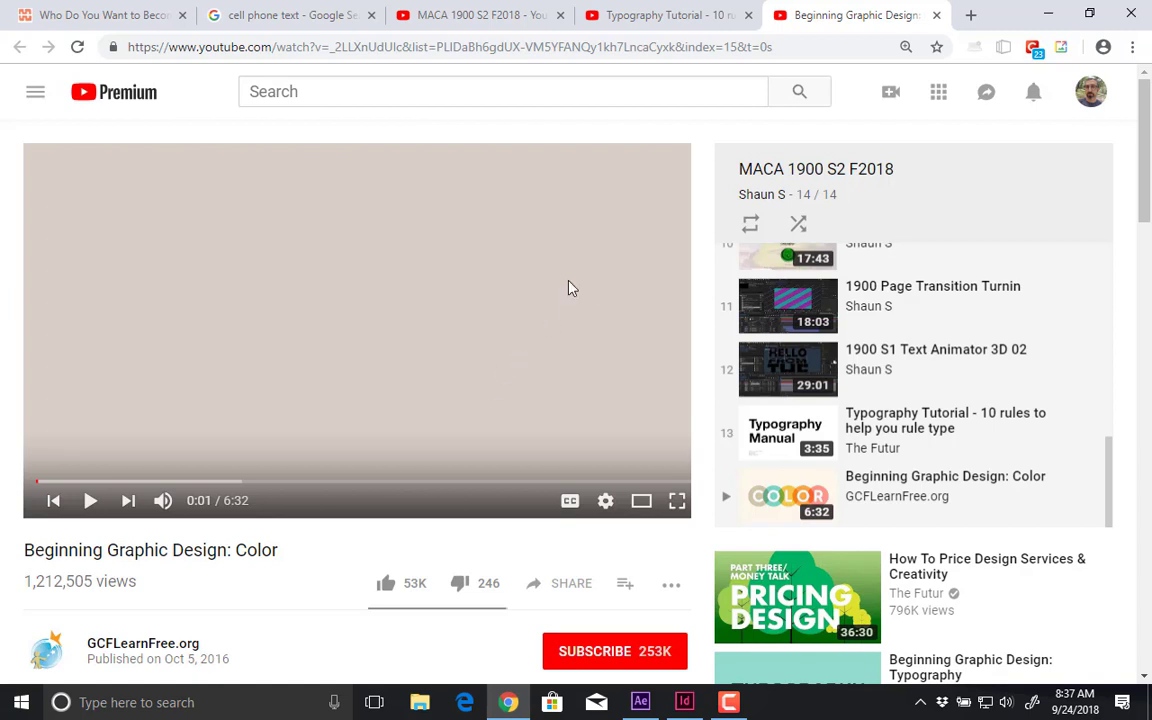
- Close the 'Beginning Graphic Design: Color' video tab, leaving the Typography Tutorial video
click(638, 14)
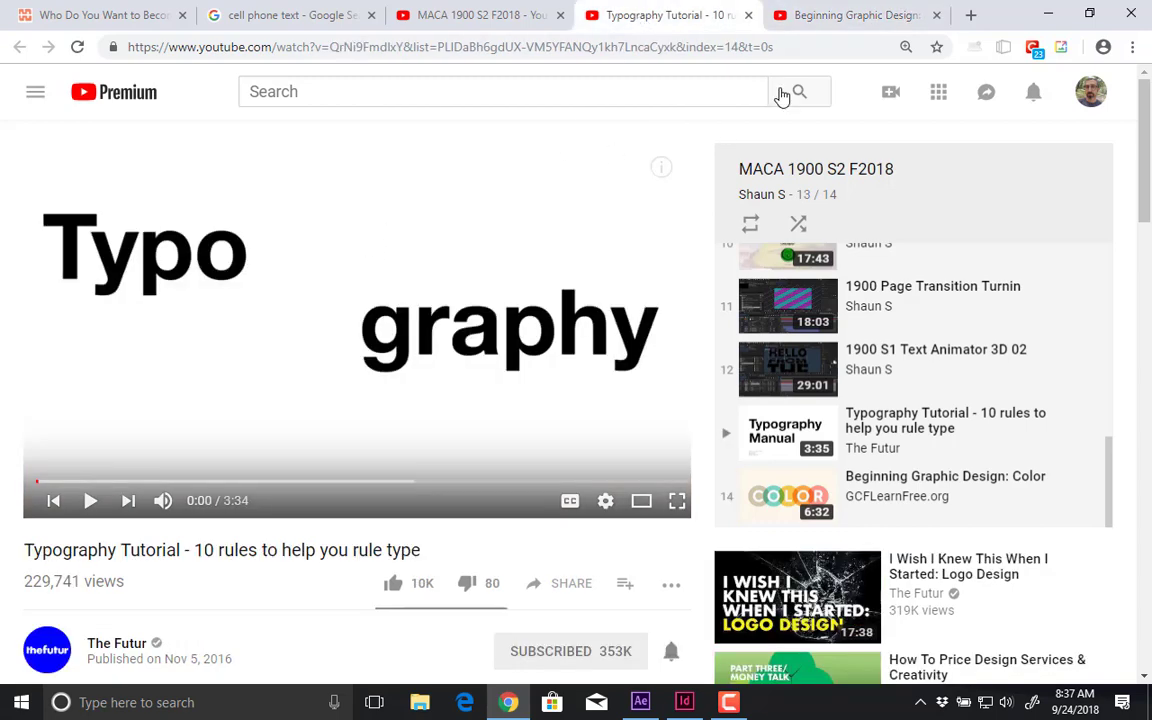
click(813, 25)
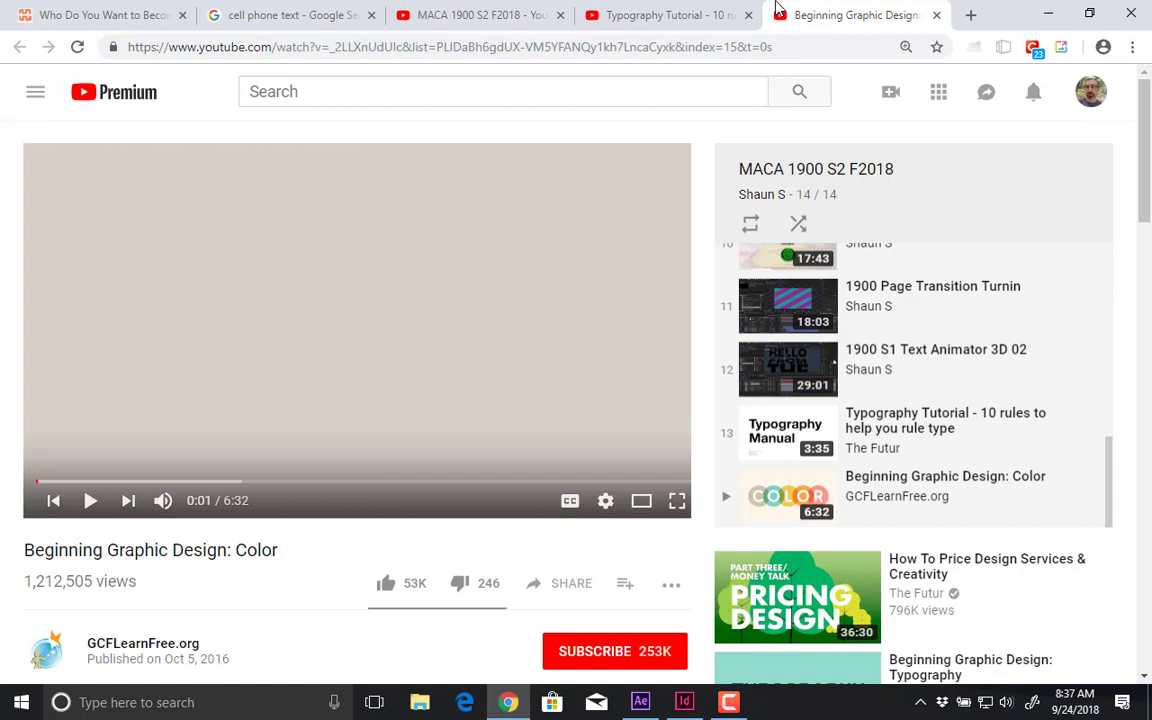
middle_click(778, 10)
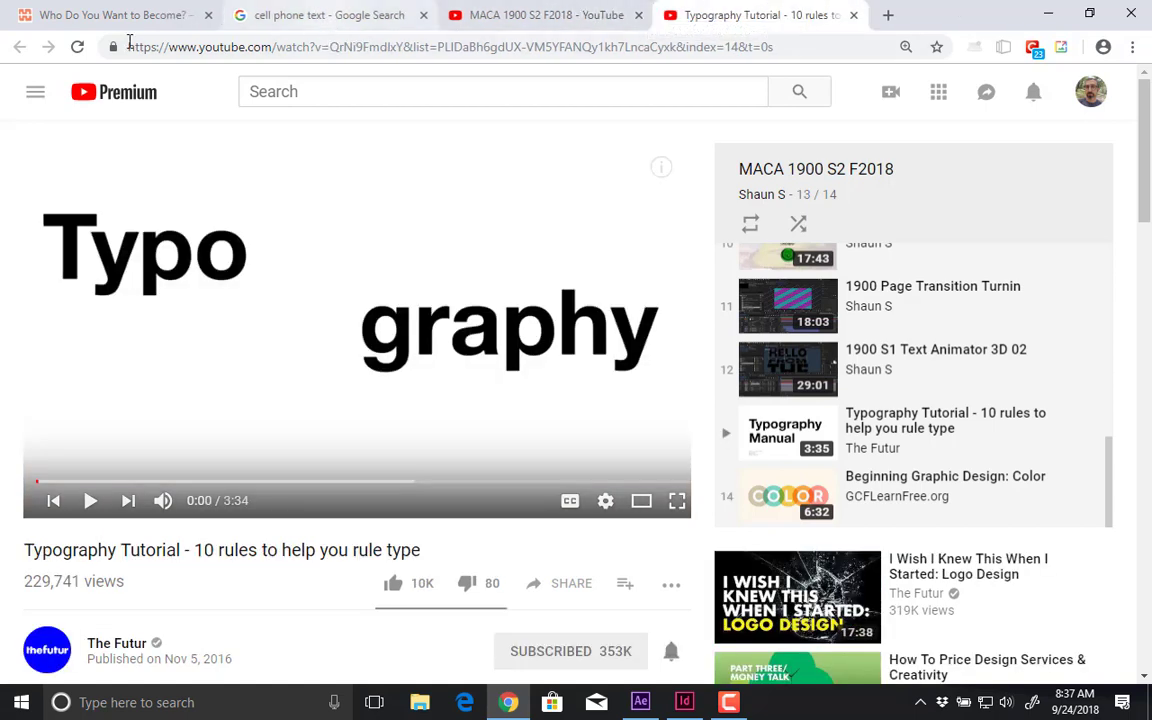
- Bring the InDesign Assignment Submission Form forward and fit the whole page in view
click(1047, 13)
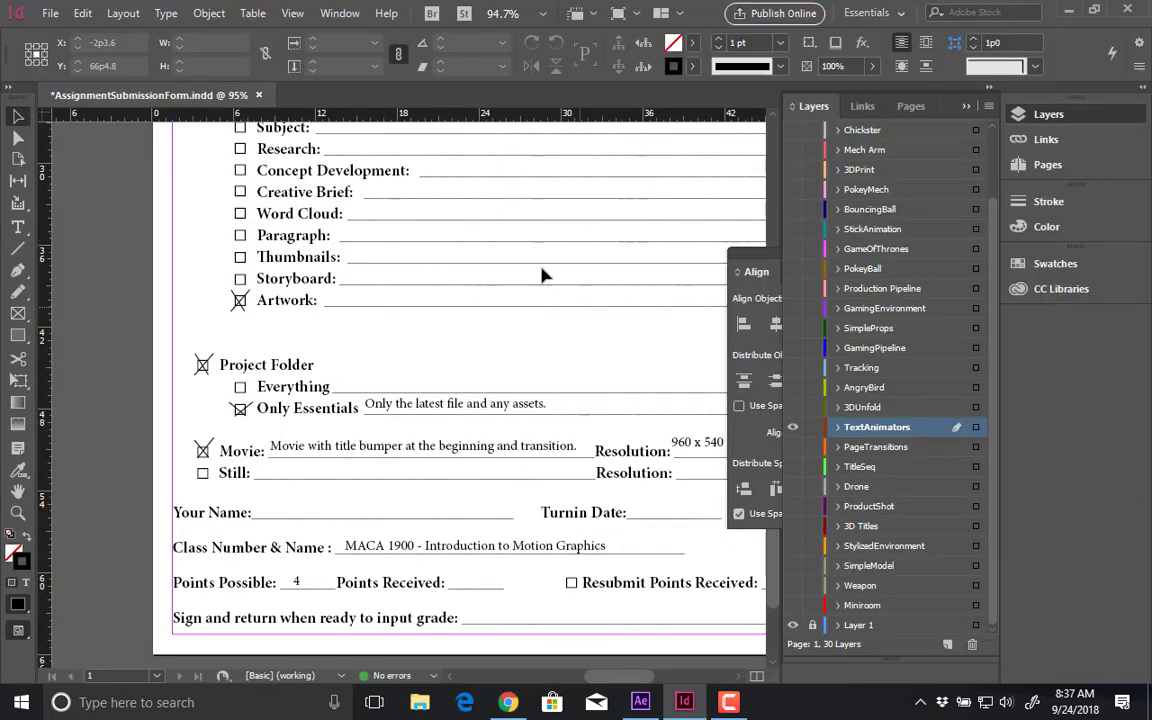
click(141, 297)
key(ctrl+0)
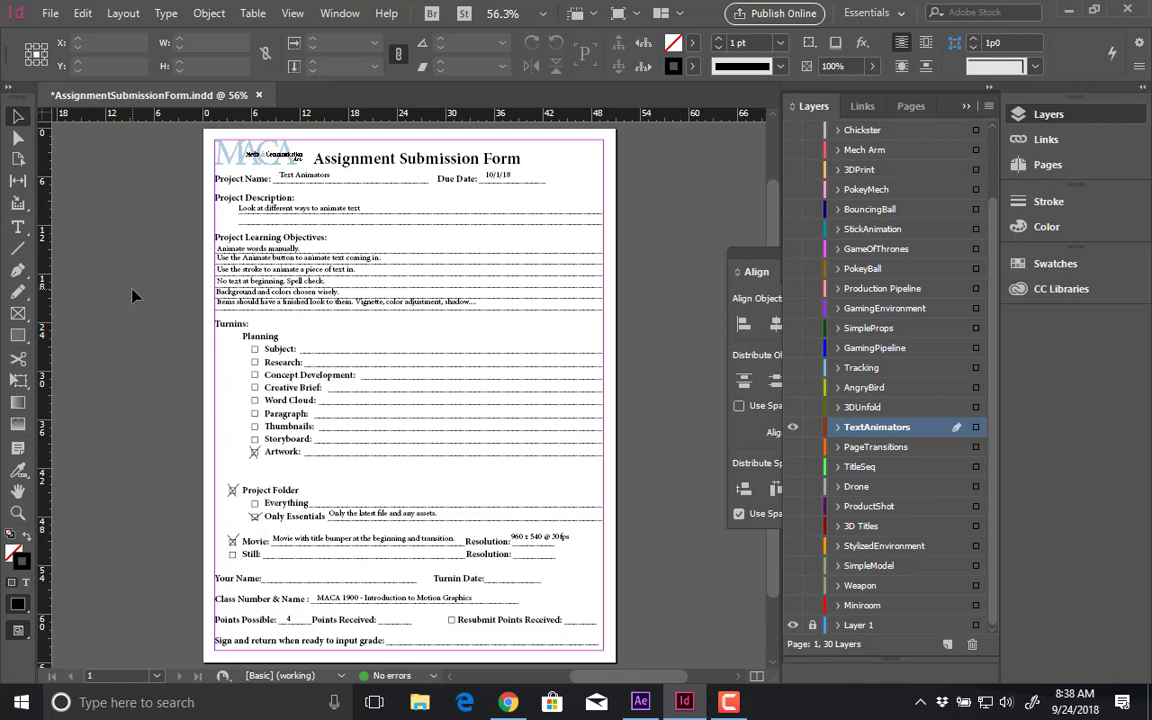
- Zoom in on the form's title and project details, hide all panels, and pan to the Turnins checklist
key(ctrl+space)
drag(196, 127, 607, 287)
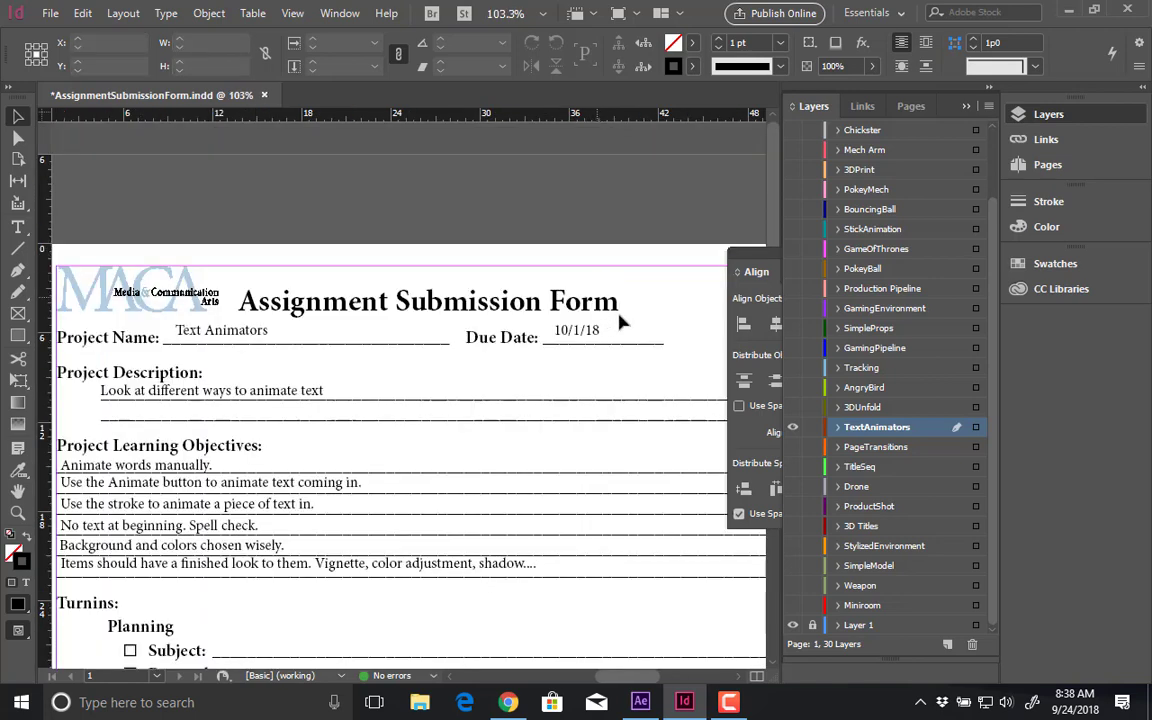
key(Tab)
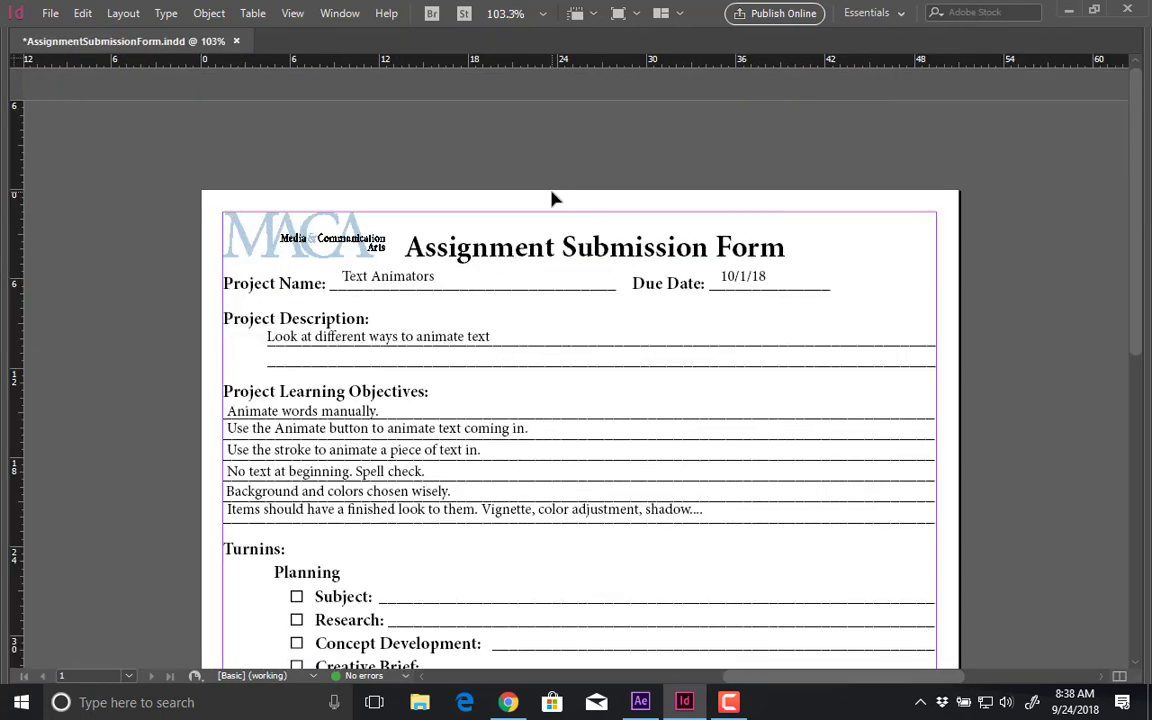
key(space)
drag(532, 306, 512, 229)
key(ctrl+space)
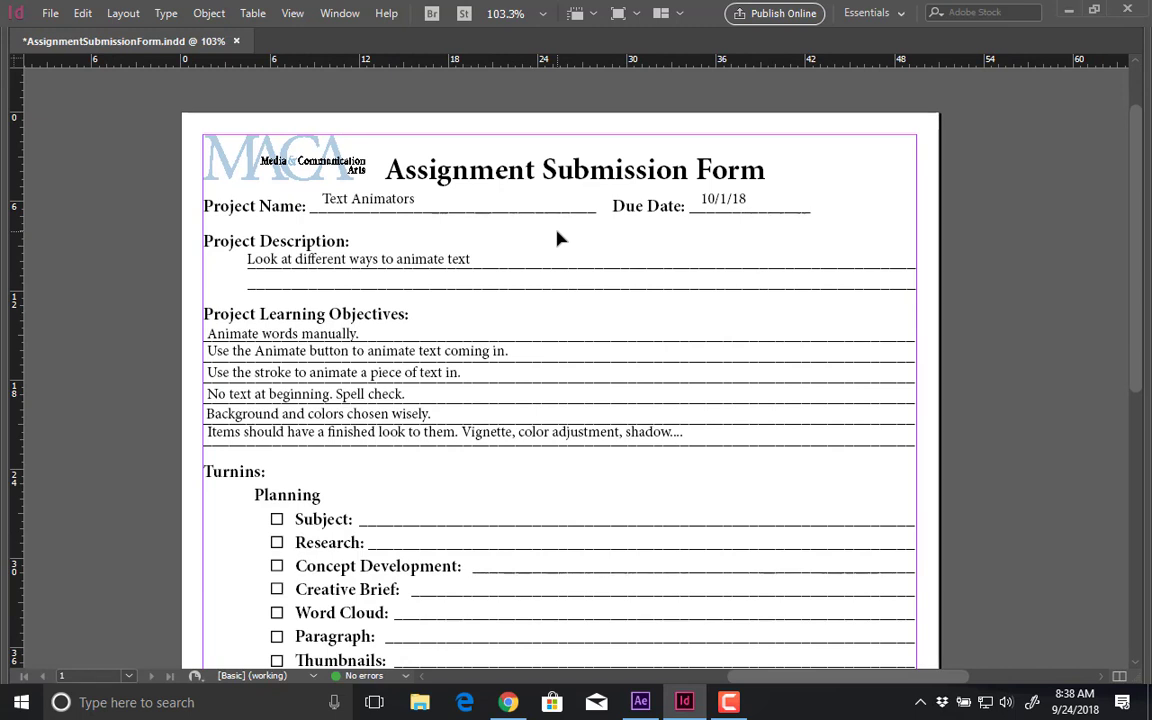
key(ctrl+space)
scroll(483, 452, down, 5)
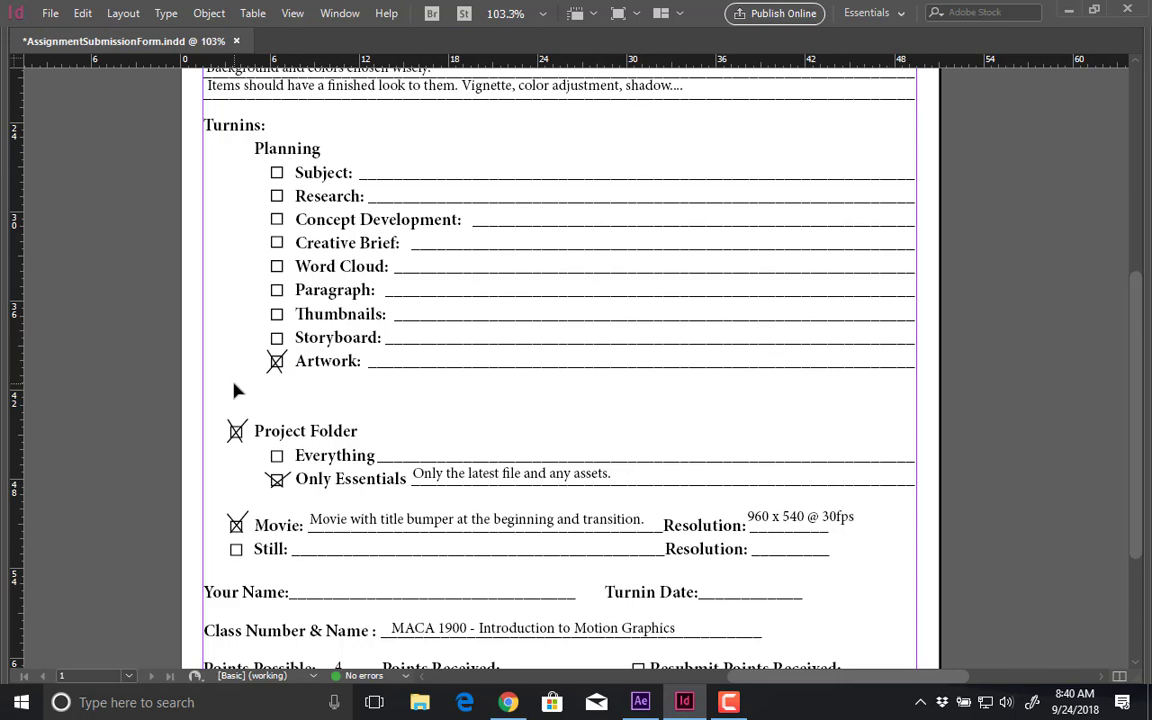
drag(196, 370, 385, 465)
drag(443, 507, 678, 474)
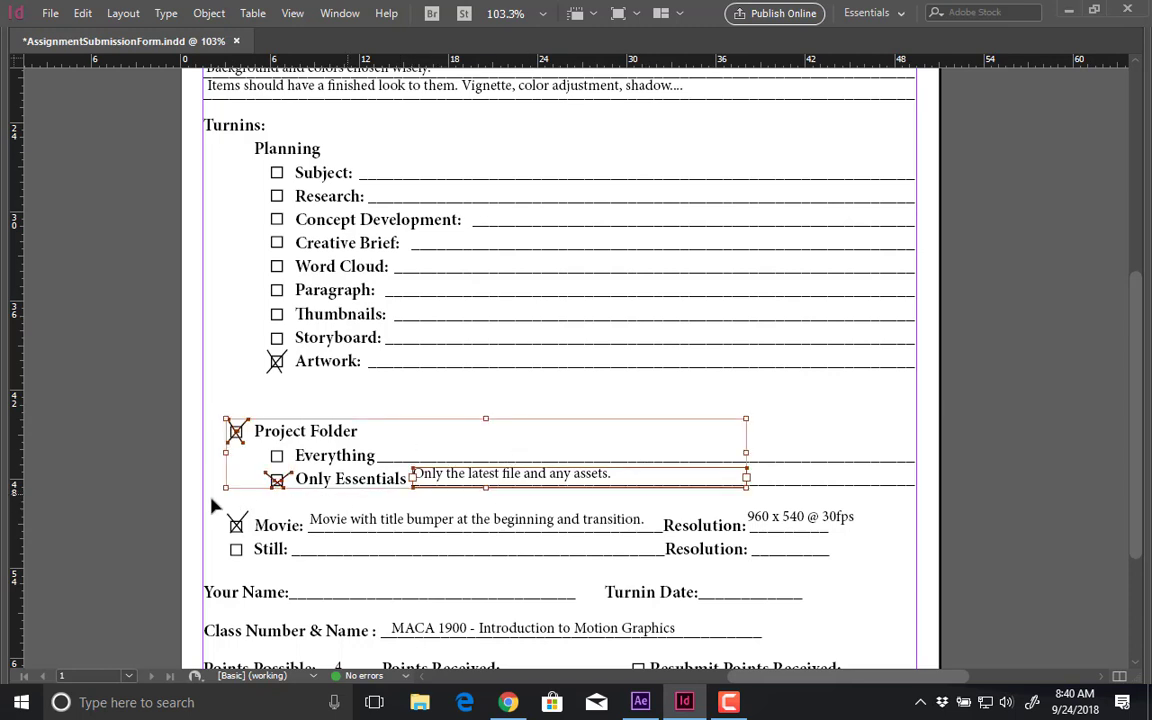
click(221, 511)
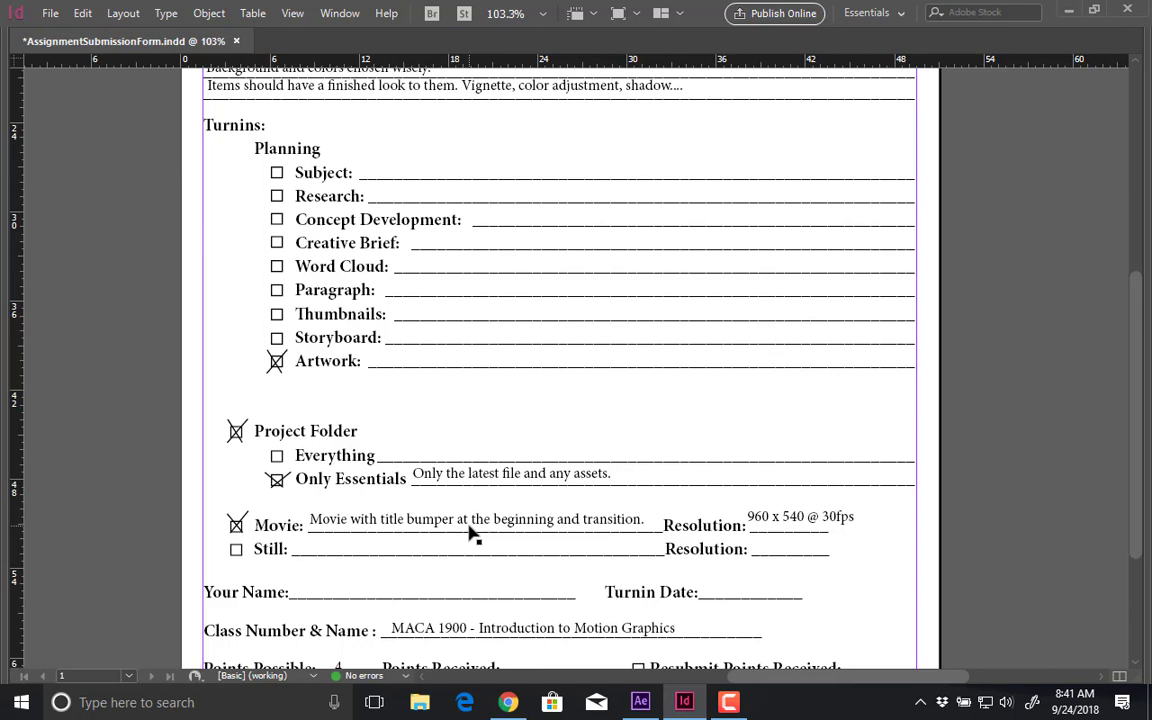
scroll(472, 568, down, 3)
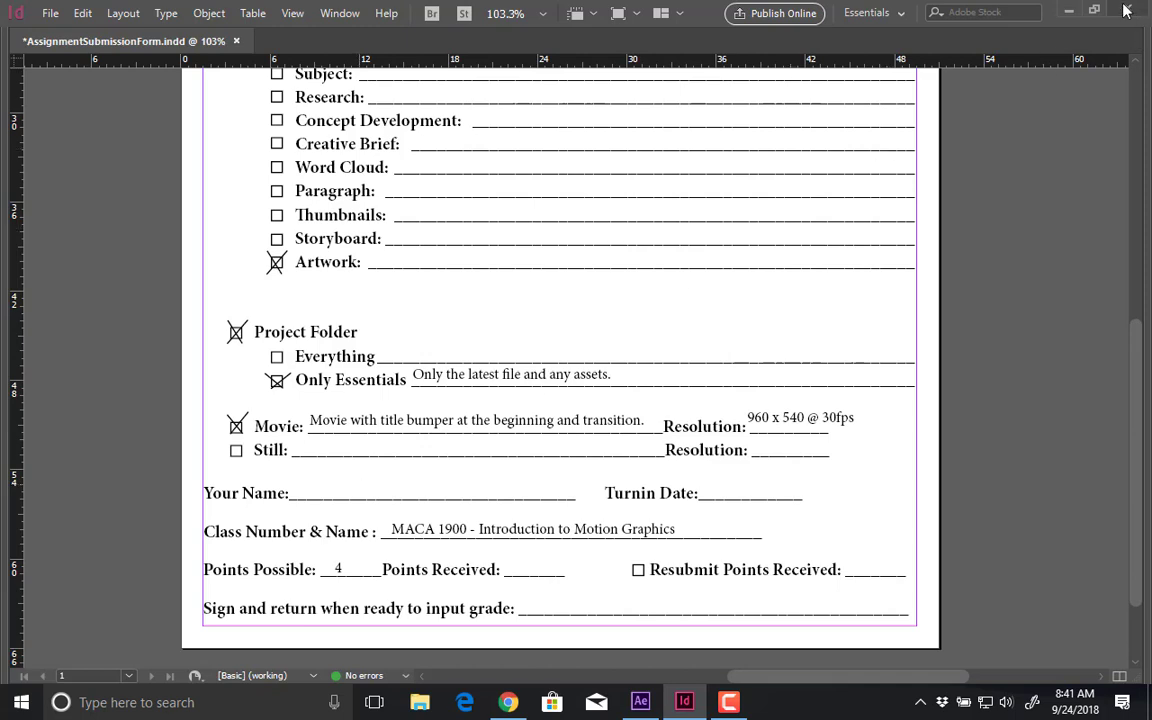
- Minimize InDesign and restore Sarcona_Text_001.aep in After Effects on the Airplane composition
click(1070, 12)
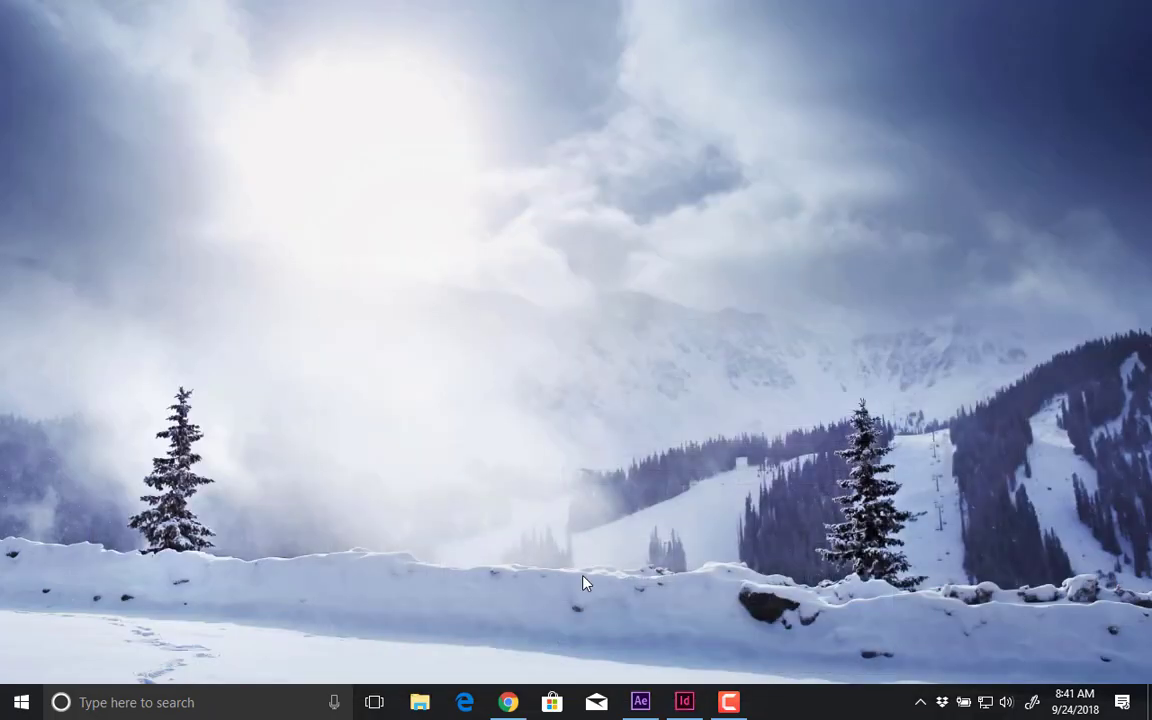
click(640, 704)
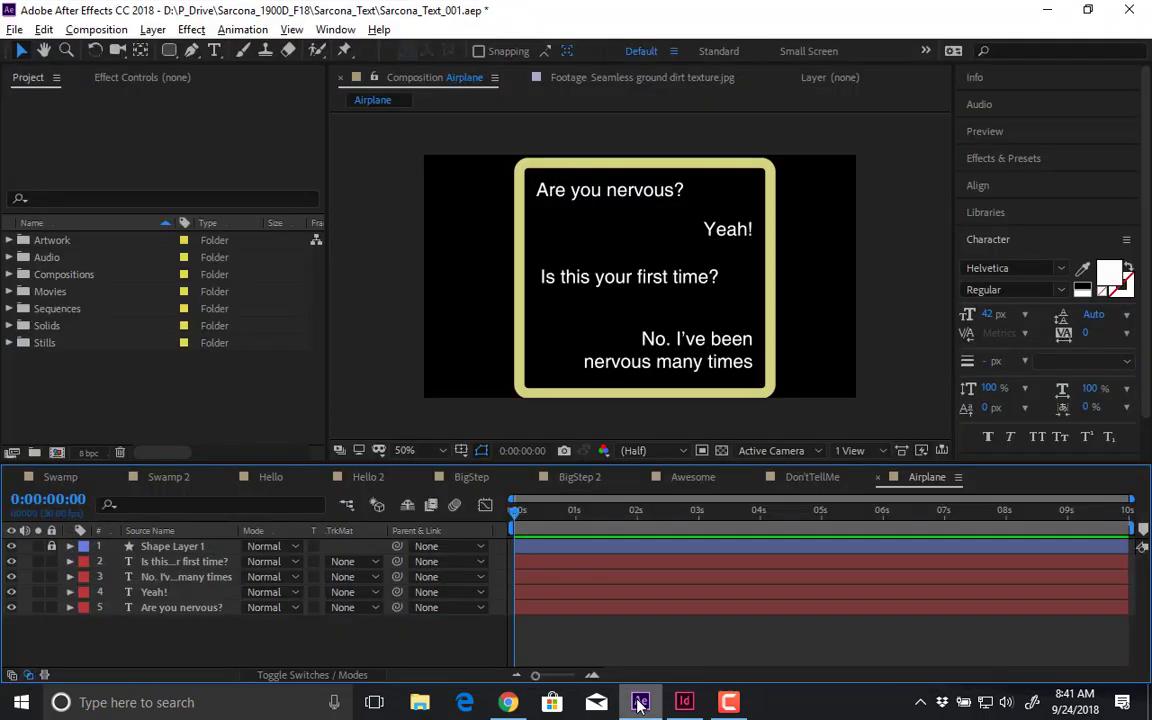
click(640, 704)
click(684, 702)
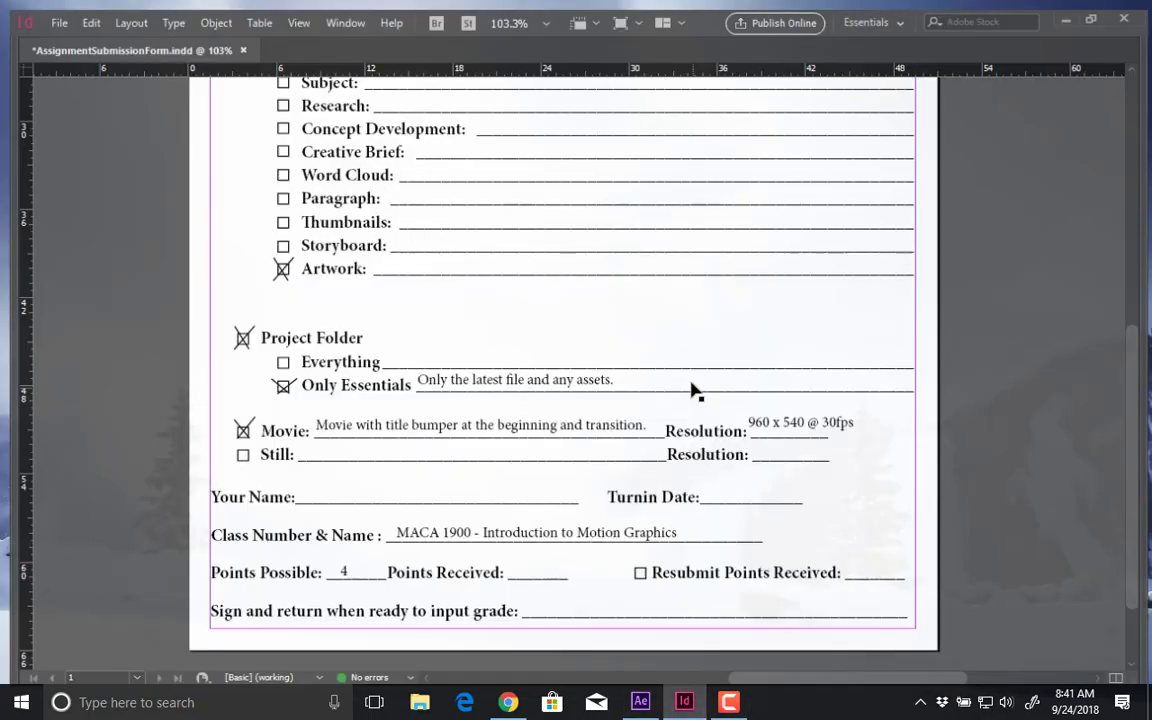
scroll(694, 391, up, 1)
scroll(693, 388, down, 6)
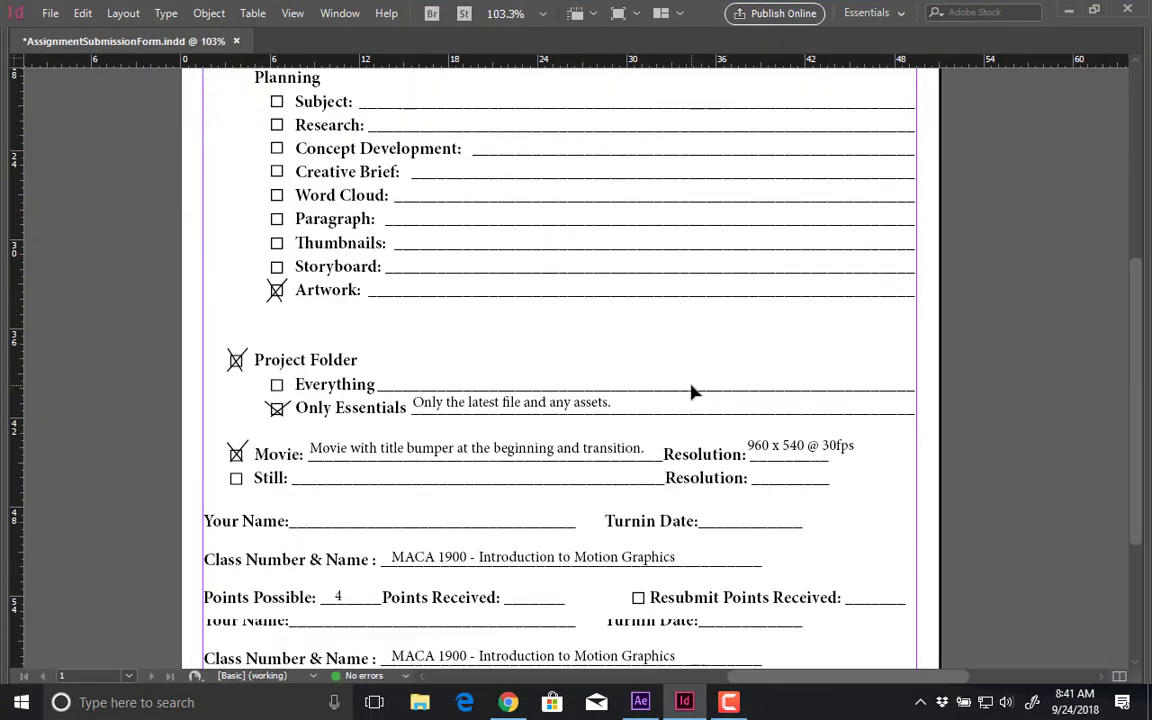
scroll(693, 385, up, 6)
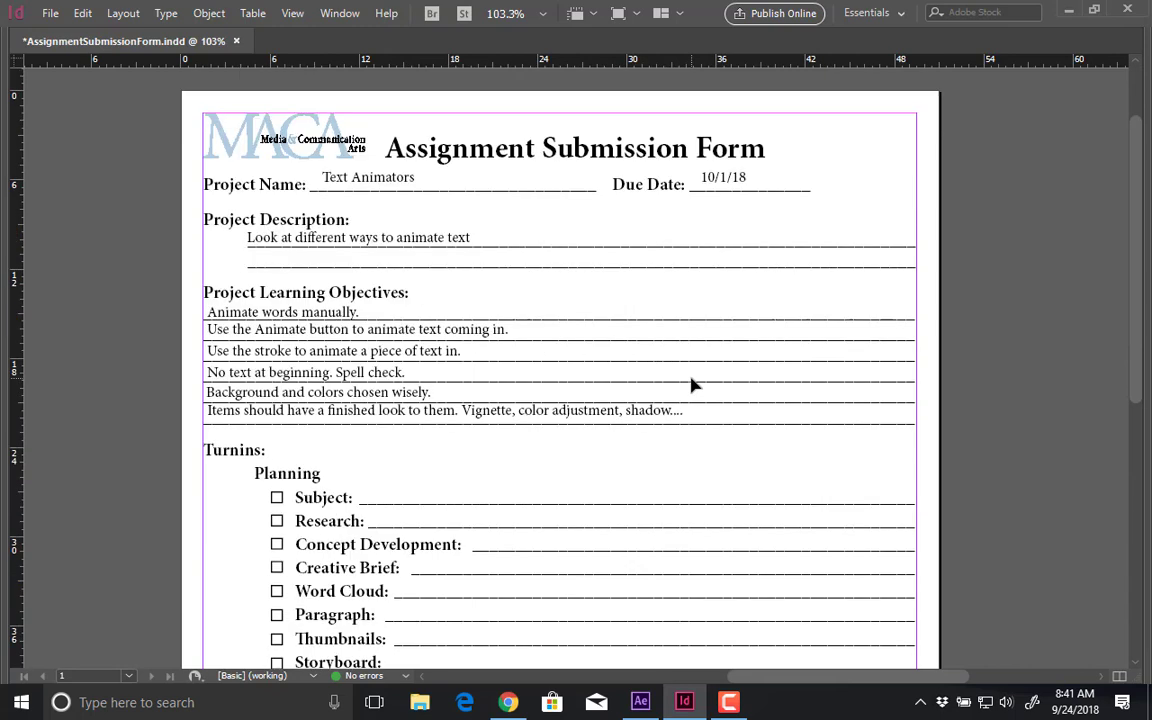
click(1065, 13)
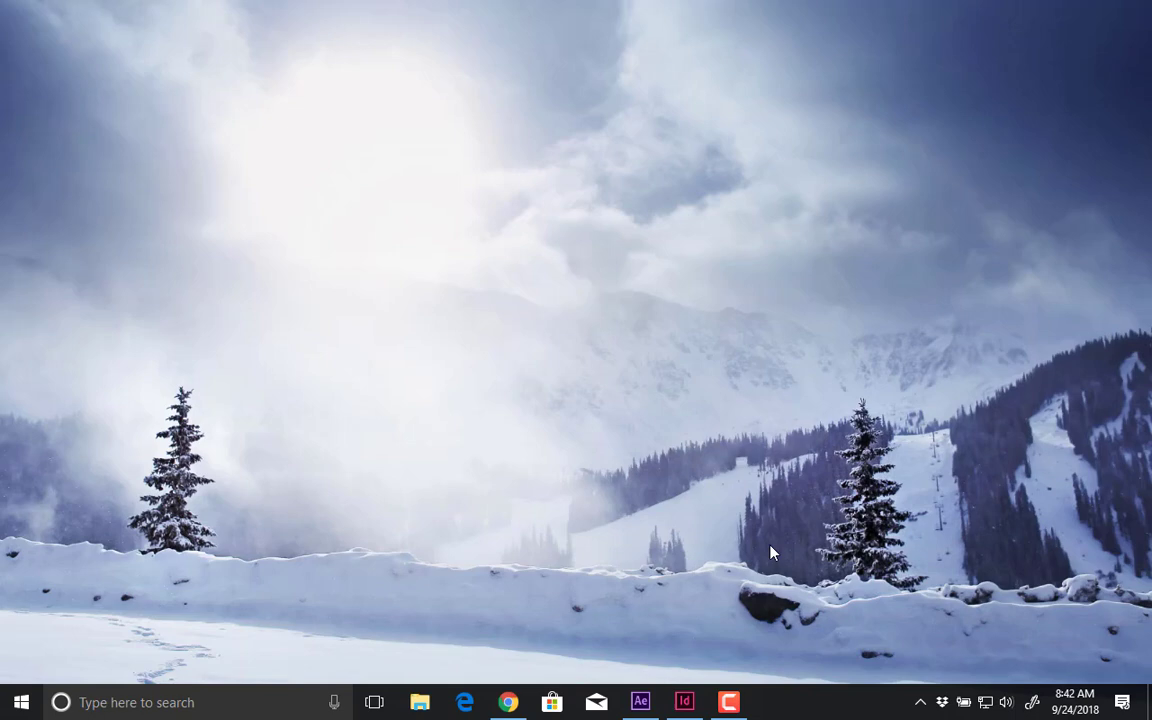
click(640, 702)
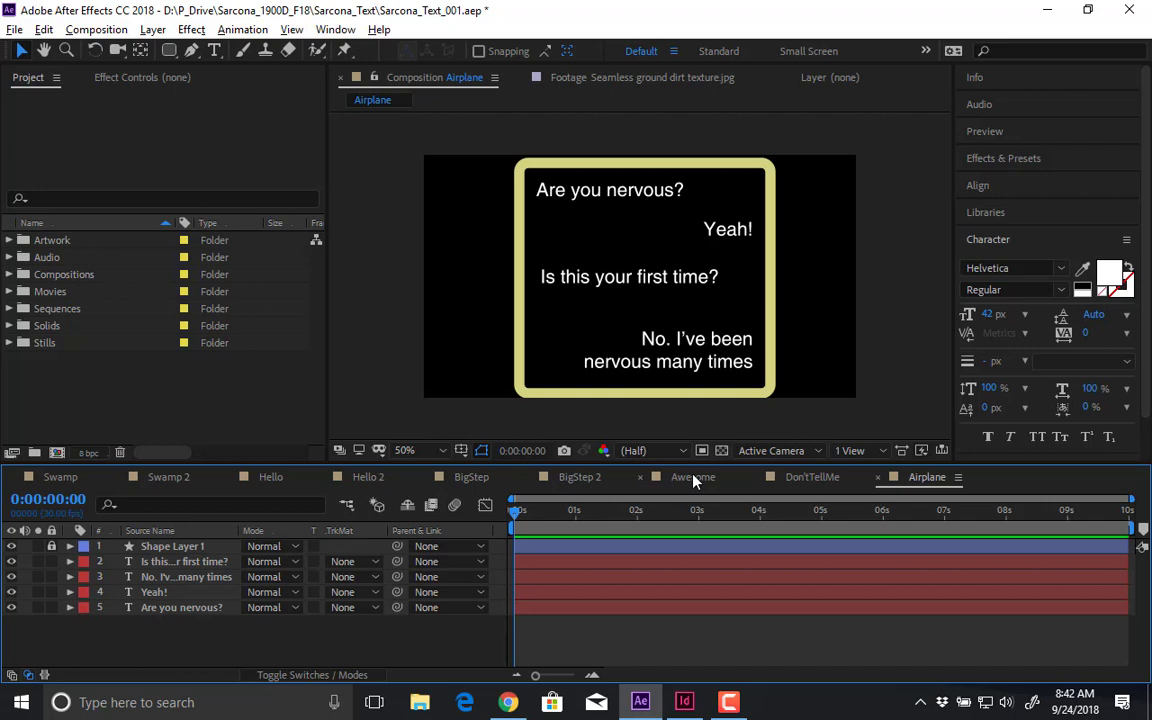
- Open the DontTellMe composition and preview its text animation from the start
click(810, 477)
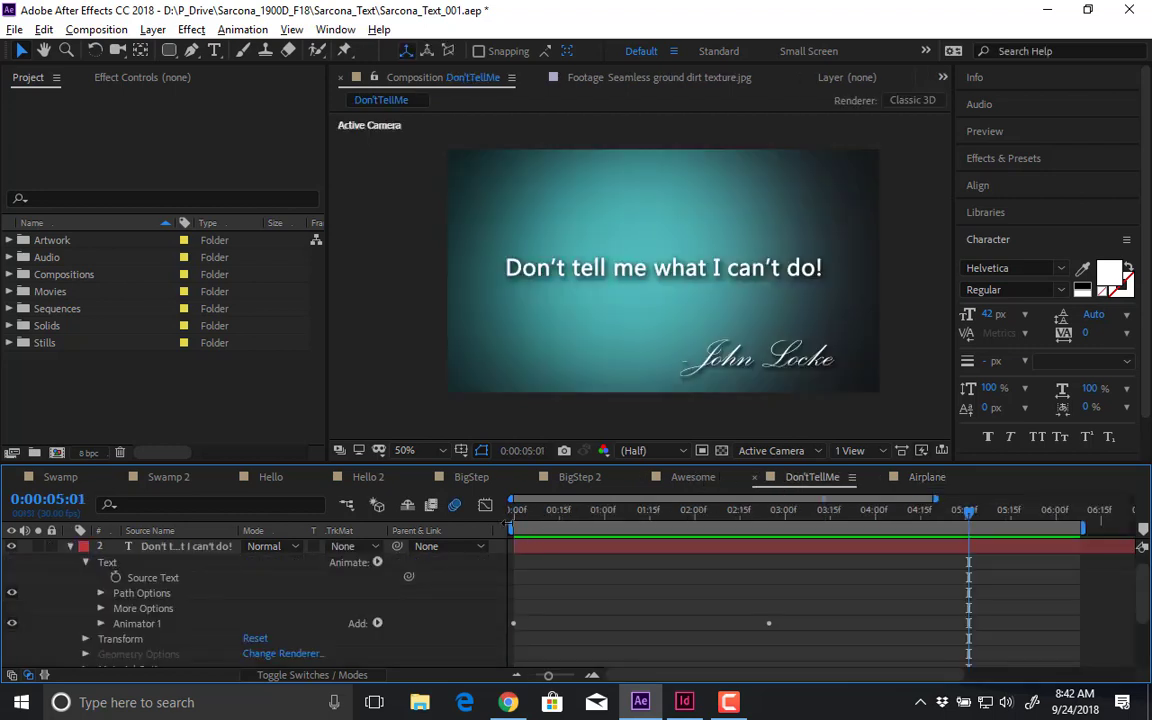
drag(521, 517, 451, 521)
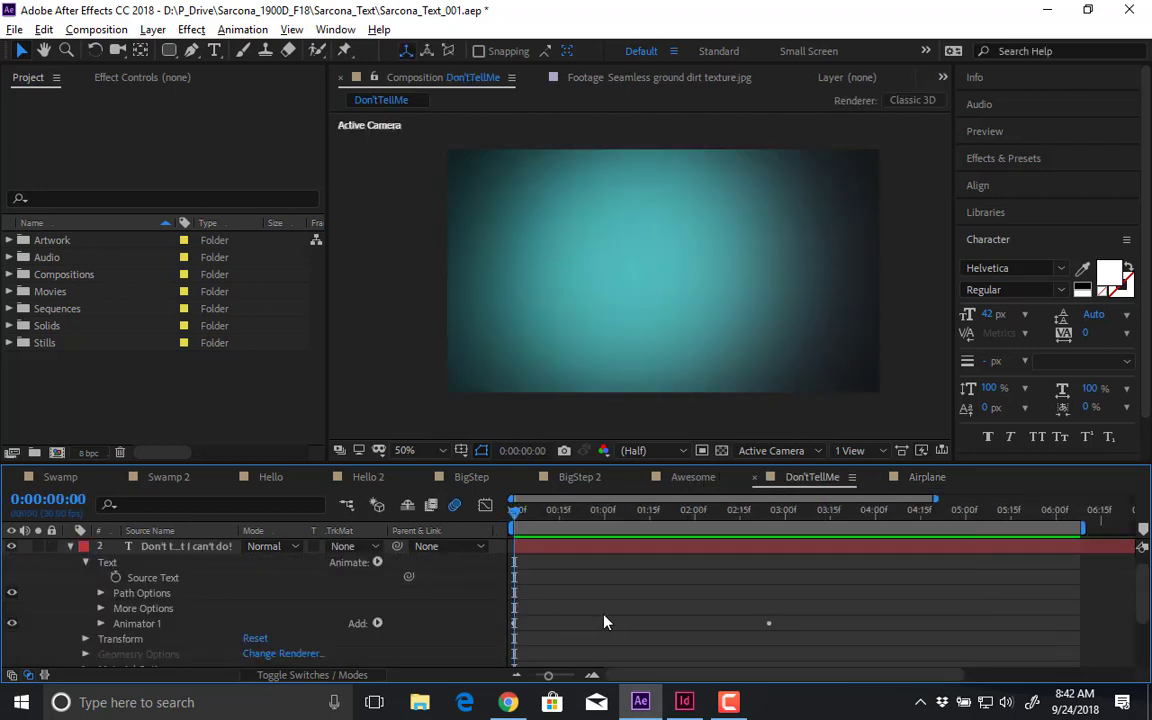
key(space)
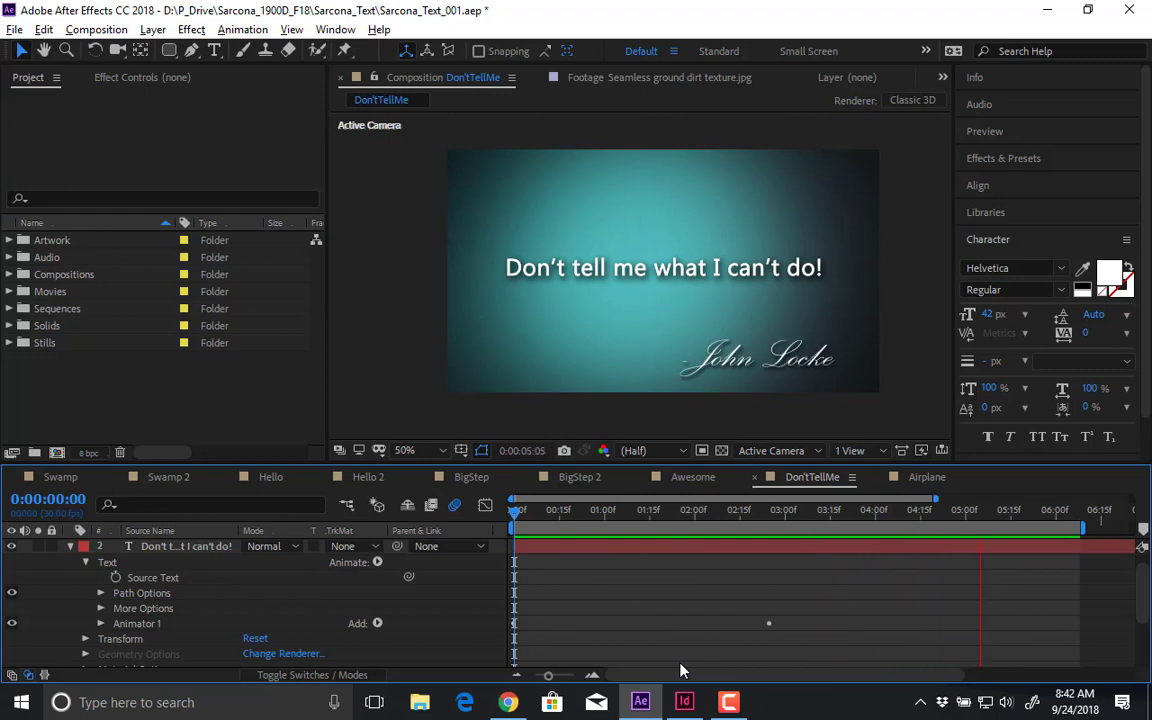
key(space)
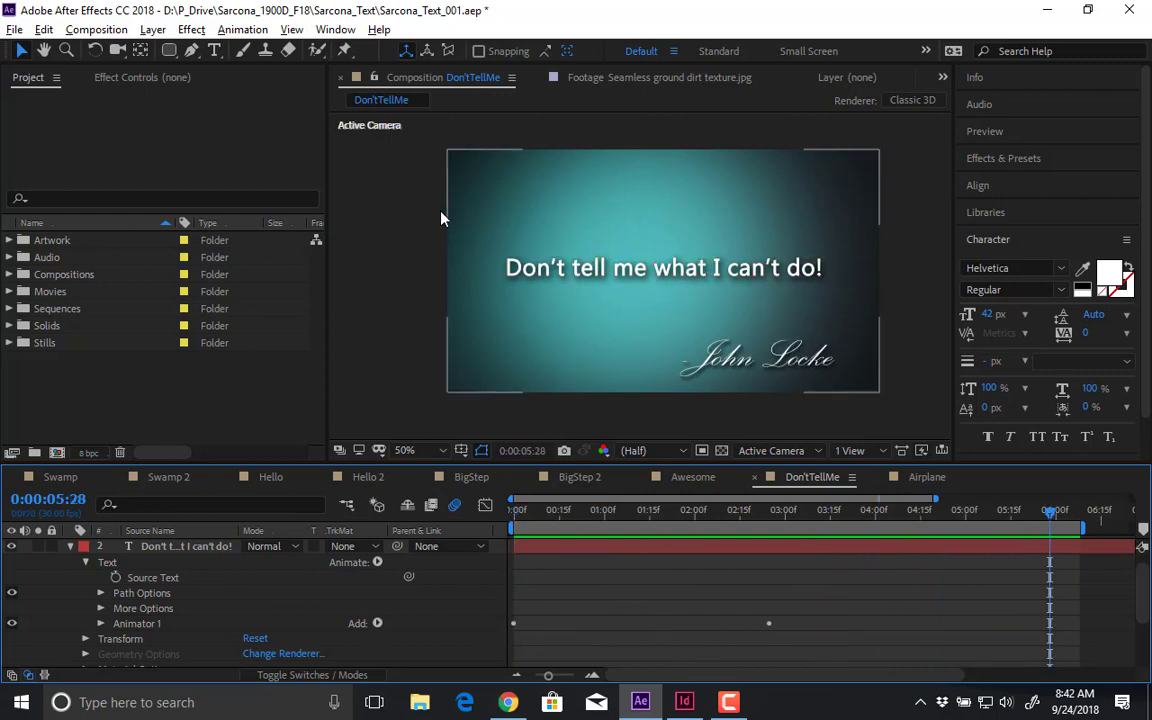
- Inspect the layers' keyframes, then hide and re-enable the solid, vignette, golden and teal background layers
key(ctrl+a)
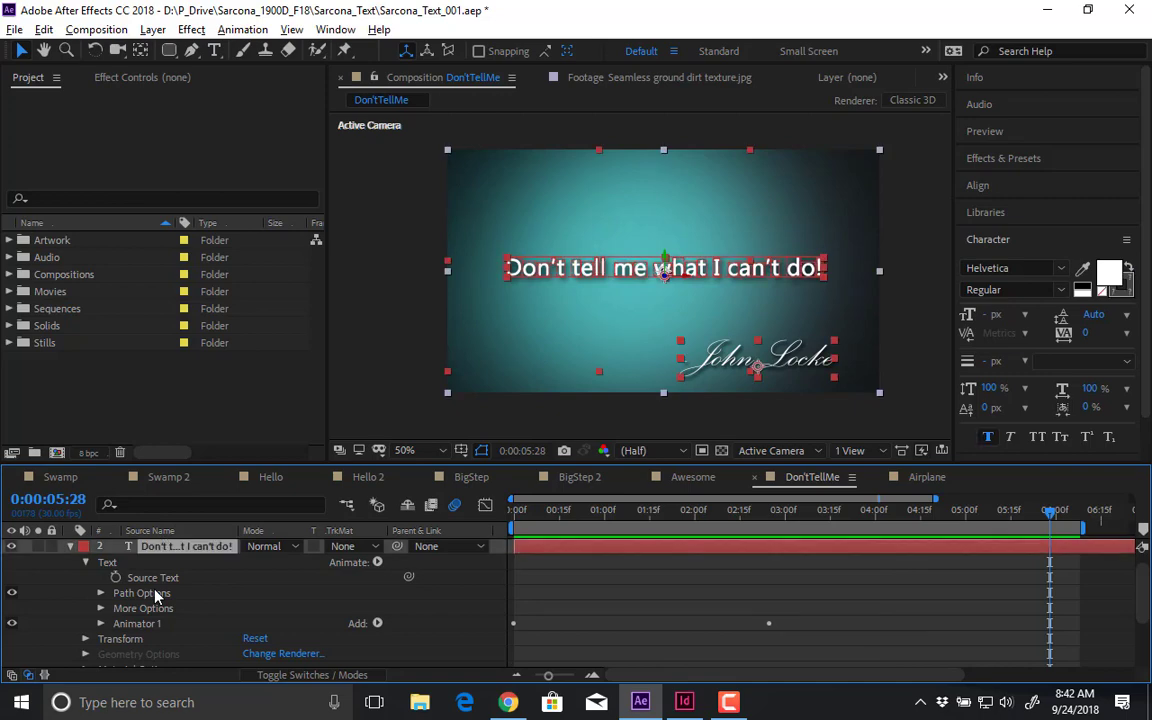
key(u)
key(u)
key(F2)
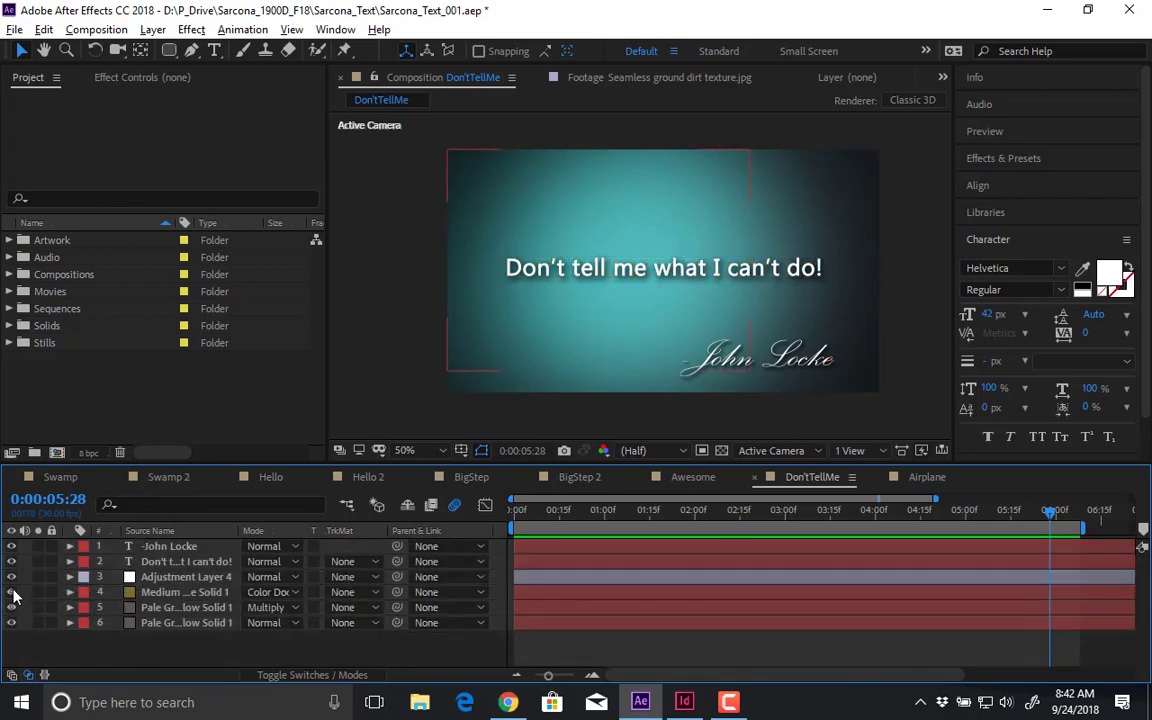
drag(11, 577, 11, 623)
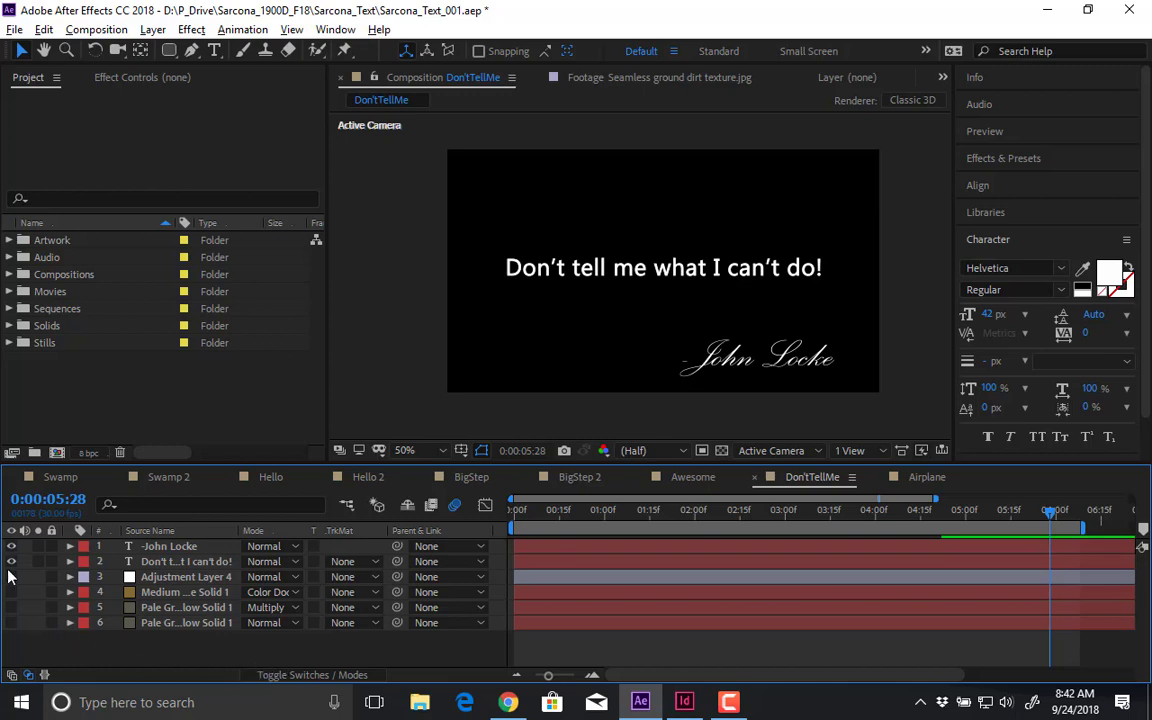
click(12, 621)
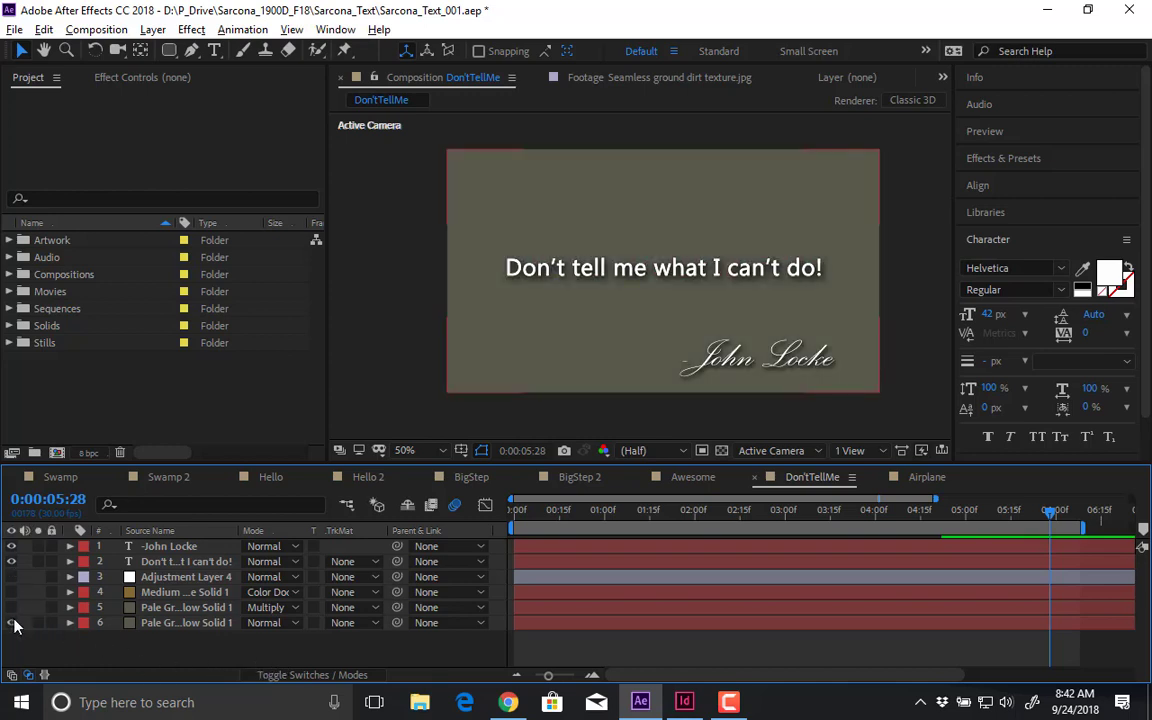
click(12, 607)
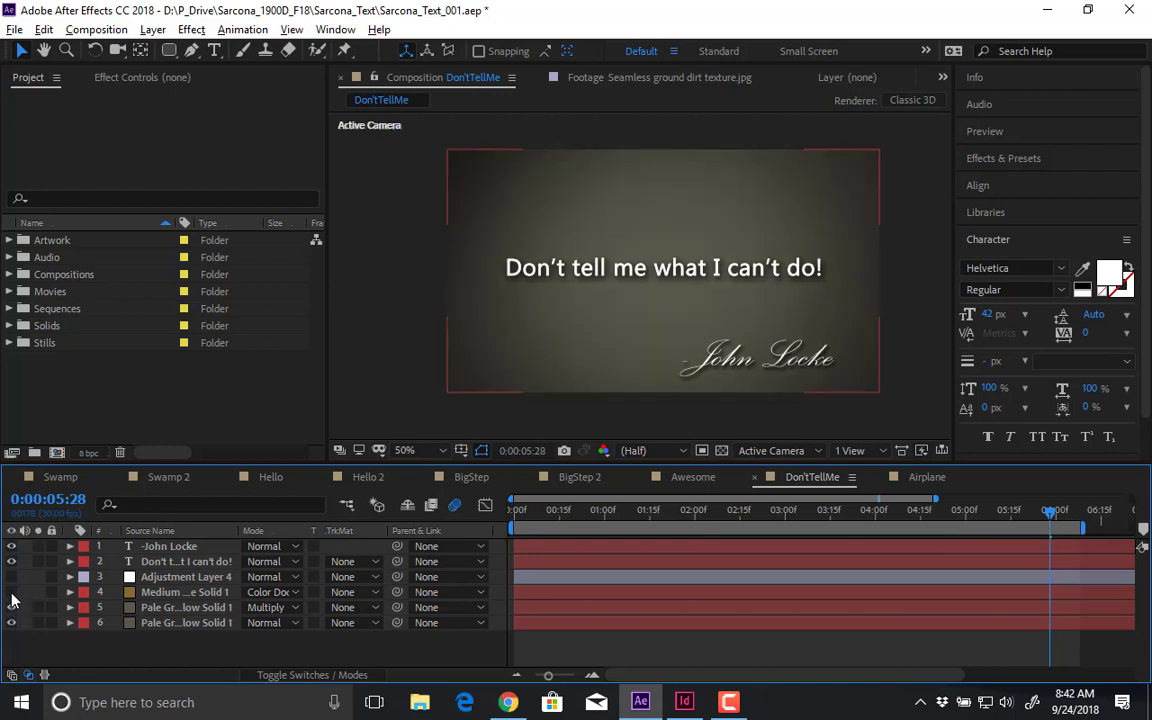
click(12, 594)
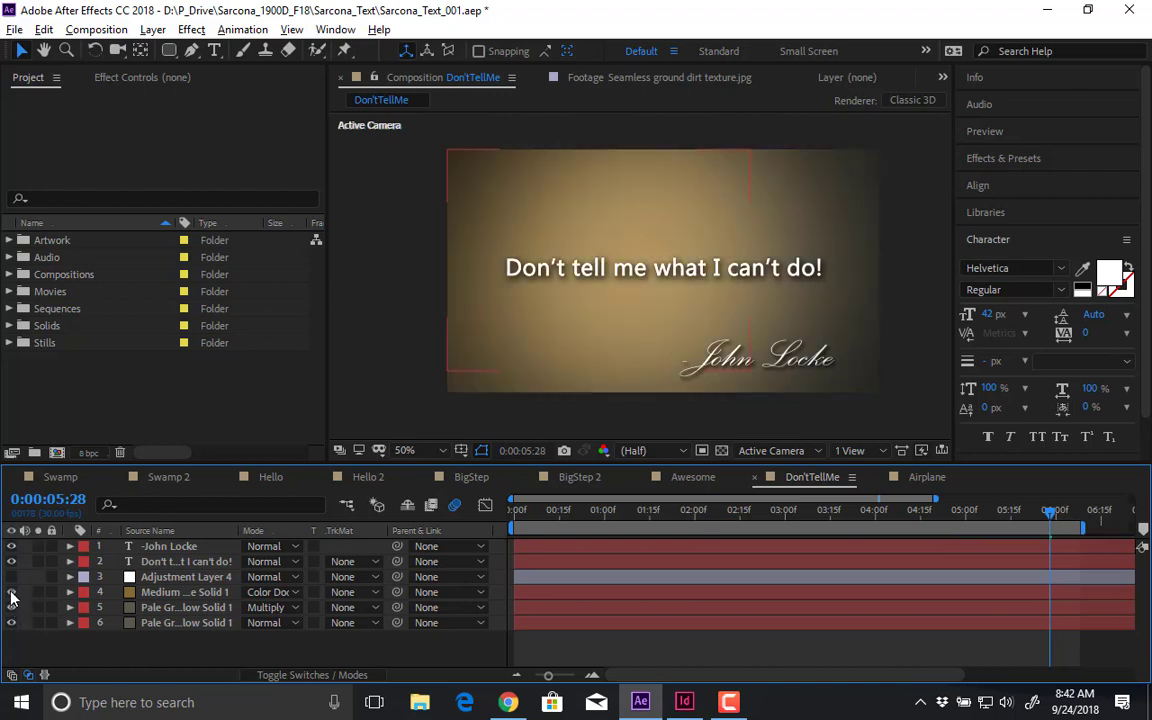
click(12, 577)
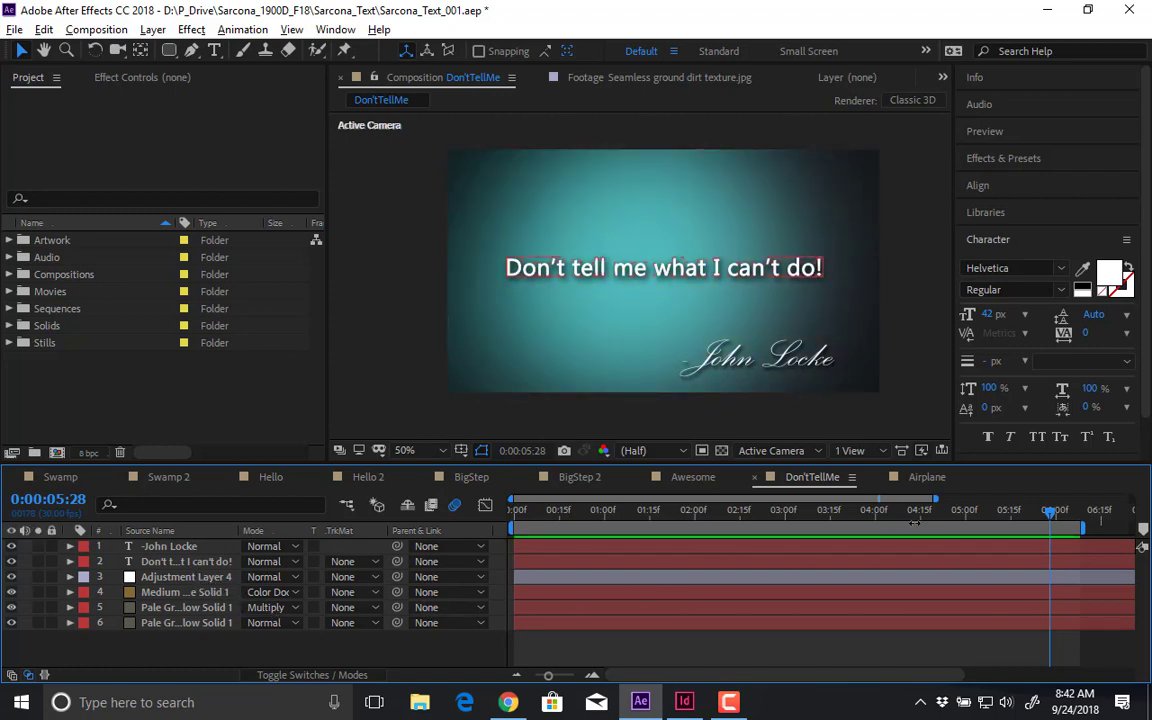
- Preview the Awesome animation with Title/Action Safe guides off, then switch to the Airplane composition
click(693, 477)
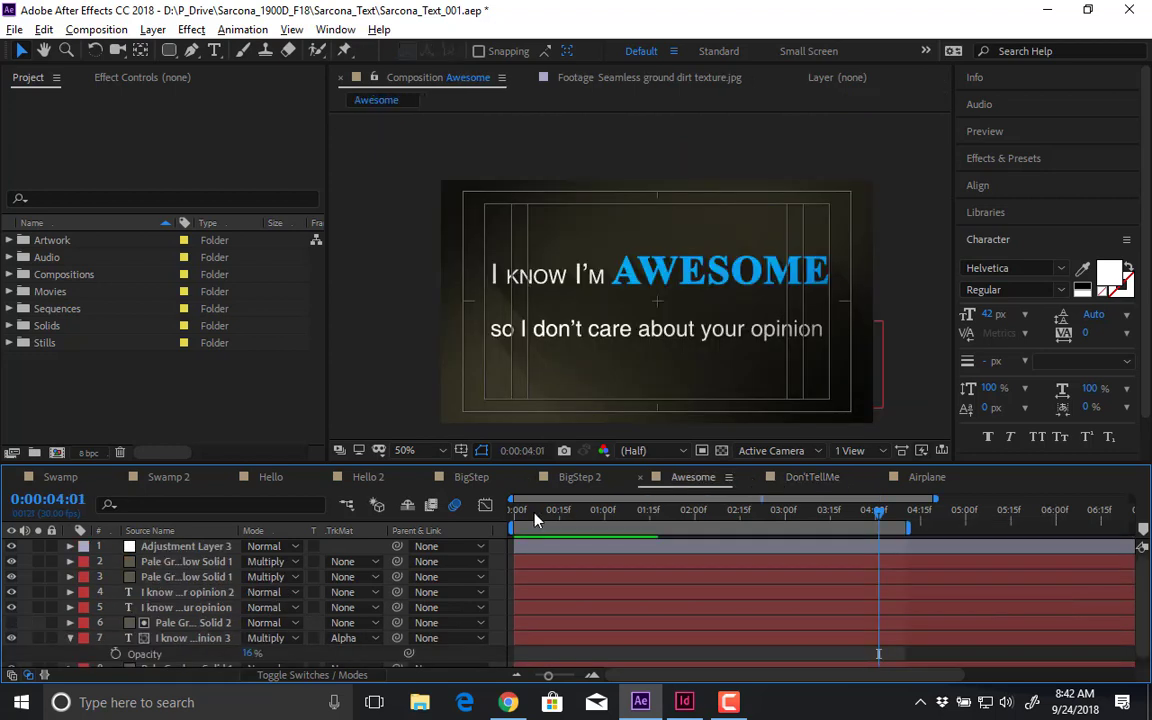
click(516, 510)
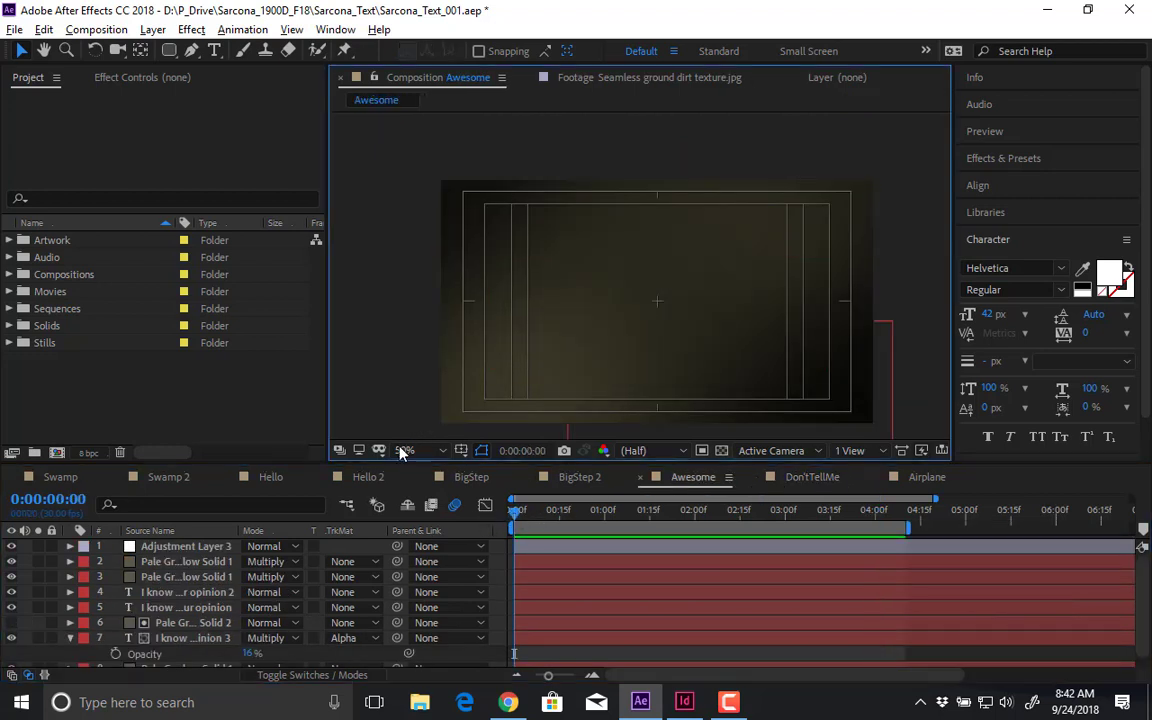
click(461, 450)
click(510, 471)
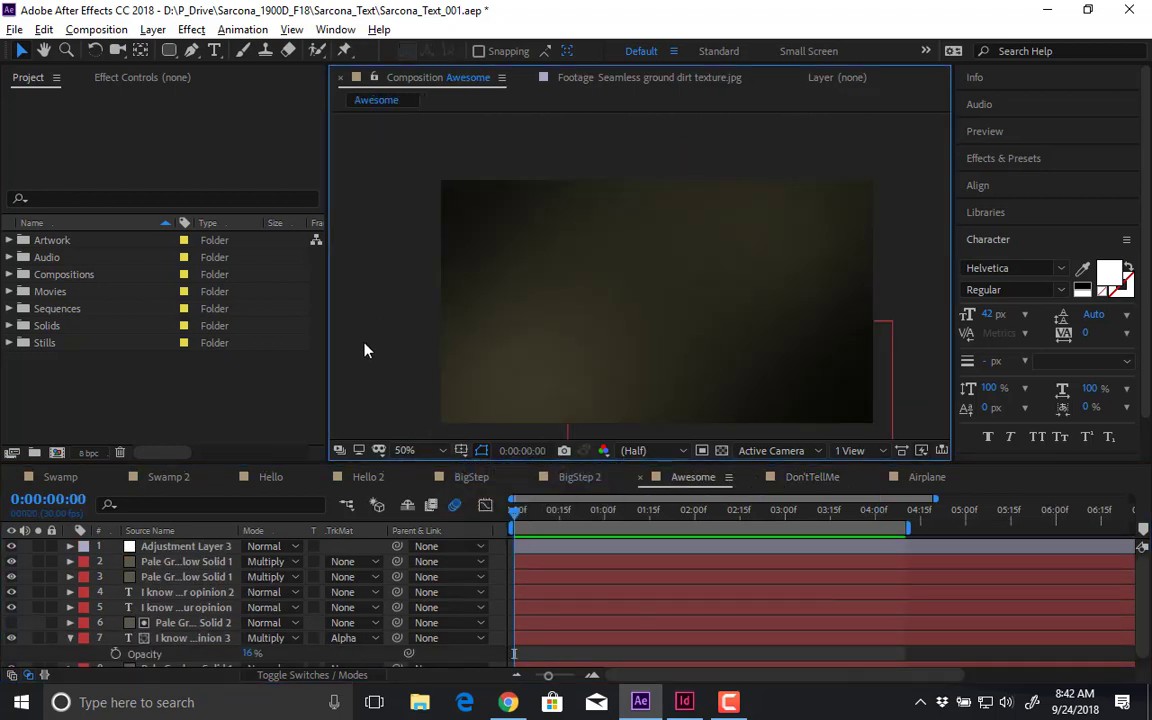
key(space)
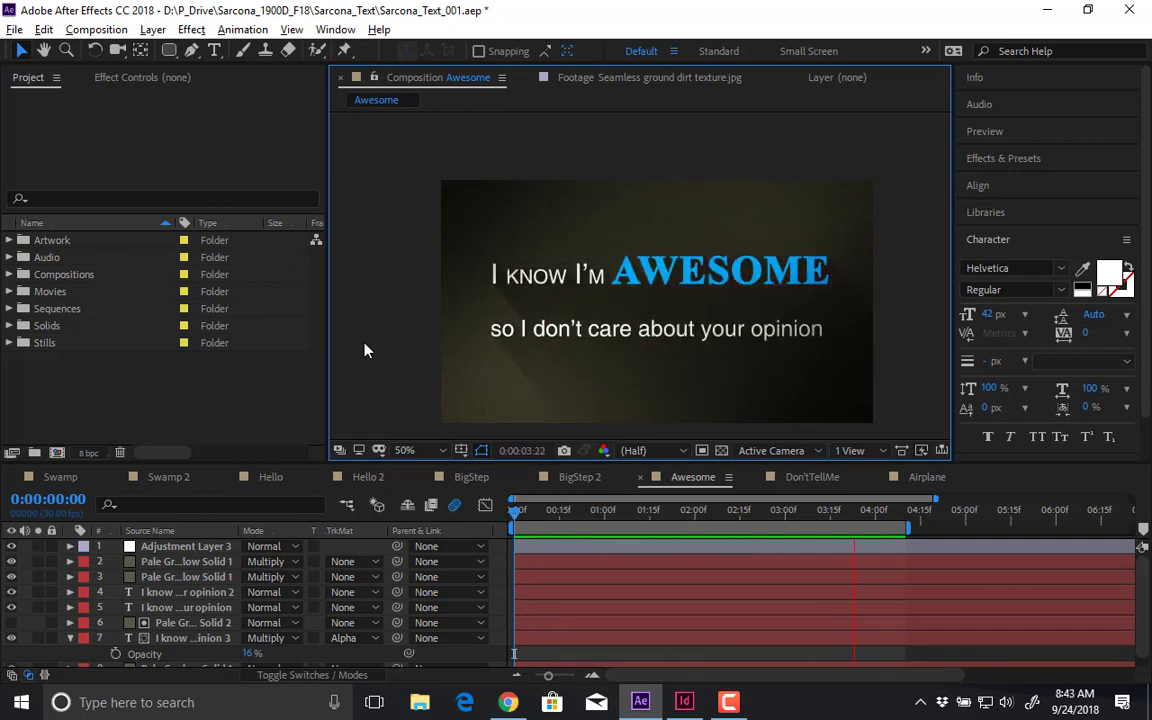
key(space)
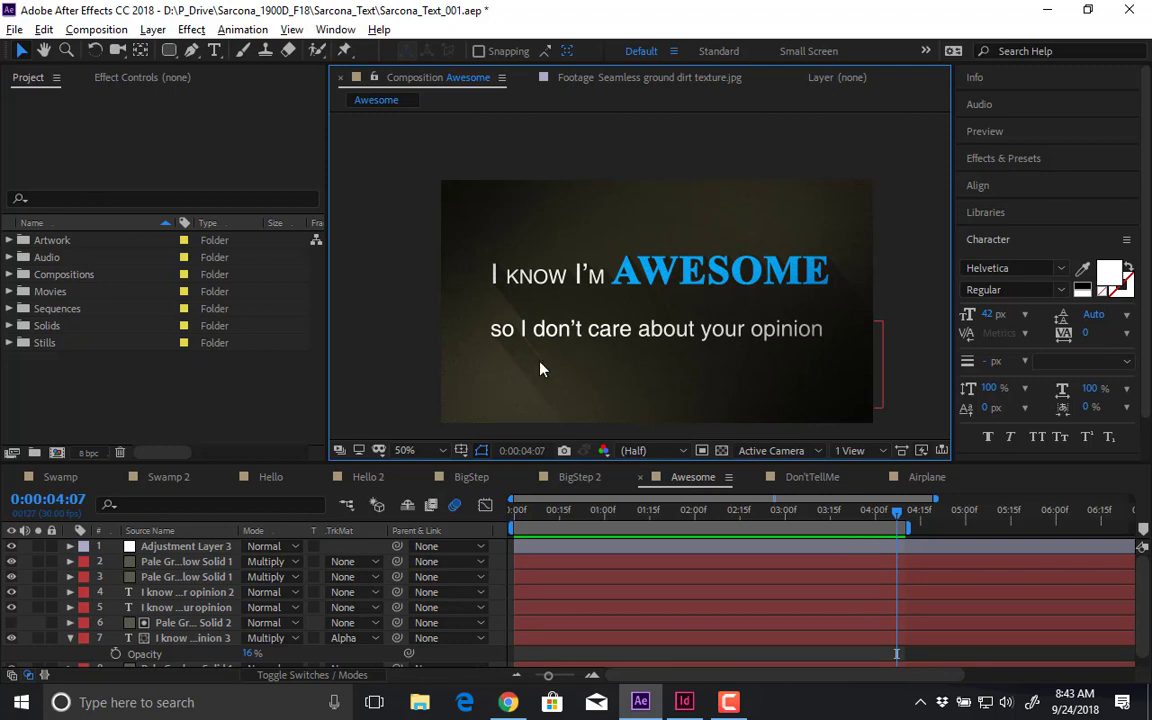
click(922, 482)
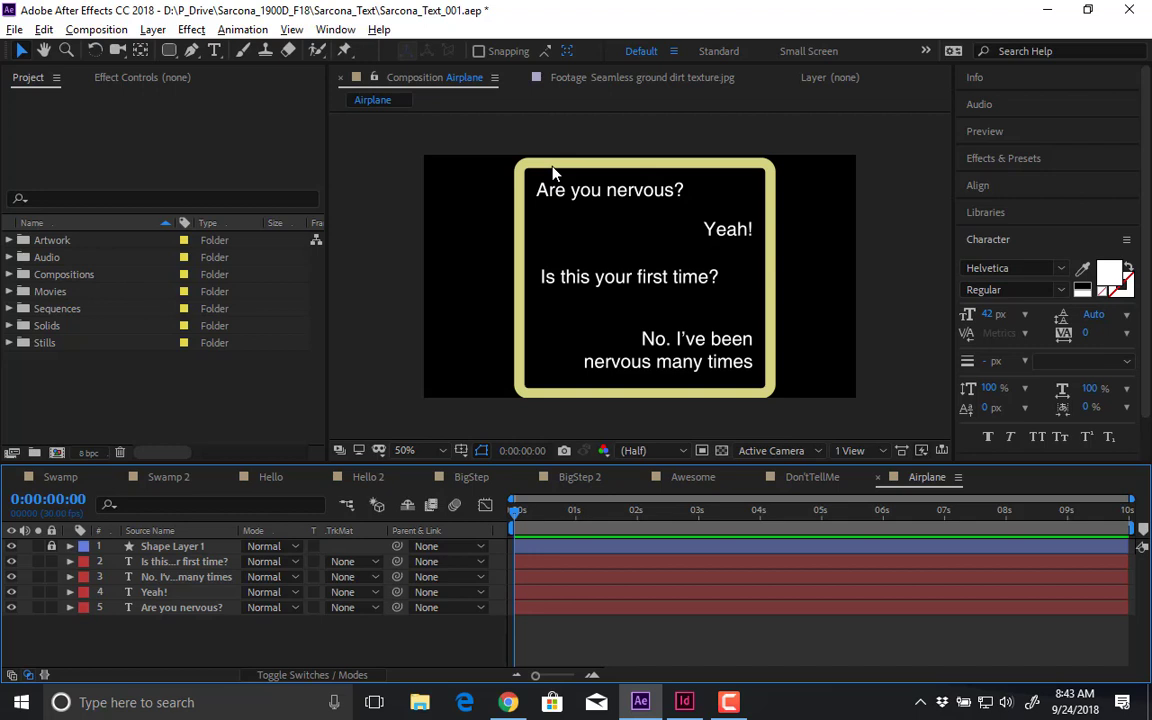
click(575, 186)
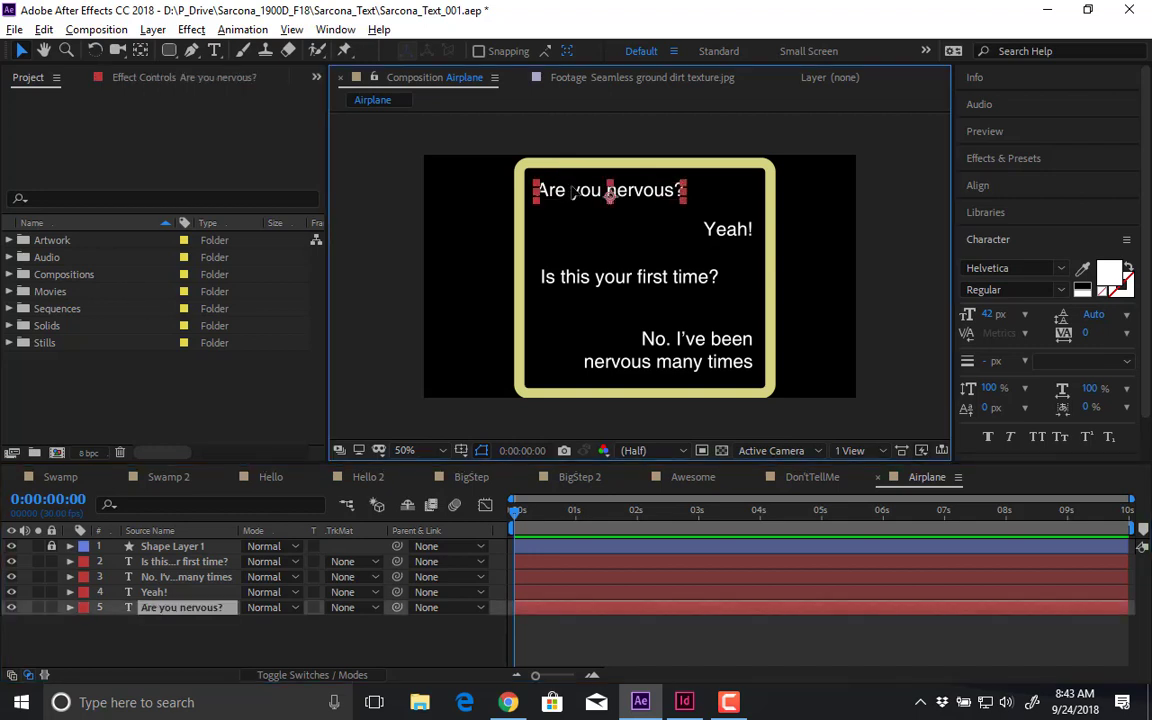
drag(572, 184, 573, 182)
drag(752, 328, 586, 372)
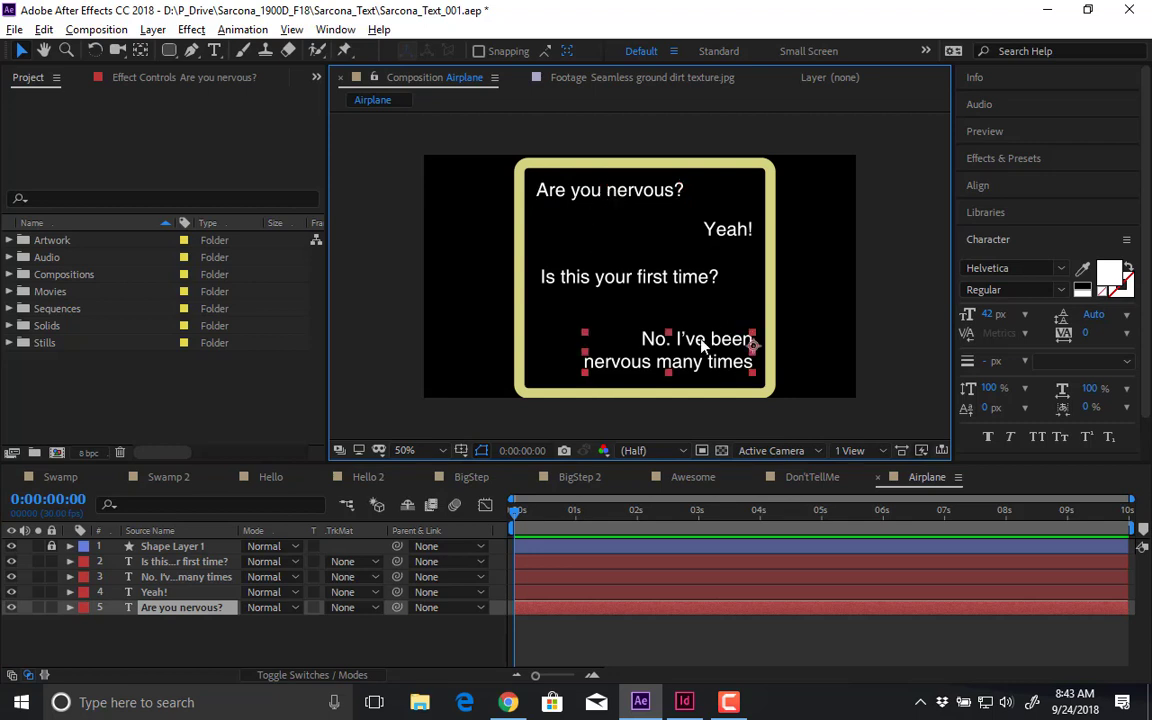
shift+click(721, 235)
click(607, 193)
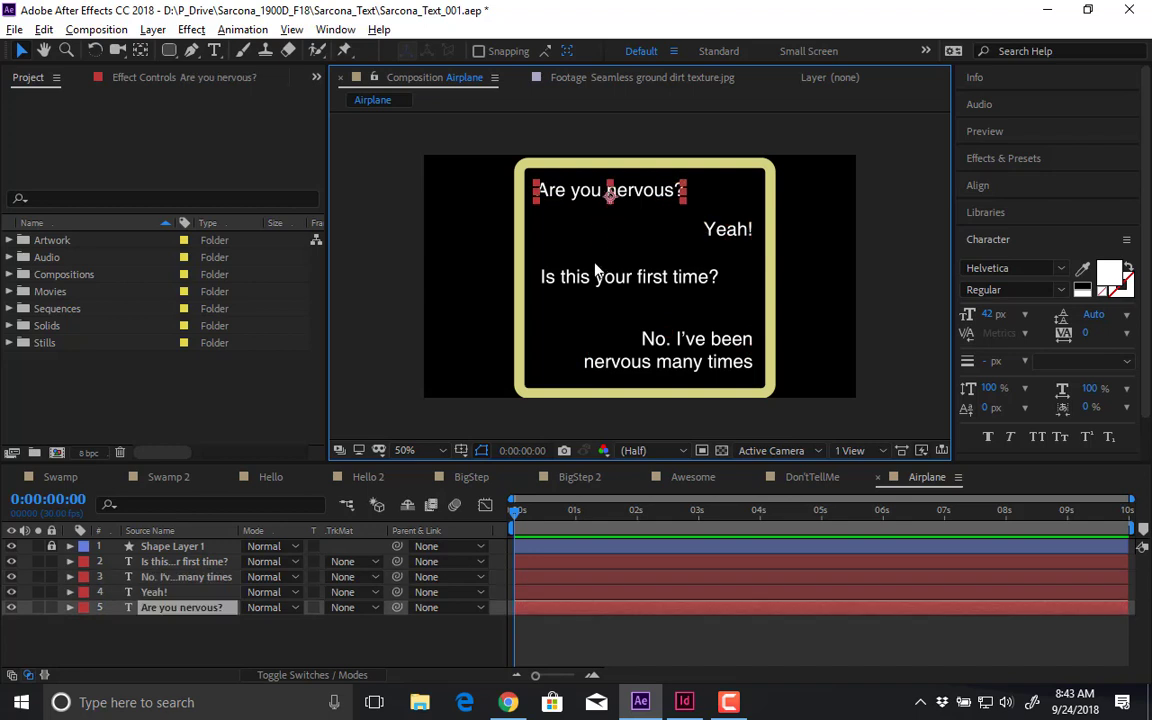
shift+click(594, 281)
click(816, 322)
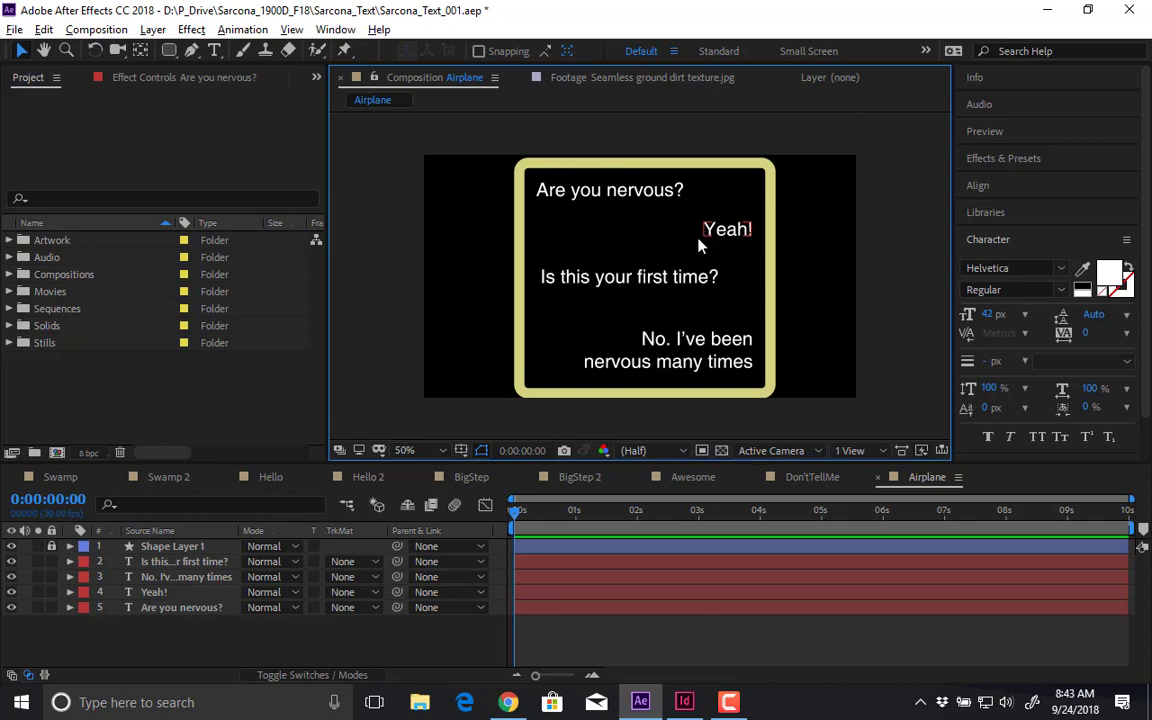
click(634, 278)
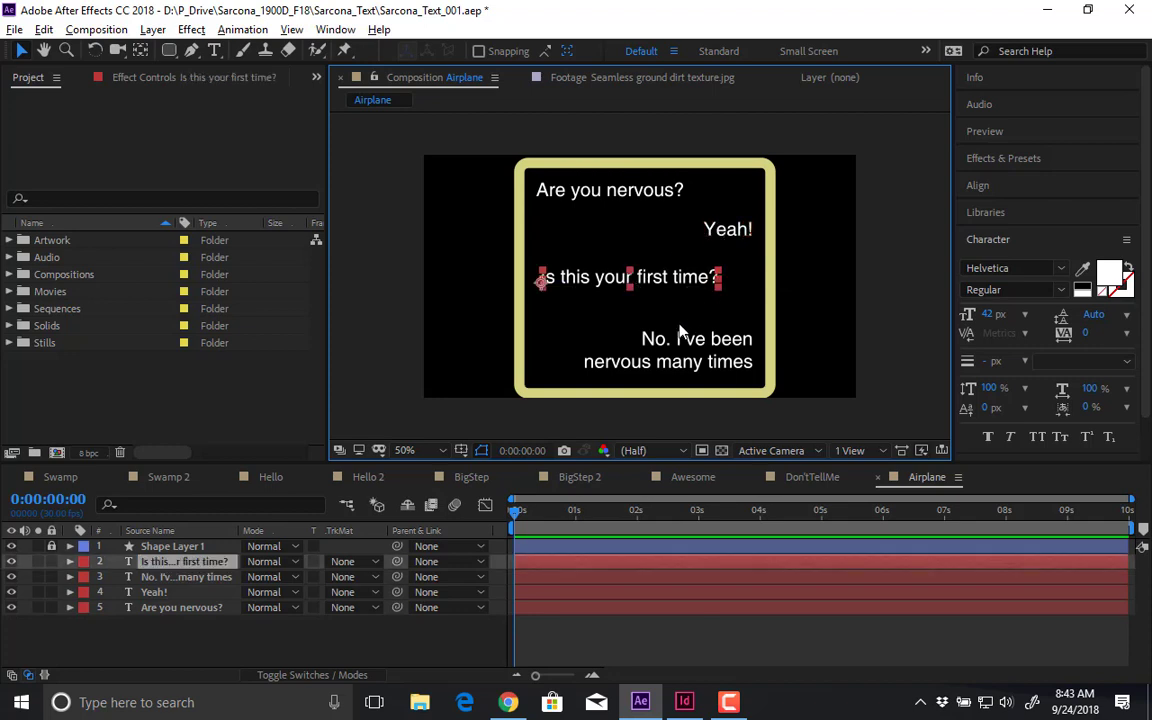
click(565, 192)
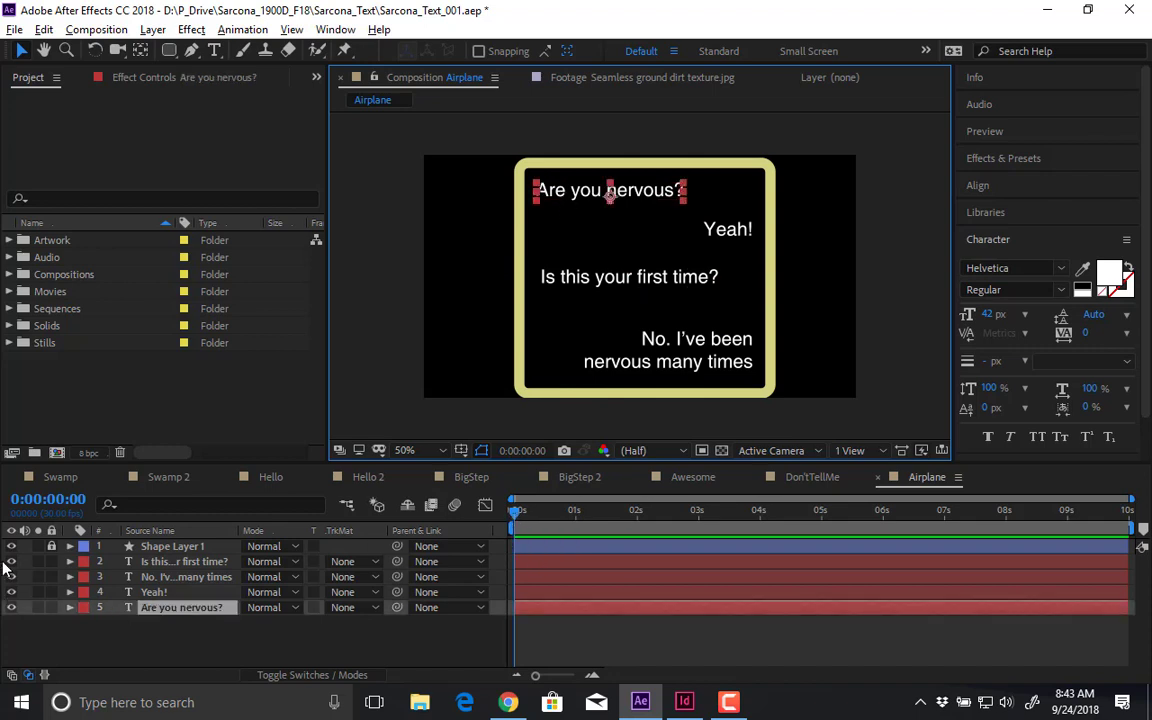
click(536, 566)
- Delay the three reply lines to about 7 s and keyframe 'Are you nervous?' rising from below the frame
shift+click(537, 595)
drag(537, 595, 957, 595)
drag(627, 193, 609, 367)
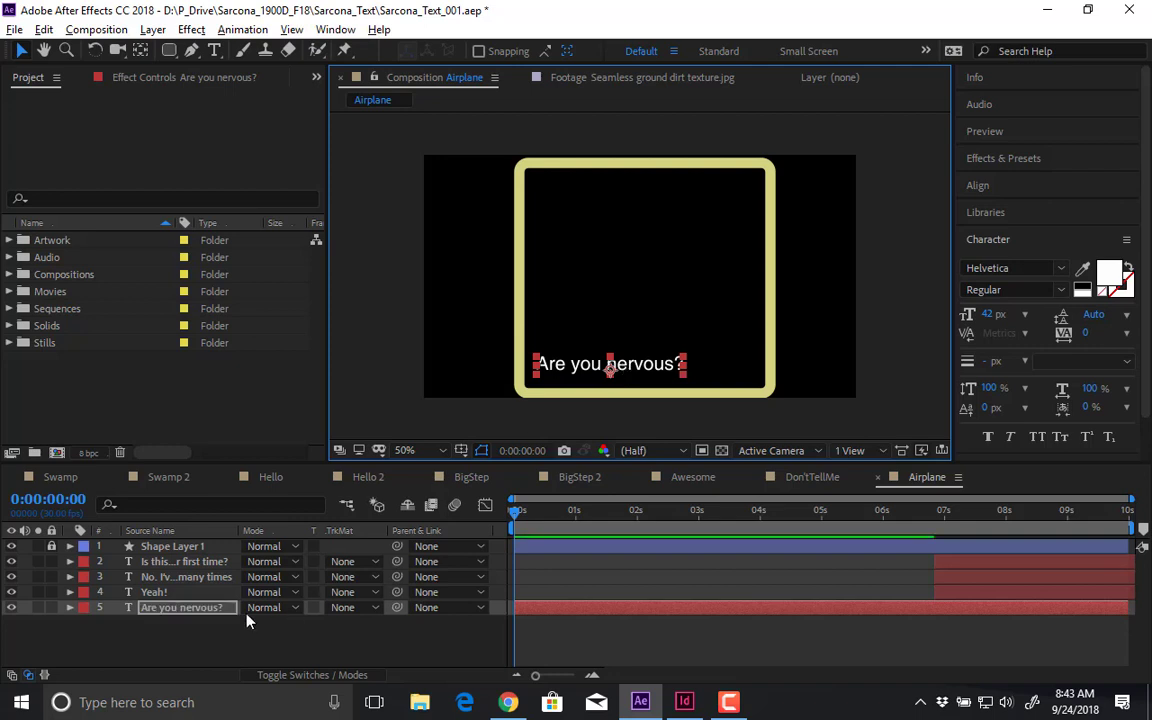
key(p)
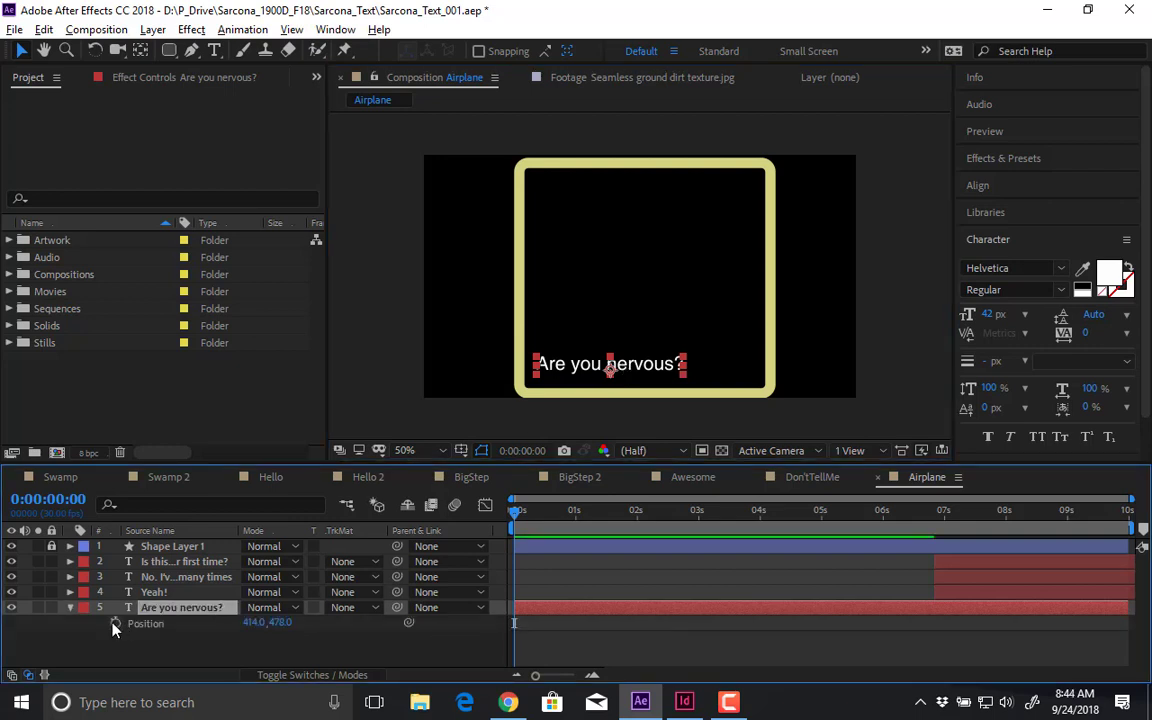
click(114, 623)
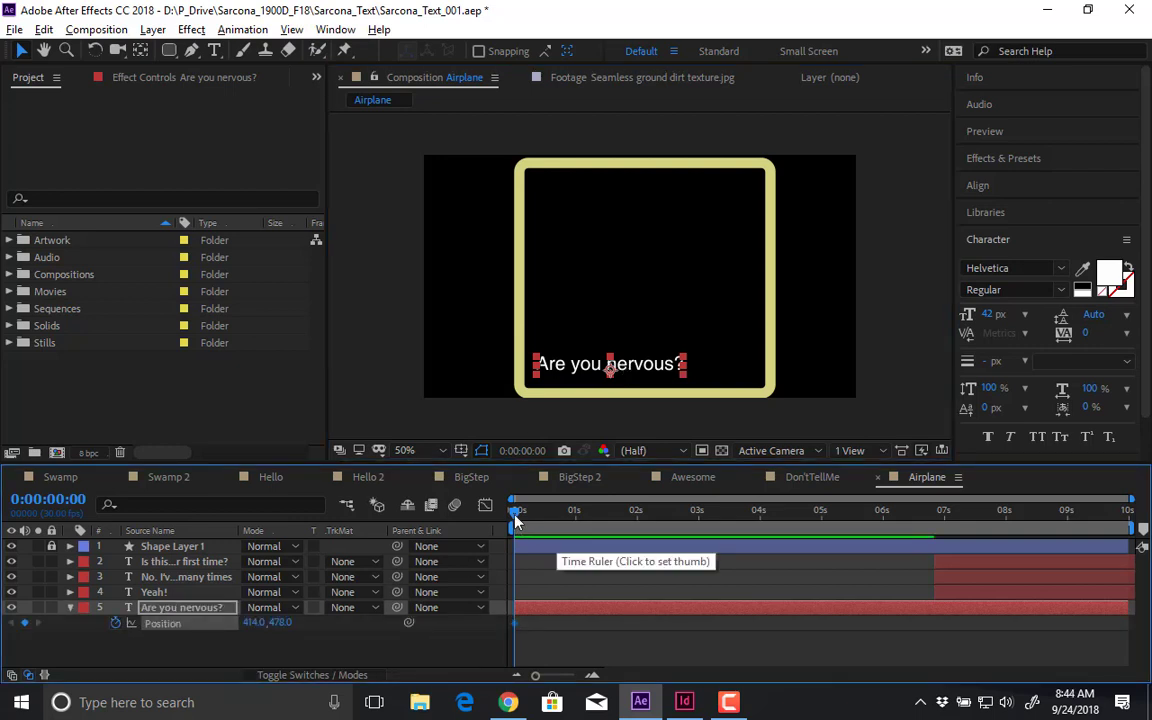
drag(514, 623, 542, 623)
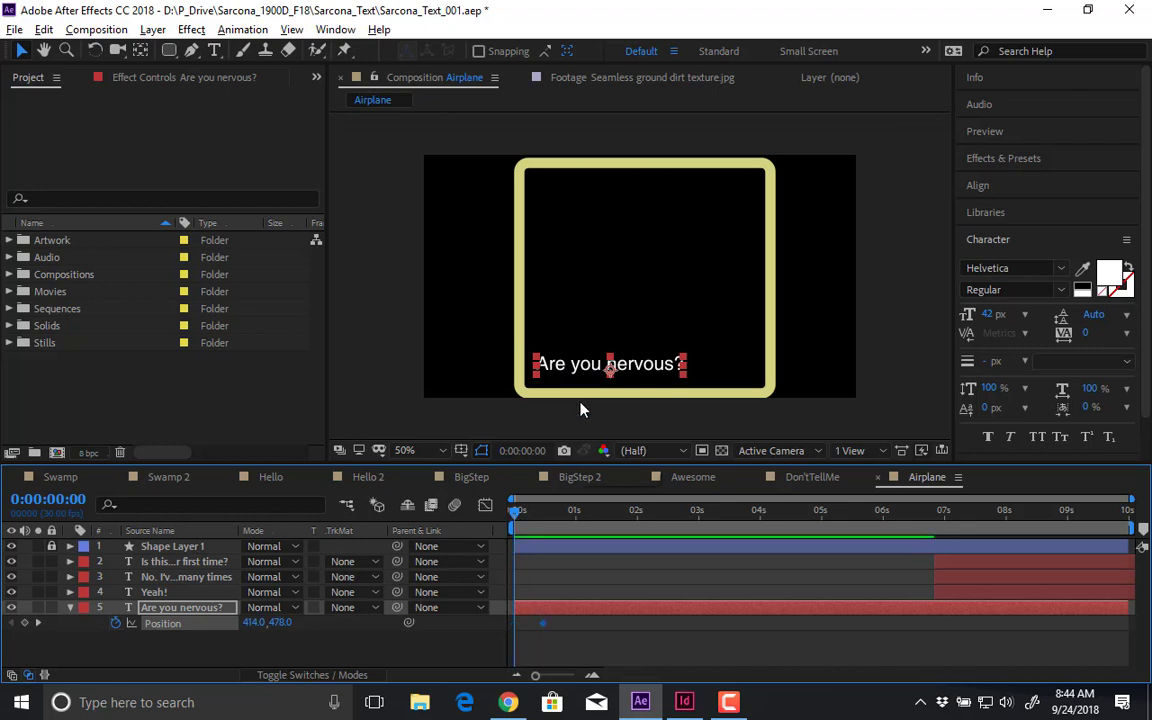
drag(580, 368, 580, 404)
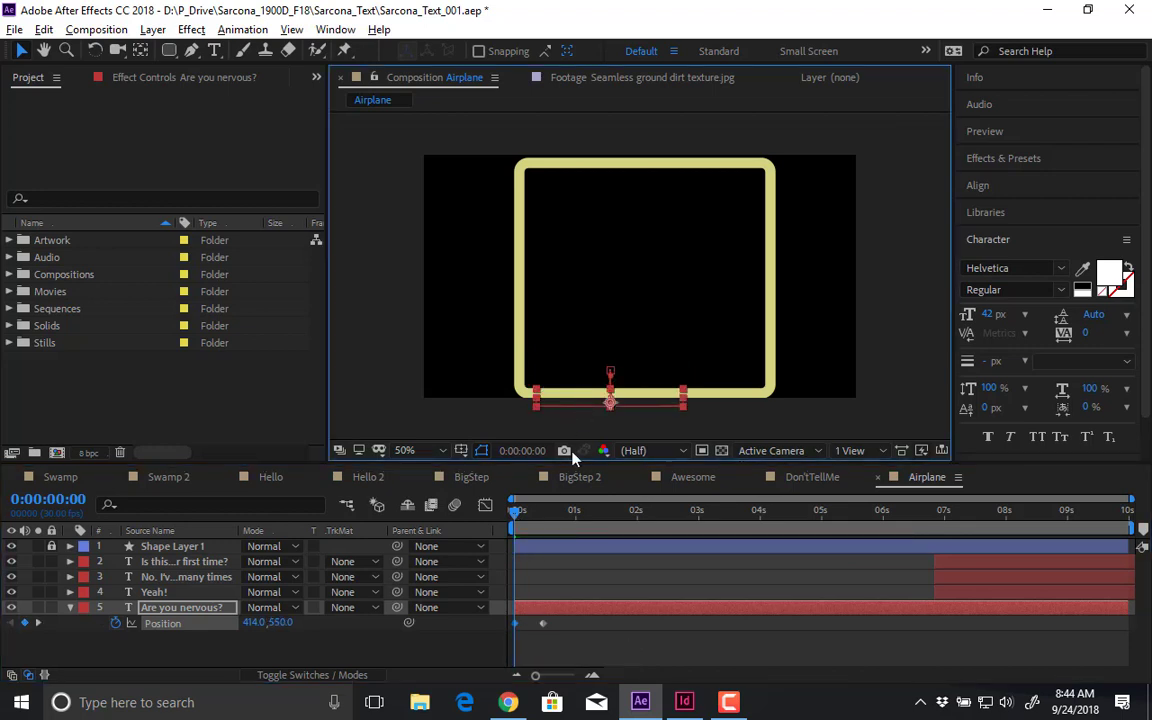
- Start 'Yeah!' at 0:00:00:21 beside the bottom line with a Position keyframe there
drag(517, 515, 538, 518)
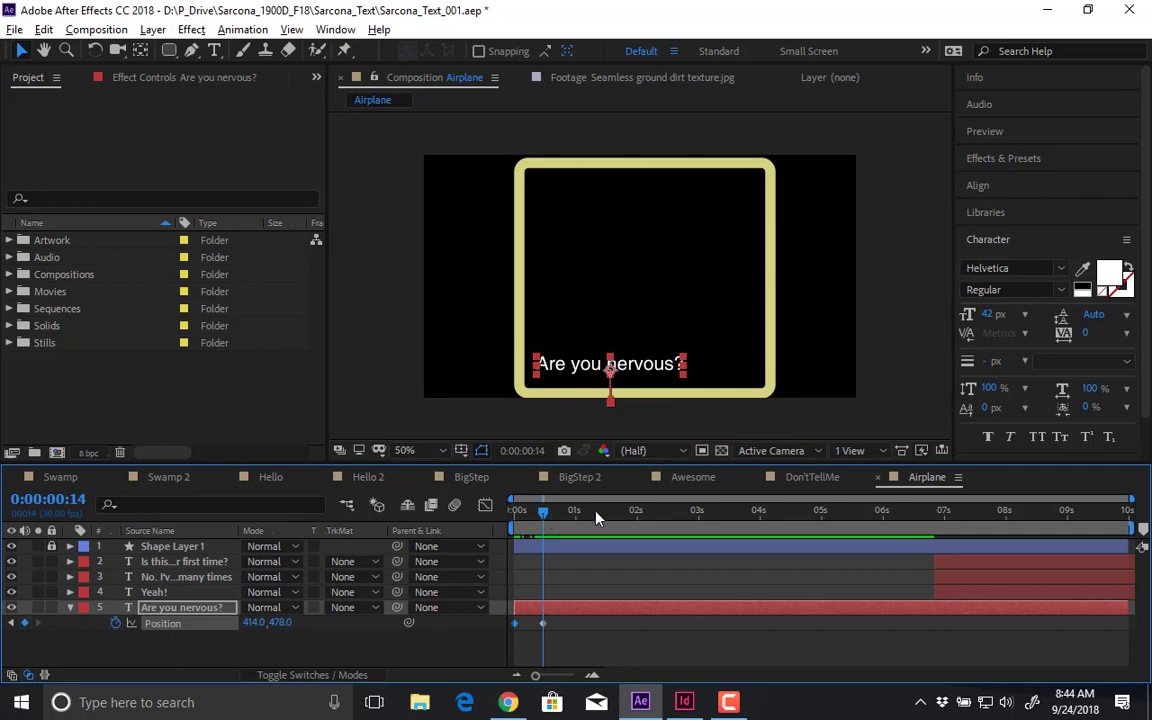
drag(541, 517, 556, 517)
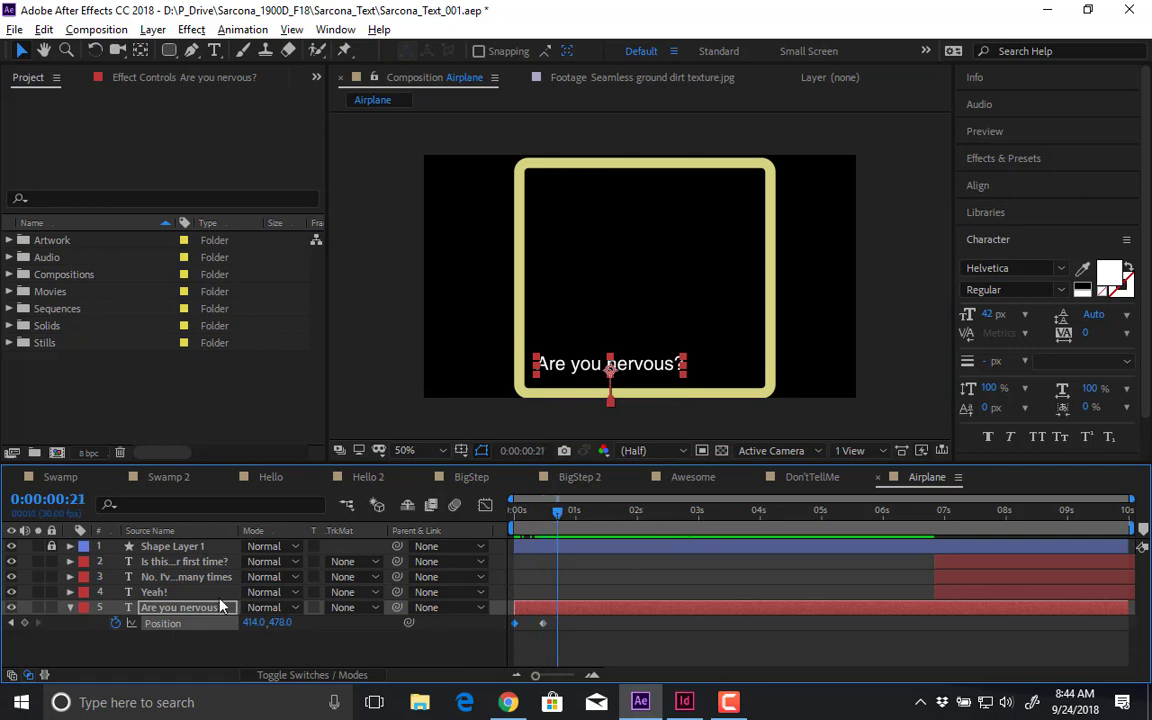
click(1010, 588)
drag(1035, 602, 663, 604)
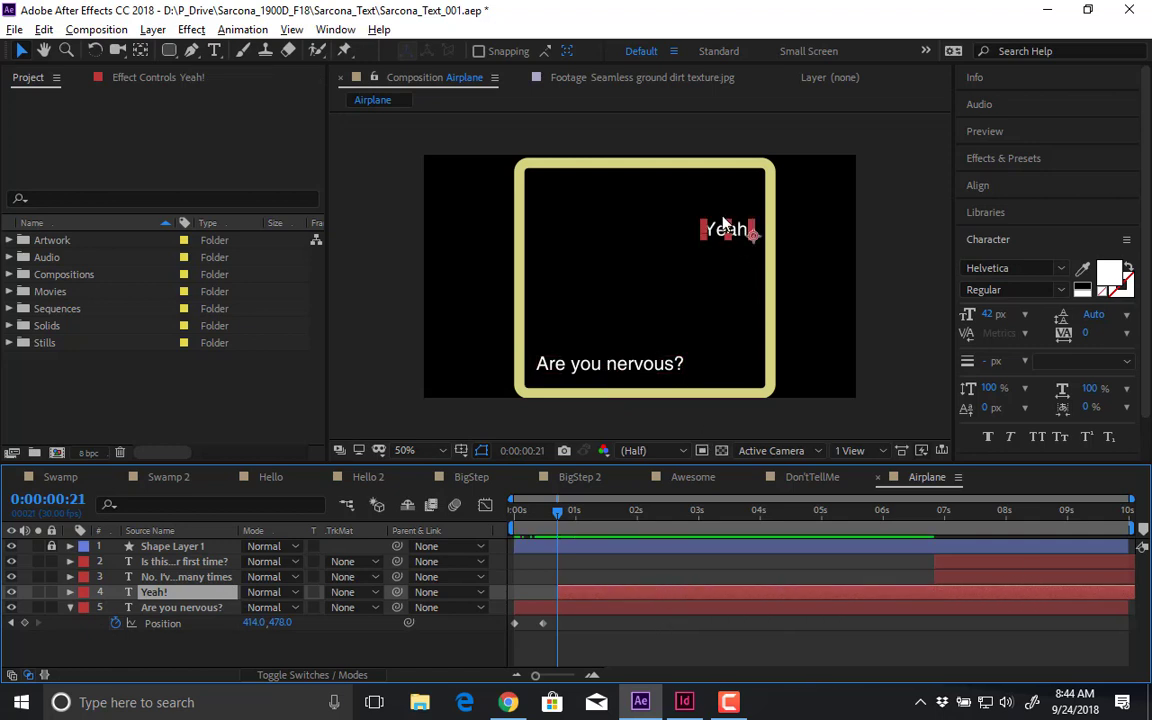
drag(727, 230, 714, 363)
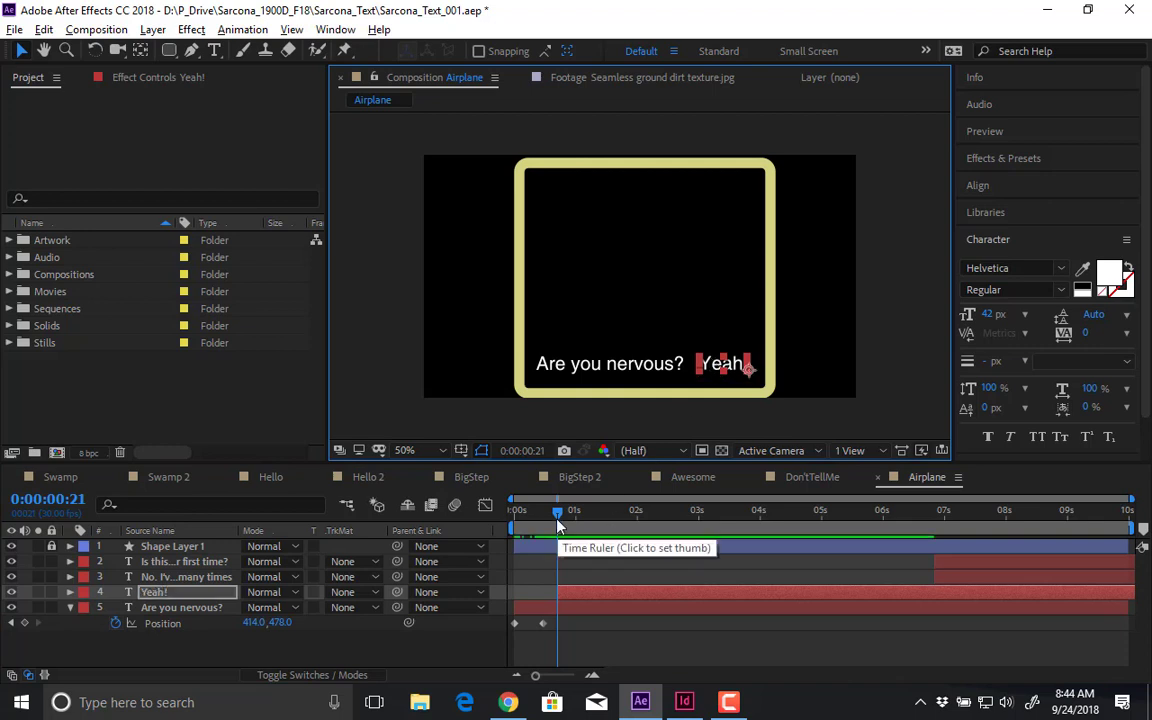
click(24, 623)
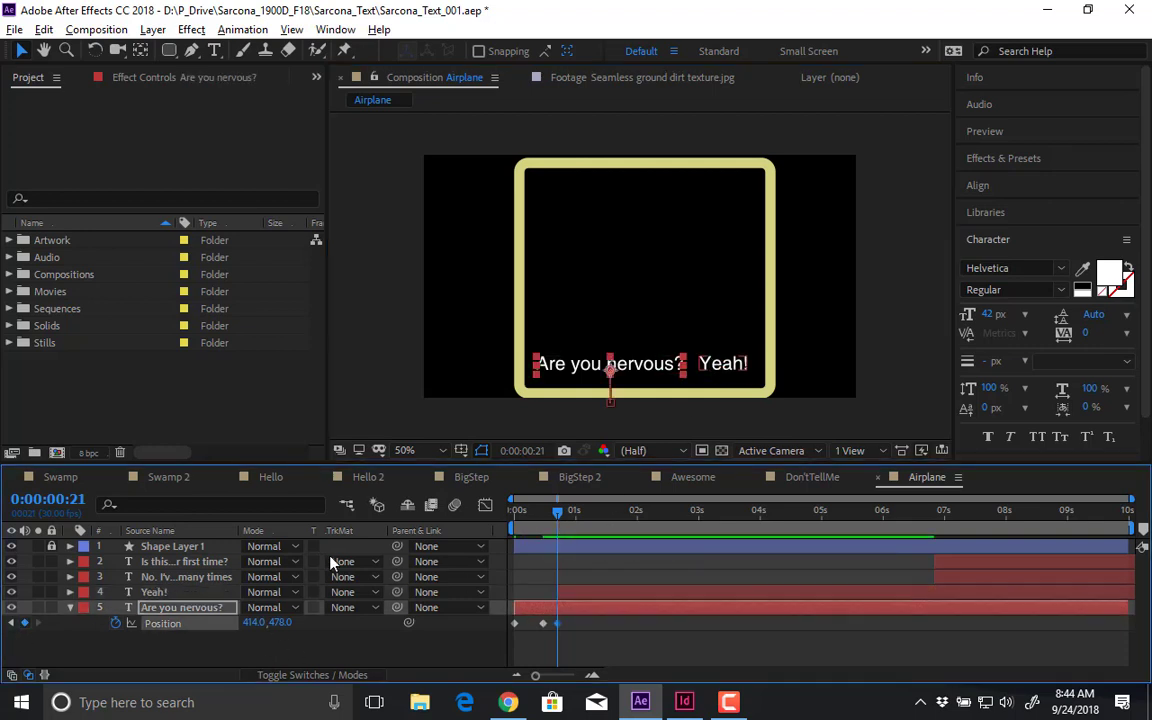
- Raise 'Are you nervous?' to 414.0, 384.0 by 0:00:01:01, then twirl open the Yeah! layer
click(576, 512)
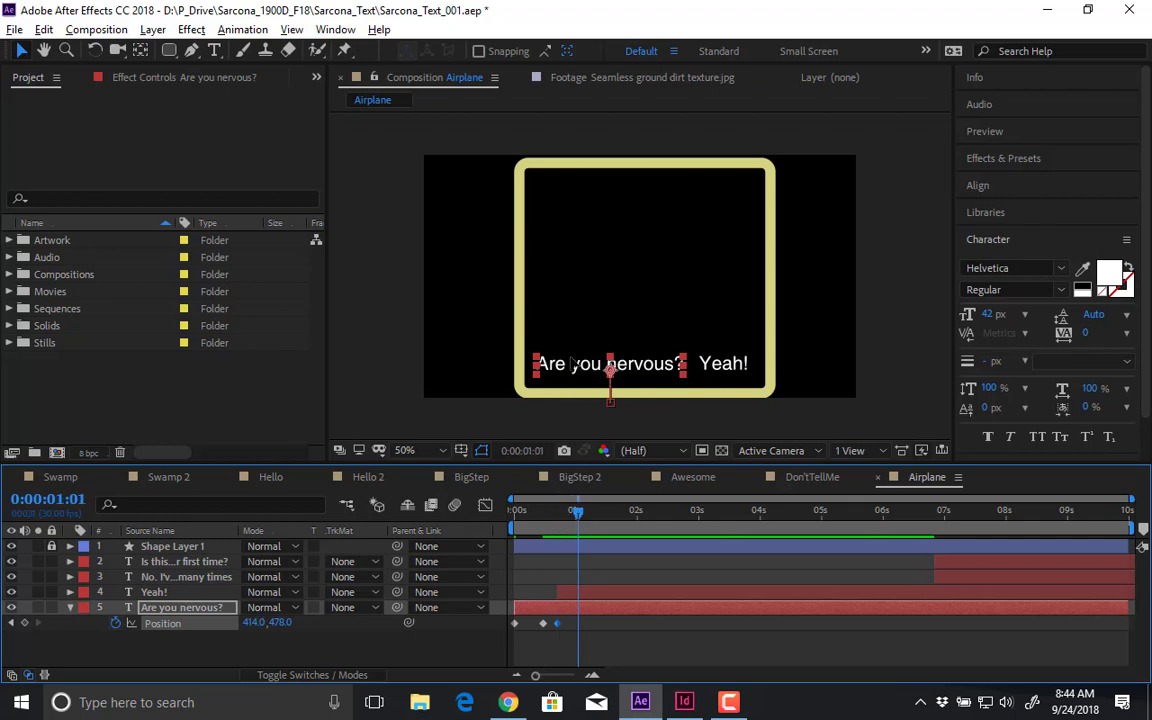
drag(572, 372, 573, 323)
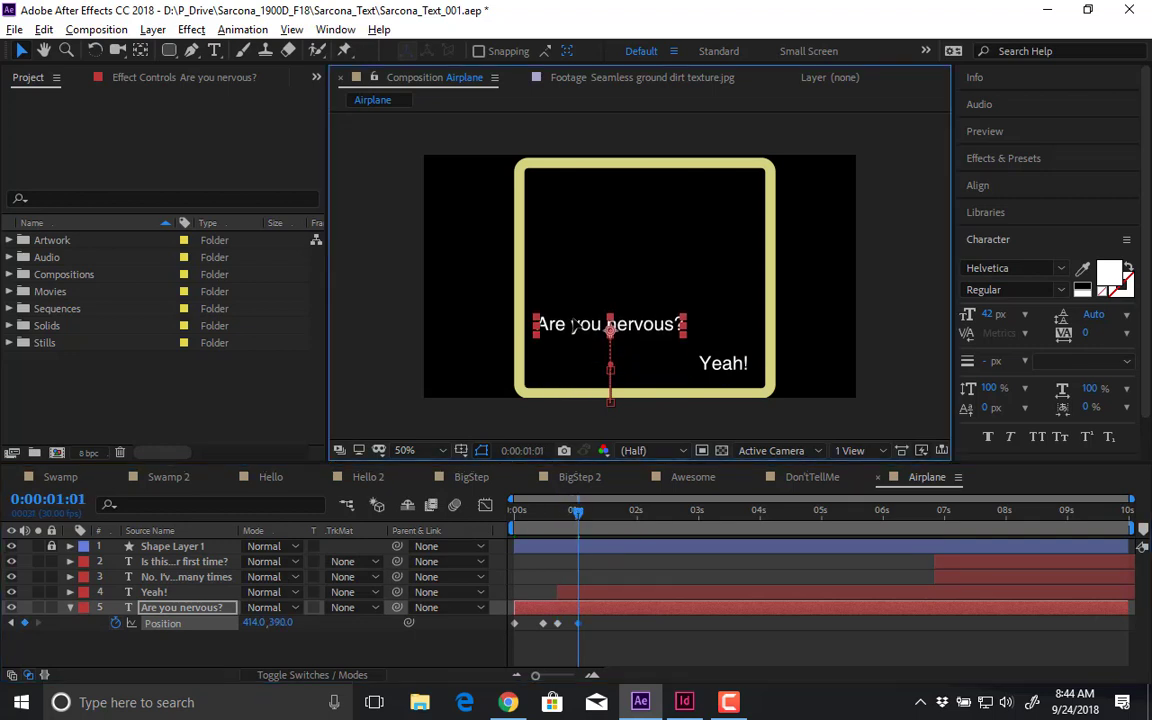
click(712, 366)
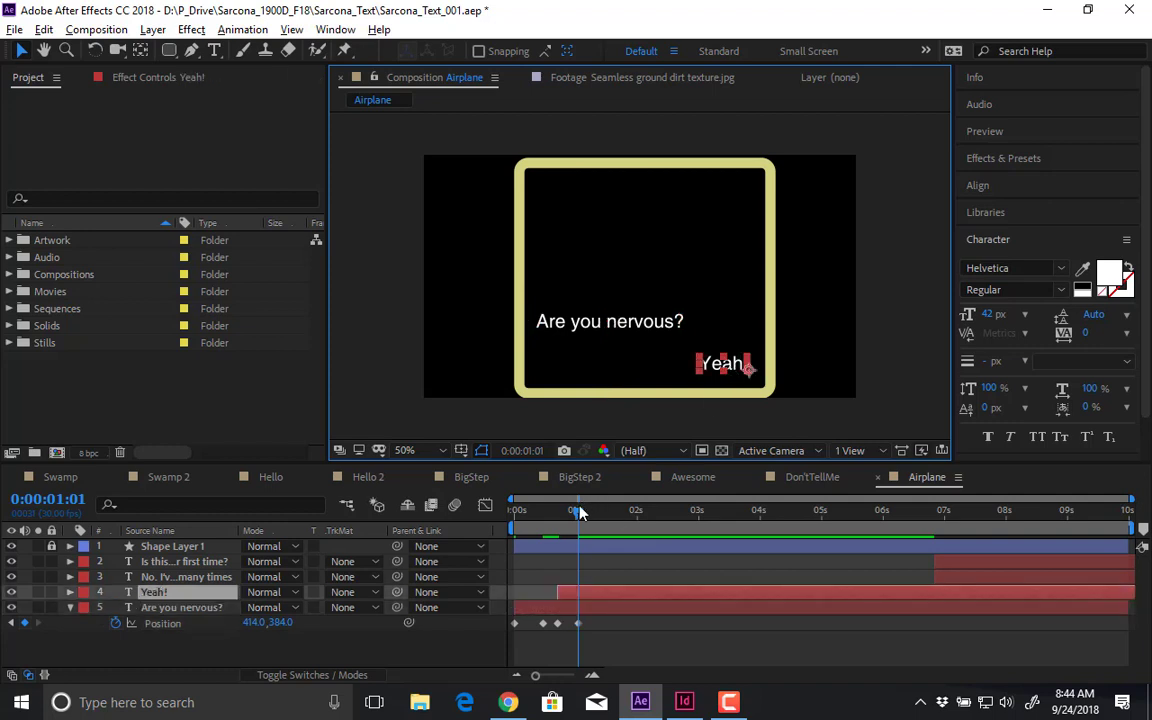
drag(577, 510, 565, 533)
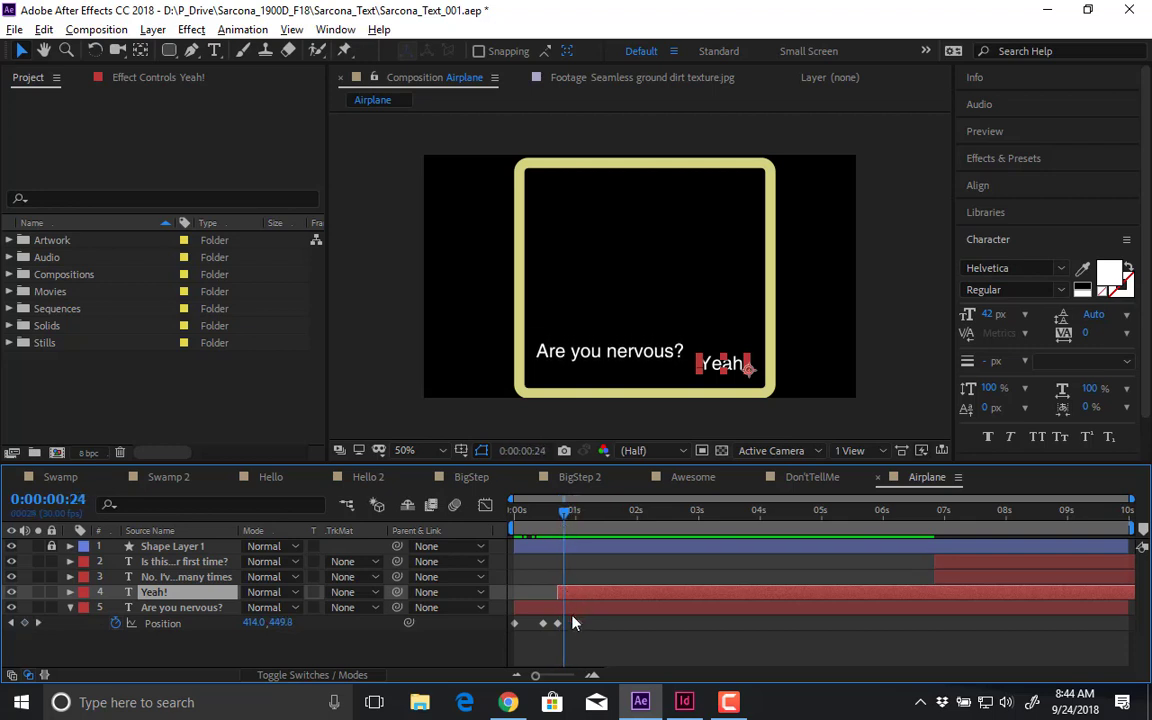
drag(577, 623, 571, 629)
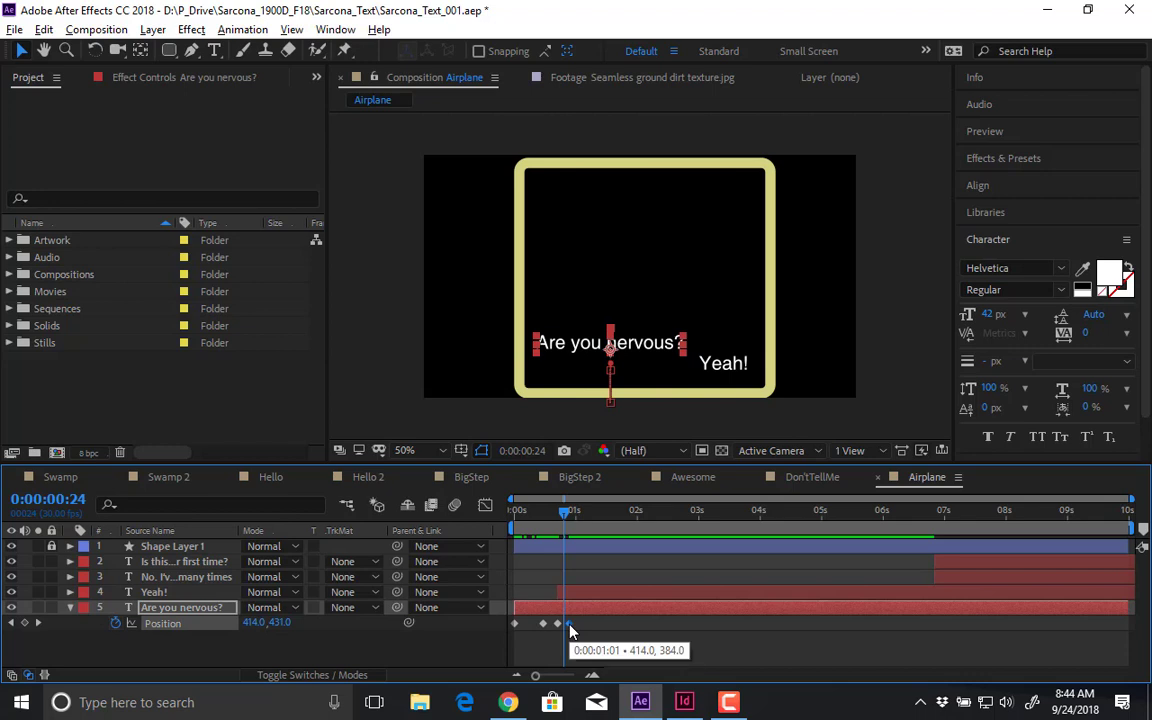
click(547, 512)
drag(557, 520, 572, 522)
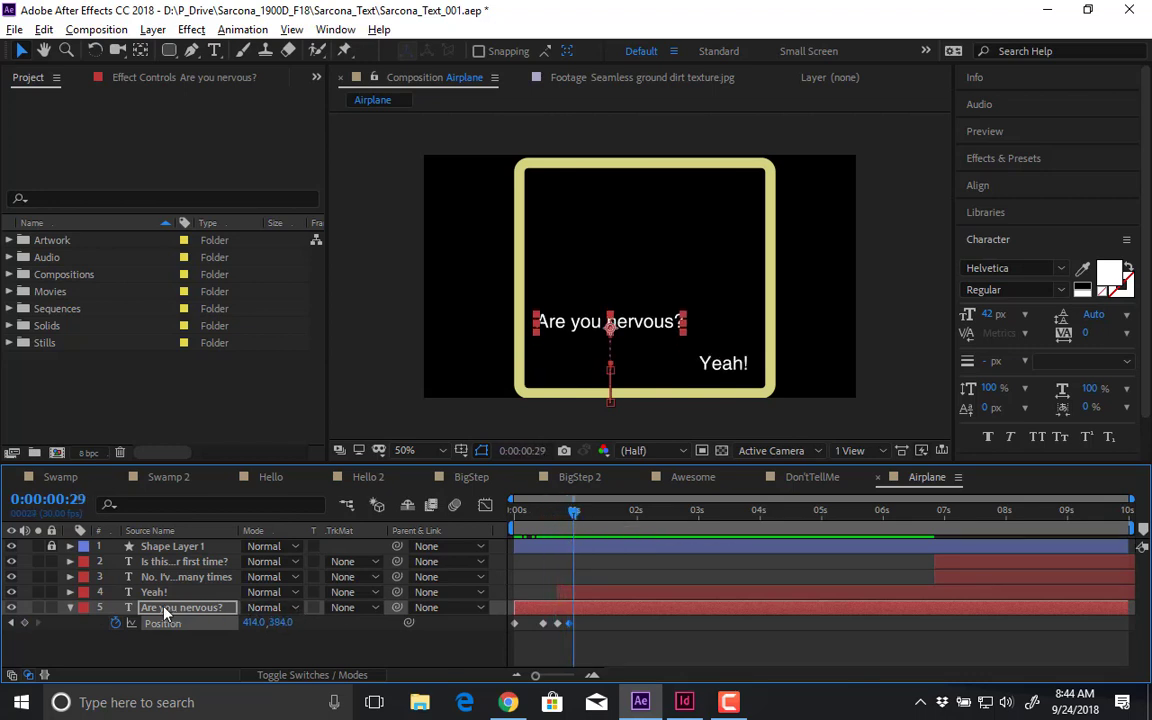
click(185, 592)
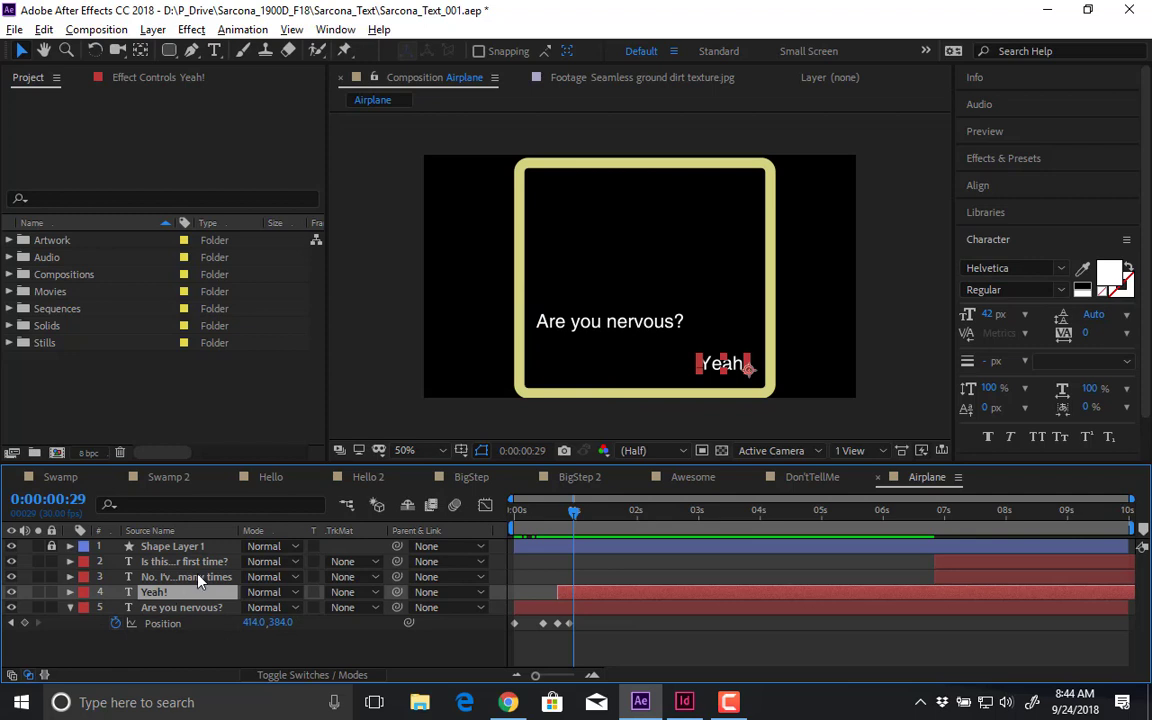
click(70, 592)
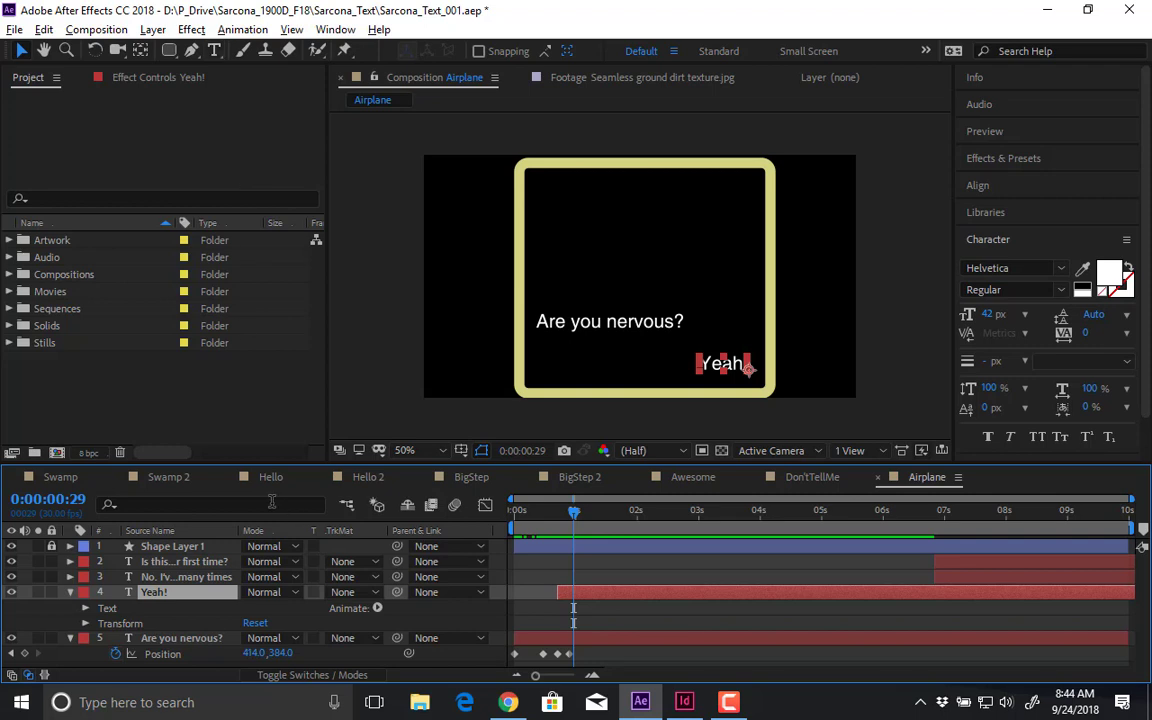
- Add a Position animator (Animator 1) to the Yeah! text layer
click(377, 608)
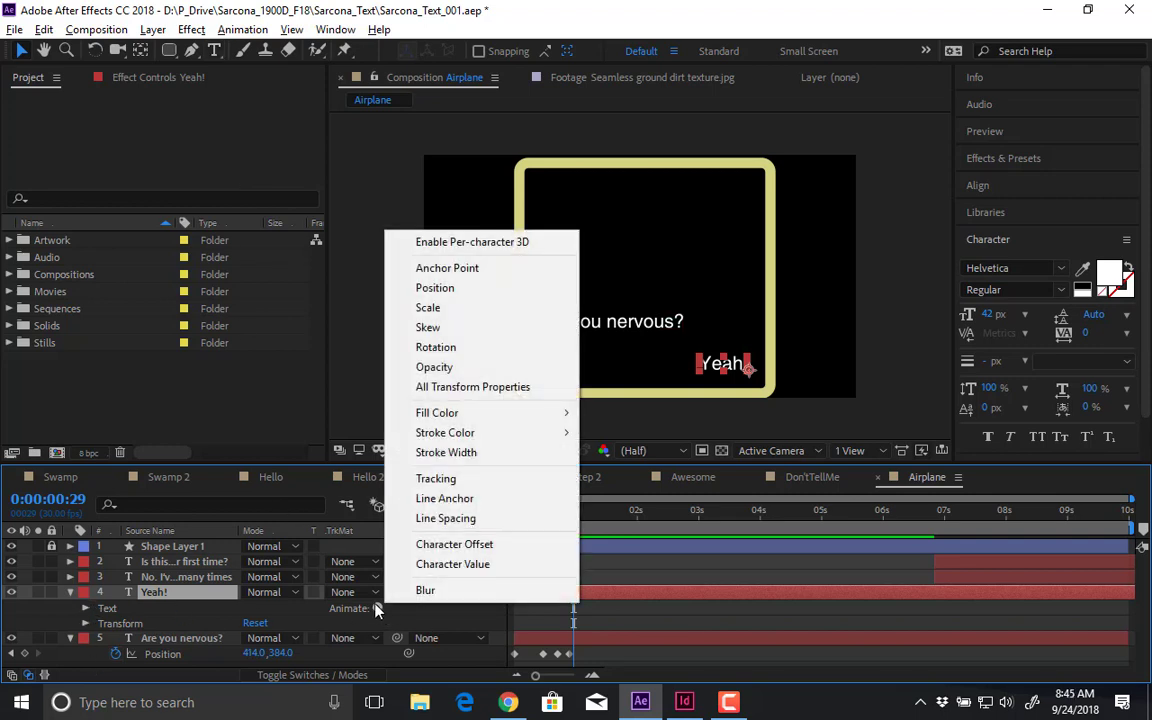
click(435, 288)
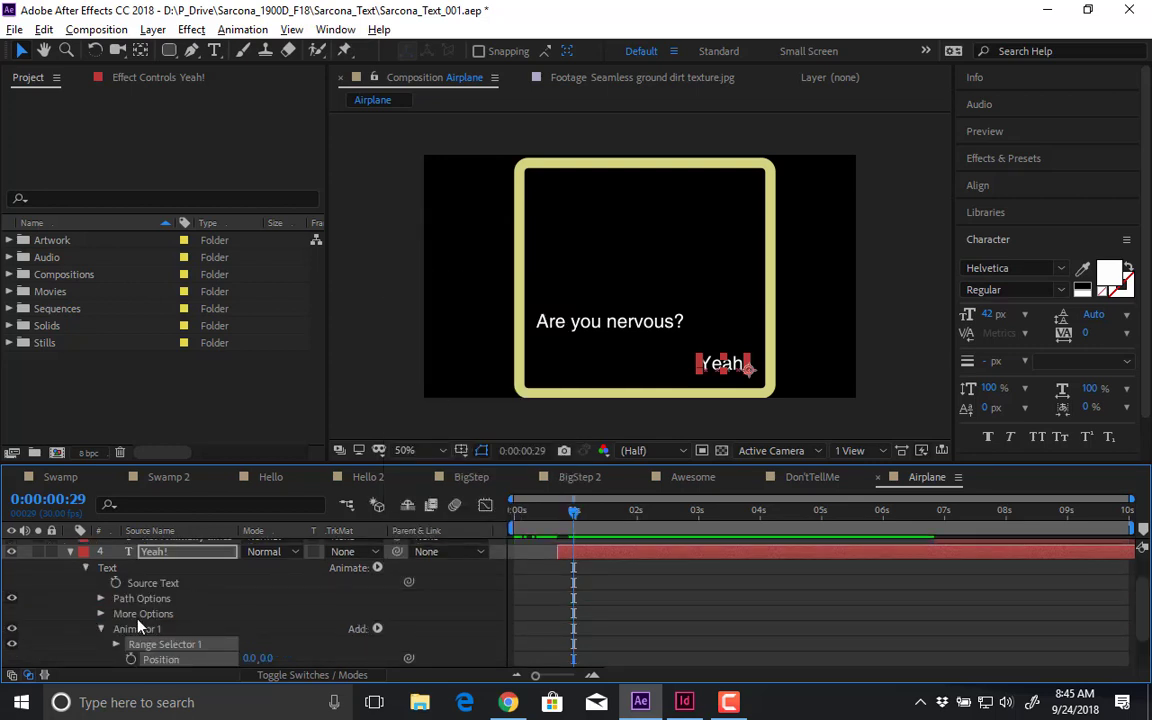
scroll(160, 630, down, 2)
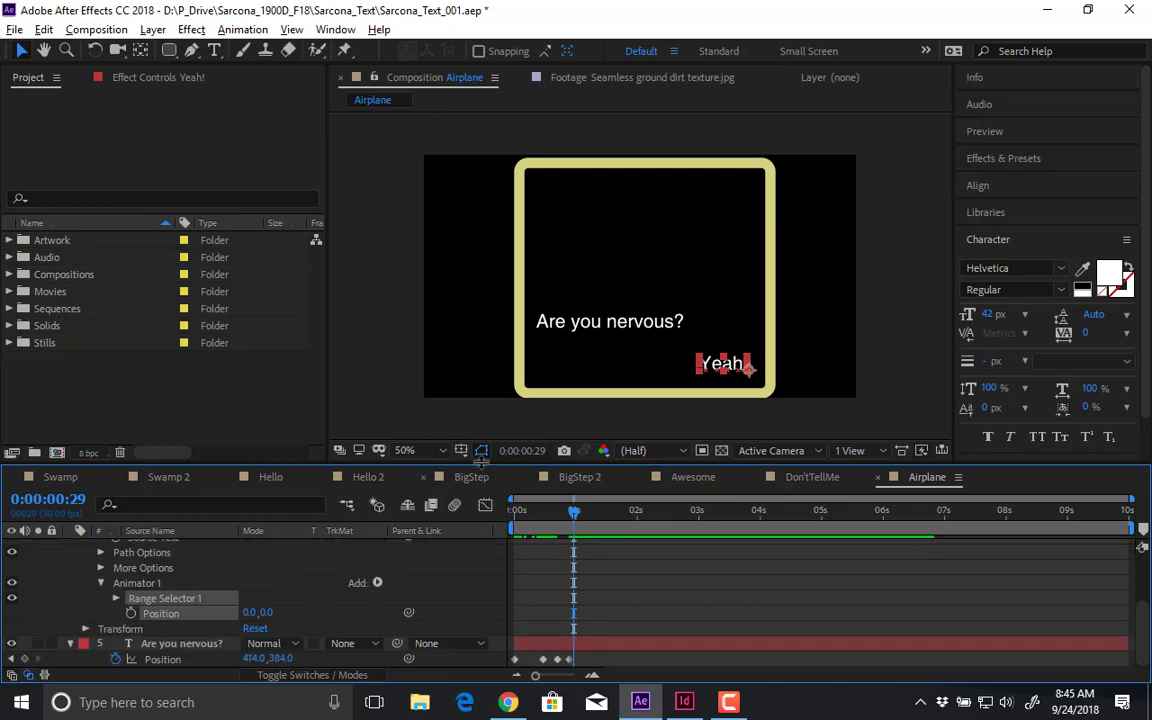
- Enlarge the timeline and expand Range Selector 1 to expose its Start, End and Offset
drag(481, 464, 485, 368)
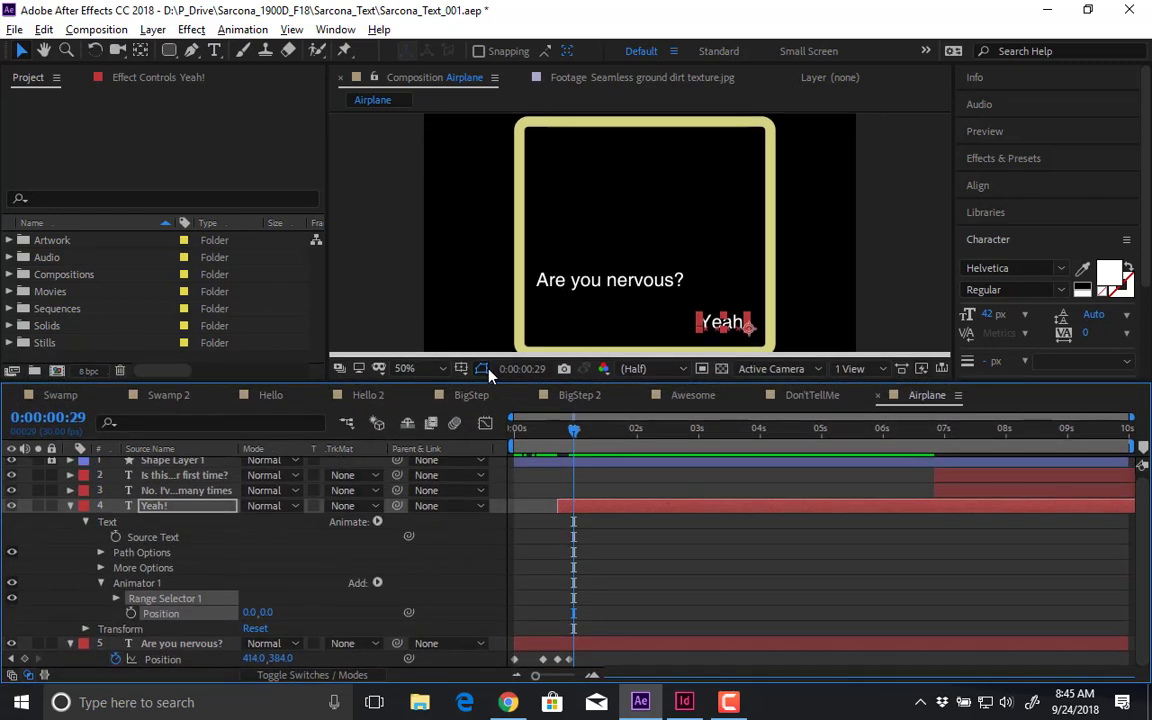
click(100, 575)
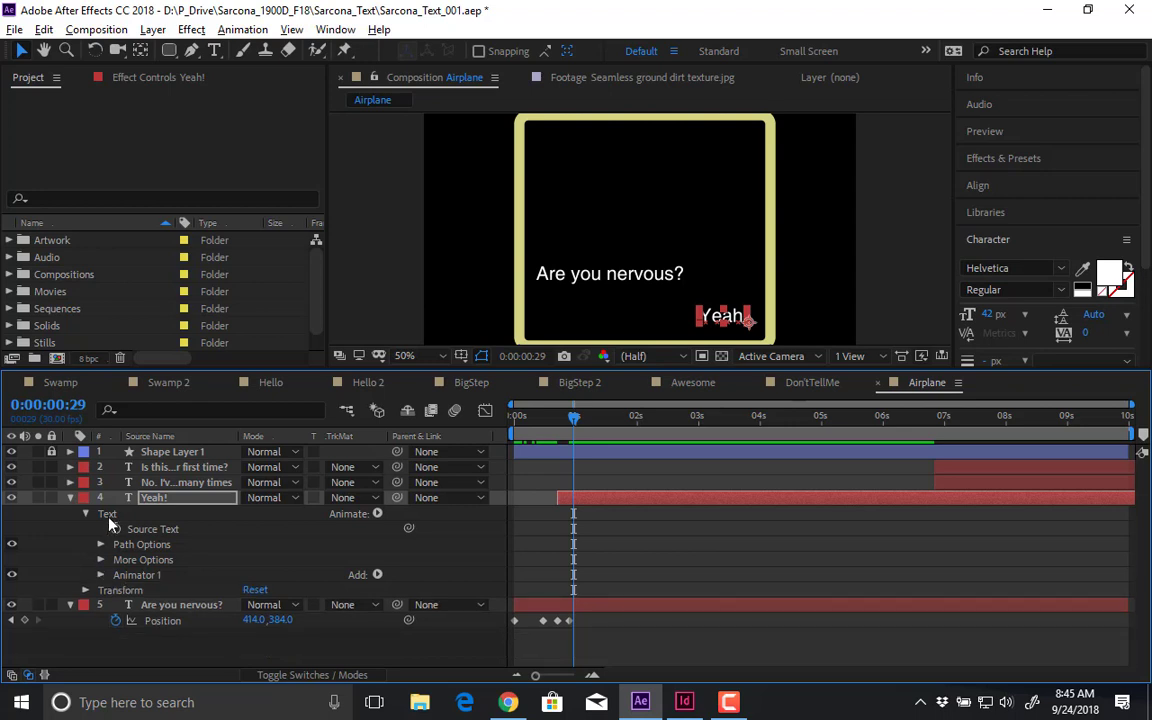
click(101, 575)
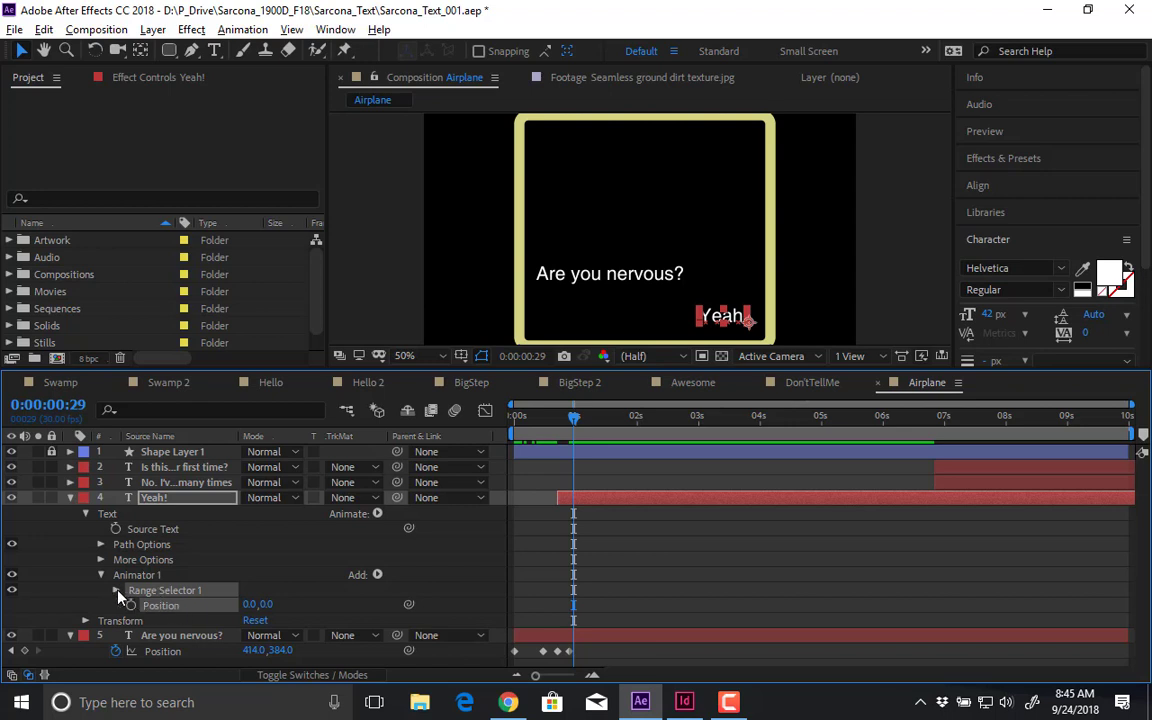
click(116, 590)
click(296, 618)
scroll(296, 620, down, 2)
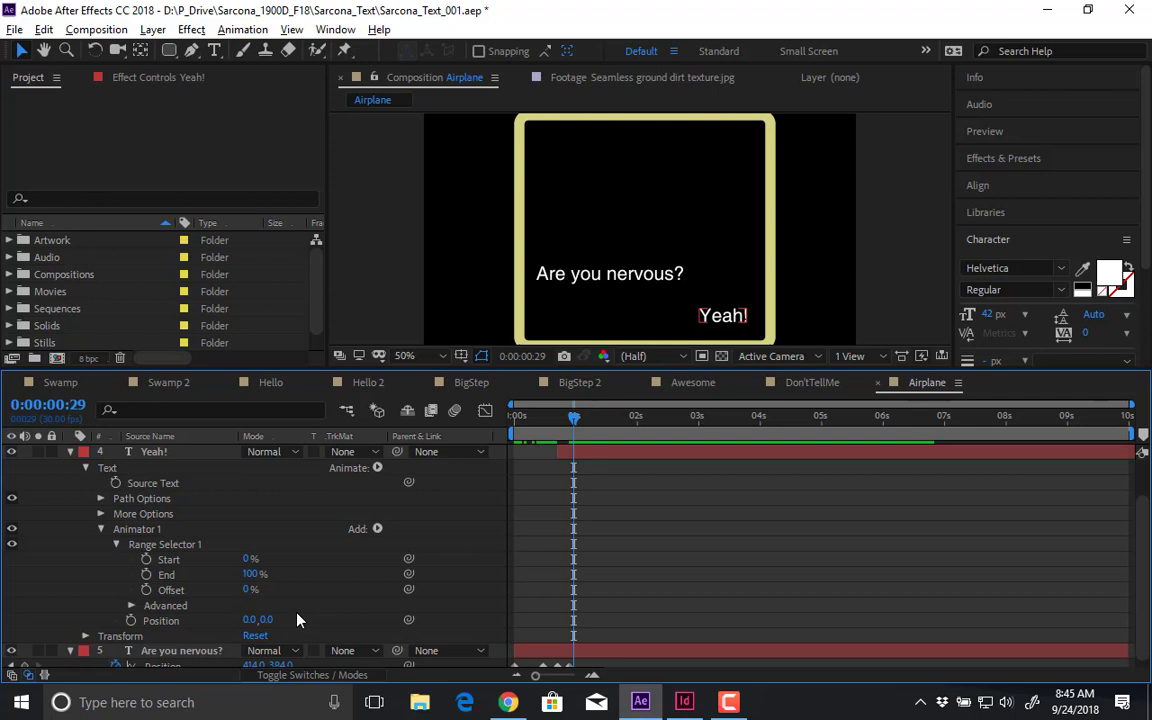
click(167, 545)
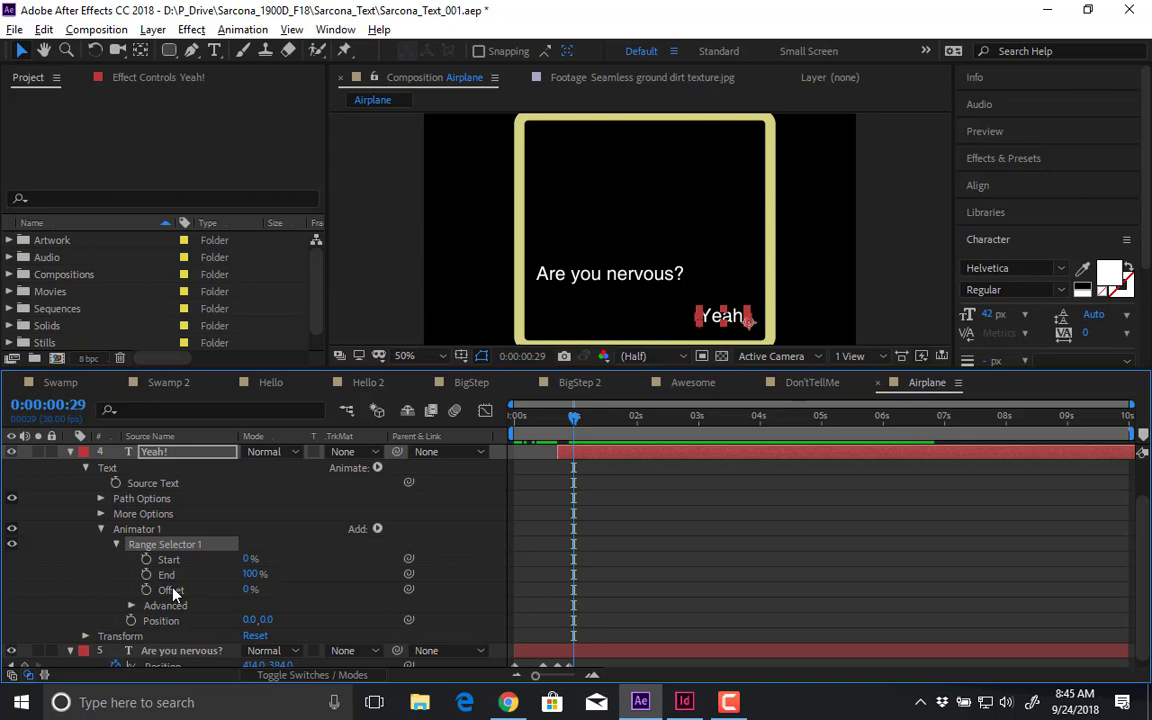
click(183, 625)
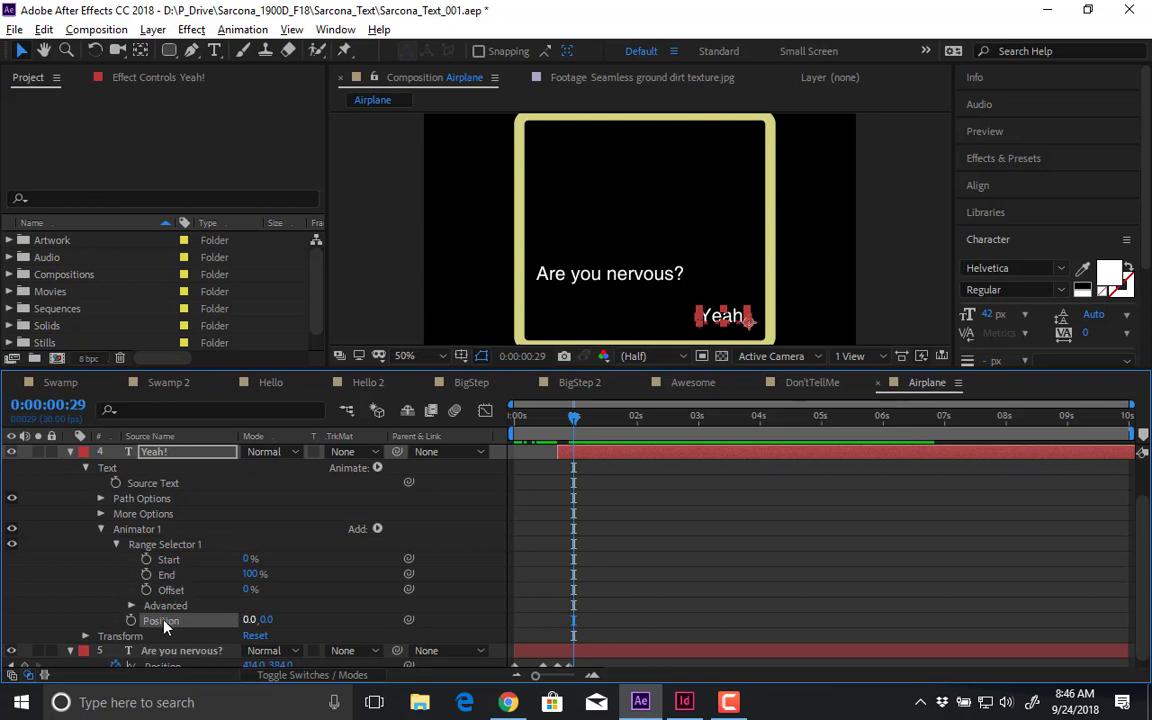
- Set Animator 1 Position to 0, 91 so the Yeah! letters sit below their place
click(250, 620)
drag(258, 620, 615, 609)
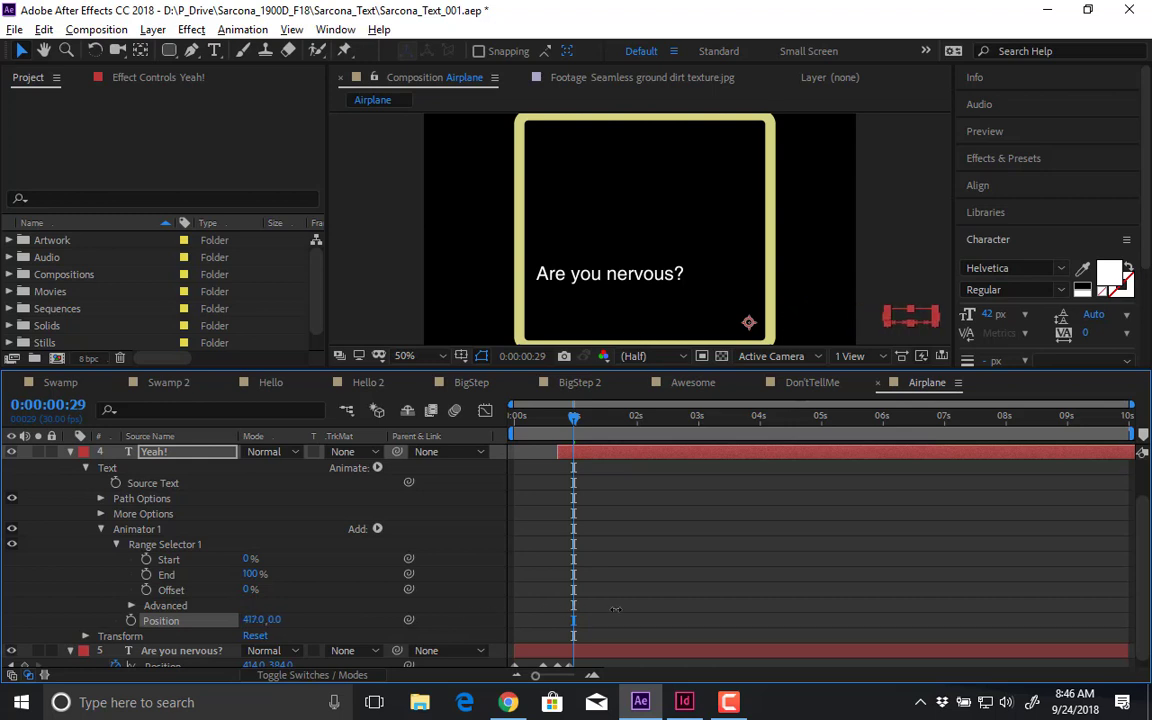
key(ctrl+z)
drag(267, 621, 358, 621)
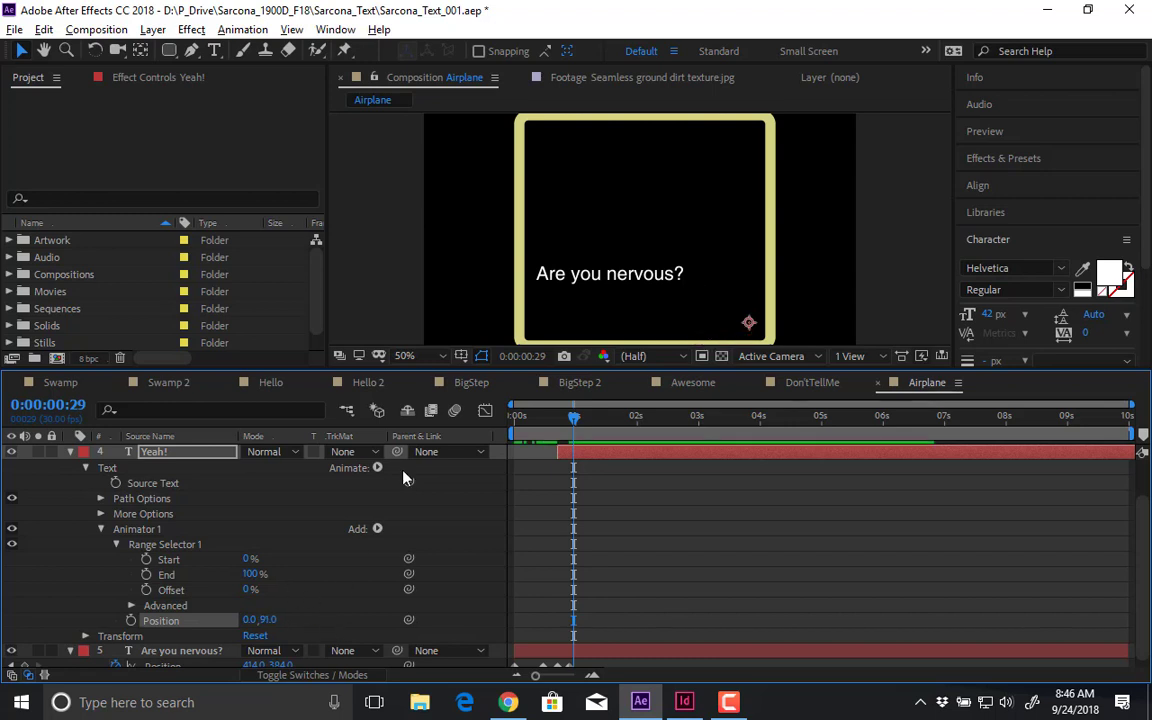
scroll(746, 172, down, 4)
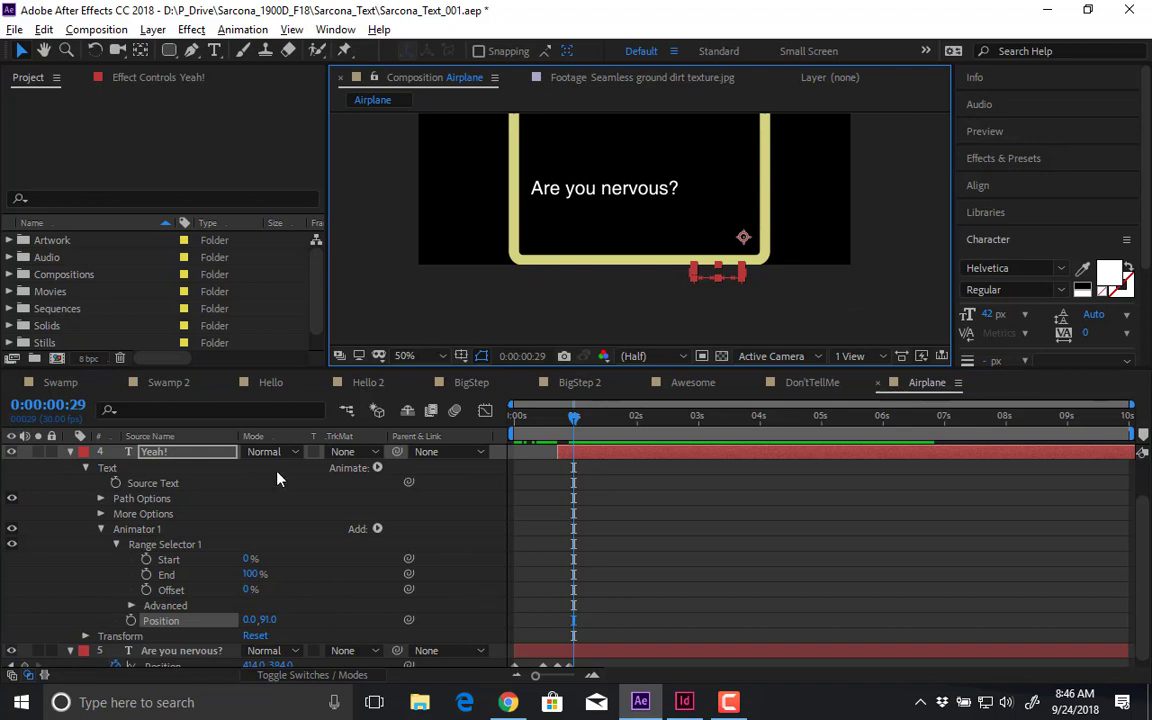
- Keyframe Range Selector Start from 0% at 0:00:00:29 to 100% at 0:00:01:10, then preview
click(188, 545)
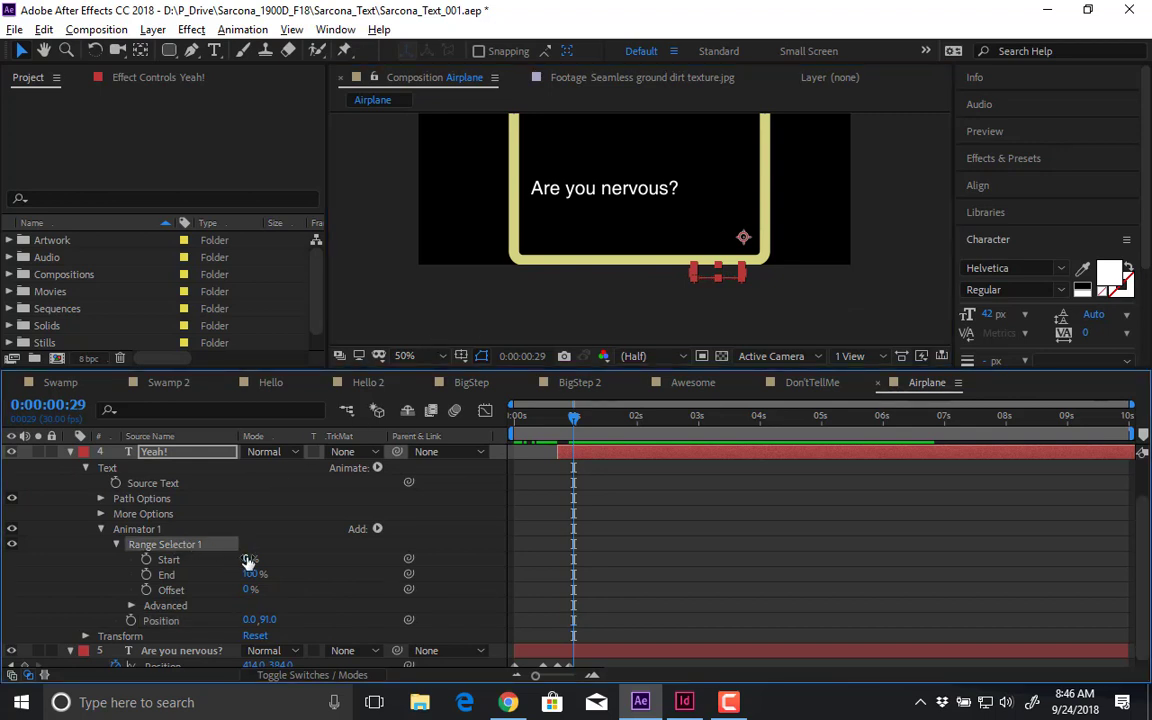
drag(248, 562, 212, 541)
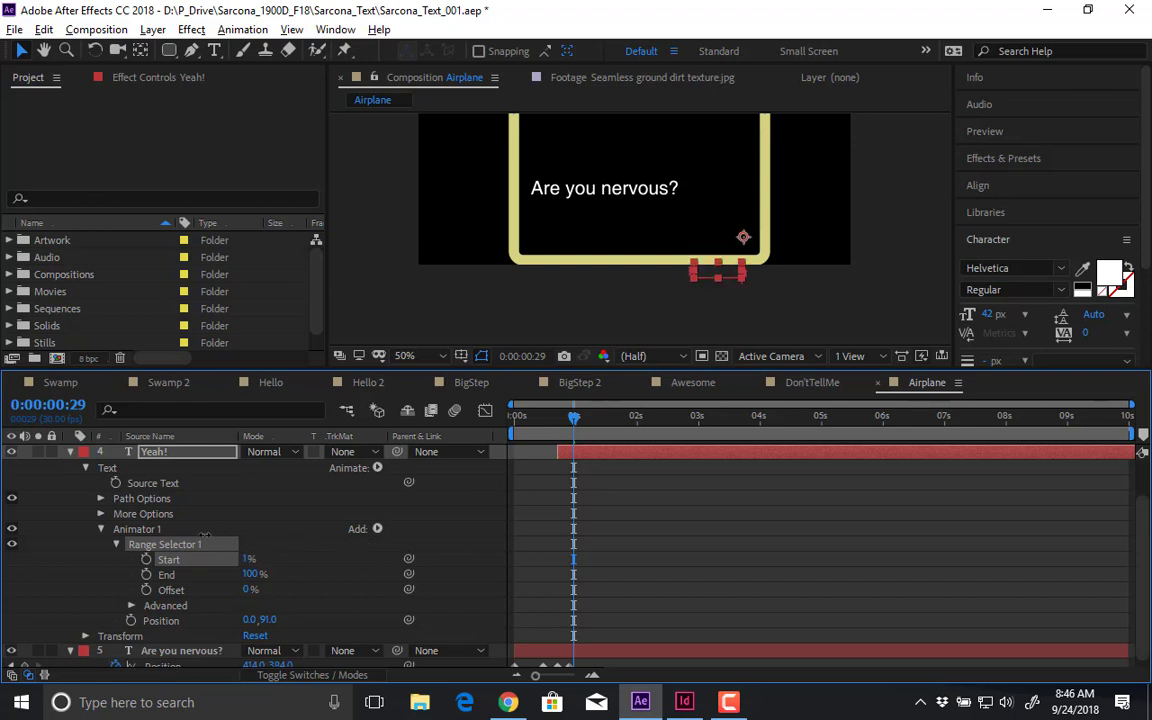
click(147, 559)
drag(577, 422, 596, 418)
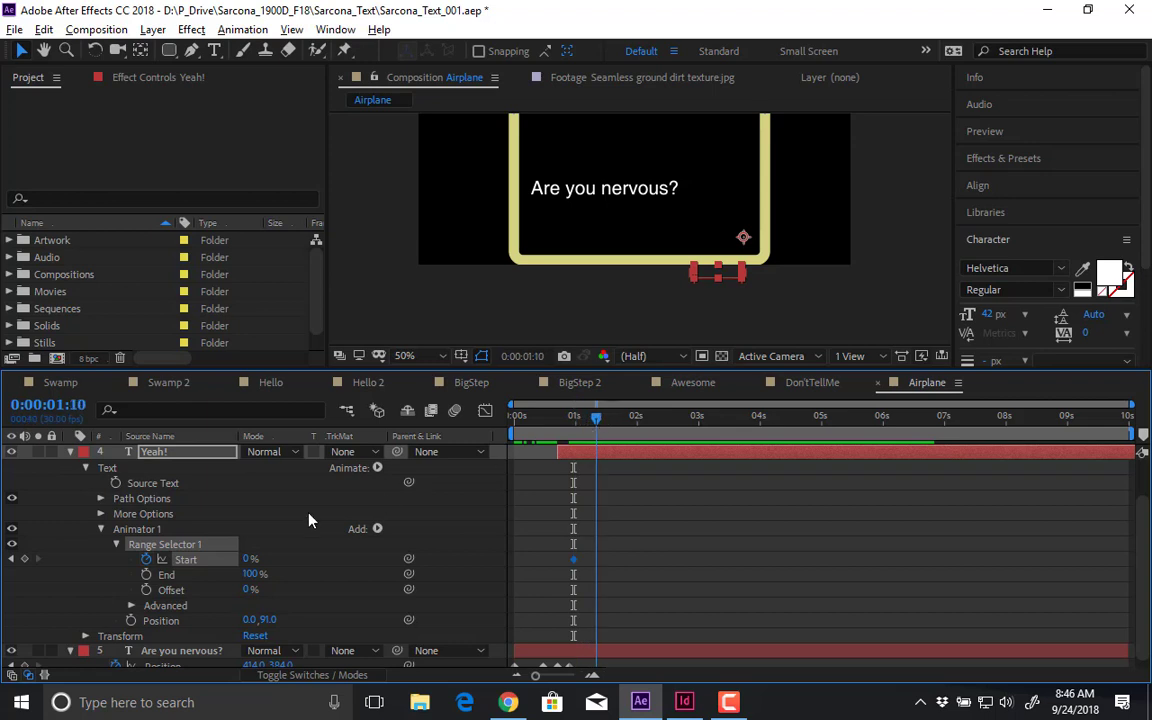
drag(306, 561, 386, 560)
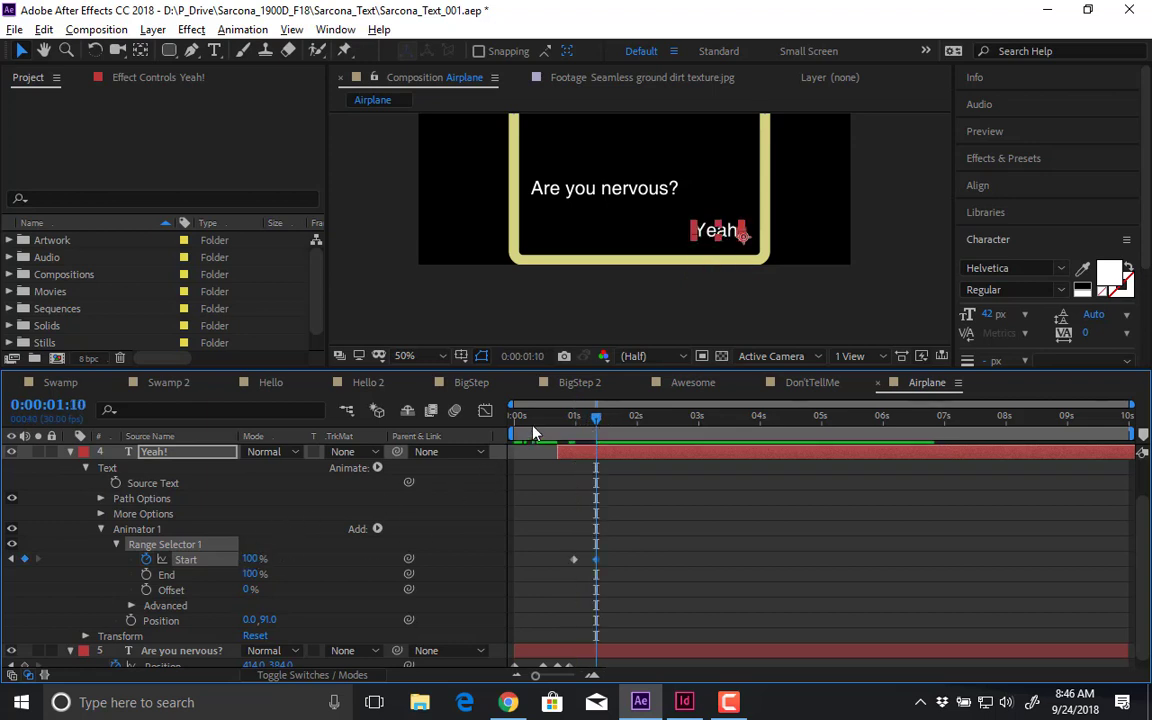
key(Home)
click(437, 550)
key(space)
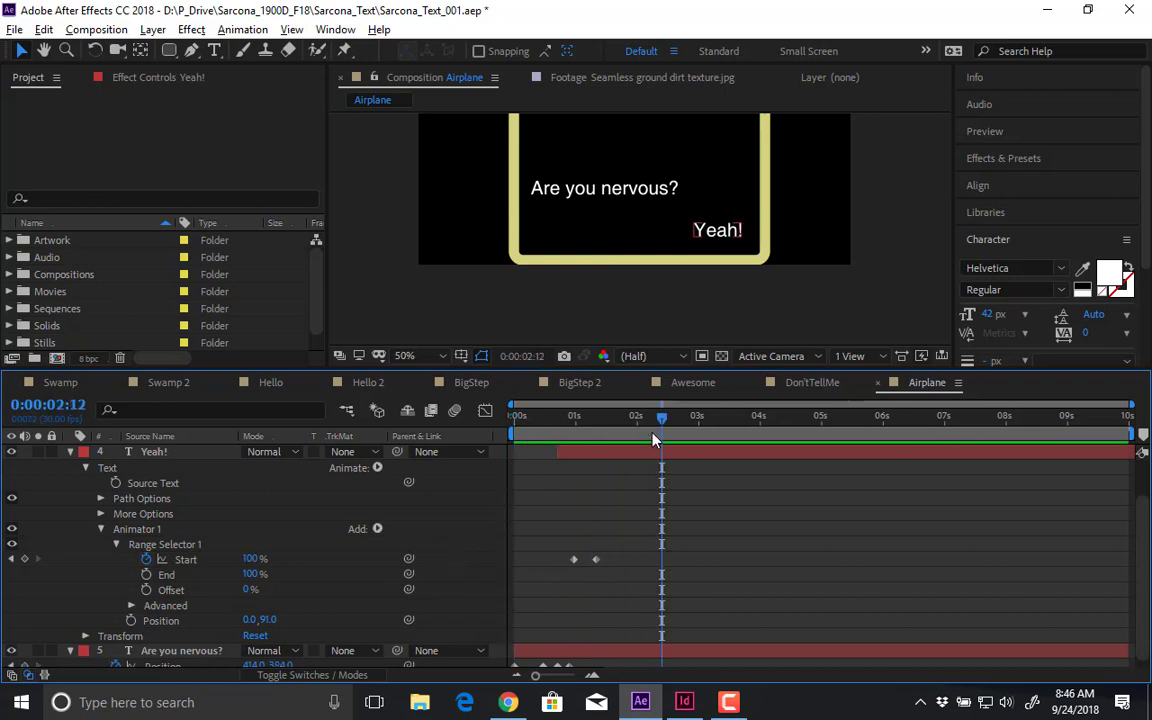
- Show the Yeah! layer's animated and Position properties and move the time to 0:00:01:24
scroll(579, 437, up, 3)
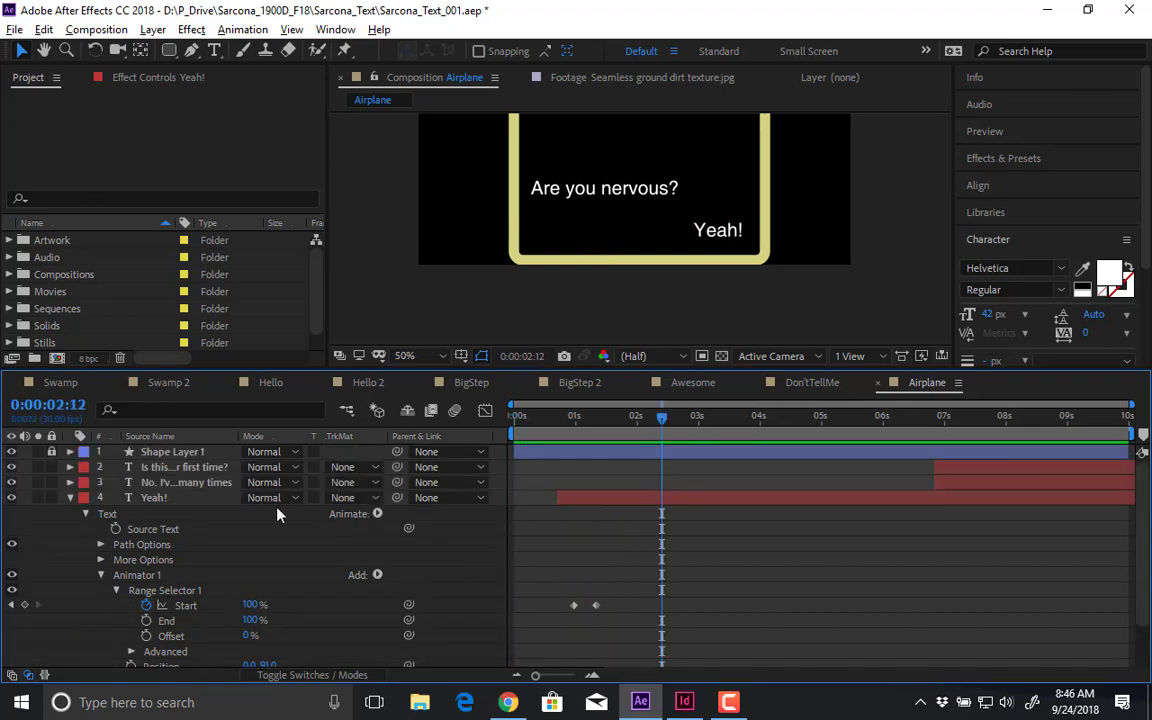
click(68, 498)
click(153, 497)
mouse_move(658, 417)
mouse_down()
mouse_move(599, 418)
mouse_move(637, 418)
mouse_up()
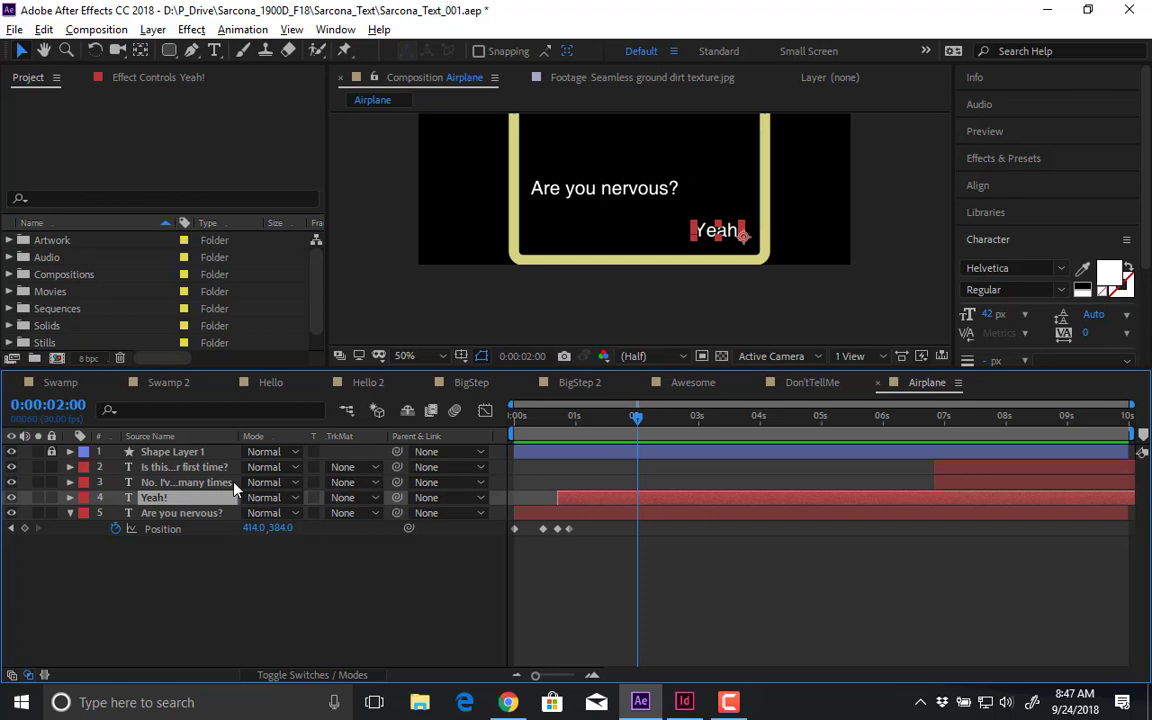
key(u)
key(shift+p)
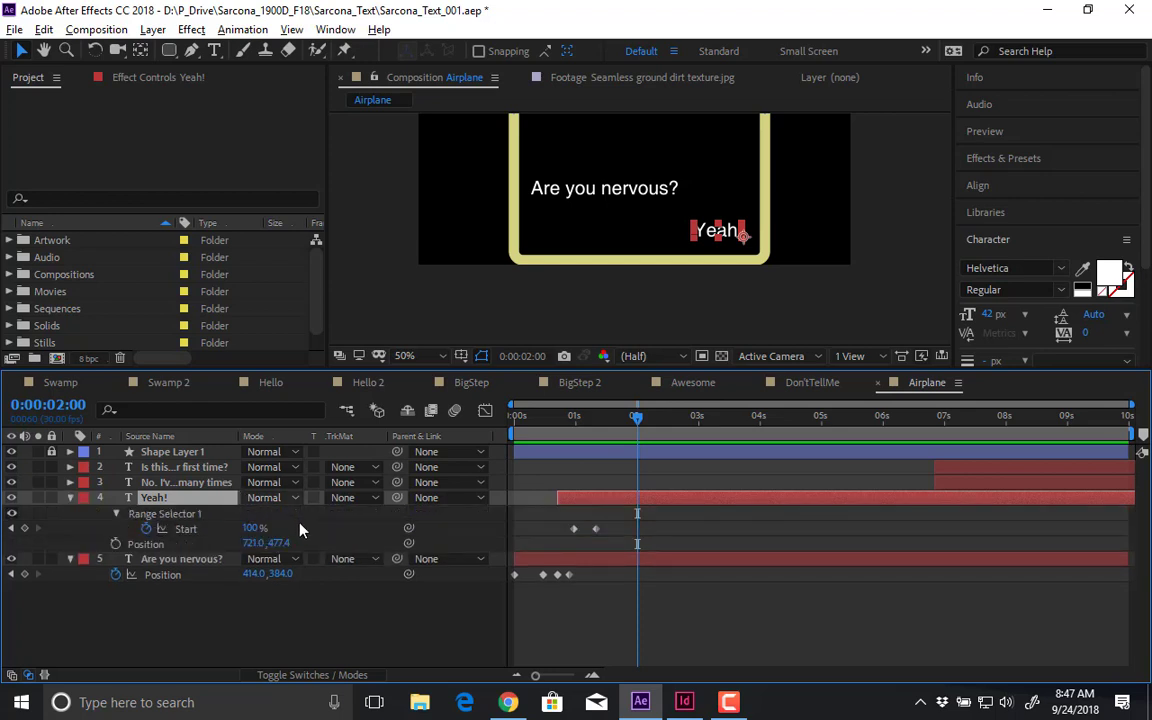
click(70, 468)
click(378, 484)
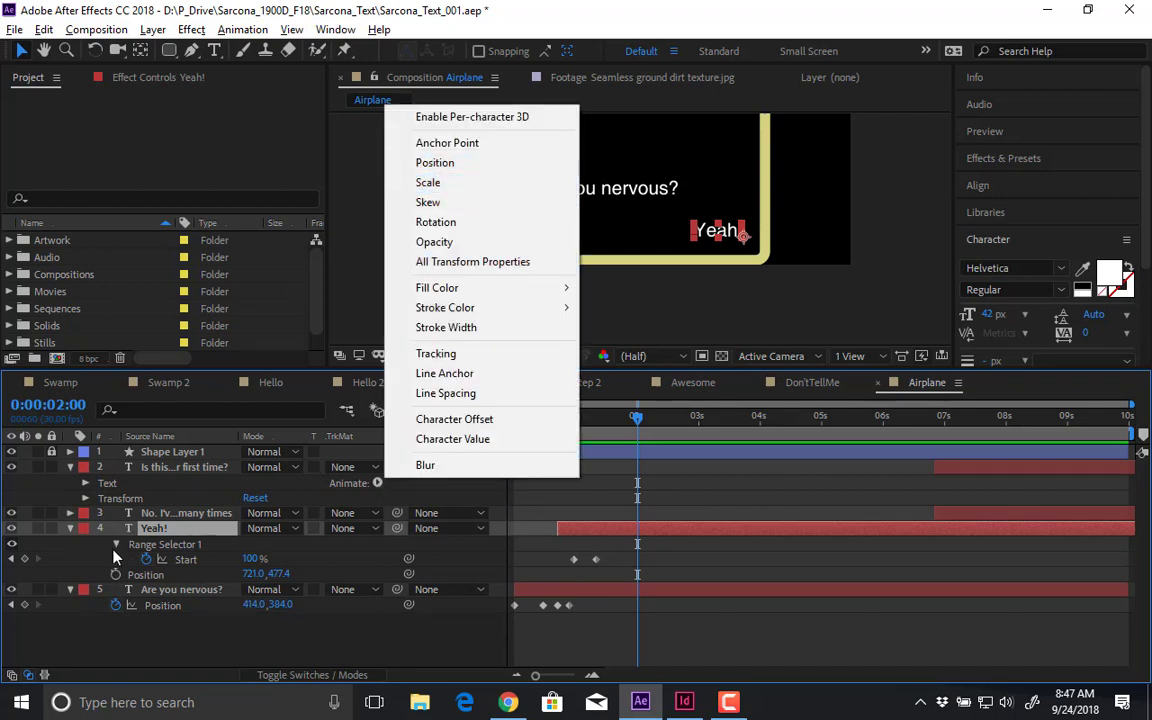
click(62, 473)
click(70, 467)
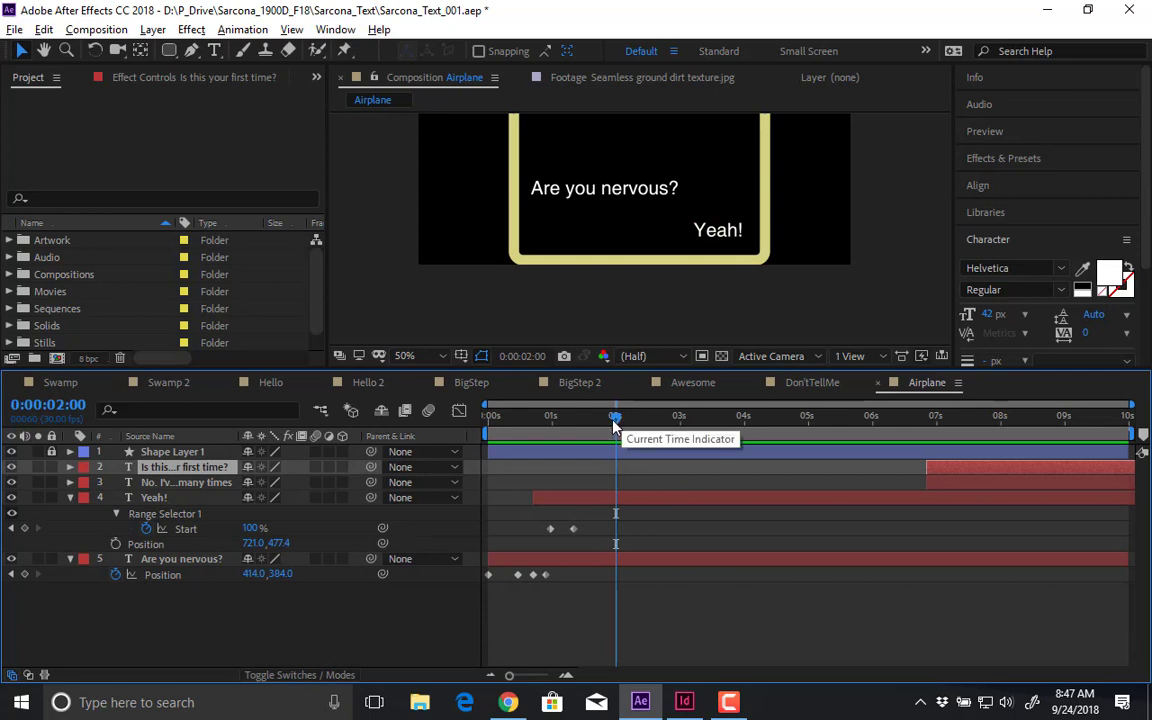
mouse_move(621, 418)
mouse_down()
mouse_move(596, 424)
mouse_move(607, 424)
mouse_up()
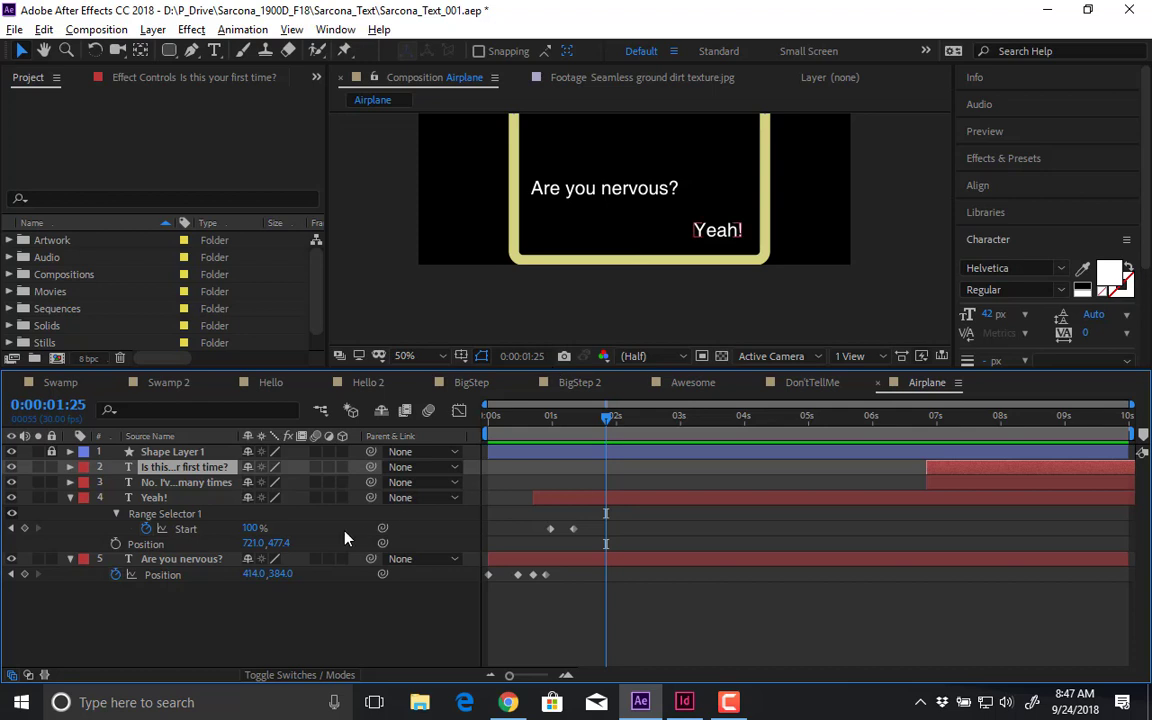
click(160, 498)
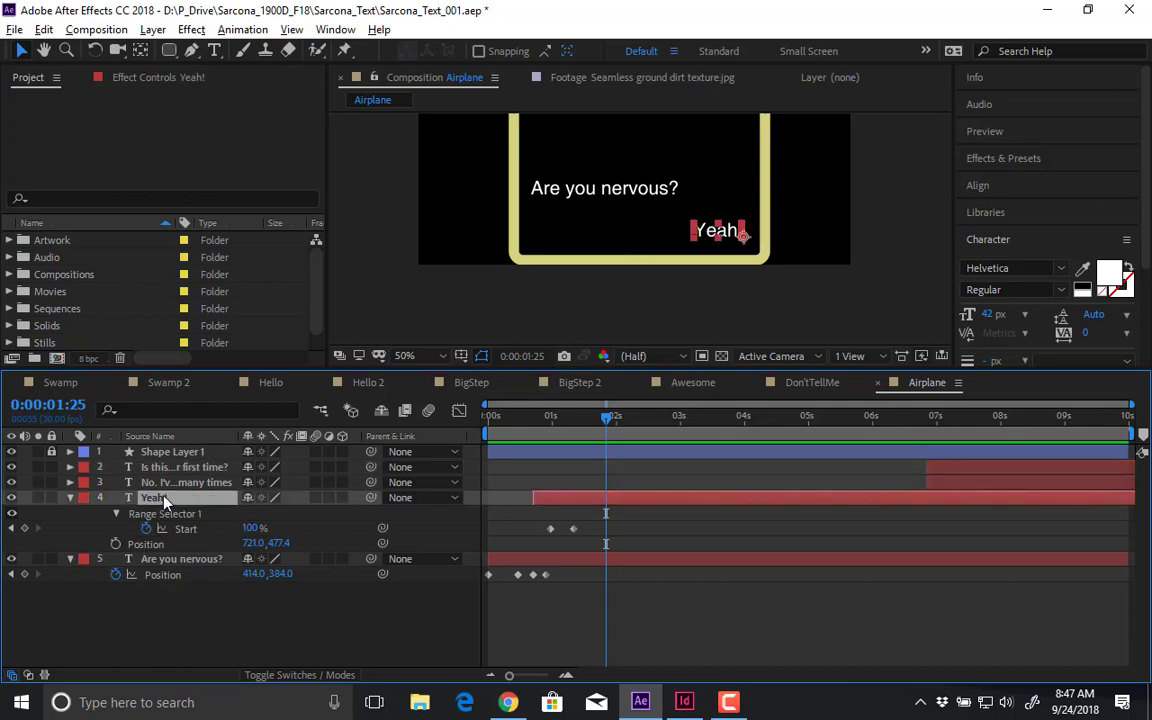
- Add starting Position keyframes for 'Yeah!' and 'Are you nervous?' at the current time
key(p)
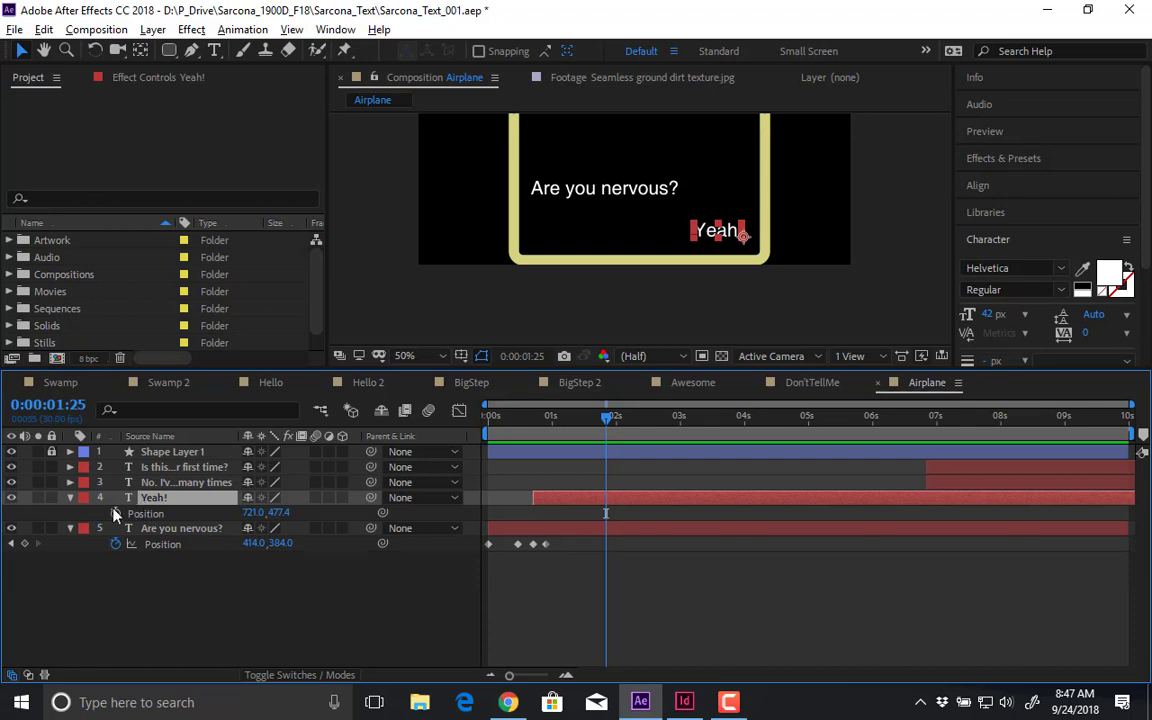
click(115, 513)
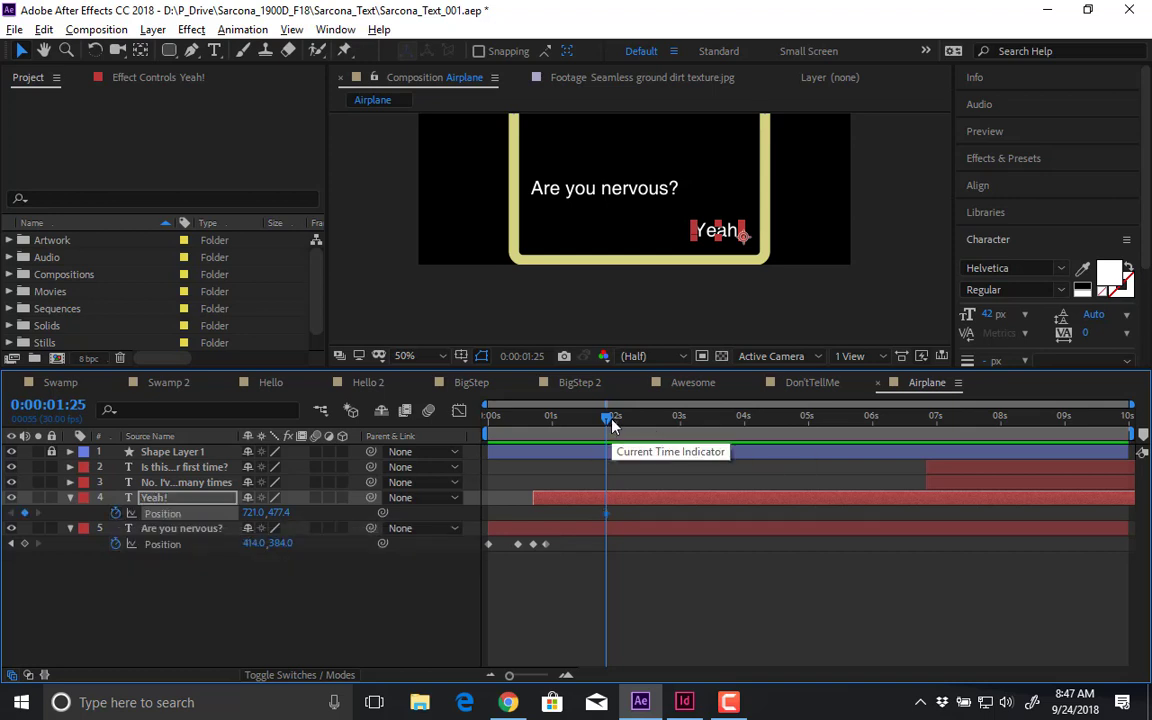
drag(609, 419, 634, 426)
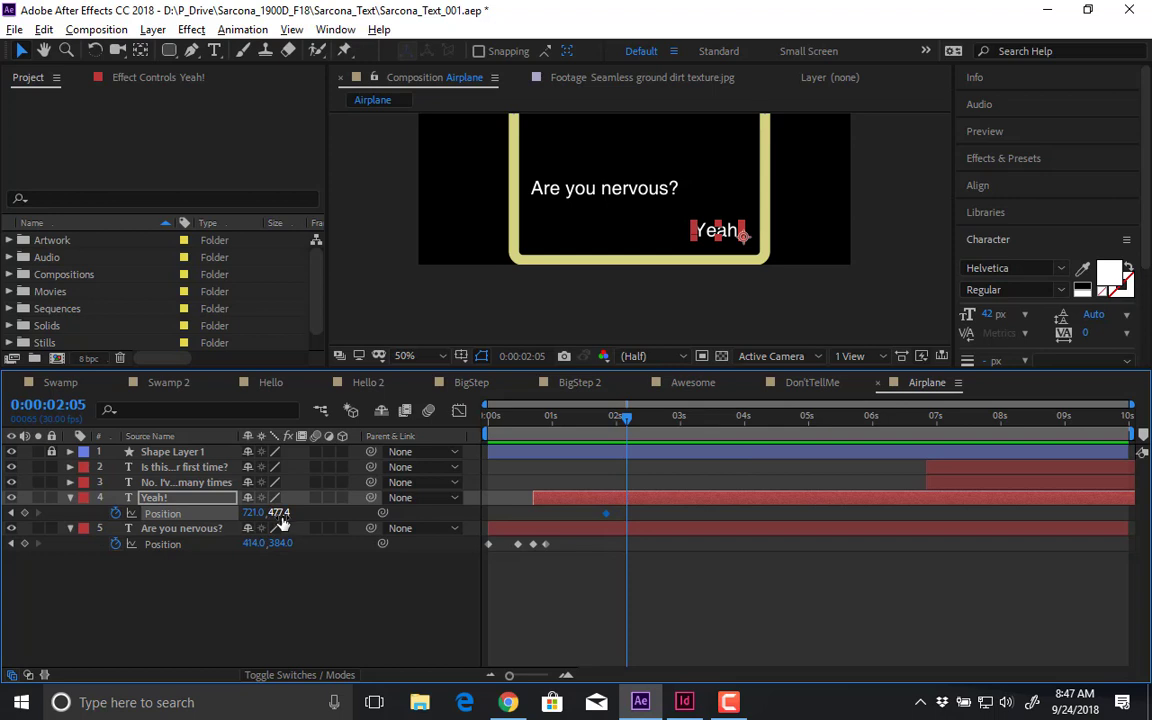
click(606, 417)
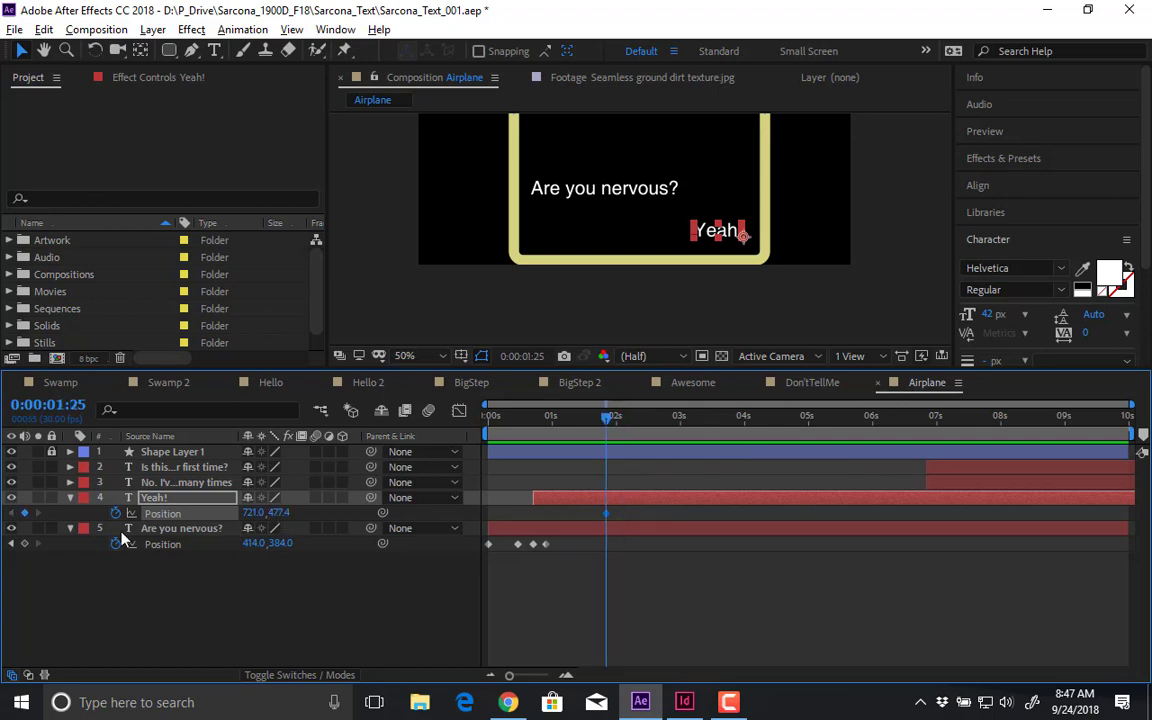
click(25, 544)
- At 0:00:02:10 raise both lines higher, then shift the new keyframes to about 2:07
shift+click(160, 497)
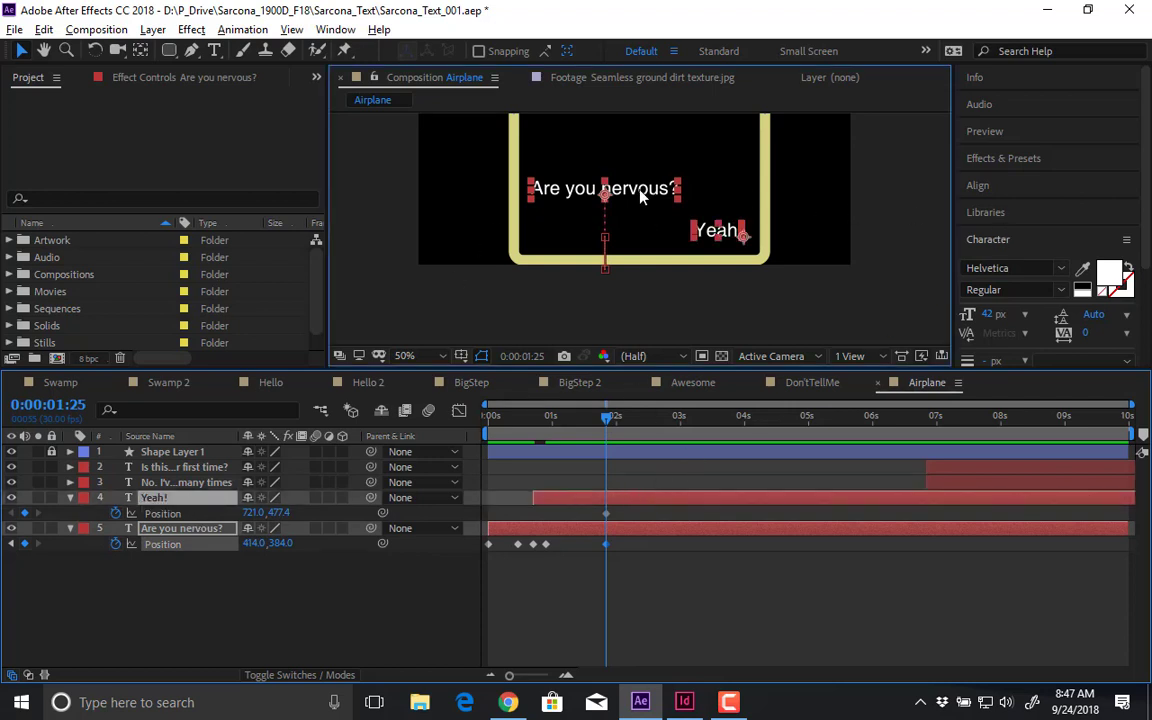
drag(647, 195, 648, 143)
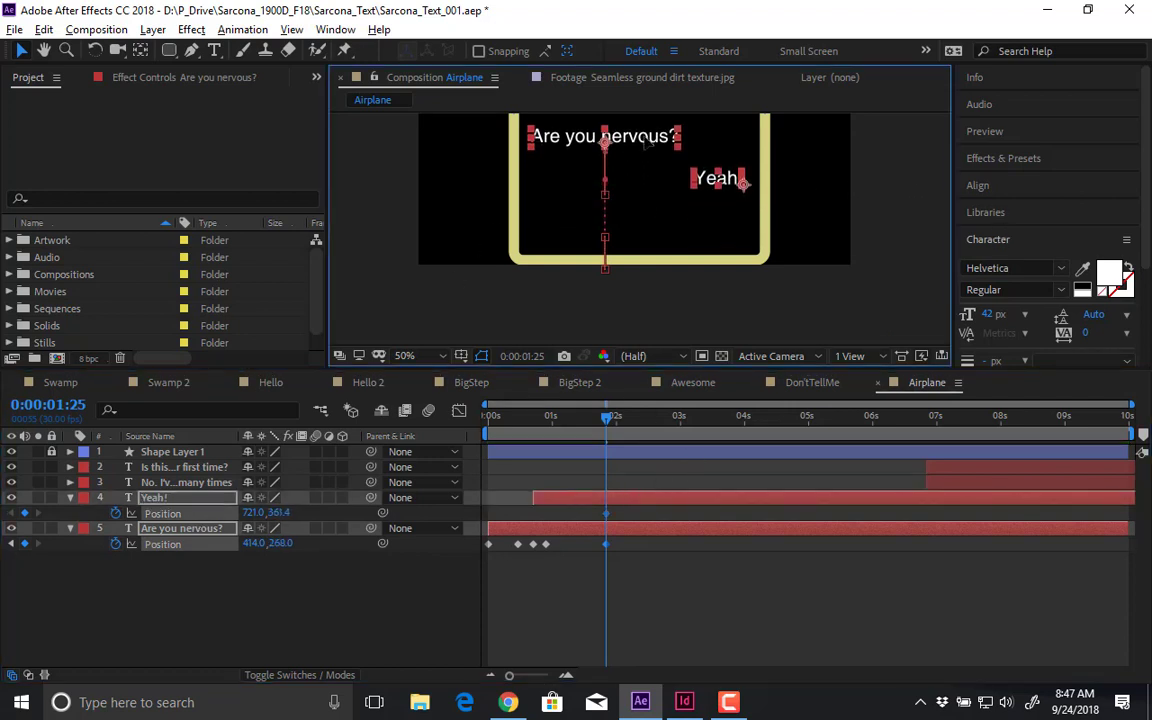
key(shift+Up)
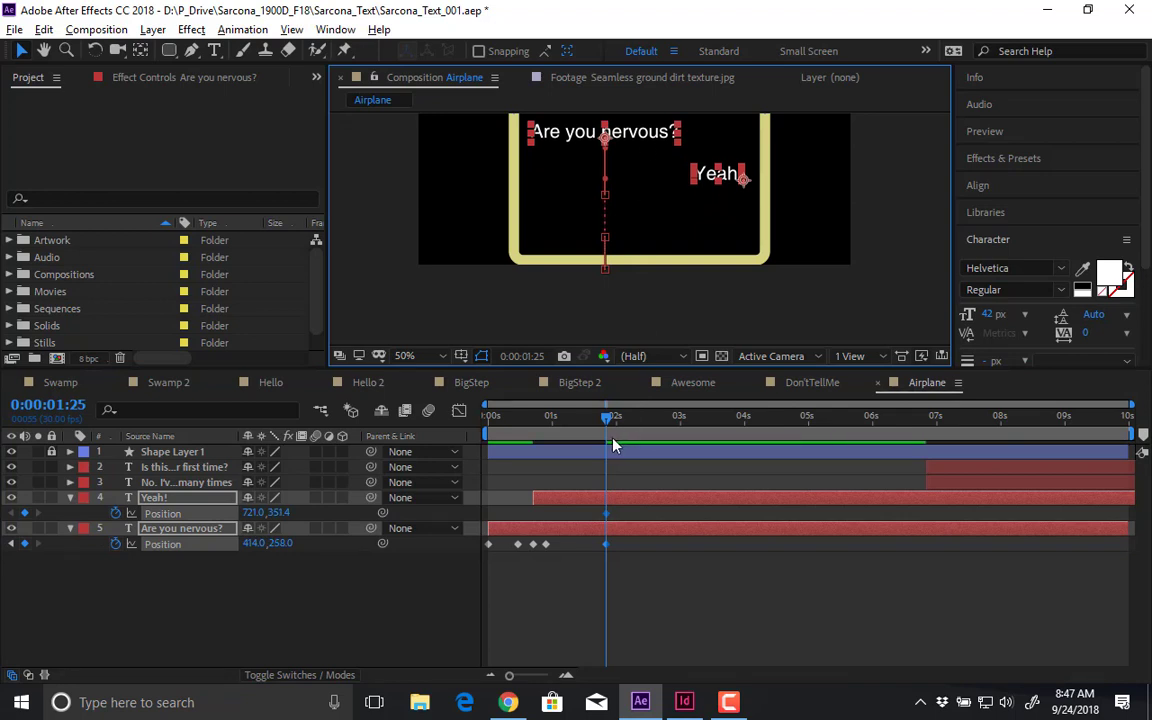
click(637, 416)
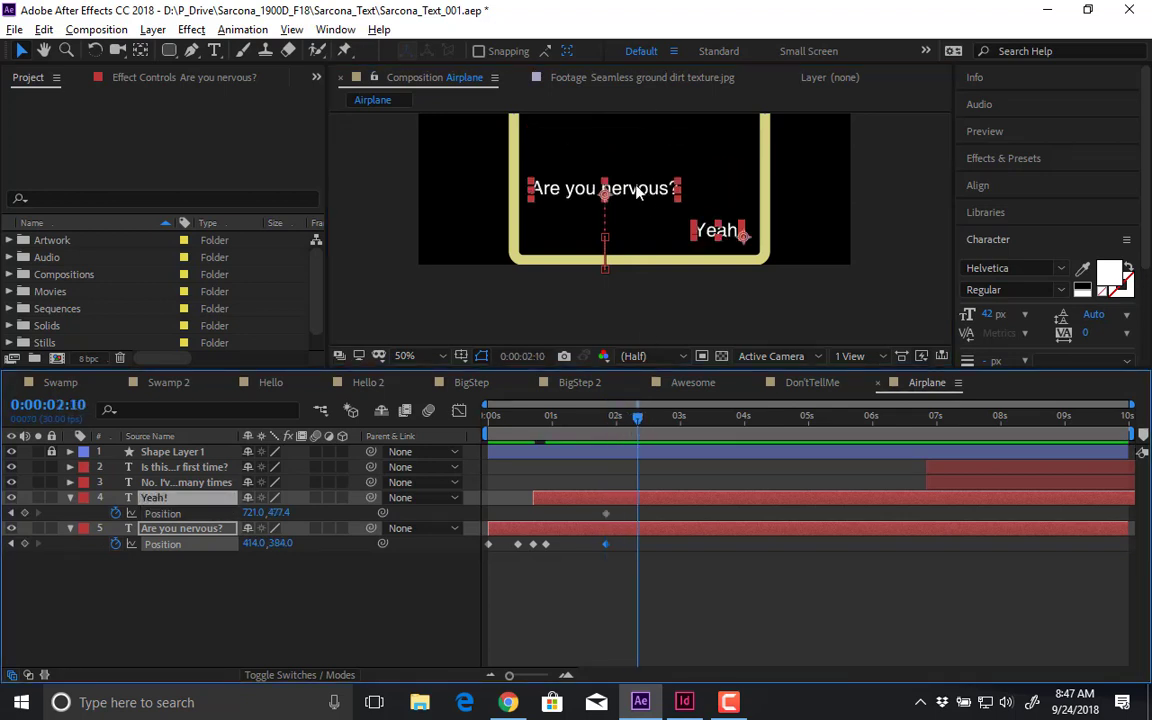
mouse_move(636, 193)
mouse_down()
mouse_move(637, 126)
mouse_move(648, 193)
mouse_up()
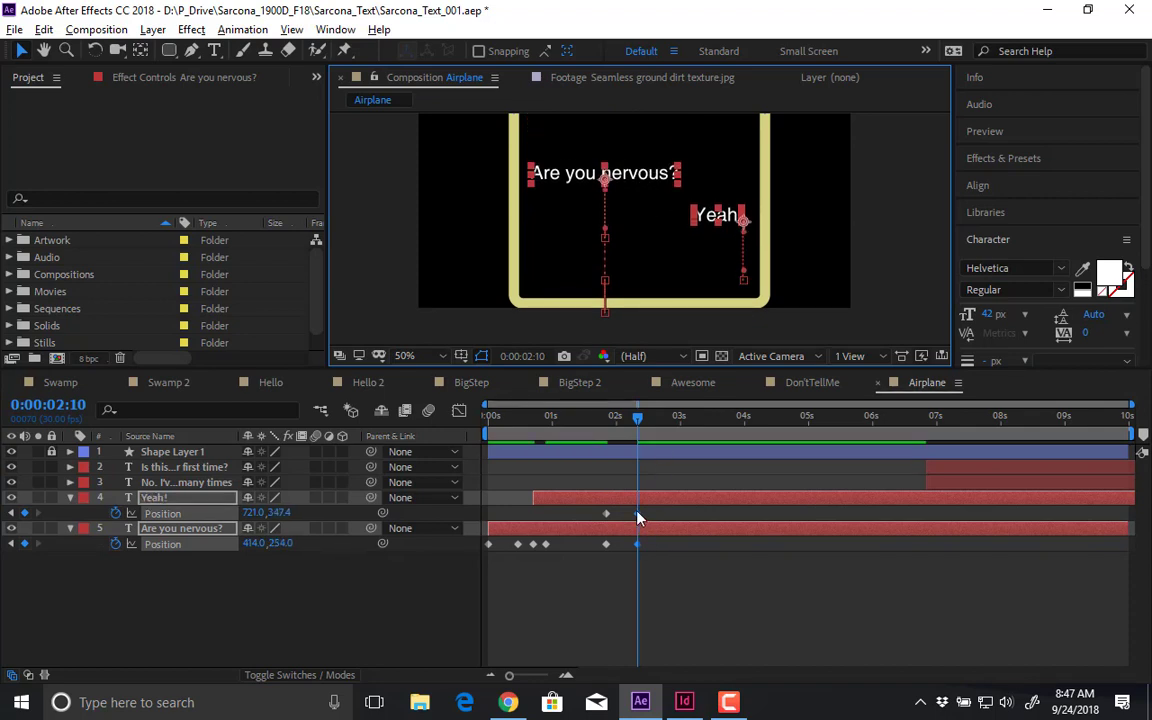
drag(637, 513, 631, 513)
click(480, 578)
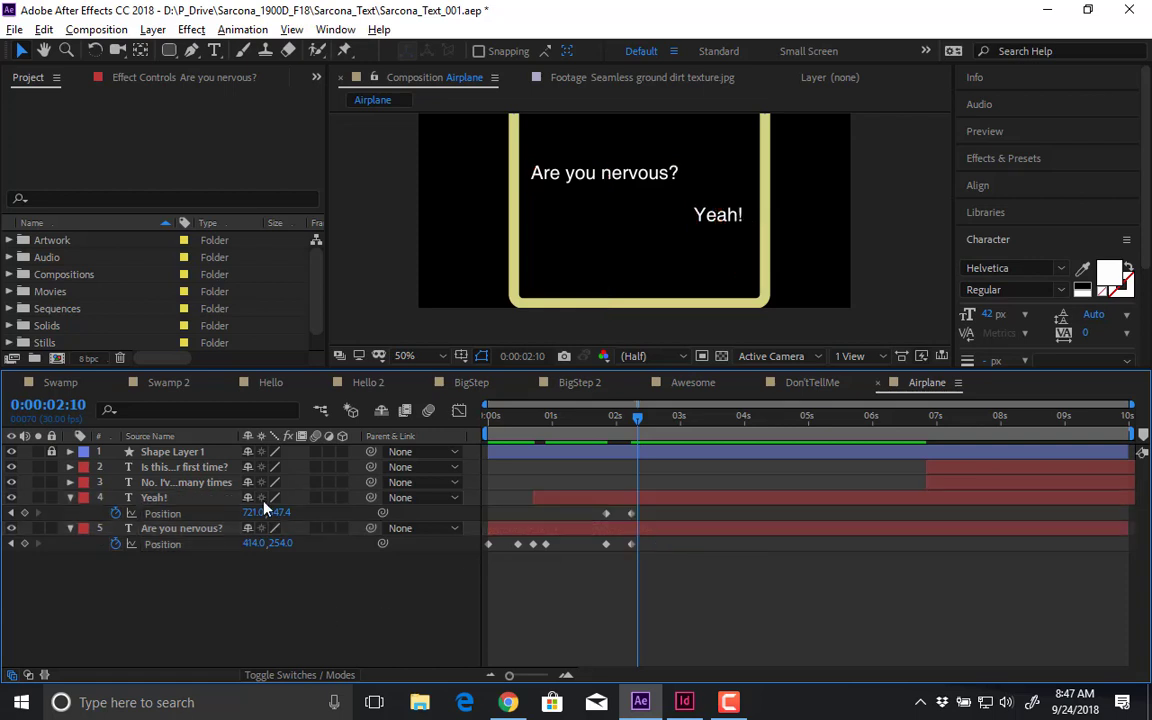
click(212, 484)
- Start 'Is this your first time?' near 2:05 and reorder it beneath the reply layer
key(p)
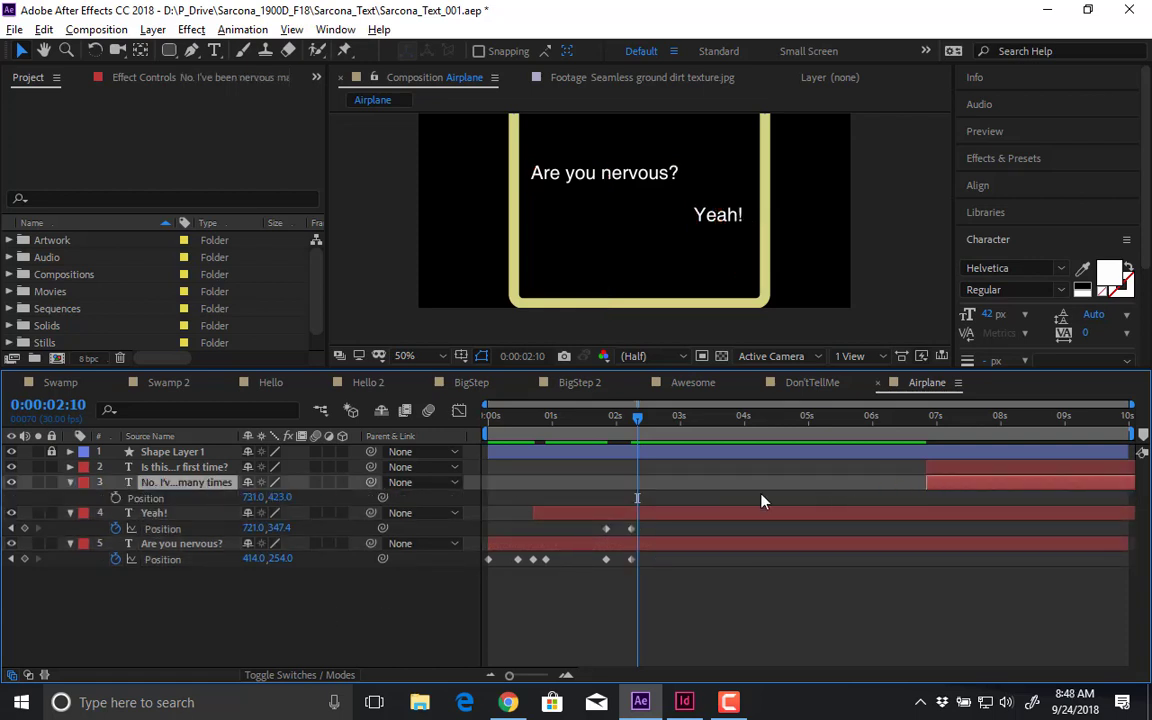
drag(761, 494, 617, 492)
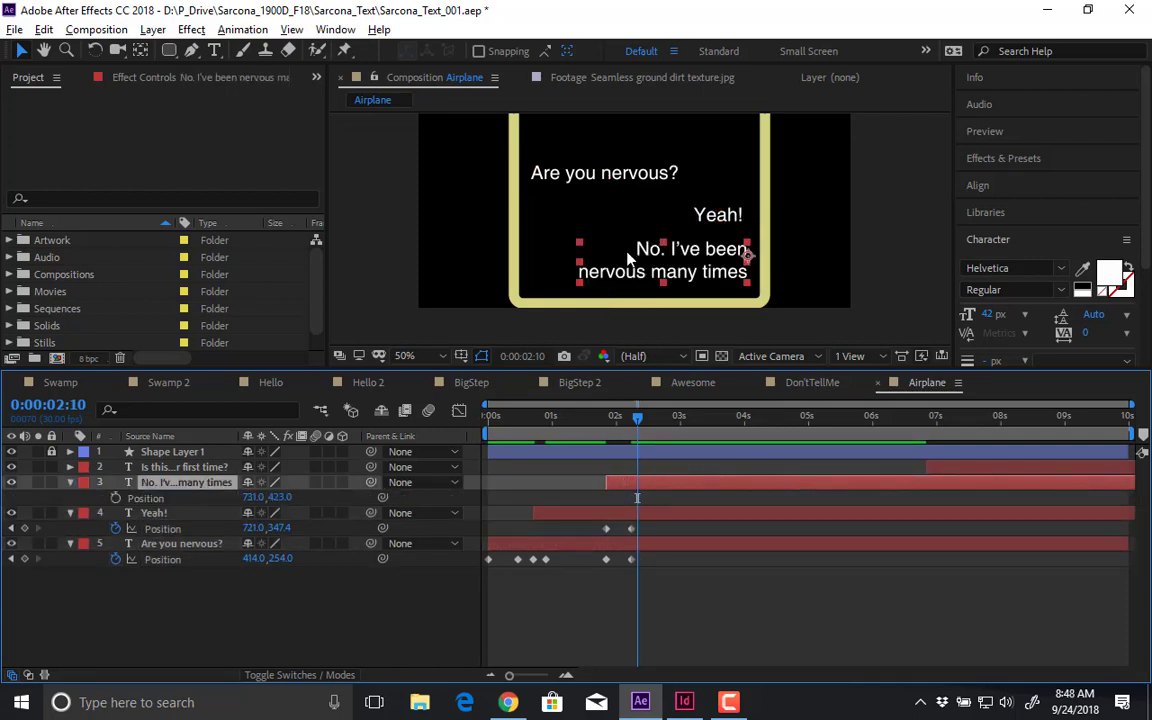
key(ctrl+z)
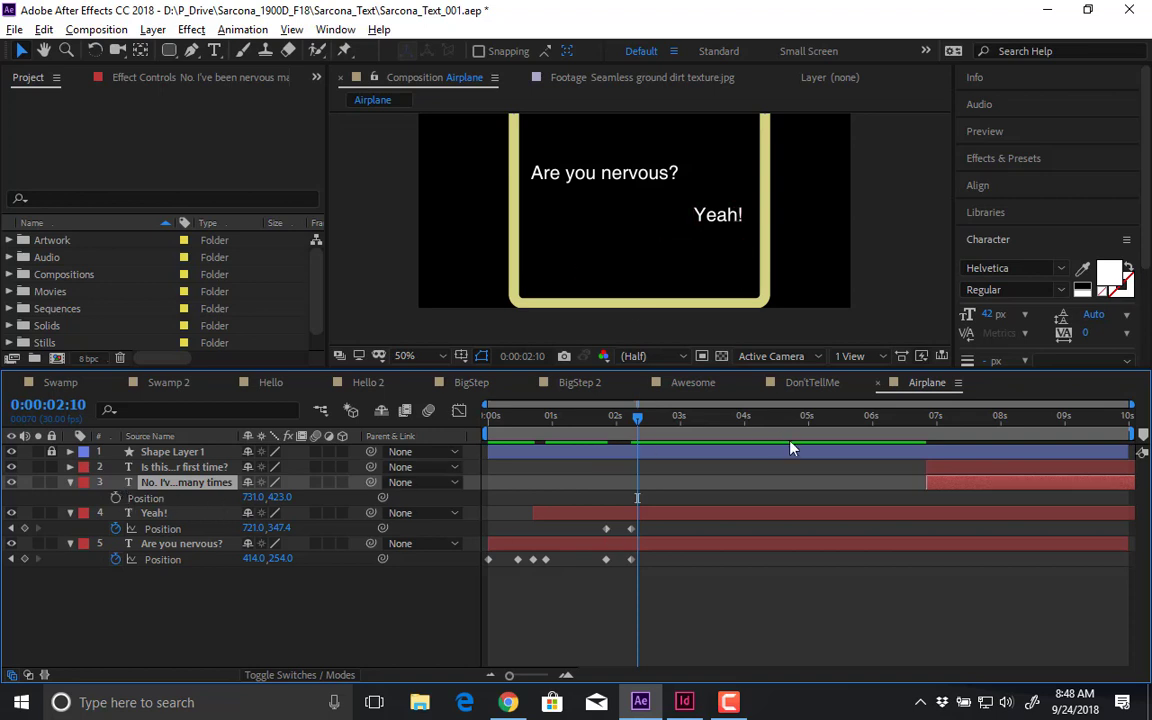
drag(950, 477, 650, 480)
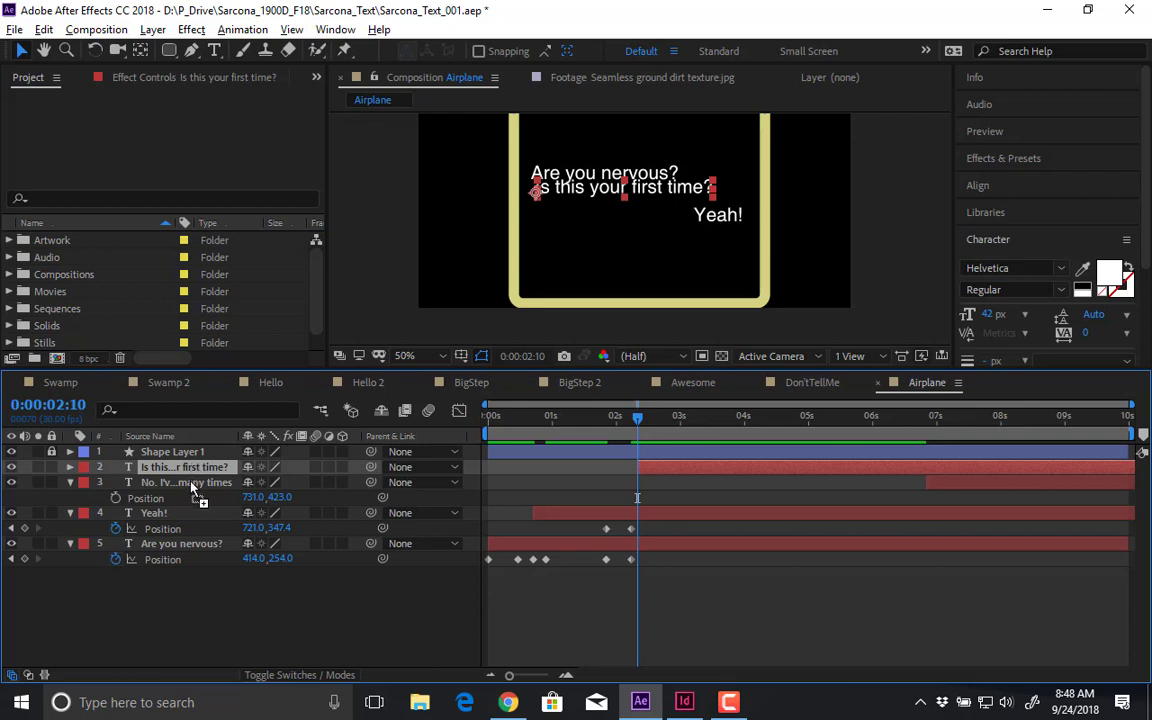
drag(193, 487, 194, 490)
- Place 'Is this your first time?' at the frame bottom and keyframe its Position at 0:00:02:07
drag(578, 187, 578, 267)
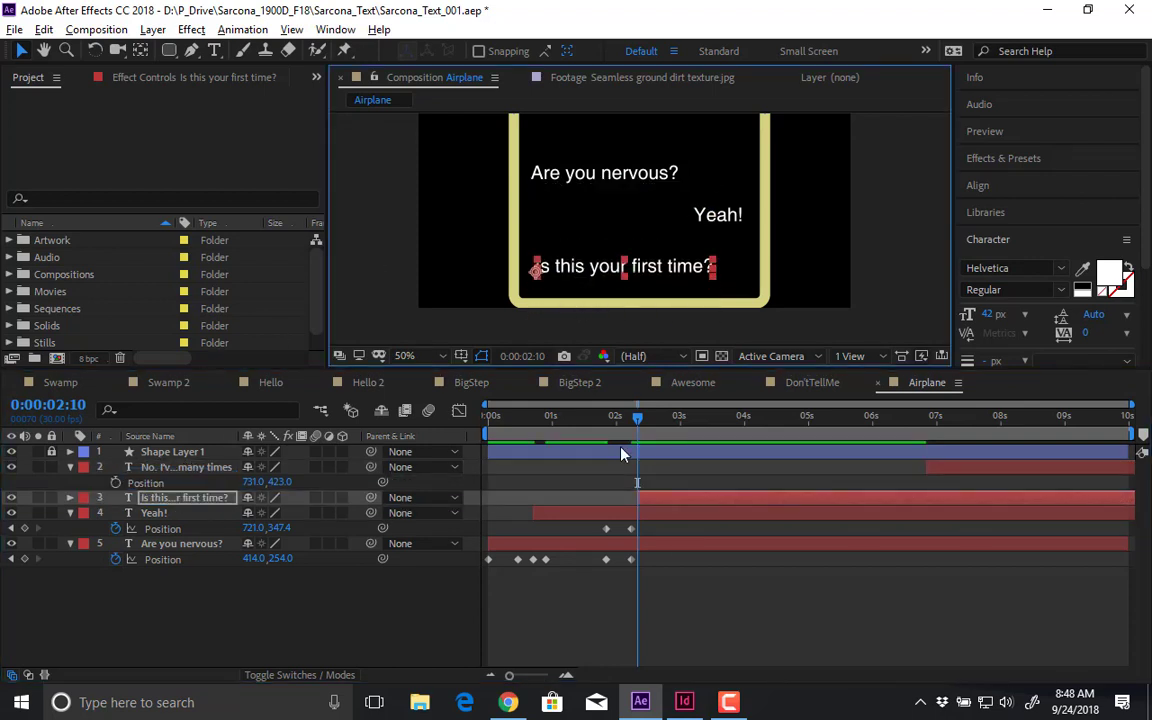
drag(643, 504, 634, 505)
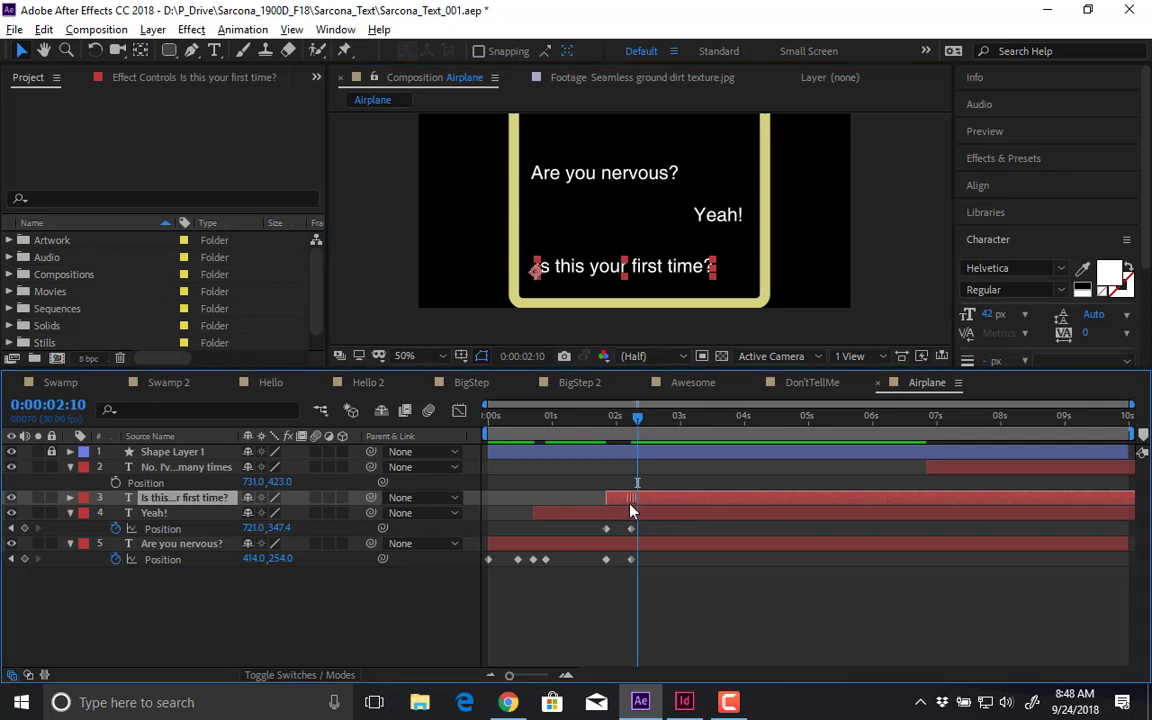
key(p)
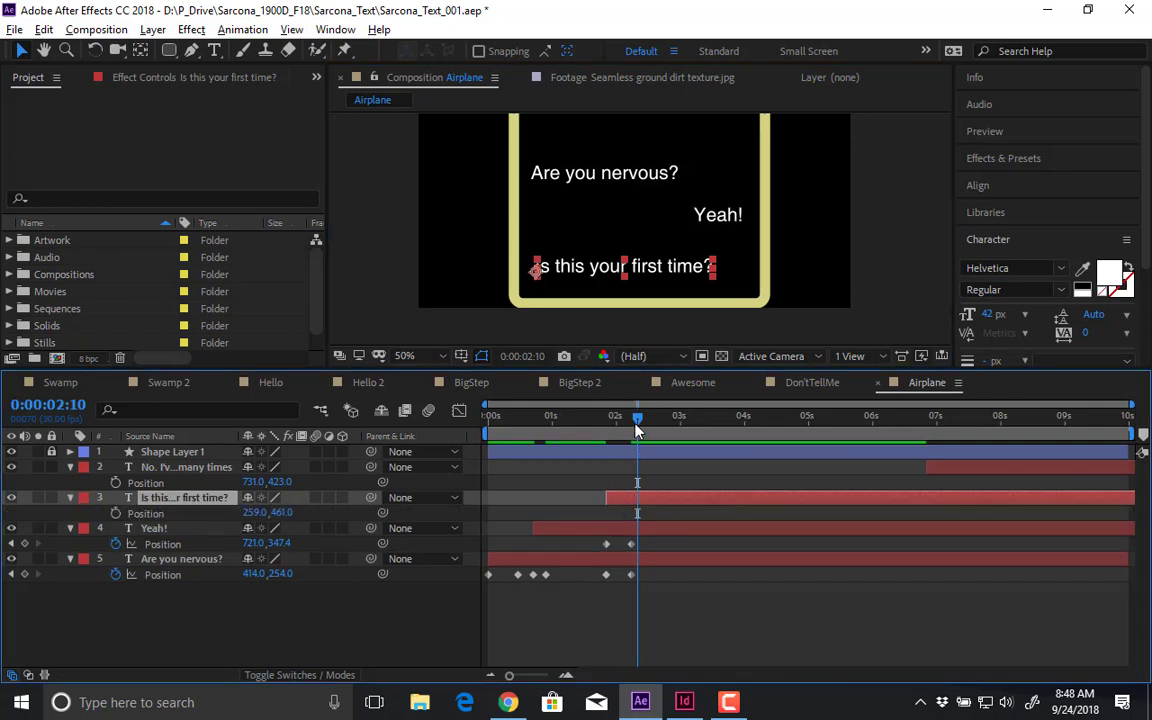
click(631, 424)
click(116, 513)
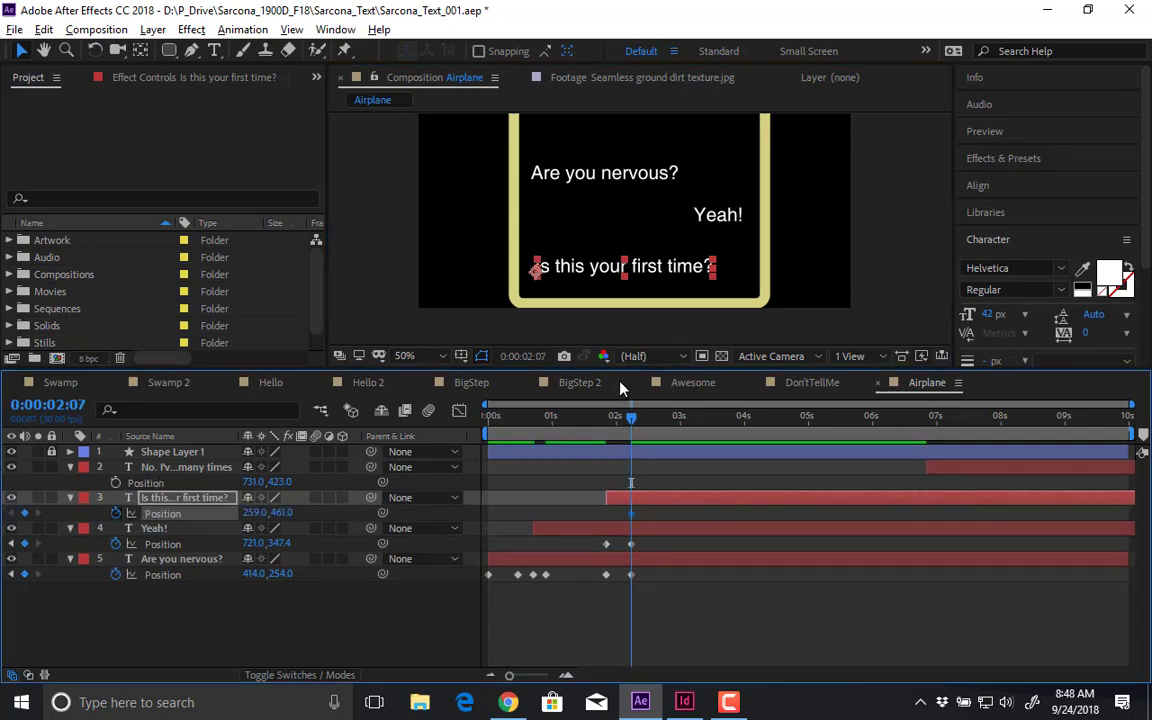
- At 1:25, drag 'Is this your first time?' below the frame so it rises in
drag(628, 430, 607, 432)
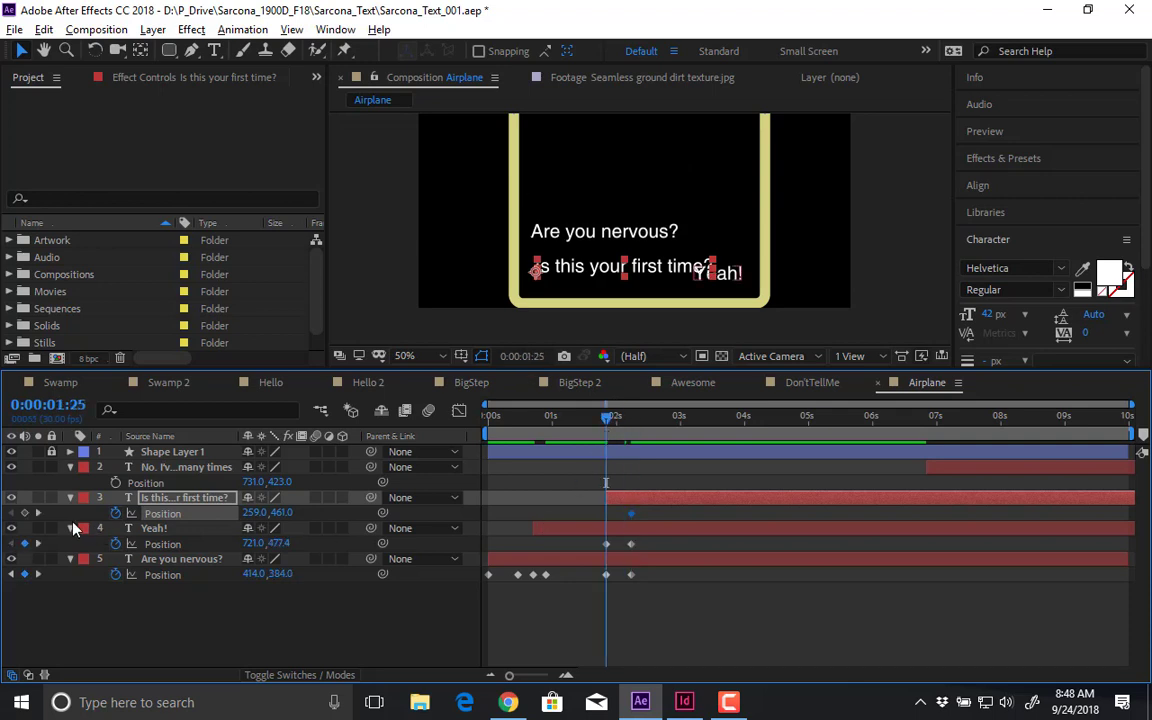
drag(663, 275, 663, 337)
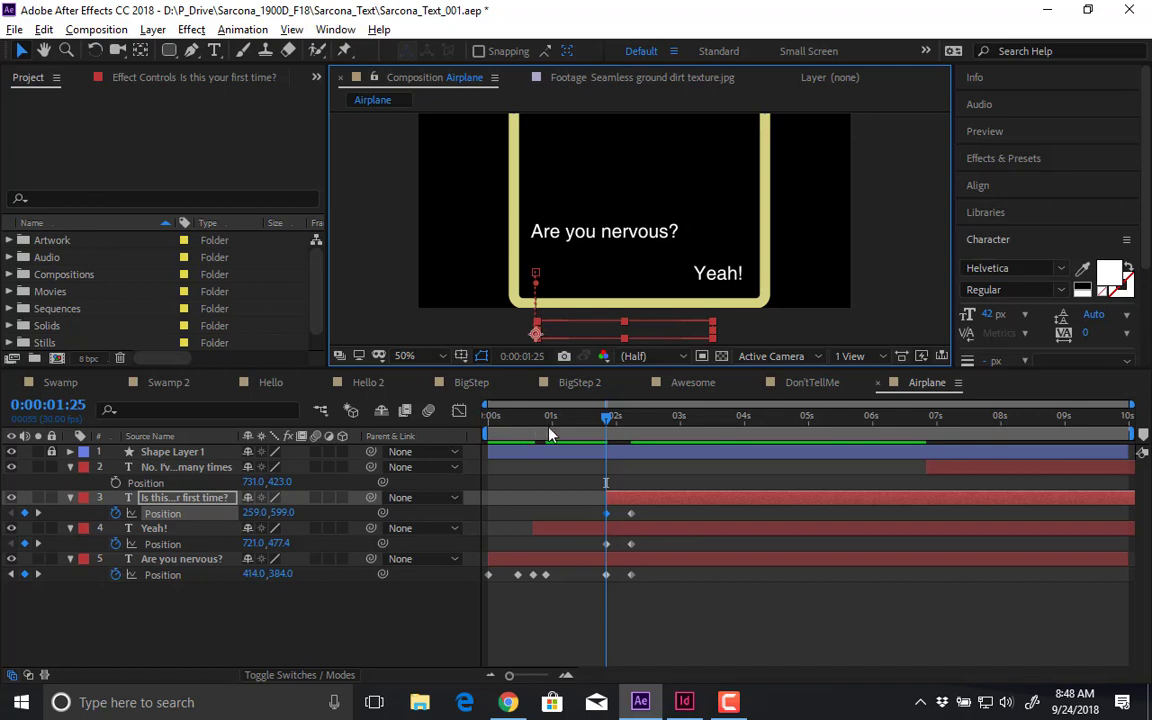
drag(617, 432, 655, 440)
- Start the reply layer at 2:18 and keyframe the three earlier lines' Position, shifting them up
drag(965, 479, 681, 484)
click(181, 499)
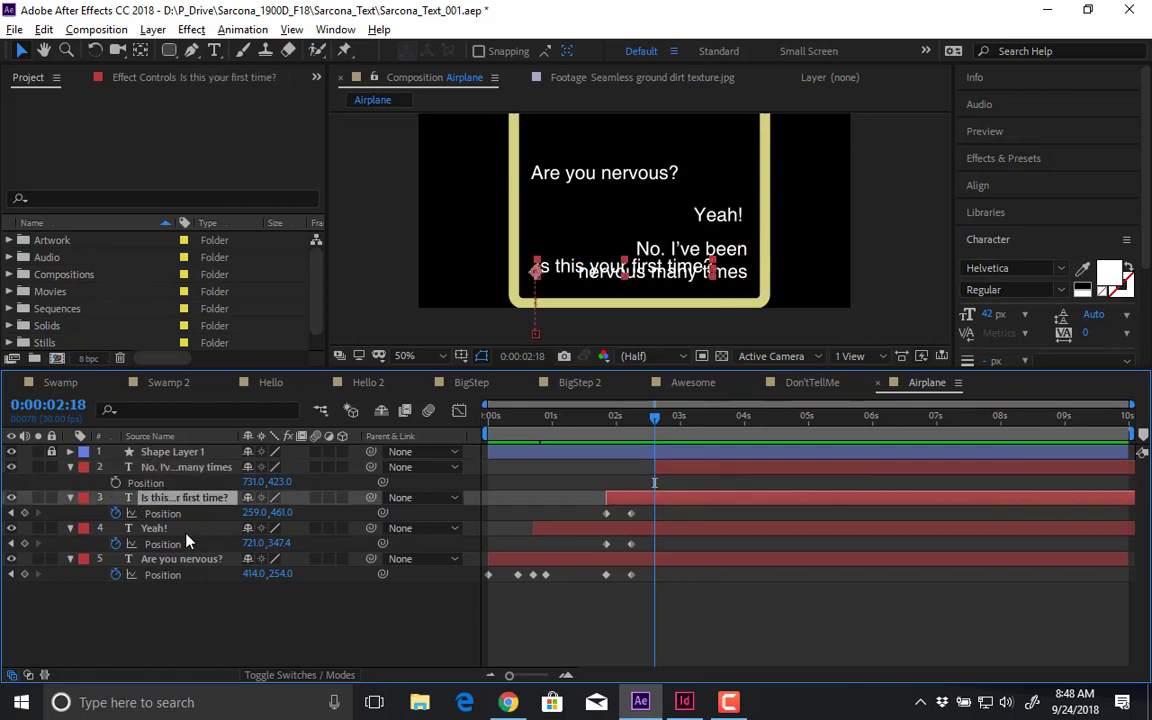
shift+click(183, 560)
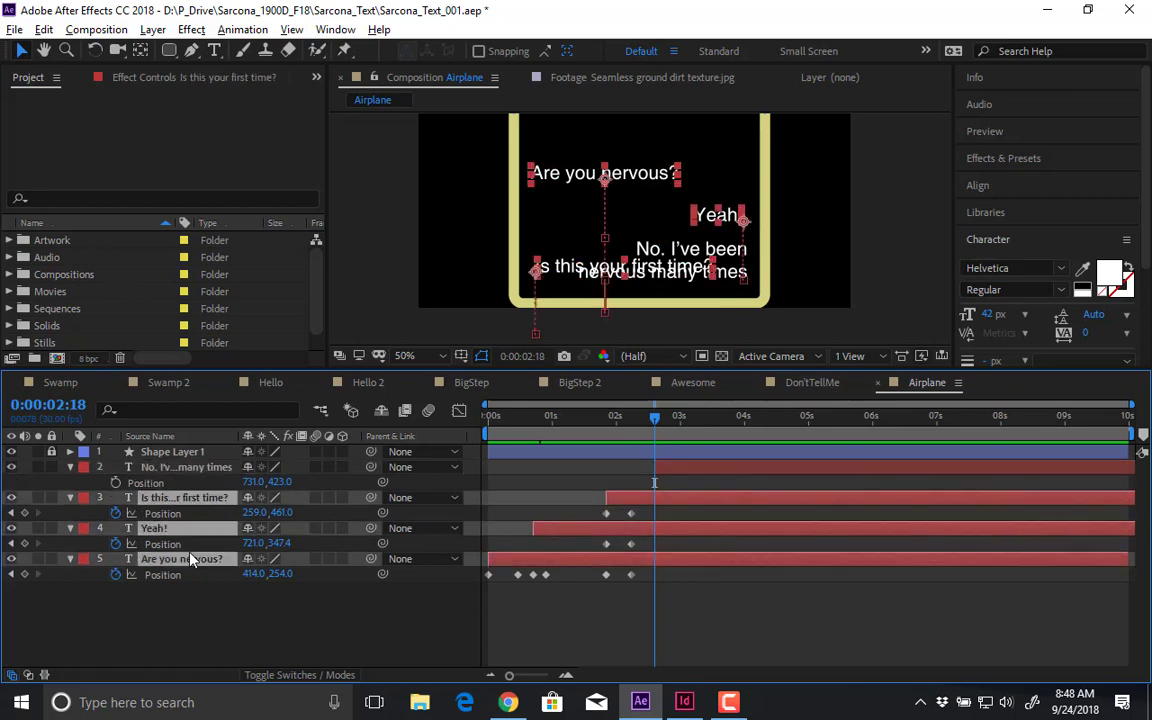
click(24, 513)
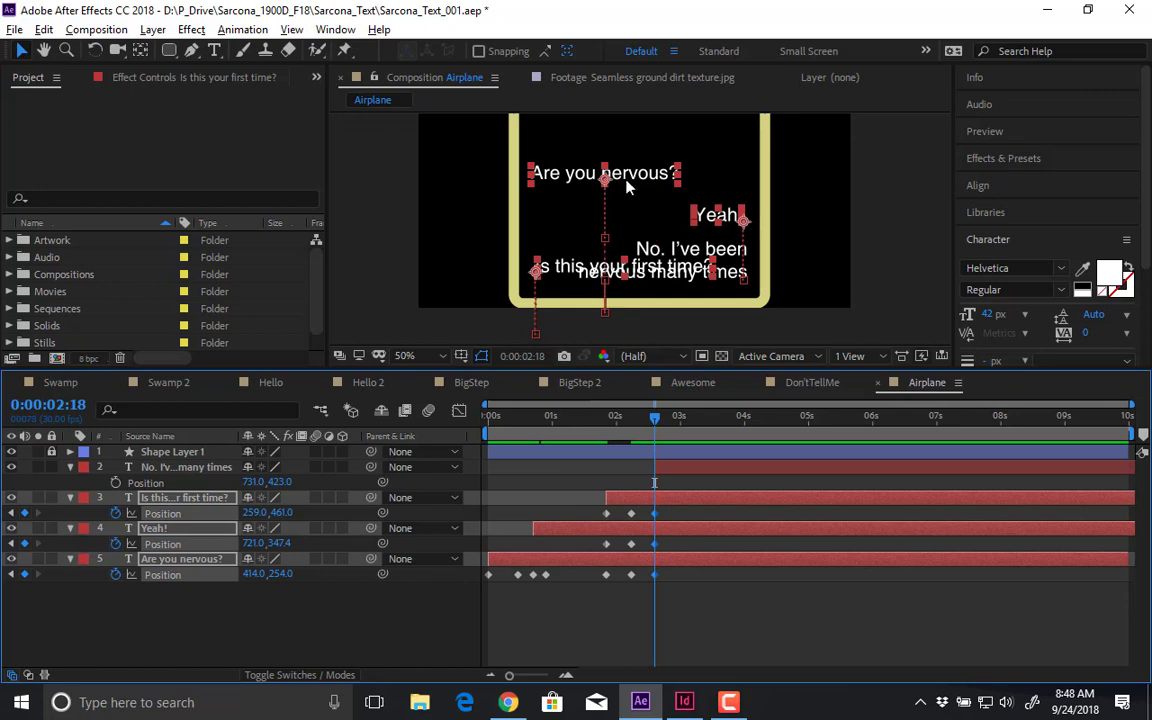
drag(627, 187, 630, 154)
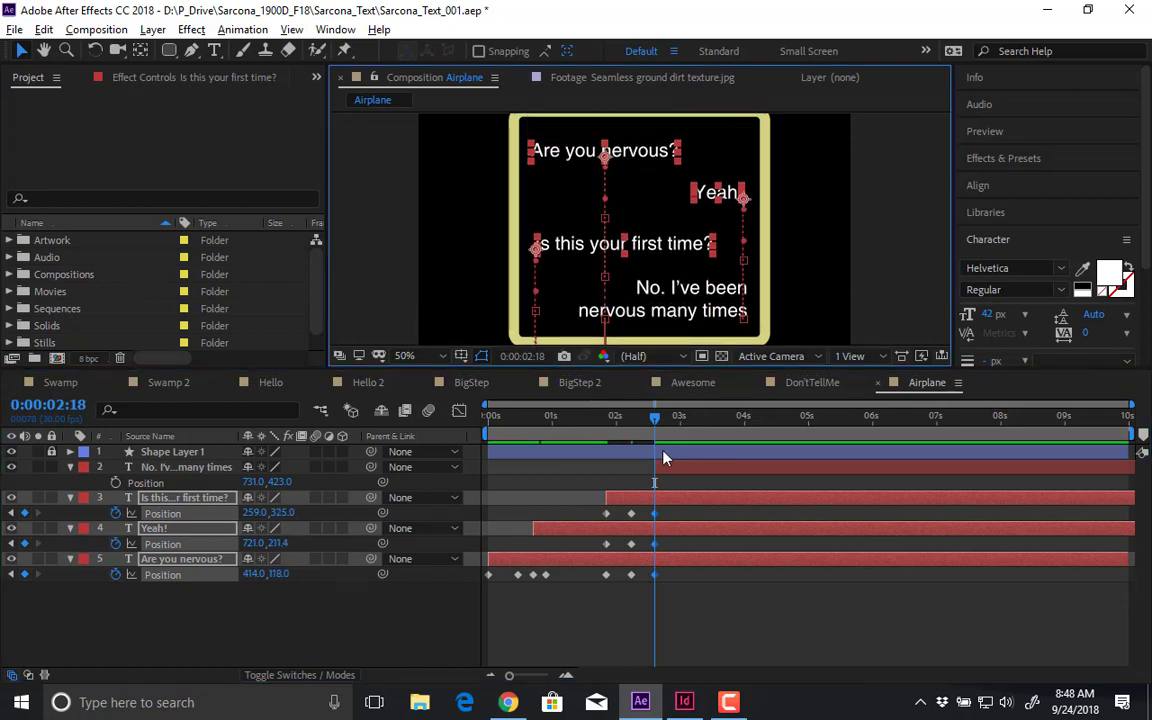
click(670, 469)
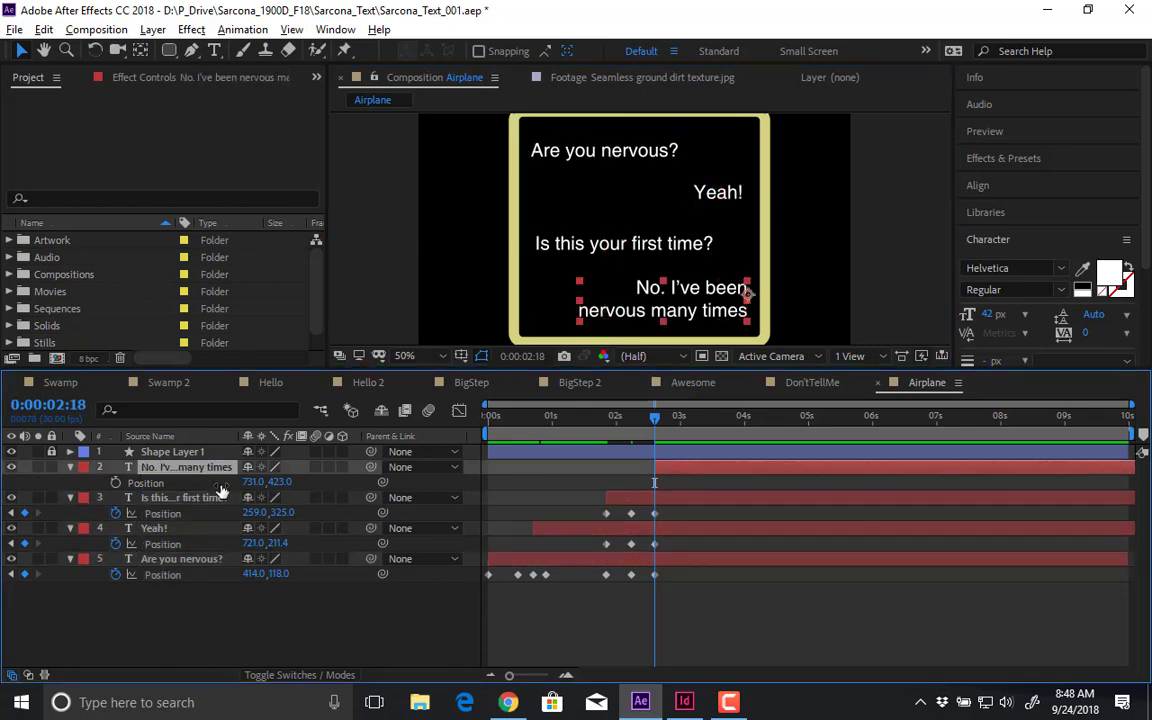
- Add a Position animator to the reply text with a 157-pixel downward offset
click(70, 467)
click(70, 467)
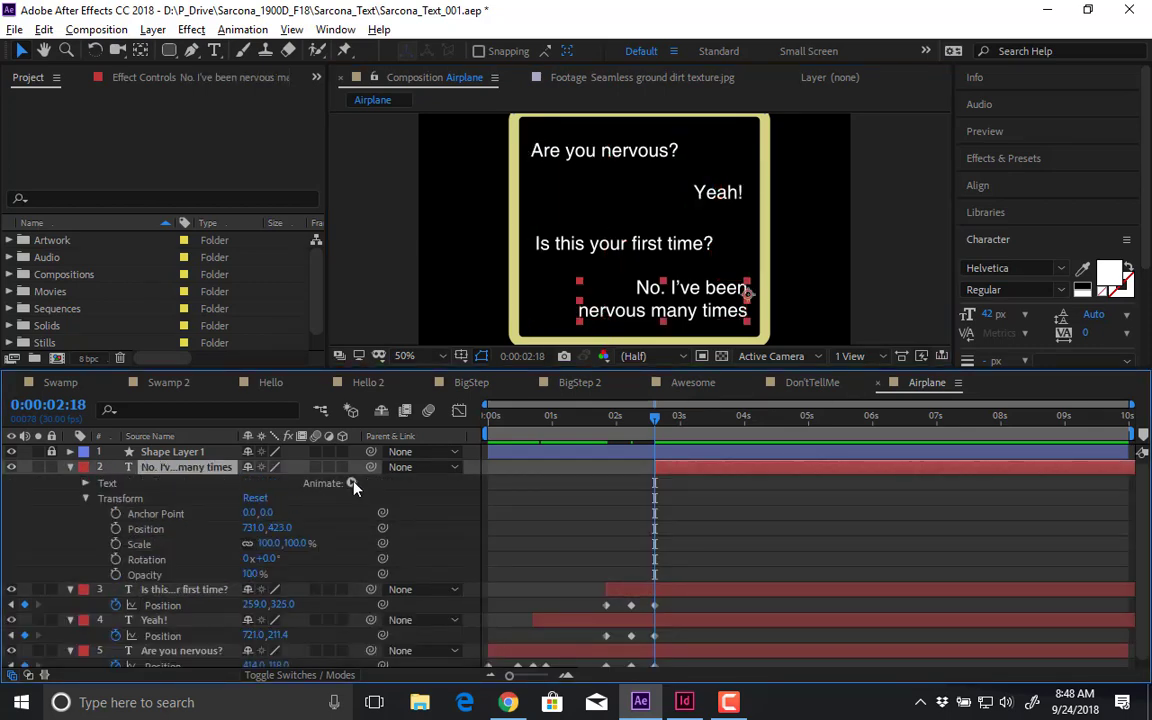
click(352, 484)
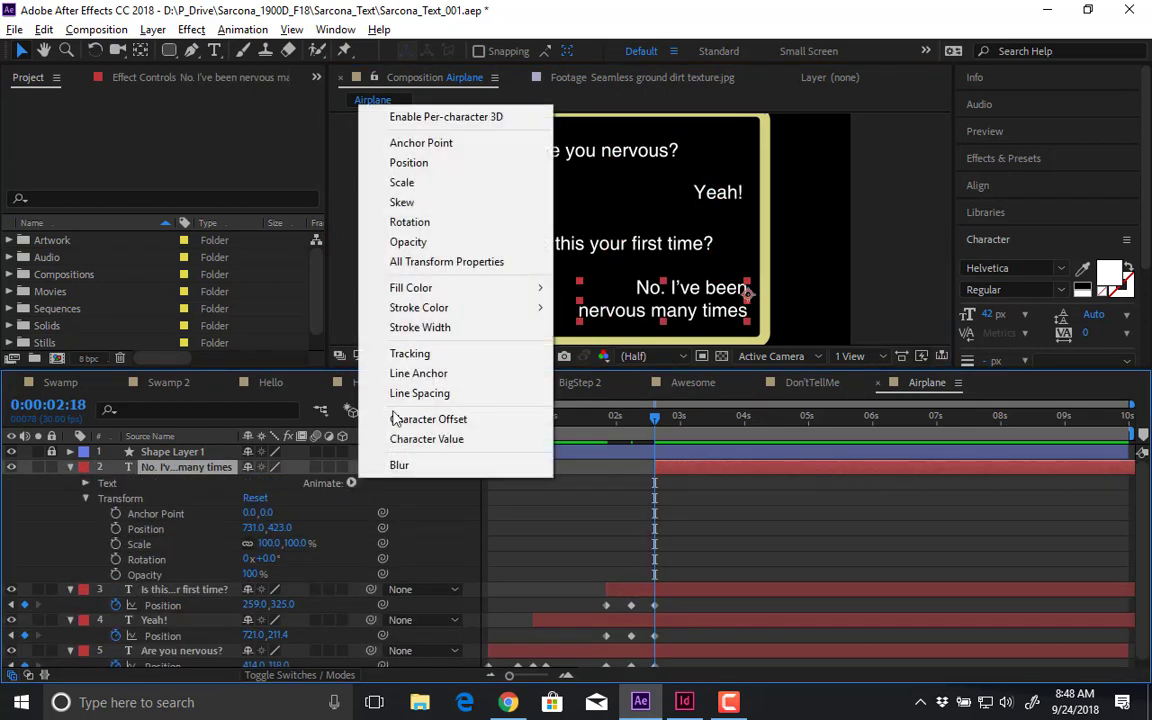
click(477, 165)
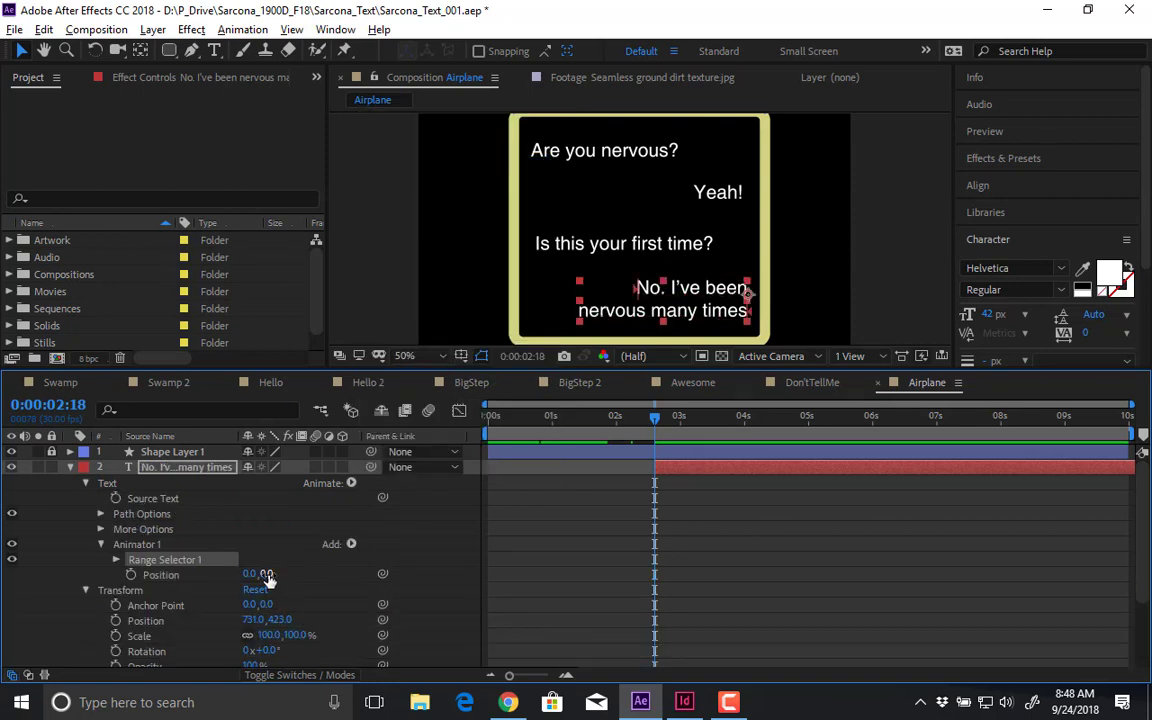
drag(257, 574, 414, 572)
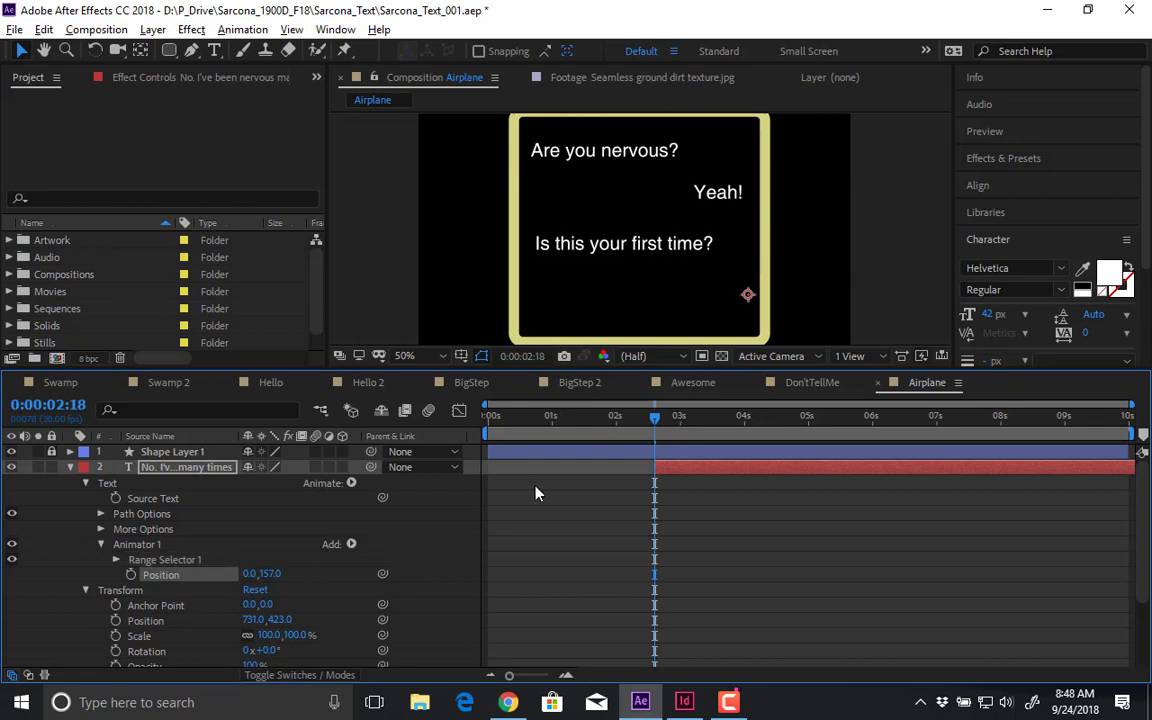
- Keyframe Range Selector Start from 0% at 2:18 to 100% at 3:09
click(117, 560)
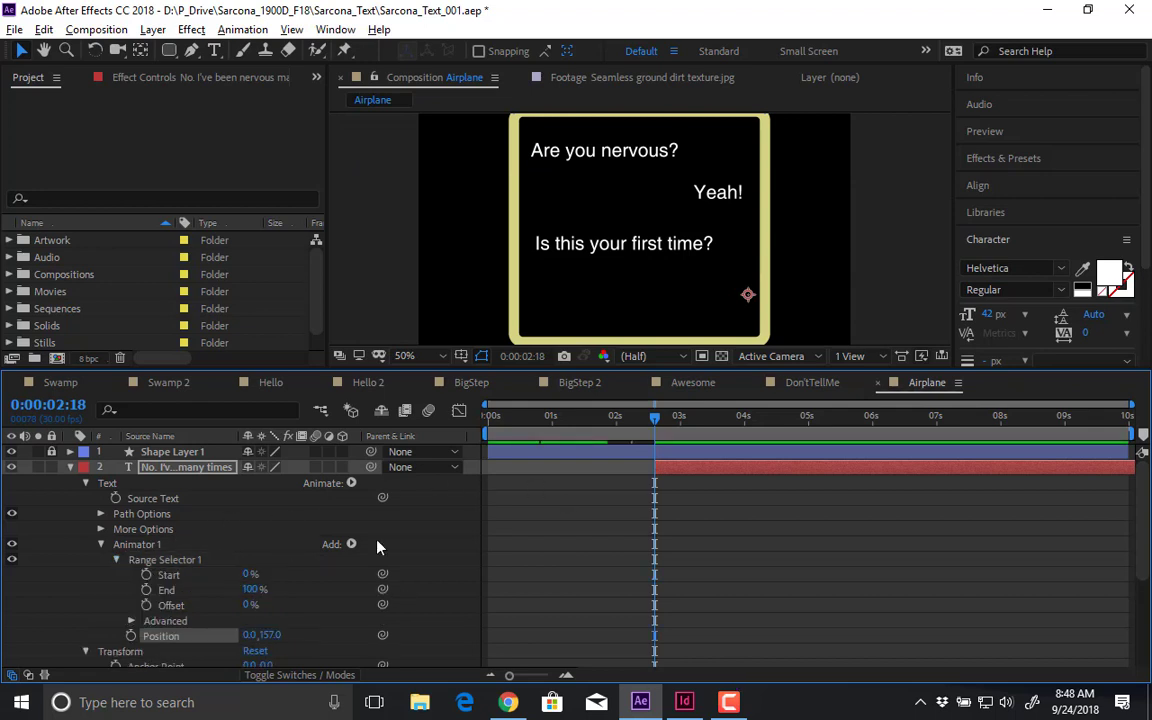
click(146, 575)
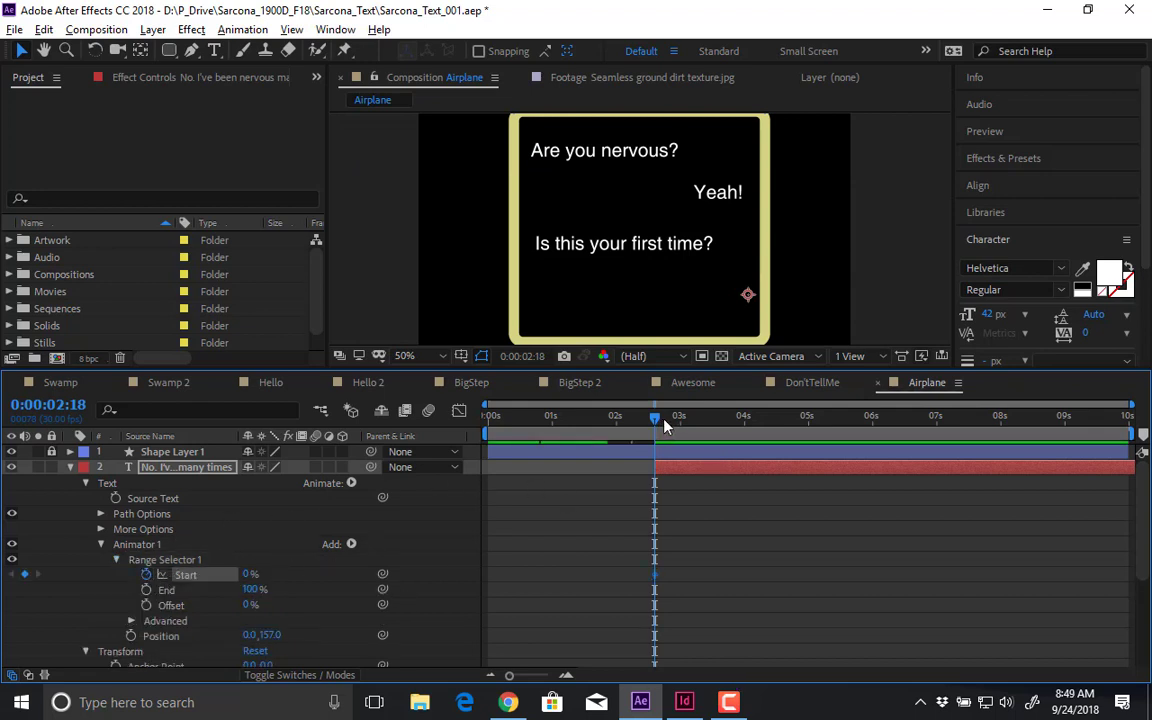
drag(661, 424, 699, 424)
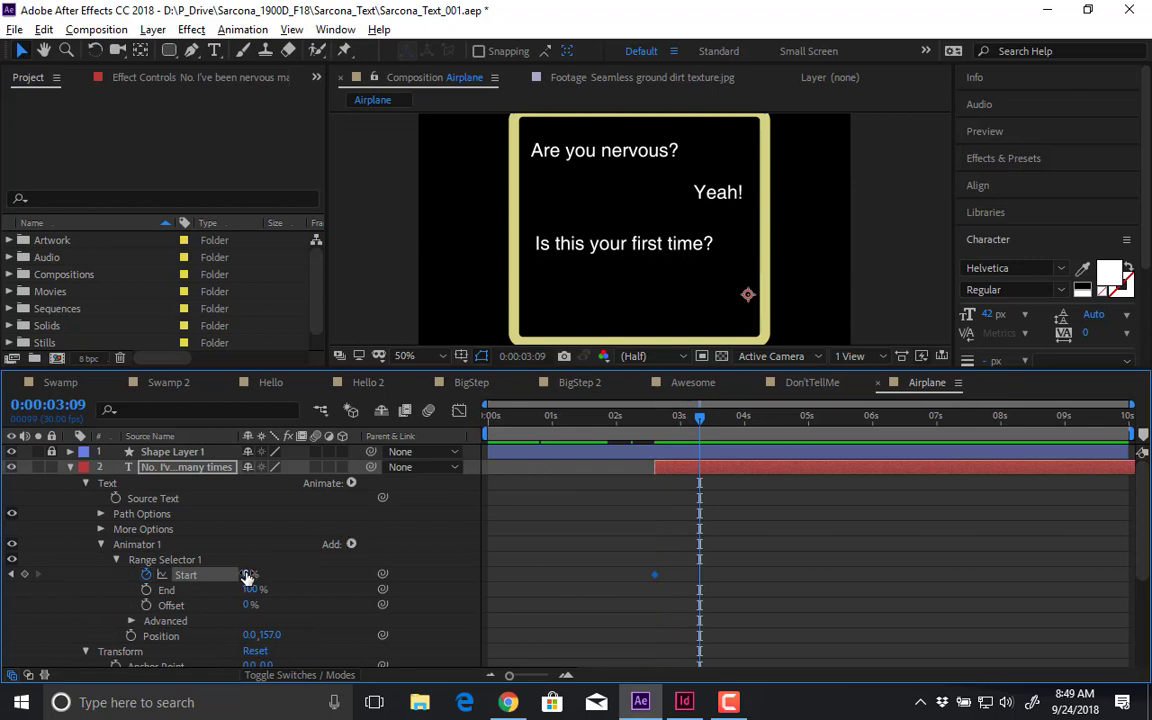
drag(247, 575, 537, 442)
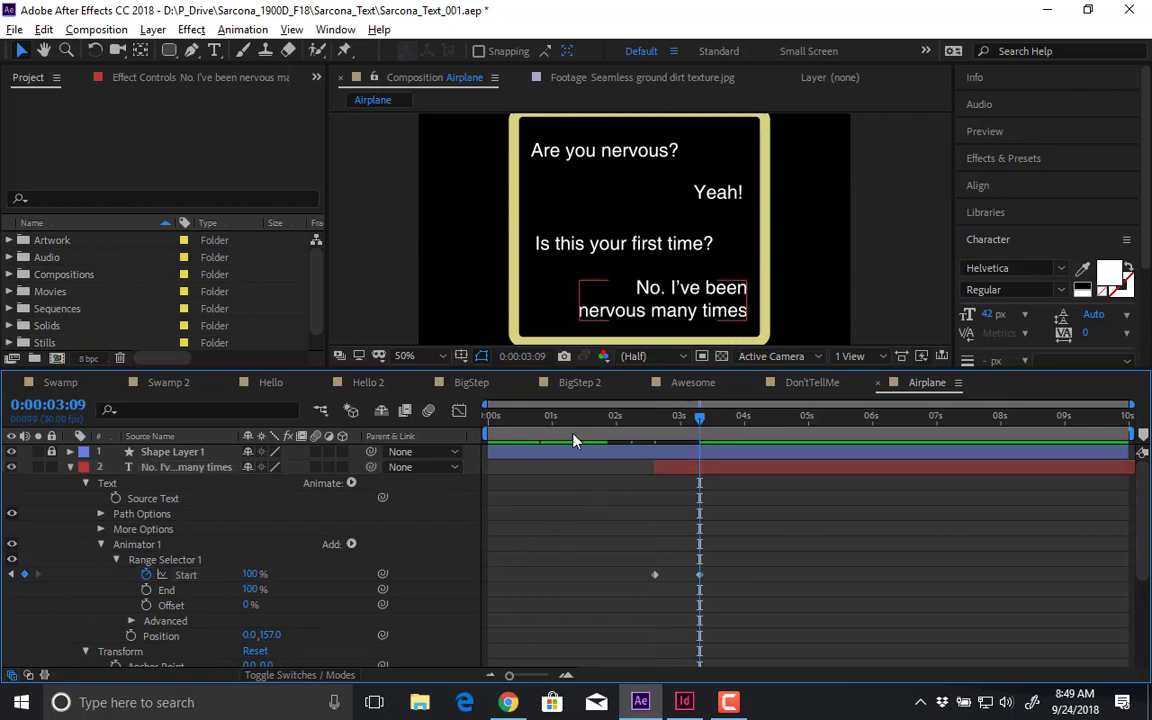
key(Home)
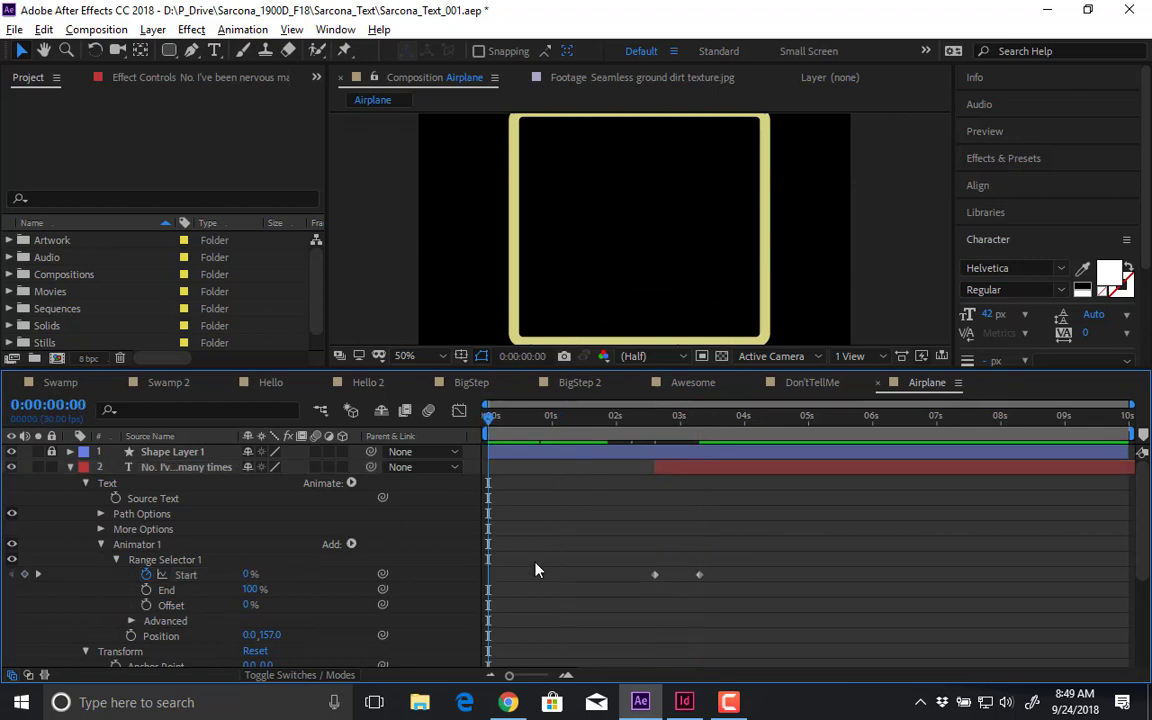
- Preview the animation, reveal all keyframed properties, and set the time to 2:12
key(space)
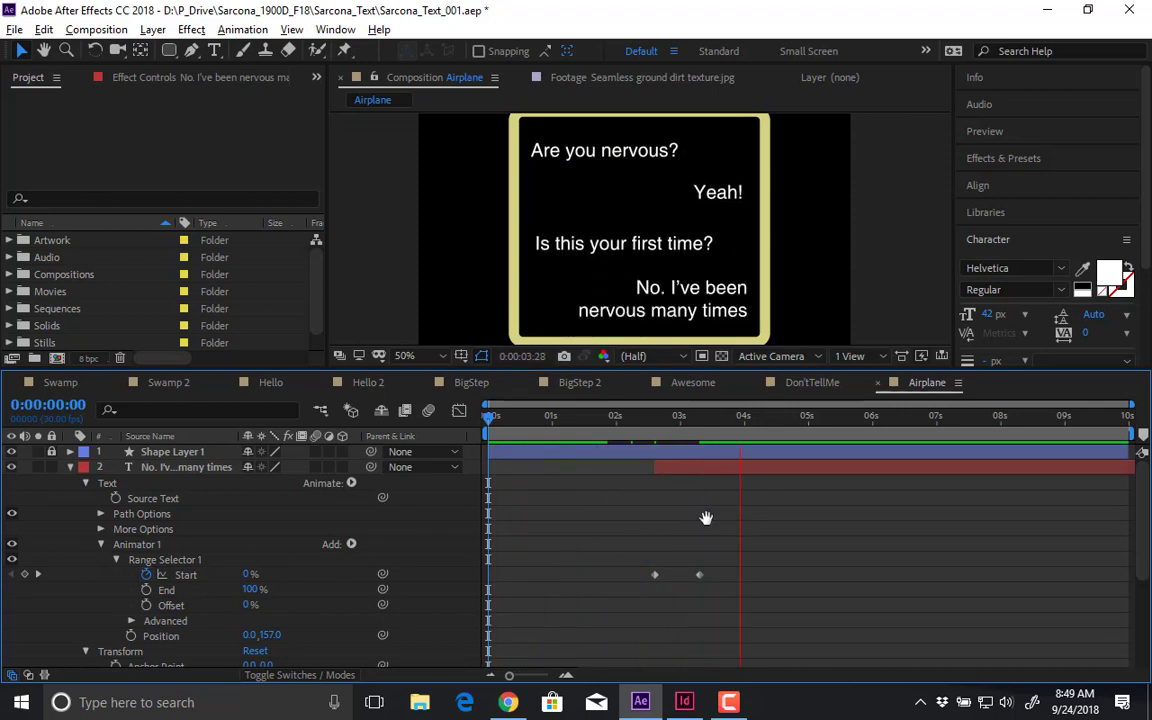
key(space)
key(ctrl+a)
key(u)
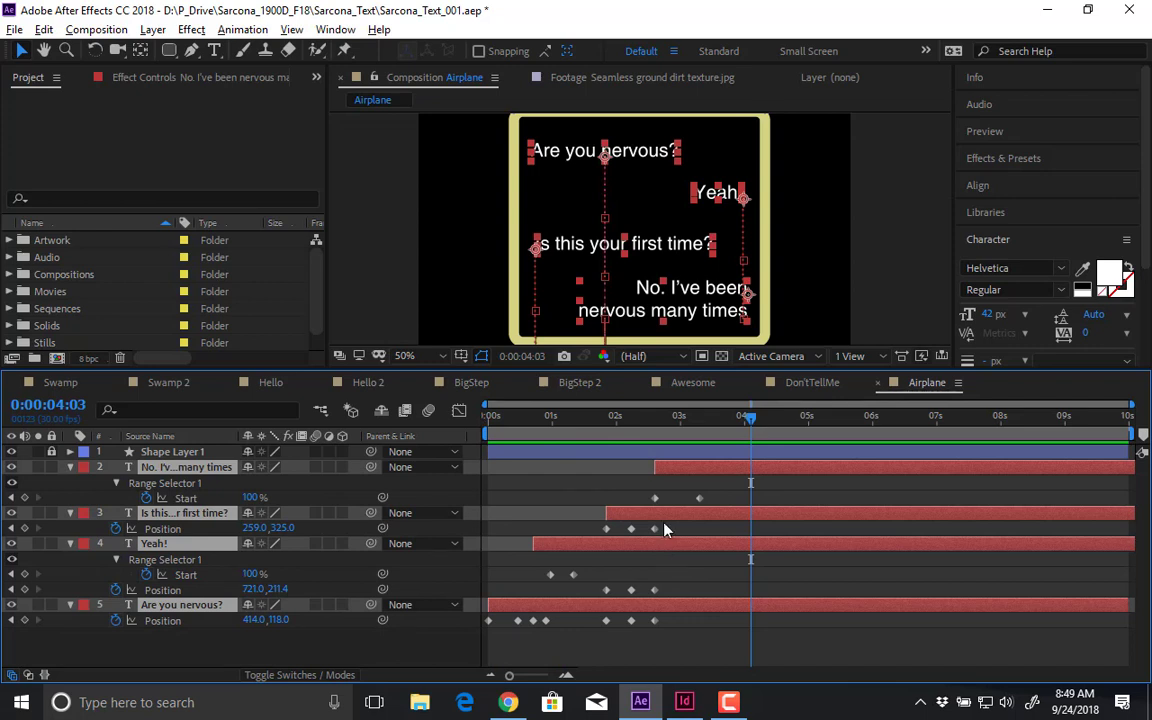
click(610, 490)
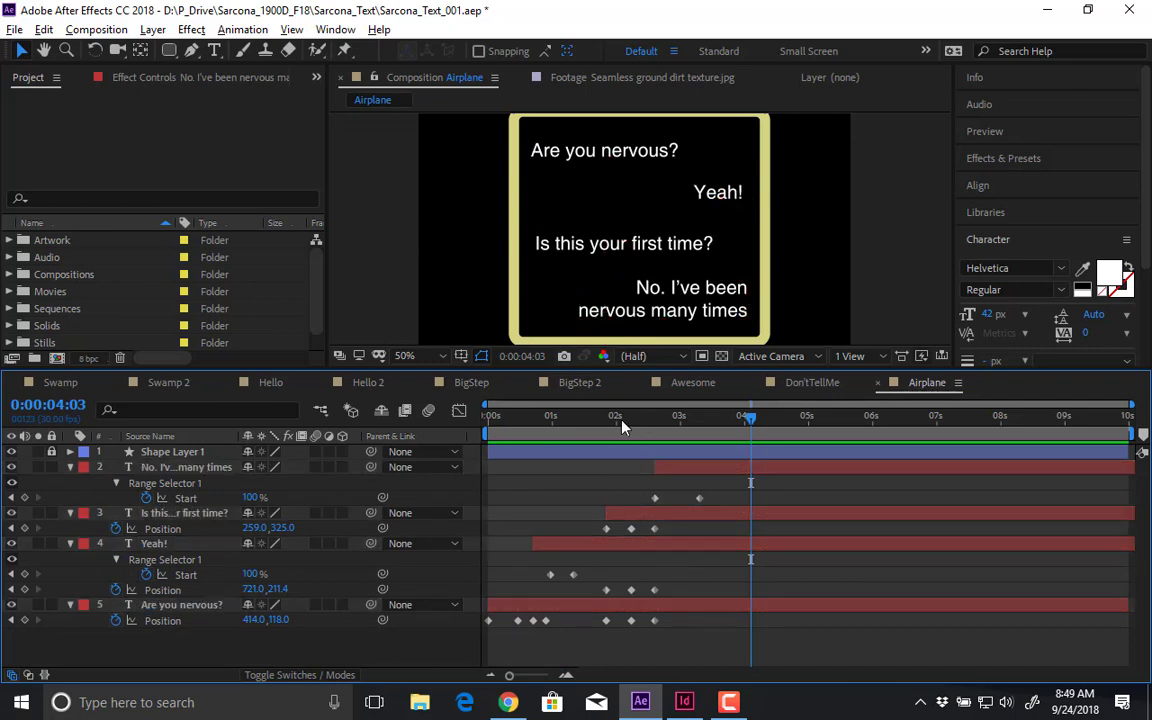
click(641, 417)
mouse_move(644, 430)
mouse_down()
mouse_move(597, 430)
mouse_move(643, 436)
mouse_move(631, 436)
mouse_up()
drag(689, 469, 720, 472)
drag(635, 432, 645, 432)
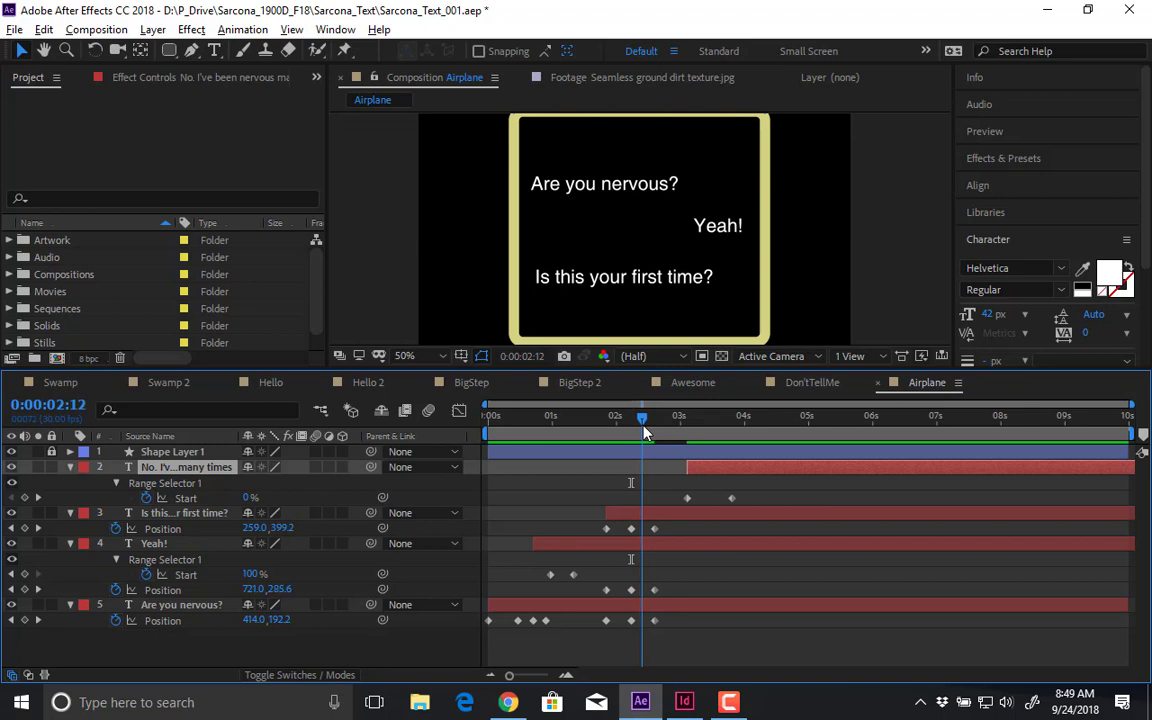
- Paste hold Position keyframes at 2:12 for the three upper lines; start the last line at 2:12
click(632, 529)
key(ctrl+c)
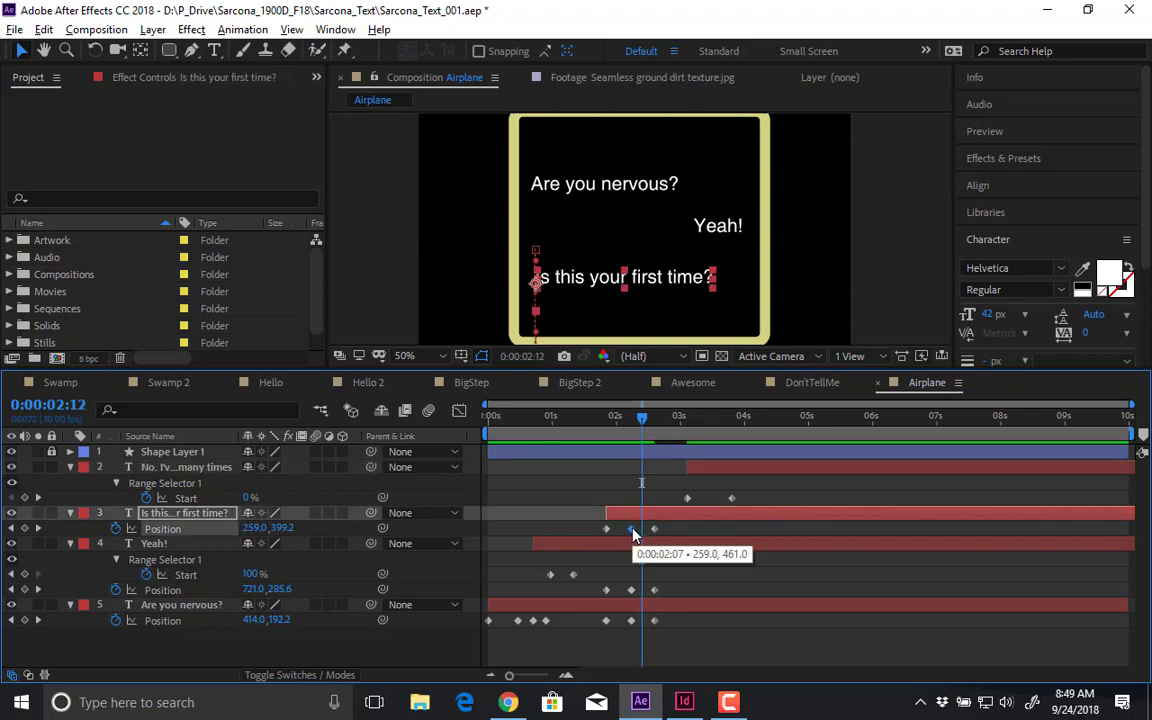
key(ctrl+v)
click(630, 589)
key(ctrl+c)
key(ctrl+v)
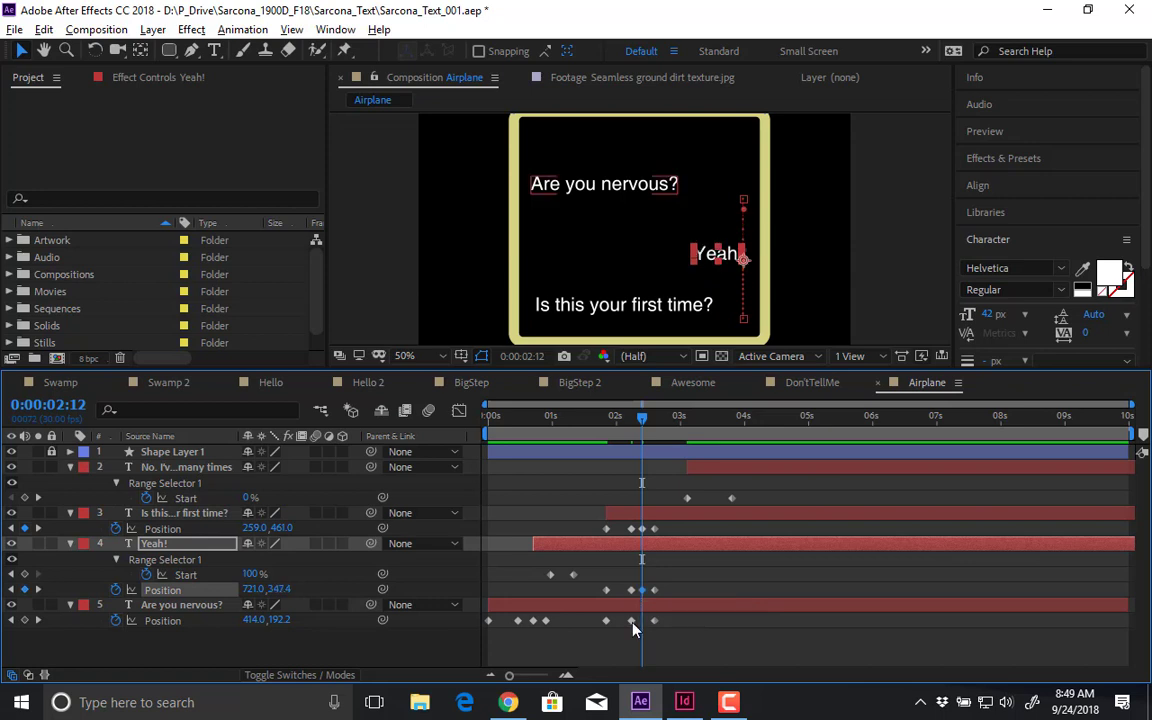
click(631, 620)
key(ctrl+c)
key(ctrl+v)
mouse_move(670, 524)
mouse_down()
mouse_move(651, 543)
mouse_move(646, 628)
mouse_move(673, 527)
mouse_move(662, 535)
mouse_move(674, 535)
mouse_up()
drag(710, 477, 657, 454)
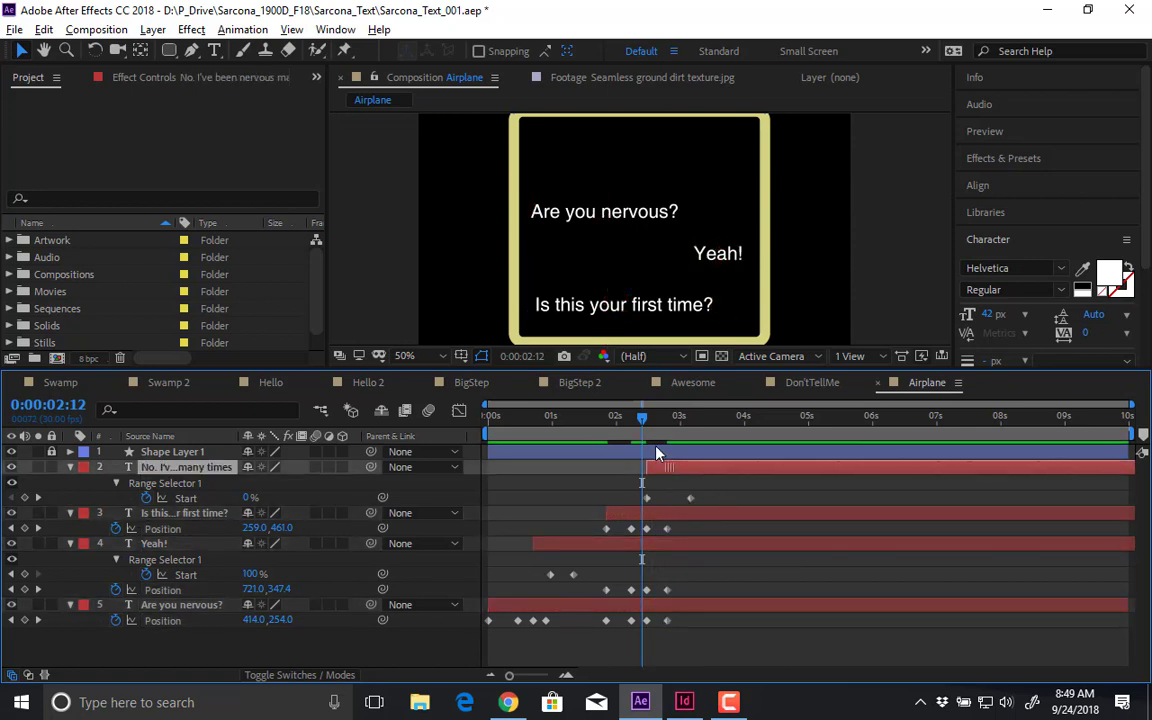
- Preview the animation twice, then move to 2:19 to inspect the lines
key(Home)
key(space)
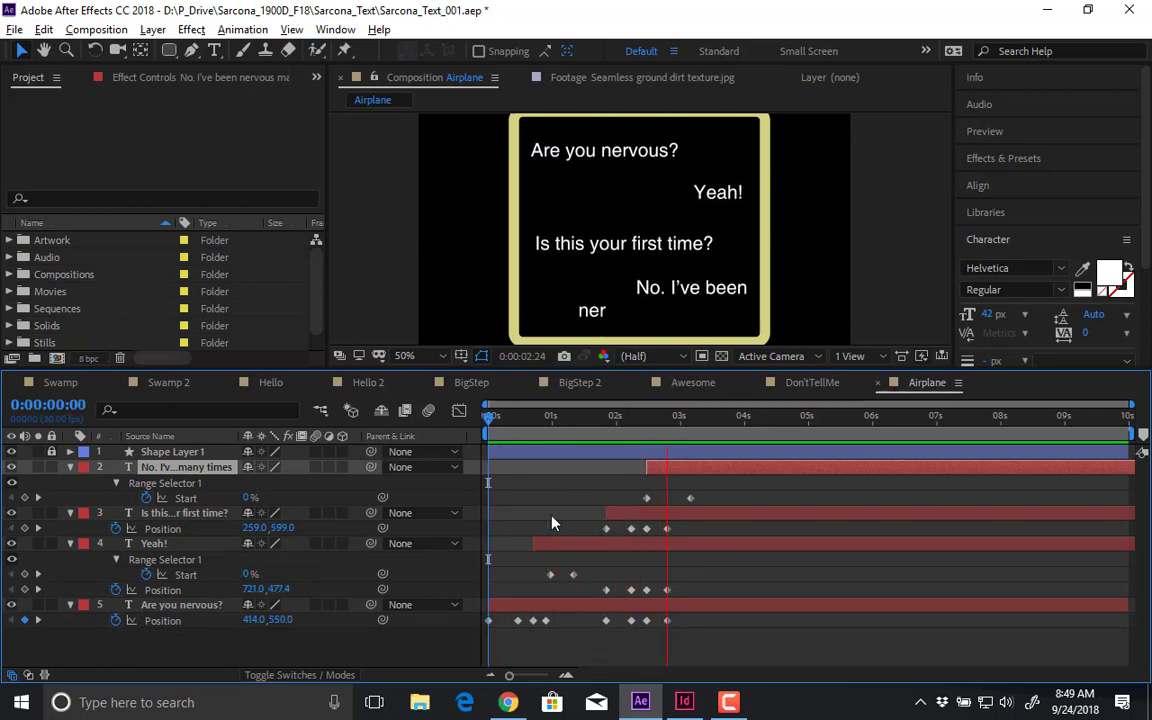
key(space)
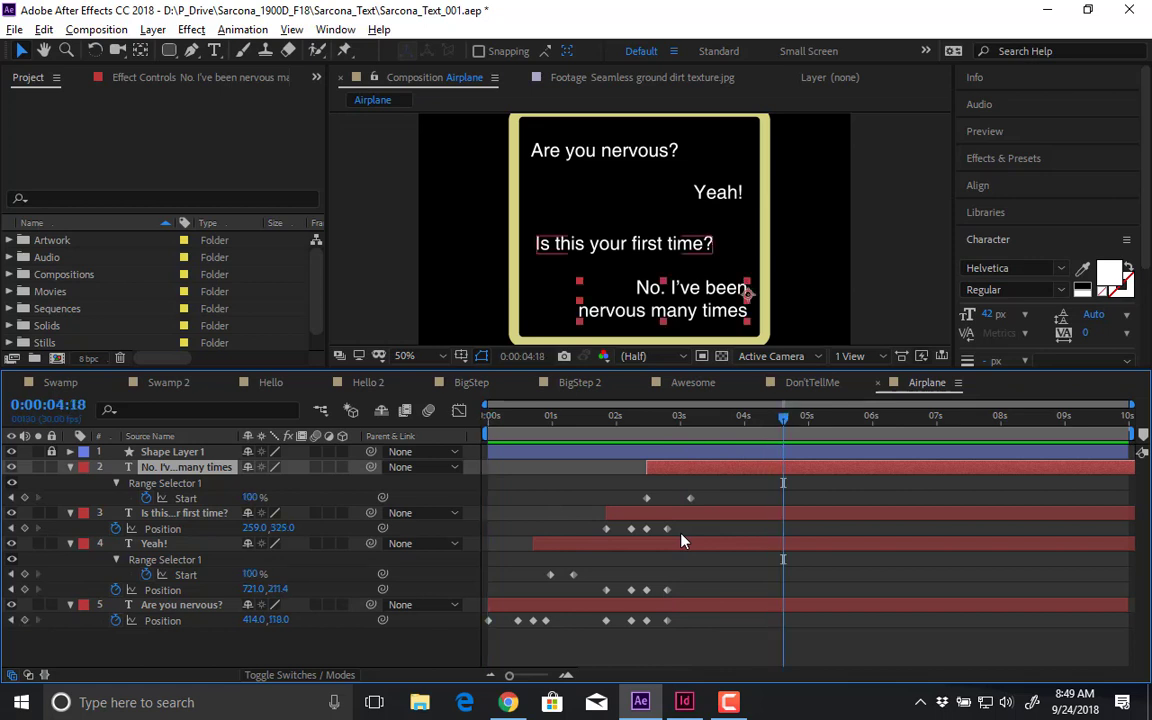
key(Home)
key(space)
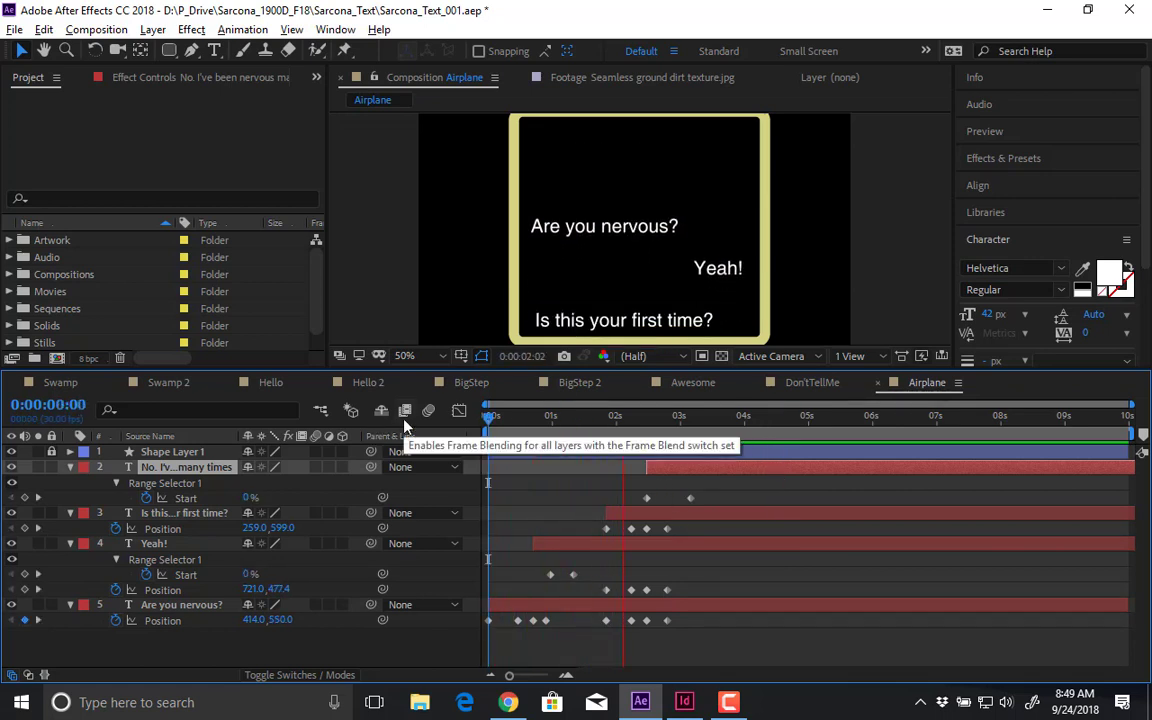
key(space)
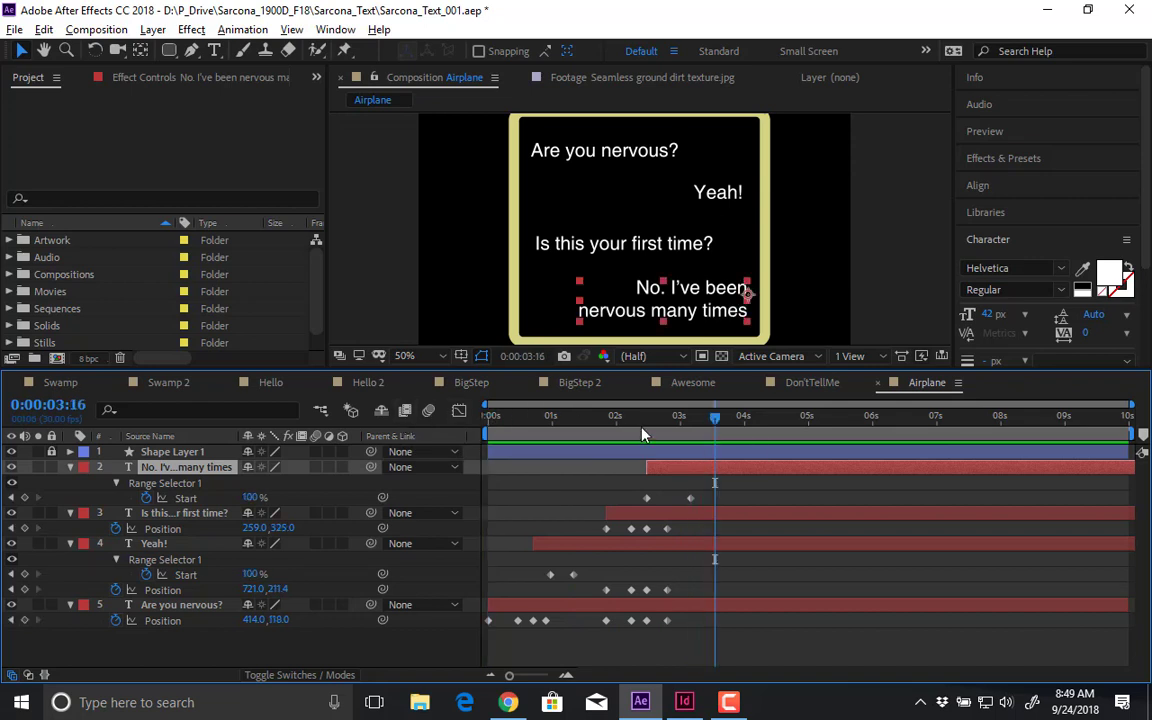
drag(640, 432, 660, 437)
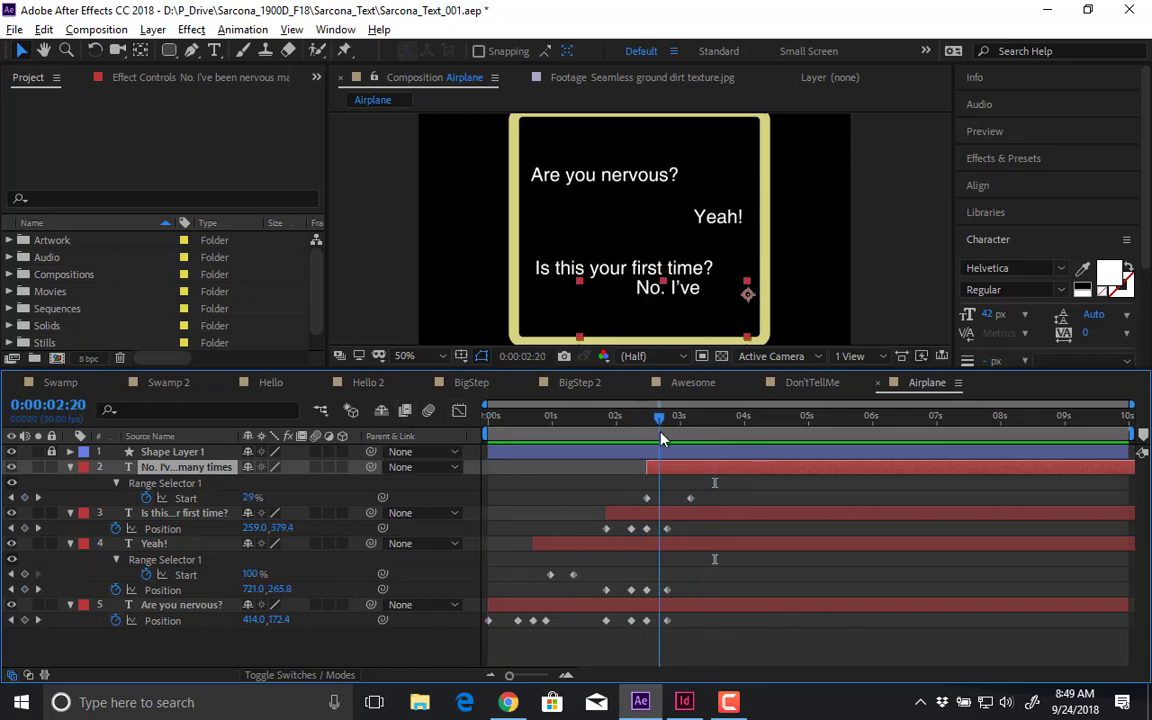
- Nudge the upper lines' final Position keyframes upward and preview the change
drag(673, 520, 665, 627)
key(shift+Up)
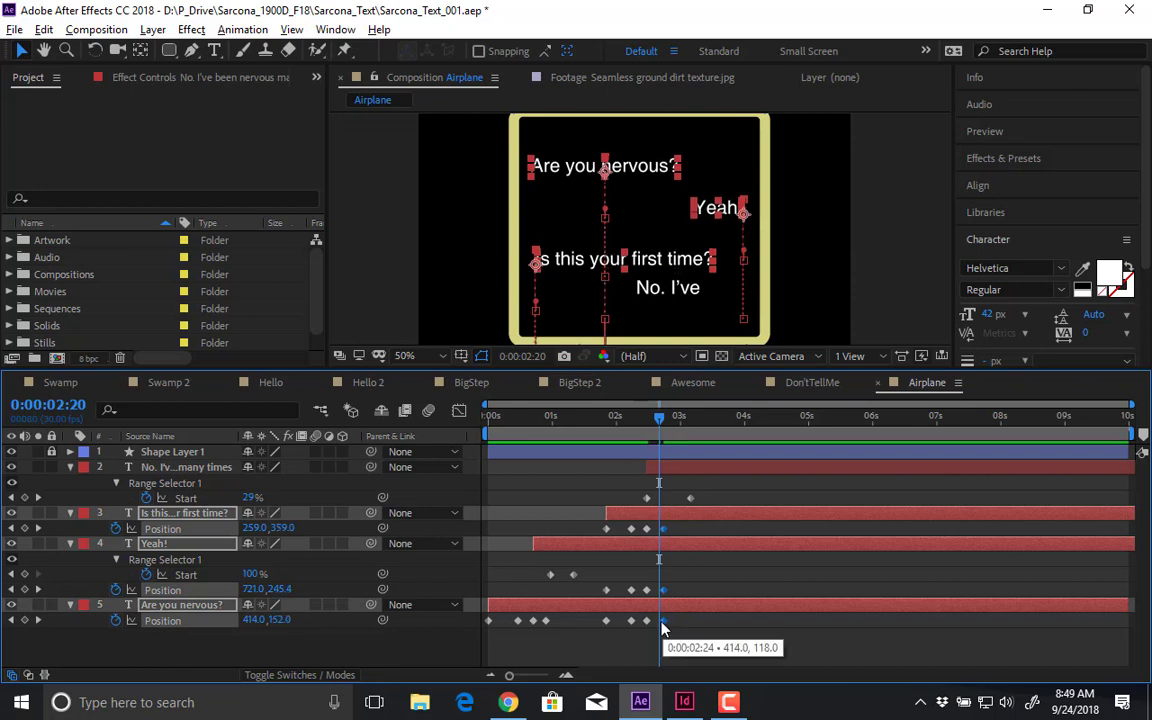
key(shift+Up)
click(548, 416)
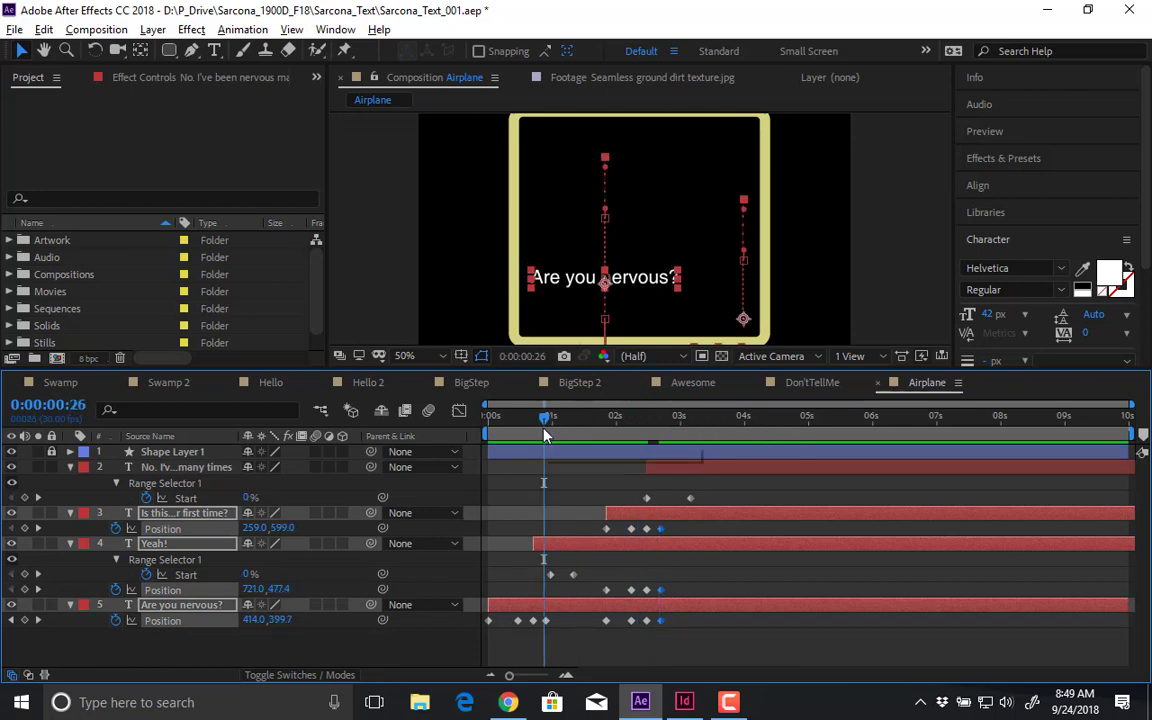
key(space)
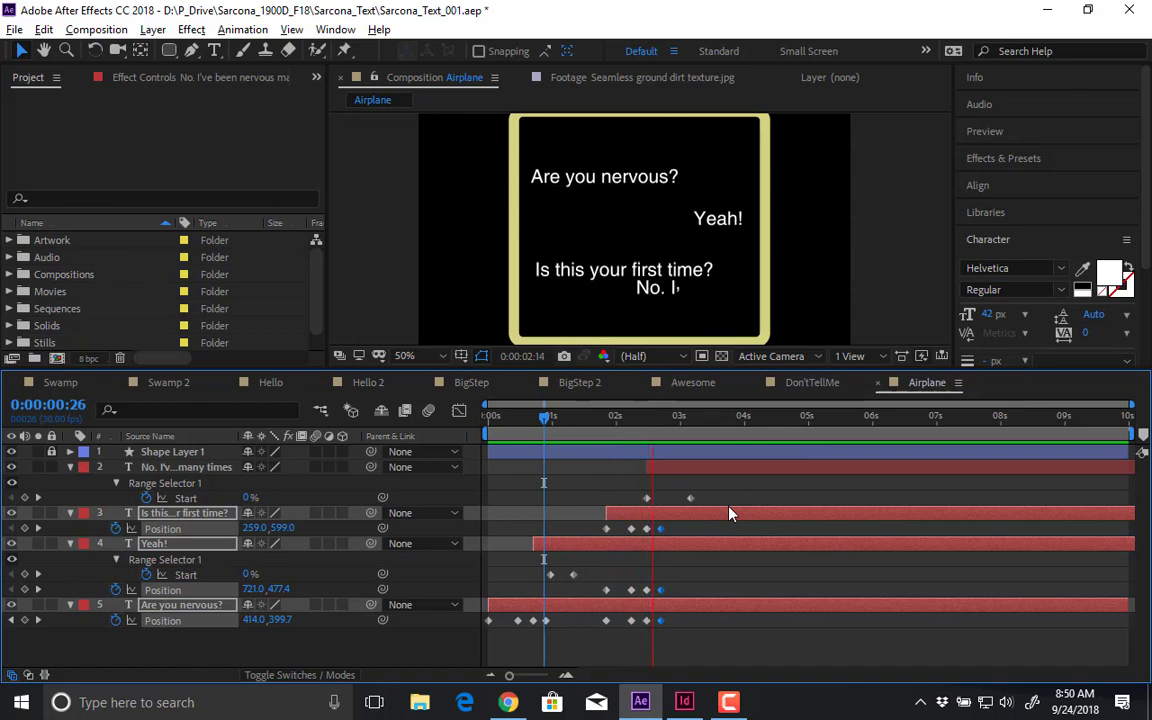
key(space)
- Delay the last line's Range Start keyframes, moving the end key to about 3:20
drag(650, 503, 661, 503)
click(590, 432)
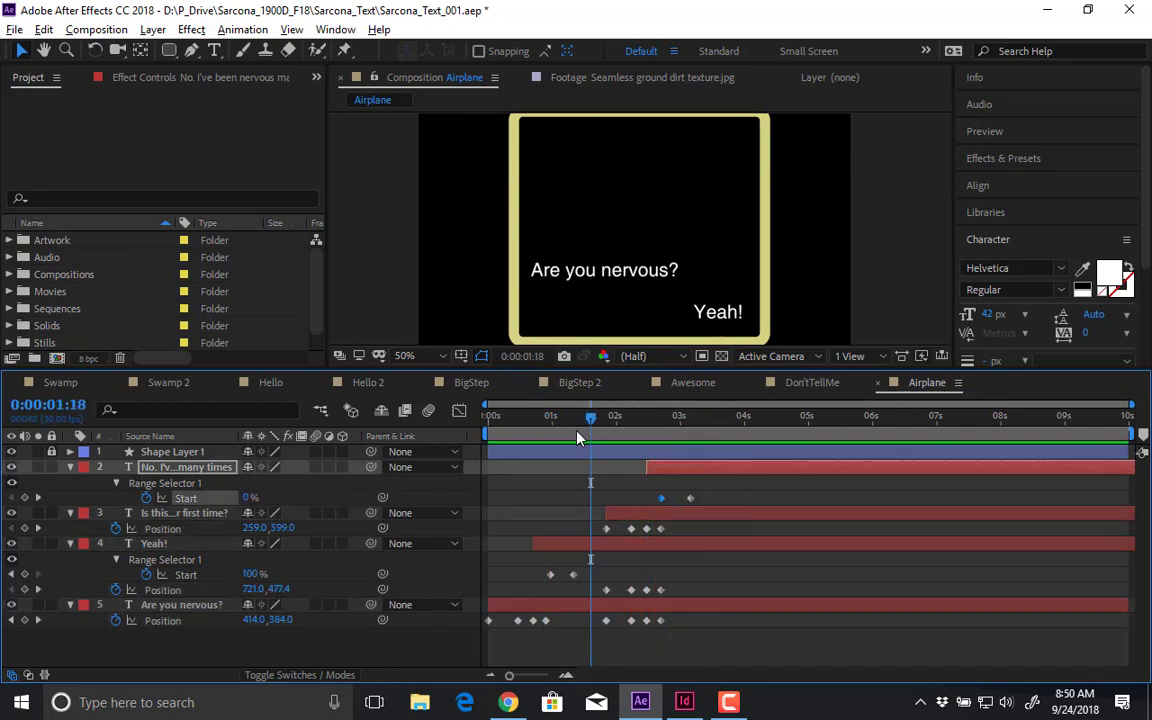
key(space)
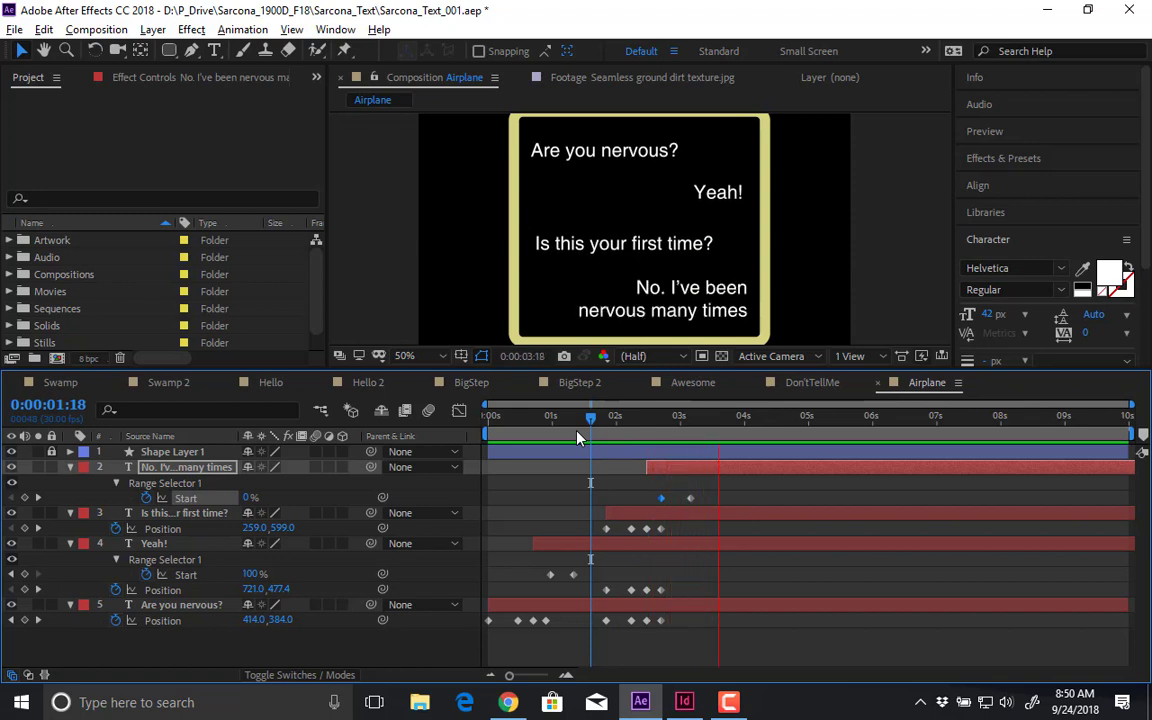
click(689, 498)
drag(694, 503, 715, 503)
- Preview the slower type-on from 1:20 and again from the beginning
click(594, 426)
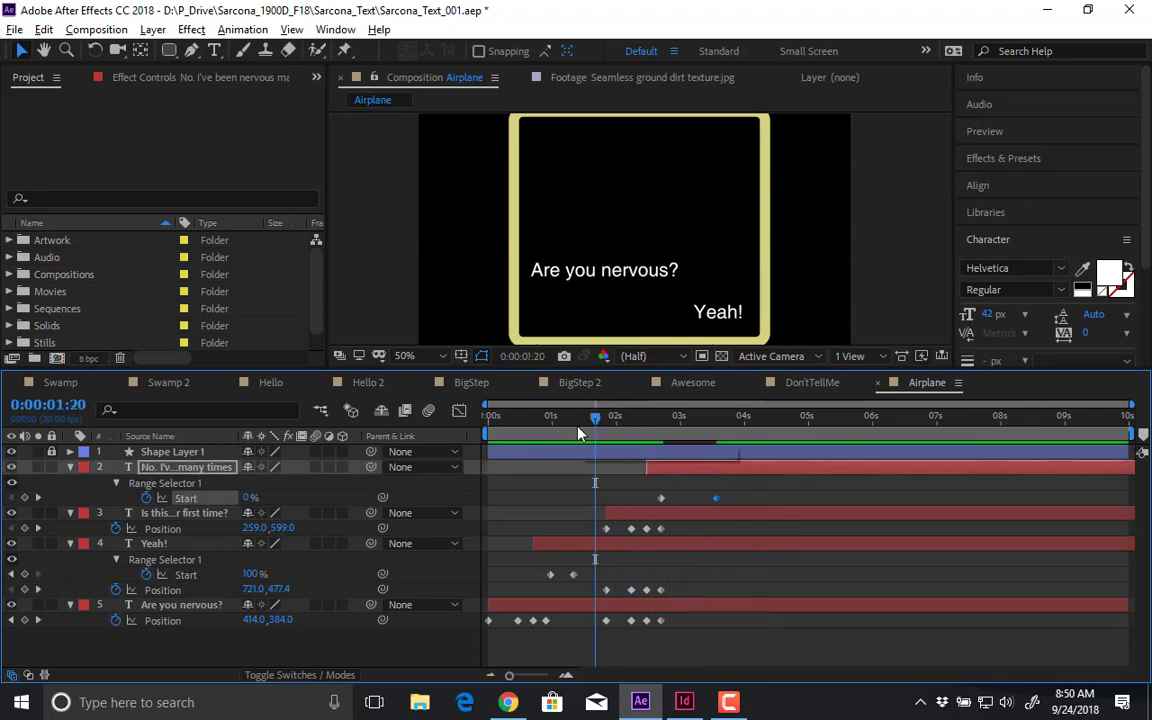
key(space)
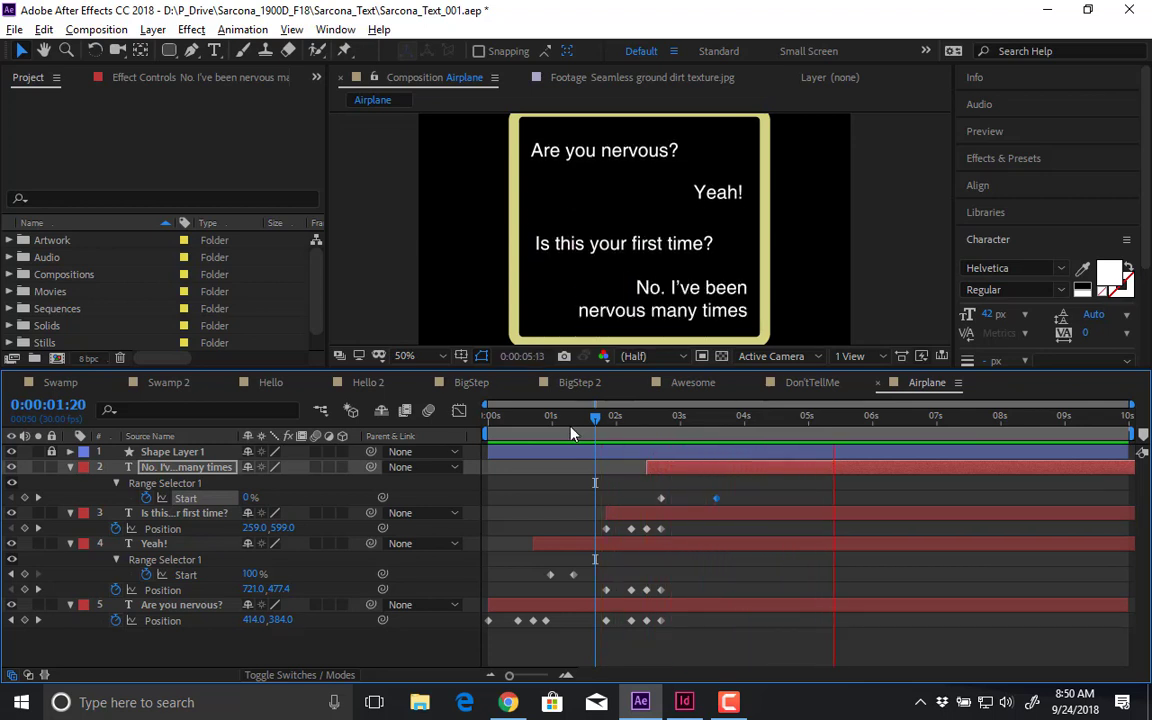
drag(568, 427, 383, 426)
key(space)
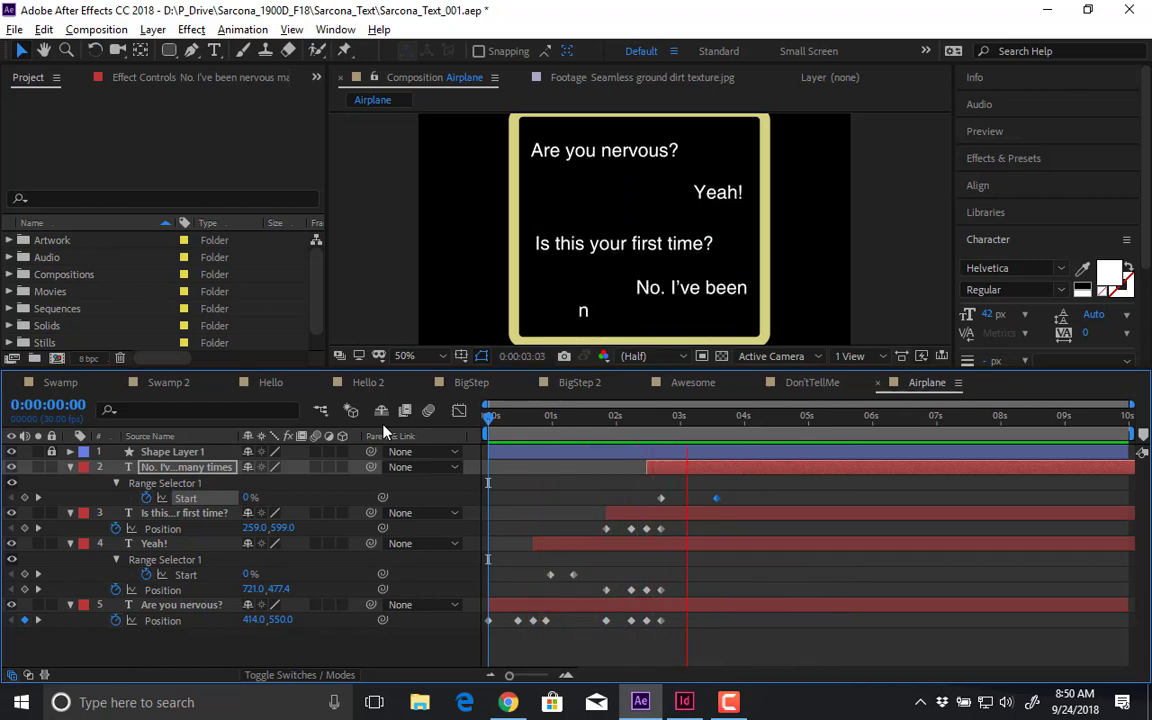
key(space)
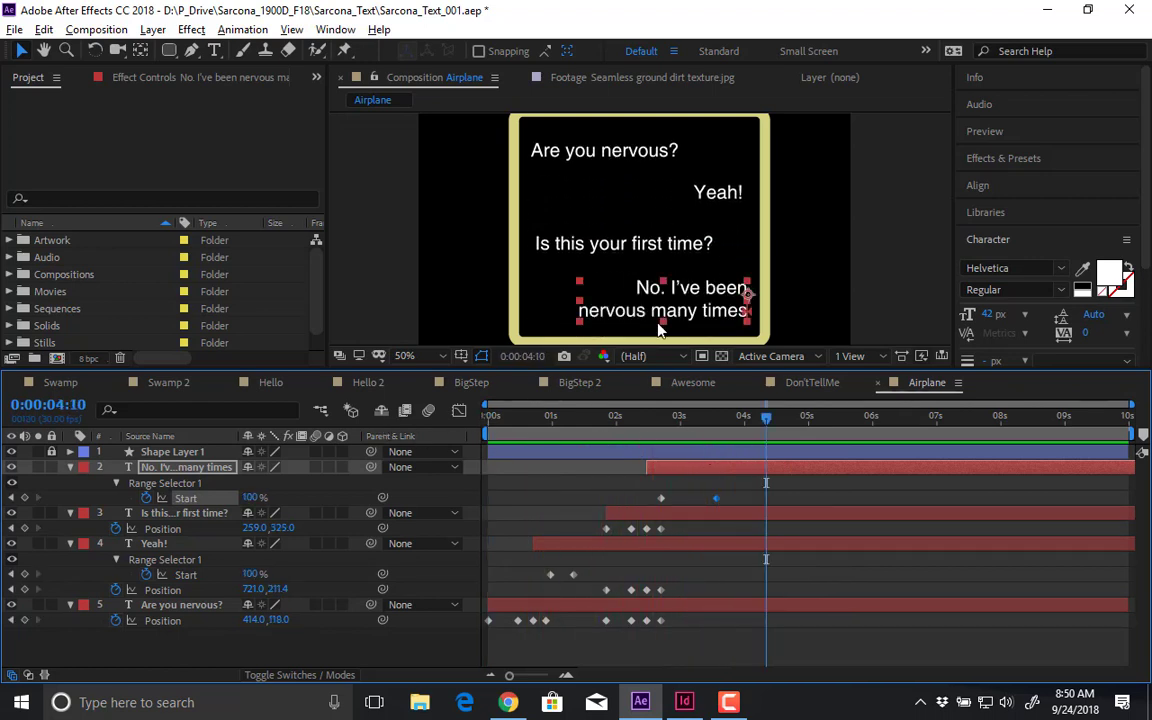
- Add a period after 'times' in the last line and collapse all layer properties
double_click(648, 288)
click(750, 322)
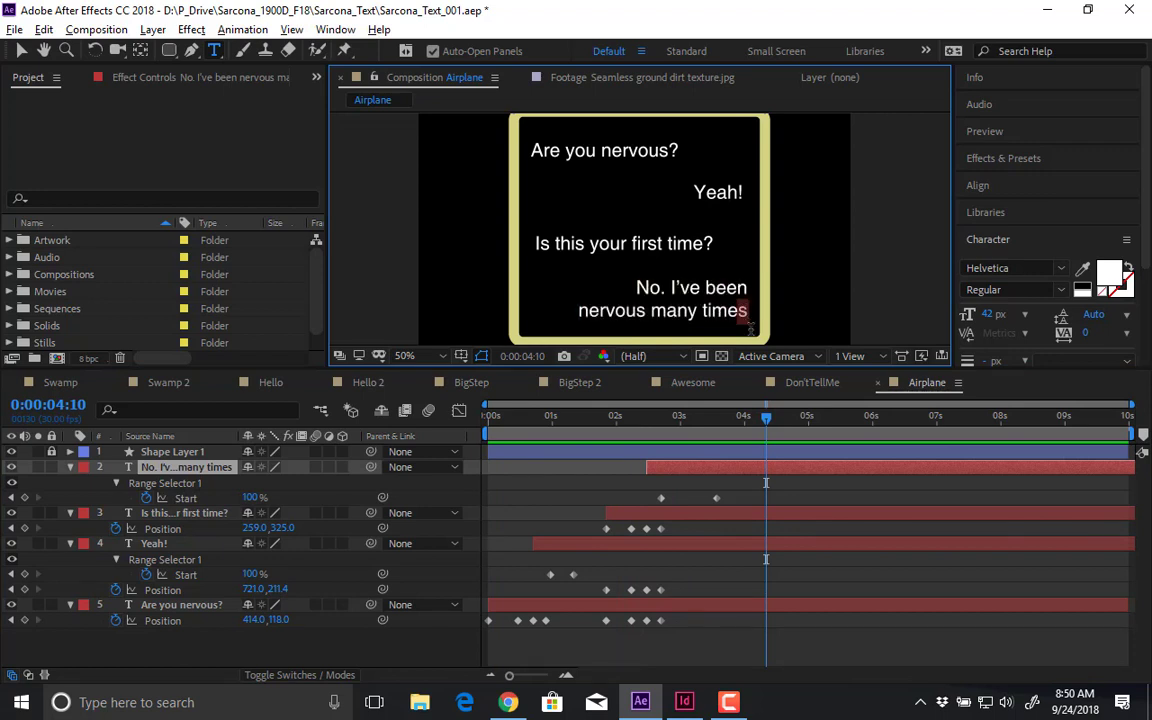
text(.)
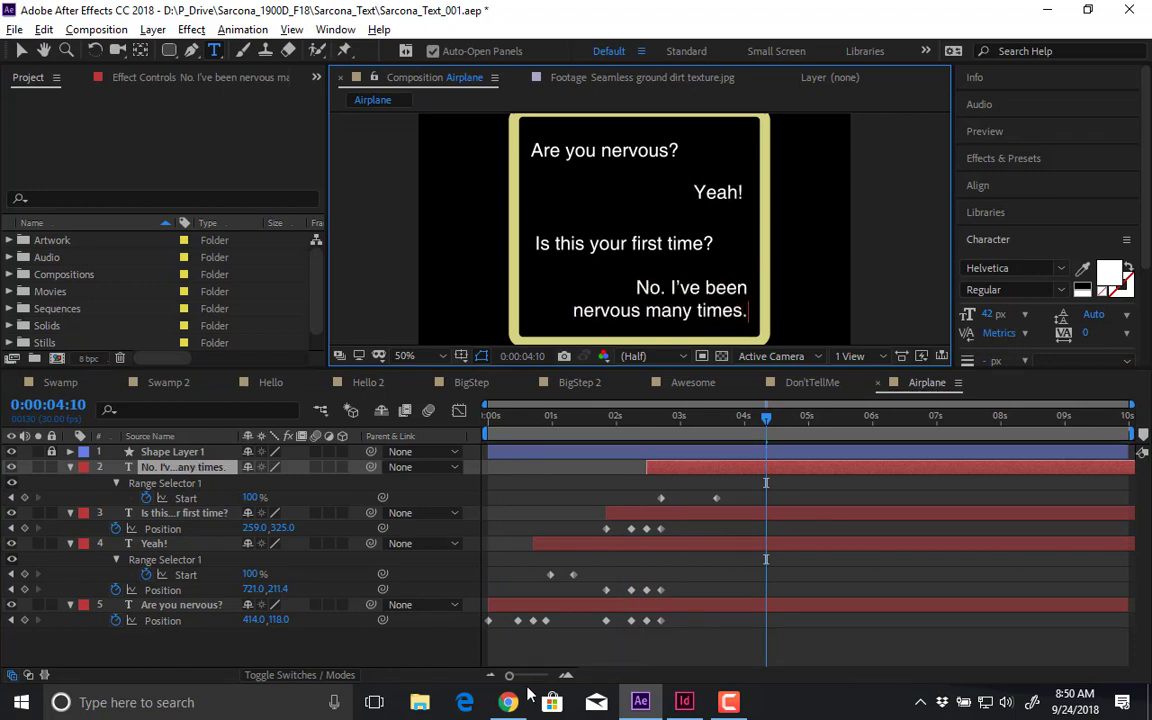
click(567, 650)
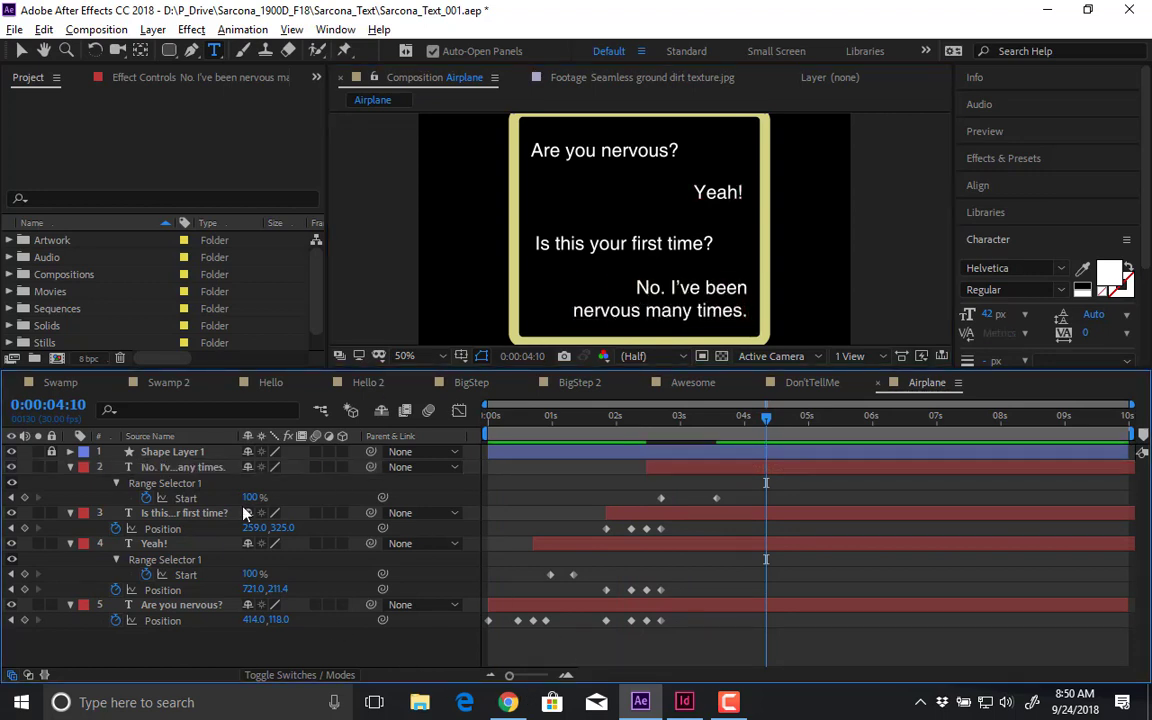
key(ctrl+a)
key(u)
click(223, 603)
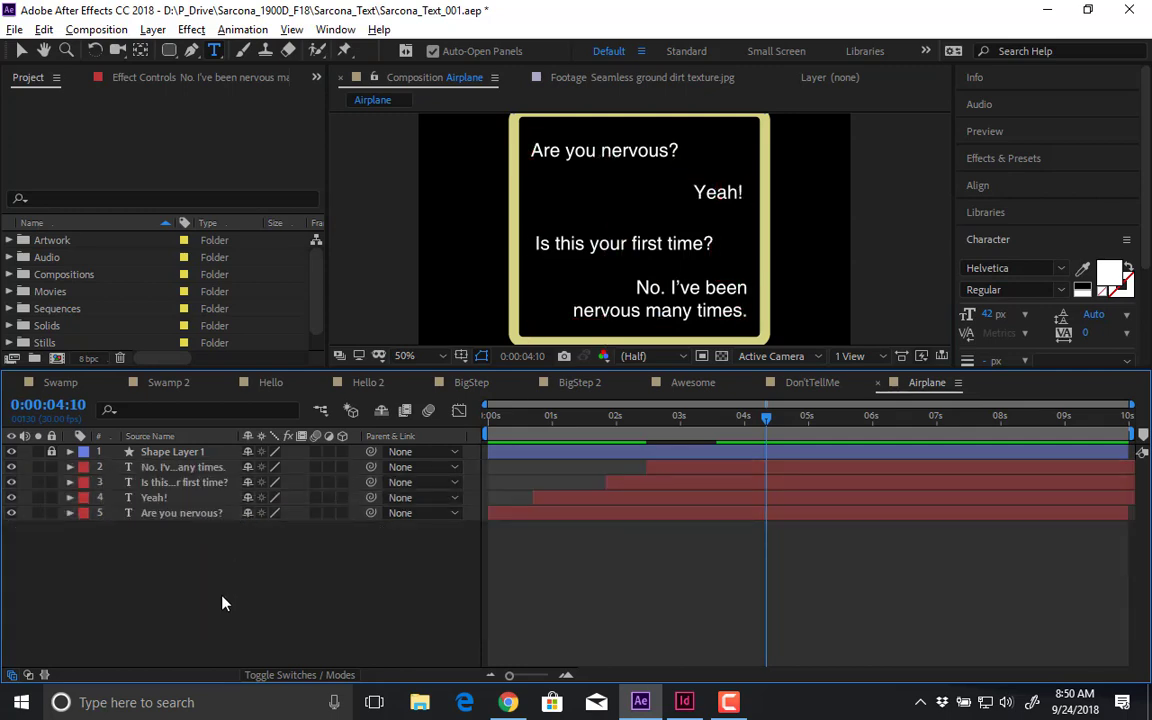
- Create a new 960×540 Comp 1 and start an empty text layer in it
click(96, 29)
click(100, 46)
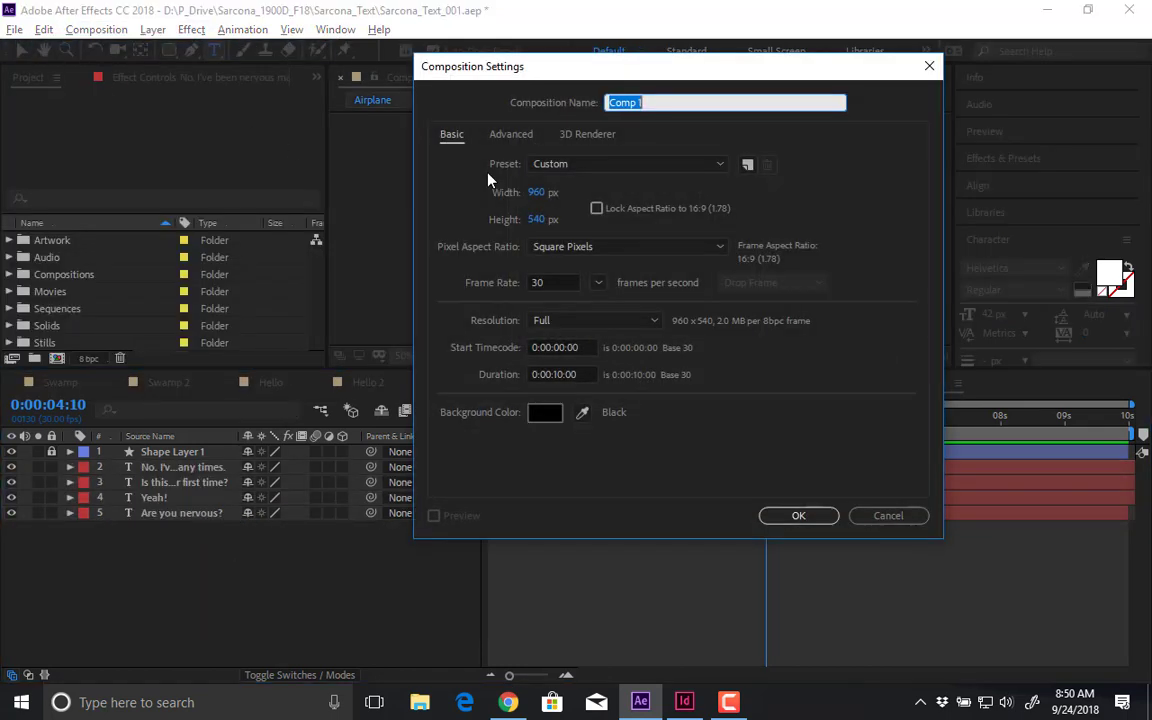
key(Return)
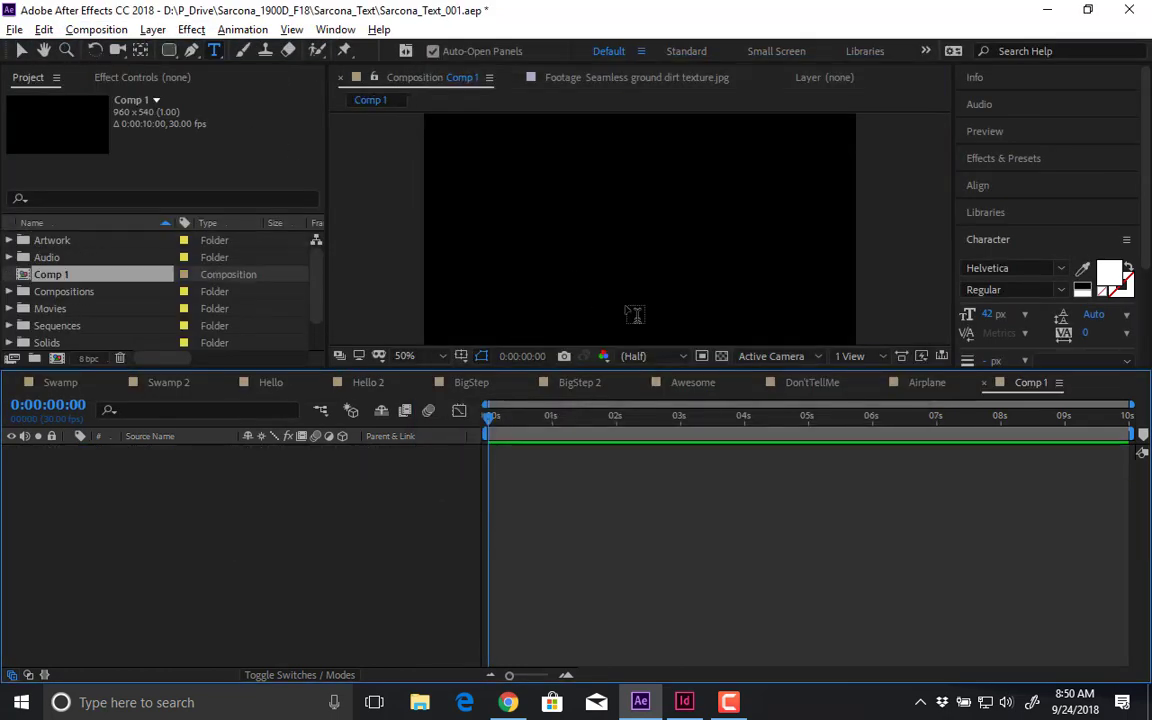
click(510, 238)
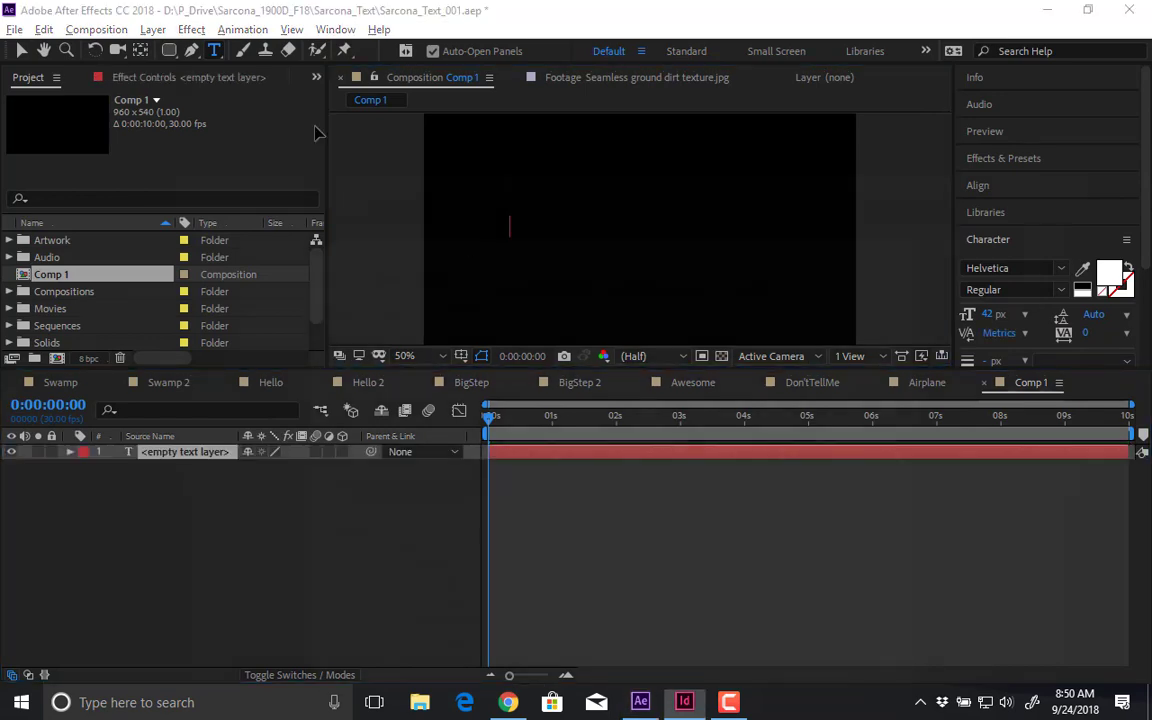
key(alt+Tab)
key(alt+Tab)
key(alt+Tab)
key(alt+Tab)
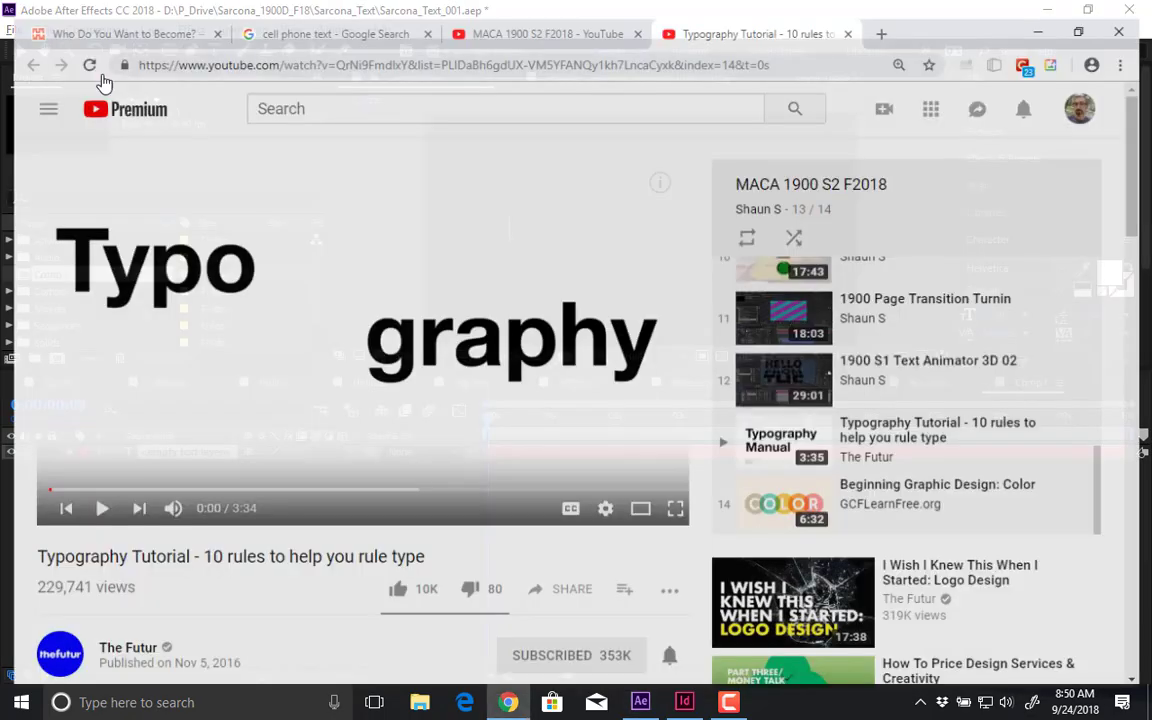
- In the 'Who Do You Want to Become?' article, select the italic 'Is this helping me…' quote
click(92, 15)
drag(808, 220, 311, 193)
scroll(311, 193, up, 15)
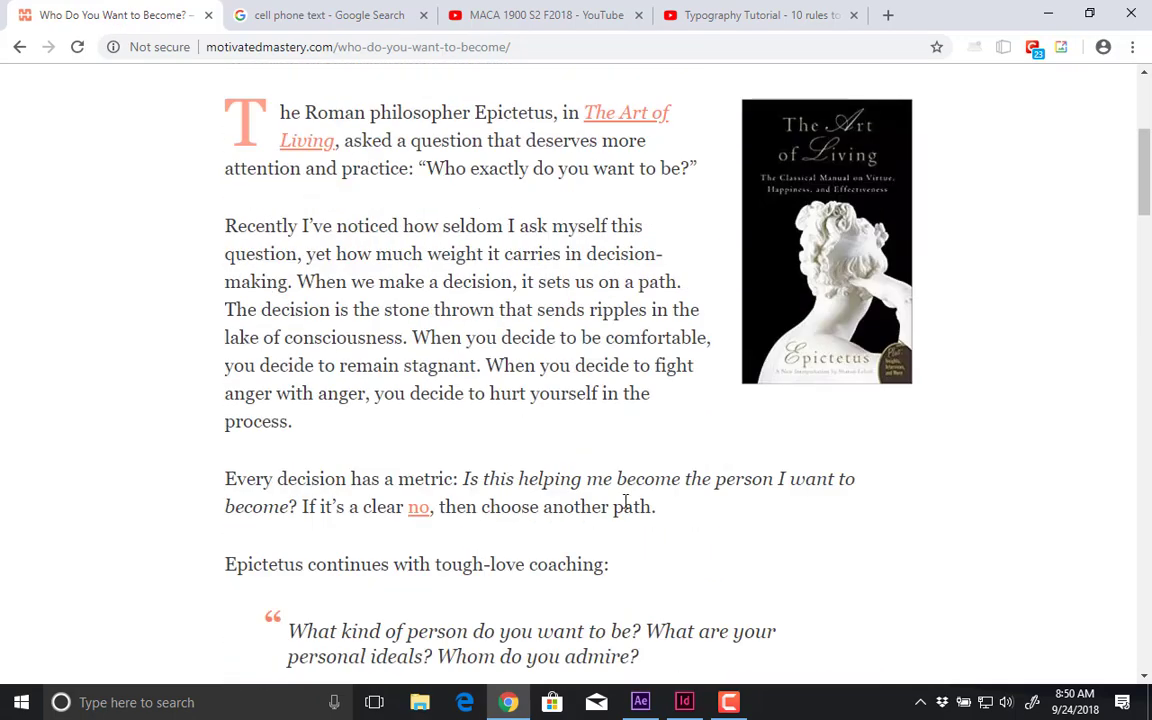
drag(463, 478, 669, 515)
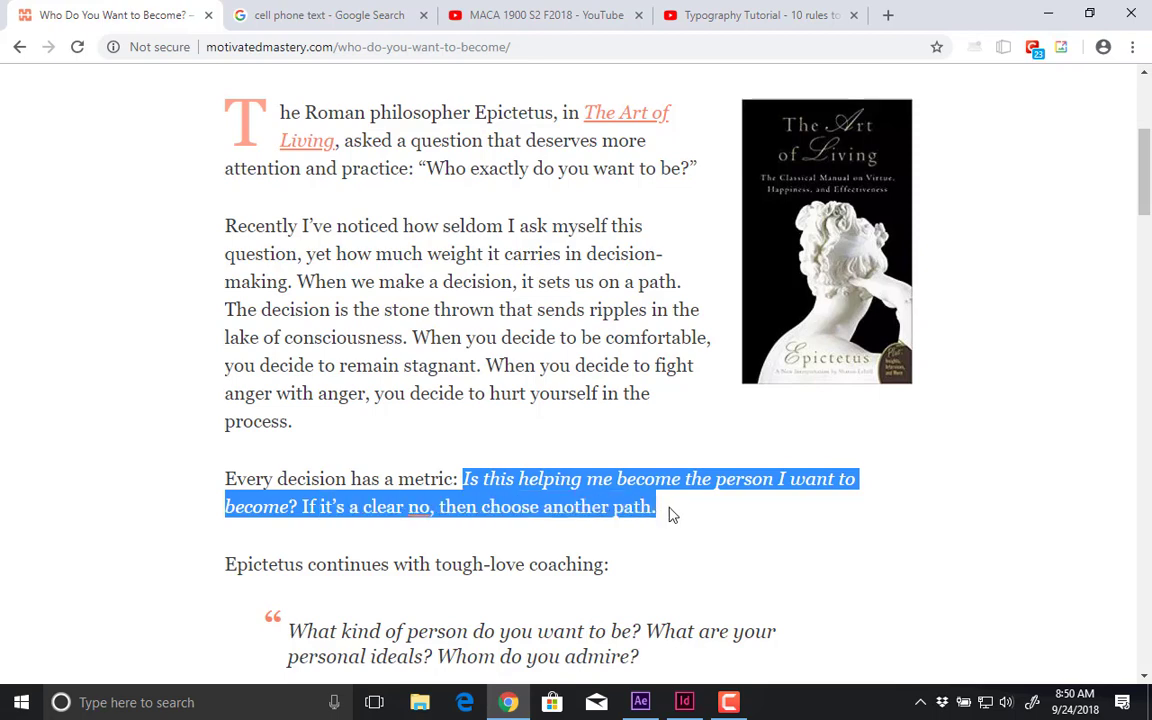
key(alt+Tab)
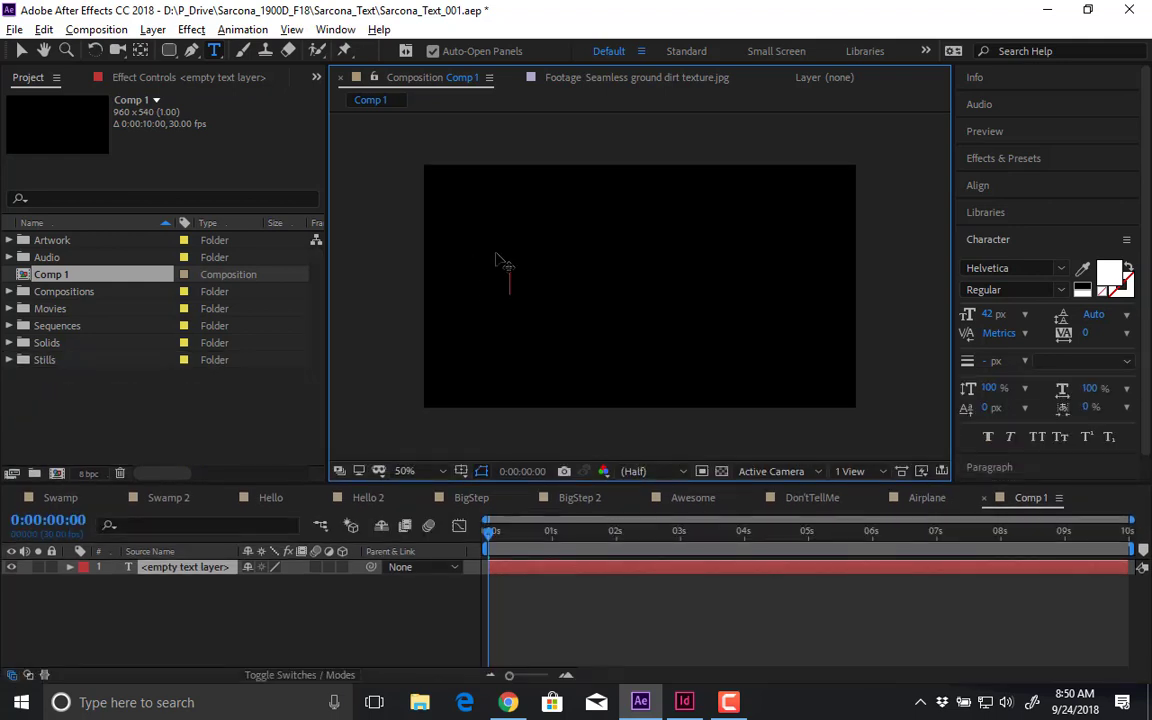
- Paste the quote into Comp 1's text layer and slide it so 'Is this' starts inside the frame
key(ctrl+v)
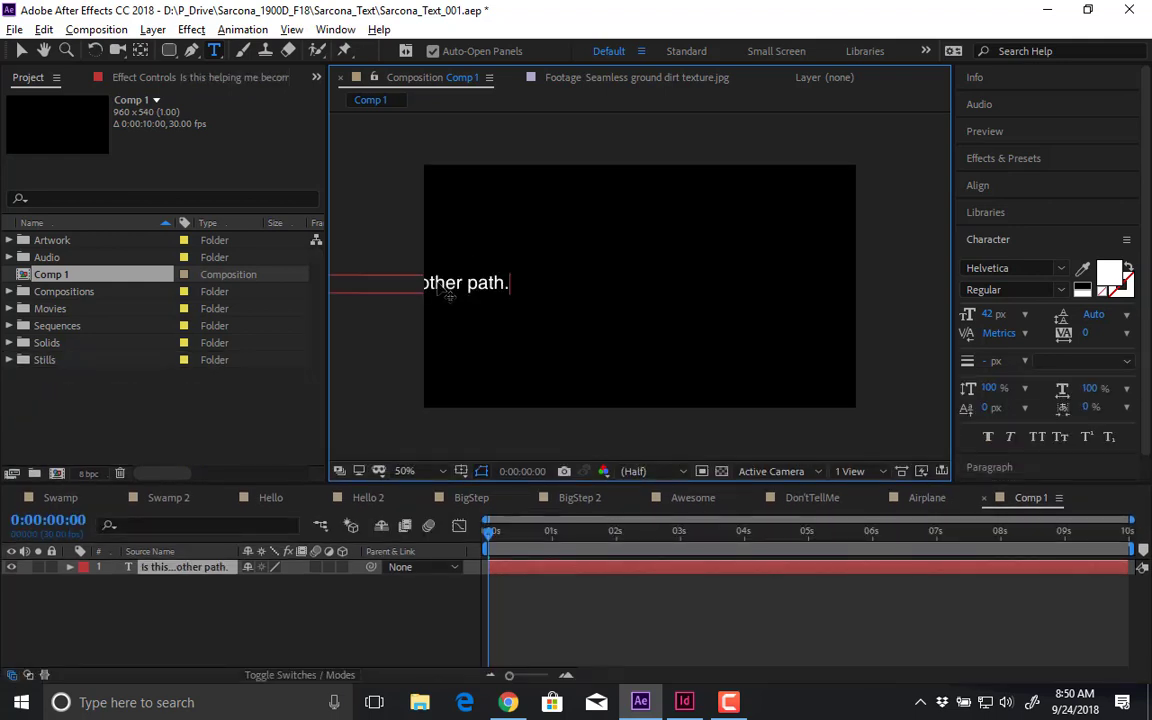
drag(440, 290, 907, 233)
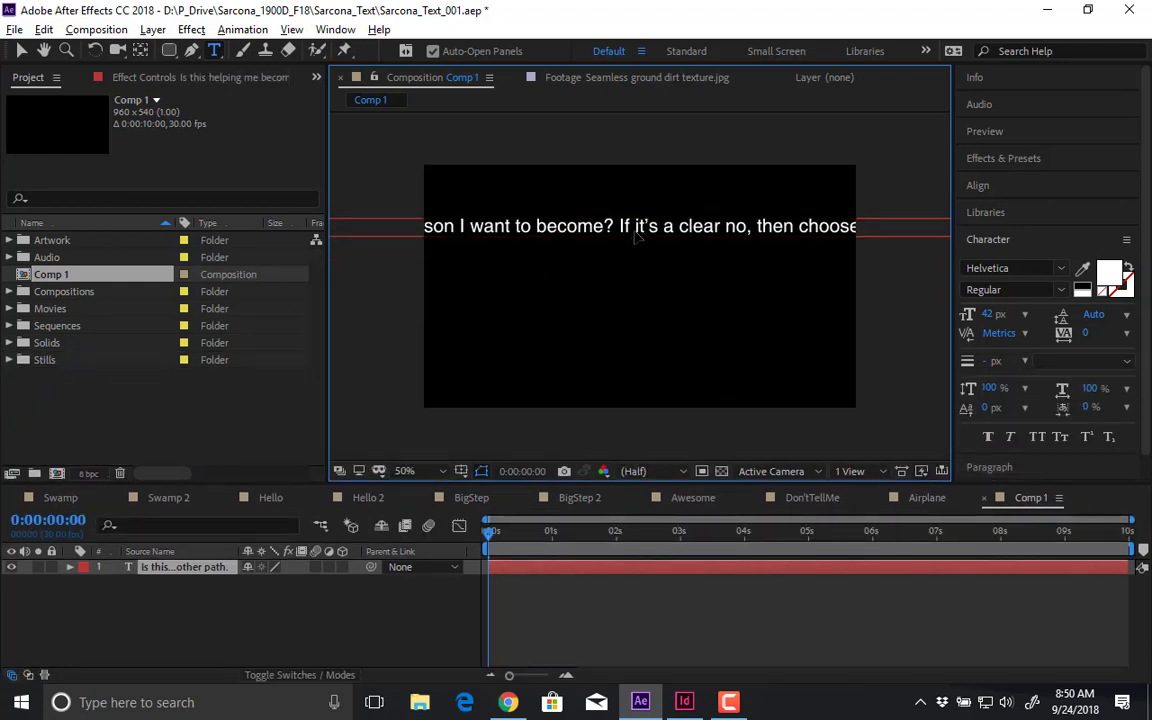
drag(635, 232, 908, 223)
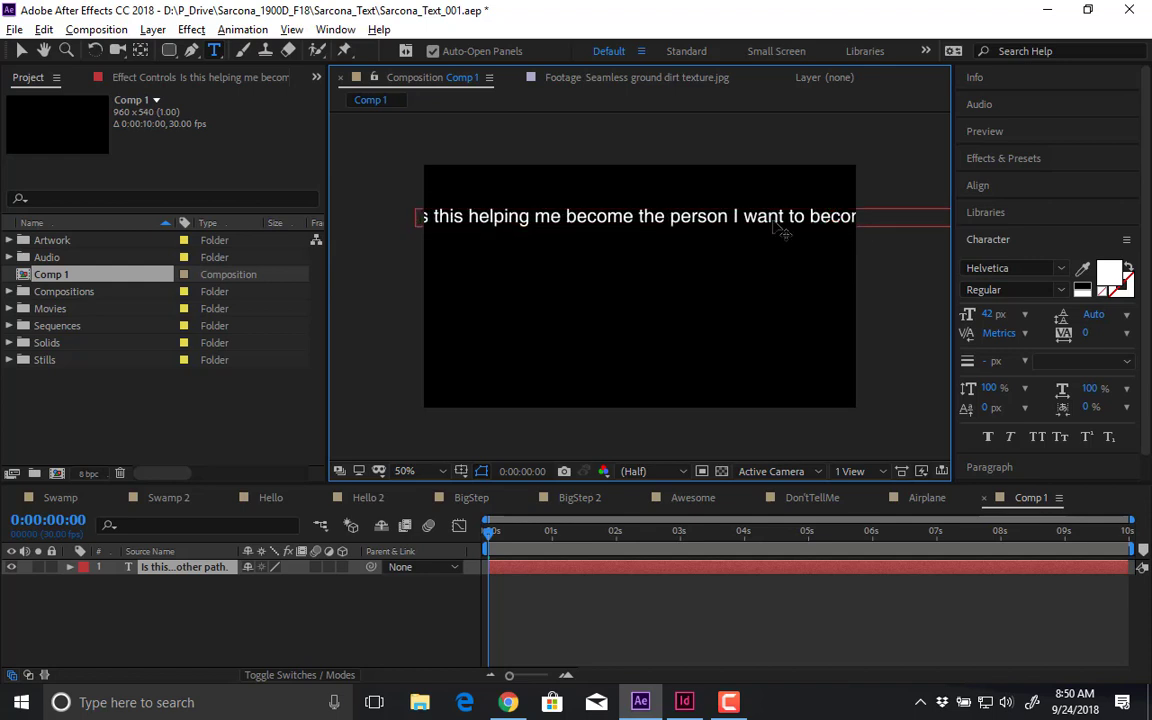
drag(783, 232, 833, 220)
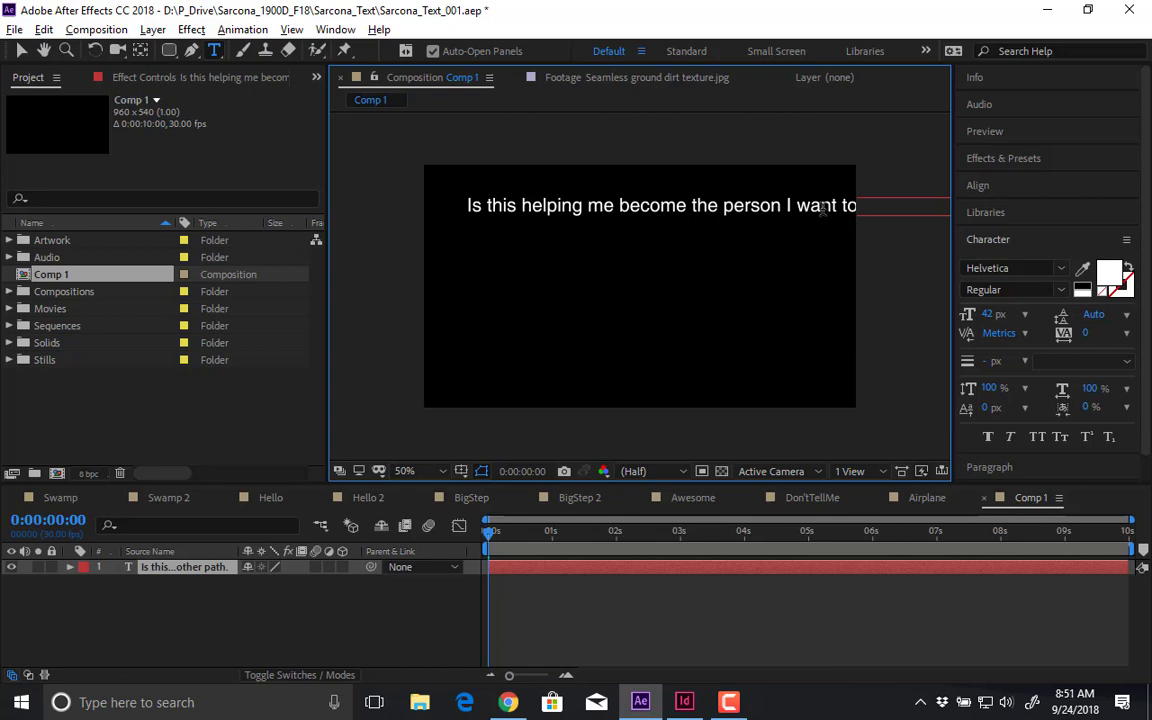
key(alt+Tab)
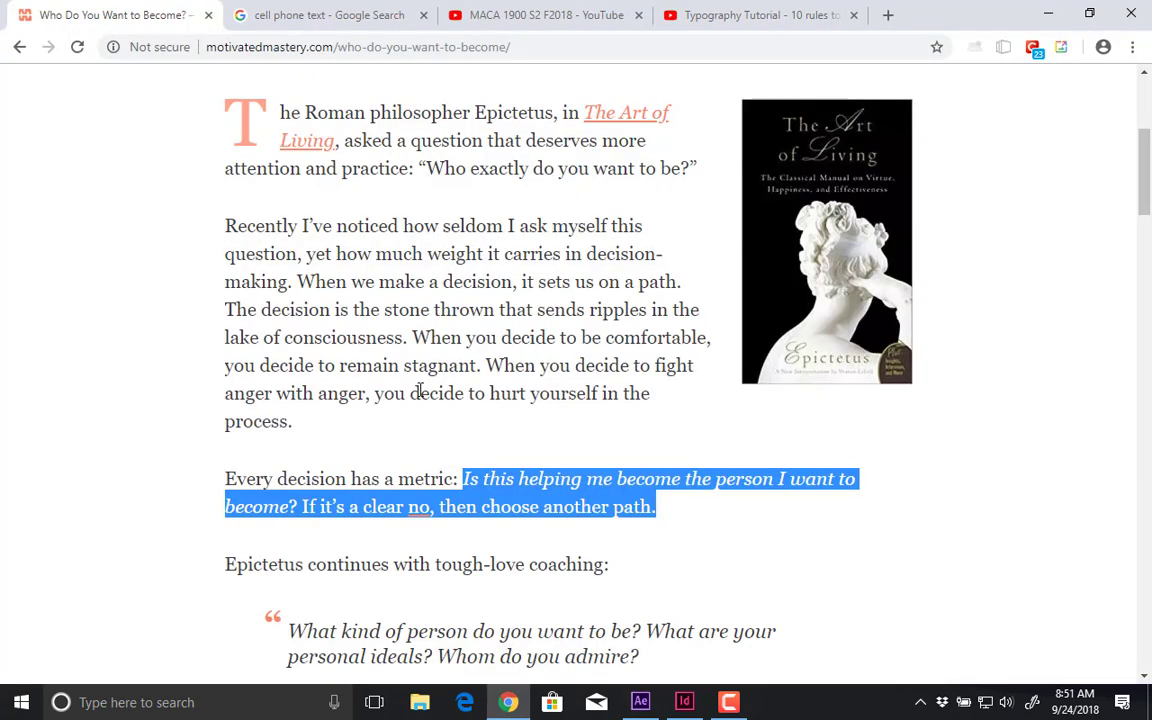
- Highlight 'Is this helping me become the person I want to' in the article
scroll(521, 489, down, 1)
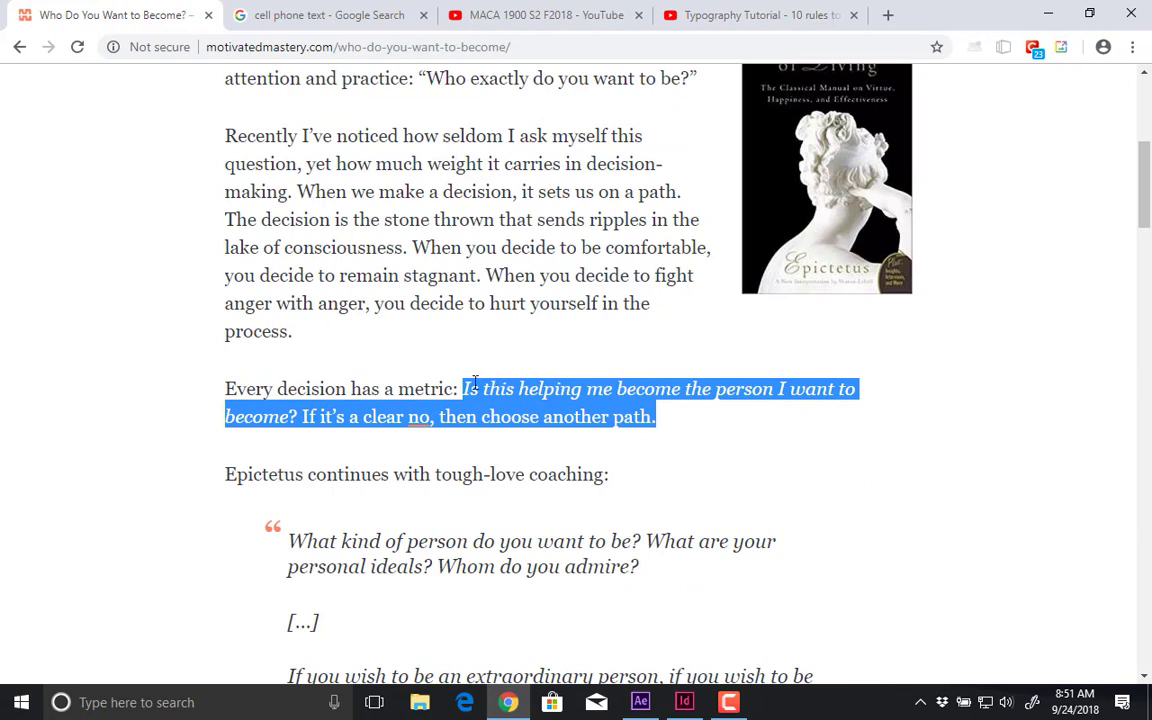
drag(462, 388, 856, 389)
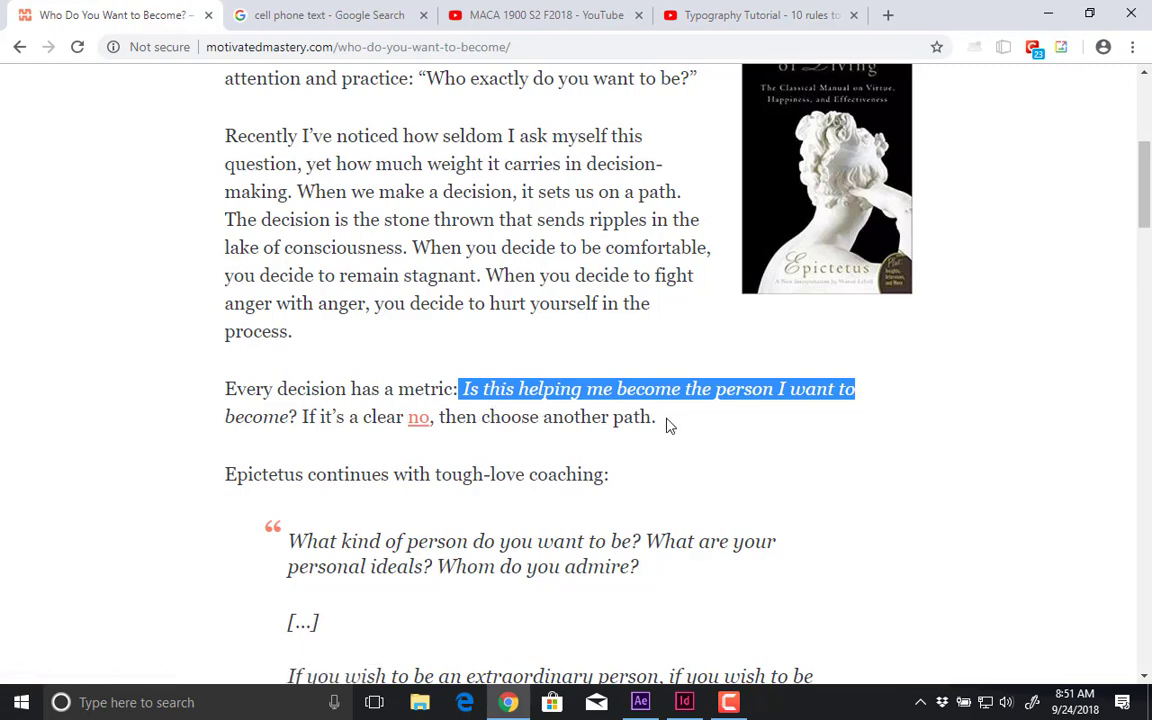
key(alt+Tab)
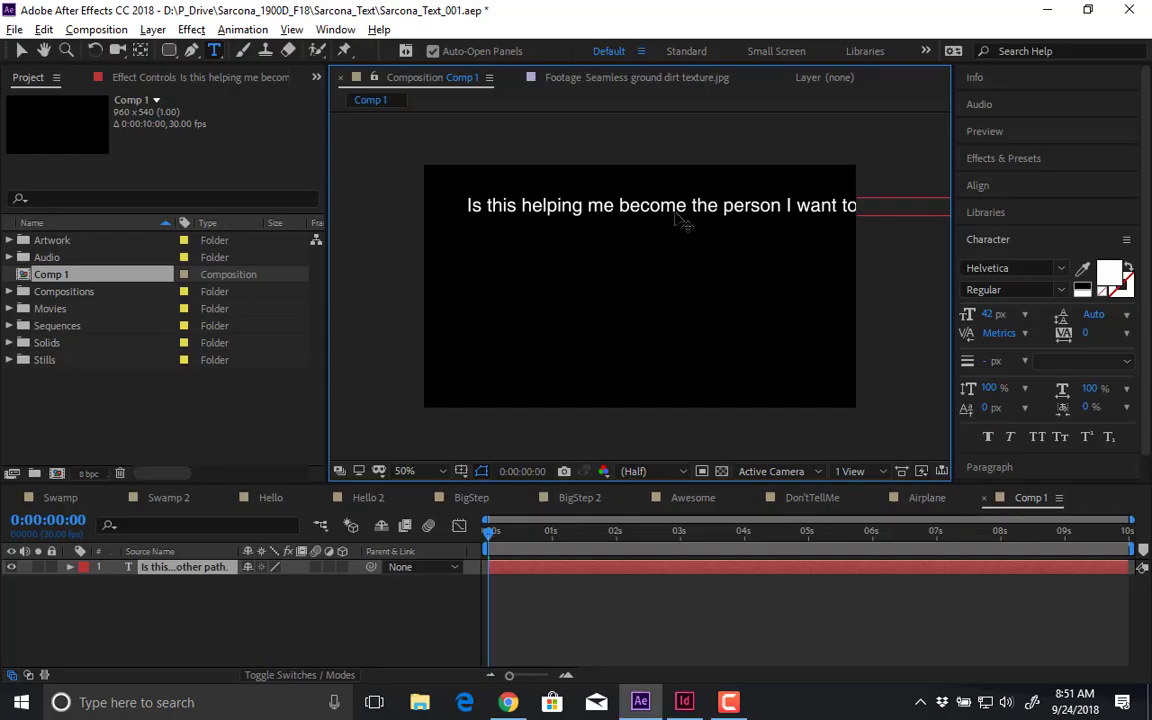
- Left-align the quote's two lines and move the text to the left of the comp
drag(683, 213, 652, 210)
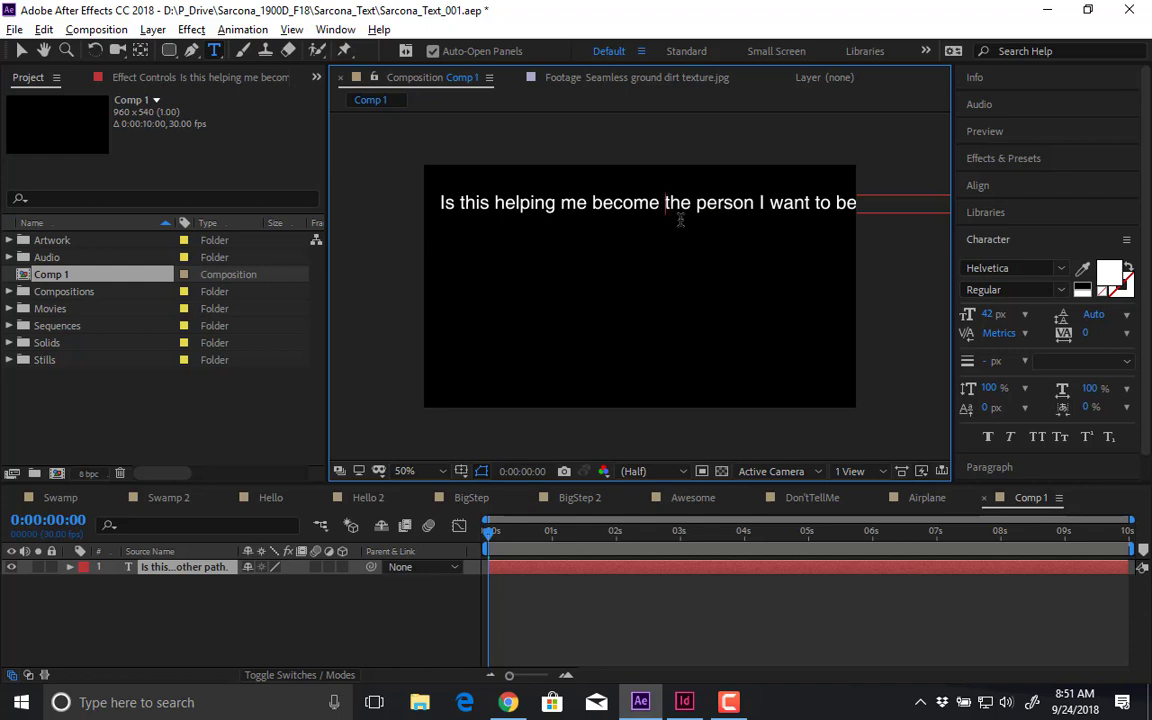
drag(680, 220, 403, 252)
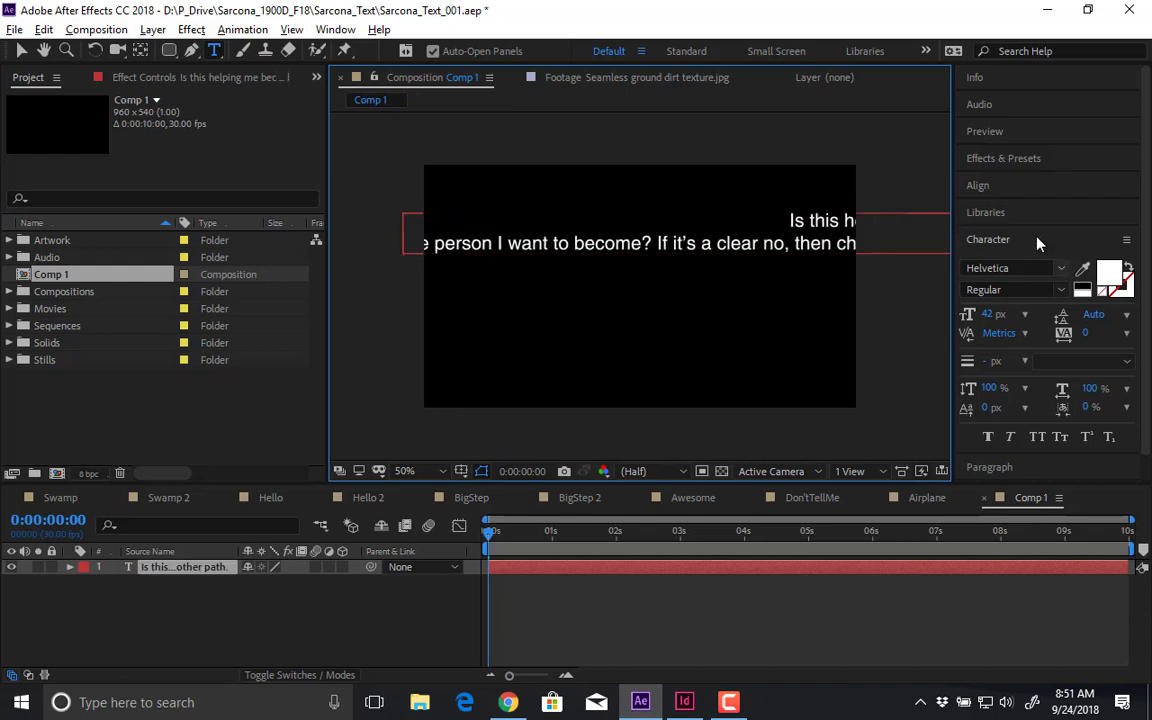
click(1010, 468)
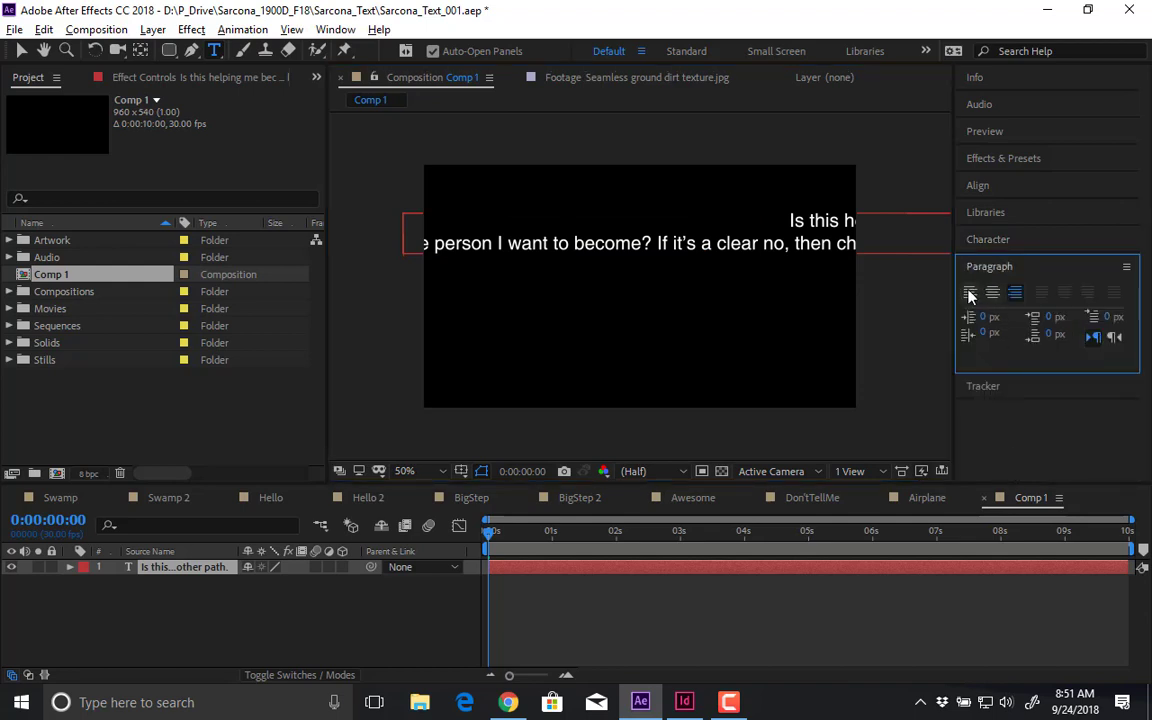
click(969, 292)
drag(830, 230, 470, 211)
click(660, 205)
click(648, 206)
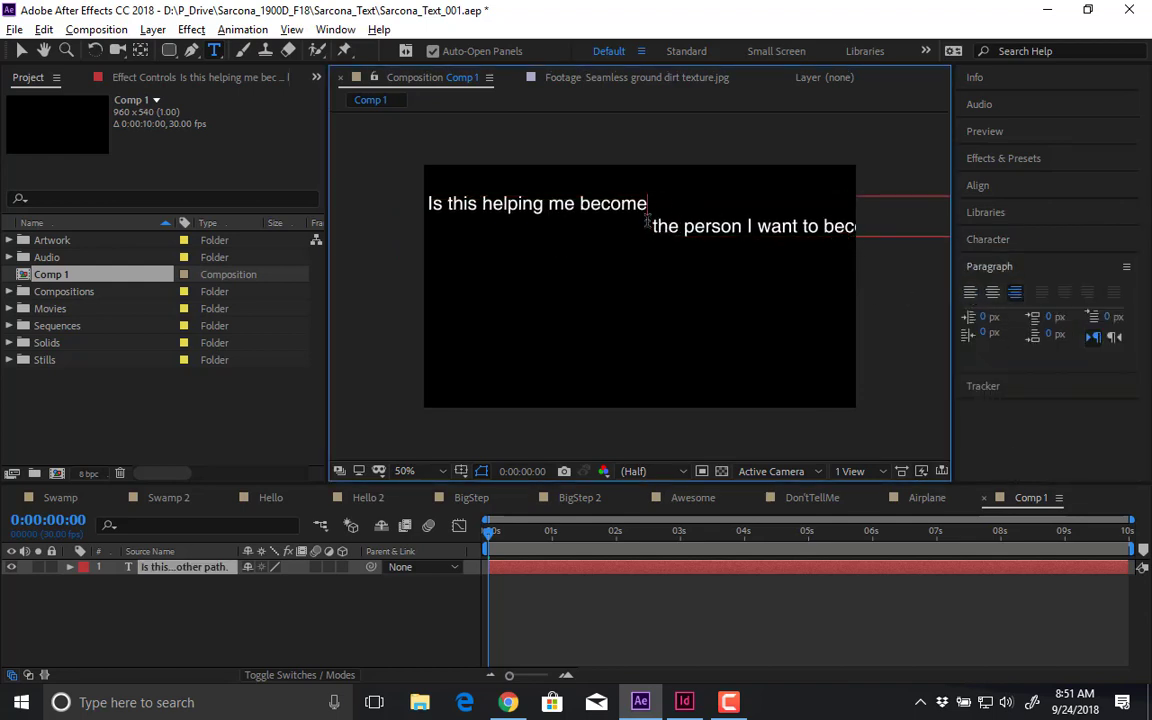
key(ctrl+a)
click(968, 292)
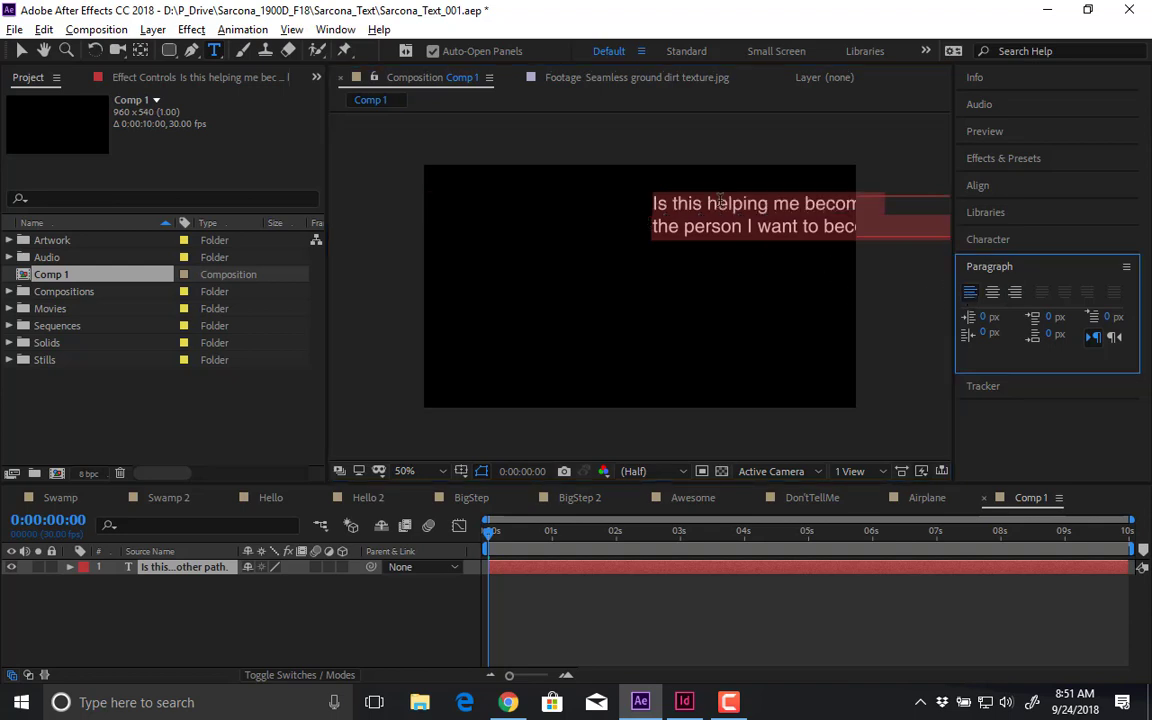
drag(630, 232, 431, 227)
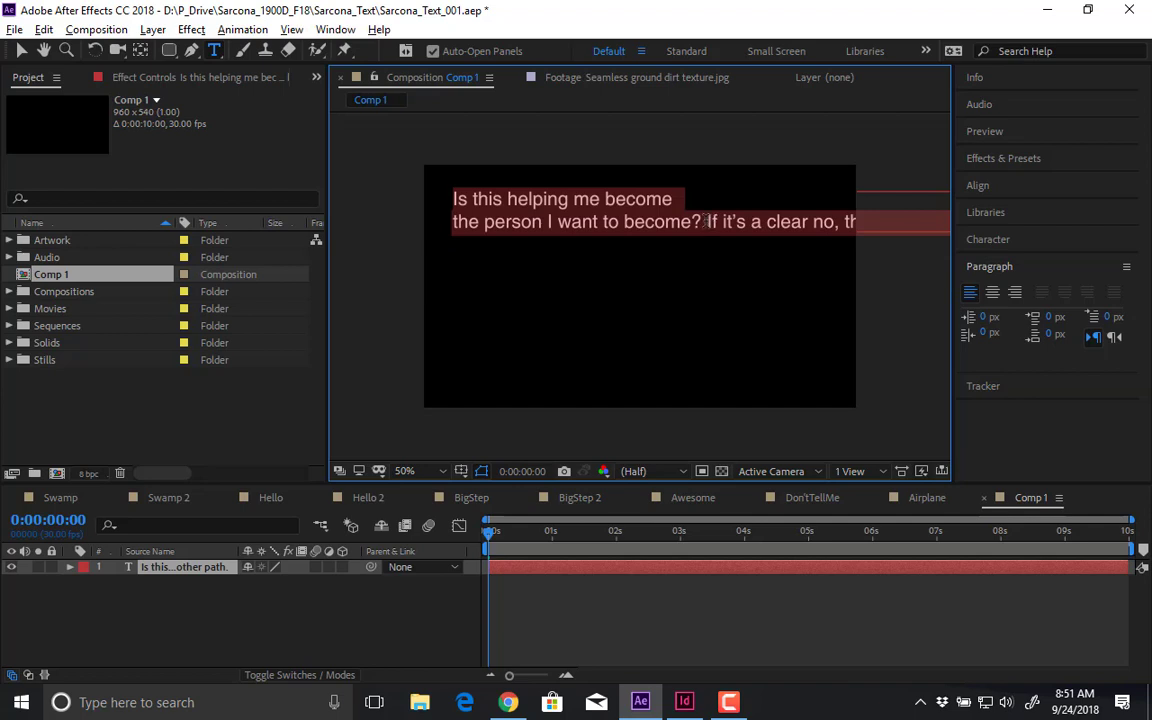
- Cut the 'If it's a clear no…' sentence out and start a new text layer lower down
click(706, 221)
key(shift+End)
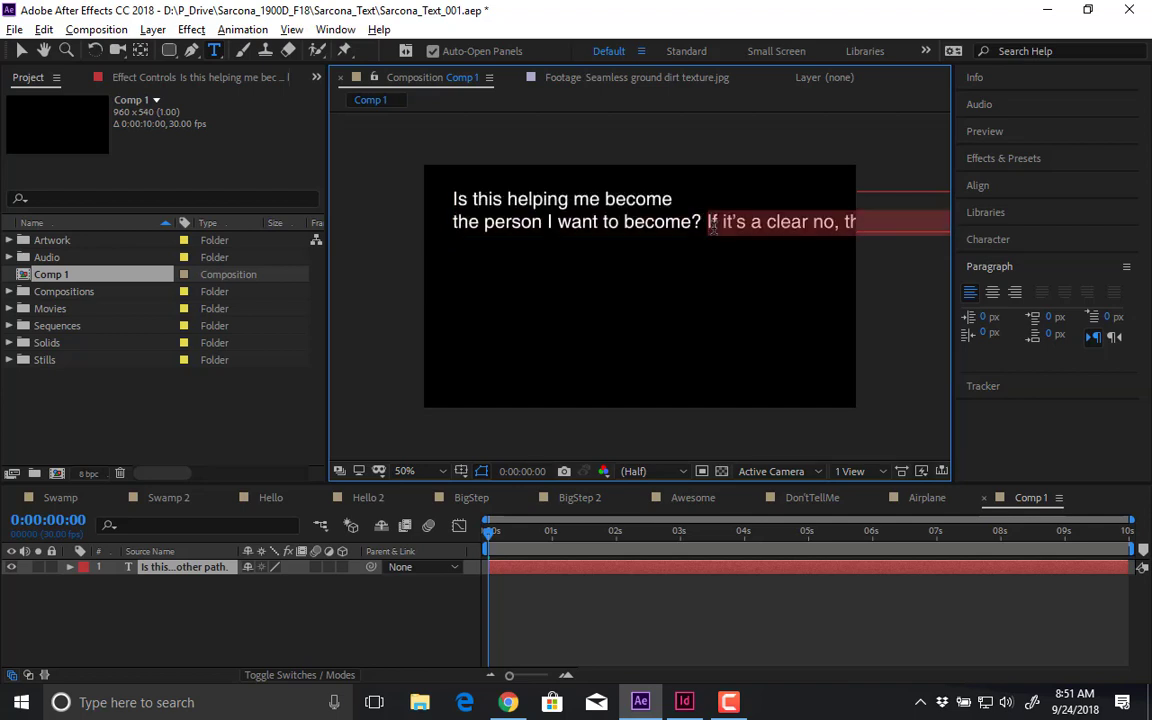
key(ctrl+x)
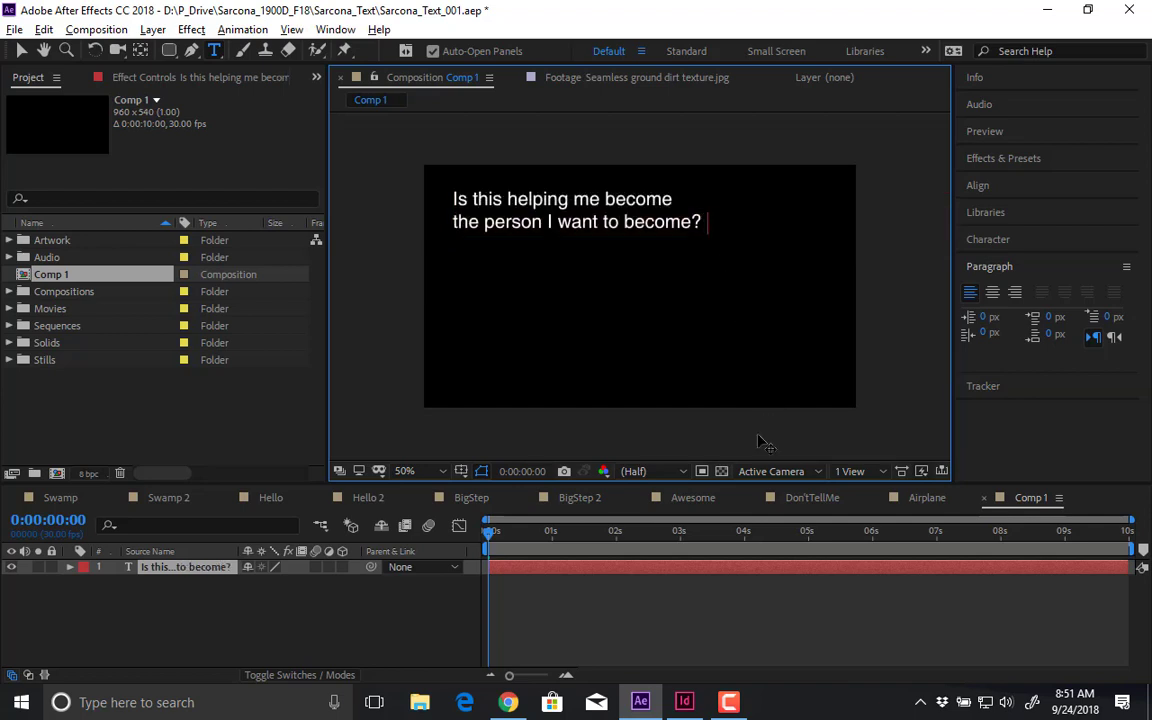
click(610, 301)
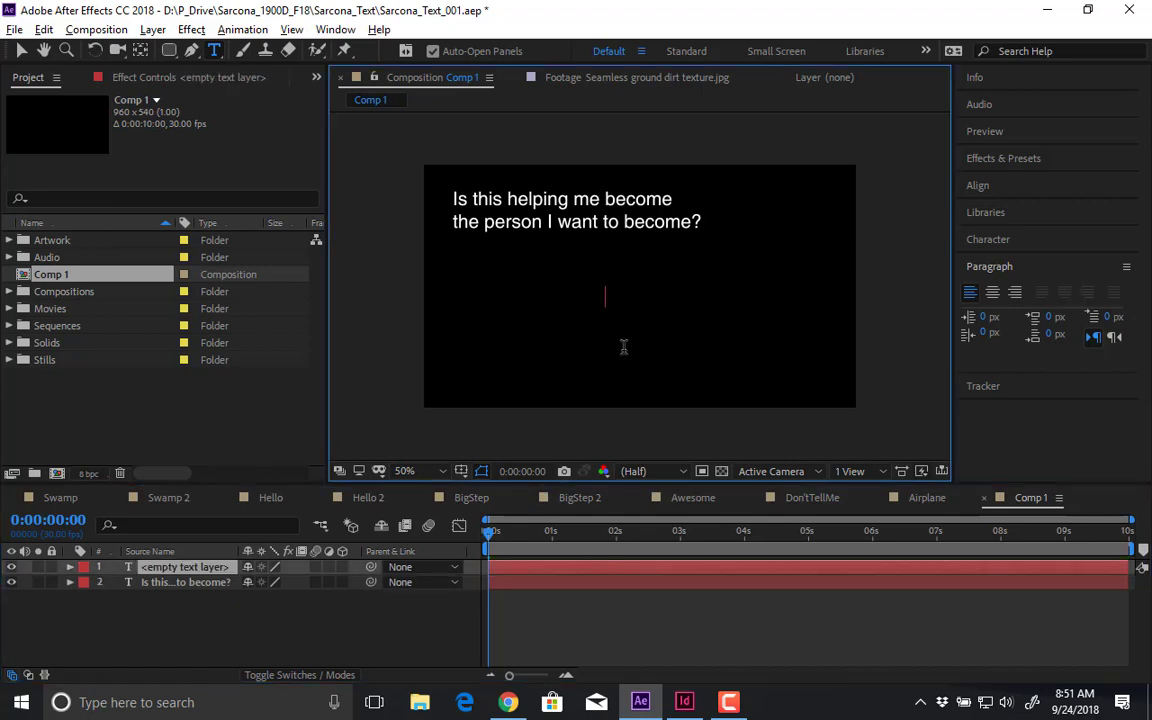
- Paste 'If it's a clear no, then choose another path.' into the new layer below the quote
key(ctrl+v)
drag(683, 304, 535, 353)
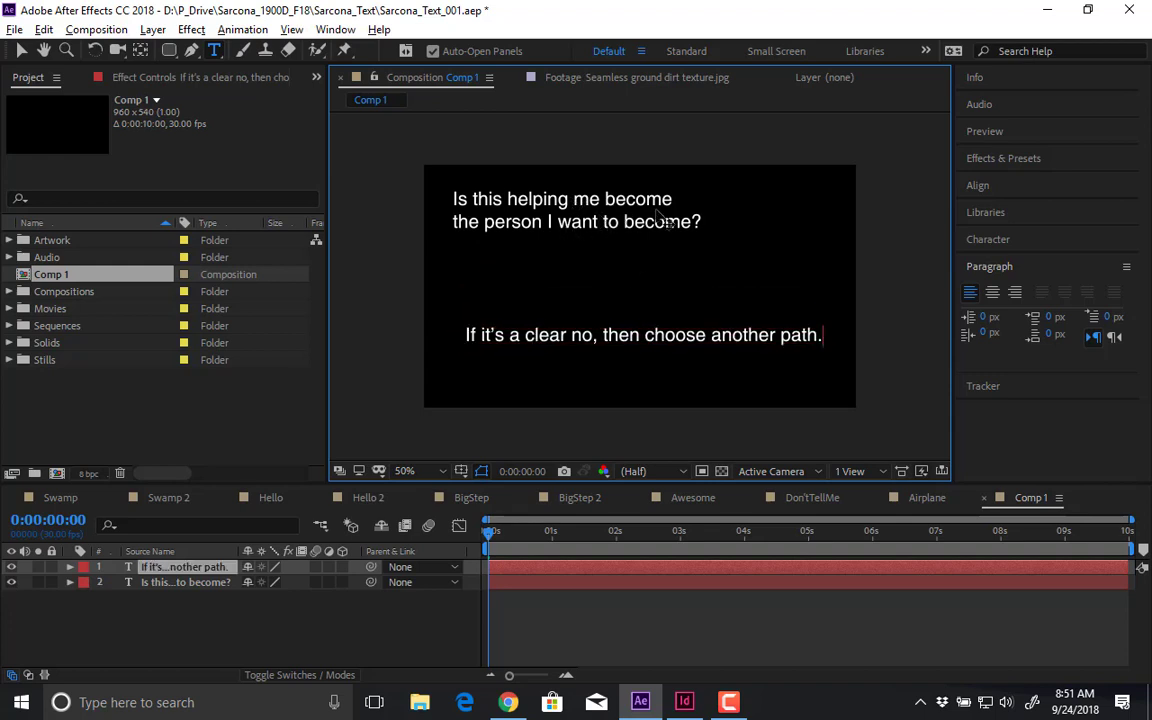
click(230, 582)
- Rebreak the first quote so its first line ends at 'the' and the second starts with 'person'
click(645, 221)
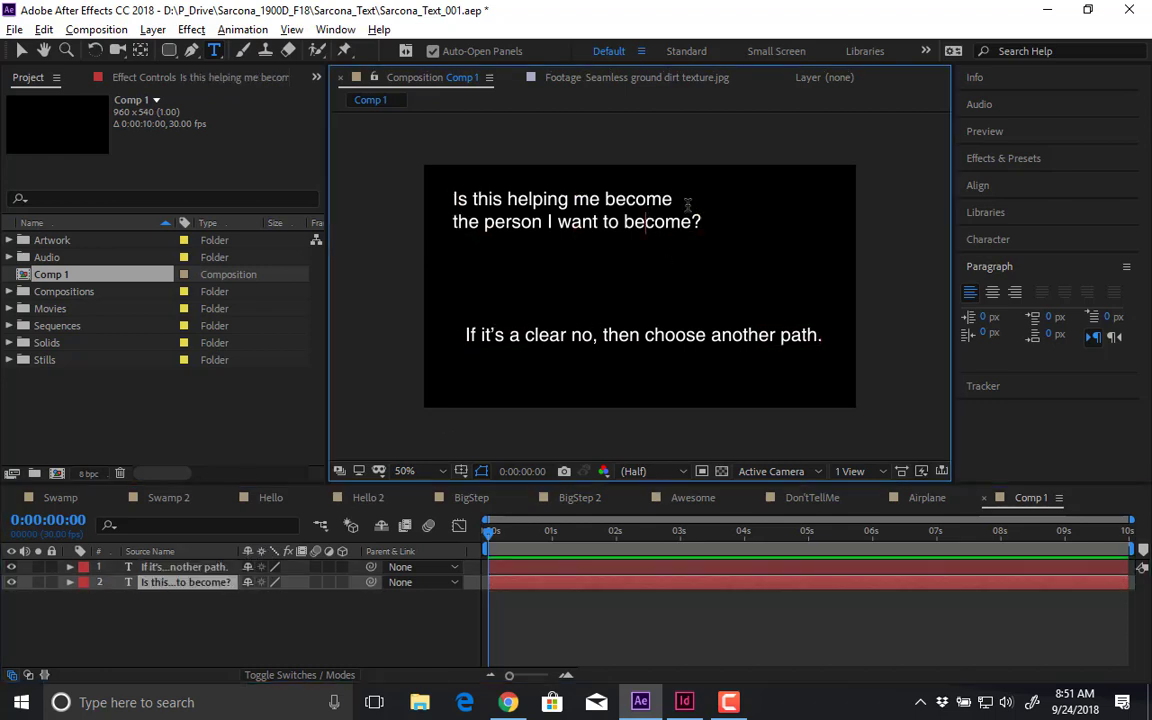
key(Home)
key(Delete)
text(t)
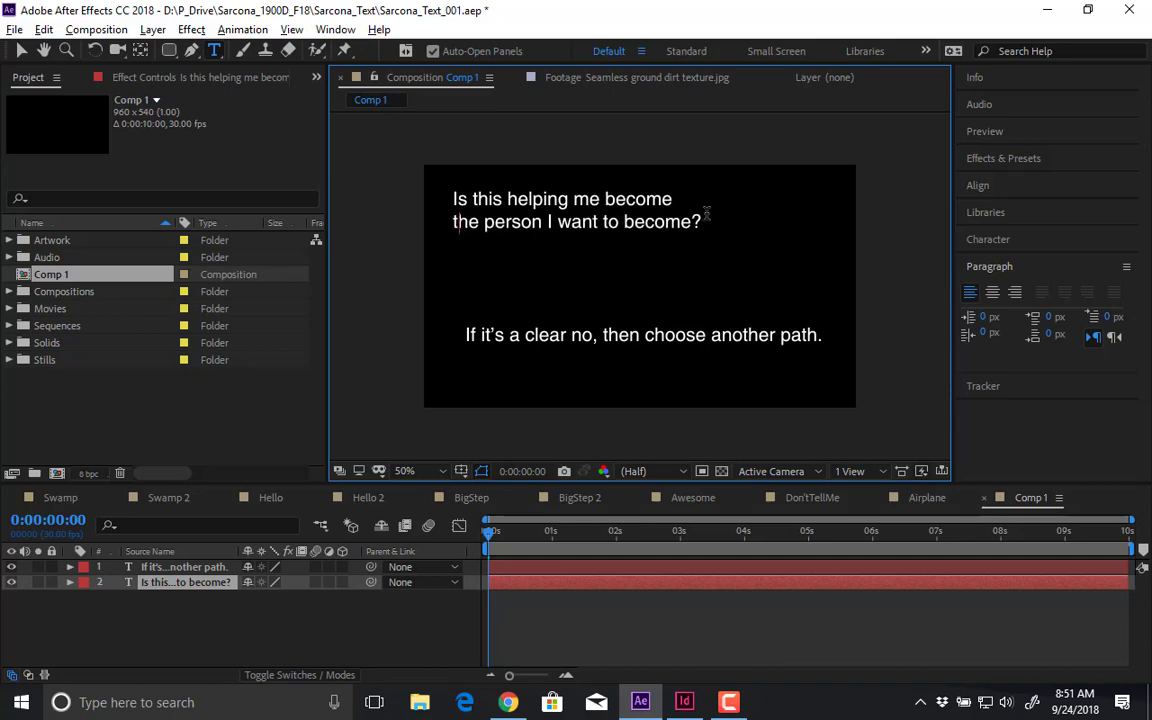
key(BackSpace)
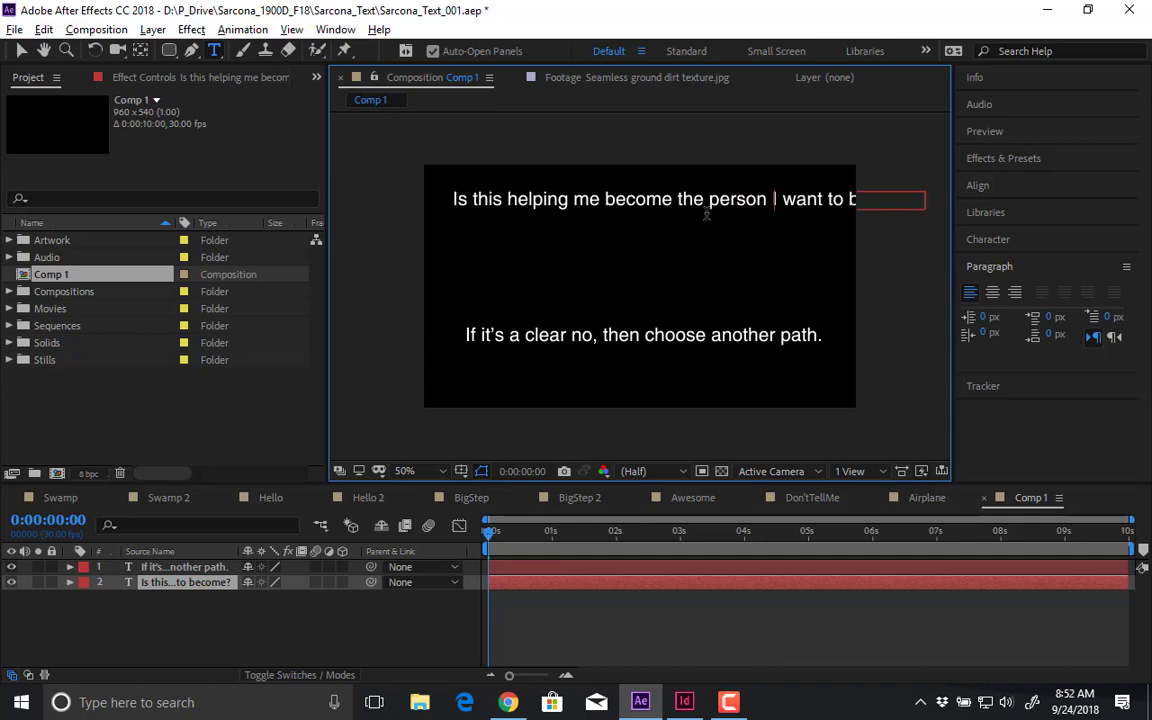
key(Return)
key(BackSpace)
key(Return)
key(Delete)
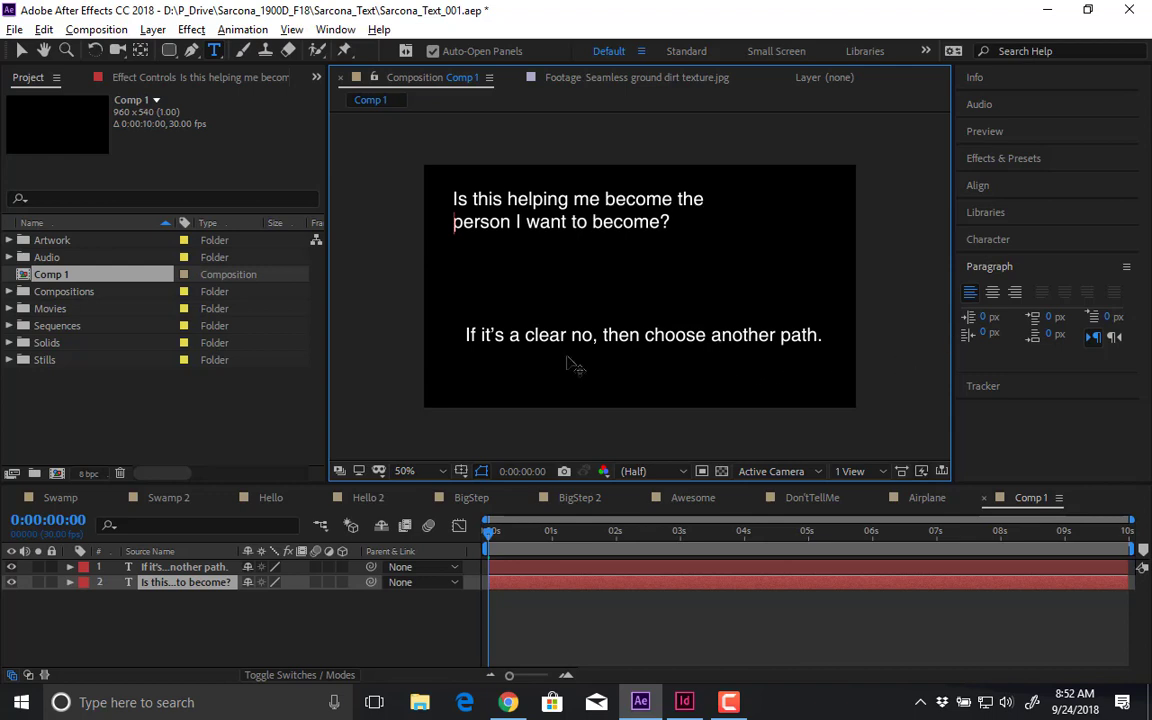
- Select both quote layers and try HP Simplified, Gill Sans MT and Franklin Gothic Demi Cond
shift+click(172, 567)
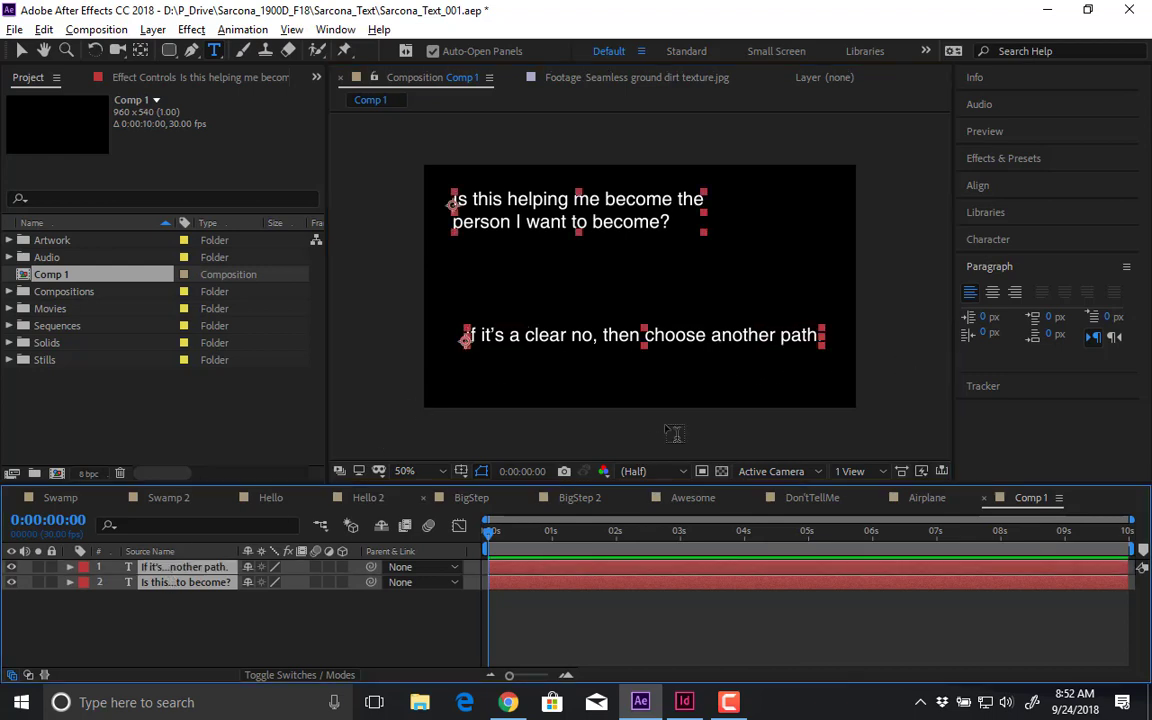
click(1012, 241)
click(980, 268)
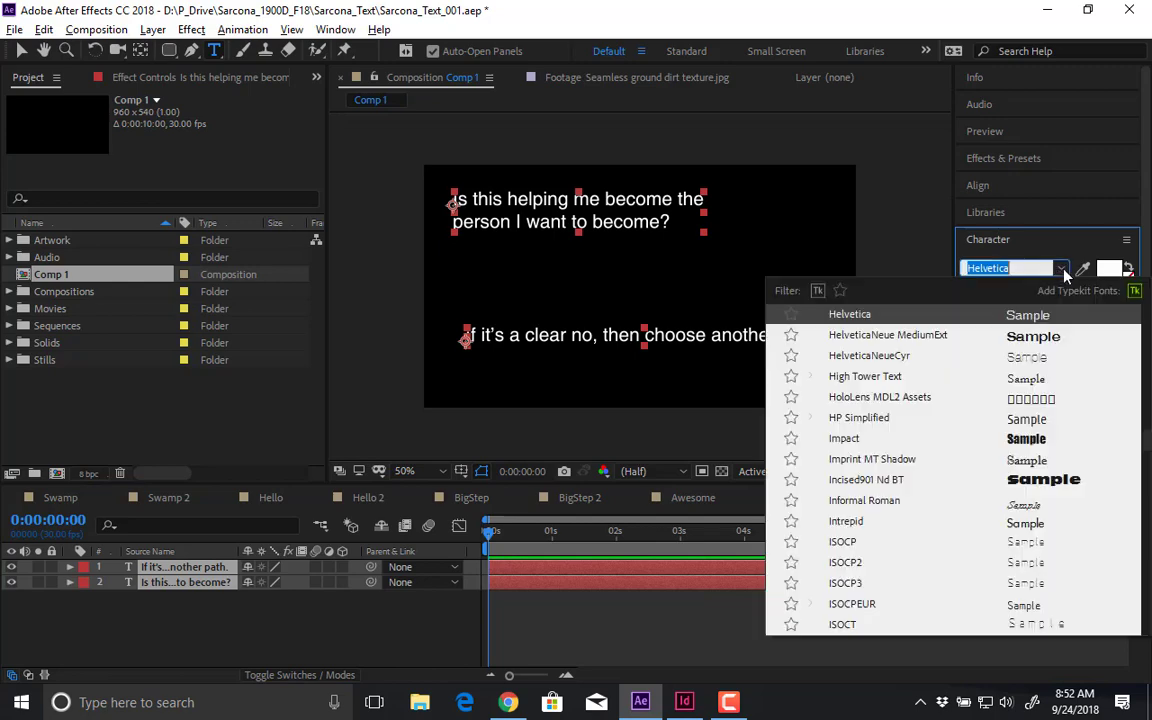
click(1001, 422)
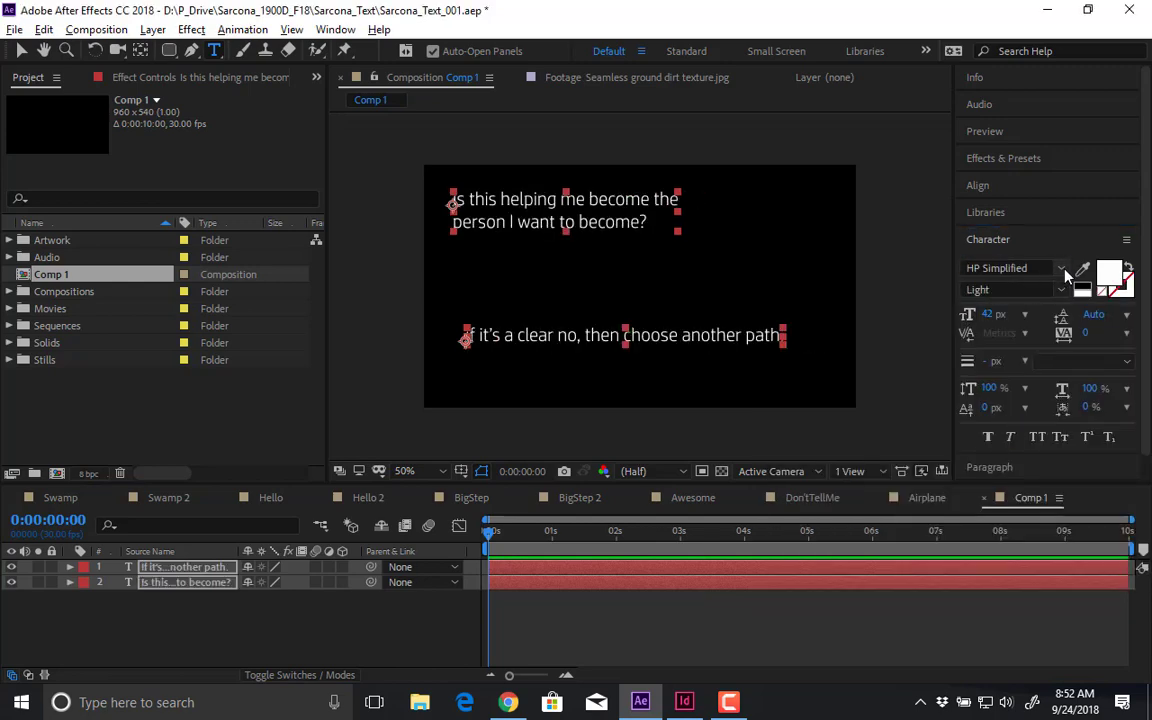
click(1000, 268)
scroll(915, 462, up, 5)
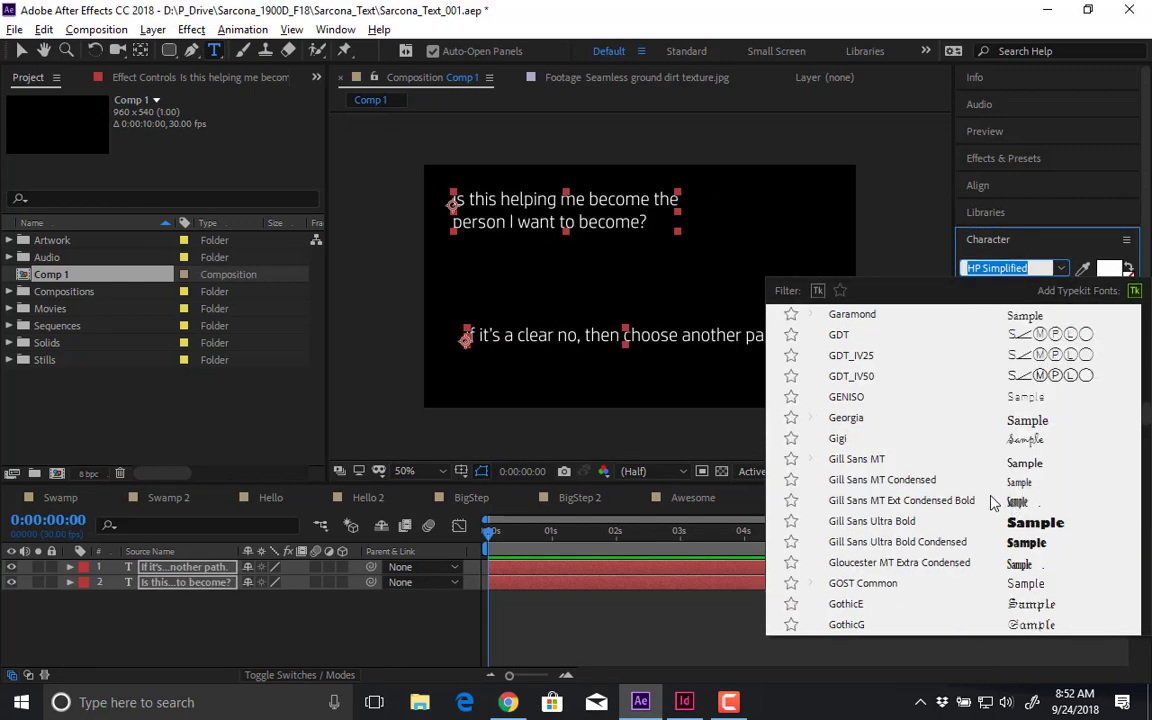
click(990, 463)
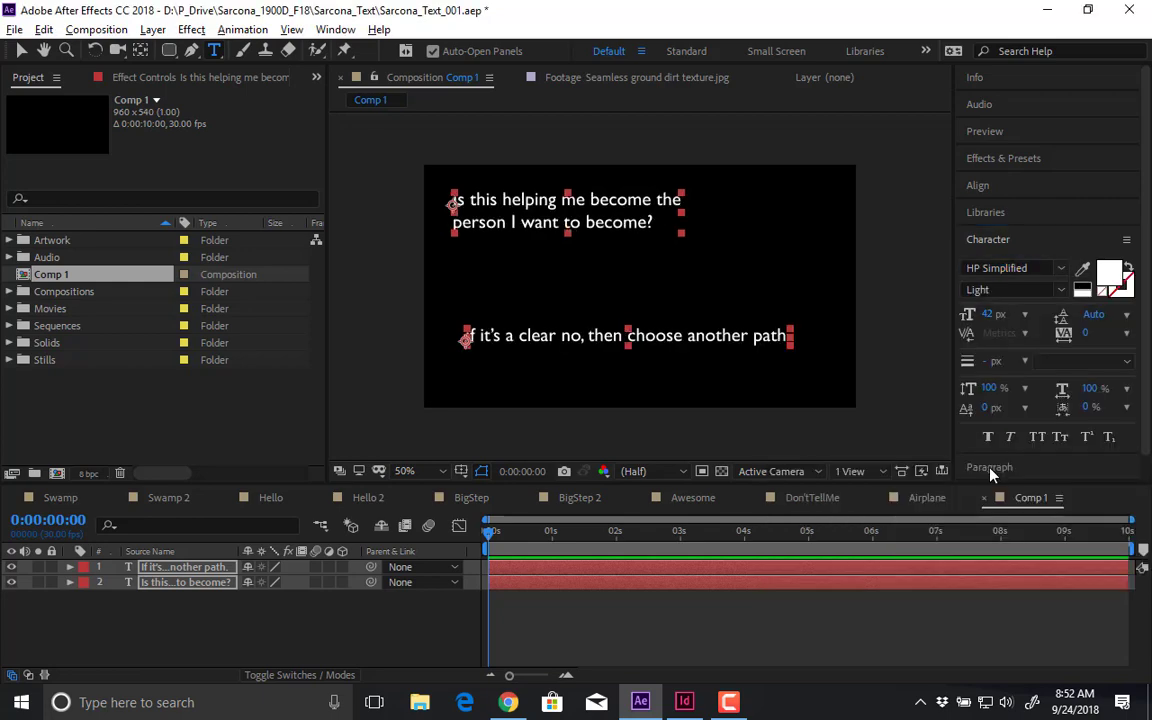
click(1045, 268)
scroll(965, 372, up, 6)
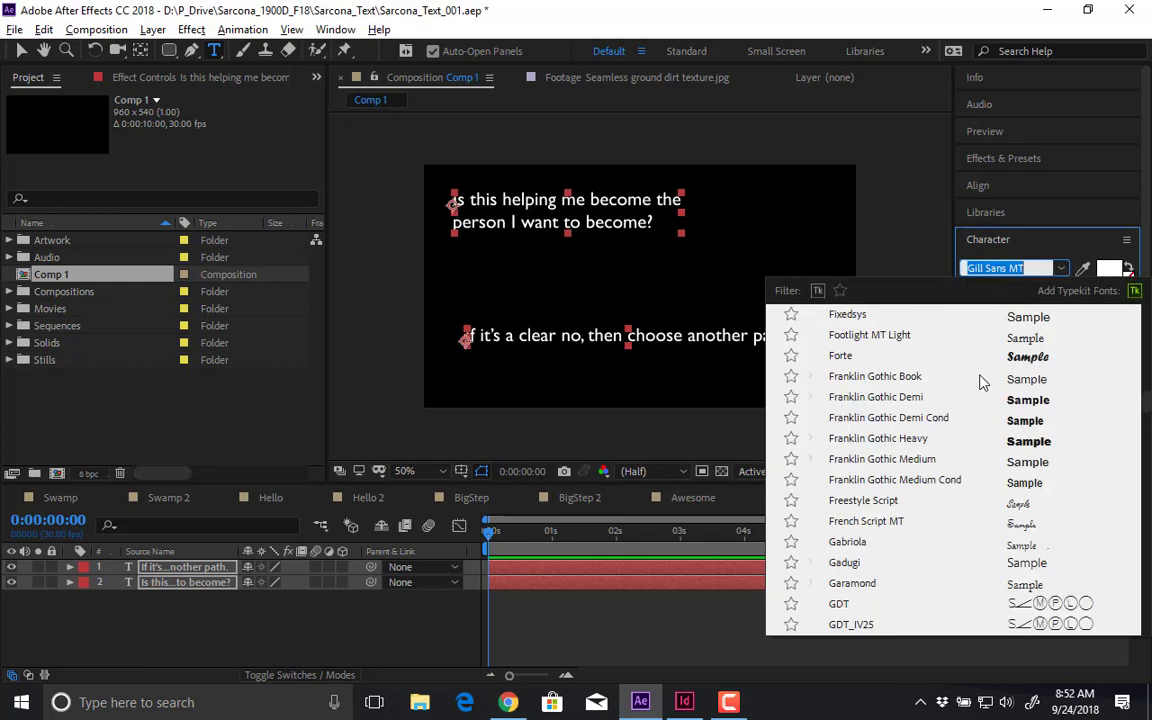
click(955, 418)
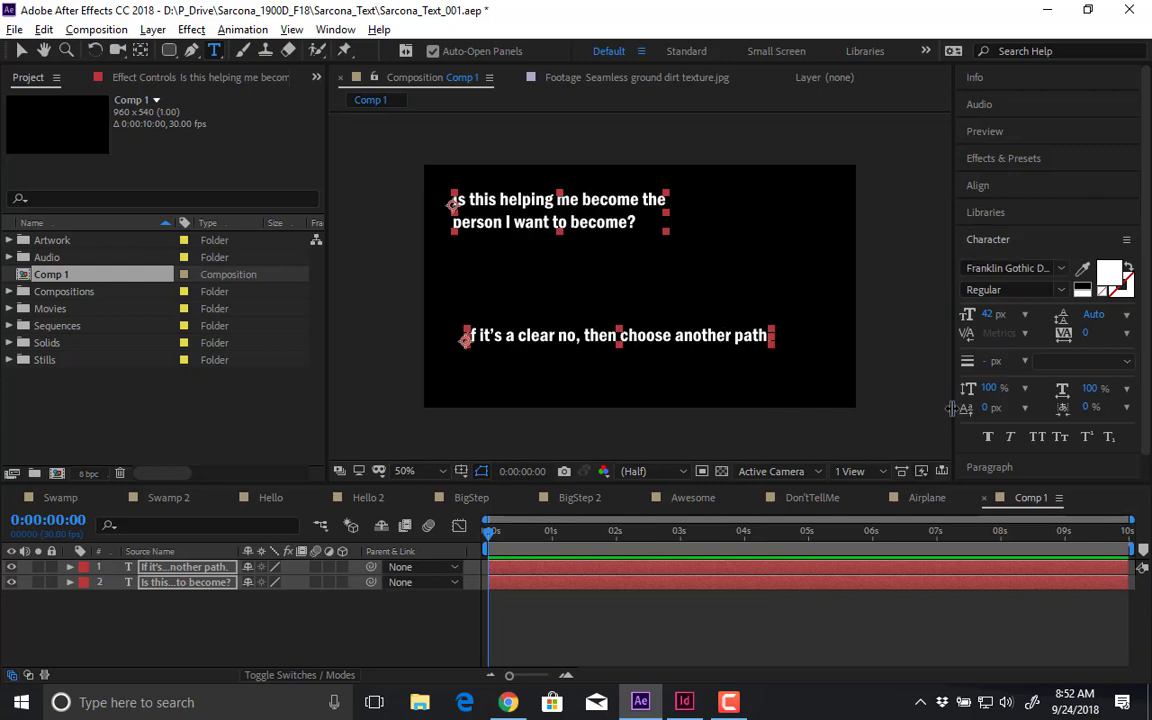
click(1045, 268)
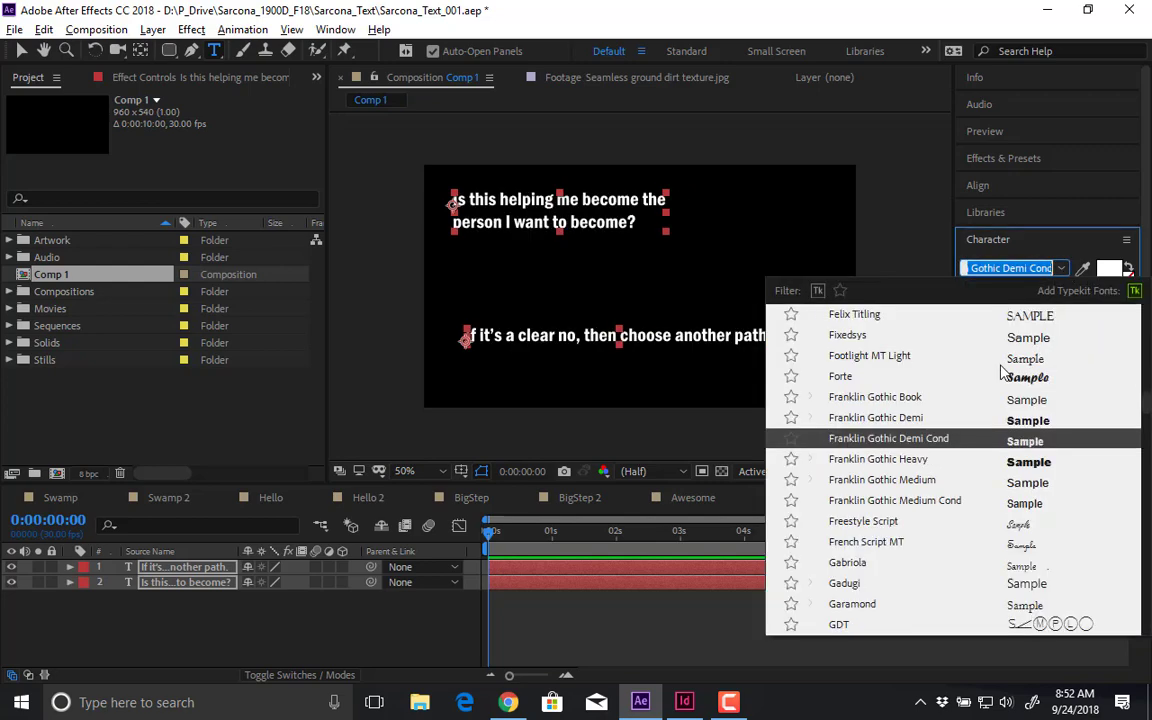
scroll(1003, 373, up, 10)
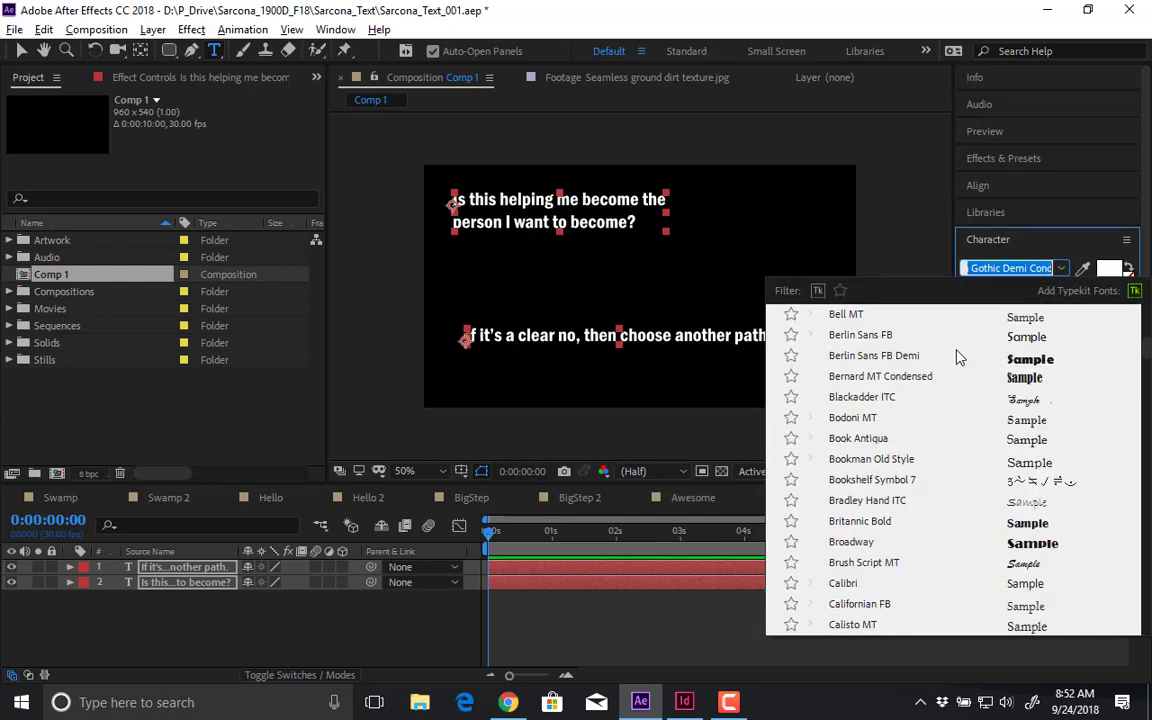
key(Escape)
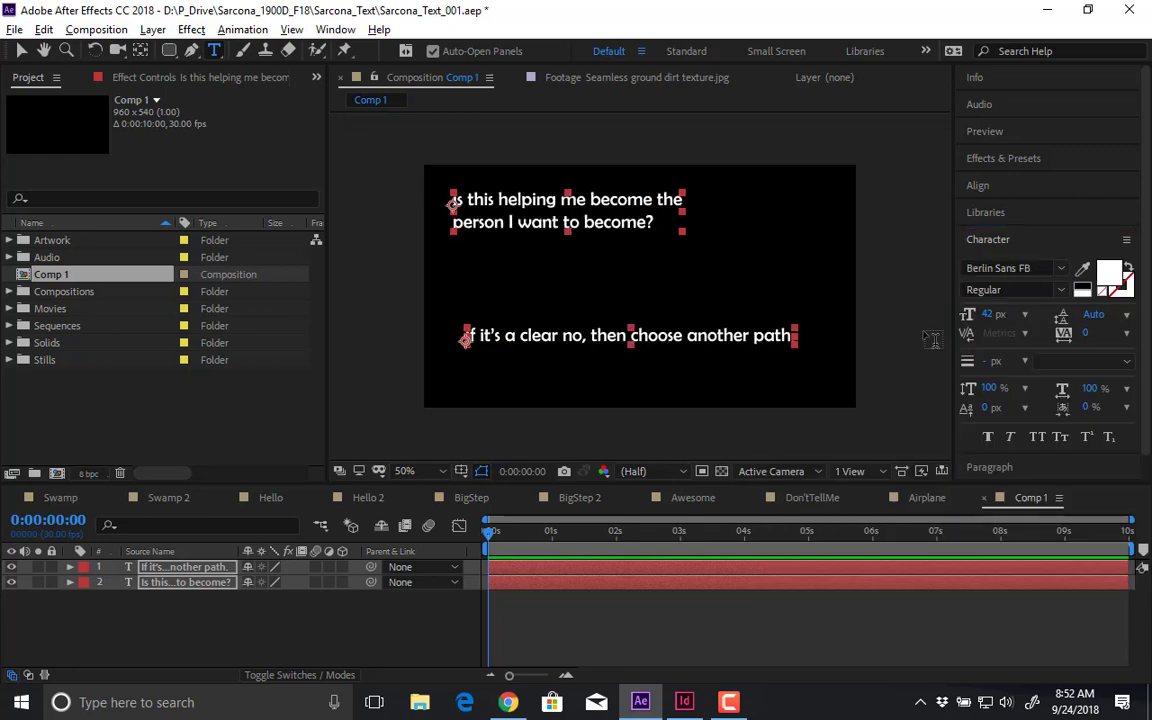
- Search 'Helv' in the font list to set both quotes in Helvetica, then check the result
click(1061, 269)
scroll(1037, 345, up, 10)
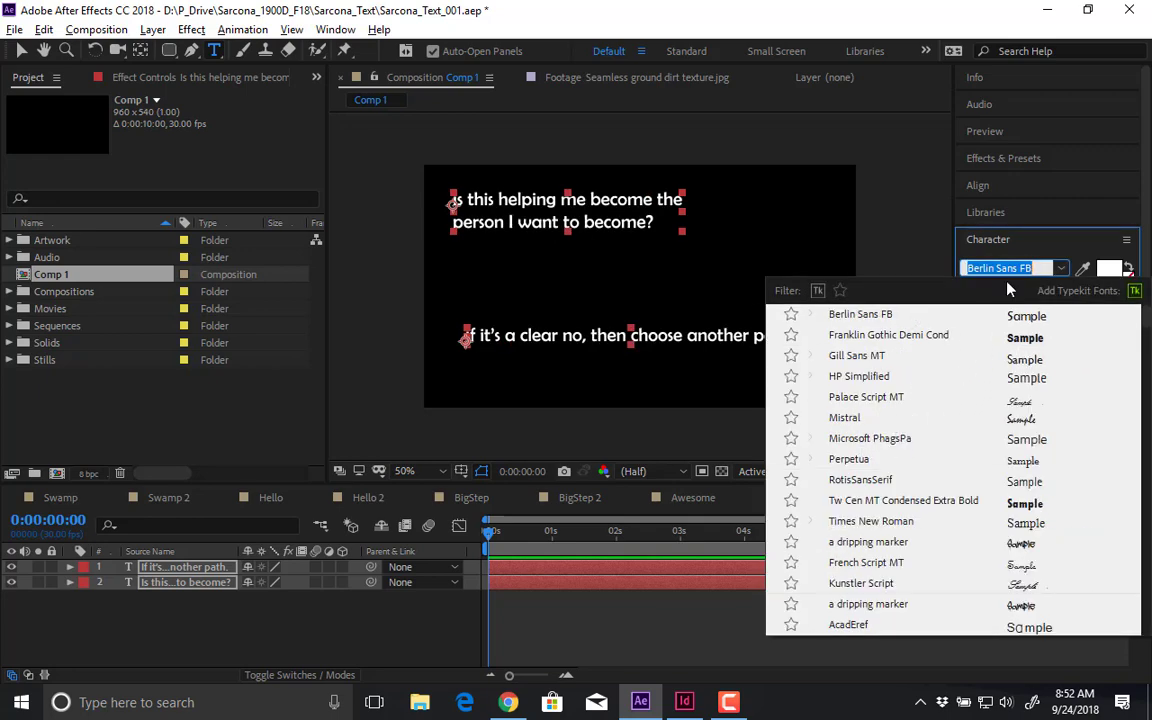
text(Helv)
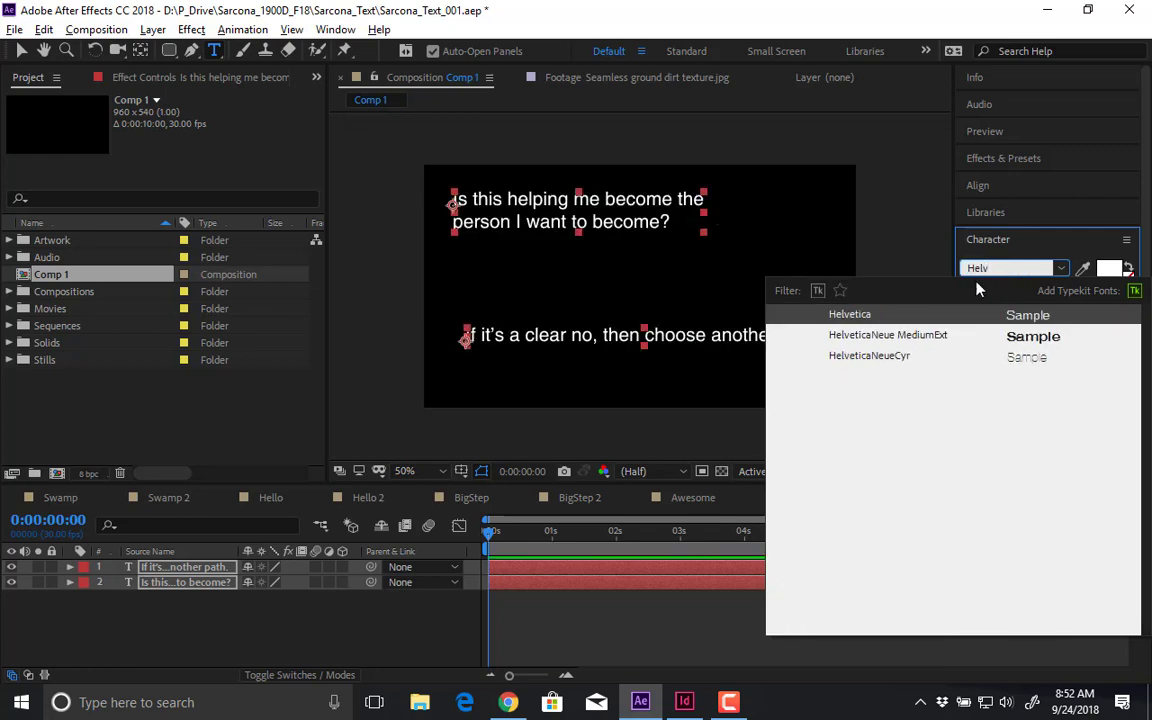
key(Escape)
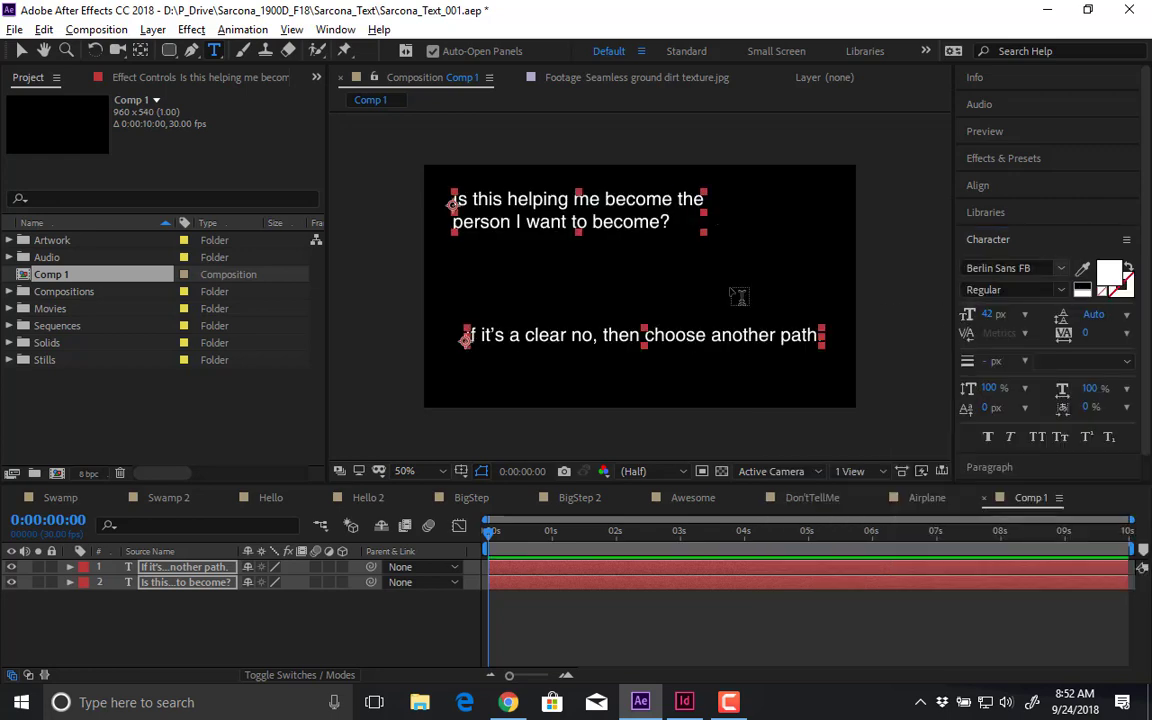
click(172, 603)
click(158, 583)
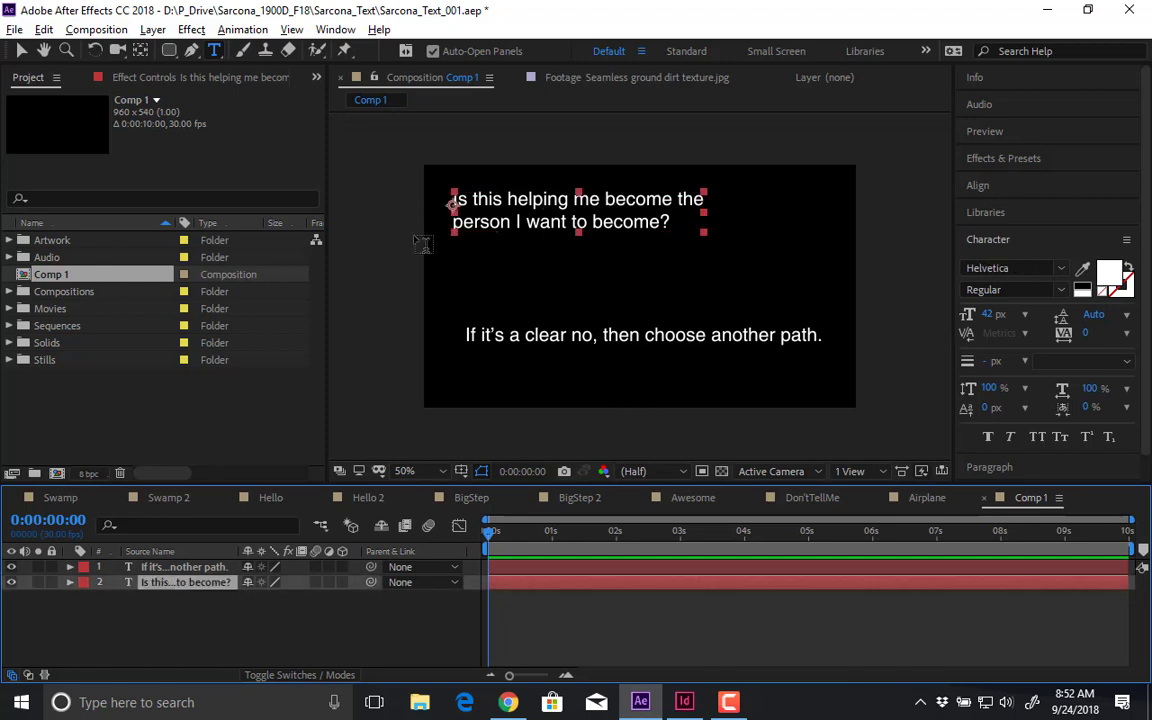
- Nudge the top and bottom quote layers slightly into new positions
click(21, 51)
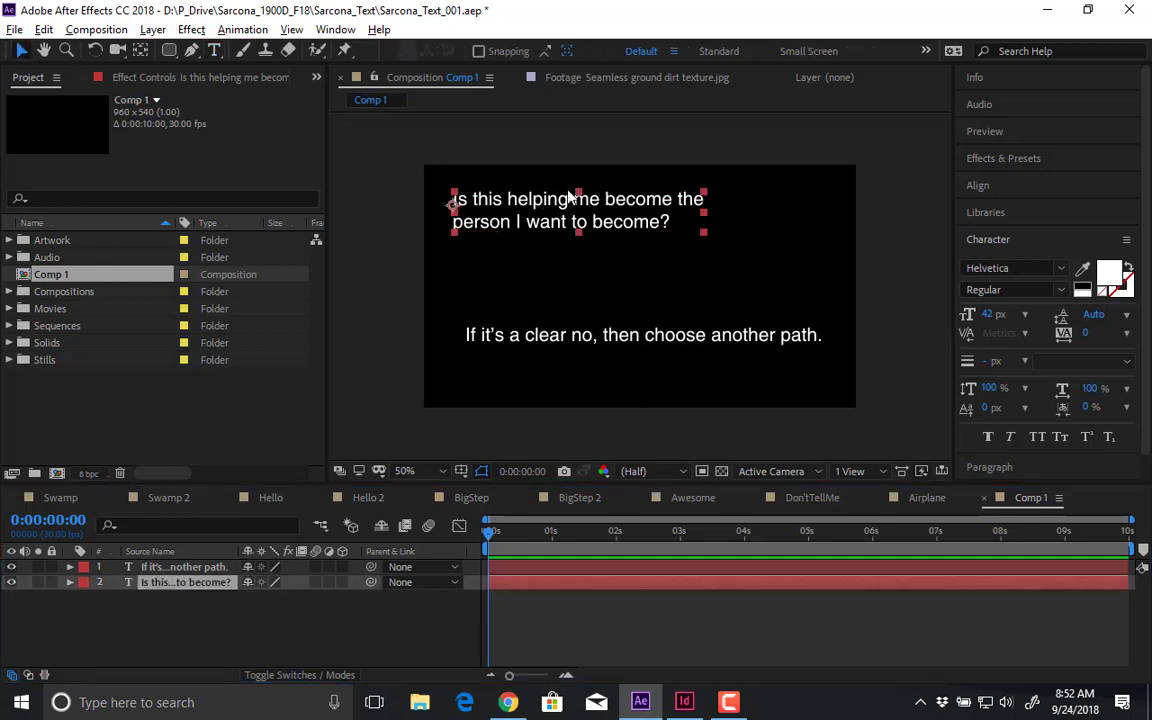
drag(500, 198, 506, 219)
click(545, 340)
drag(544, 339, 546, 340)
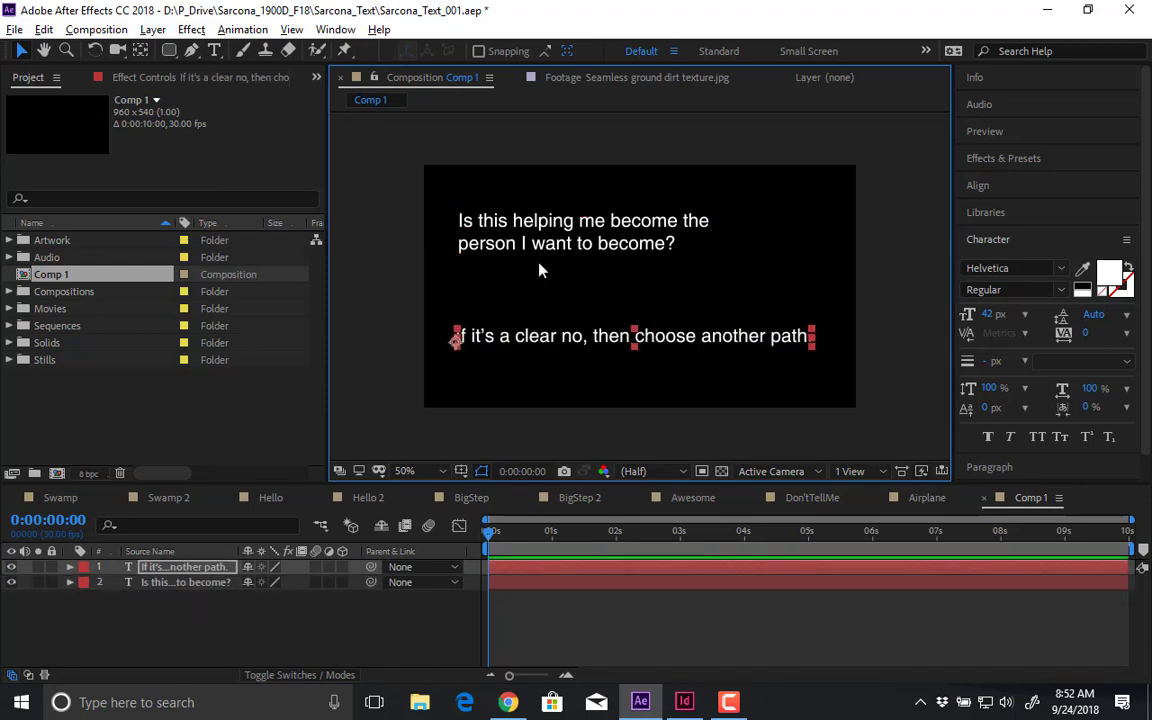
scroll(560, 265, up, 2)
drag(556, 242, 538, 239)
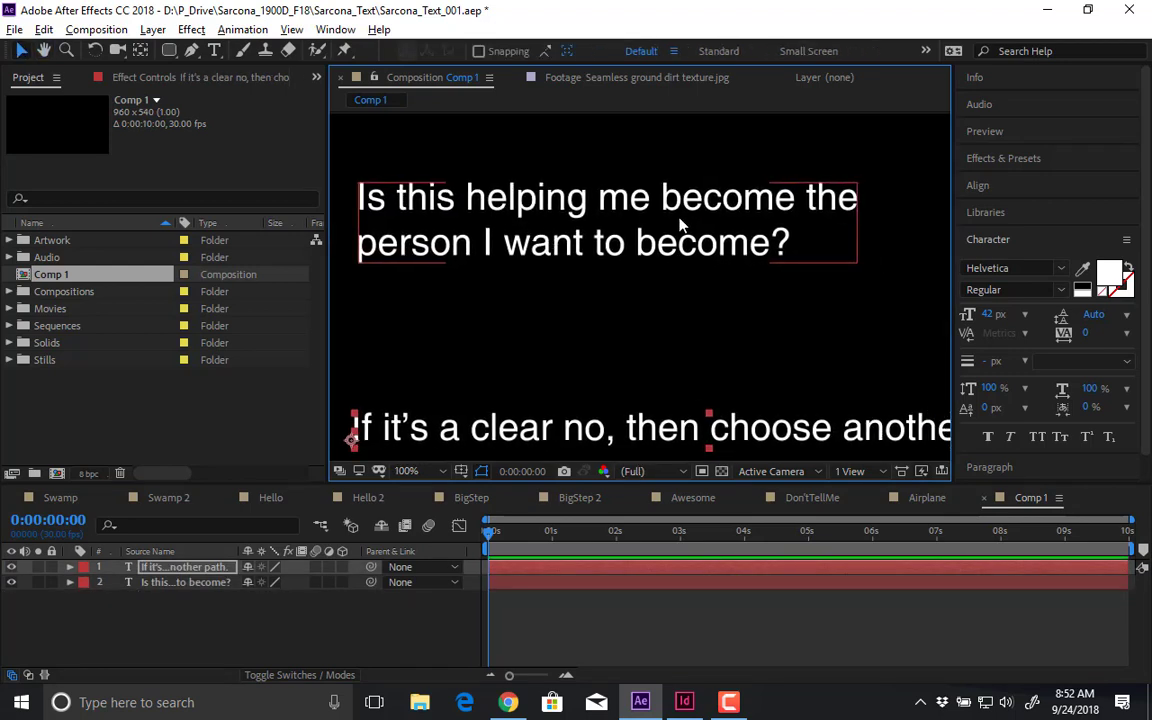
- Set the word 'helping' in the top quote to HelveticaNeue MediumExt
double_click(619, 190)
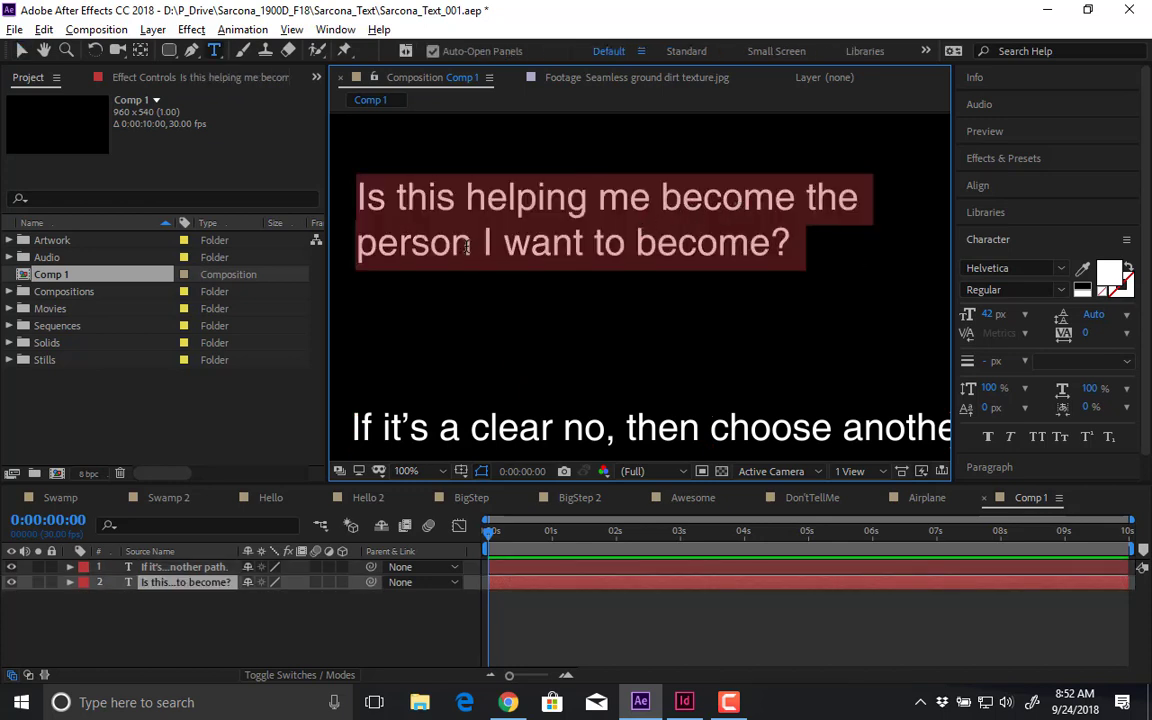
double_click(510, 197)
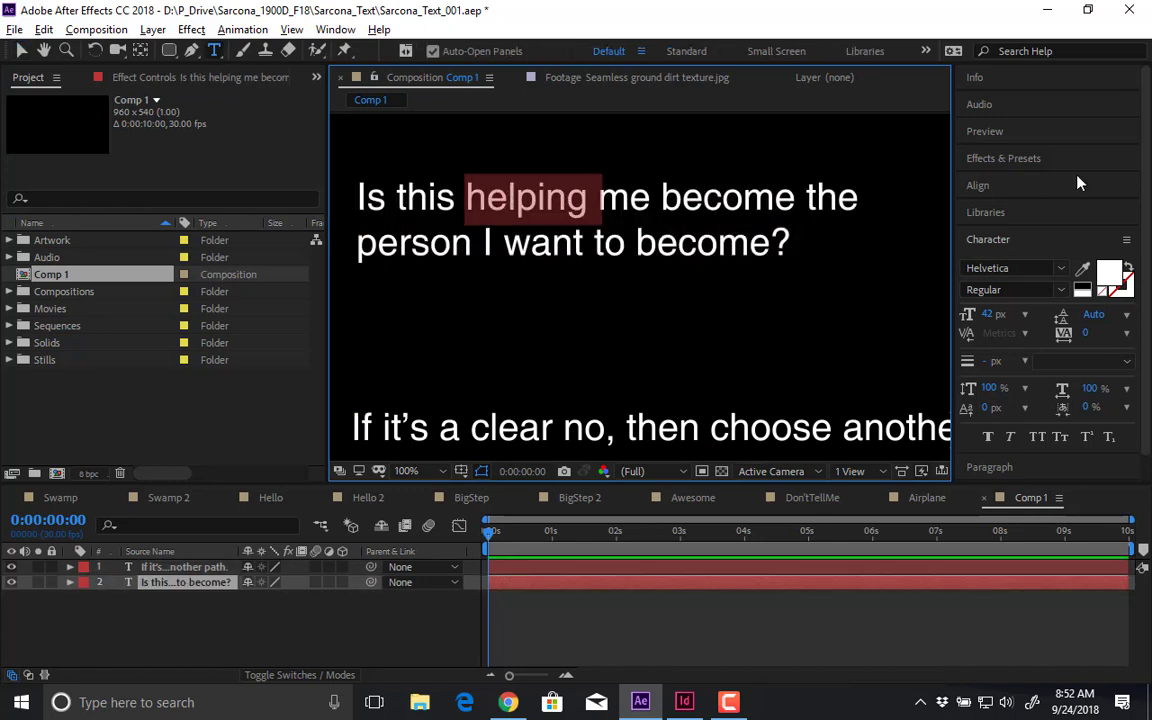
click(1062, 290)
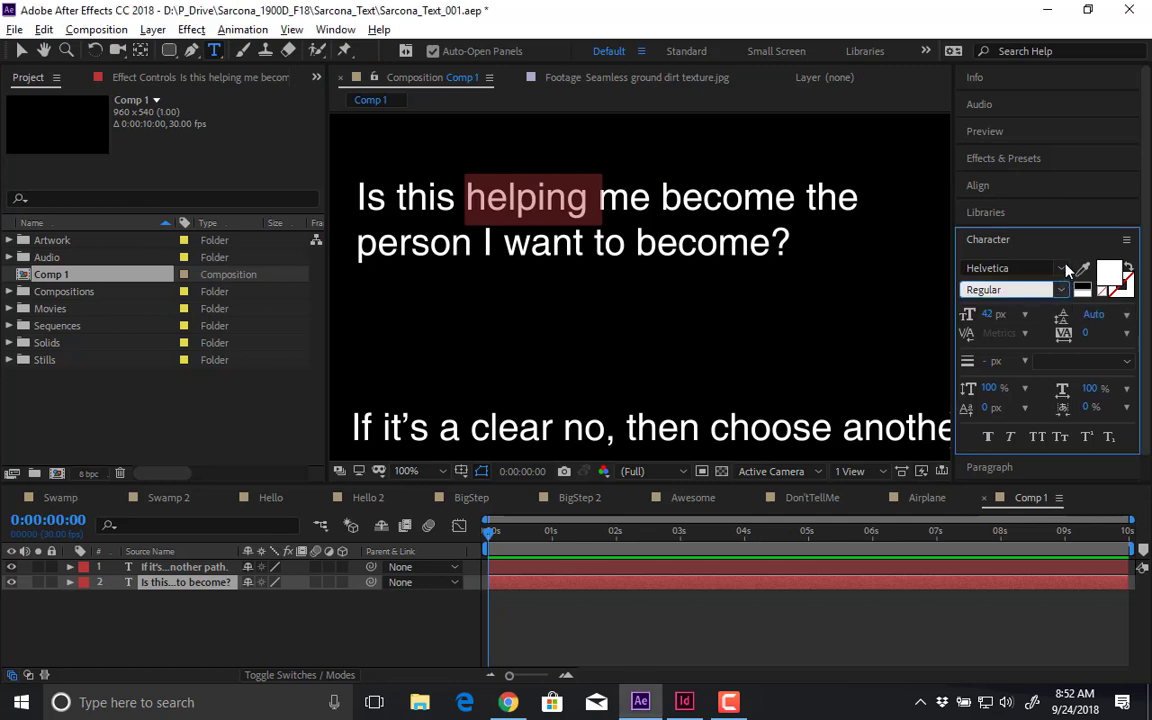
click(1062, 268)
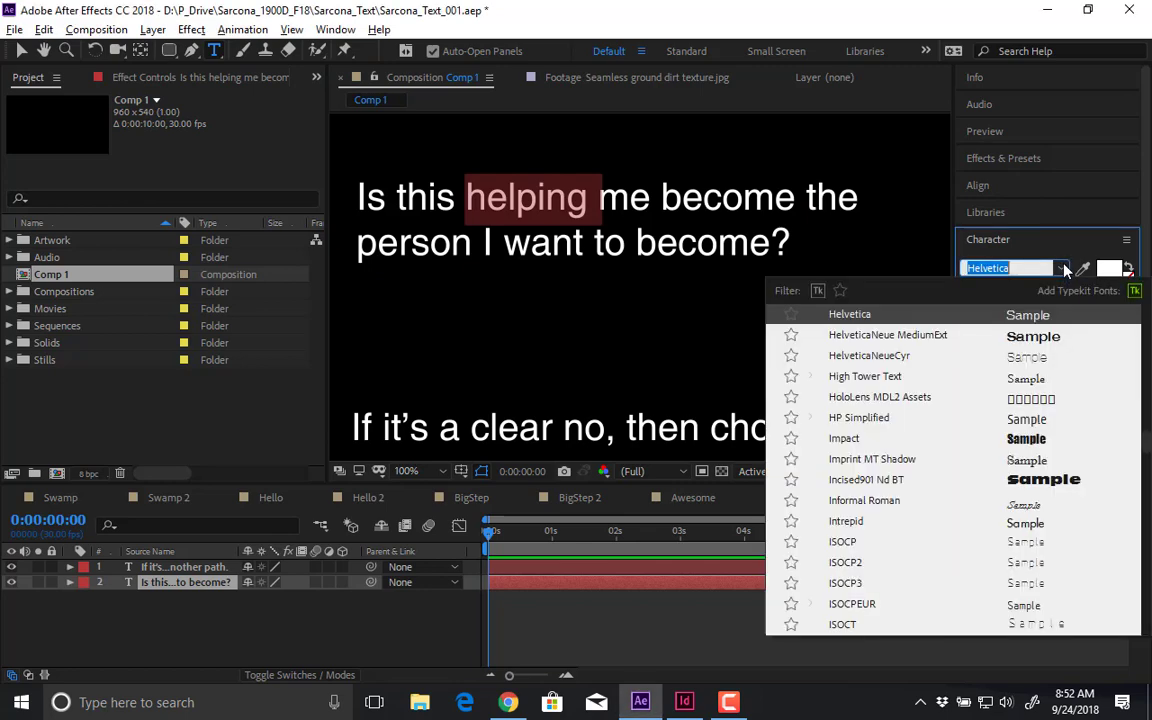
click(920, 337)
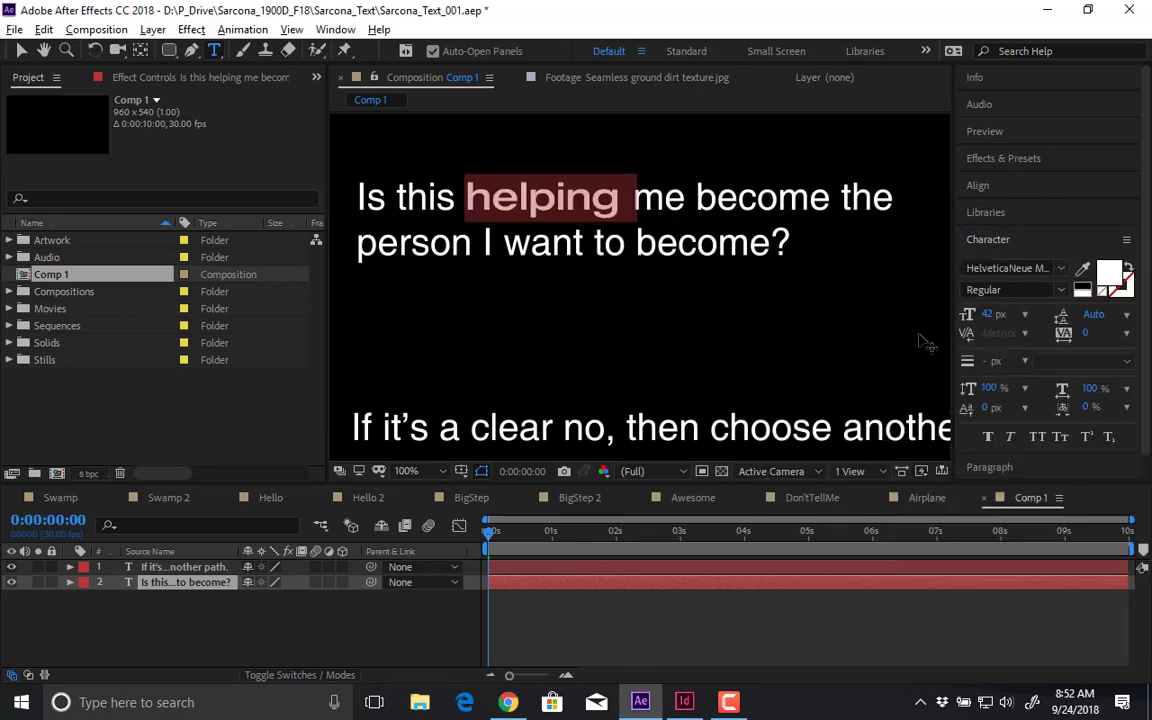
- Give the word 'helping' a blue fill colour
click(1108, 274)
click(170, 77)
mouse_move(170, 77)
mouse_down()
mouse_move(128, 66)
mouse_move(161, 62)
mouse_up()
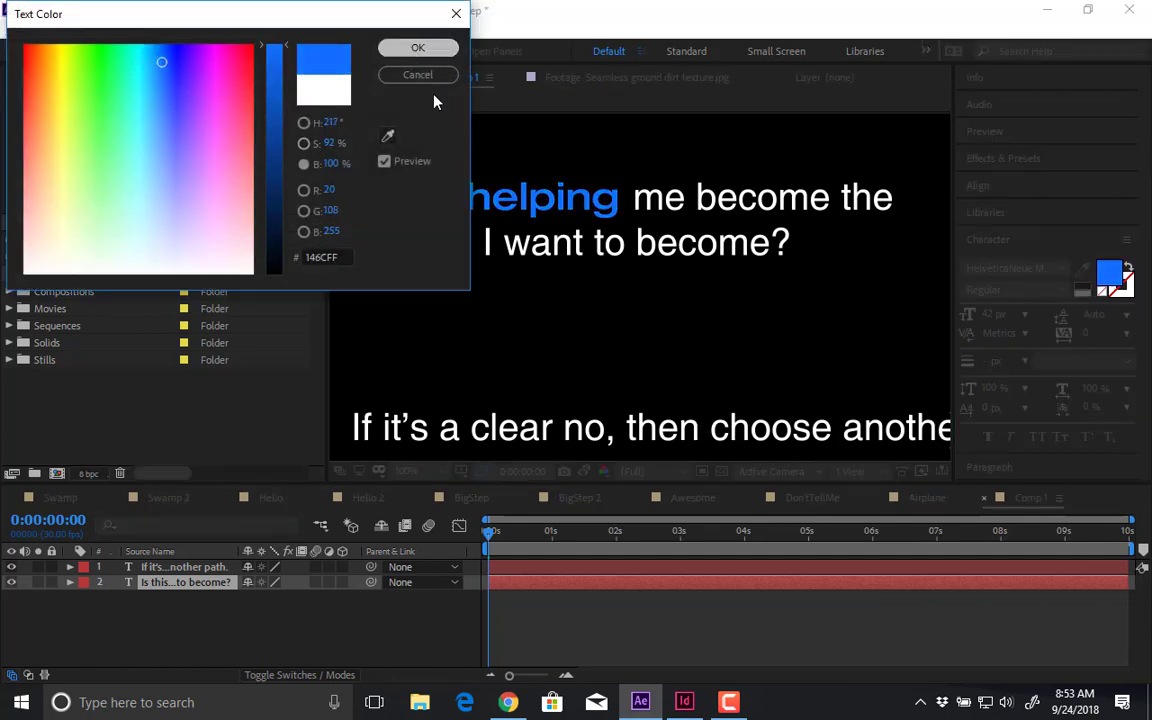
click(418, 47)
text(HELPI)
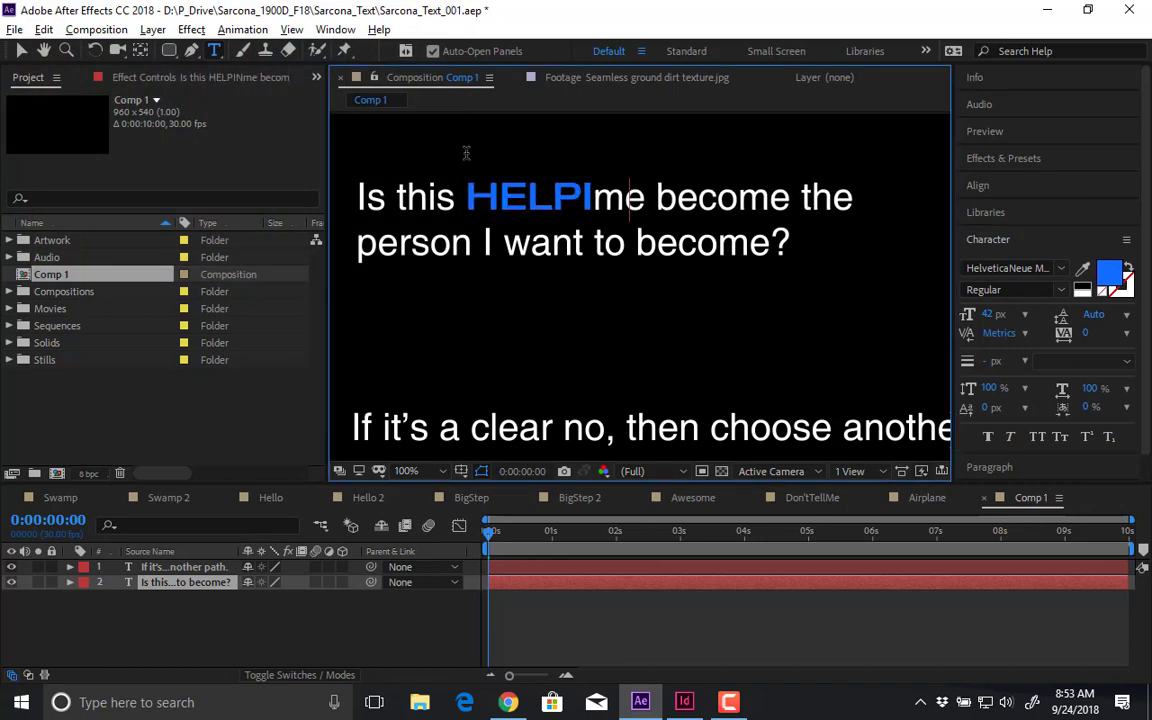
text(NG)
key(ctrl+z)
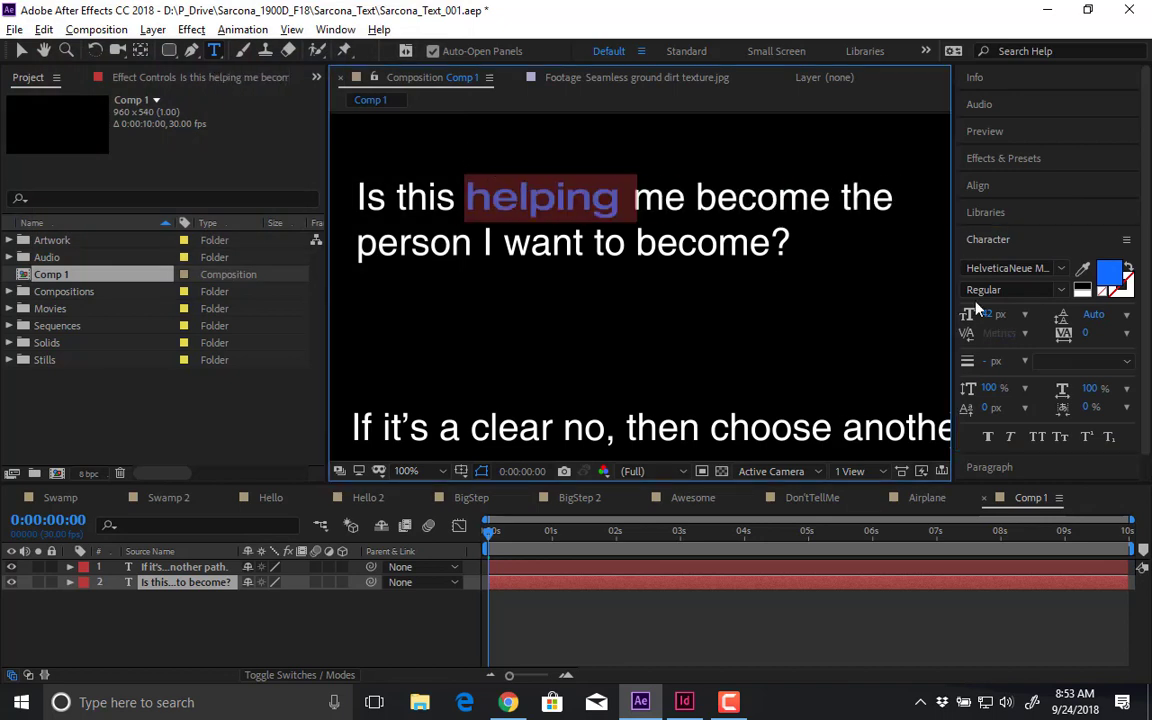
- Make 'helping' small caps at 54 px, shown as HELPING
click(1059, 441)
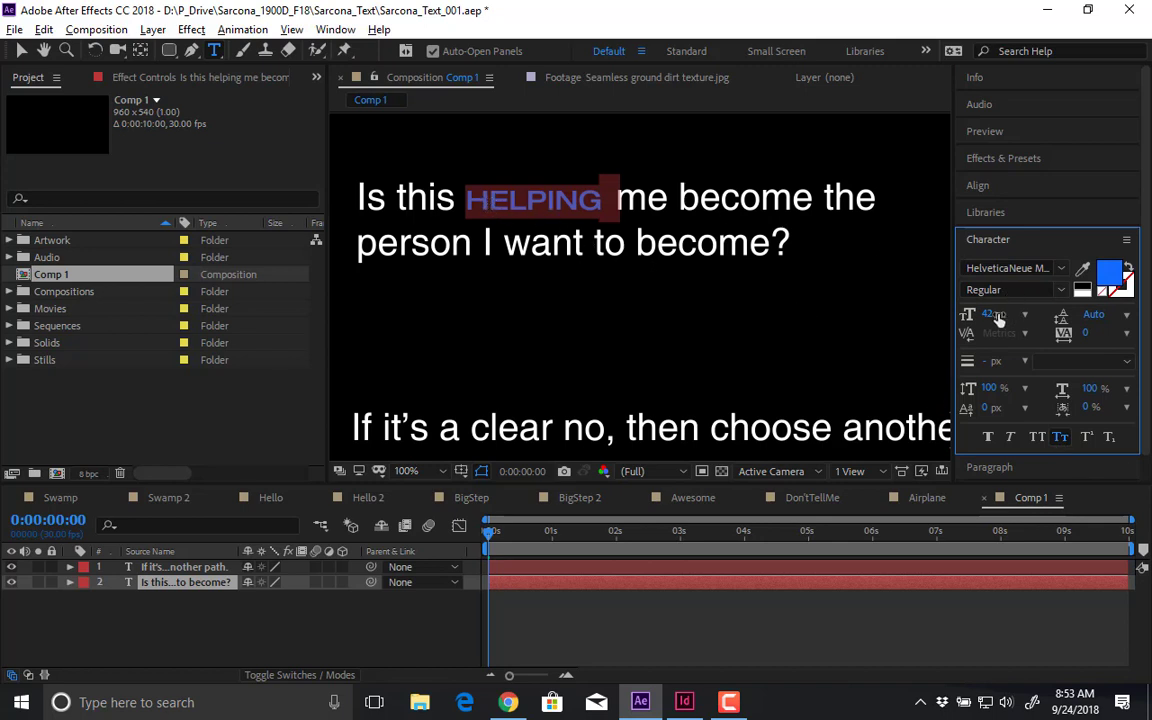
drag(993, 314, 1003, 314)
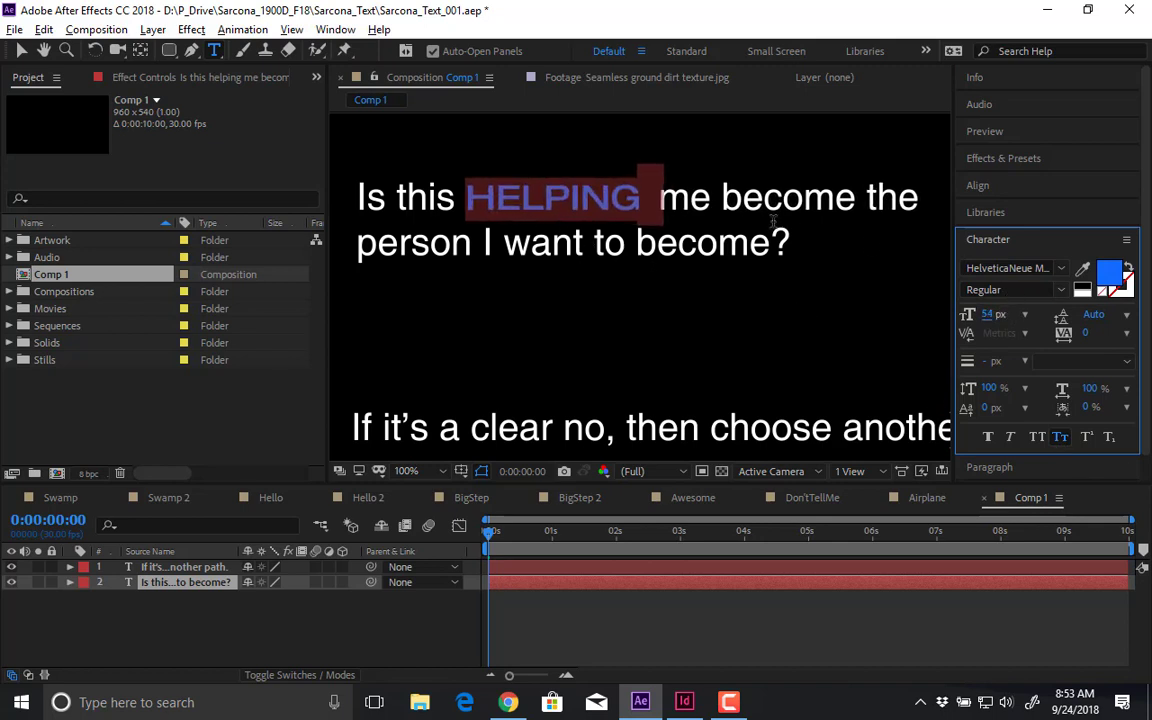
click(682, 238)
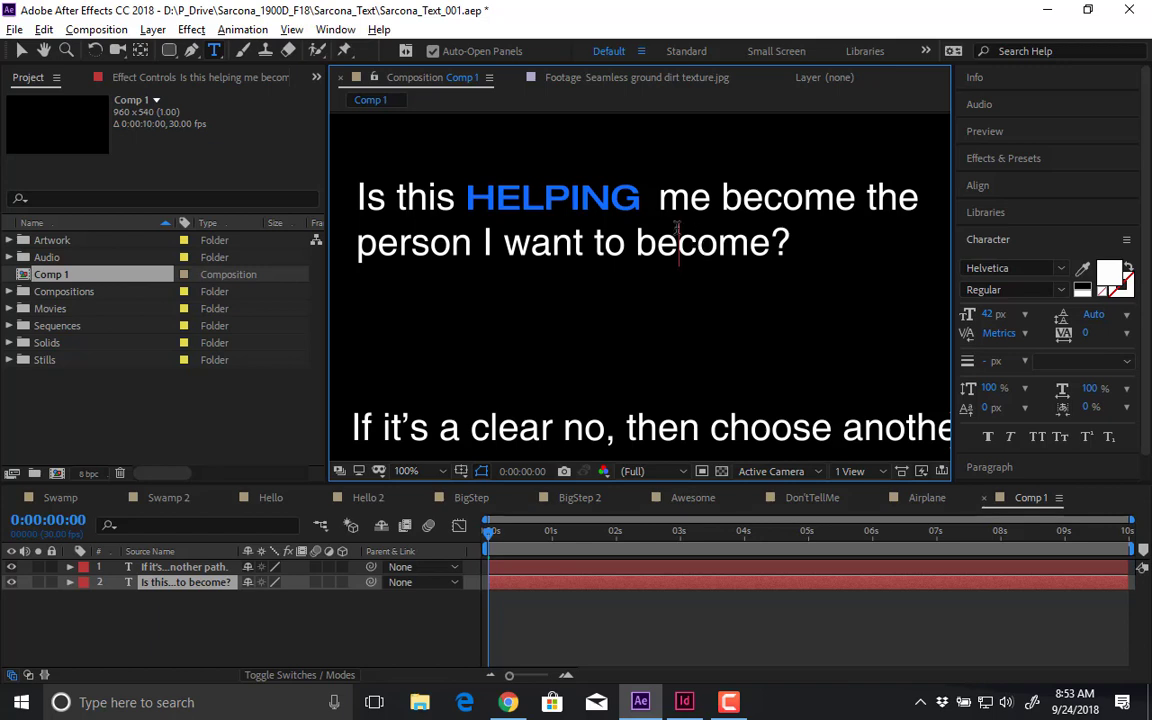
click(652, 200)
key(Left)
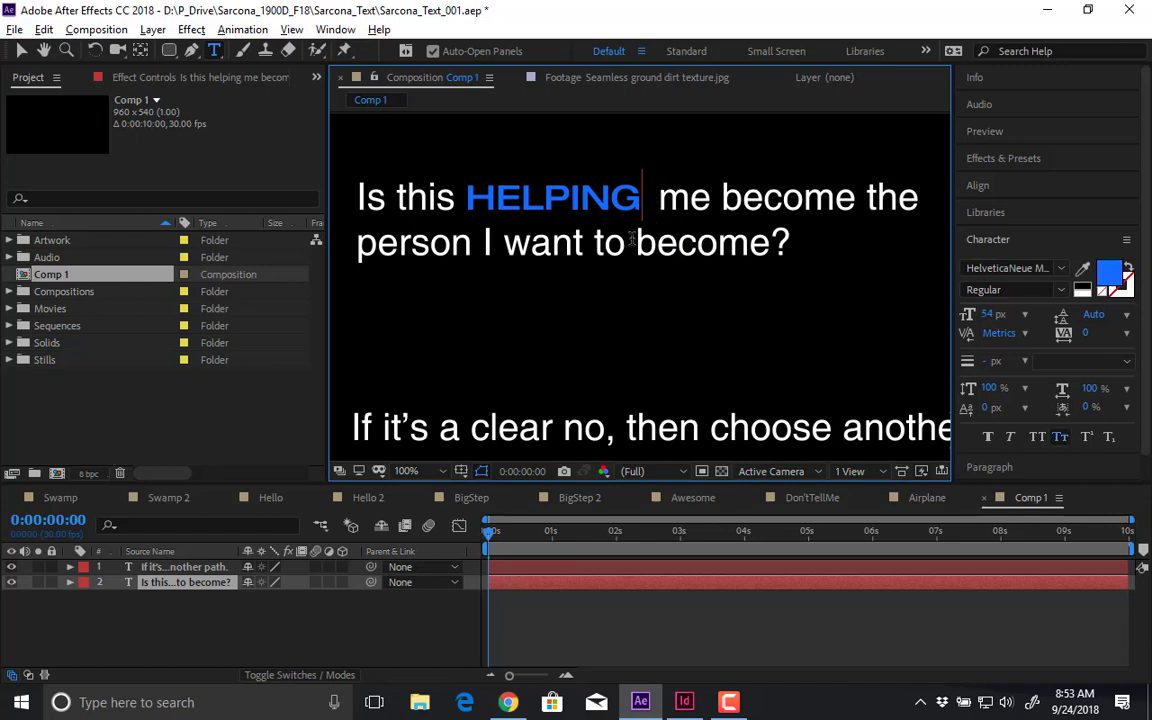
key(Right)
triple_click(669, 248)
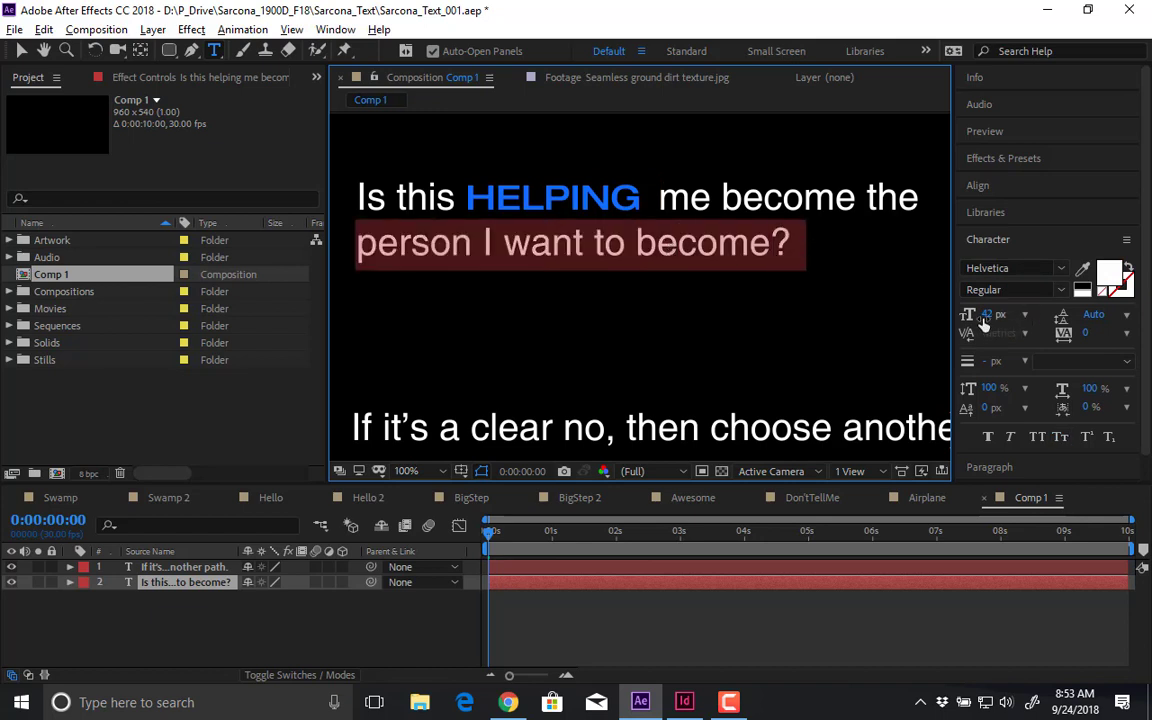
- Enlarge the top quote's second line to 55 px and move both quotes up slightly
drag(985, 321, 1006, 324)
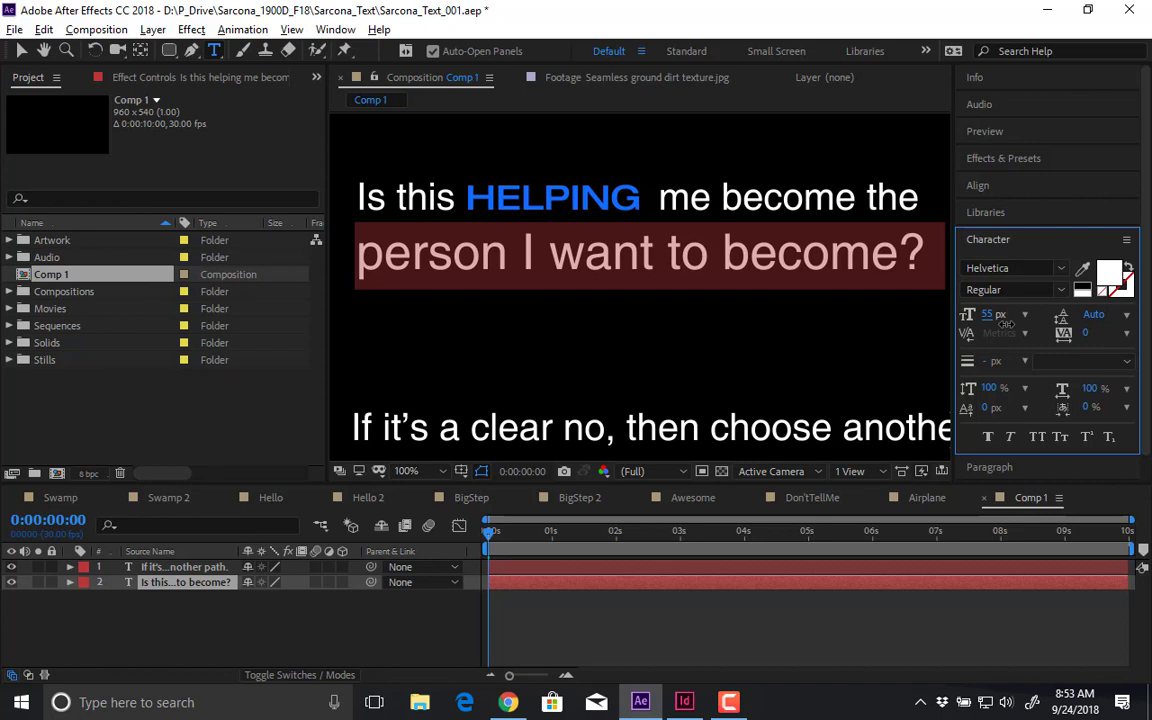
click(22, 50)
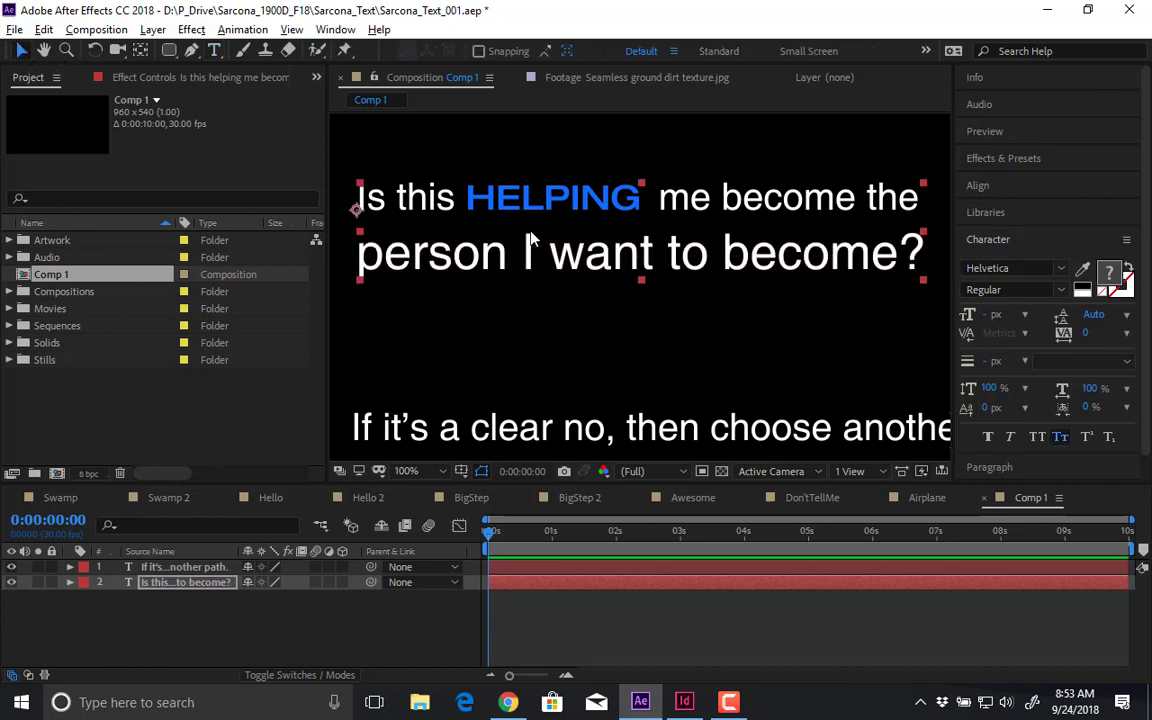
key(comma)
click(710, 329)
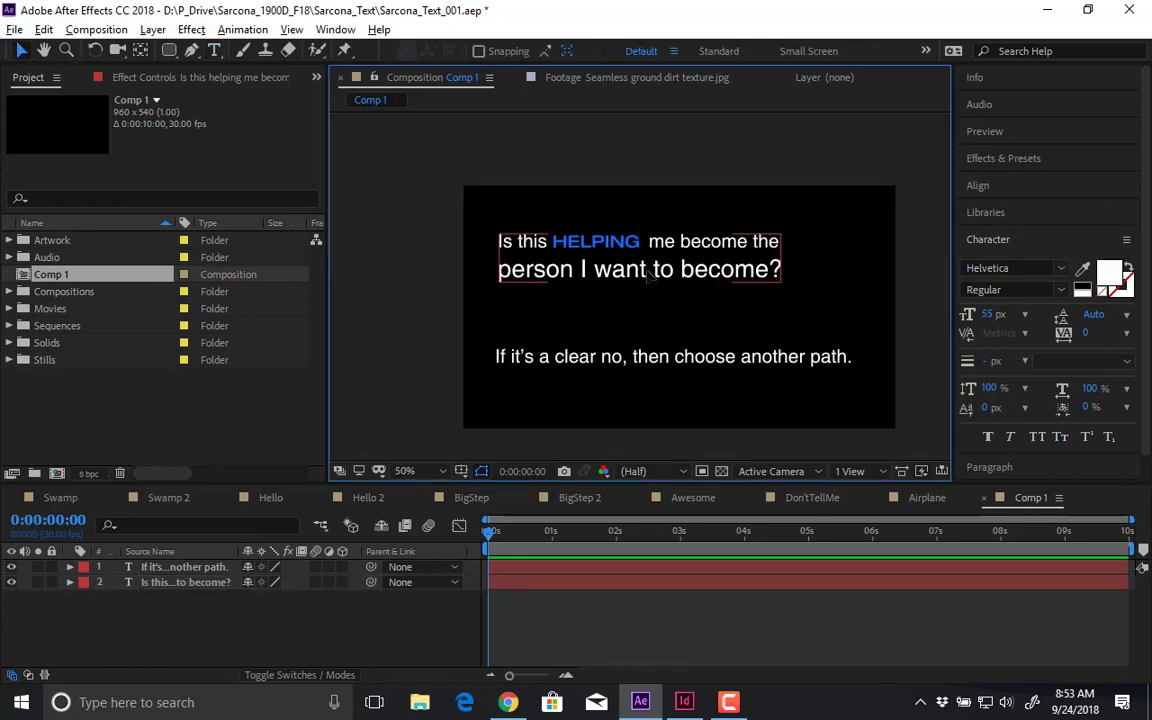
drag(641, 272, 641, 262)
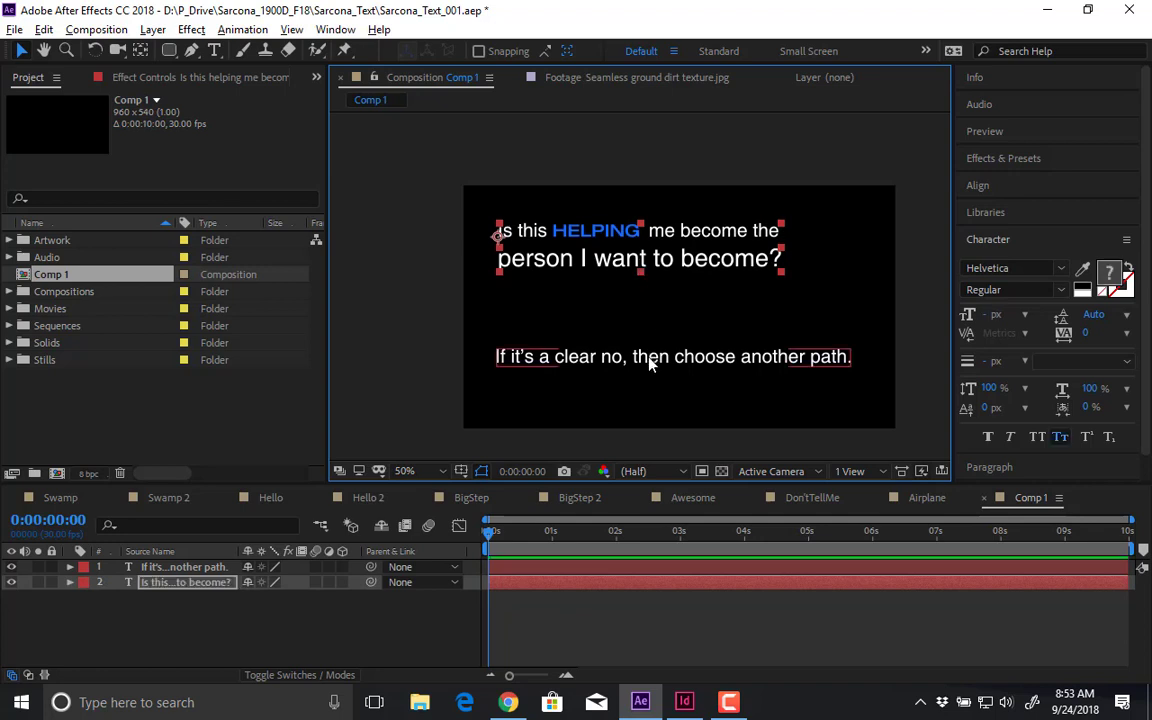
drag(673, 352, 679, 257)
key(ctrl+z)
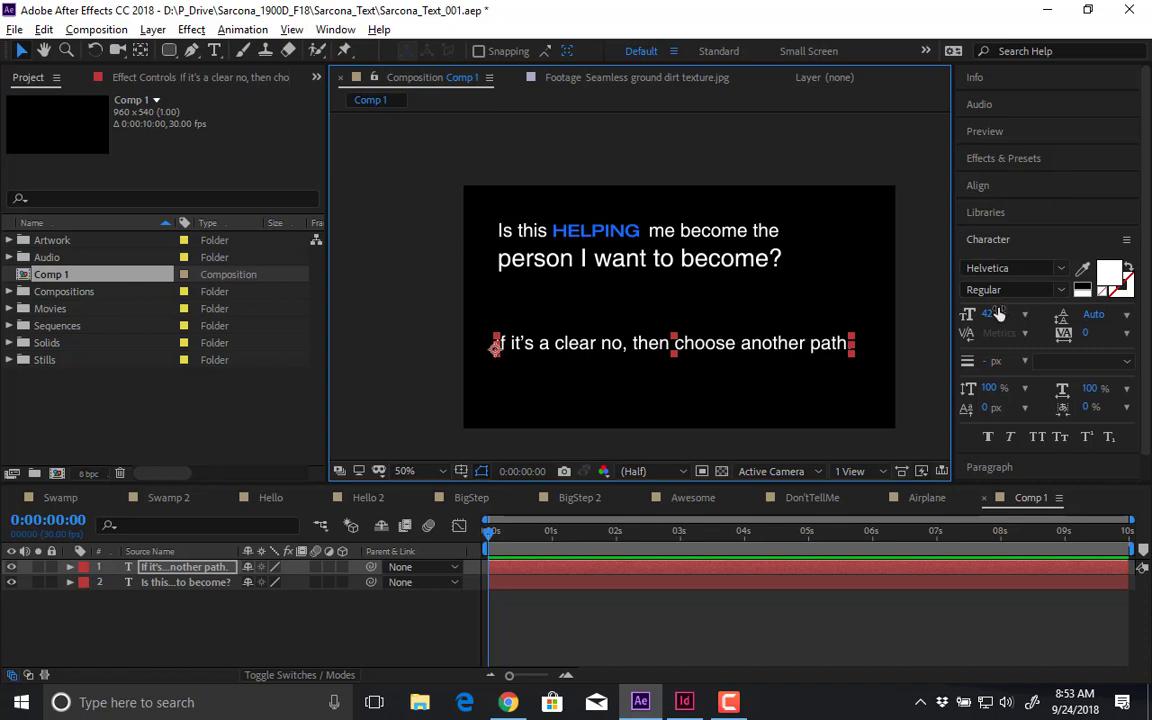
- Try another size for the bottom quote, then place the cursor before 'then'
mouse_move(997, 314)
mouse_down()
mouse_move(1040, 314)
mouse_move(960, 318)
mouse_move(998, 332)
mouse_up()
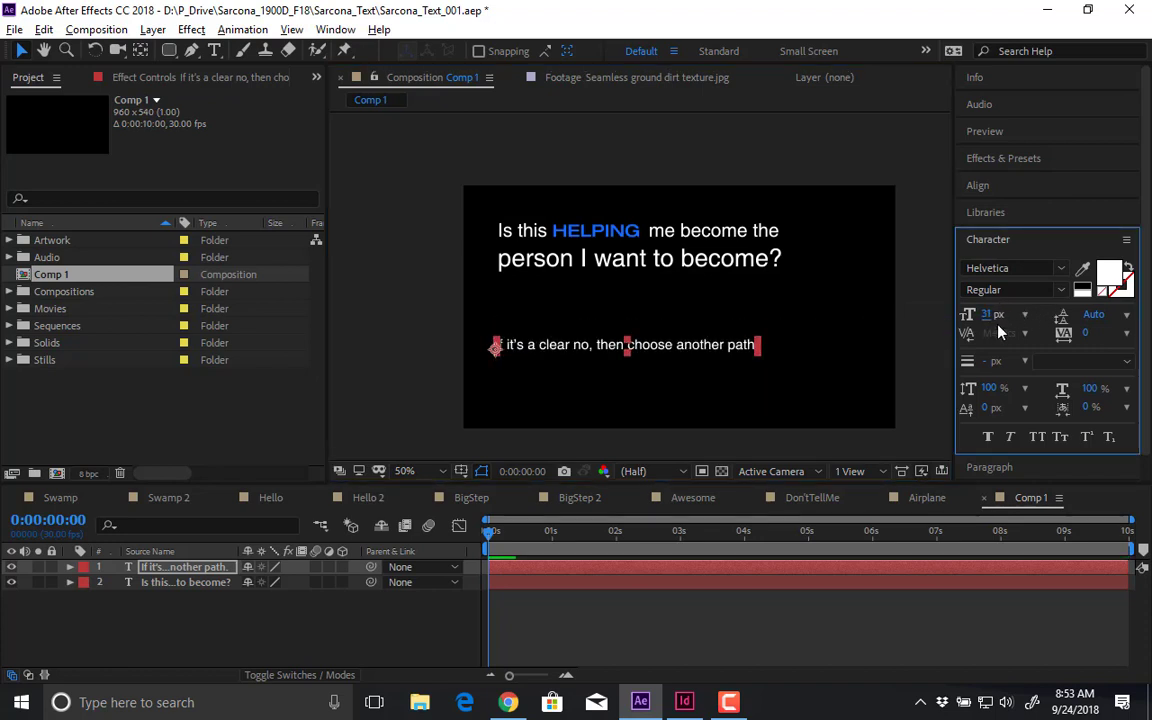
click(757, 349)
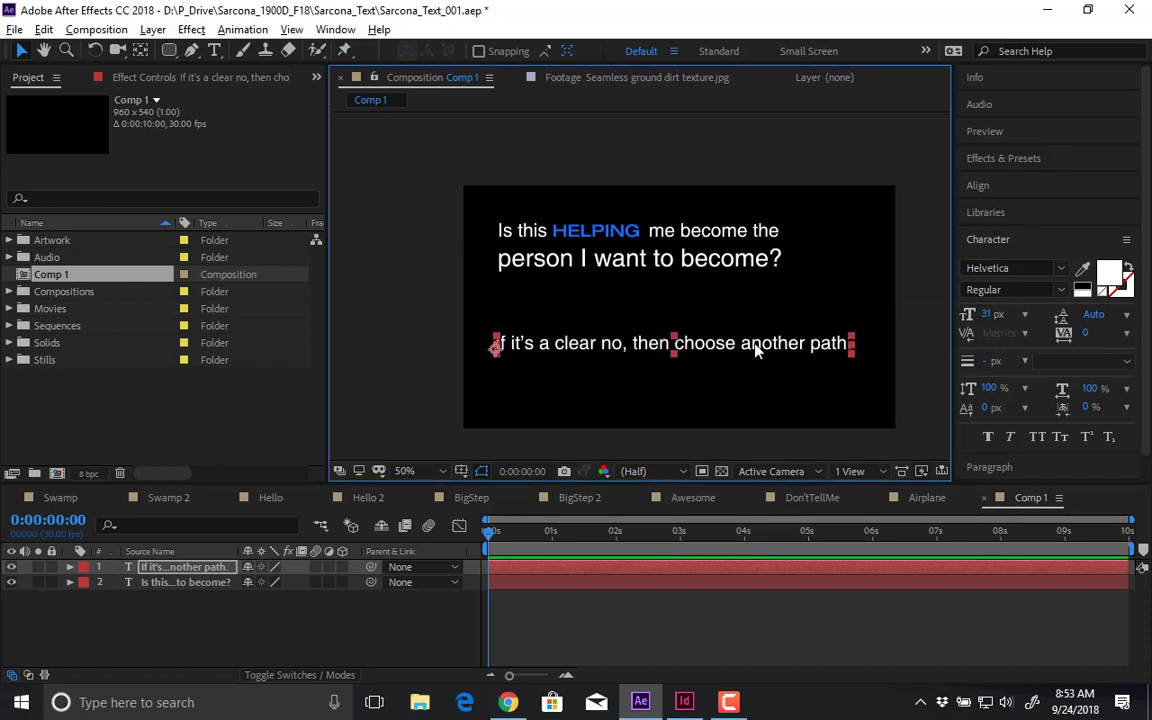
double_click(643, 348)
click(633, 343)
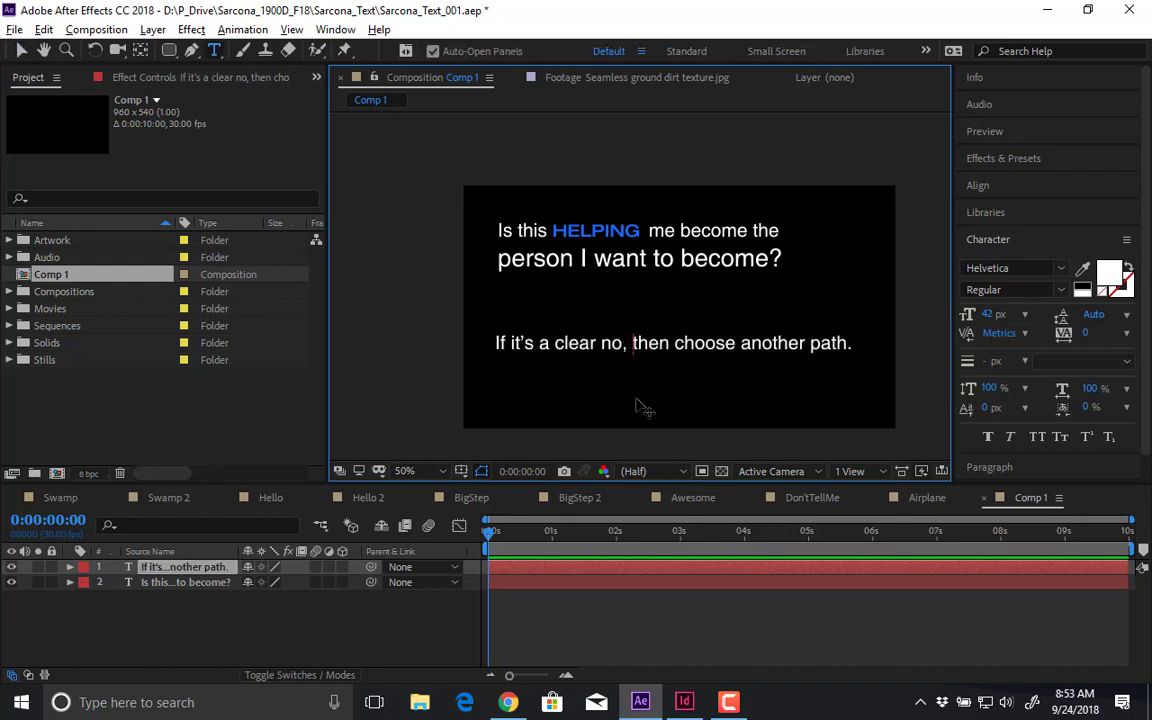
- Break the bottom quote after 'clear no,' and enlarge that first line to 67 px
key(Return)
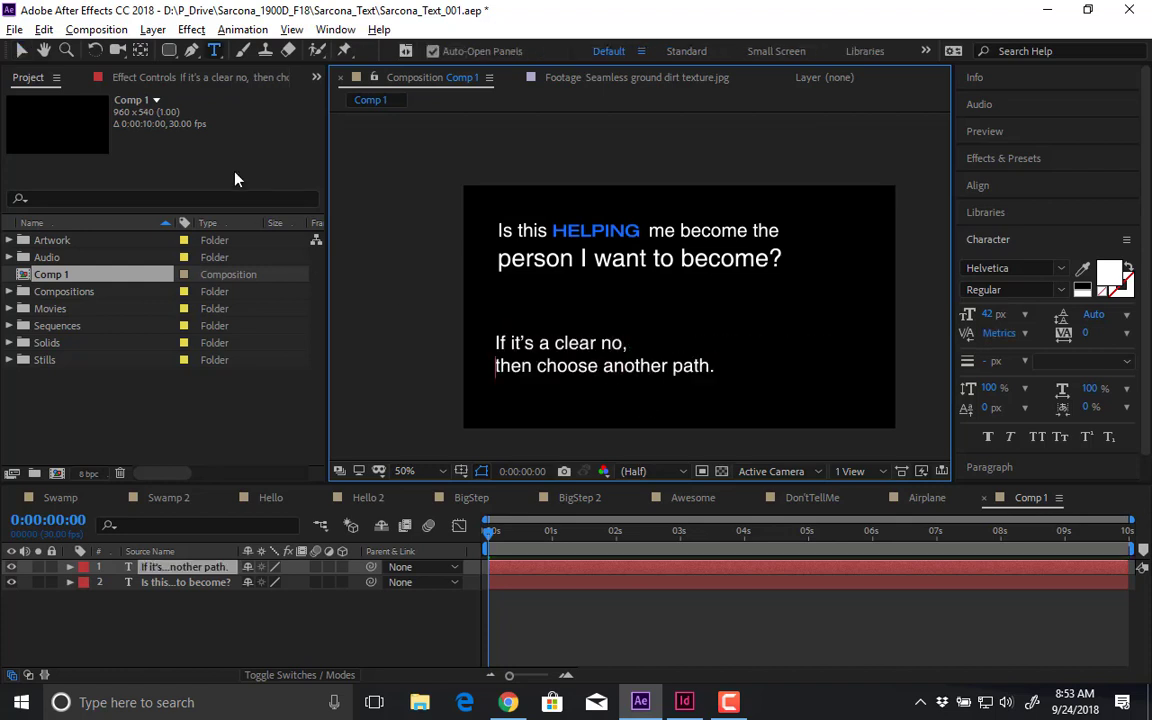
triple_click(549, 343)
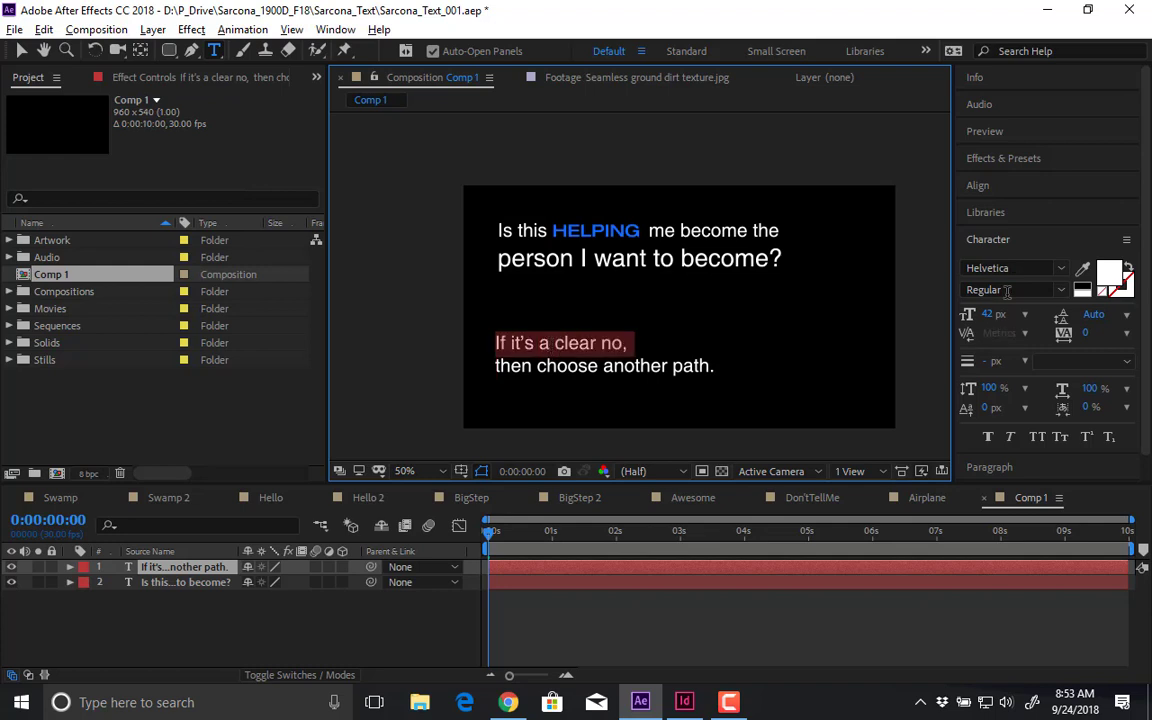
drag(1005, 320, 1022, 320)
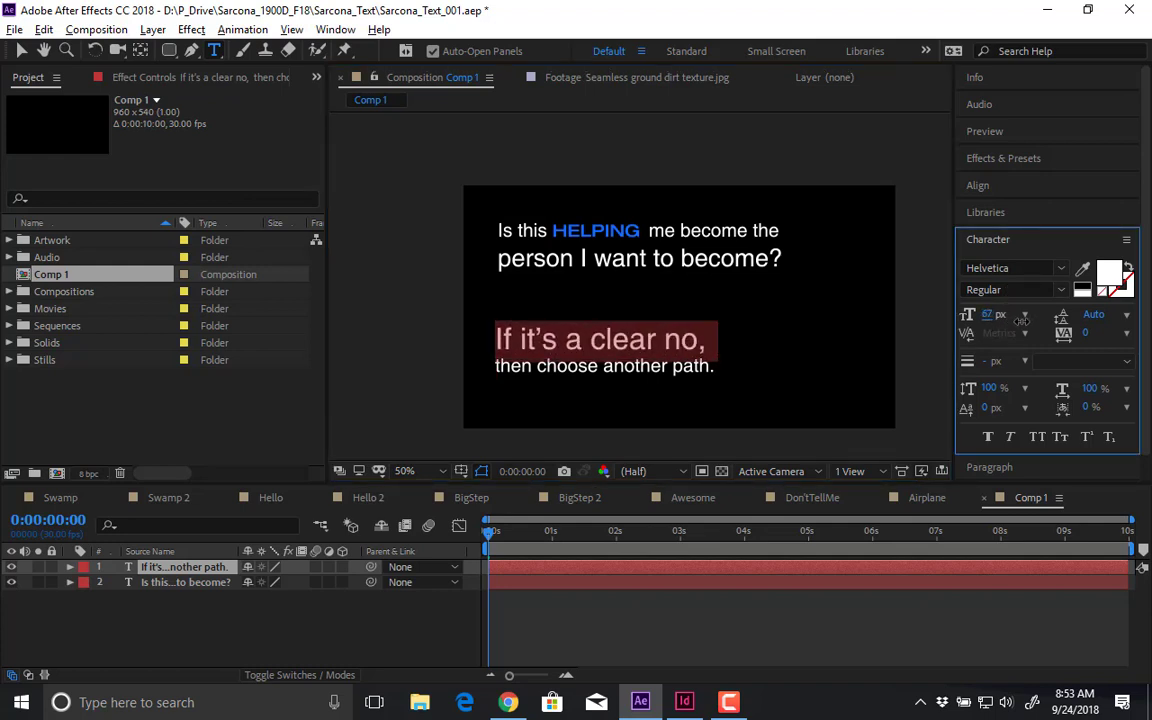
click(643, 366)
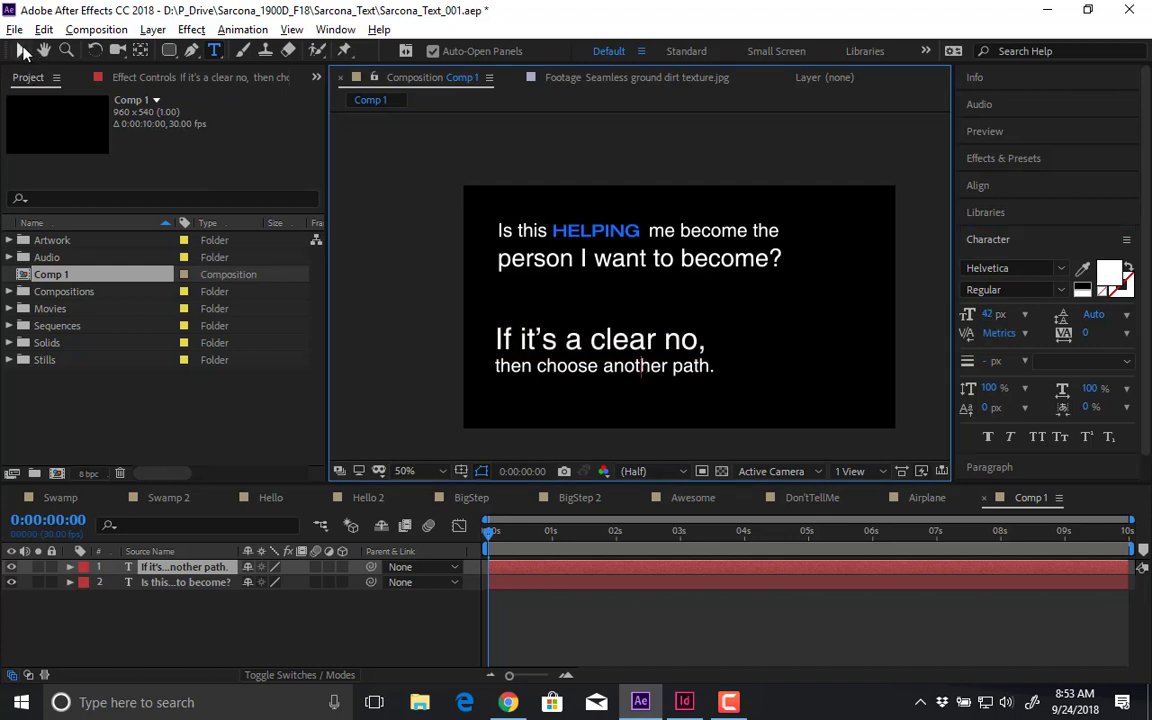
- Eyedrop HELPING's blue onto 'choose' and make it slightly larger small caps
double_click(578, 366)
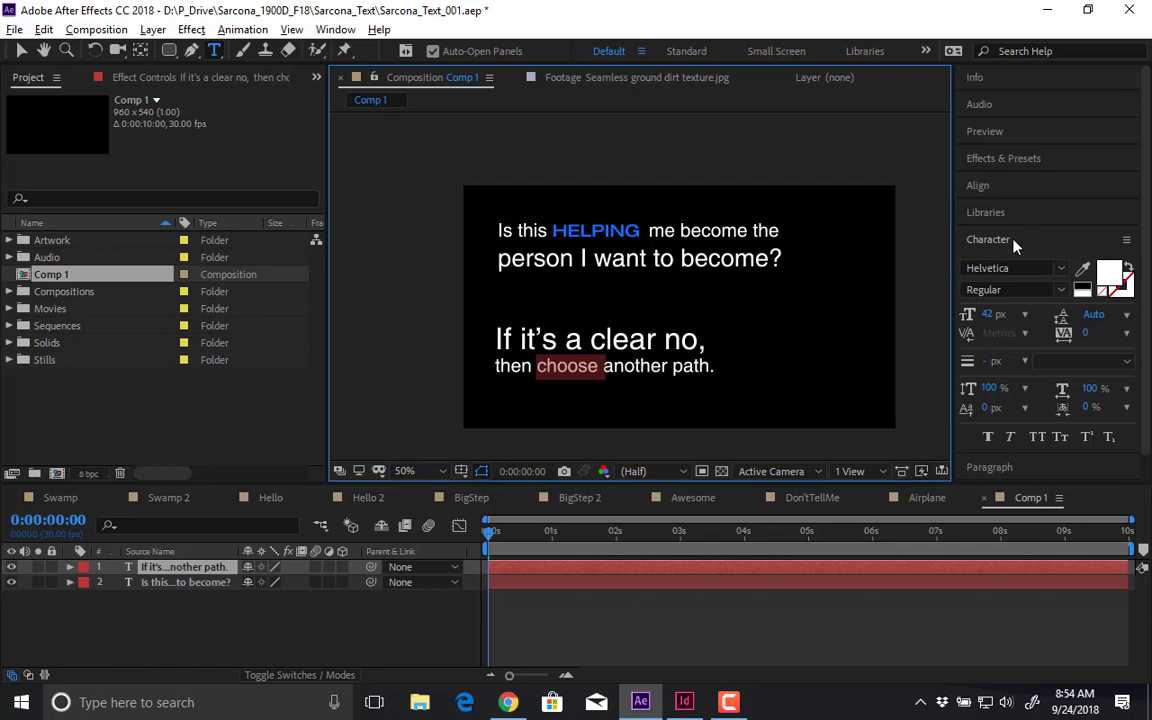
click(1083, 270)
click(594, 231)
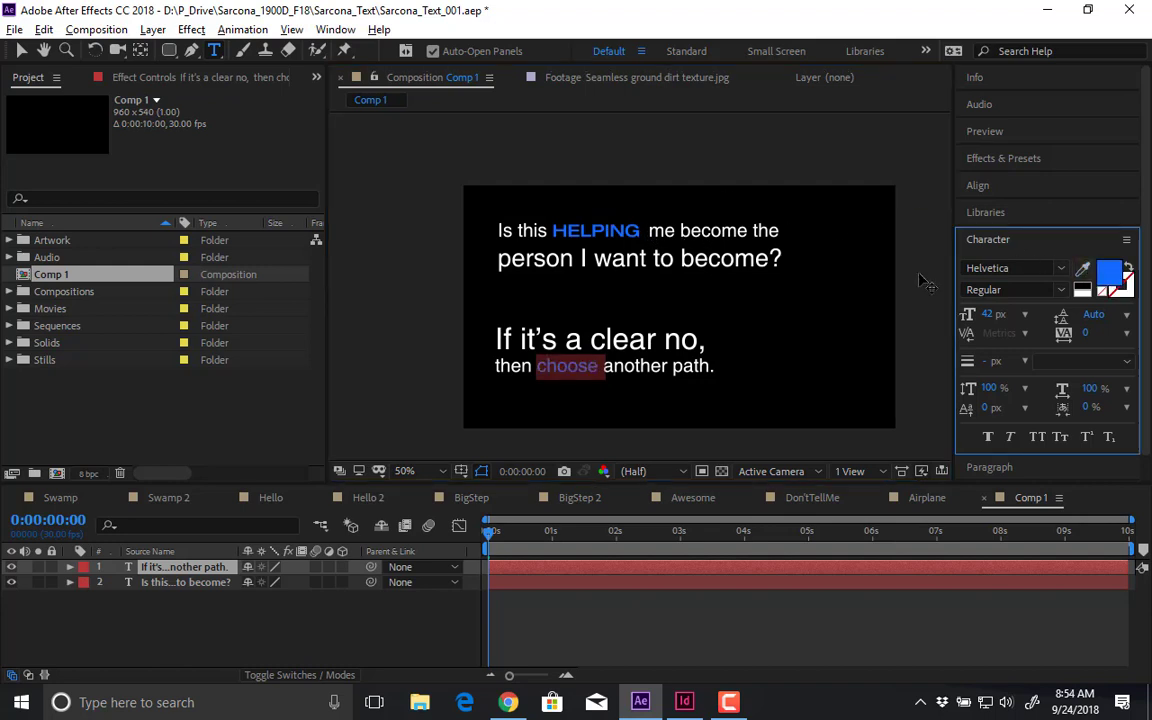
click(1060, 437)
drag(993, 314, 1005, 314)
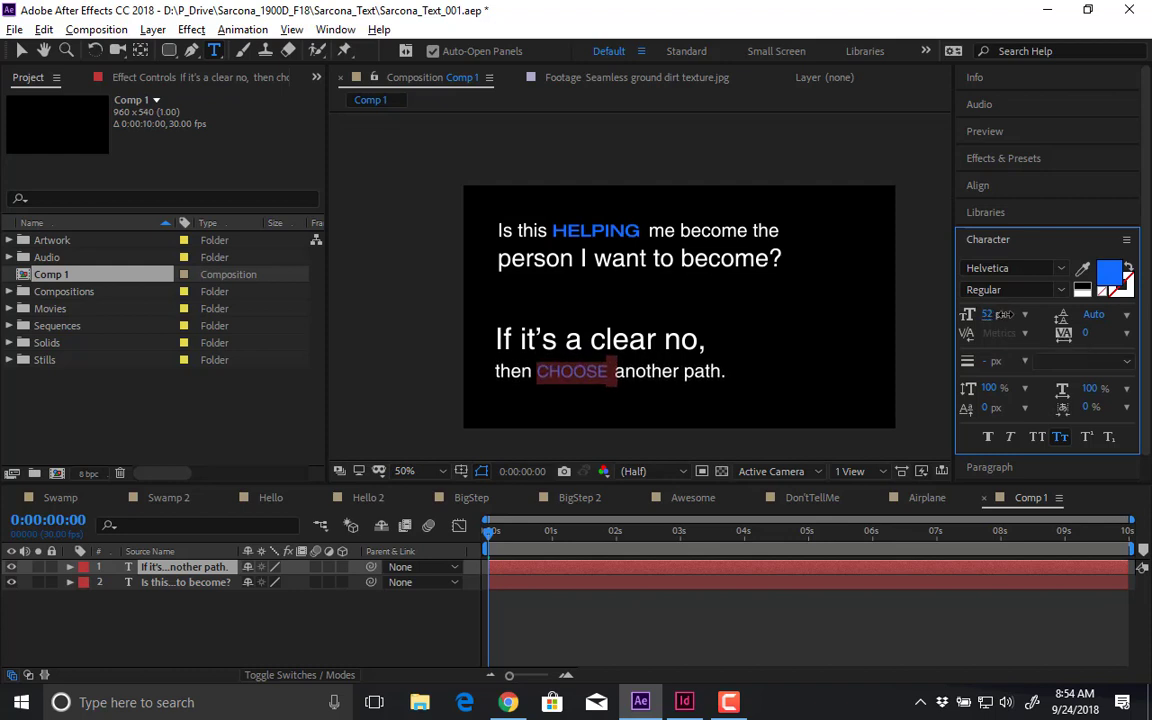
- Tighten the bottom quote's line spacing to 47 px leading
triple_click(650, 372)
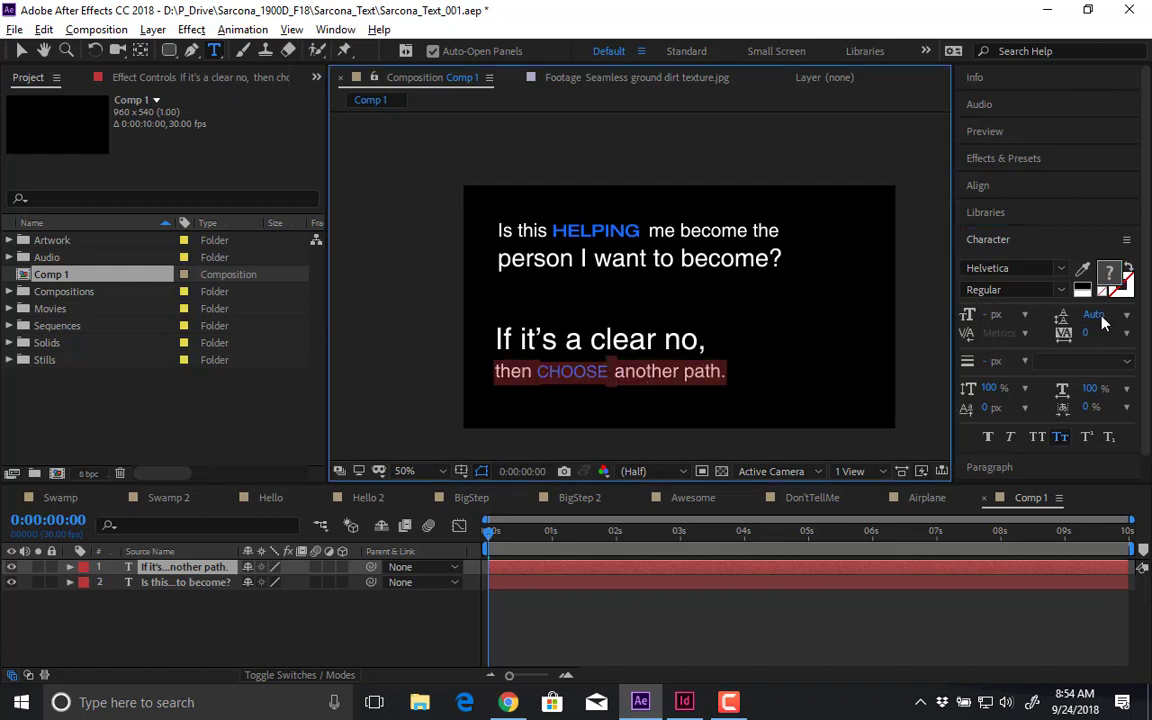
drag(1094, 315, 1027, 315)
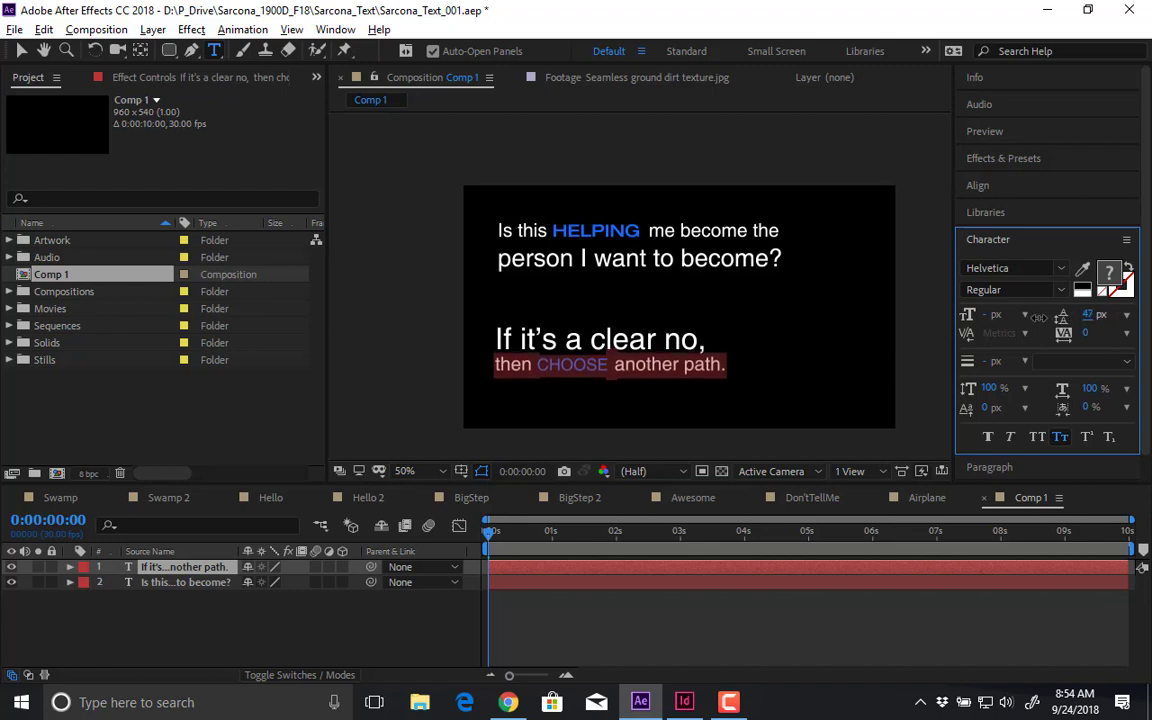
click(659, 265)
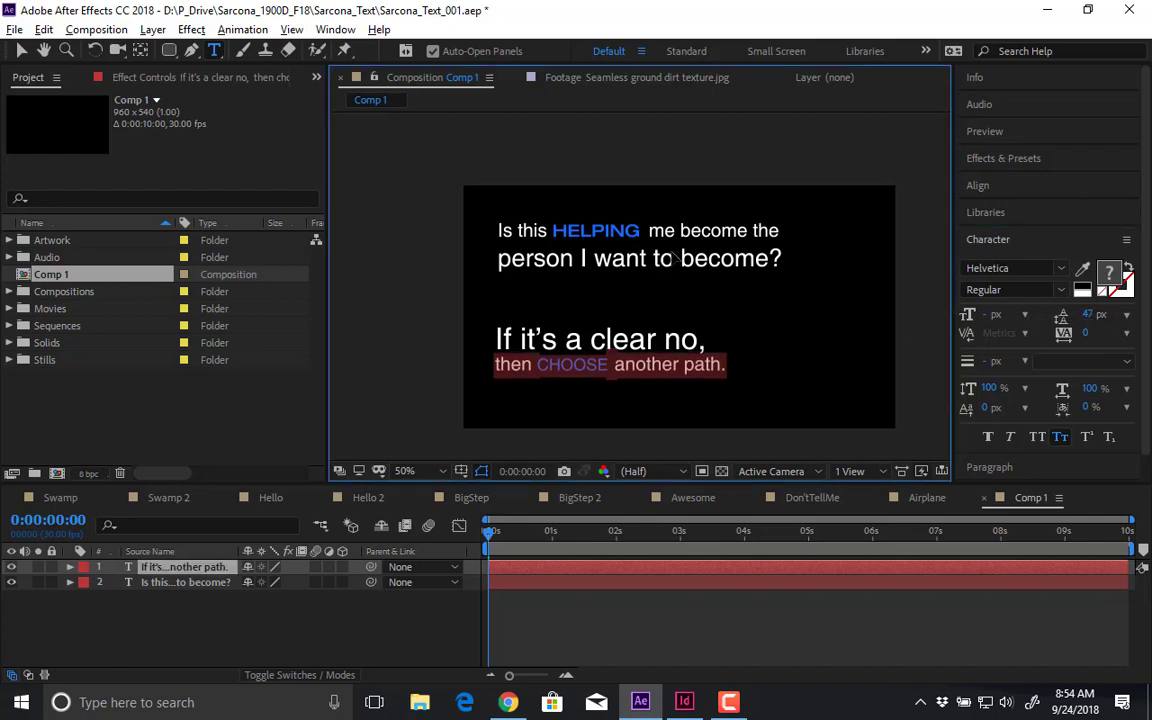
click(640, 642)
- Give CHOOSE a bolder Helvetica Neue weight
double_click(572, 364)
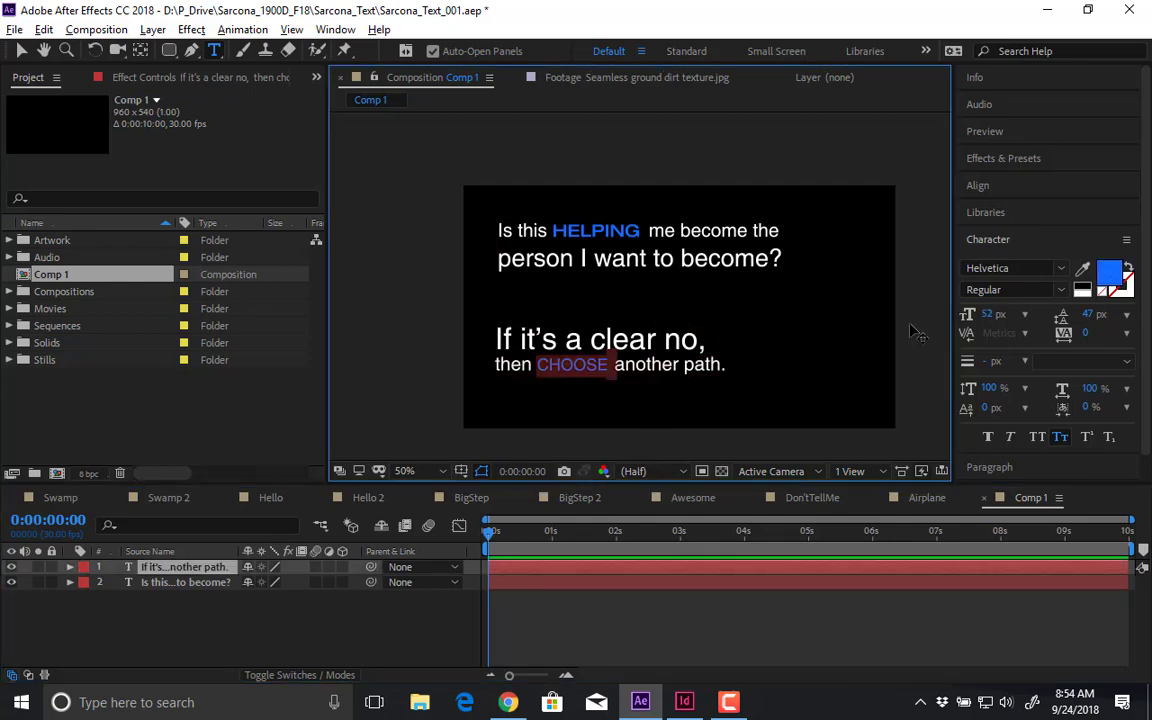
click(1062, 268)
click(1022, 337)
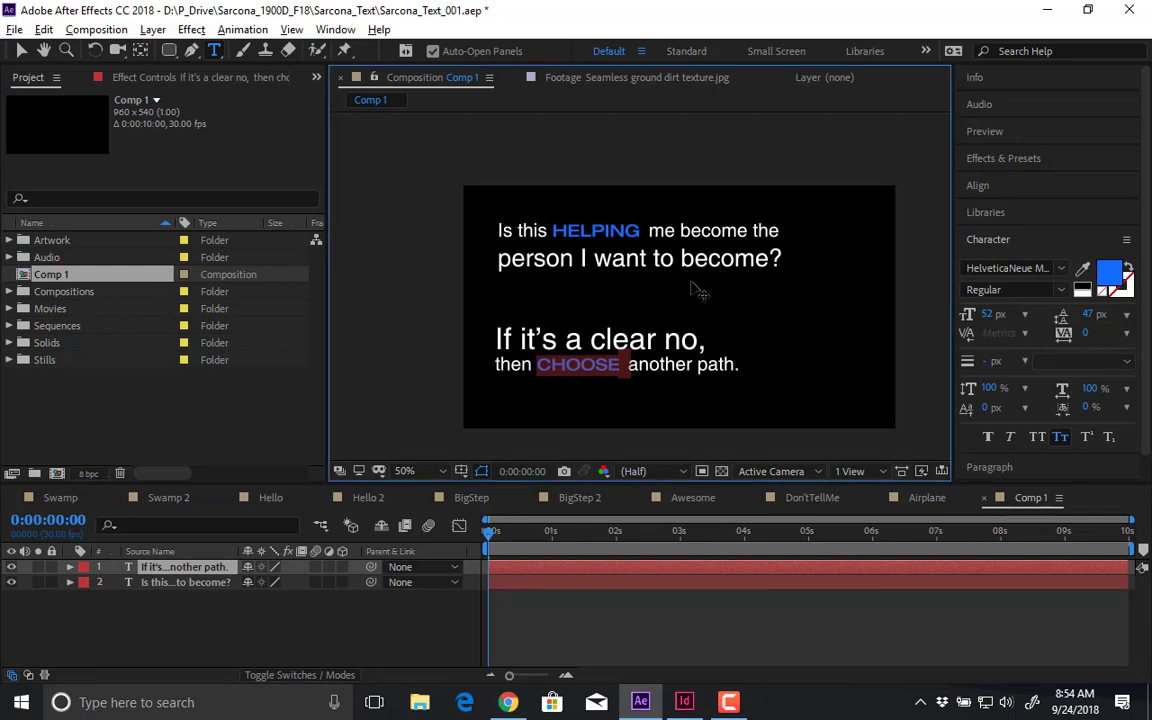
click(681, 620)
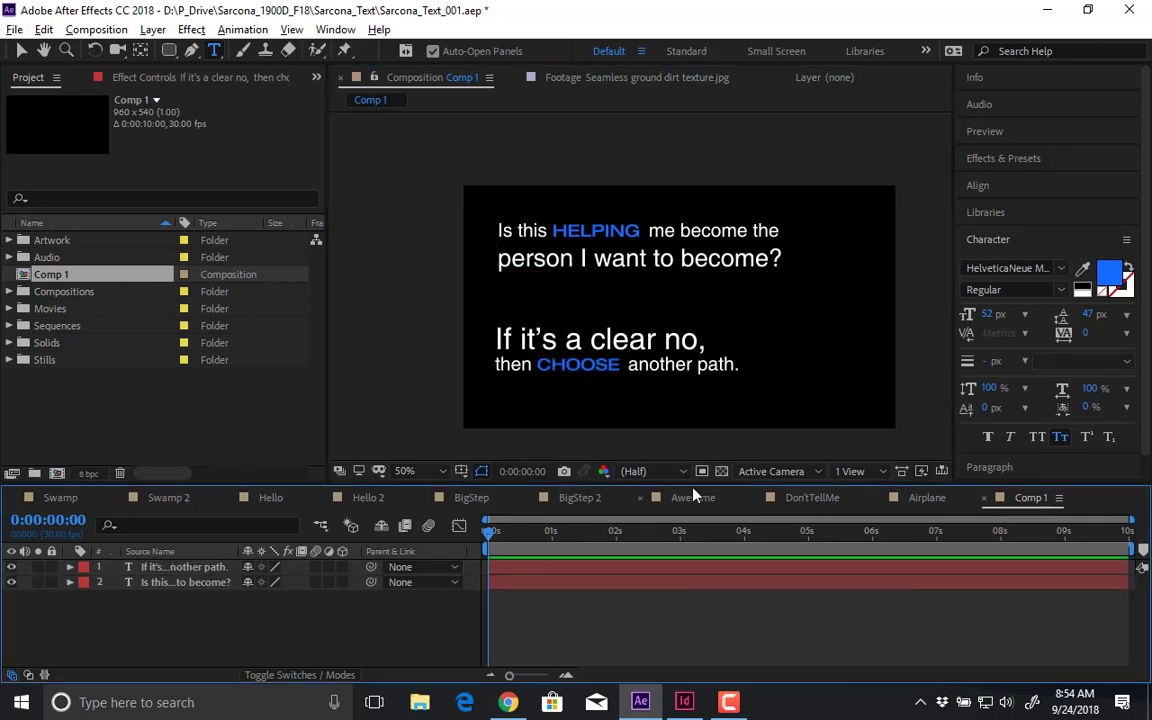
- Enlarge 'If it's a clear no,' to 78 px and nudge both quotes into place
triple_click(662, 340)
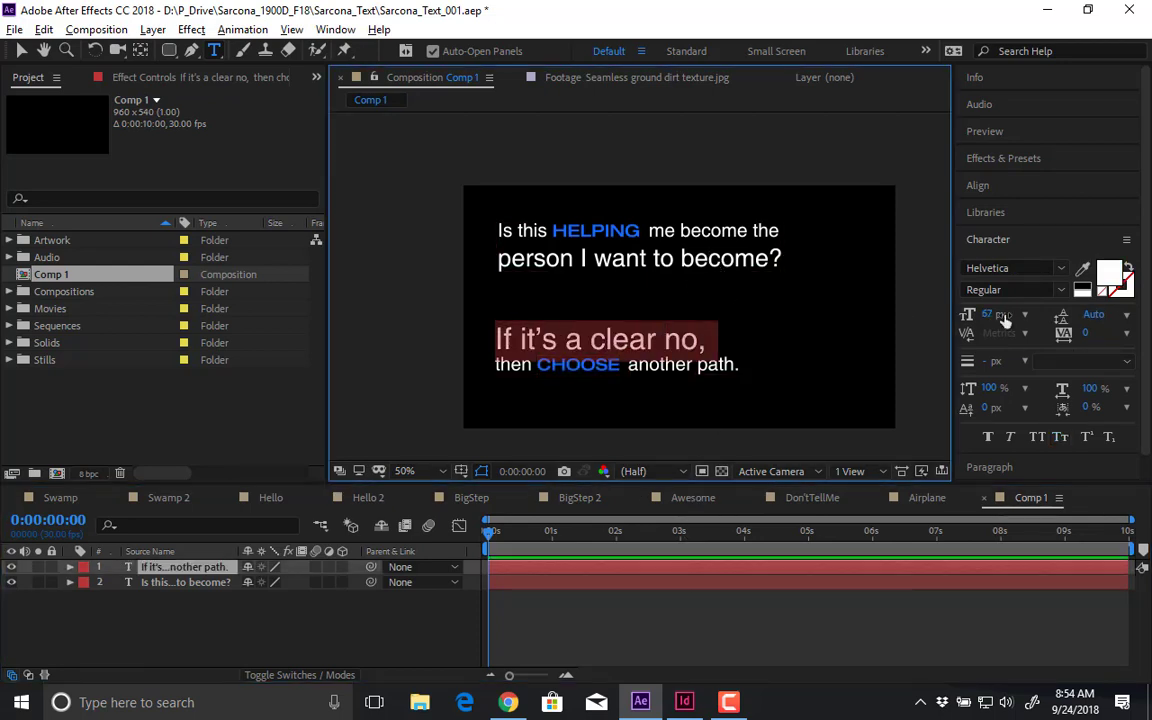
mouse_move(995, 319)
mouse_down()
mouse_move(1010, 316)
mouse_move(994, 316)
mouse_up()
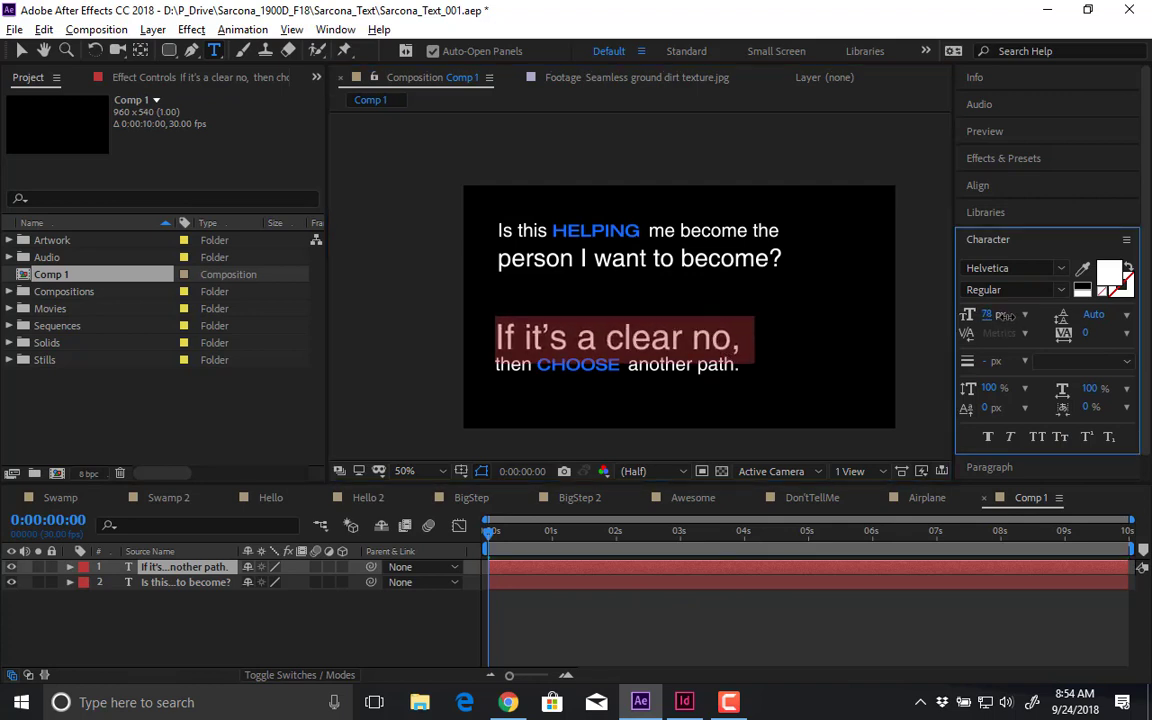
click(21, 50)
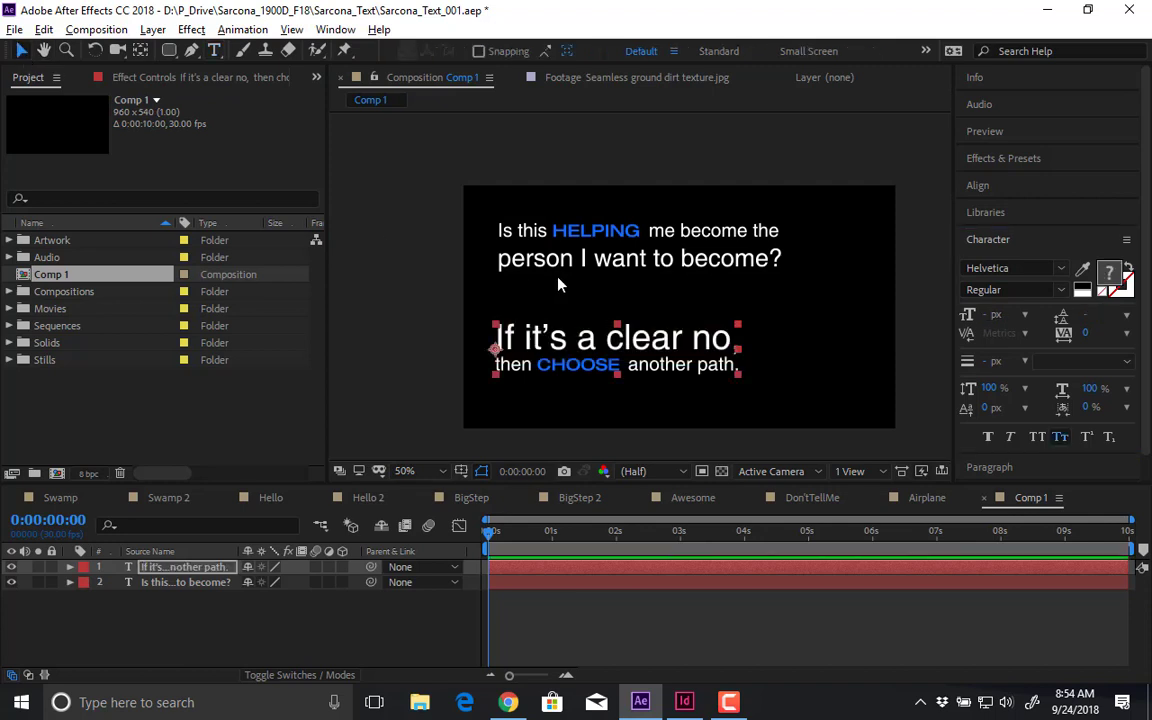
drag(552, 349, 555, 349)
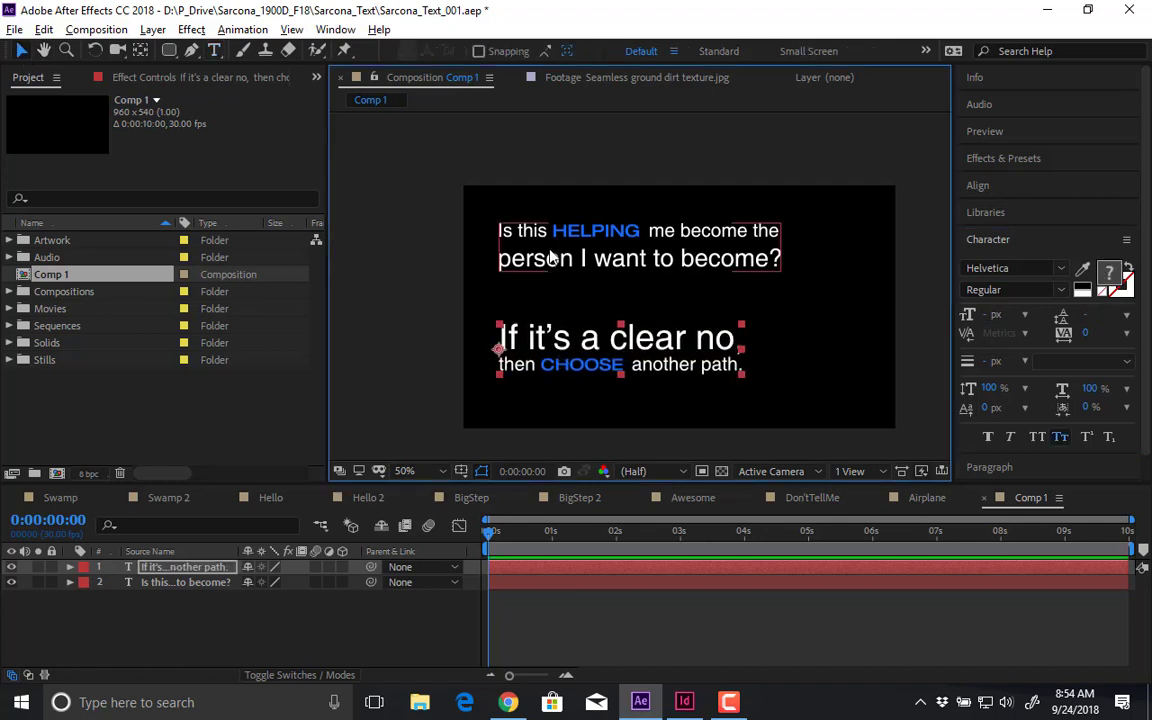
drag(548, 250, 548, 256)
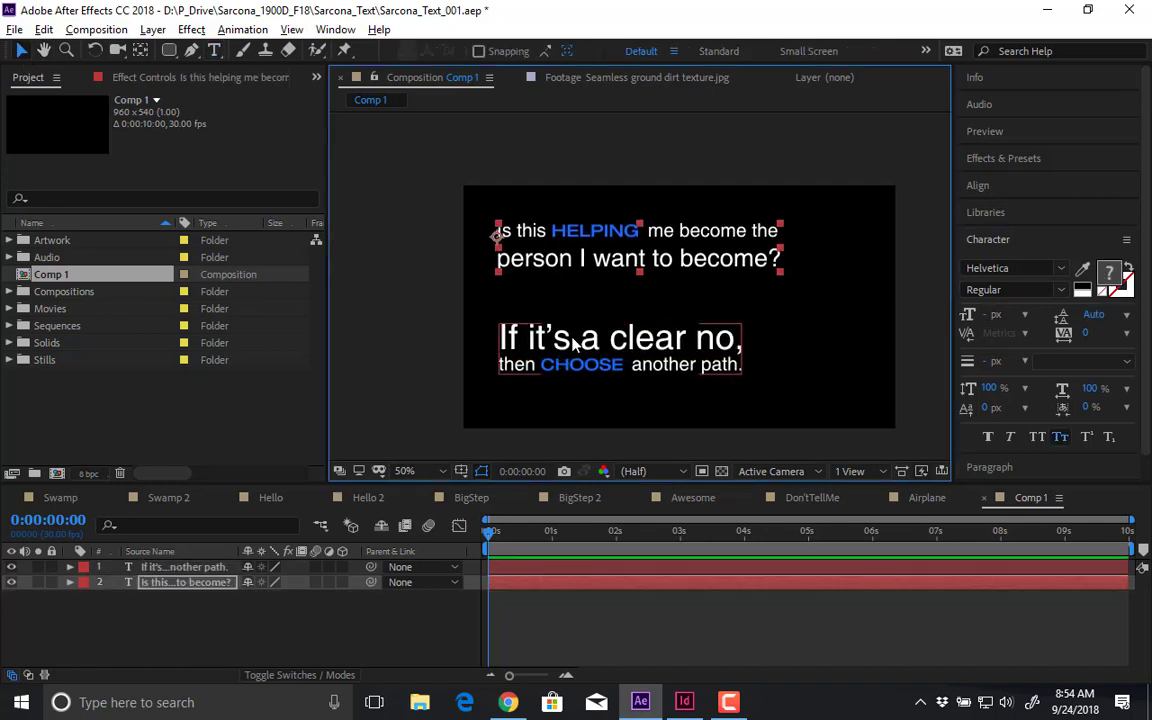
drag(574, 346, 574, 356)
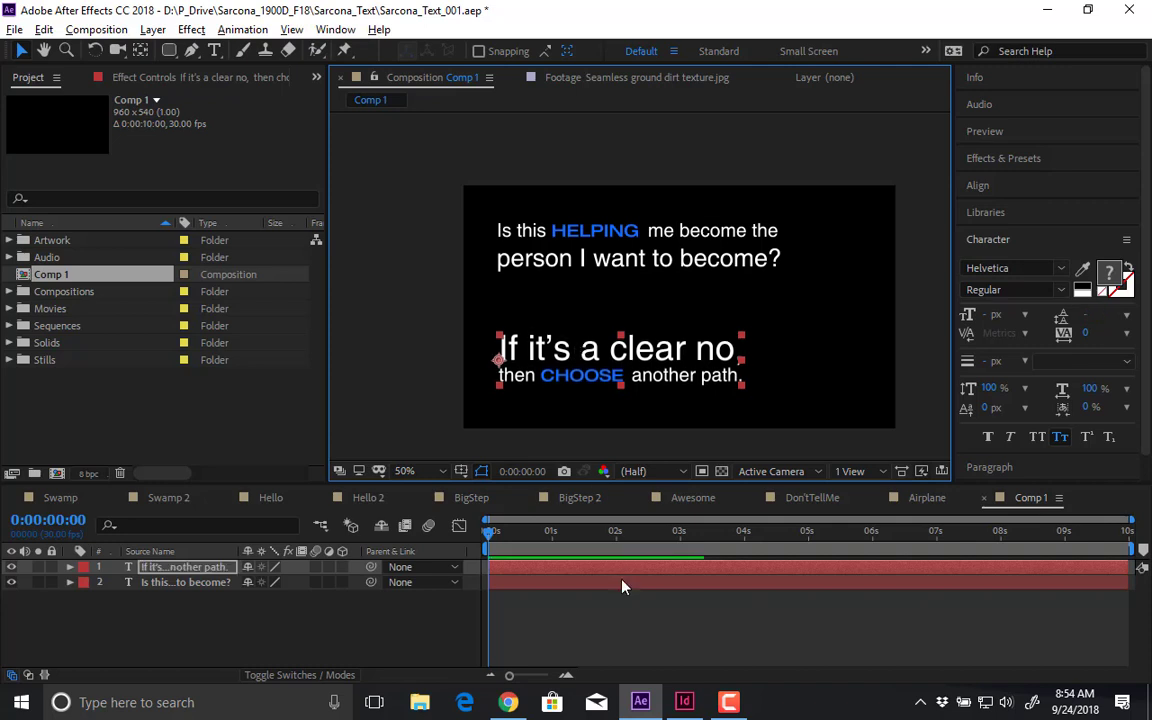
- Move the question layer above the answer layer in the Timeline stack
click(643, 618)
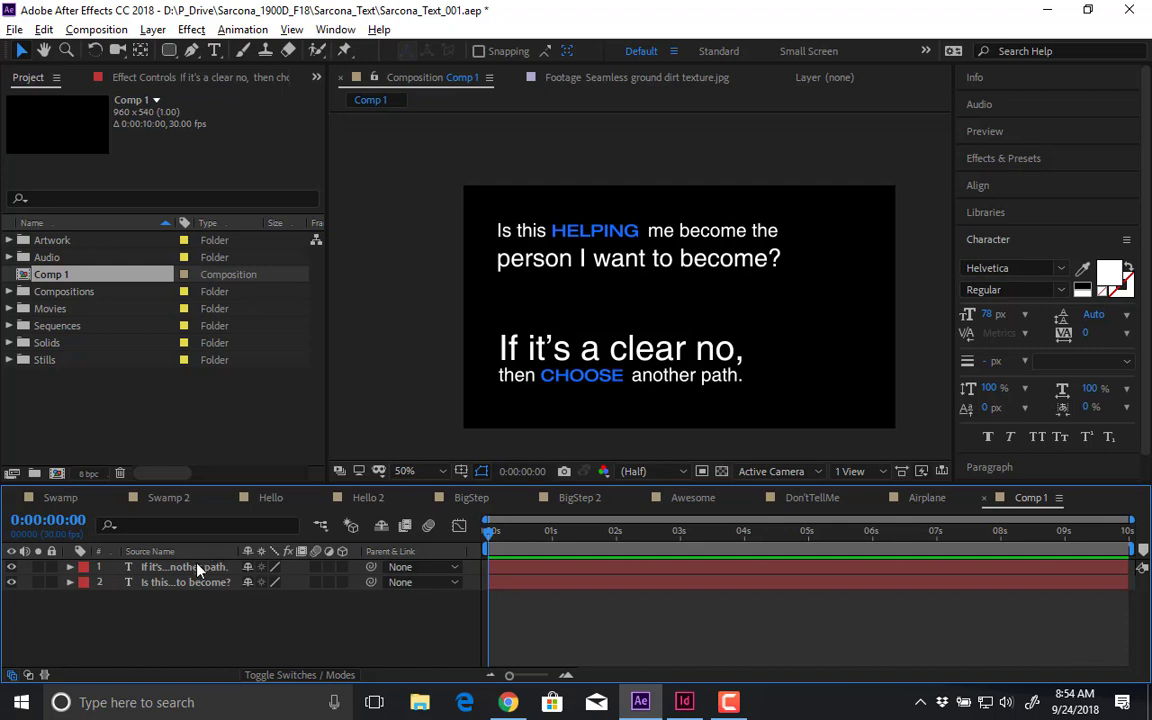
drag(255, 483, 257, 406)
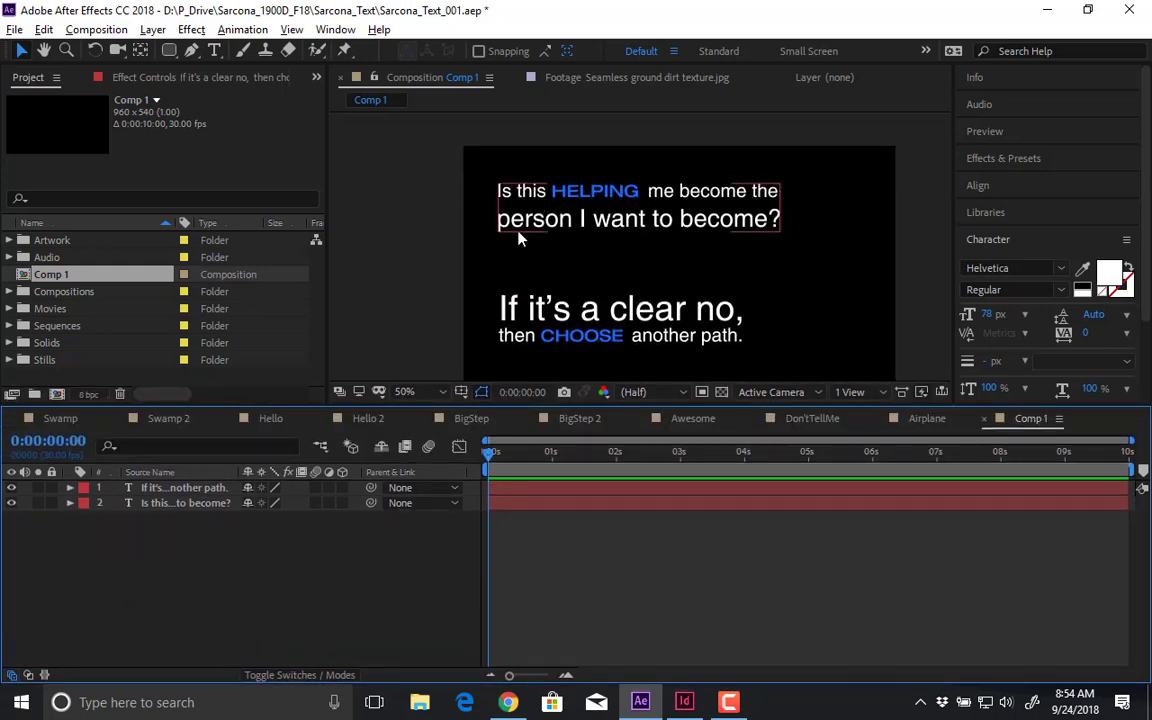
drag(160, 503, 160, 486)
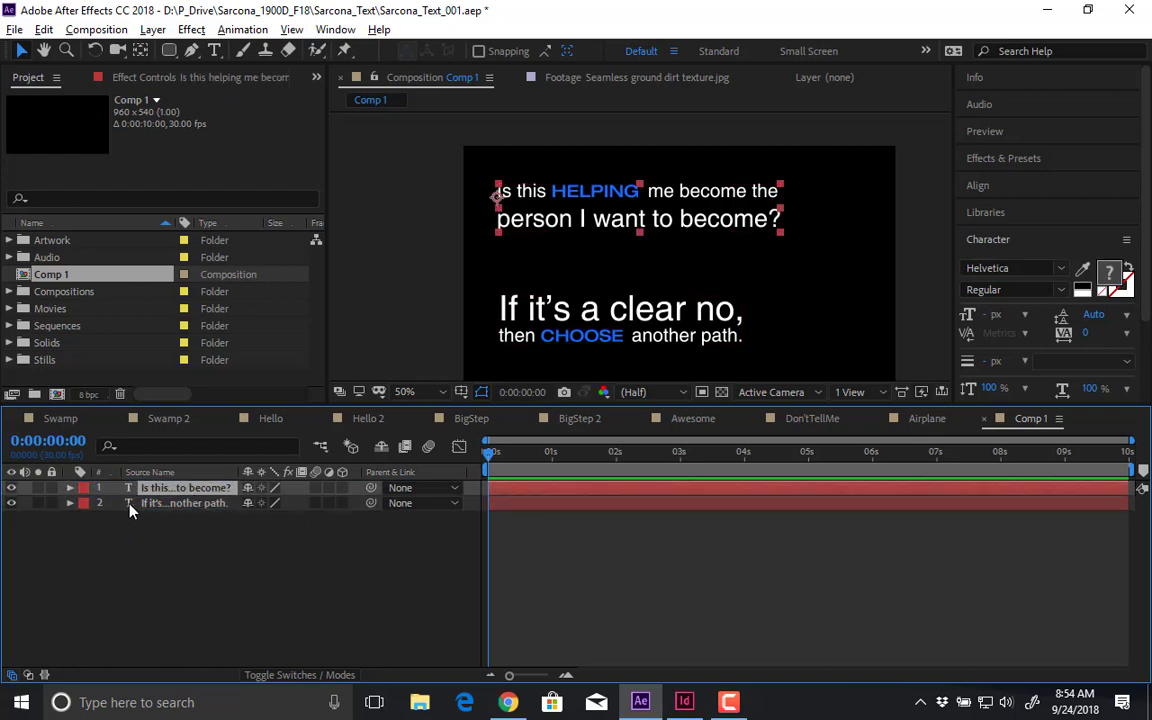
- Expand the 'Is this helping…' layer's properties and bring up its Animate menu
click(70, 488)
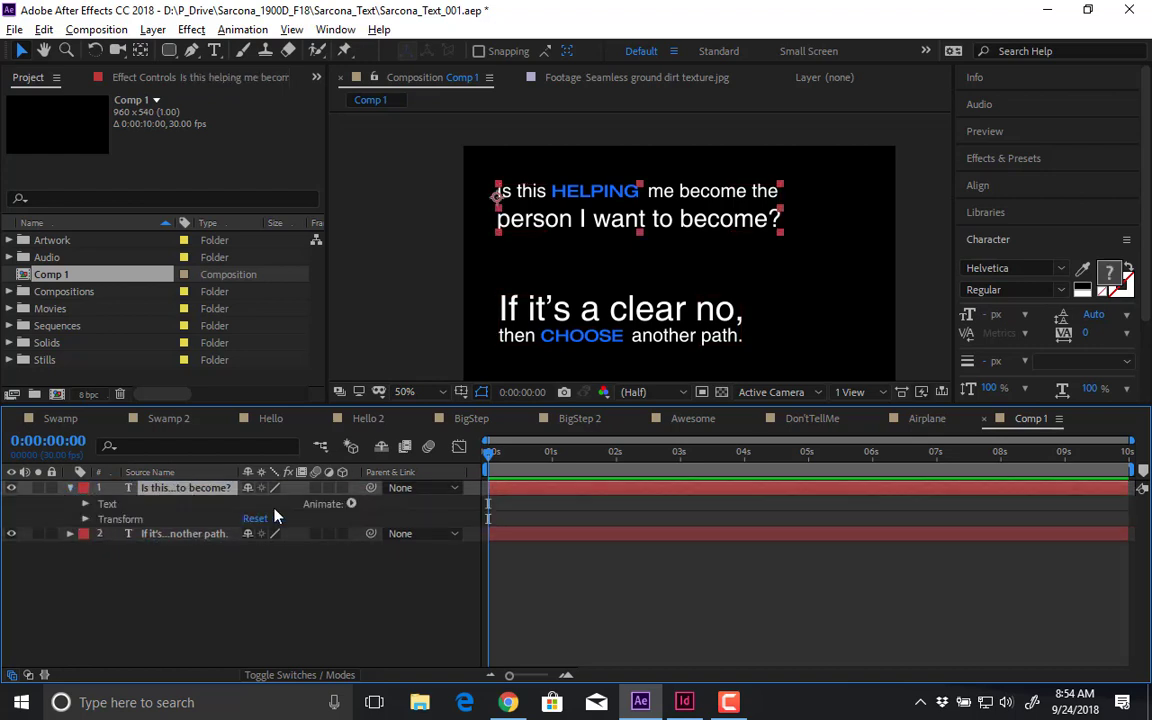
click(351, 504)
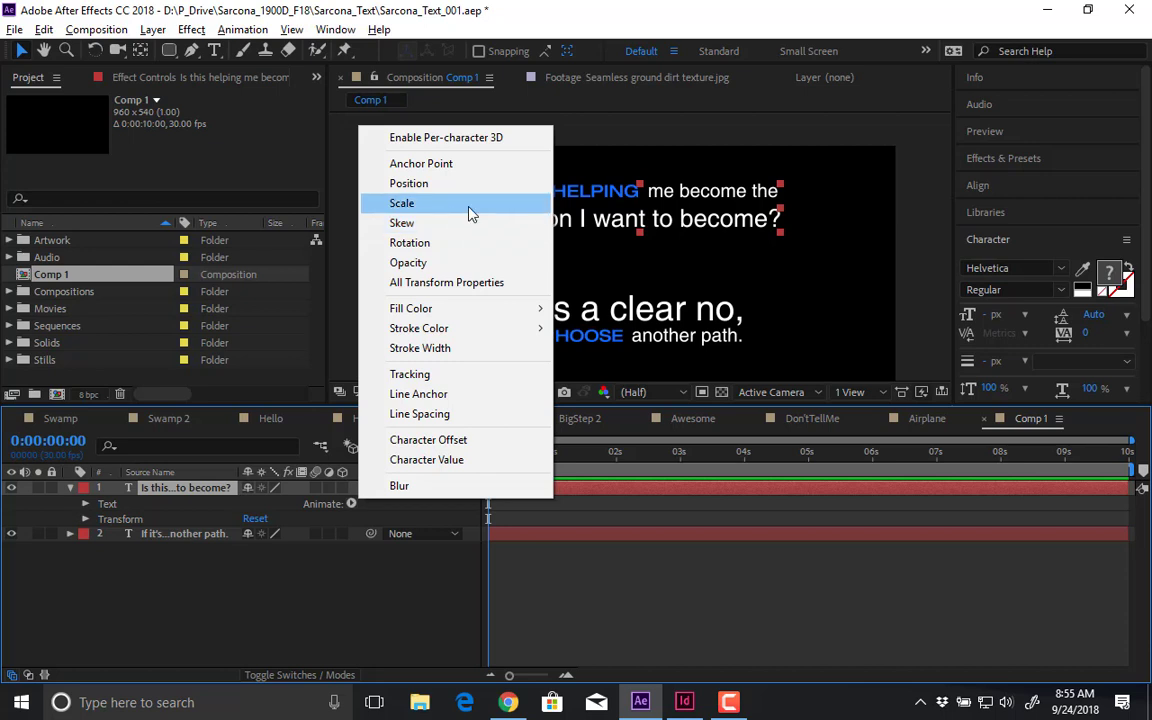
- Add a Scale animator to the top quote, set Scale to 0%, and expand Range Selector 1
click(470, 205)
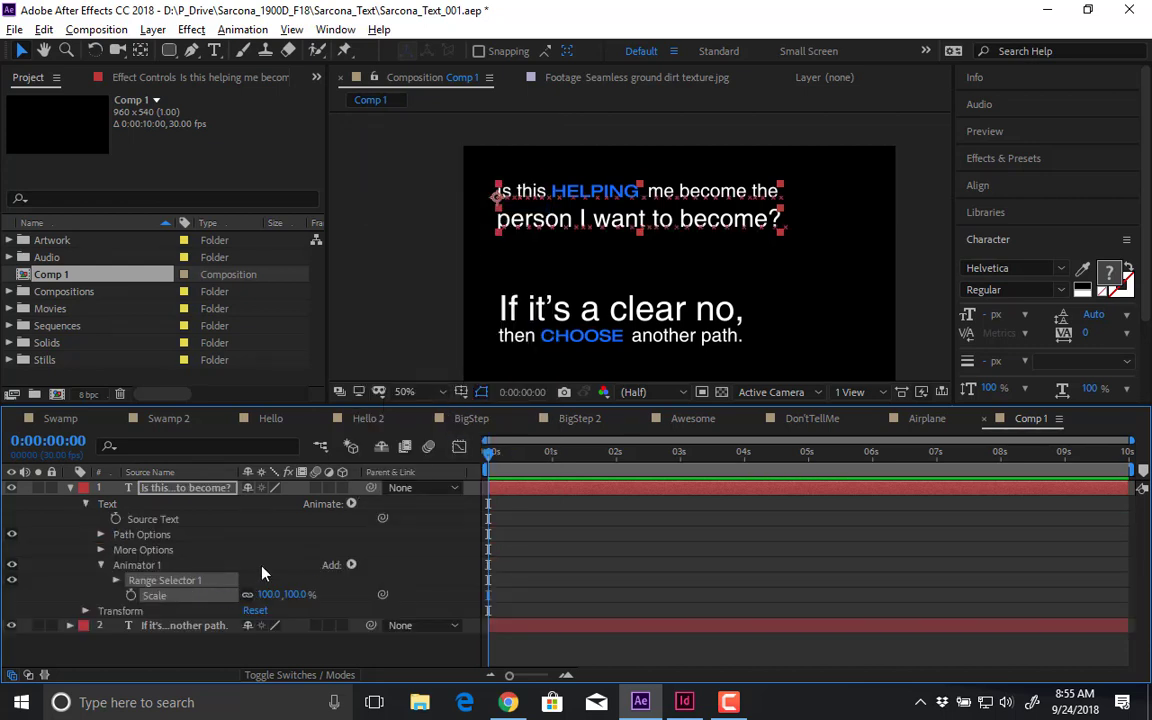
click(150, 581)
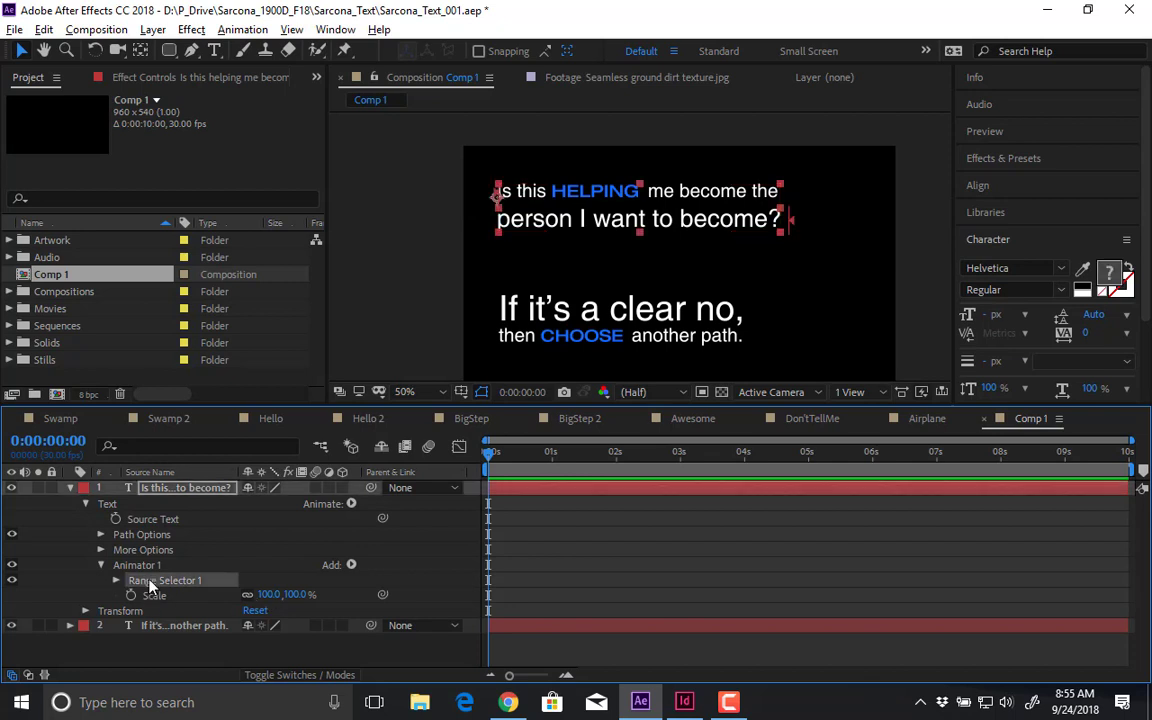
click(272, 595)
text(0)
key(Return)
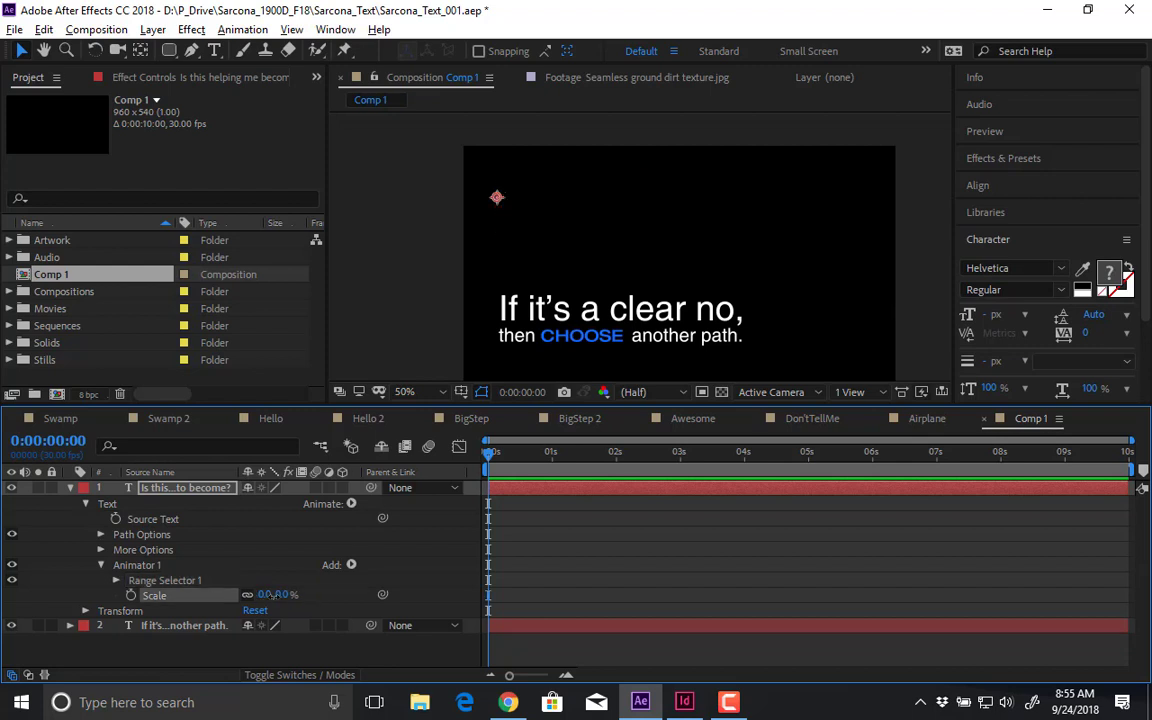
click(116, 581)
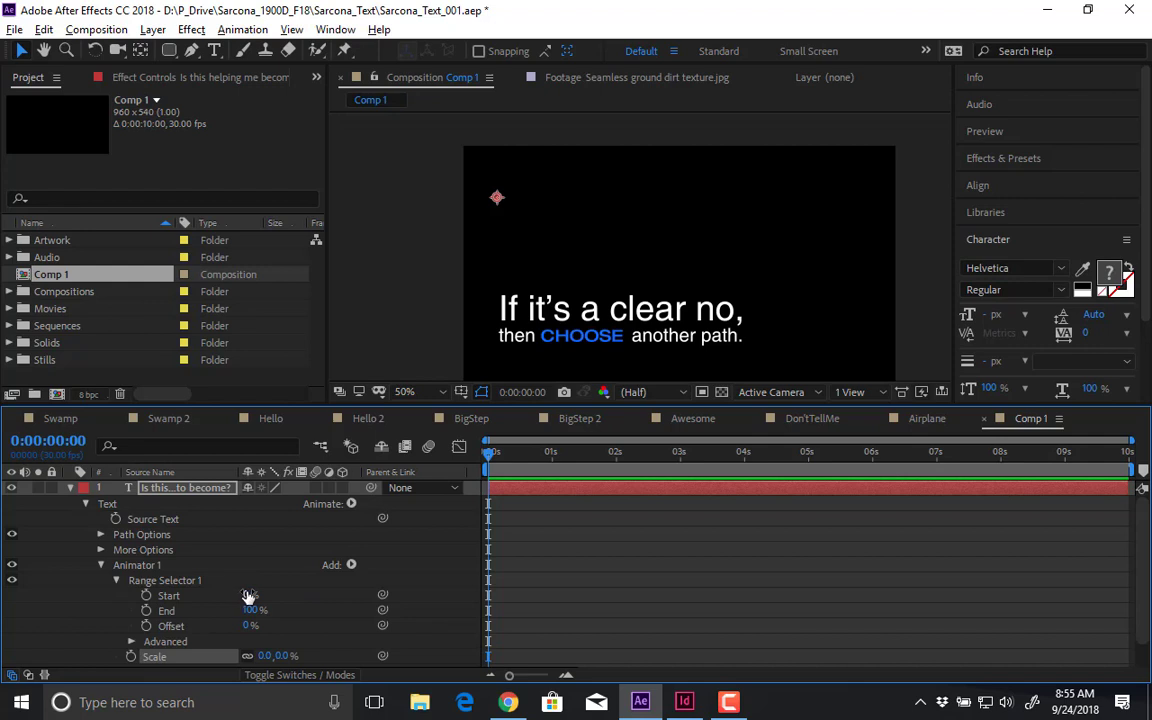
- Scrub Range Selector Start to test the reveal while zooming the viewer onto the top line
drag(250, 595, 291, 595)
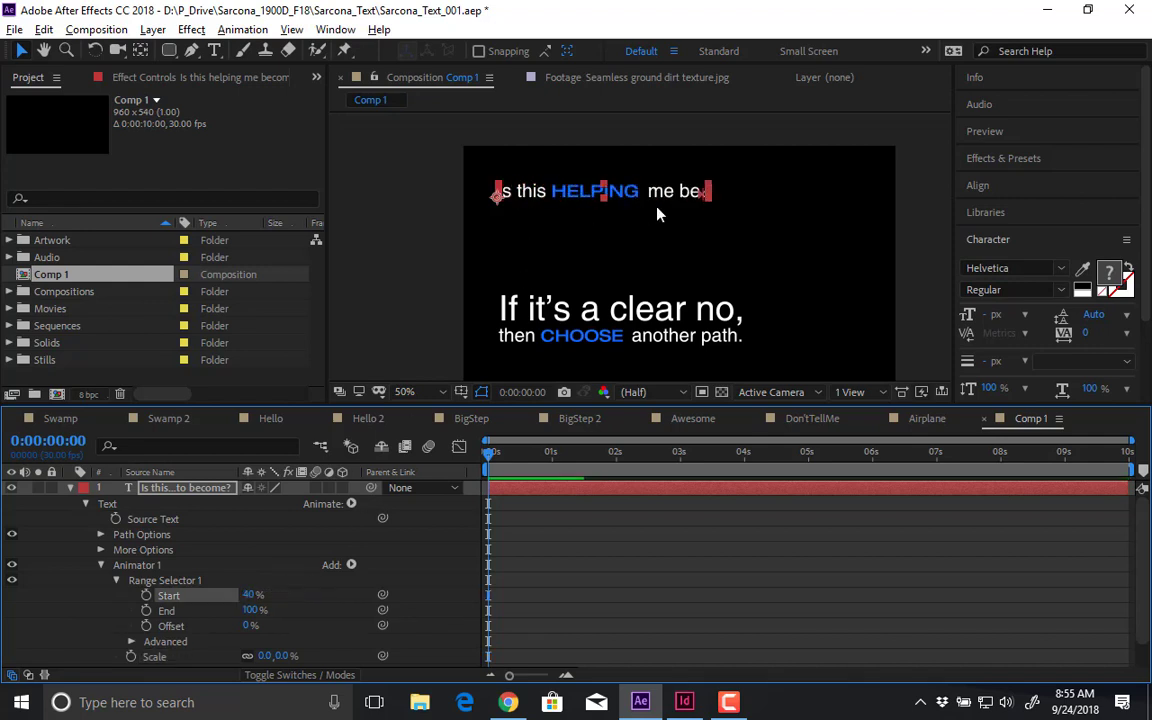
scroll(656, 208, up, 1)
drag(699, 220, 619, 338)
scroll(668, 278, up, 1)
drag(667, 269, 555, 252)
drag(250, 598, 145, 582)
scroll(420, 350, down, 2)
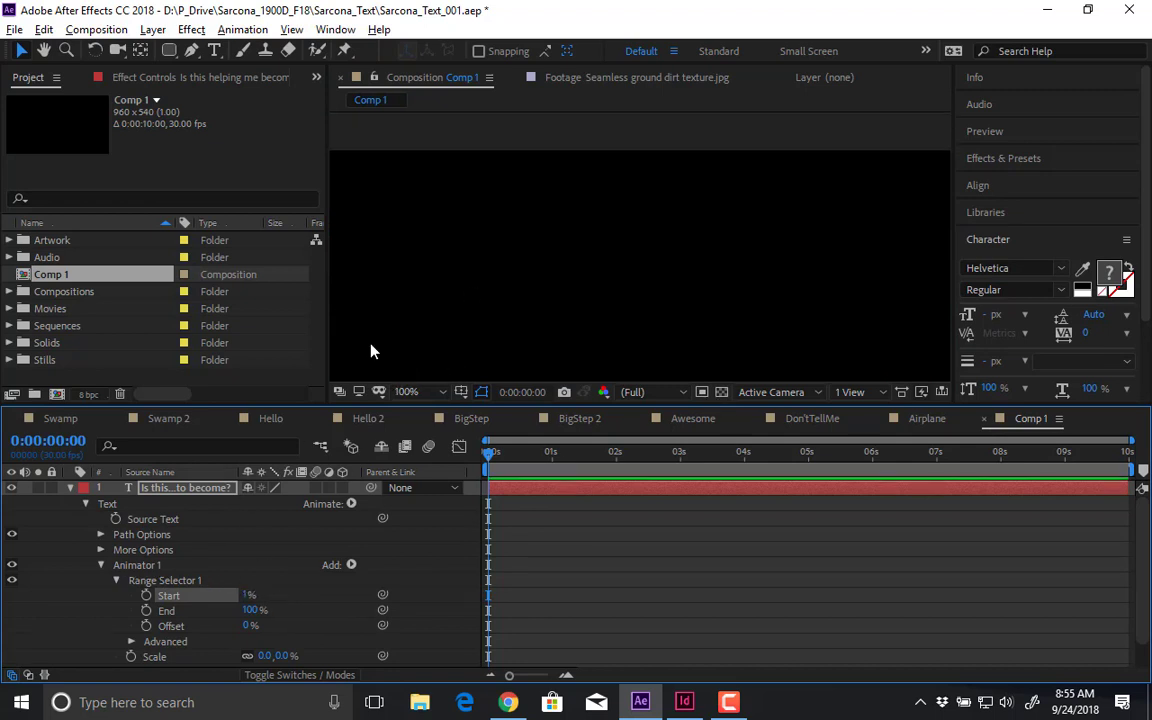
scroll(370, 350, down, 2)
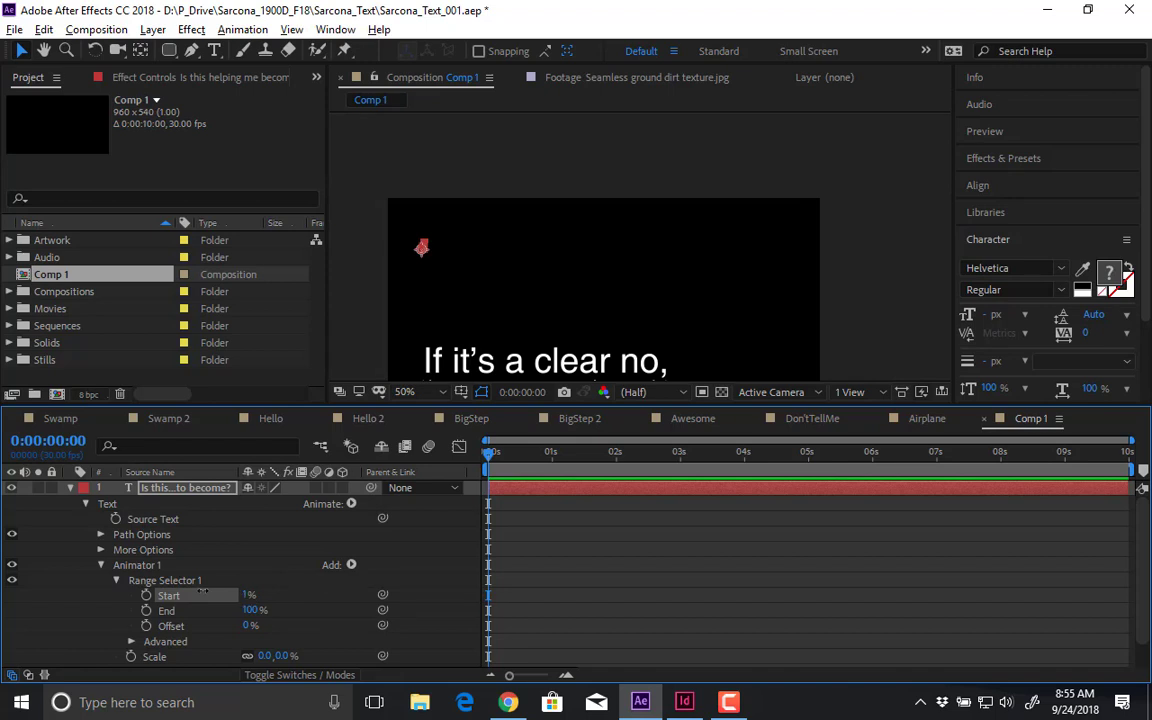
- Keyframe Start from 0% at 0s to 100% at 2s, preview, and select both keyframes
click(146, 595)
drag(490, 452, 614, 453)
drag(246, 594, 561, 579)
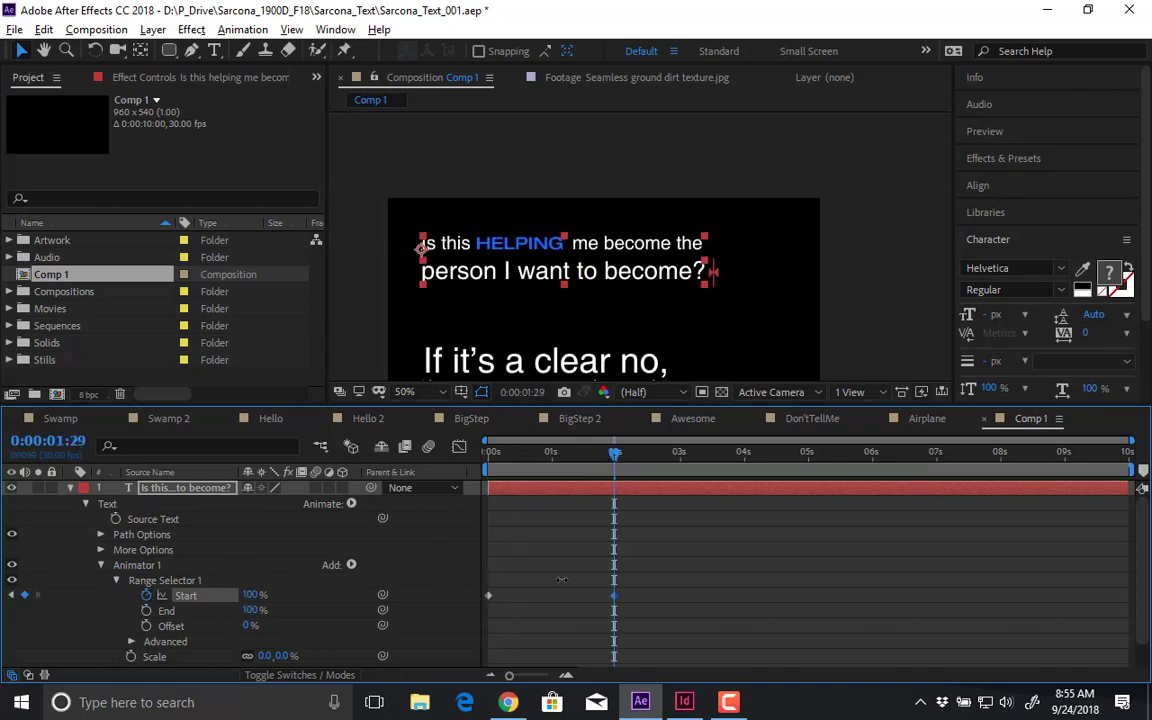
key(Home)
key(space)
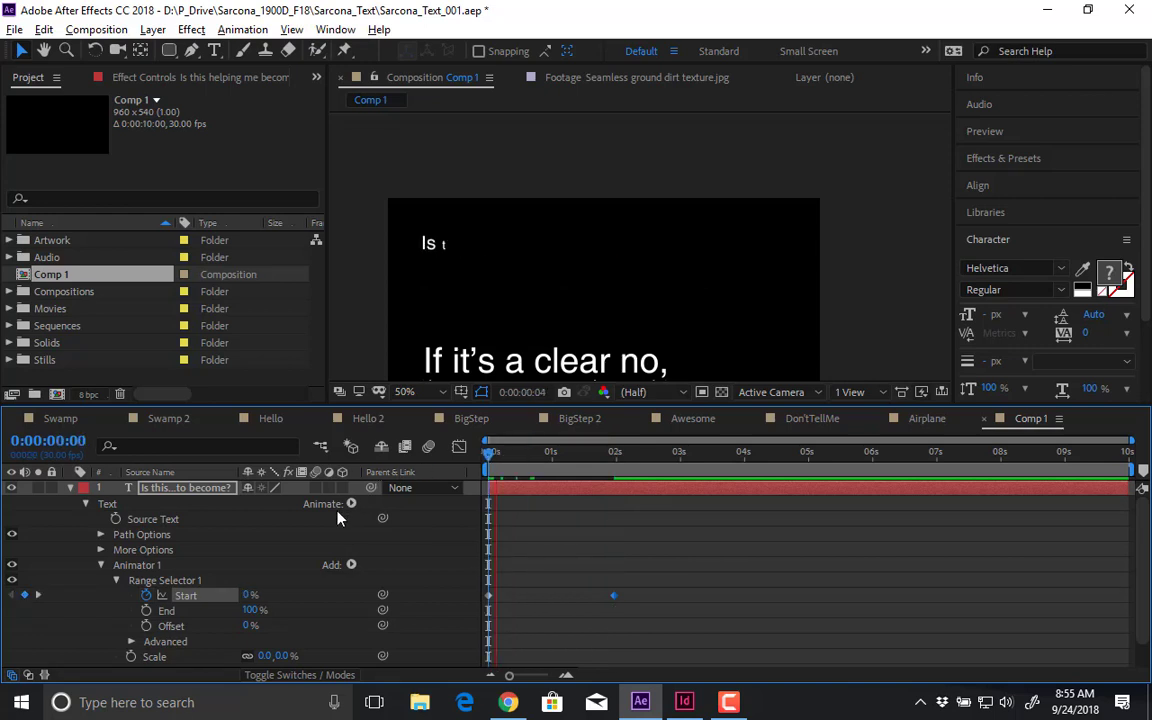
drag(656, 571, 475, 638)
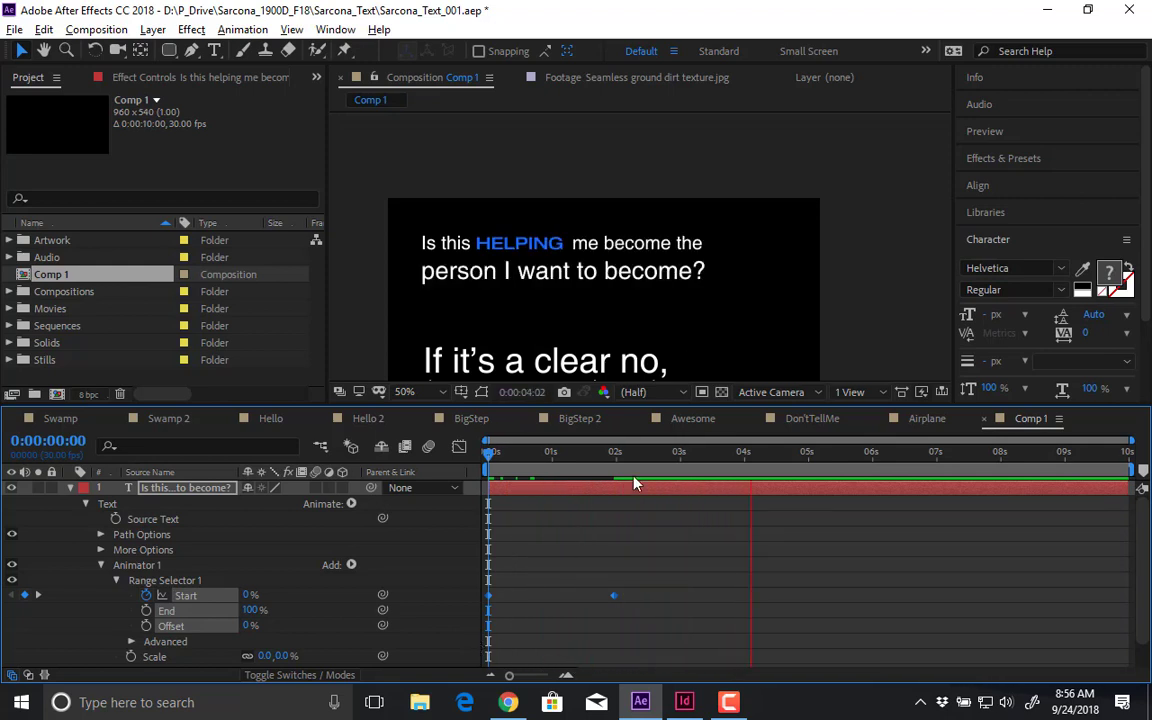
- End the work area near 2:17 with N, then replay and scrub the letter-by-letter reveal
drag(634, 467, 662, 470)
key(n)
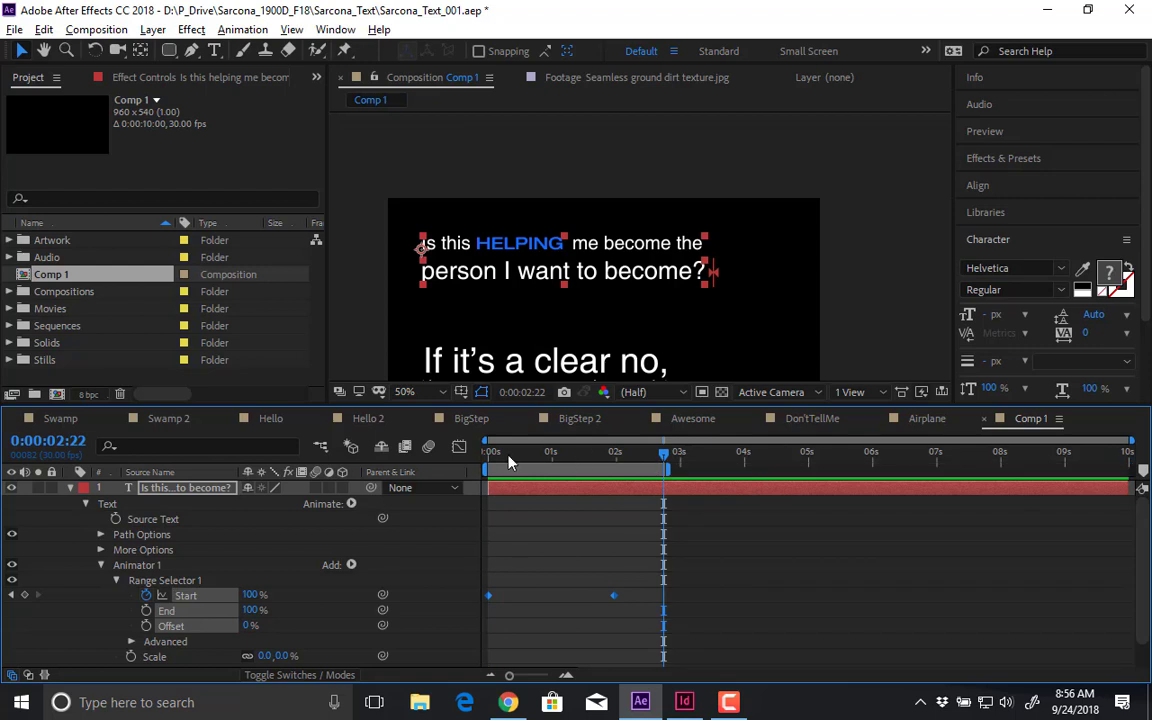
key(space)
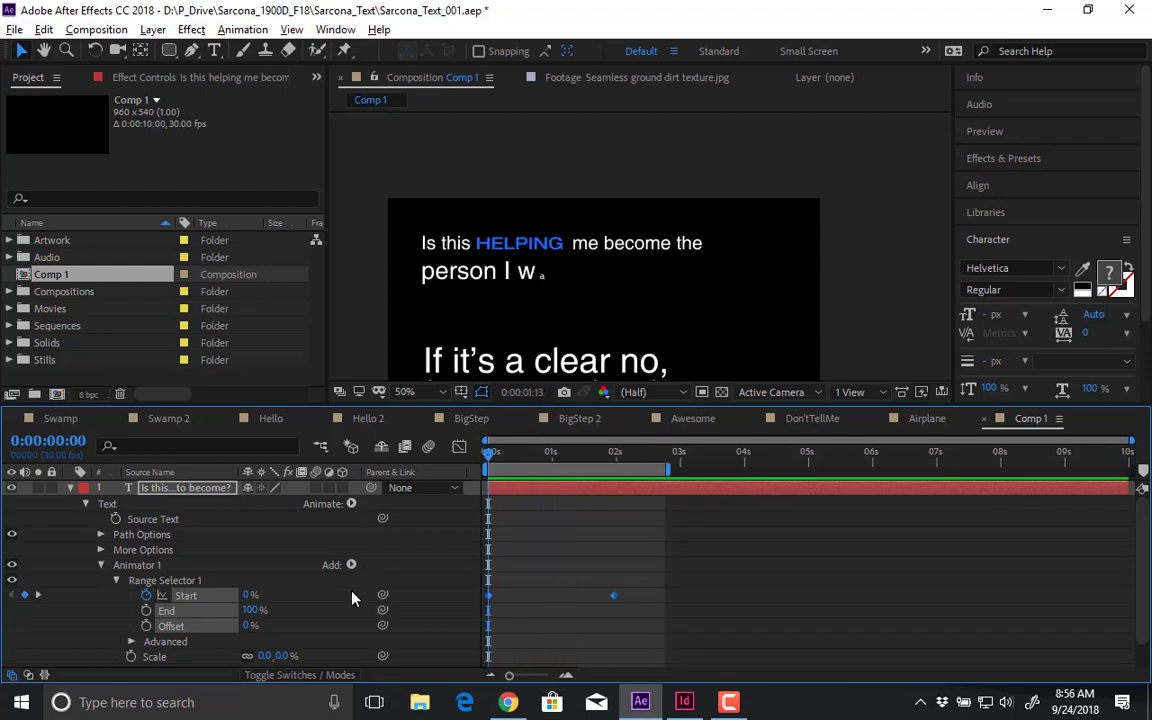
key(space)
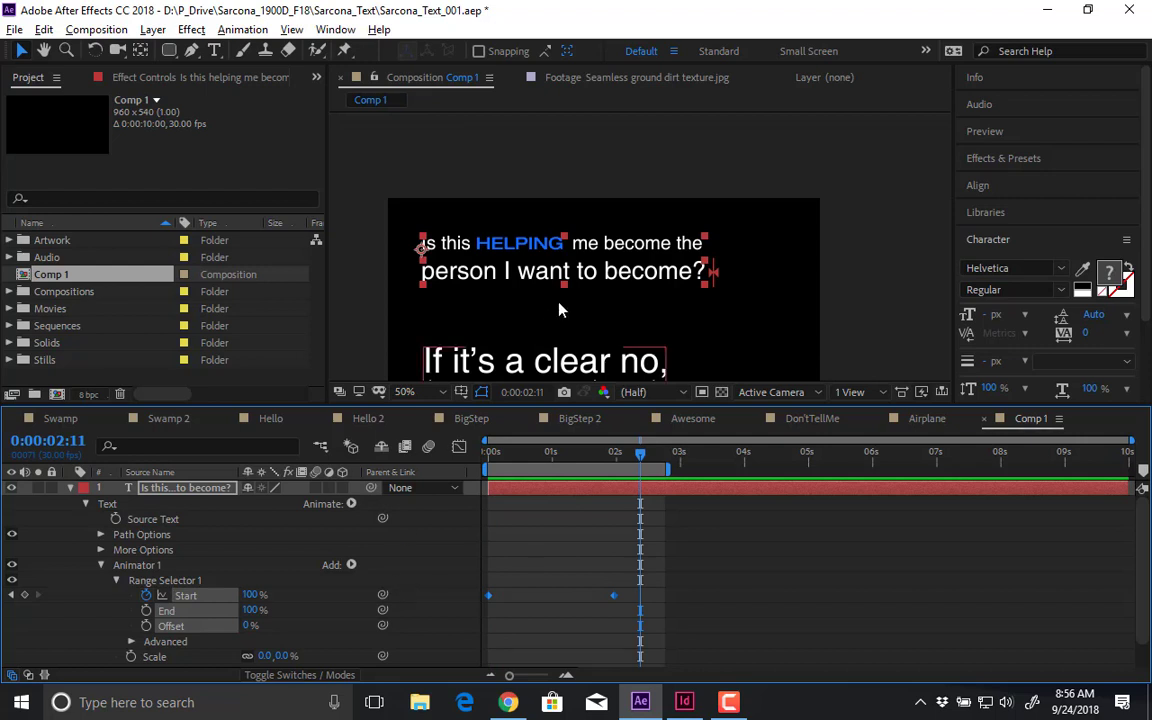
scroll(502, 271, up, 2)
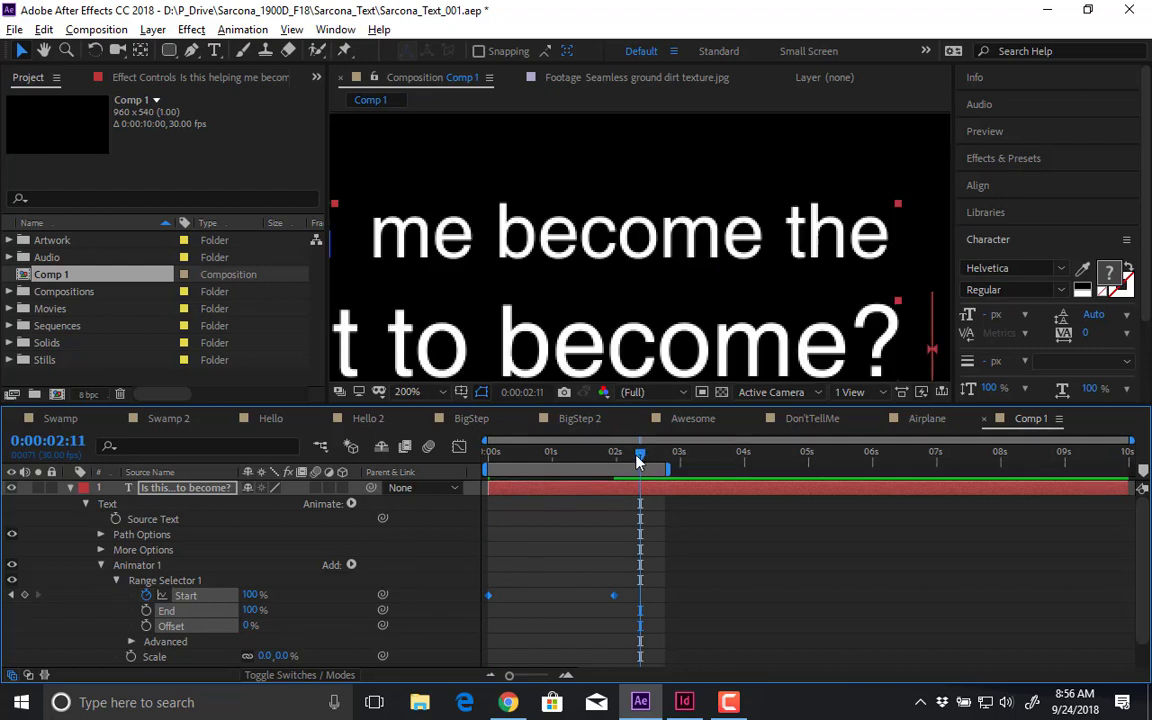
drag(640, 452, 590, 462)
key(space)
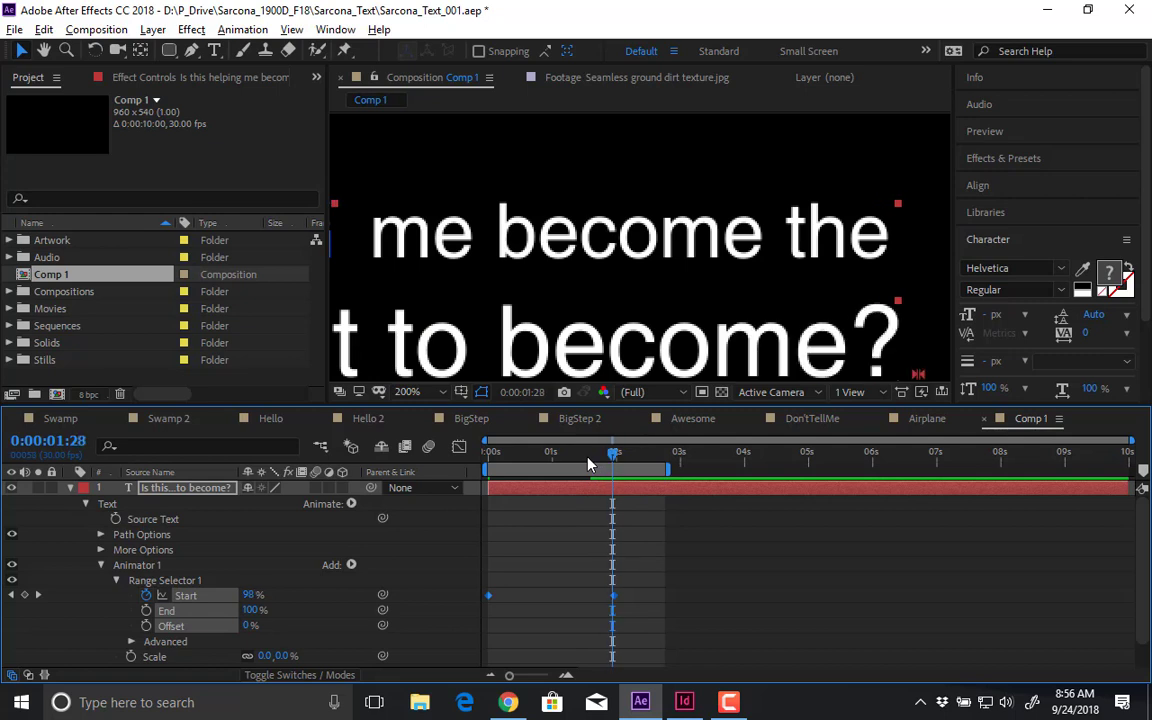
- Add a Rotation property to Animator 1 and set it to 180°
click(351, 566)
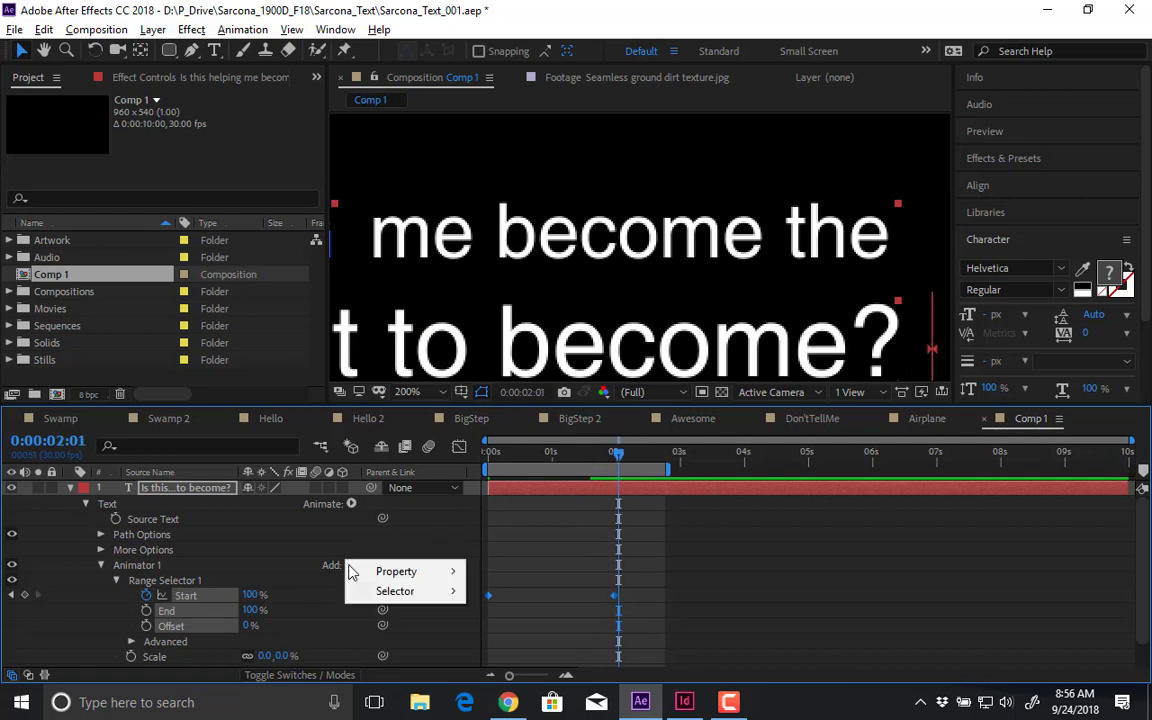
mouse_move(396, 571)
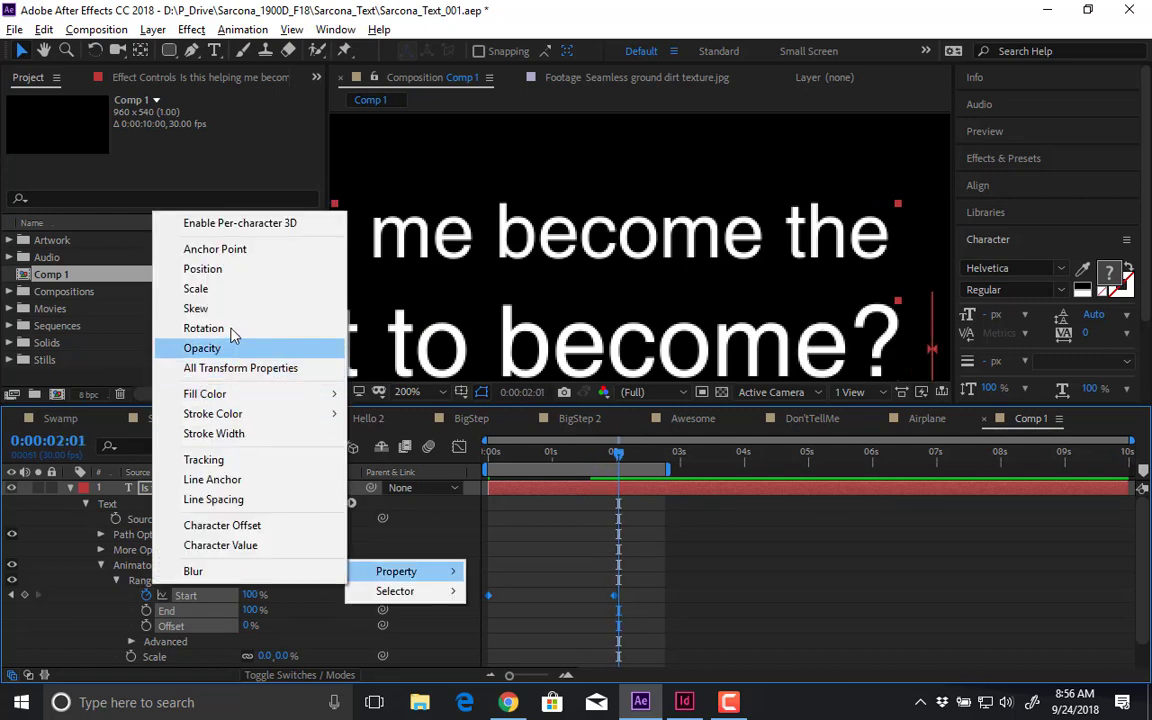
click(230, 330)
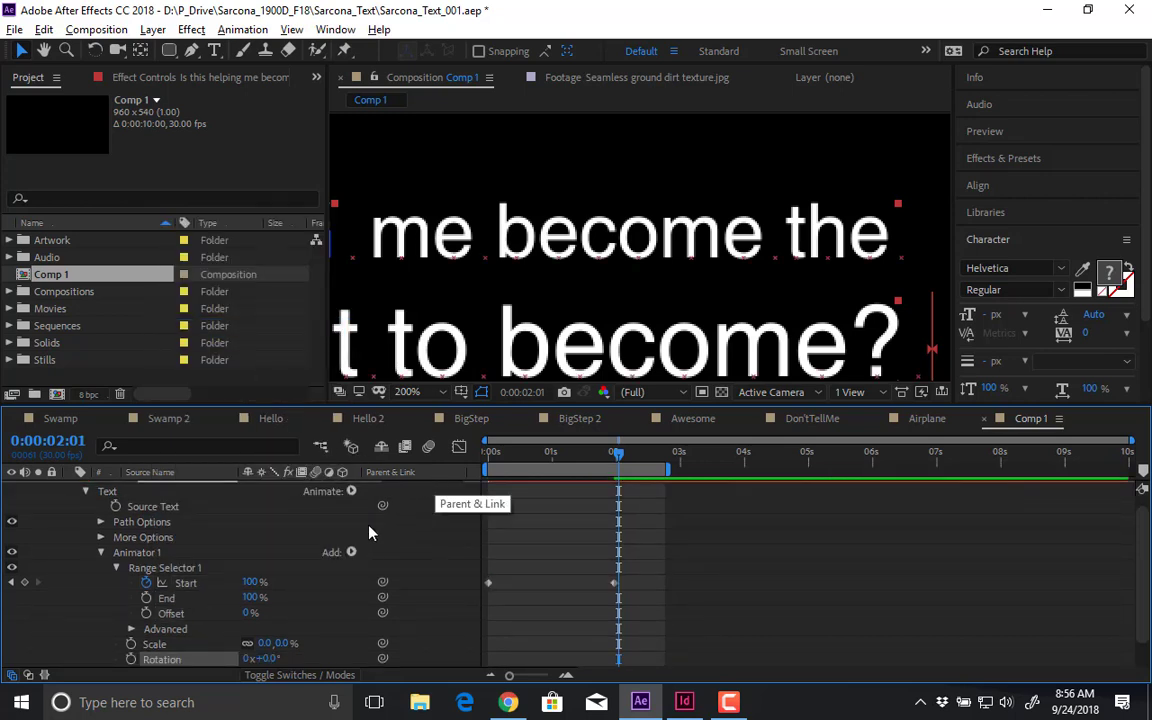
scroll(281, 632, down, 1)
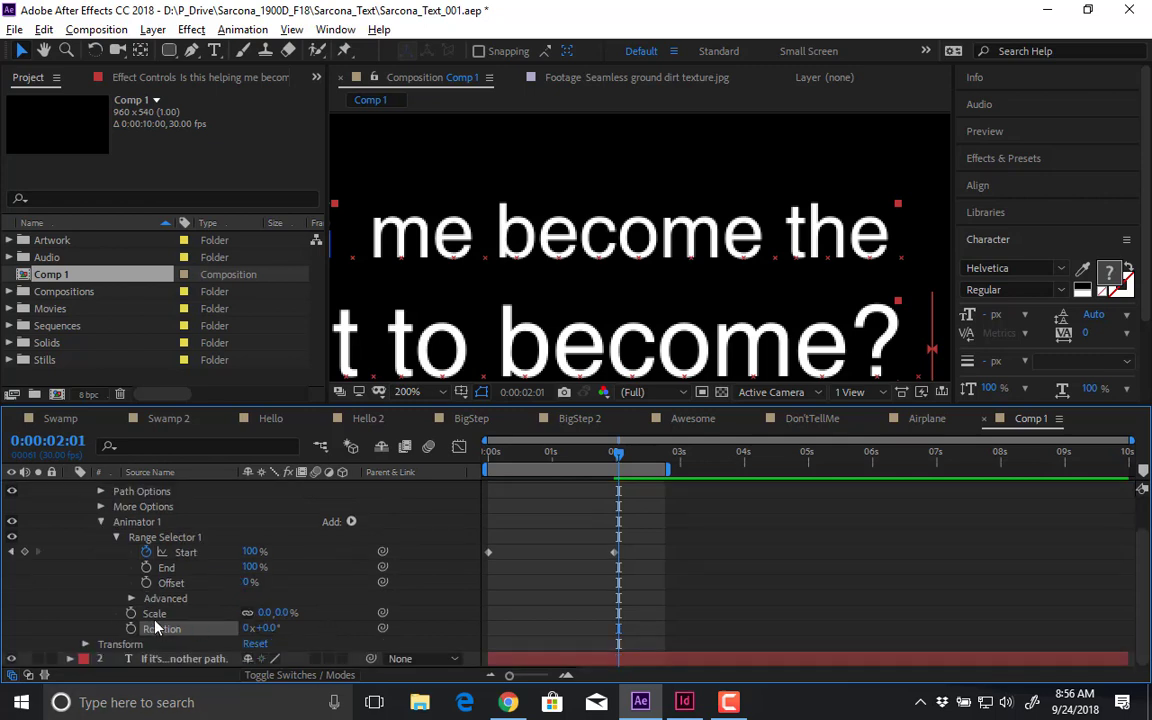
click(155, 616)
click(197, 629)
click(268, 628)
text(180)
key(Return)
- Preview the spin, move the end Start keyframe to about 4.5s, and extend the work area
click(489, 465)
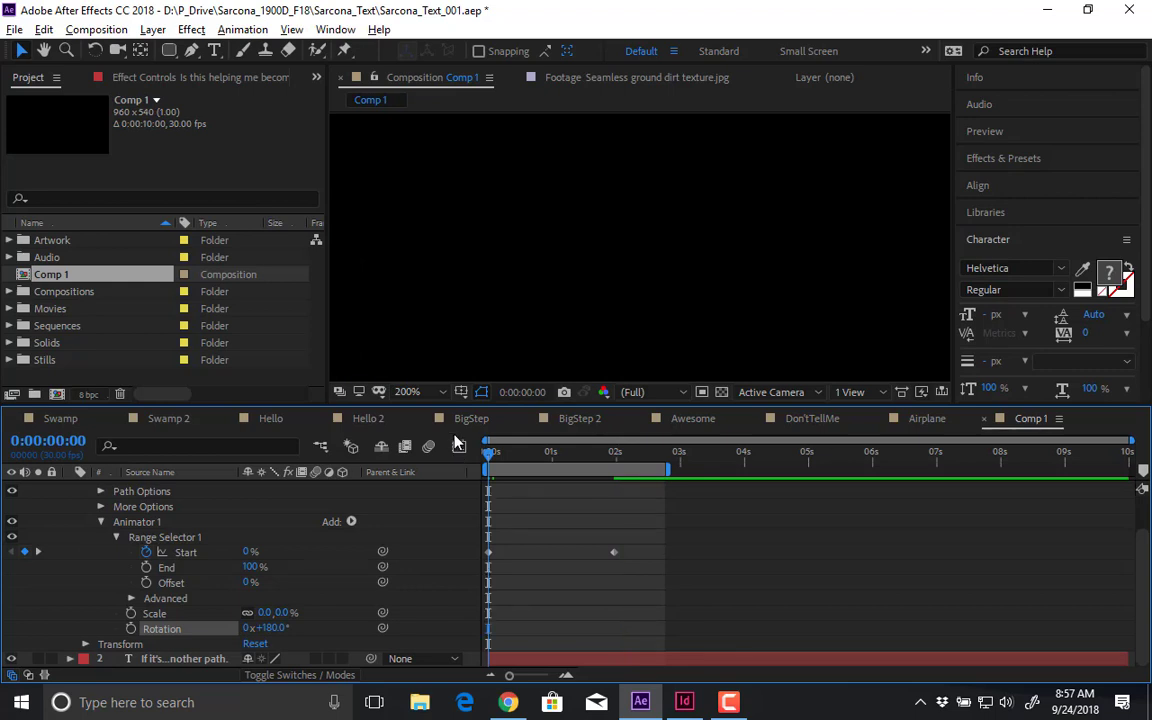
scroll(615, 280, down, 1)
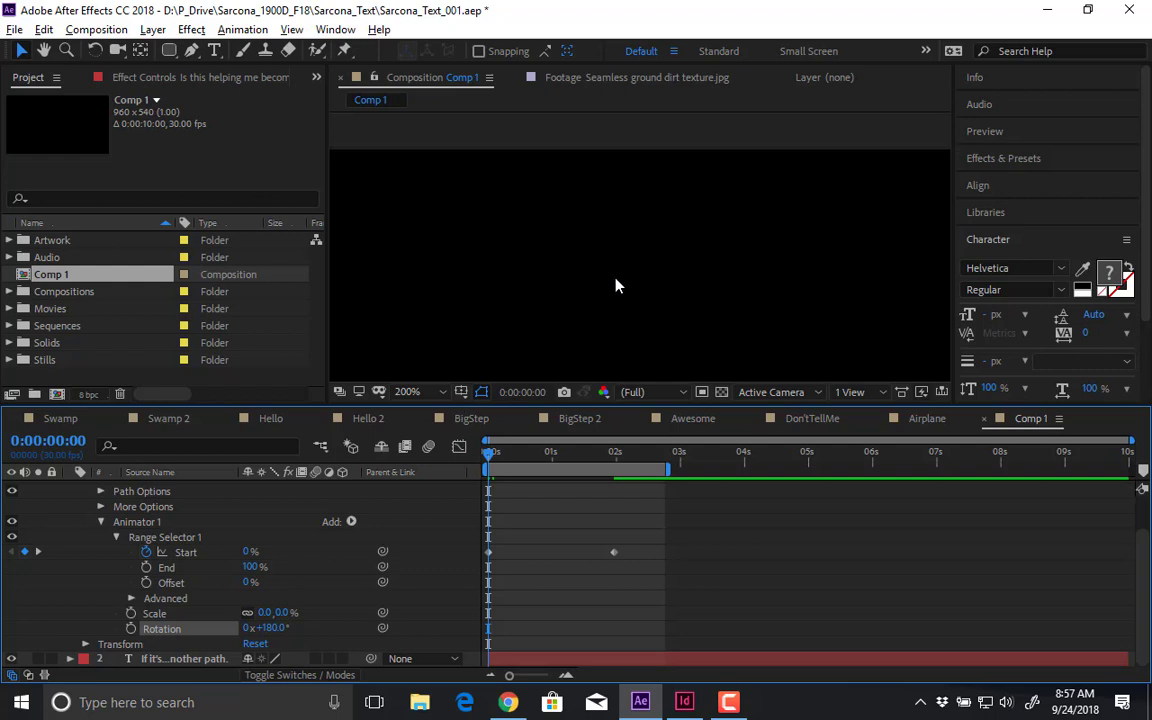
key(space)
mouse_move(559, 291)
mouse_down()
mouse_move(738, 231)
mouse_move(730, 224)
mouse_up()
key(space)
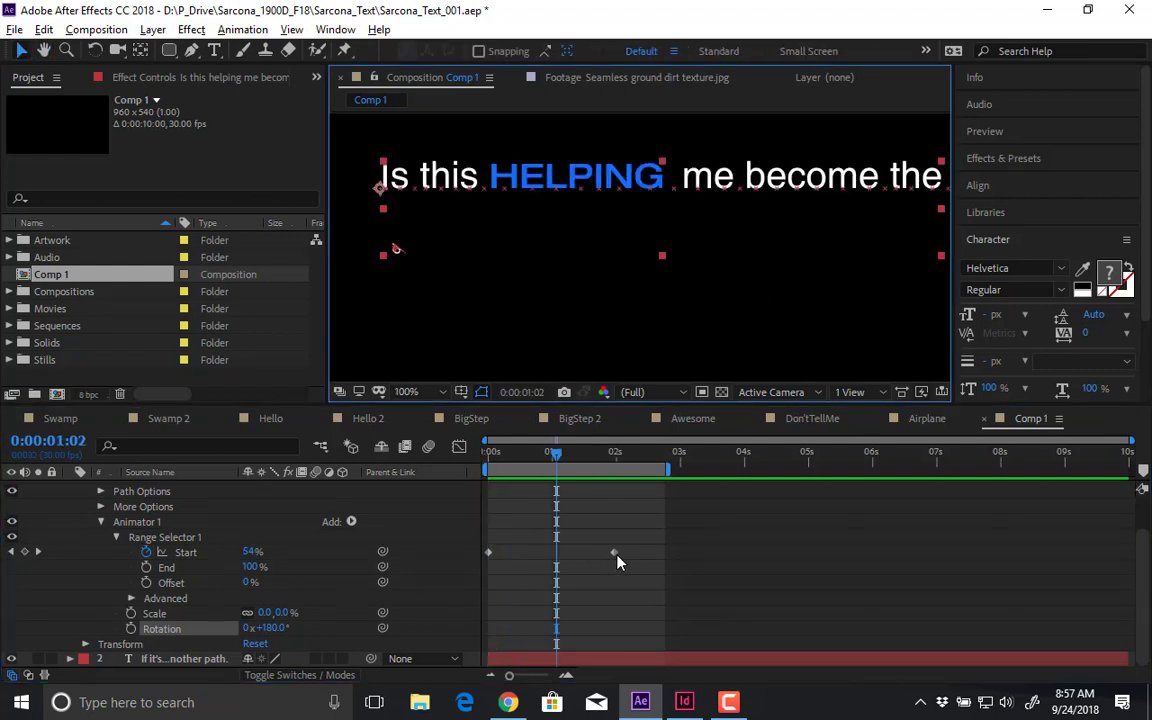
drag(614, 552, 780, 552)
drag(668, 466, 799, 466)
key(space)
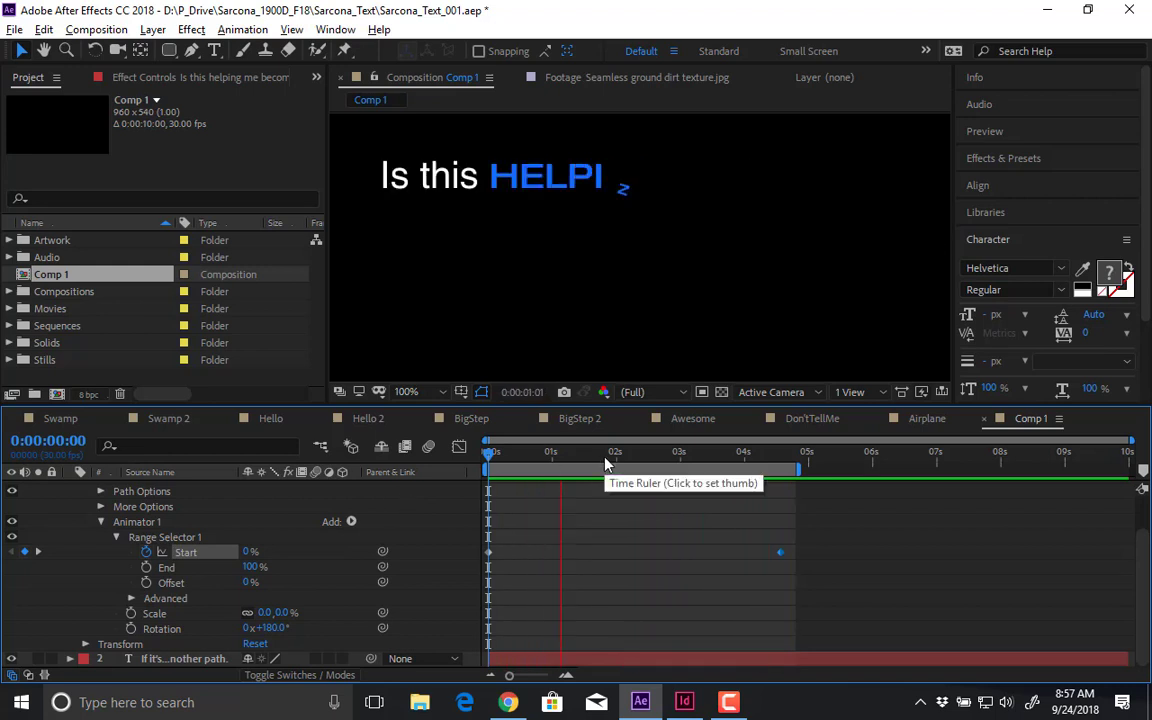
- Add an Opacity property to Animator 1 set to 0%
click(493, 460)
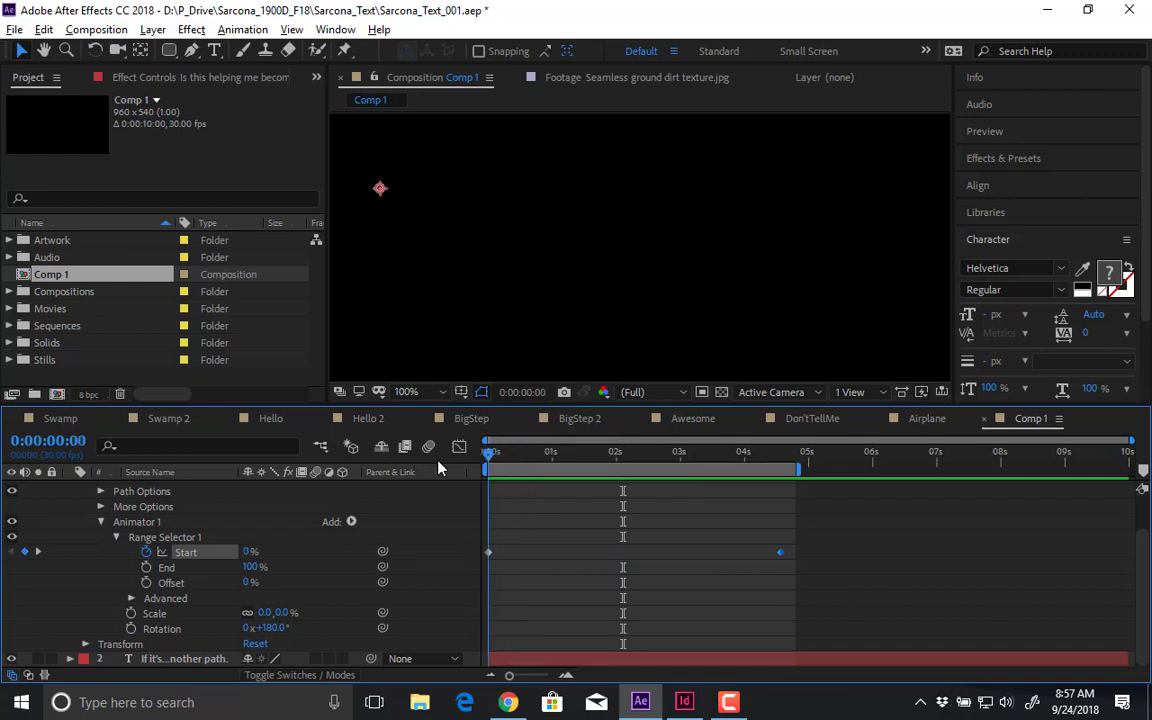
click(351, 521)
mouse_move(390, 520)
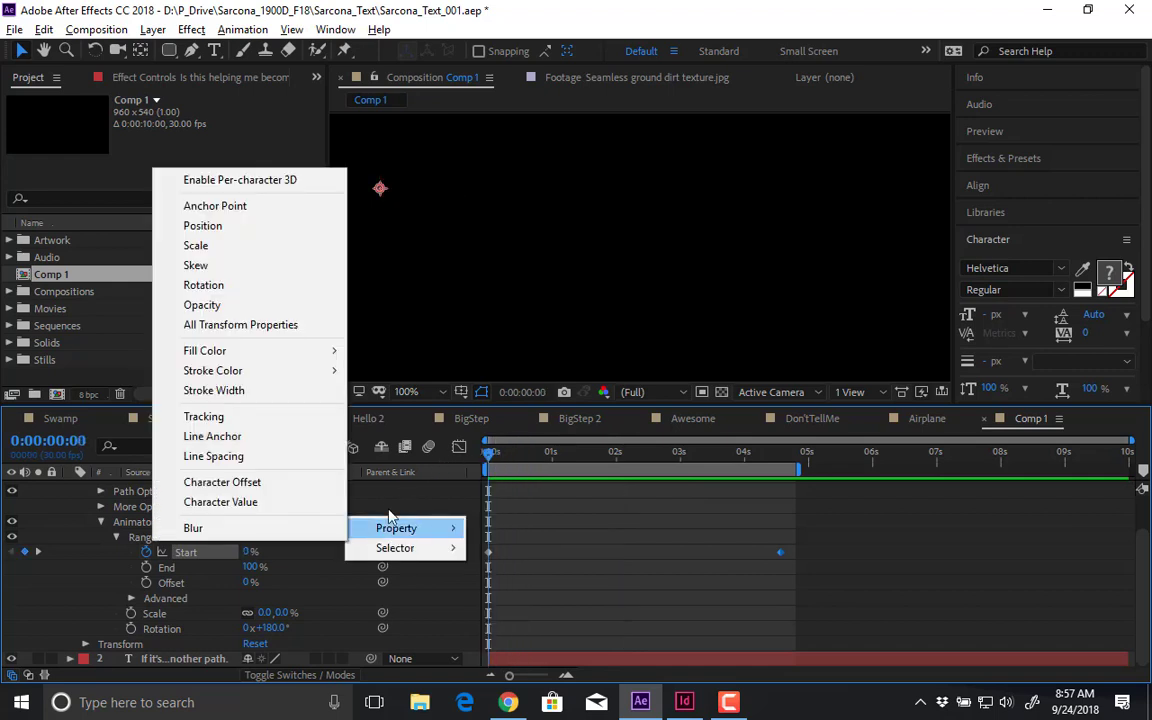
click(234, 305)
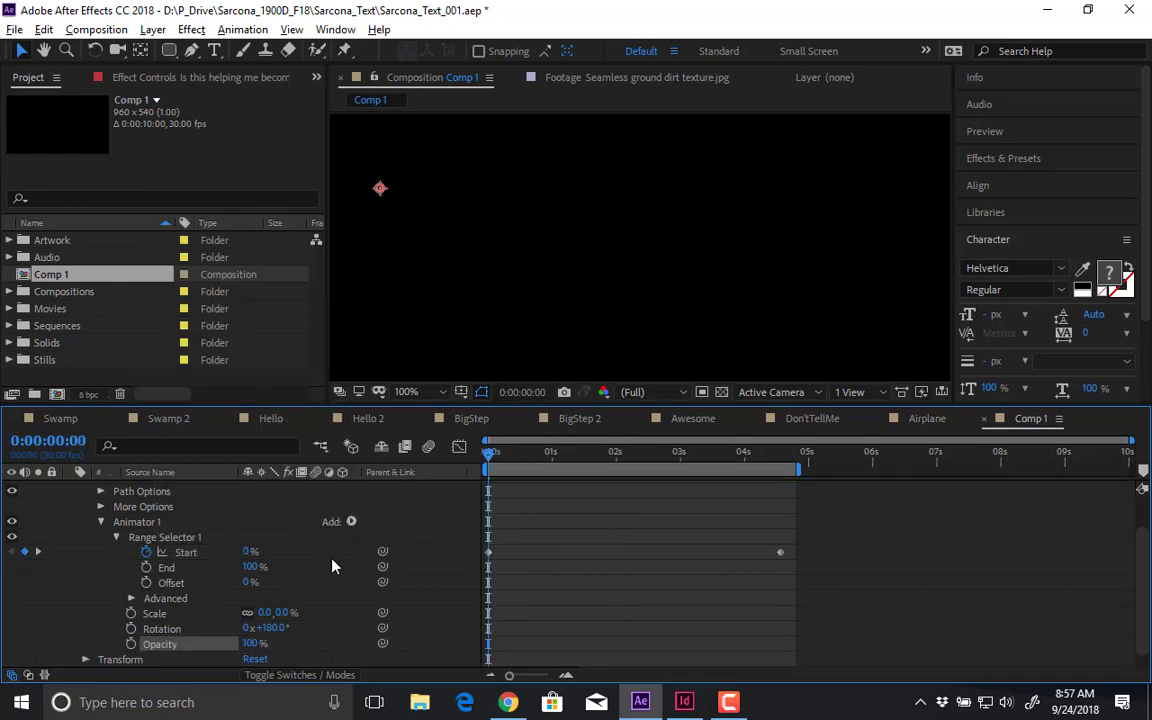
click(254, 644)
key(Return)
- Preview the fading, spinning reveal and step through it frame by frame
key(space)
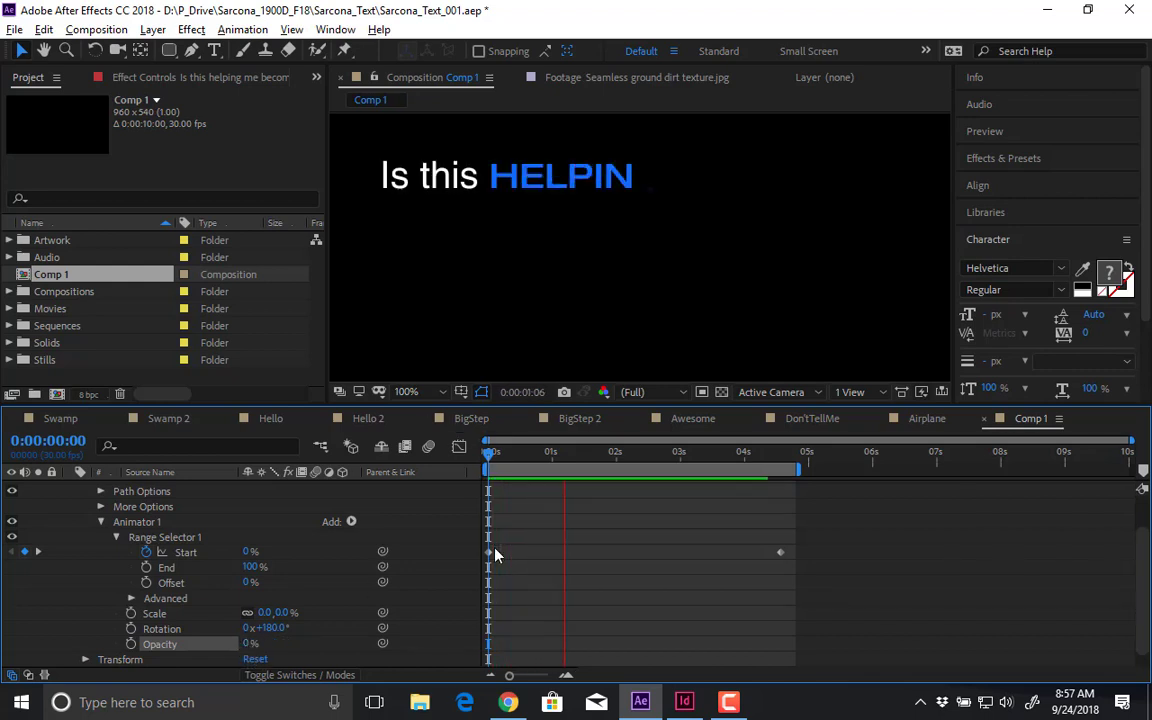
key(space)
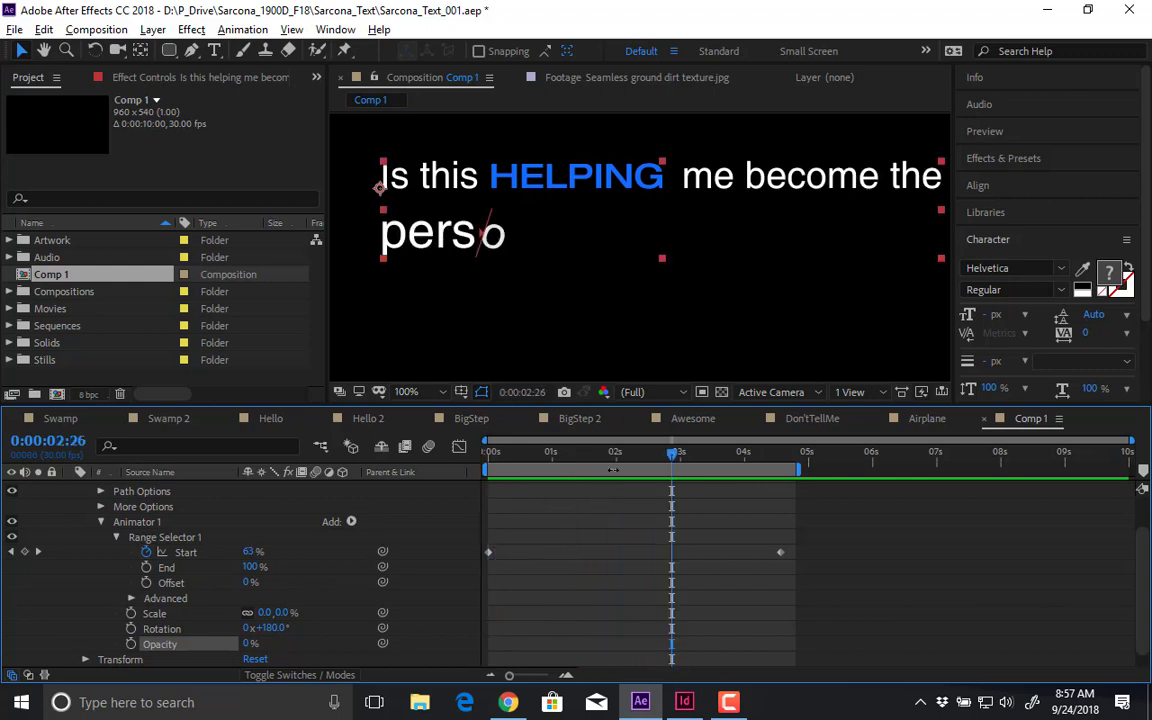
key(Page_Down)
key(Page_Down)
key(Page_Down)
key(Page_Down)
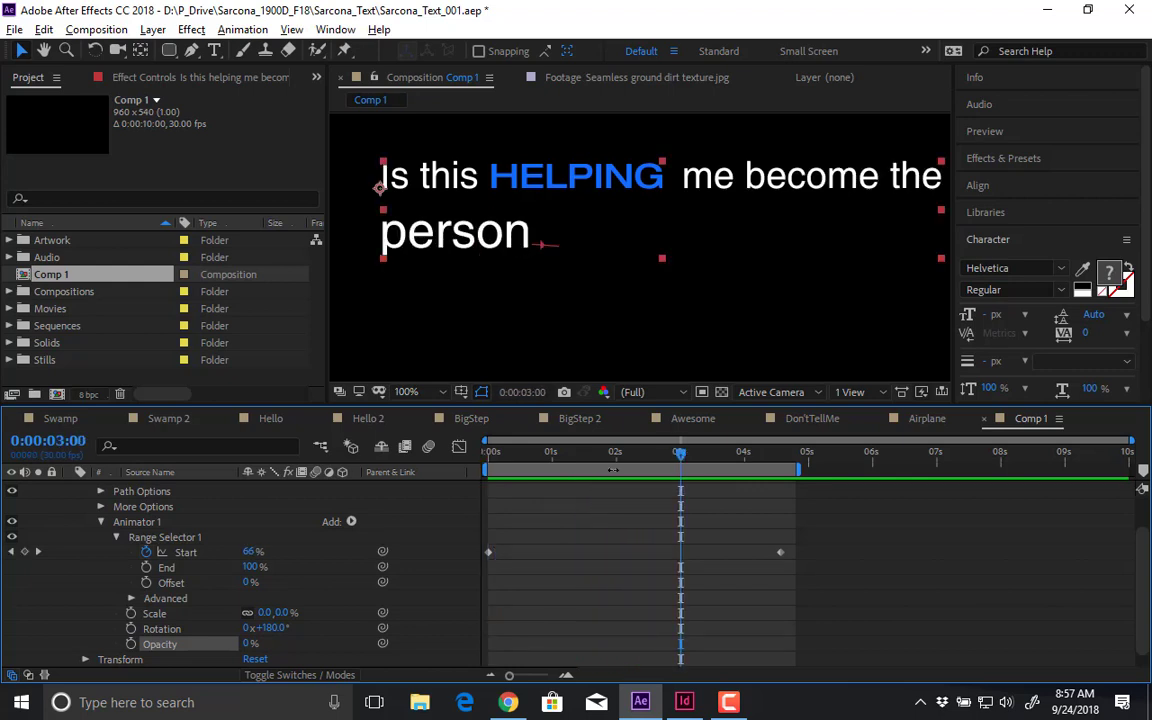
key(Page_Down)
key(Page_Down)
key(Page_Down)
key(Page_Down)
key(Page_Down)
key(Page_Down)
key(Page_Down)
key(Page_Down)
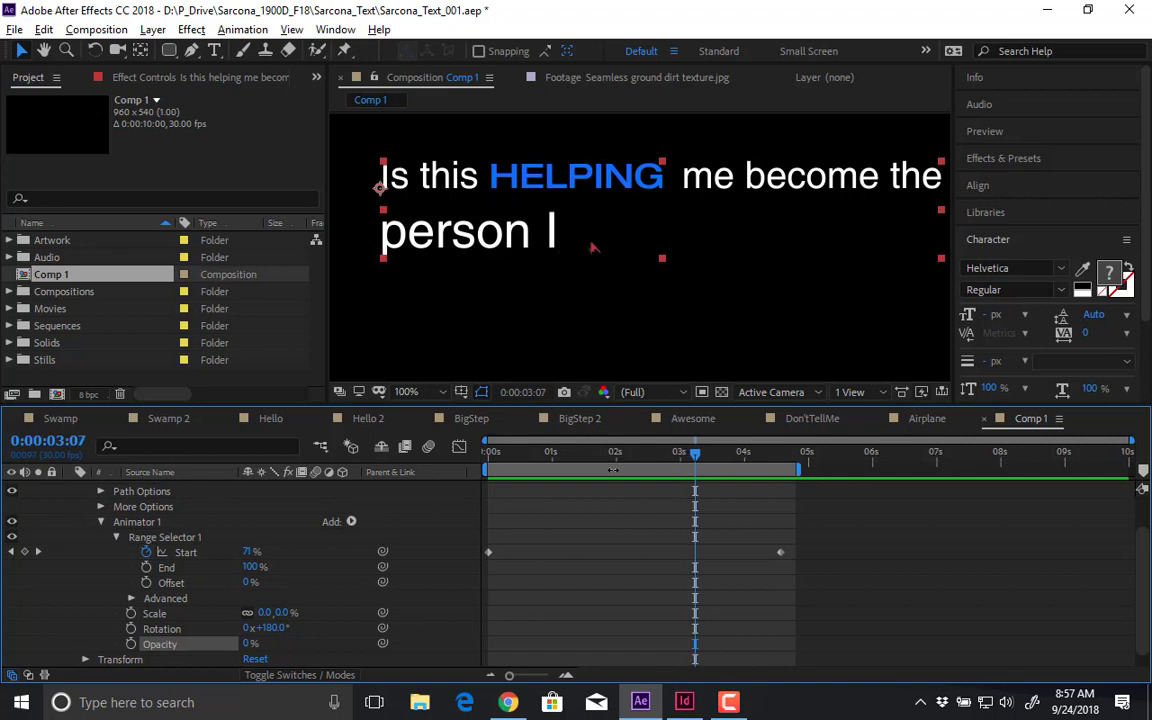
key(Page_Down)
key(Page_Down)
key(Page_Down)
key(Page_Down)
key(Page_Down)
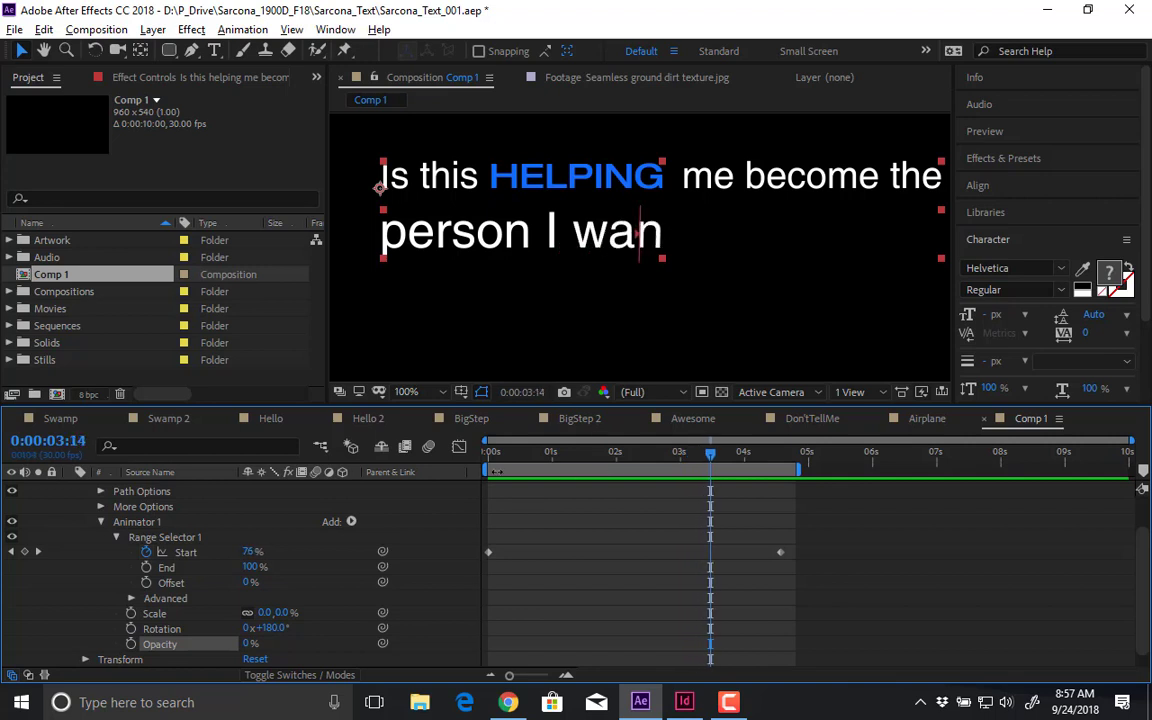
click(351, 521)
- Add a Position property with offset 0,232 to Animator 1 and preview the rising characters
mouse_move(405, 527)
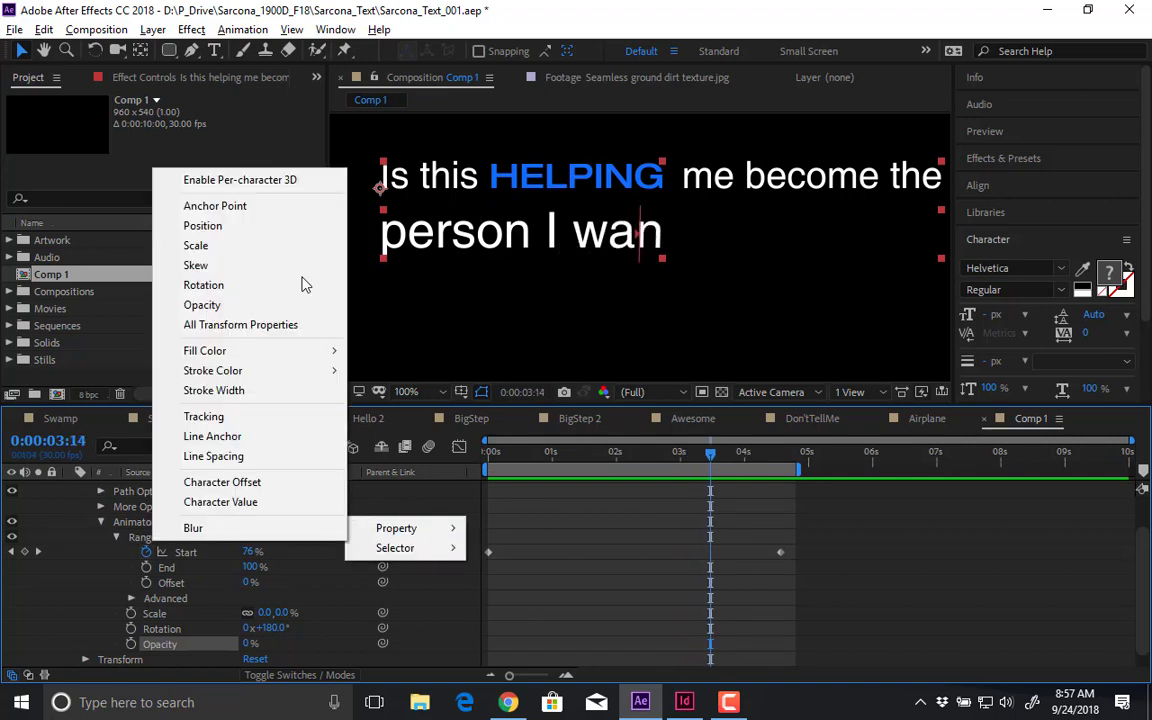
click(280, 228)
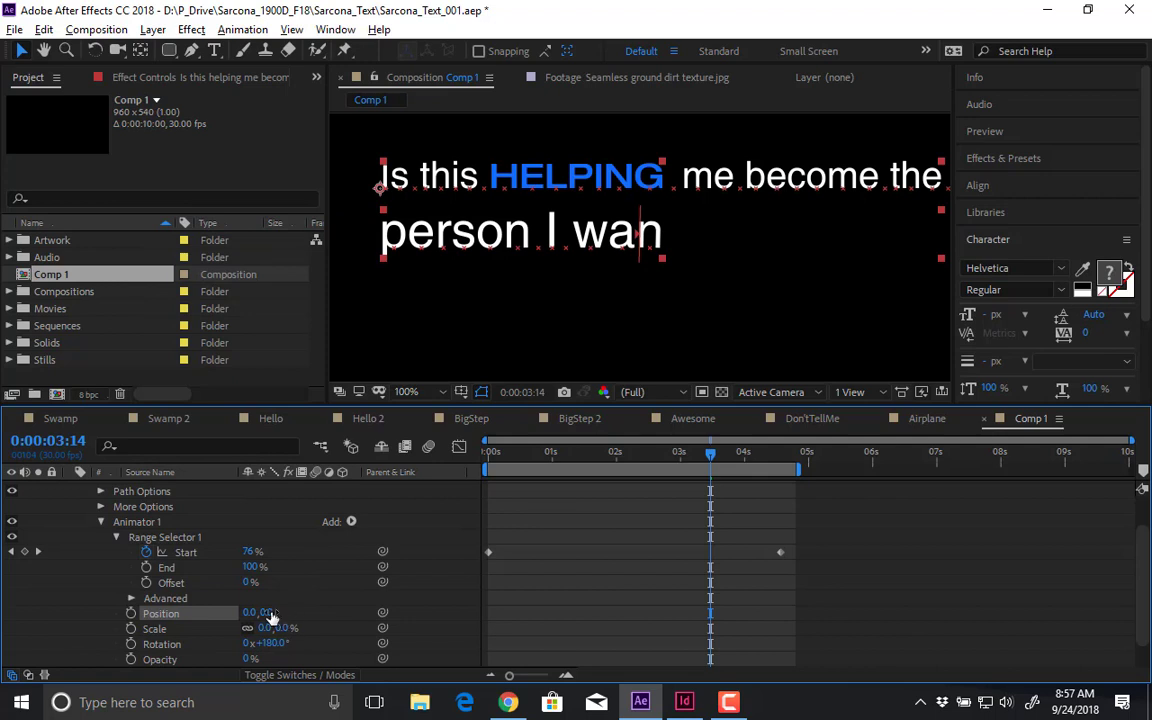
drag(420, 612, 482, 609)
click(510, 458)
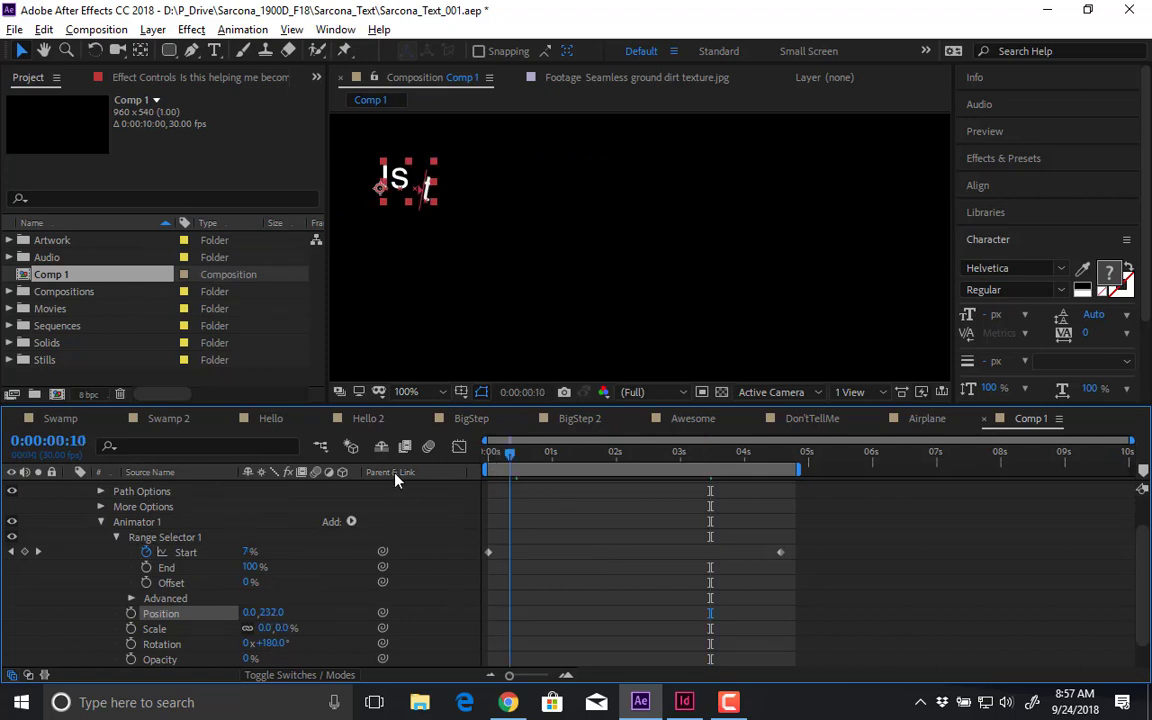
key(space)
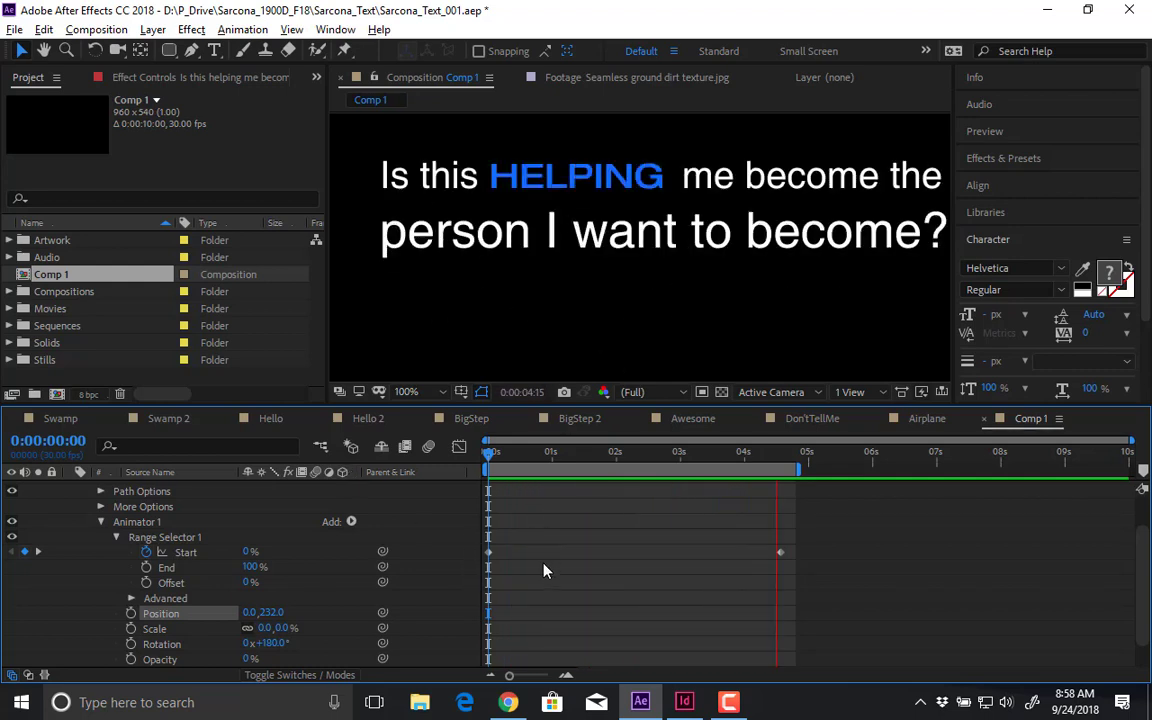
key(space)
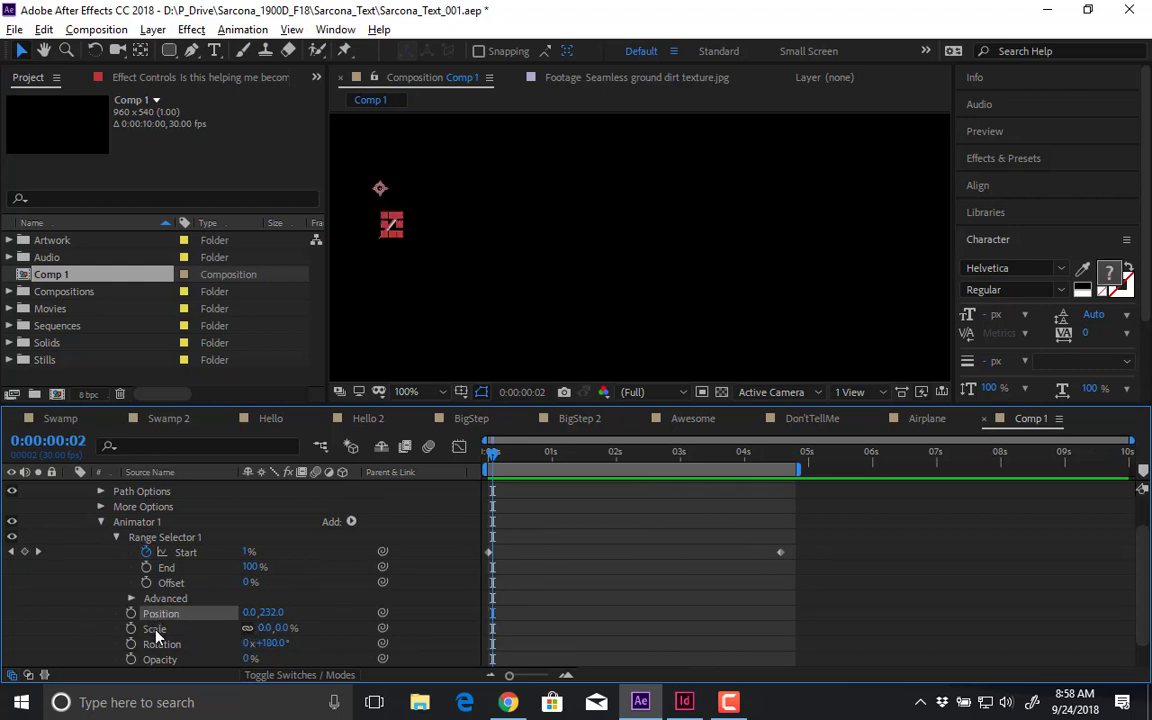
- Delete Animator 1's Position property and preview the result
key(Delete)
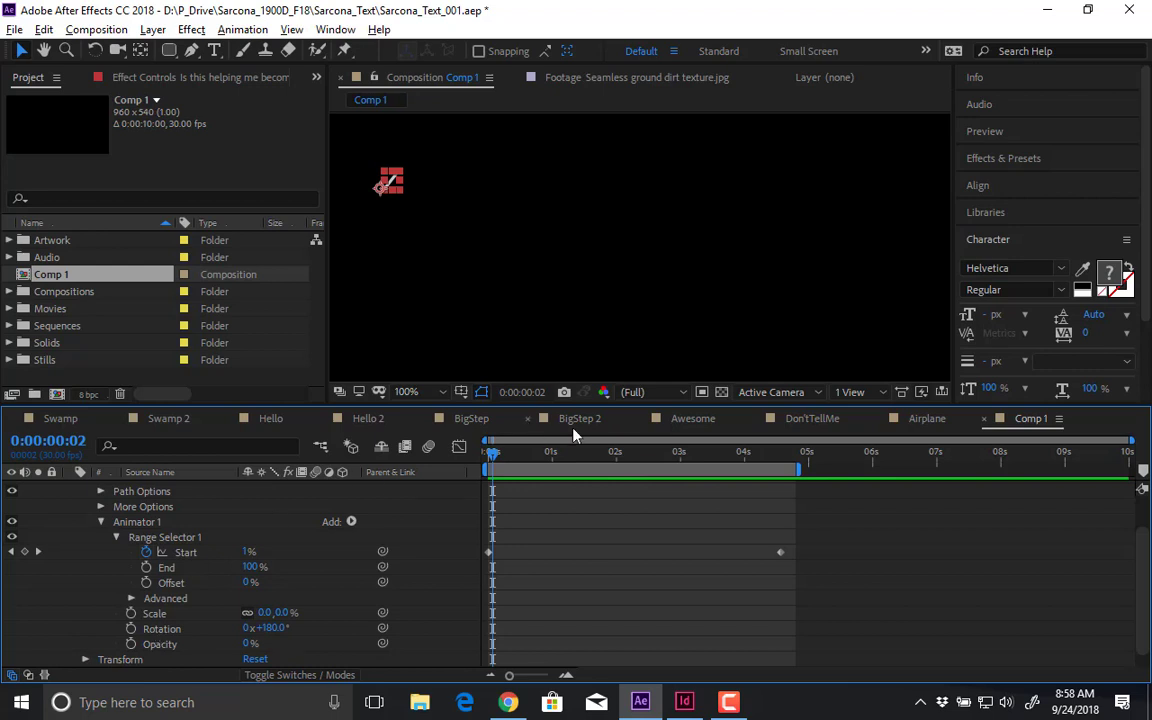
key(space)
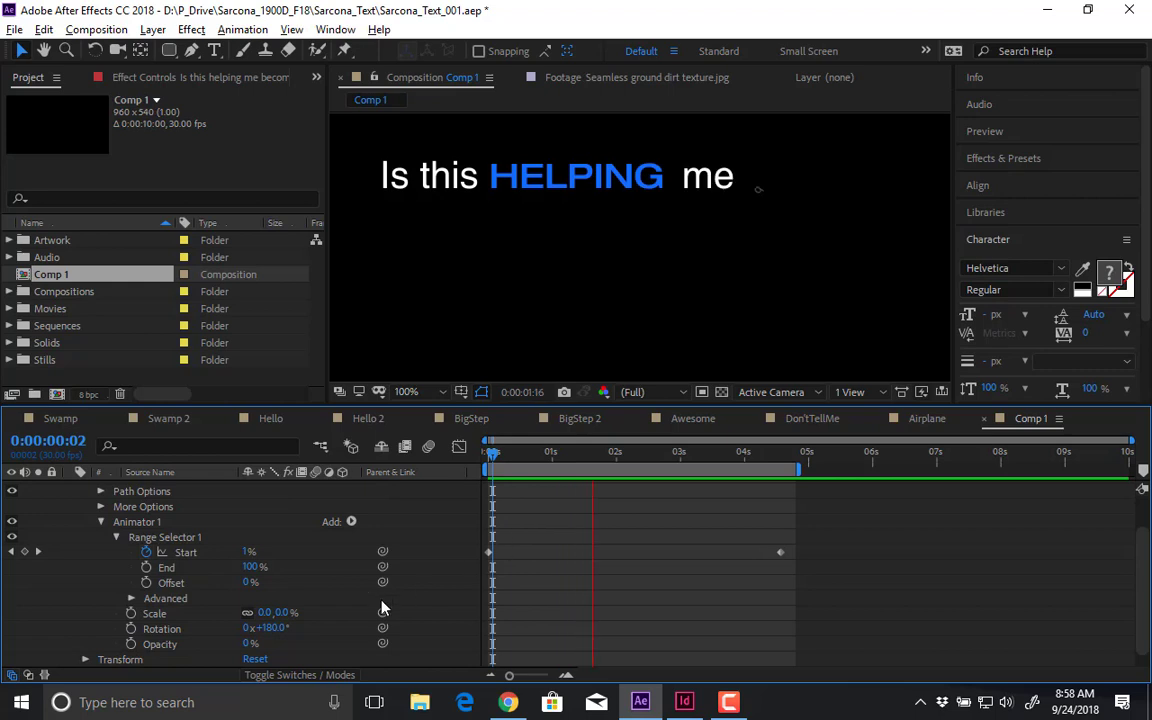
key(space)
scroll(335, 548, down, 1)
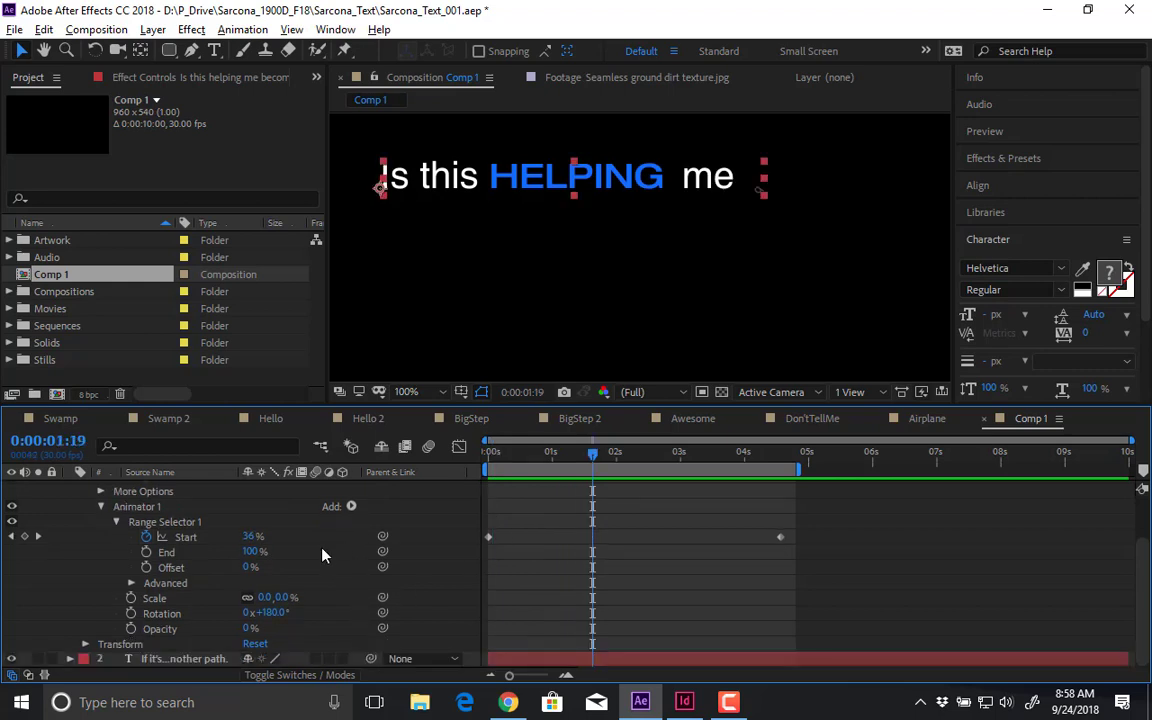
- Add a Blur property to Animator 1 and raise it to 66,66
click(351, 507)
mouse_move(360, 512)
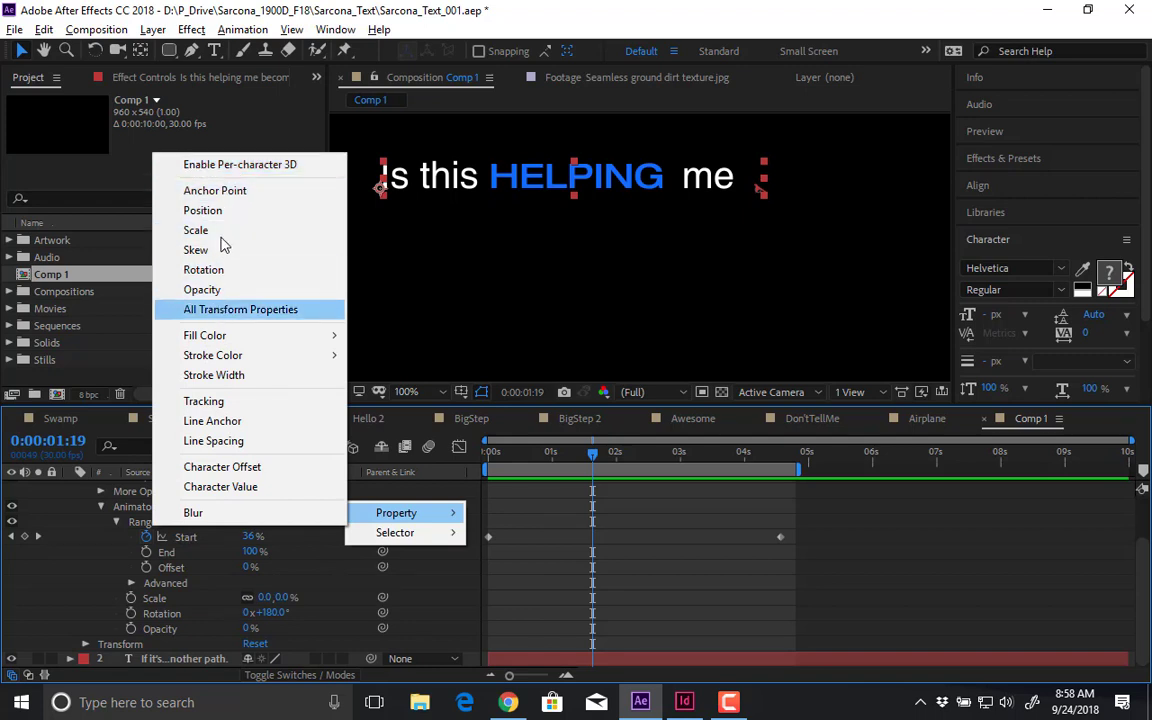
mouse_move(216, 343)
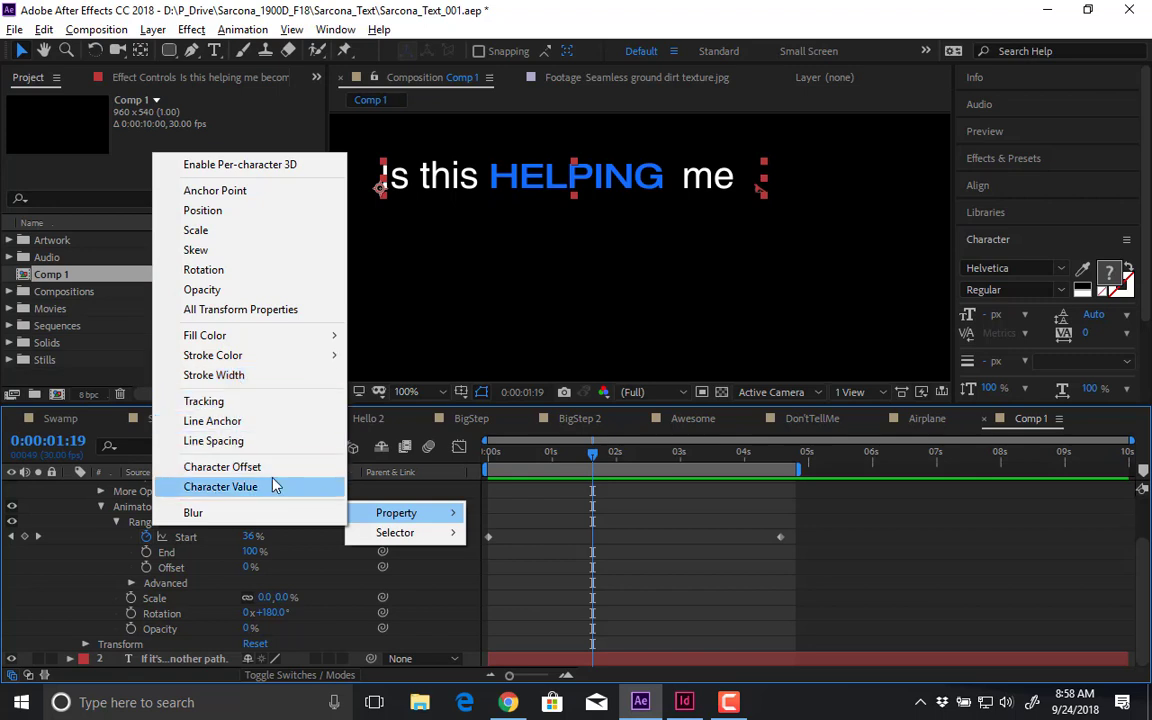
mouse_move(380, 543)
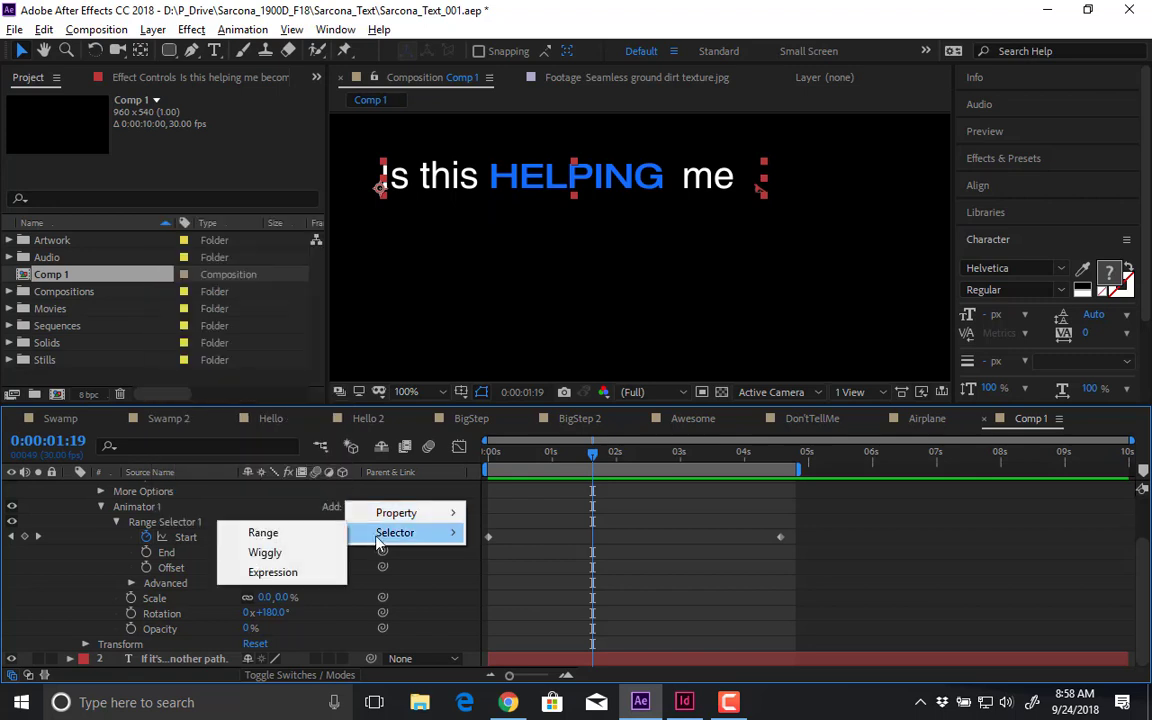
mouse_move(396, 513)
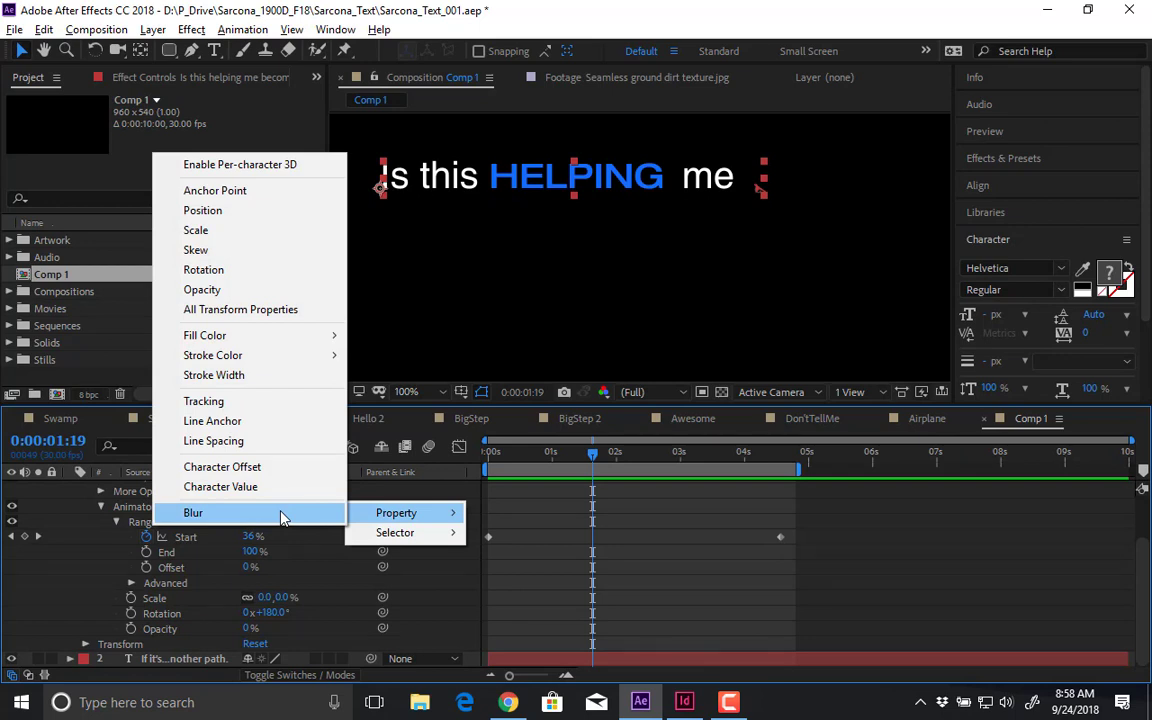
click(281, 514)
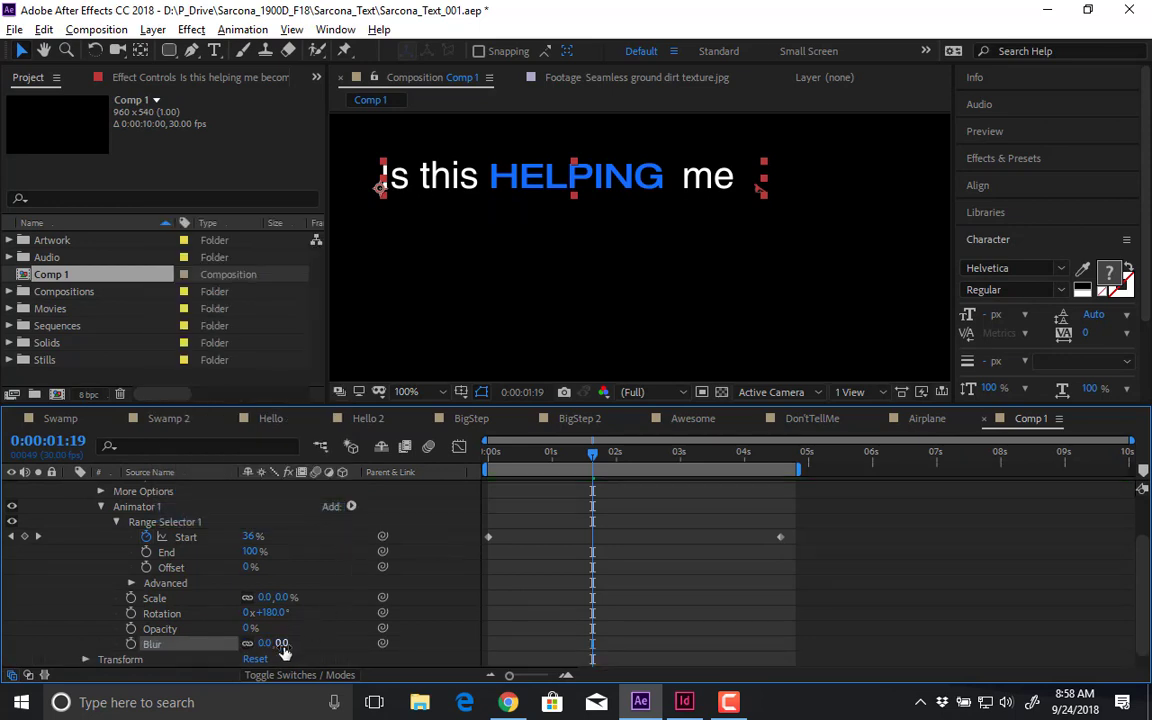
drag(529, 456, 427, 466)
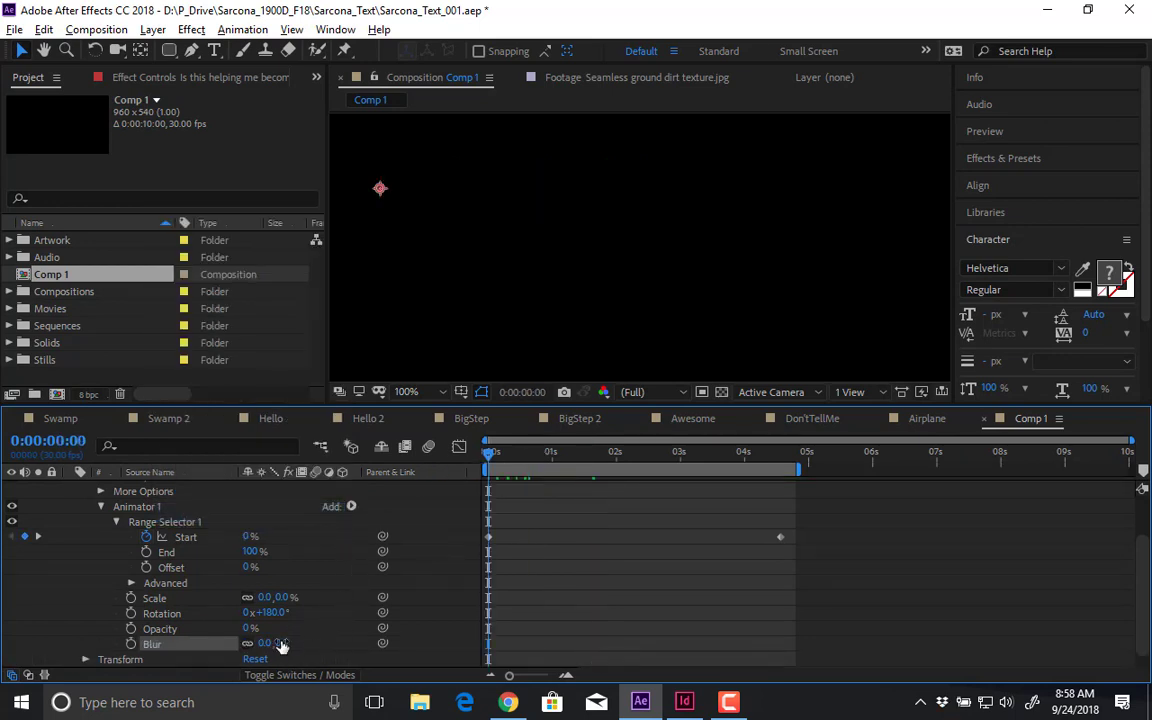
drag(290, 642, 358, 643)
- Preview and step through the blurred reveal, then delete the Opacity property
key(space)
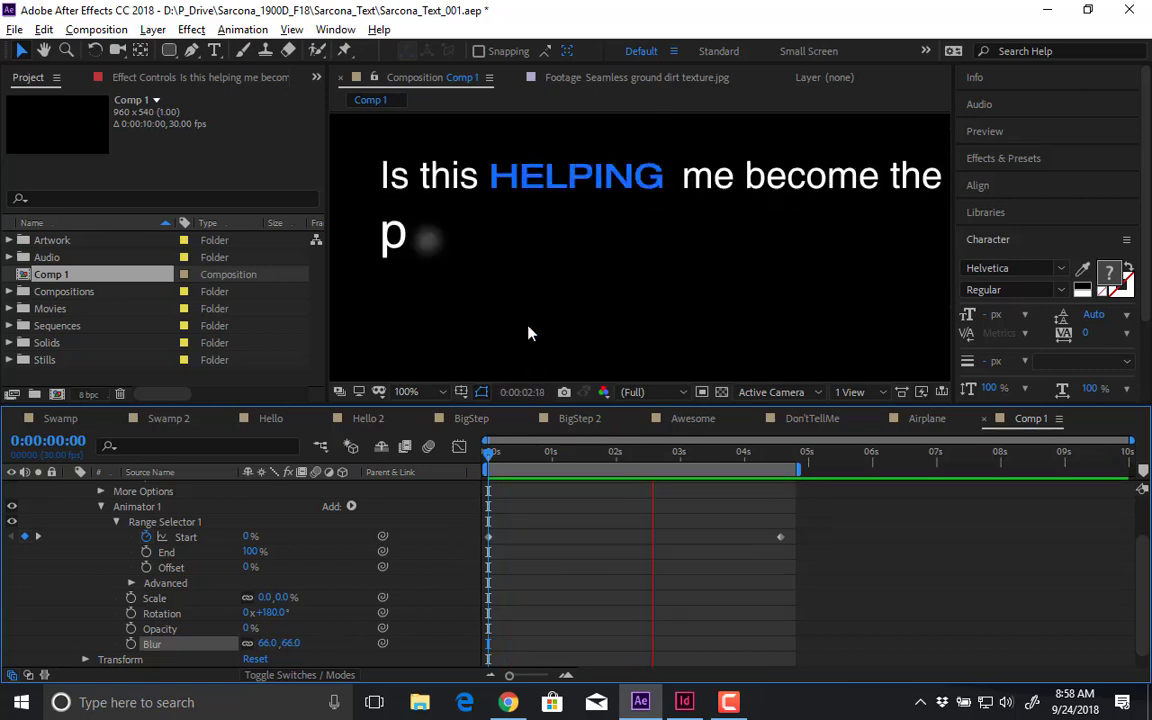
key(space)
key(Page_Down)
key(Page_Down)
key(Page_Down)
key(Page_Down)
key(Page_Down)
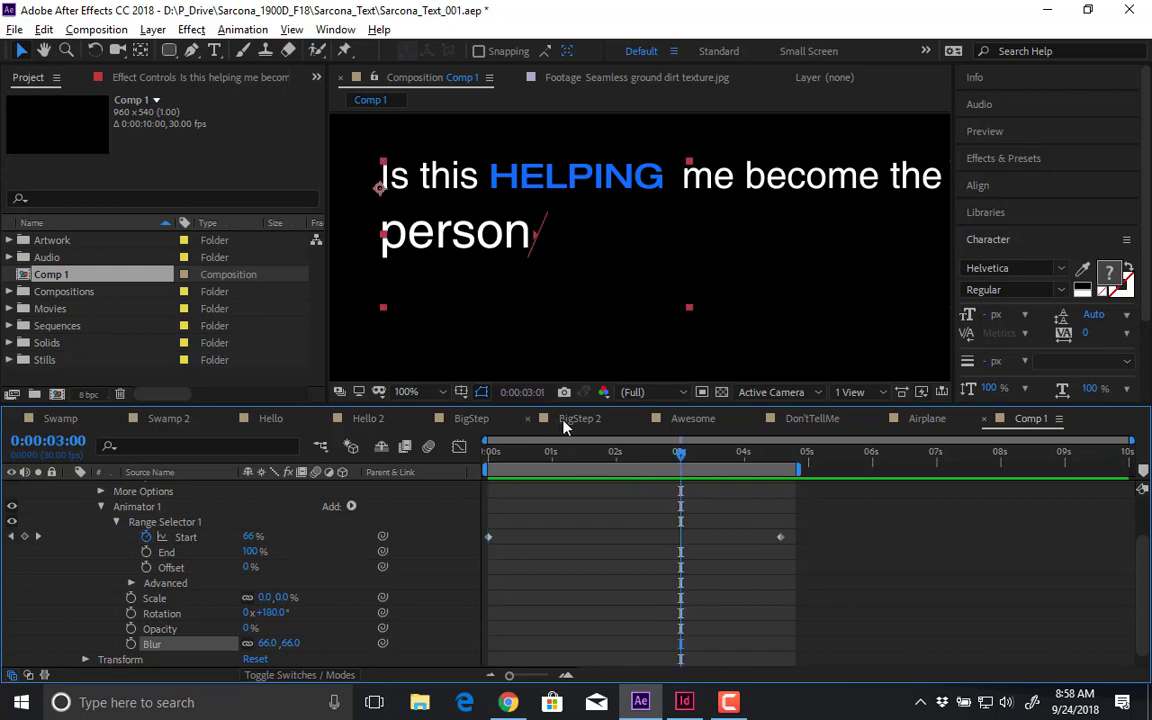
key(Page_Down)
key(Page_Down)
key(Page_Down)
key(Page_Down)
key(Page_Down)
key(Page_Down)
key(Page_Down)
key(Page_Down)
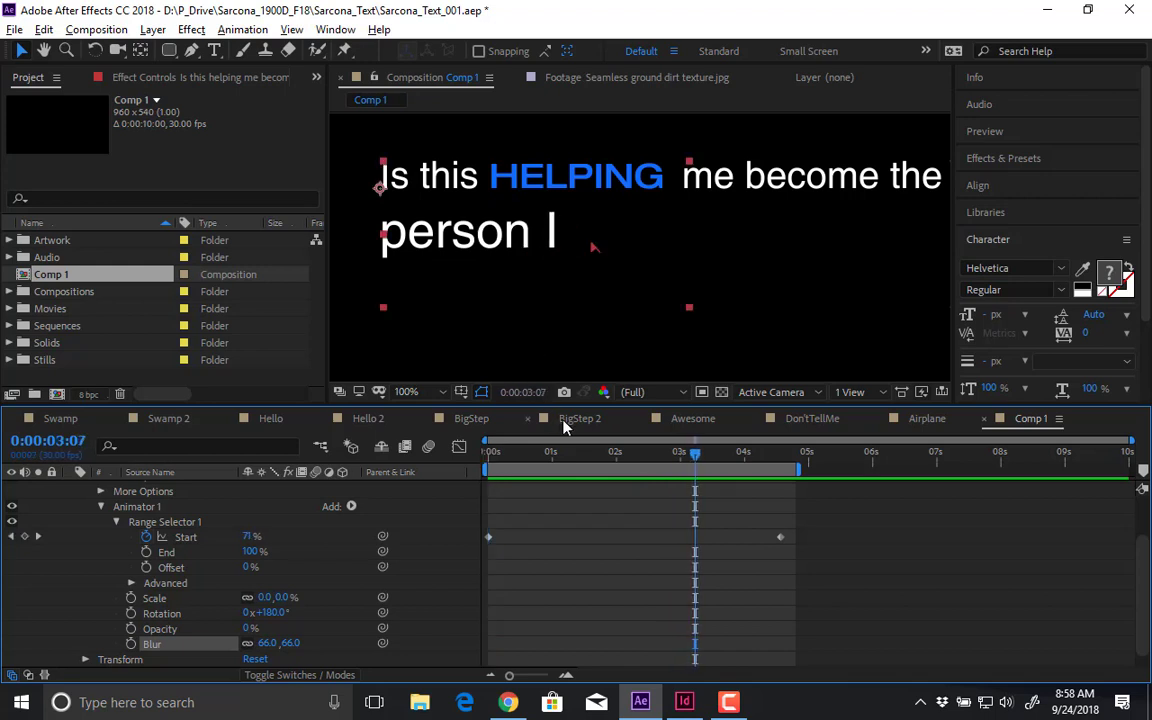
key(Page_Down)
key(Page_Down)
key(Page_Down)
key(Page_Down)
key(Page_Down)
key(Page_Down)
key(Page_Down)
key(Page_Down)
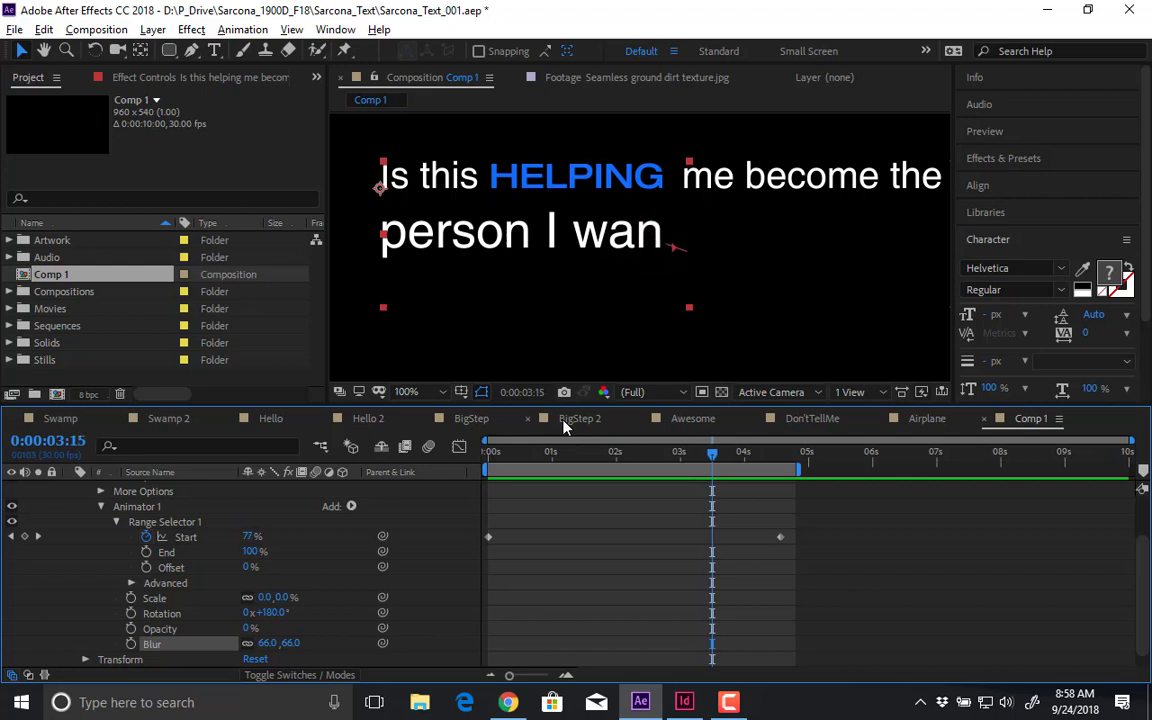
key(Page_Down)
key(Page_Down)
key(Page_Down)
key(Page_Down)
key(Page_Down)
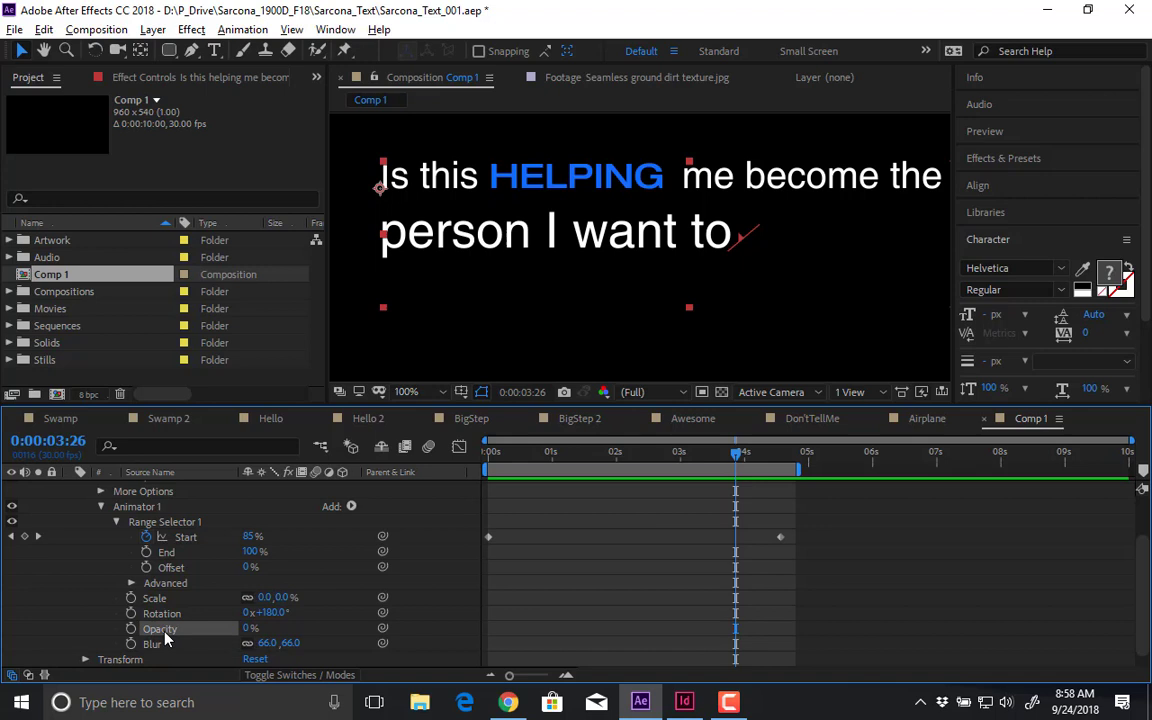
key(Delete)
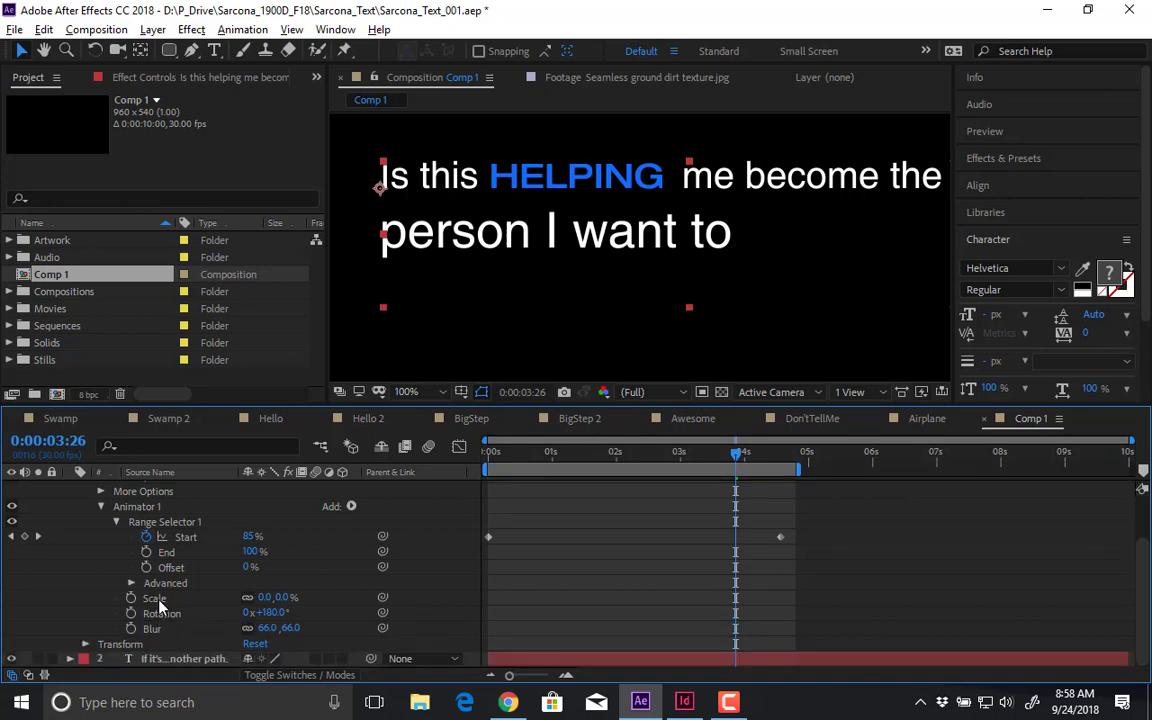
- Delete the Rotation property and preview the reveal without rotation
click(158, 604)
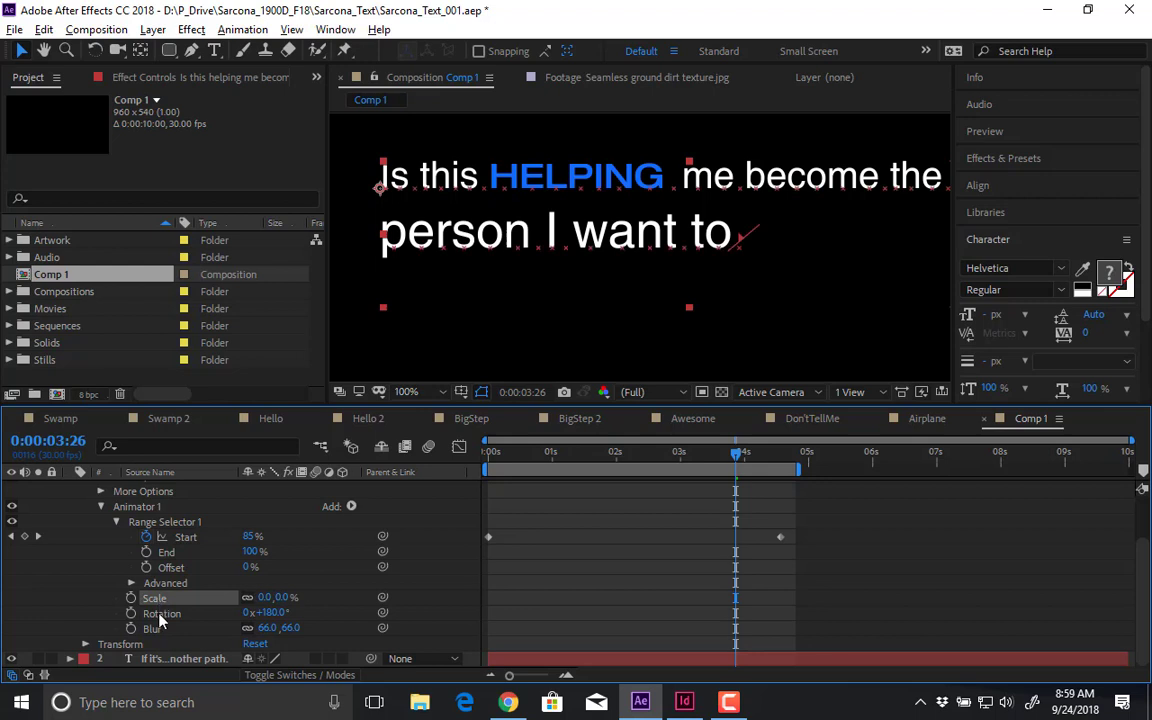
click(158, 614)
key(Delete)
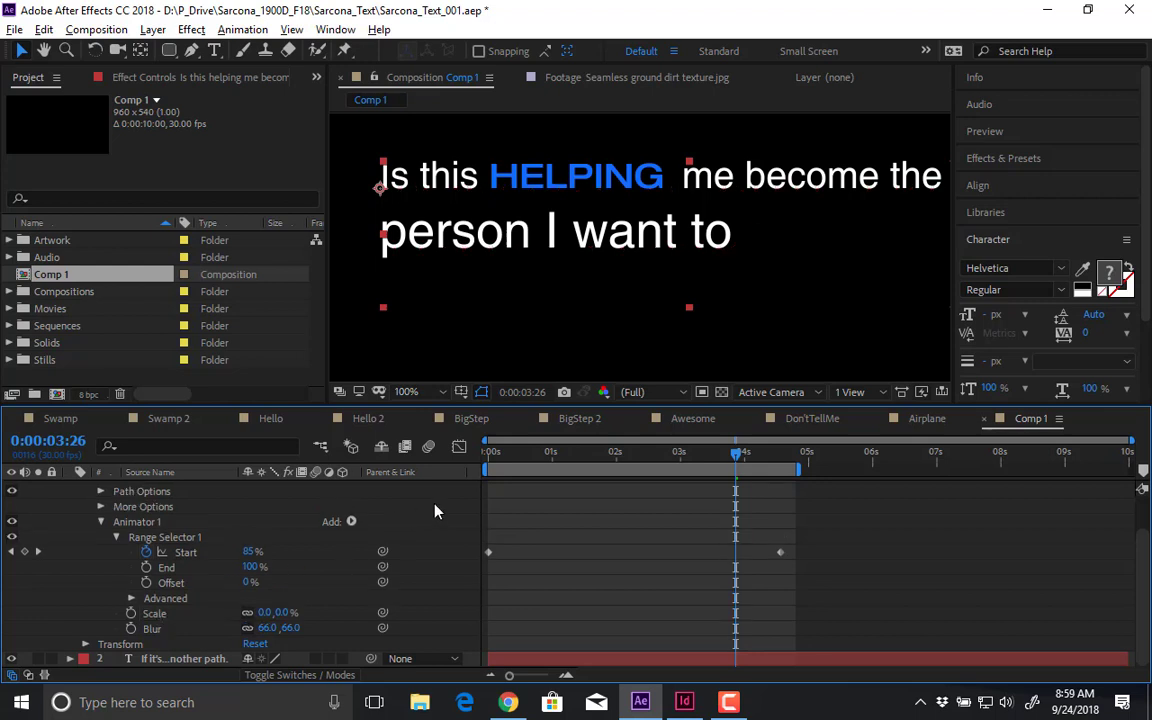
drag(506, 459, 446, 486)
key(space)
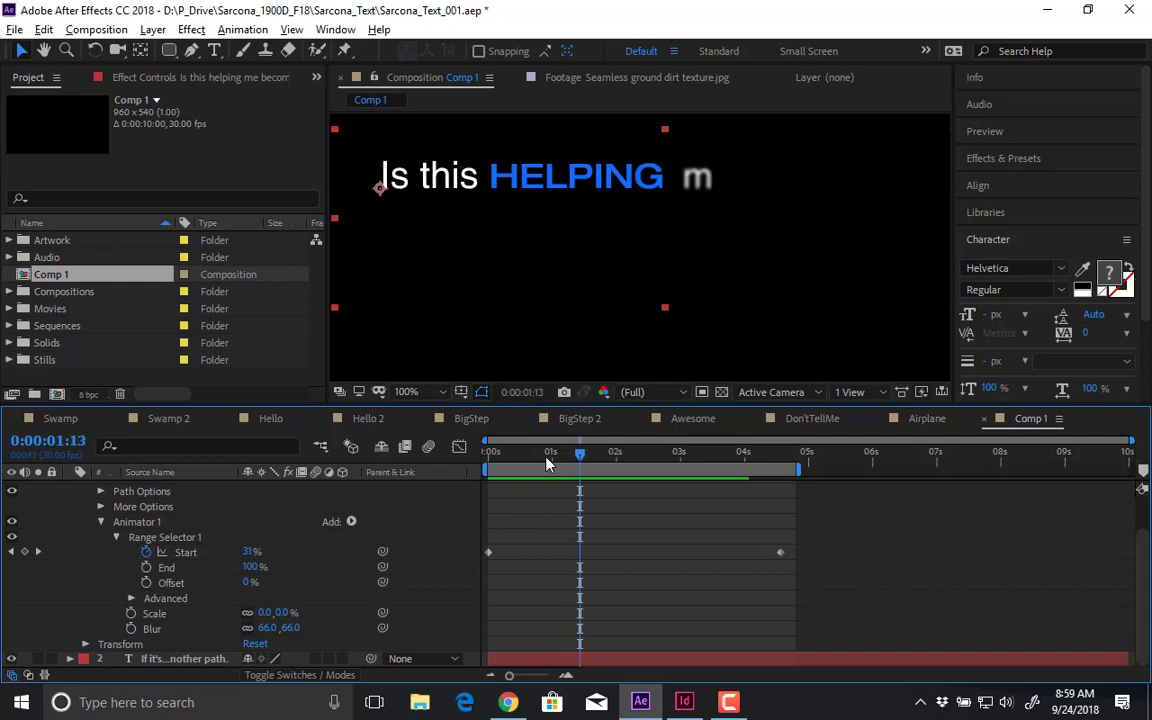
- Delete Scale, add Opacity at 0%, and preview the blur-and-fade reveal
click(155, 614)
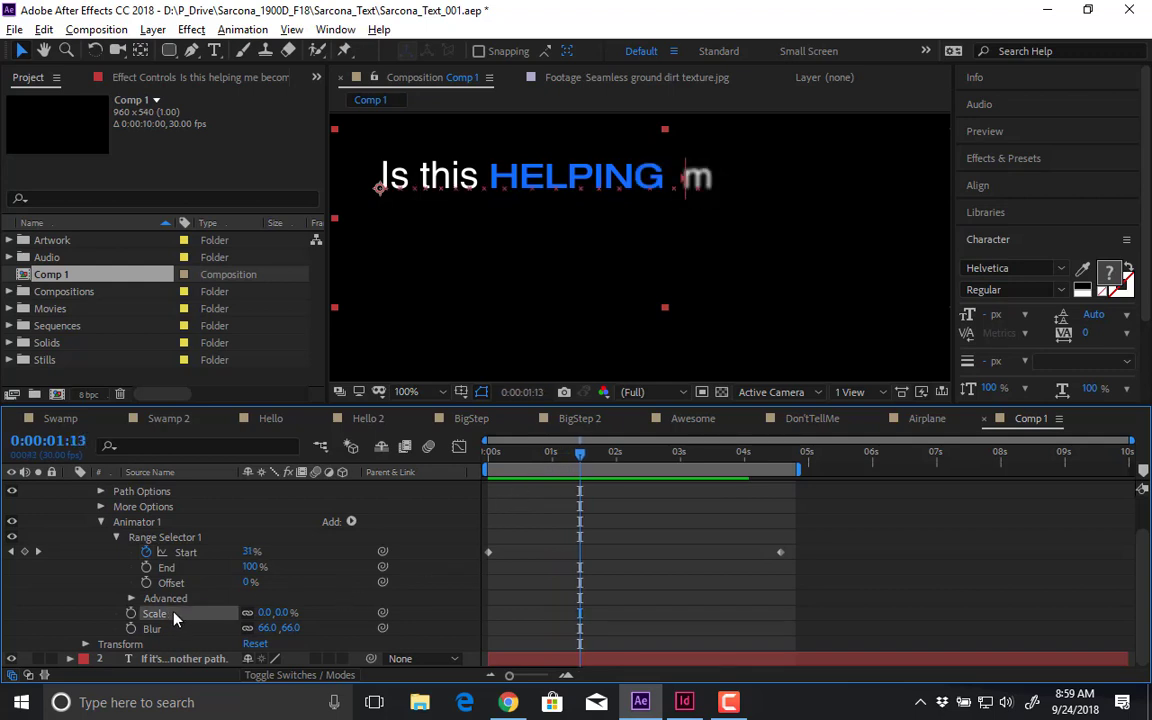
key(Delete)
click(352, 540)
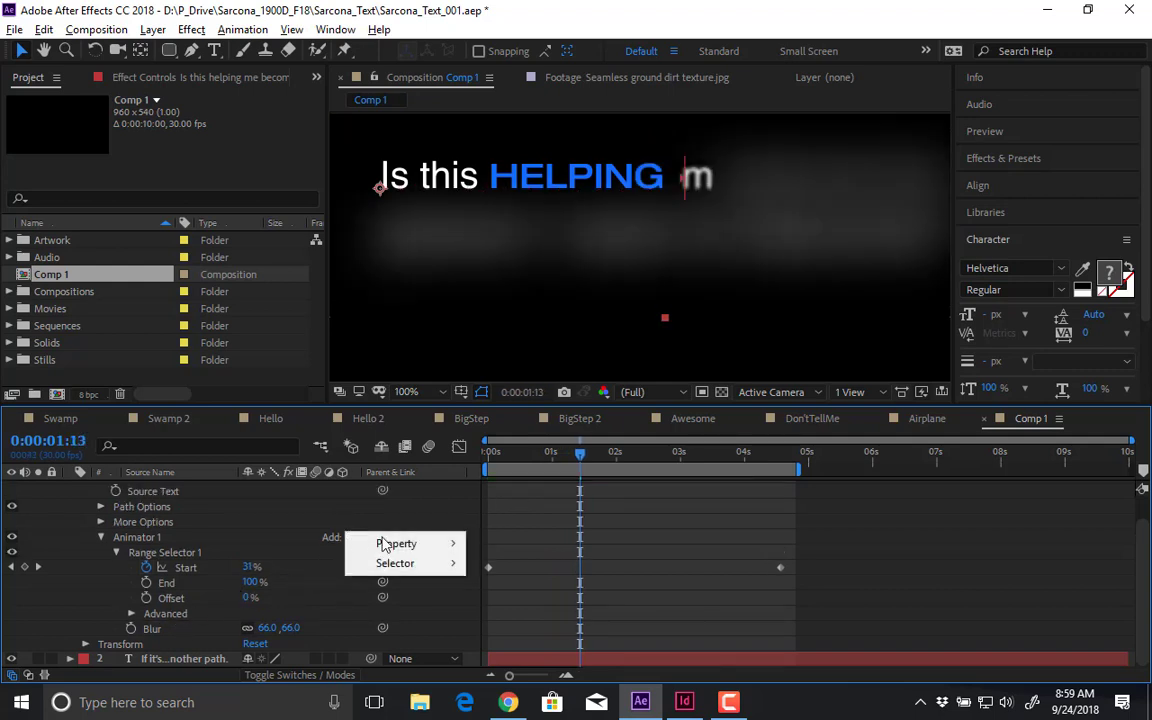
mouse_move(404, 545)
click(271, 322)
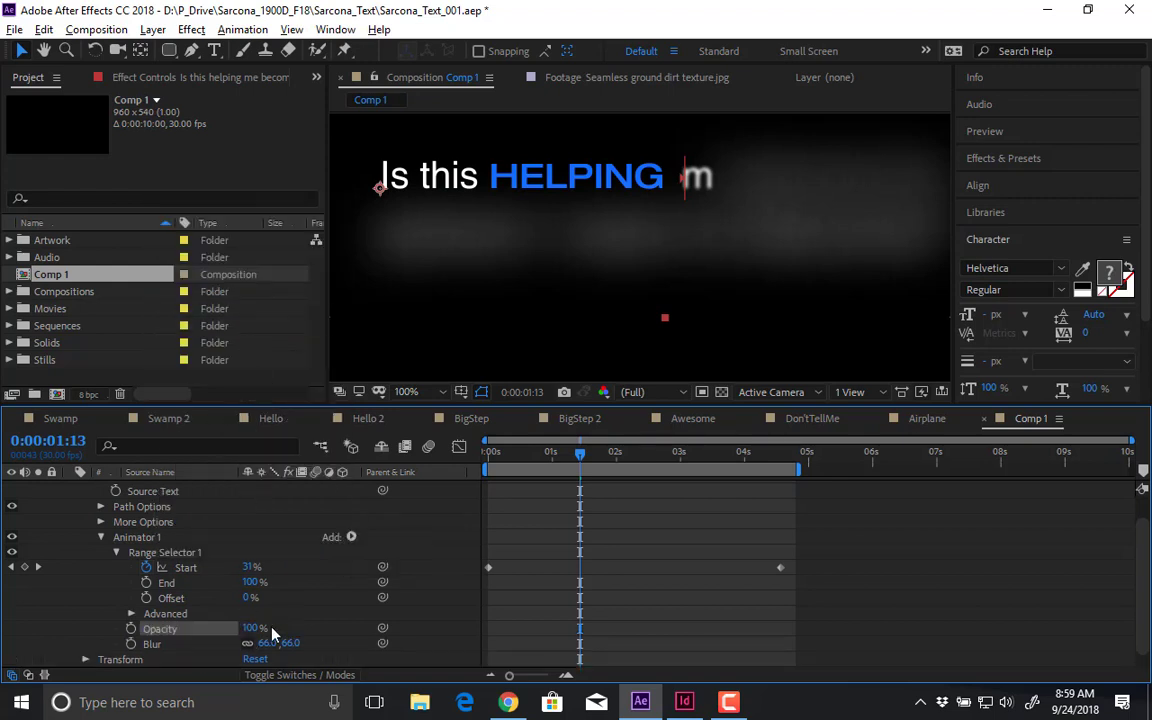
click(251, 628)
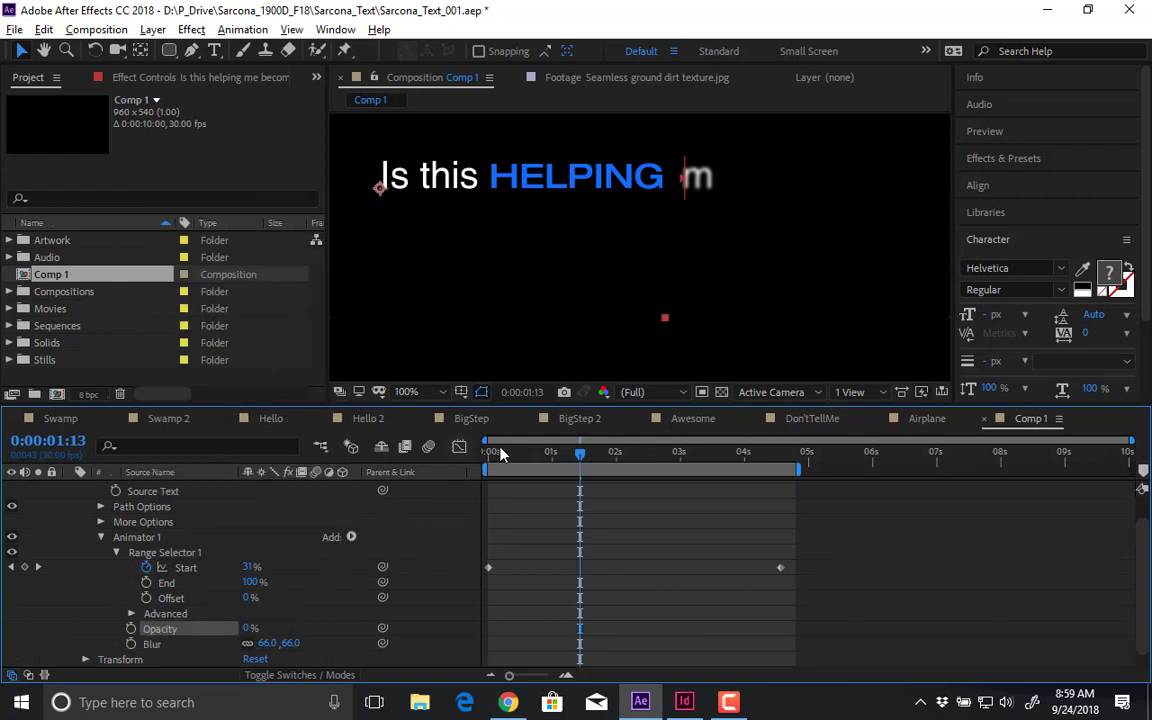
drag(501, 452, 440, 486)
click(442, 546)
key(space)
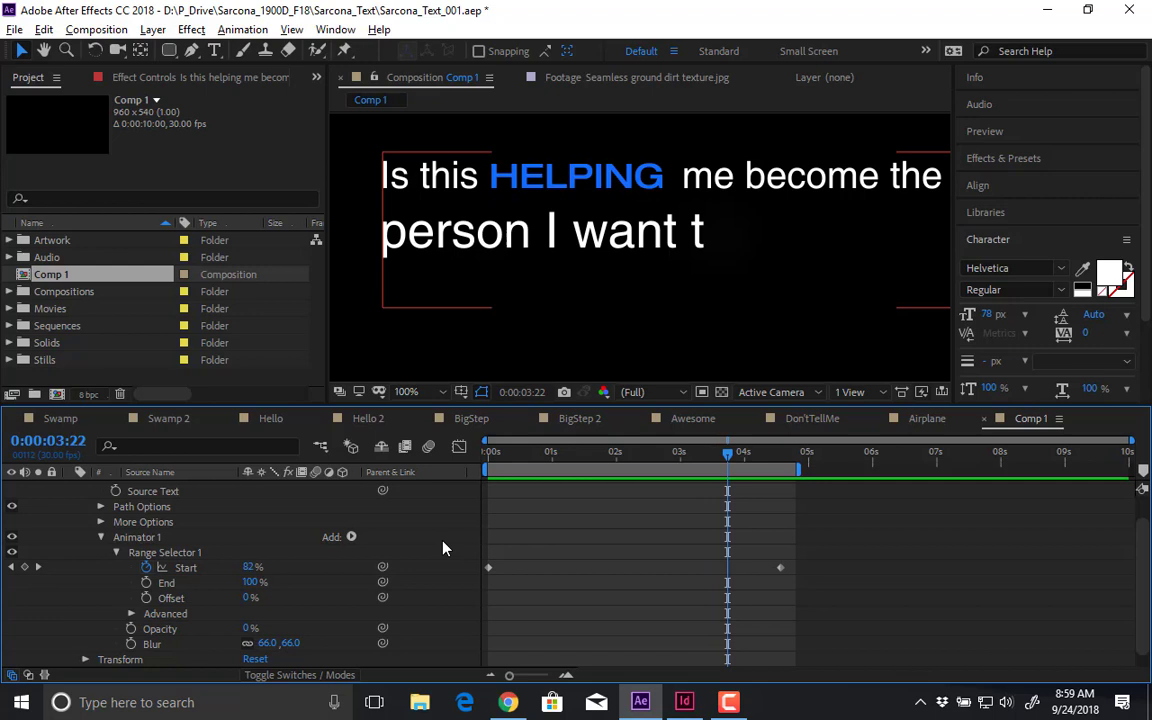
- Replace Animator 1 with a new Scale animator set to 0% and expand its range selector
click(180, 540)
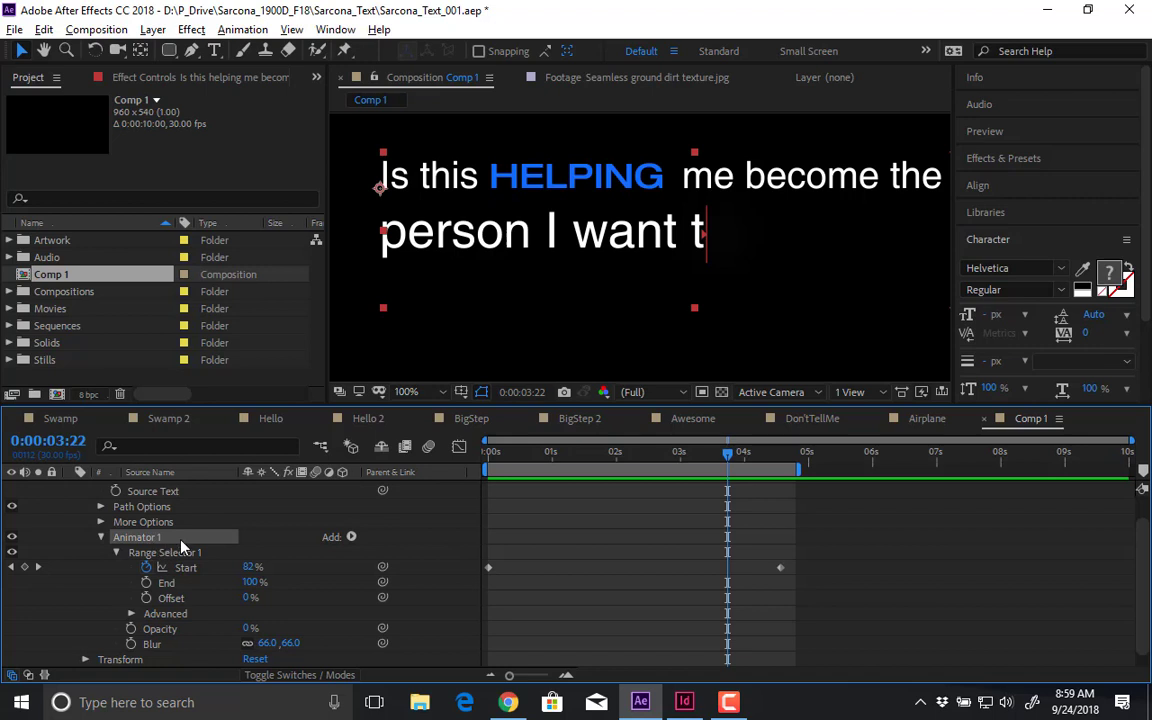
key(Delete)
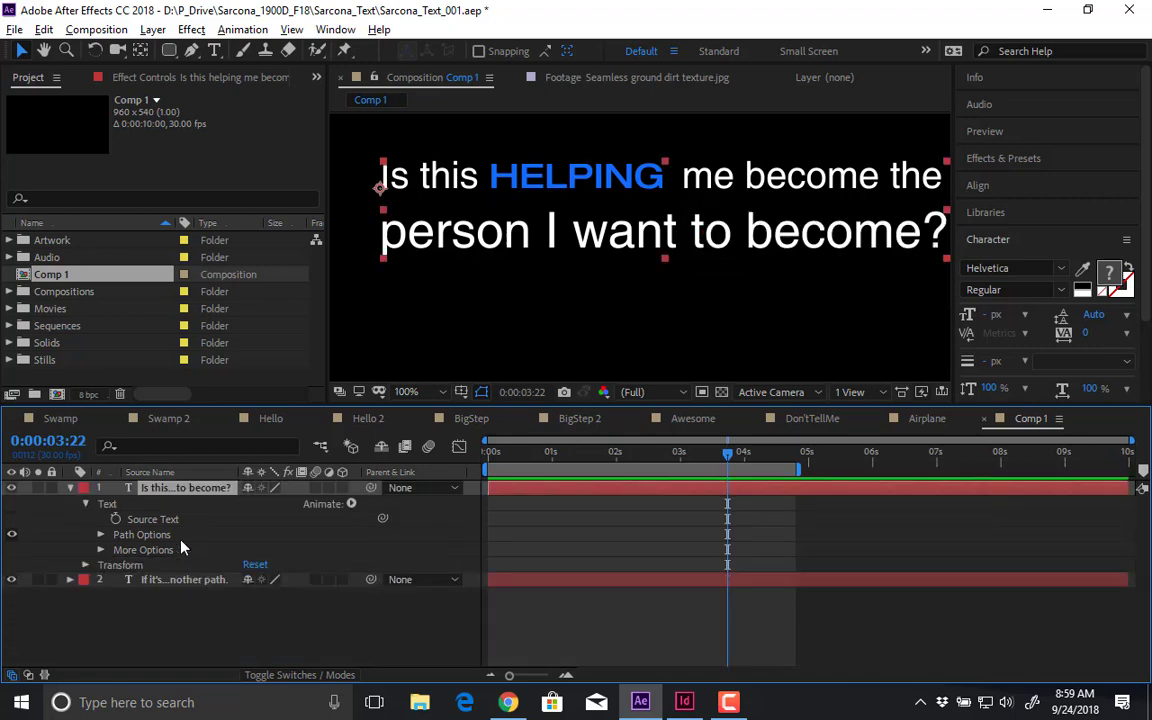
click(351, 504)
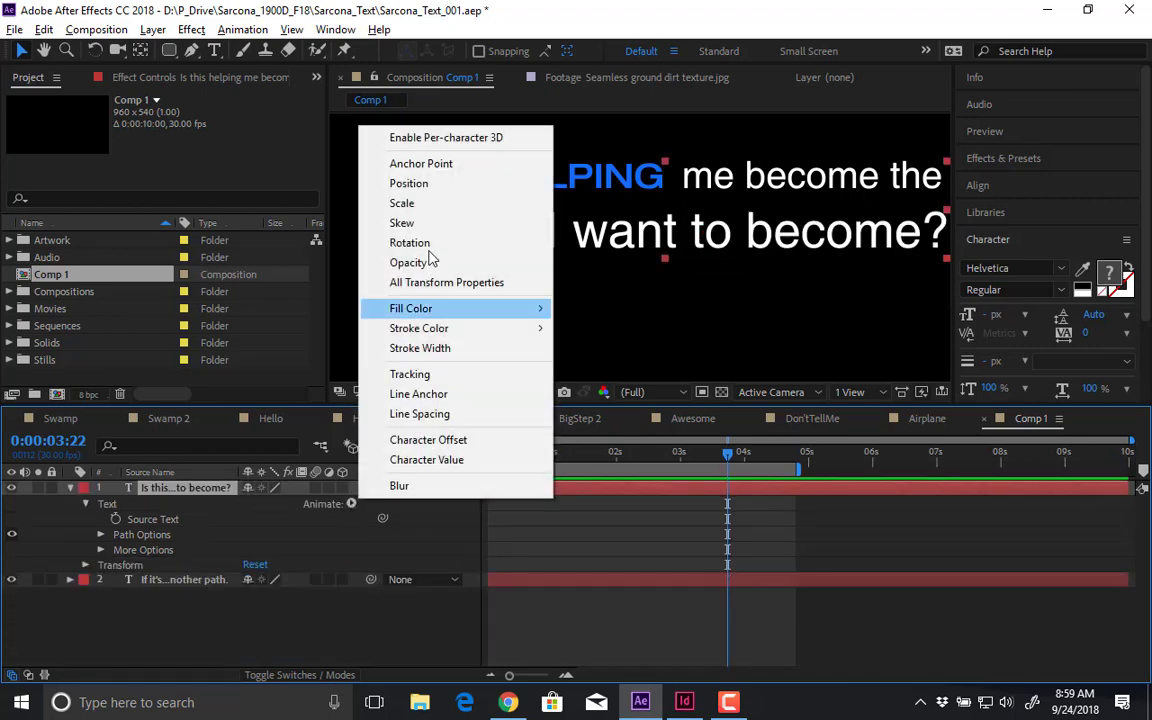
click(443, 205)
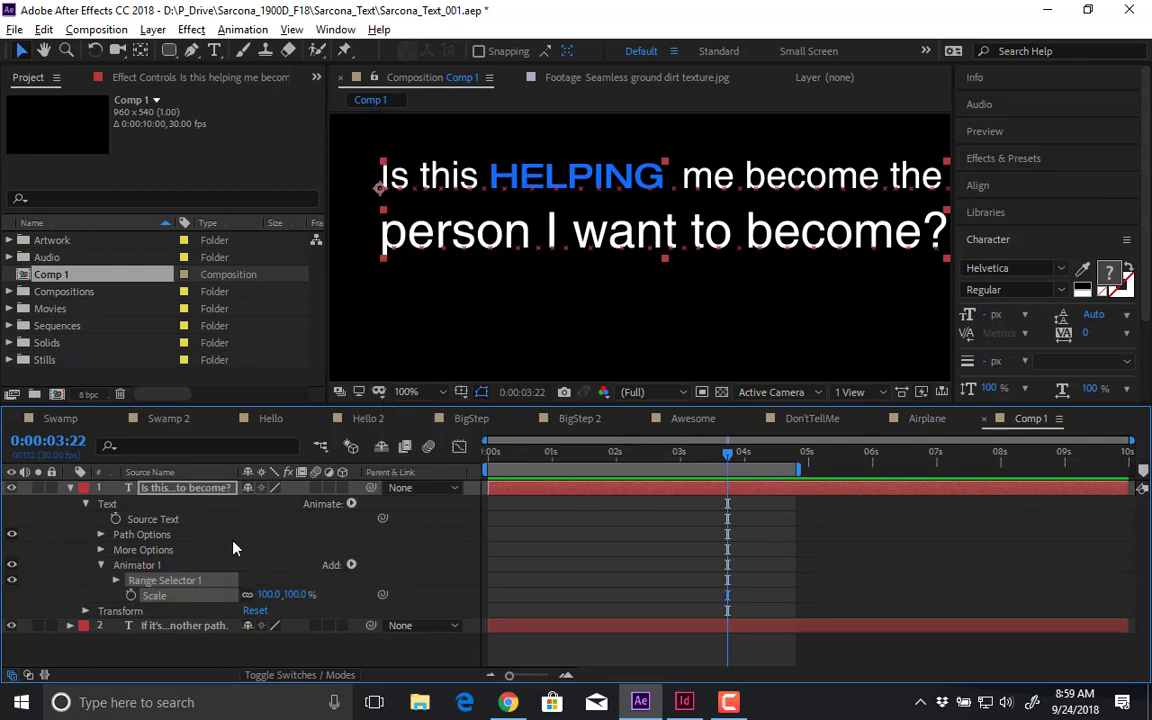
click(270, 595)
text(0)
key(Return)
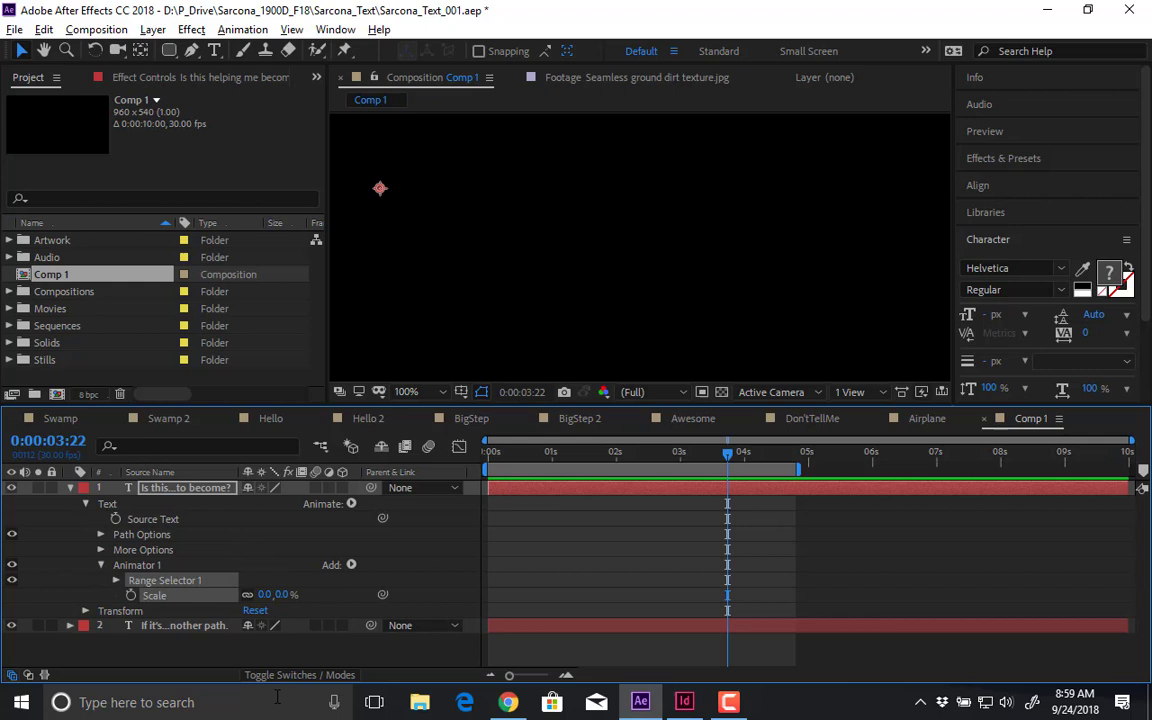
click(115, 580)
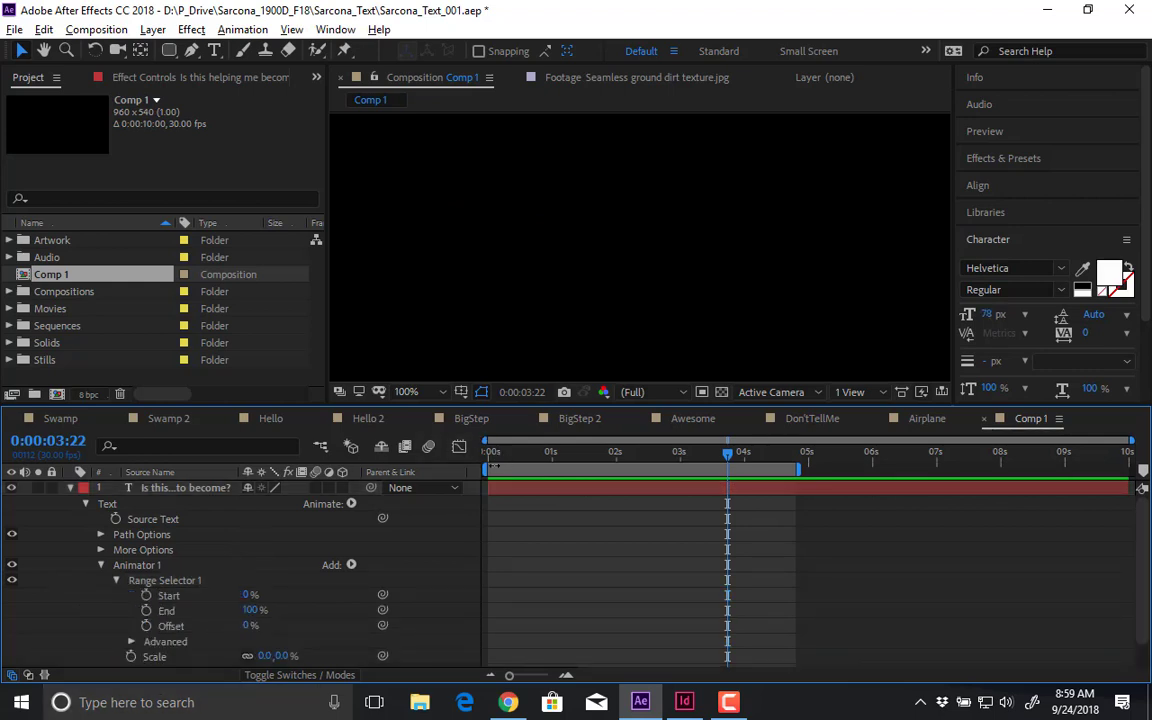
- Keyframe Range Selector Start from 0% at 0s to 100% at 2s and preview
click(482, 453)
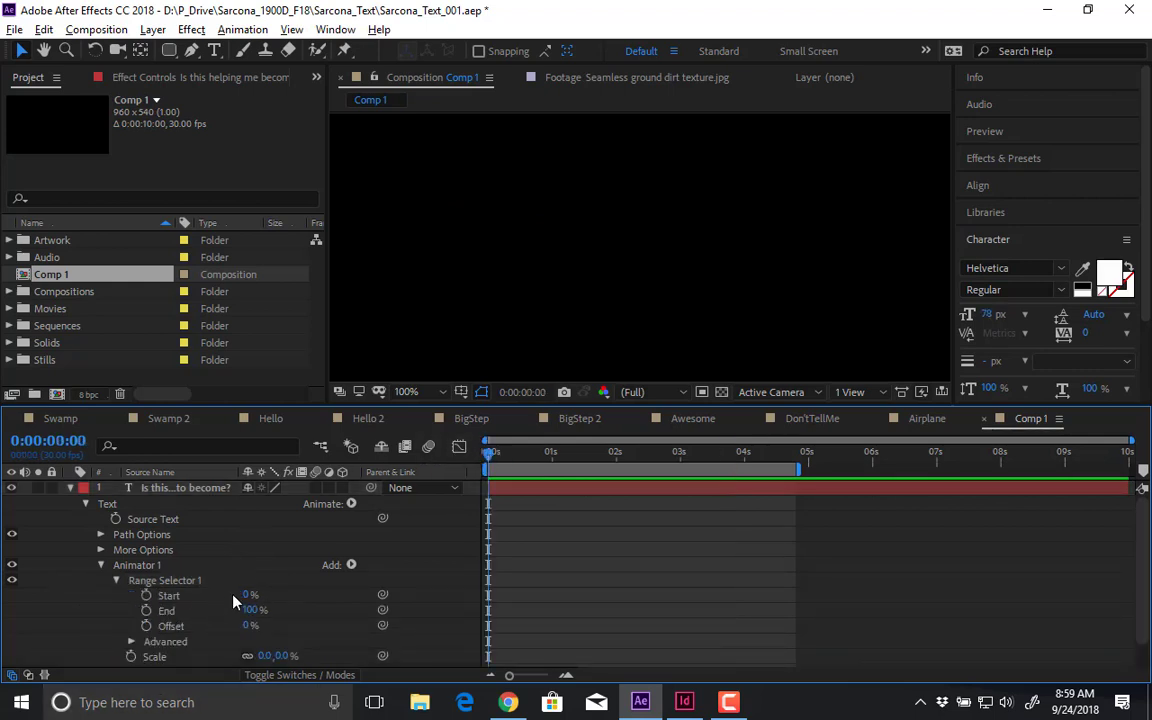
click(150, 595)
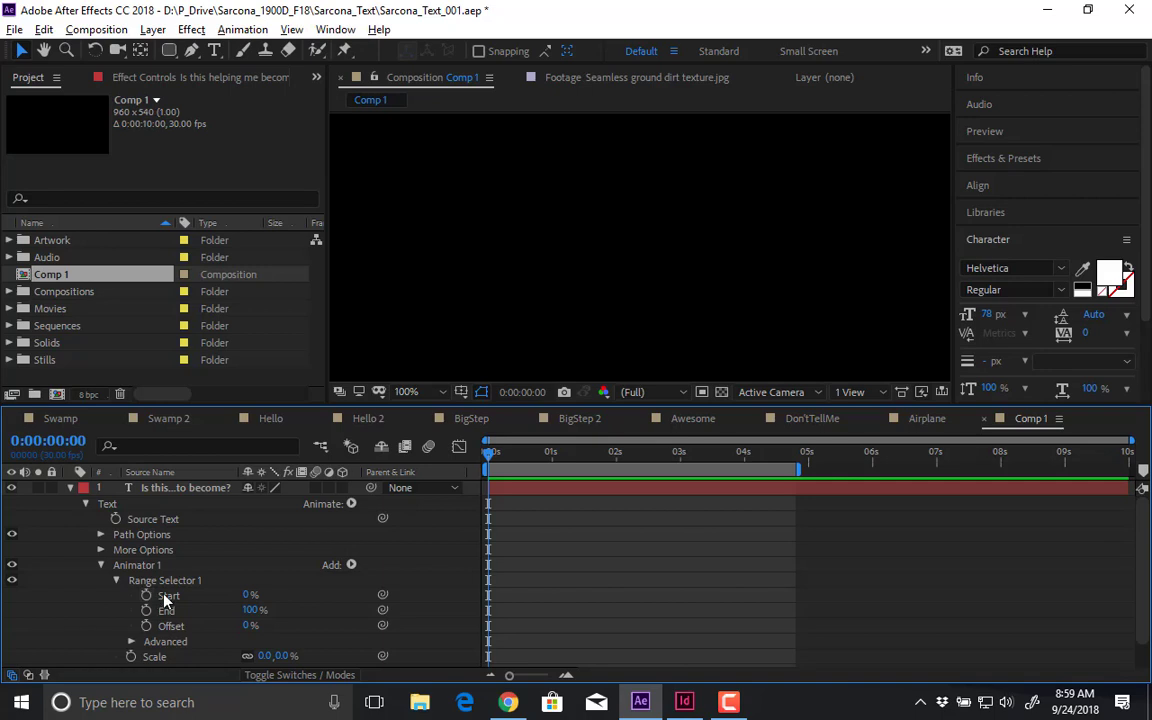
click(619, 460)
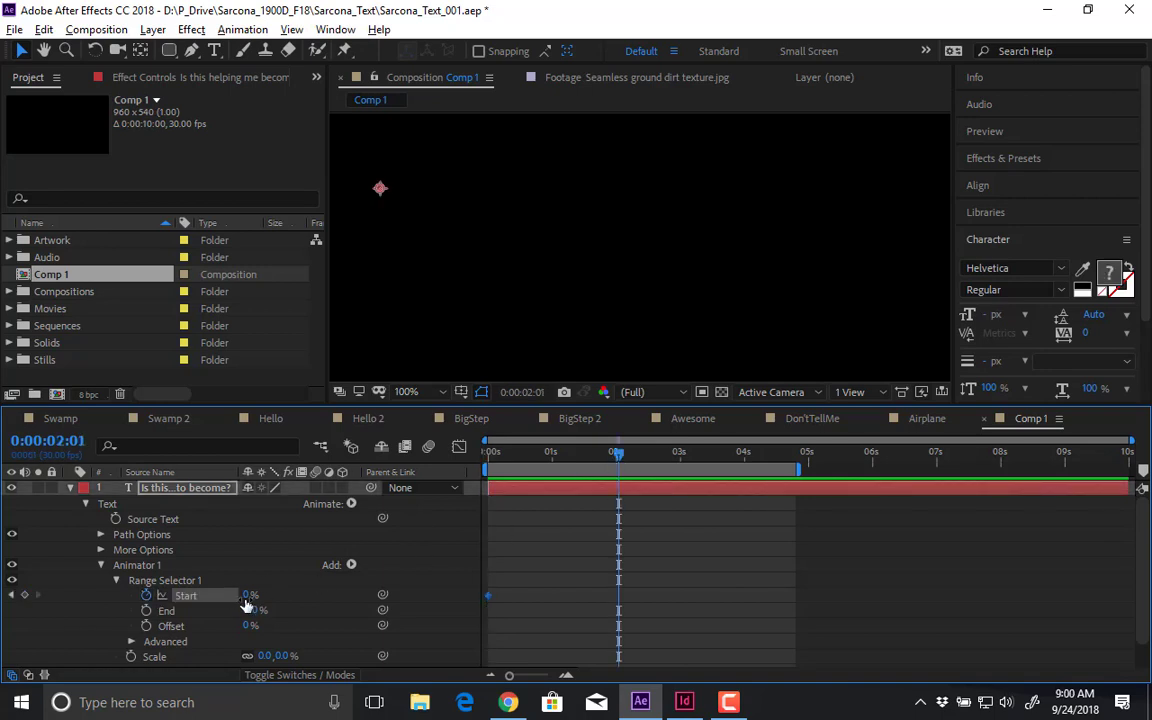
click(260, 597)
drag(247, 596, 546, 582)
key(space)
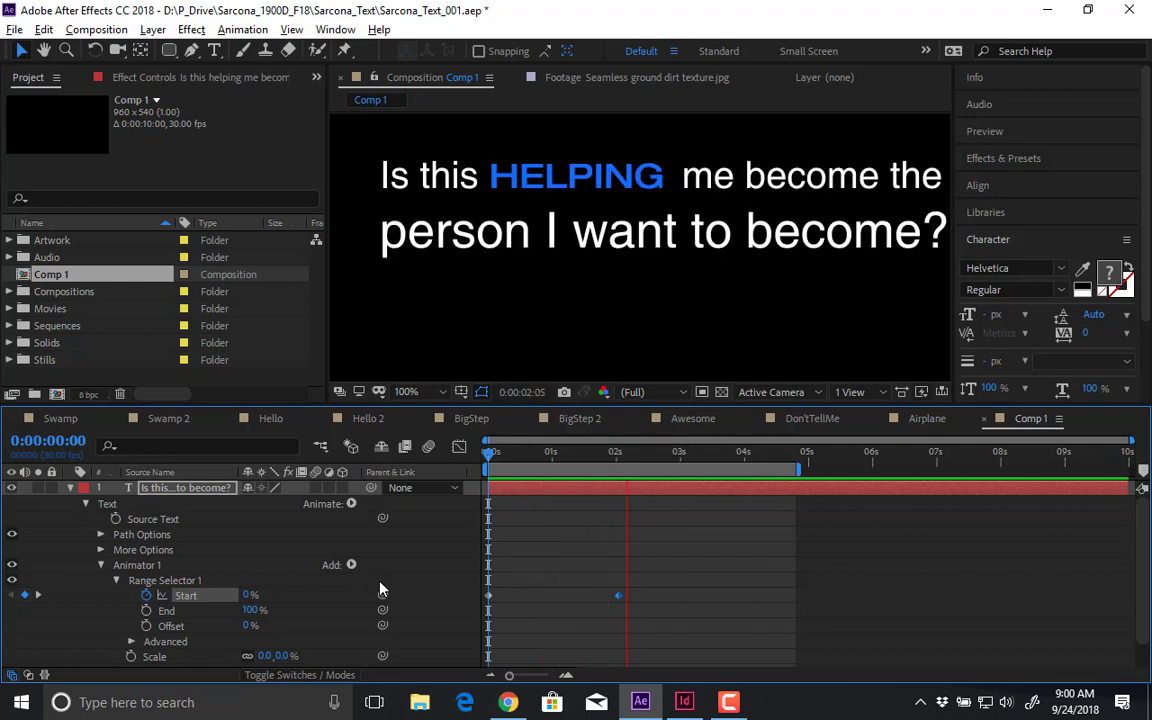
key(space)
click(351, 504)
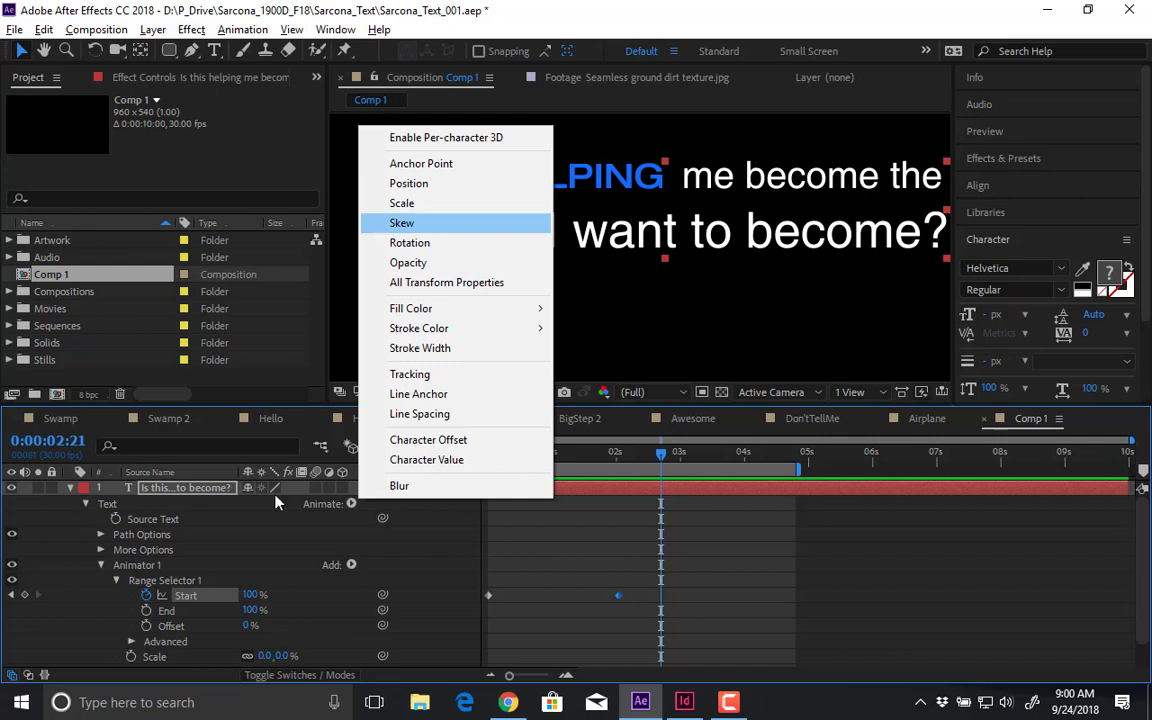
- Add a Blur animator to the quote text and set its Blur to 53
click(187, 566)
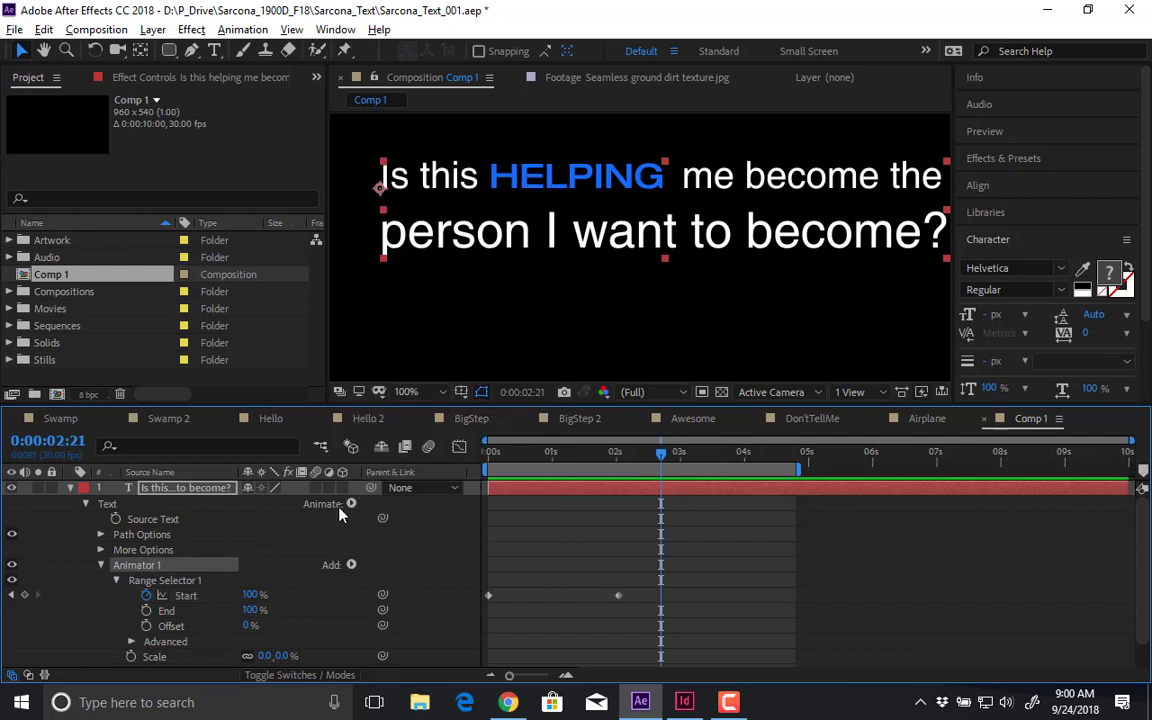
click(309, 503)
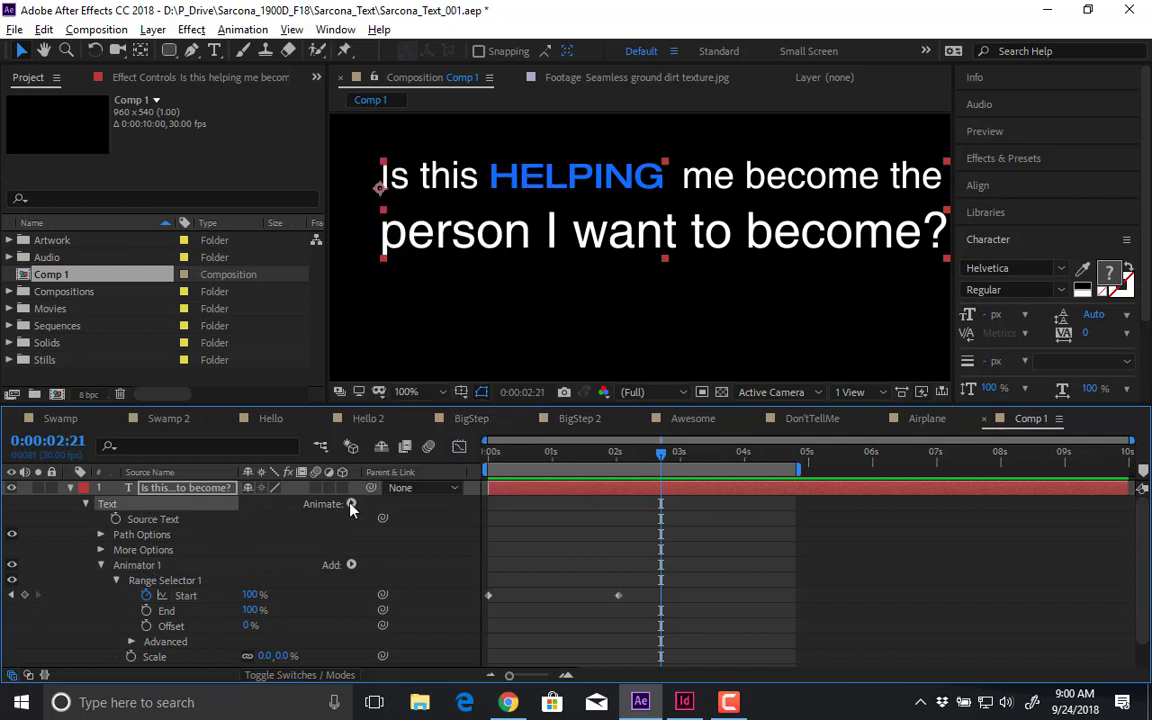
click(350, 504)
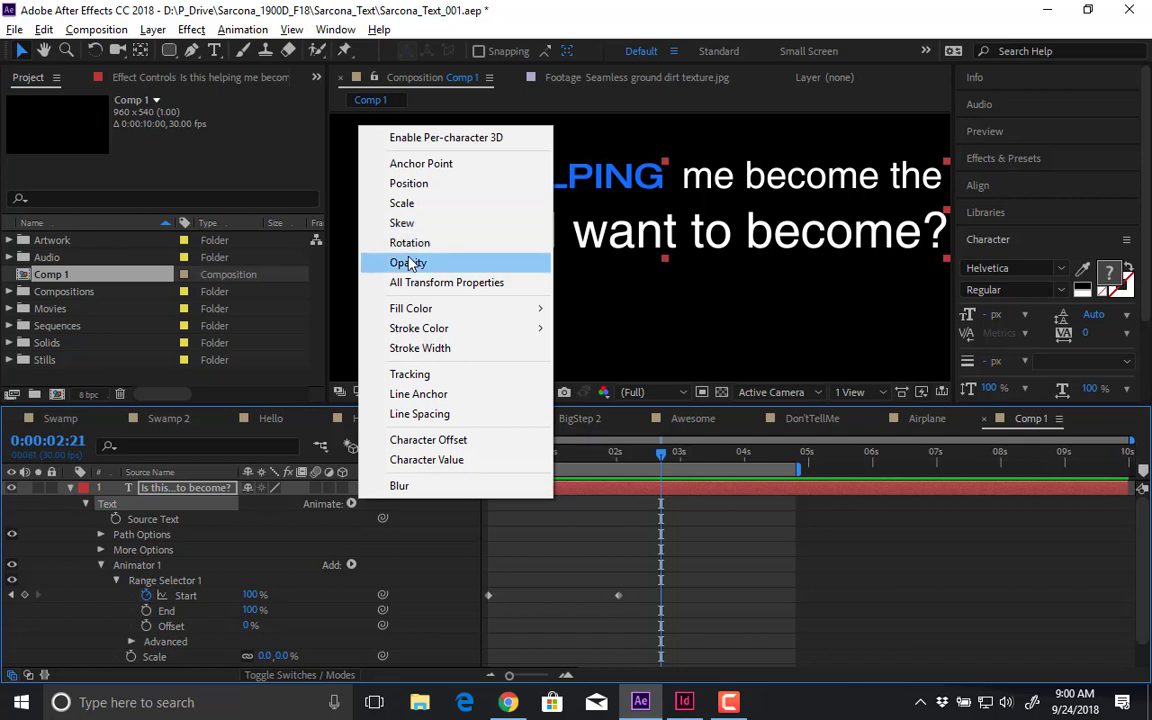
click(421, 488)
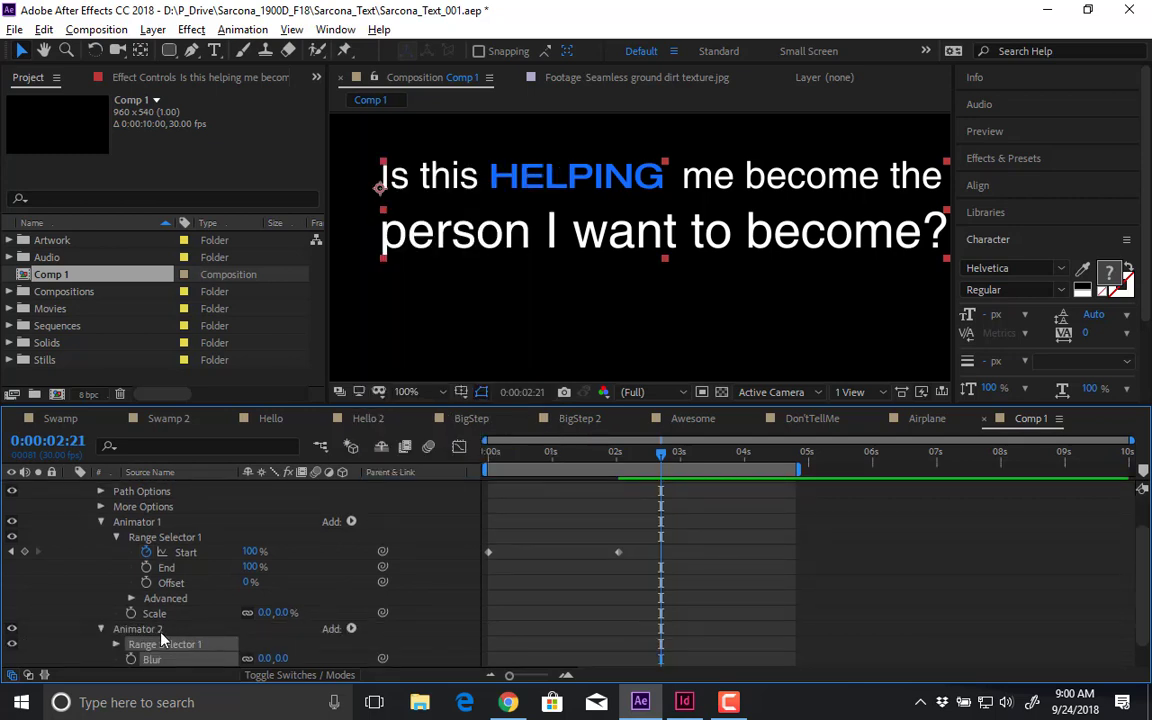
click(152, 527)
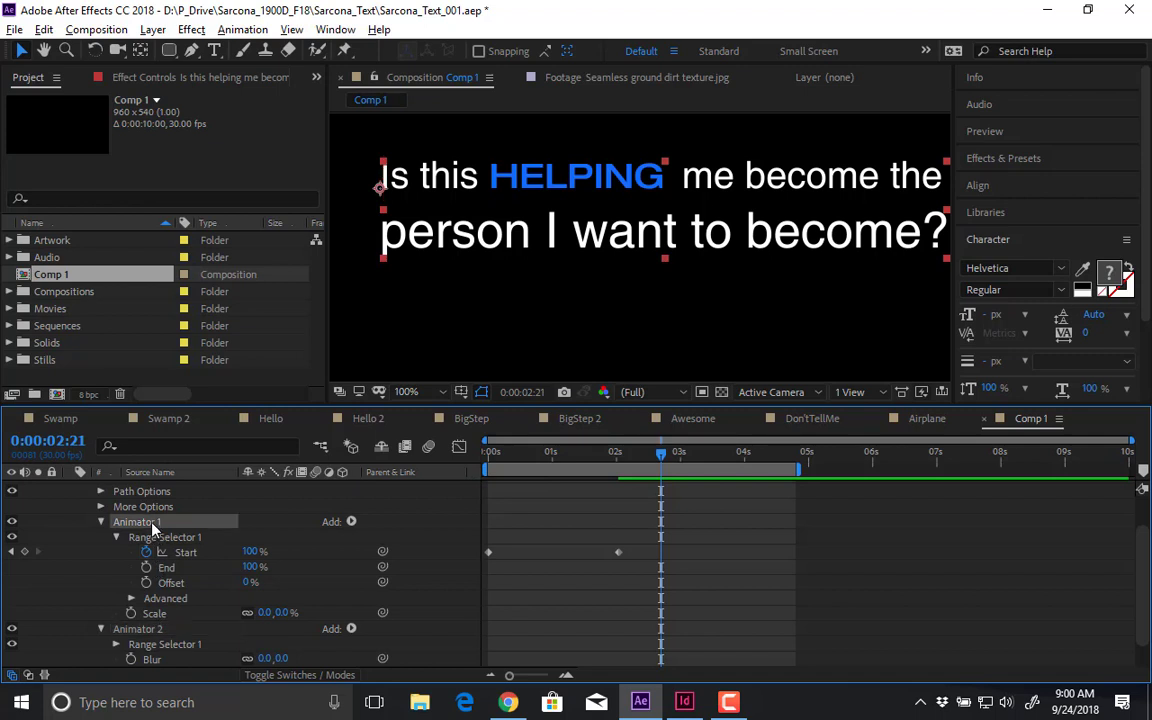
click(138, 628)
scroll(221, 630, down, 1)
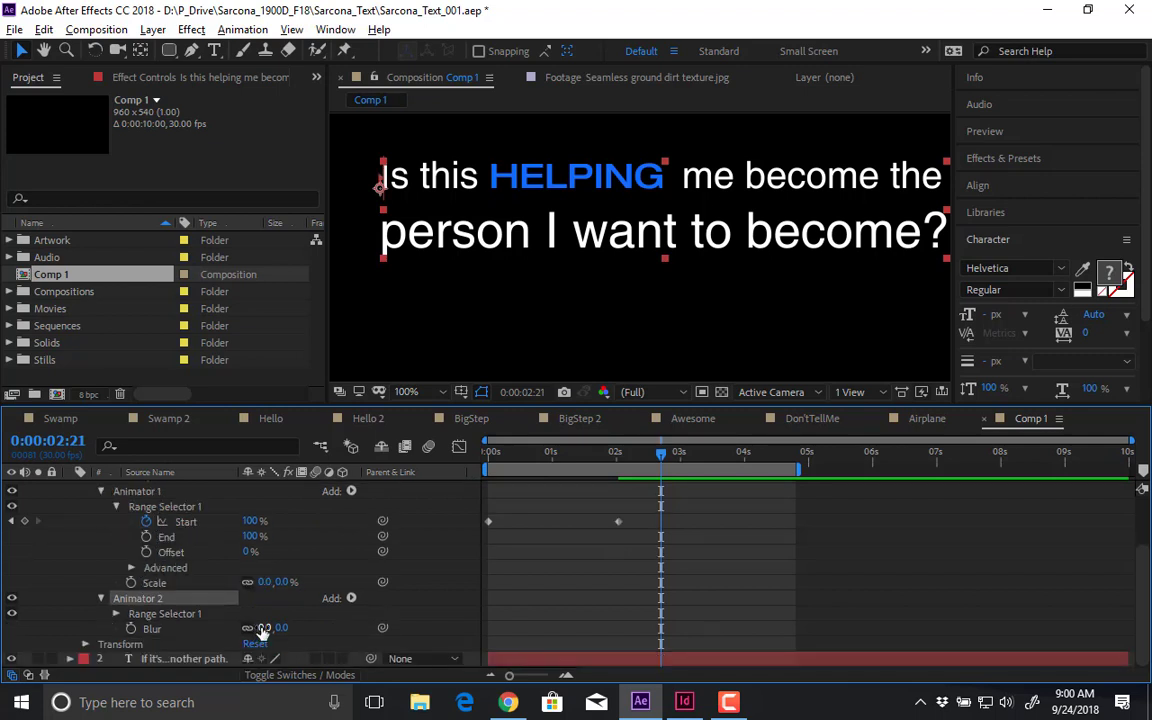
drag(262, 628, 311, 628)
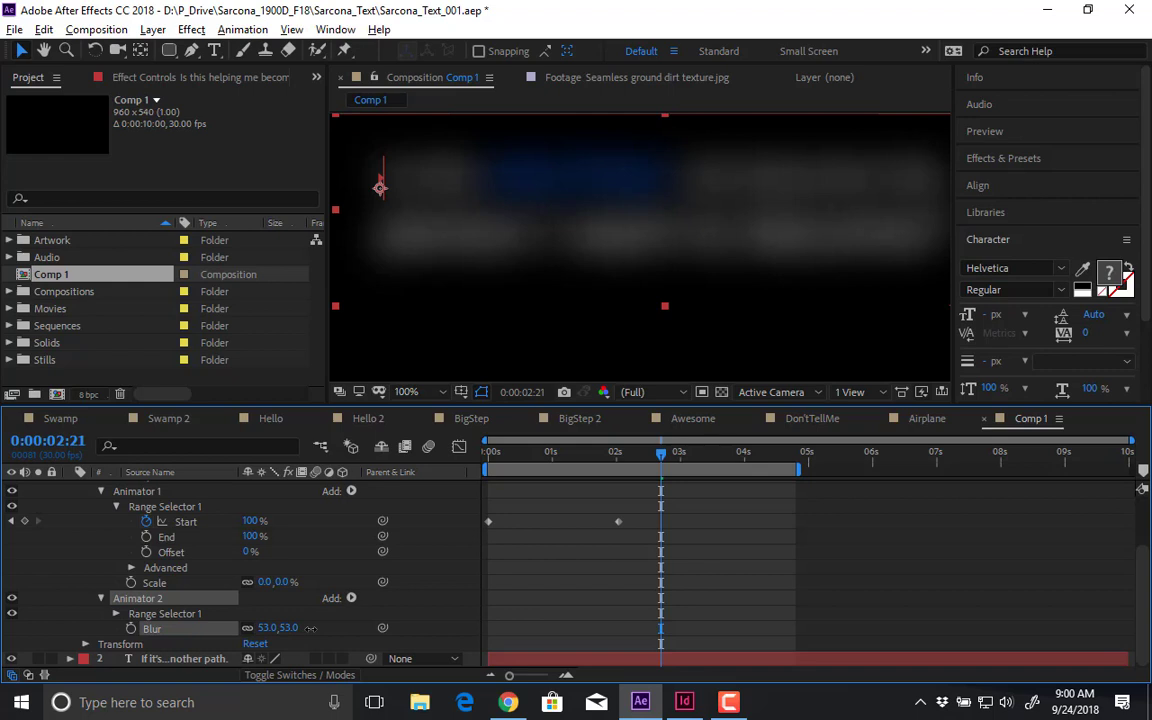
- Keyframe Animator 2's Start from 0% at 0s to 100% at 2s and preview
click(123, 616)
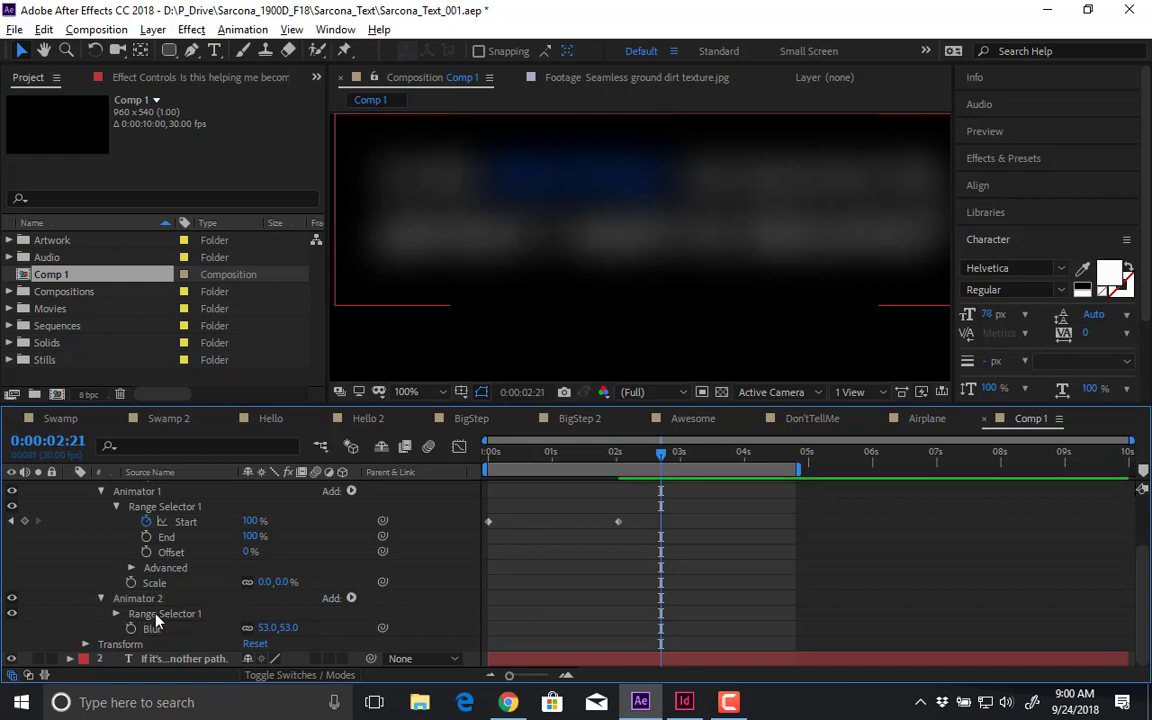
click(115, 614)
scroll(295, 598, down, 1)
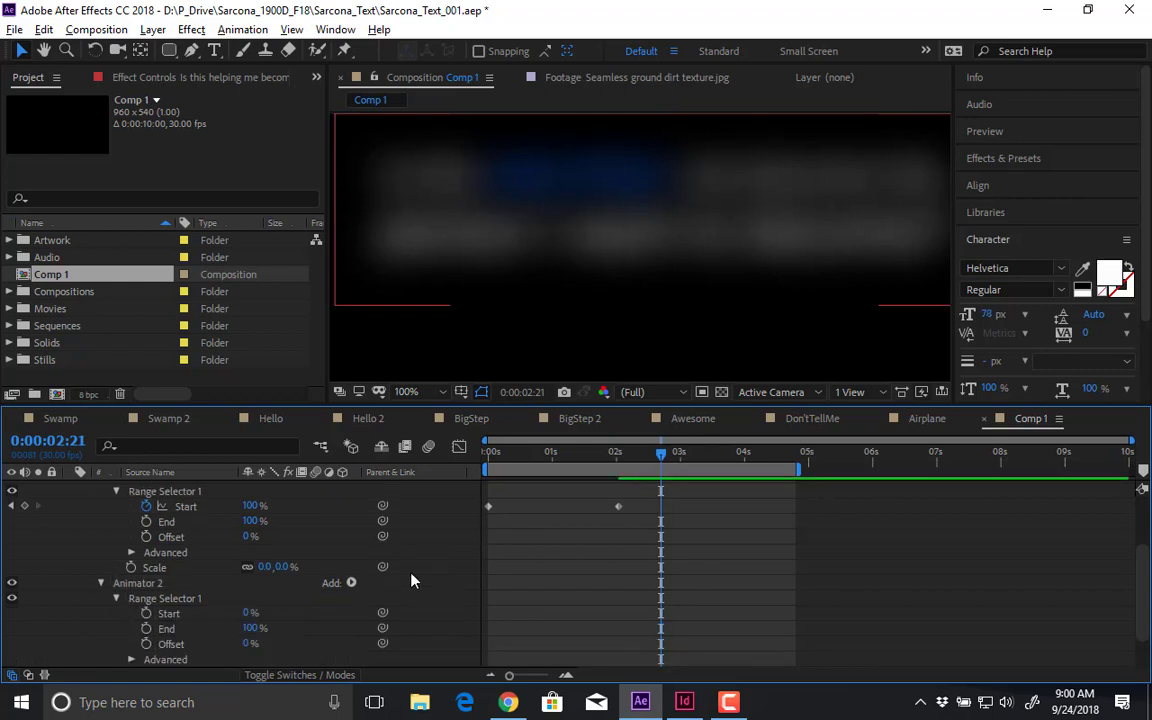
drag(593, 463, 490, 455)
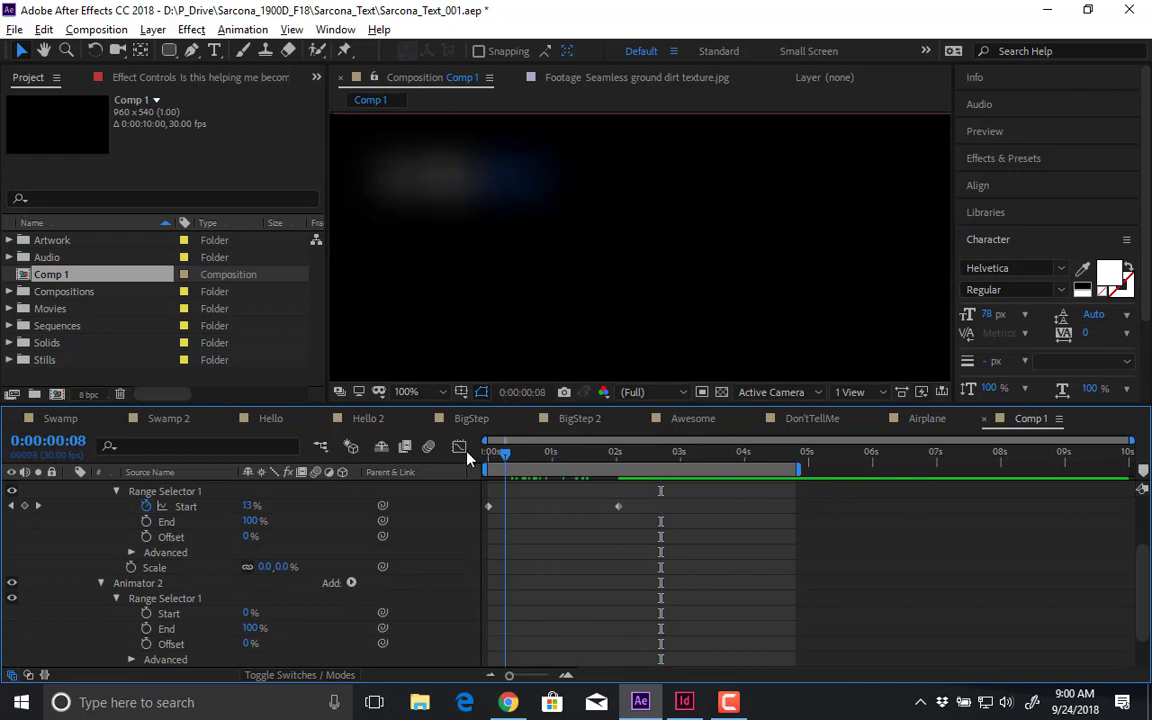
click(146, 613)
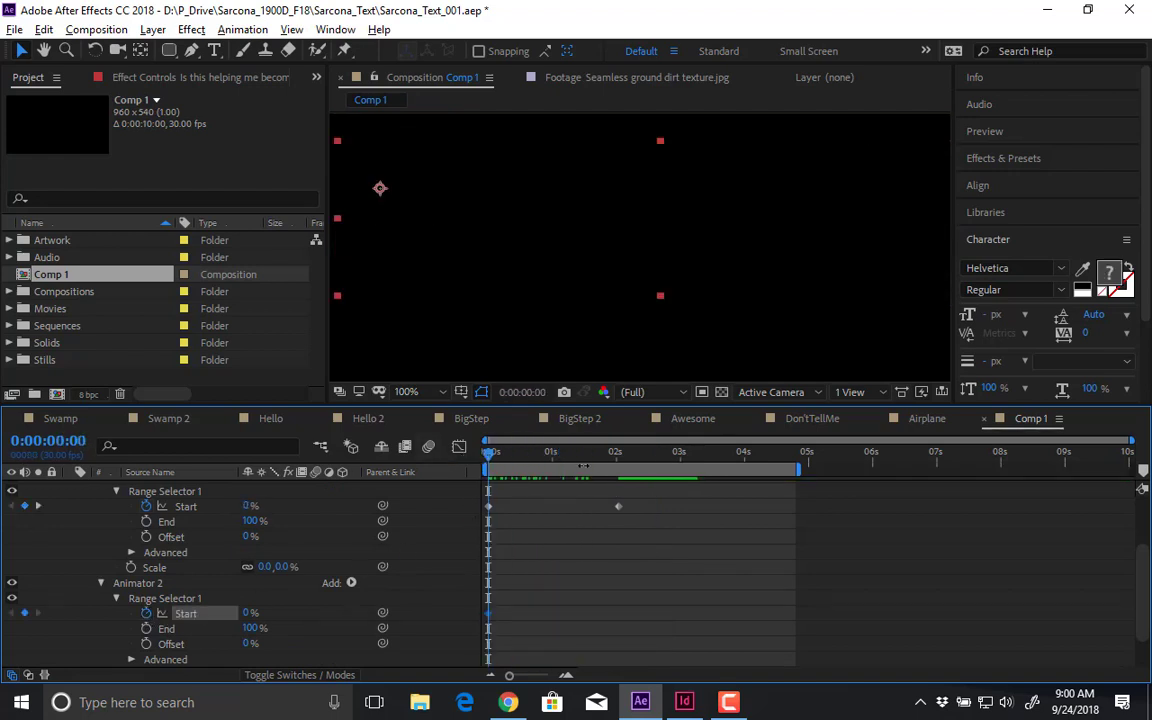
click(588, 460)
drag(591, 471, 618, 462)
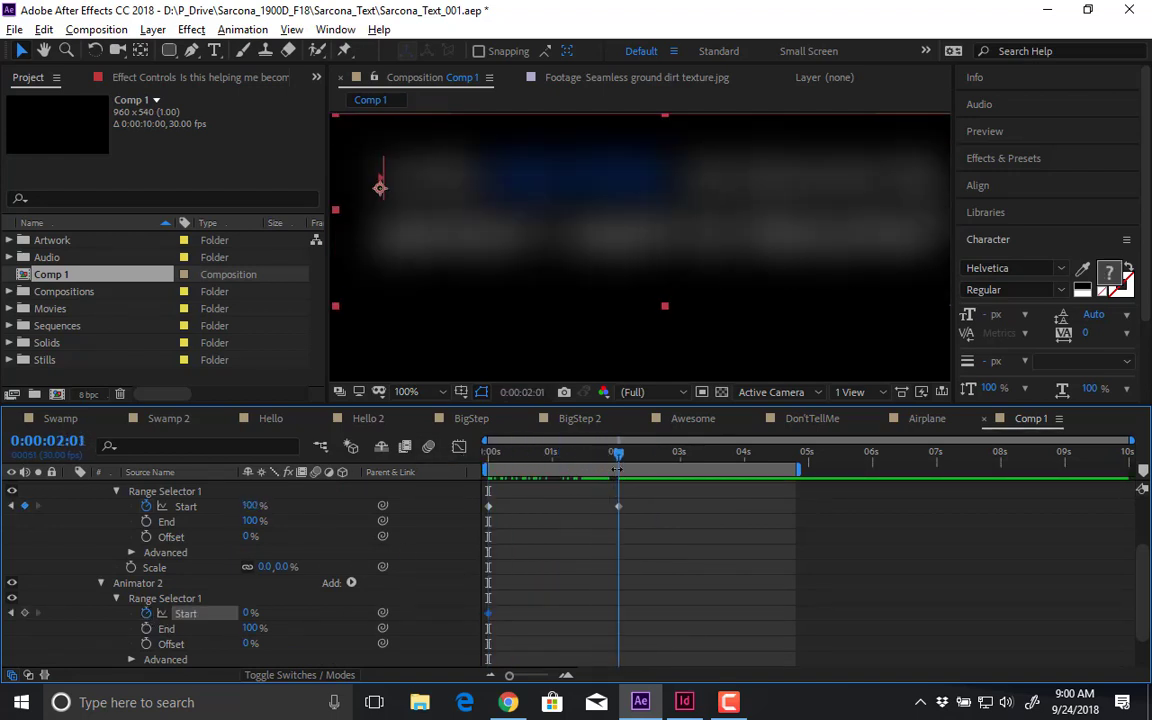
drag(247, 613, 566, 579)
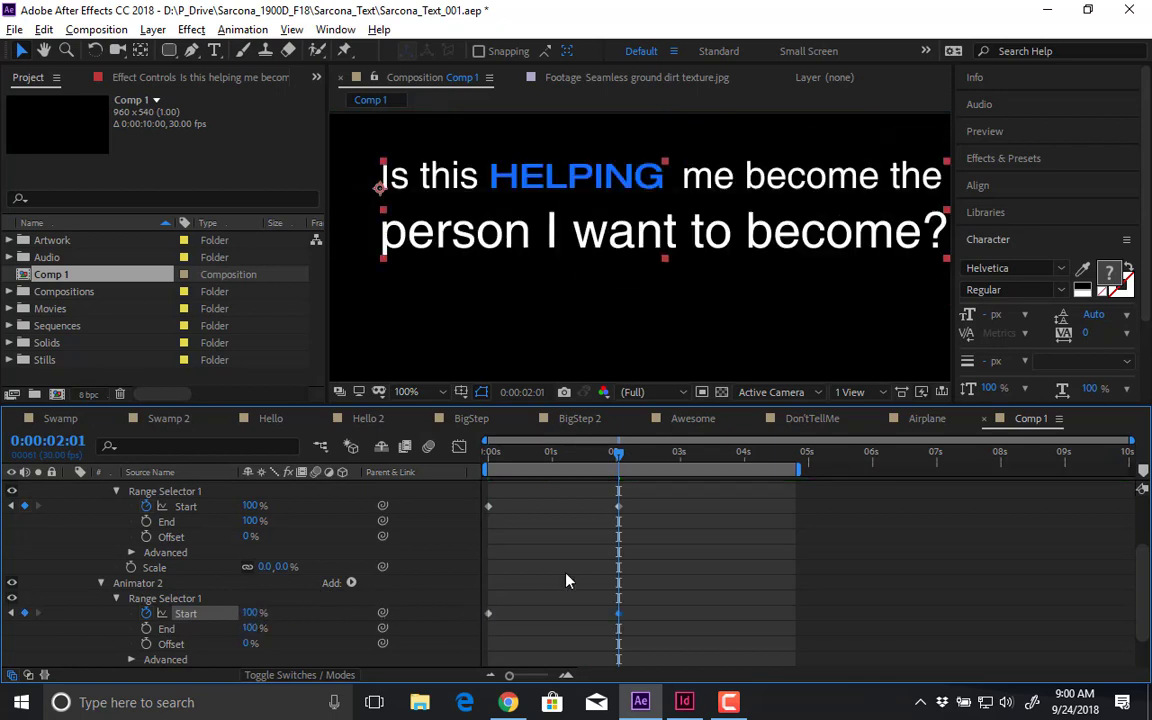
key(space)
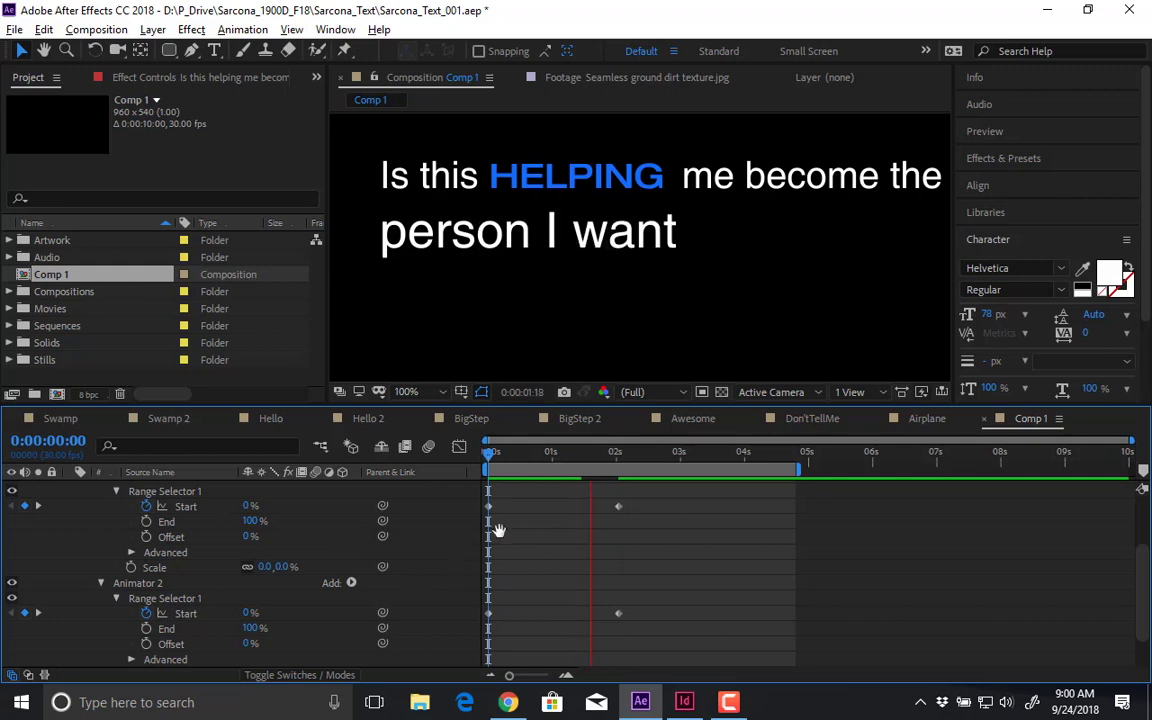
click(508, 456)
- Shift the blur Start keyframes slightly later and replay the preview
drag(508, 457, 531, 456)
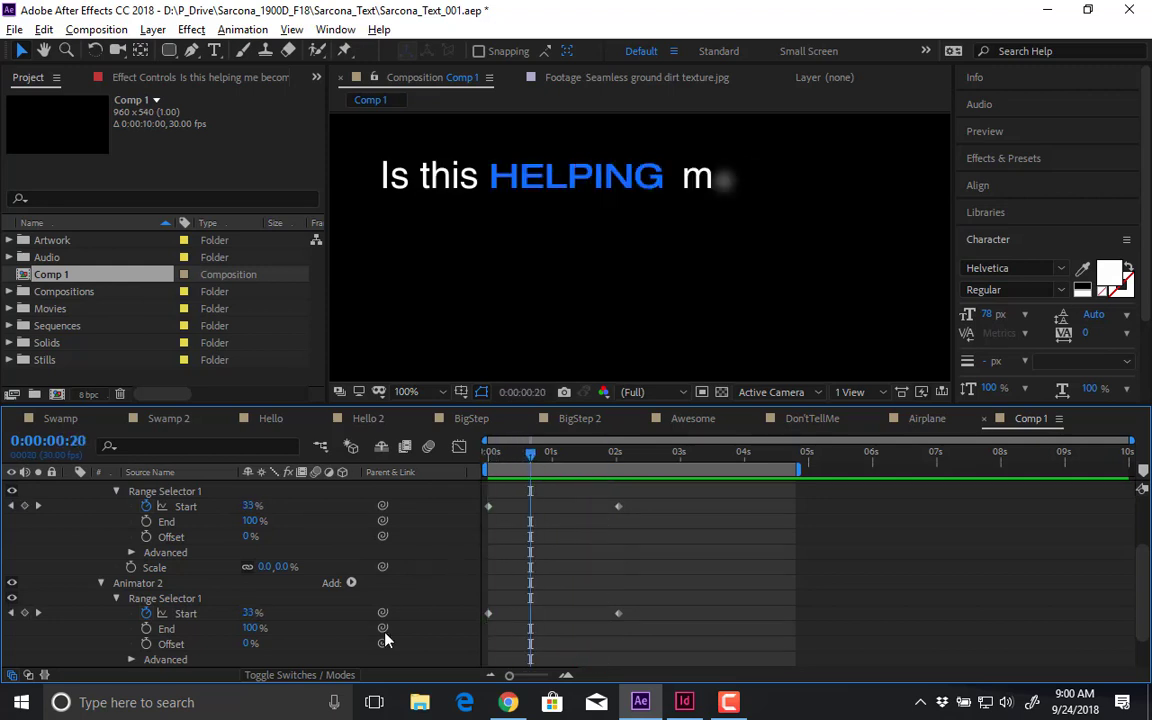
drag(634, 594, 501, 620)
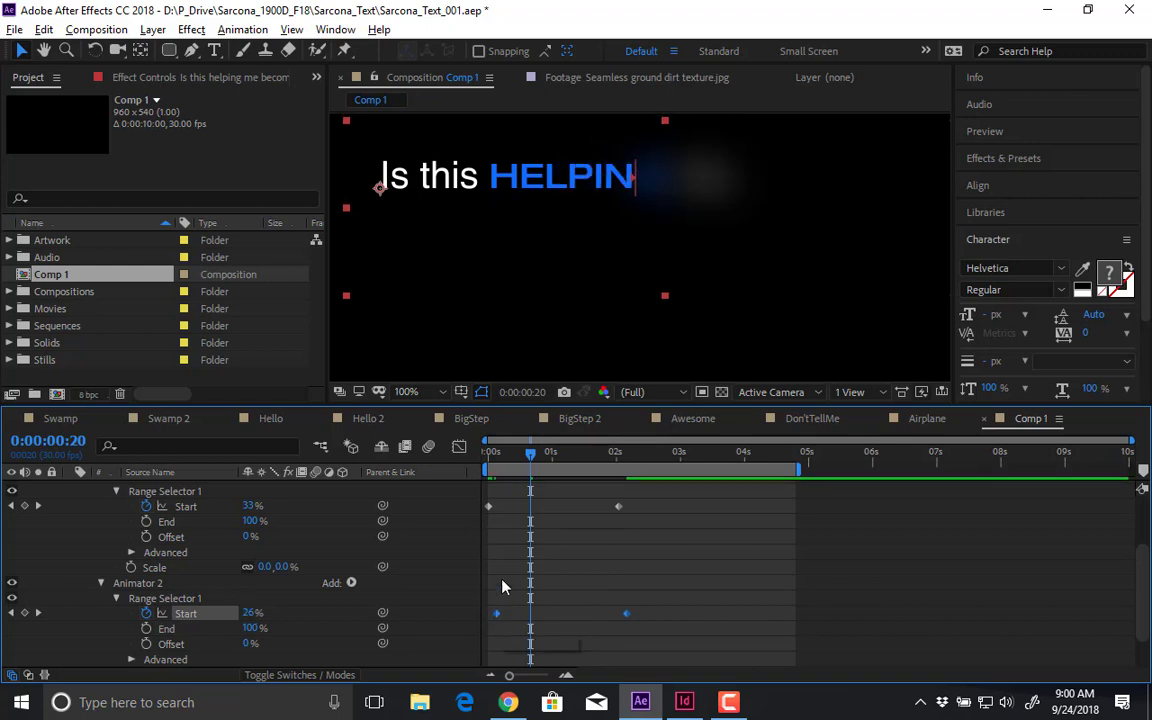
key(space)
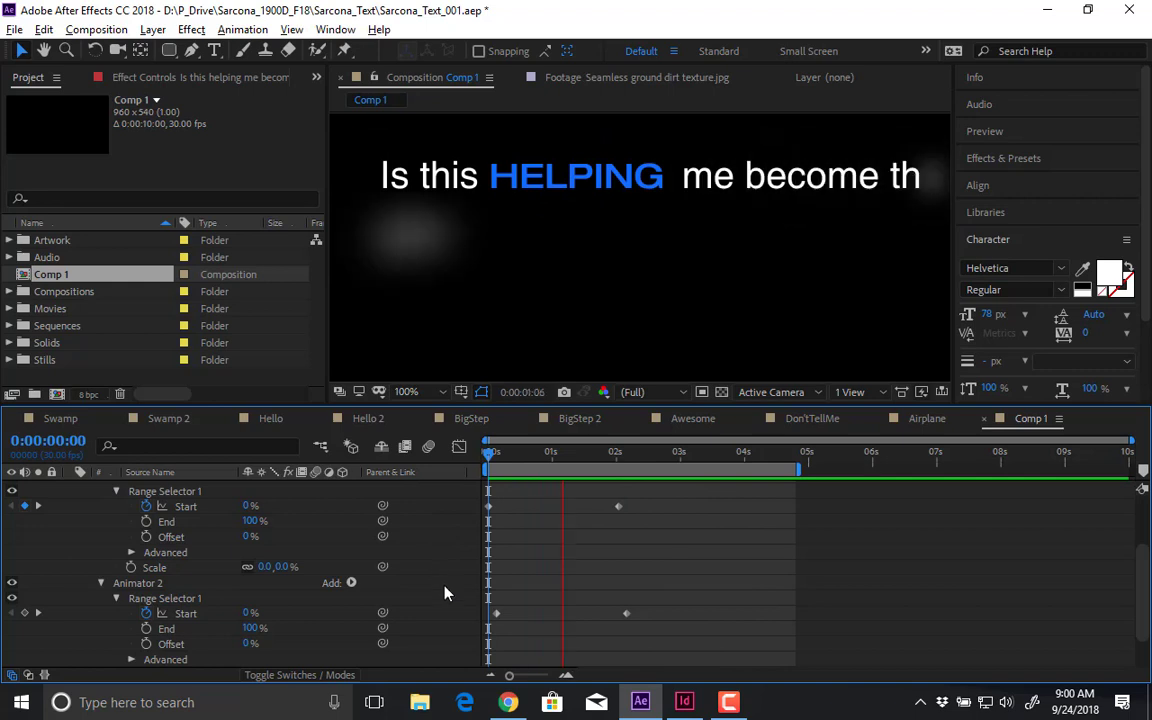
drag(489, 598, 625, 618)
key(space)
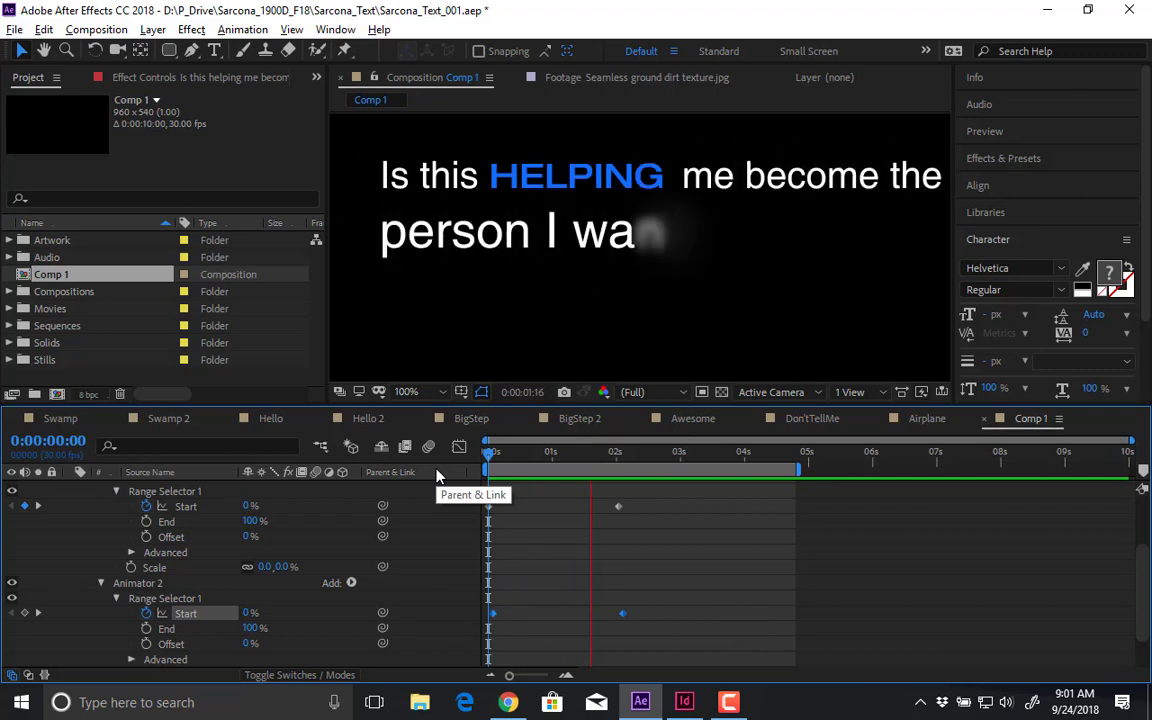
key(space)
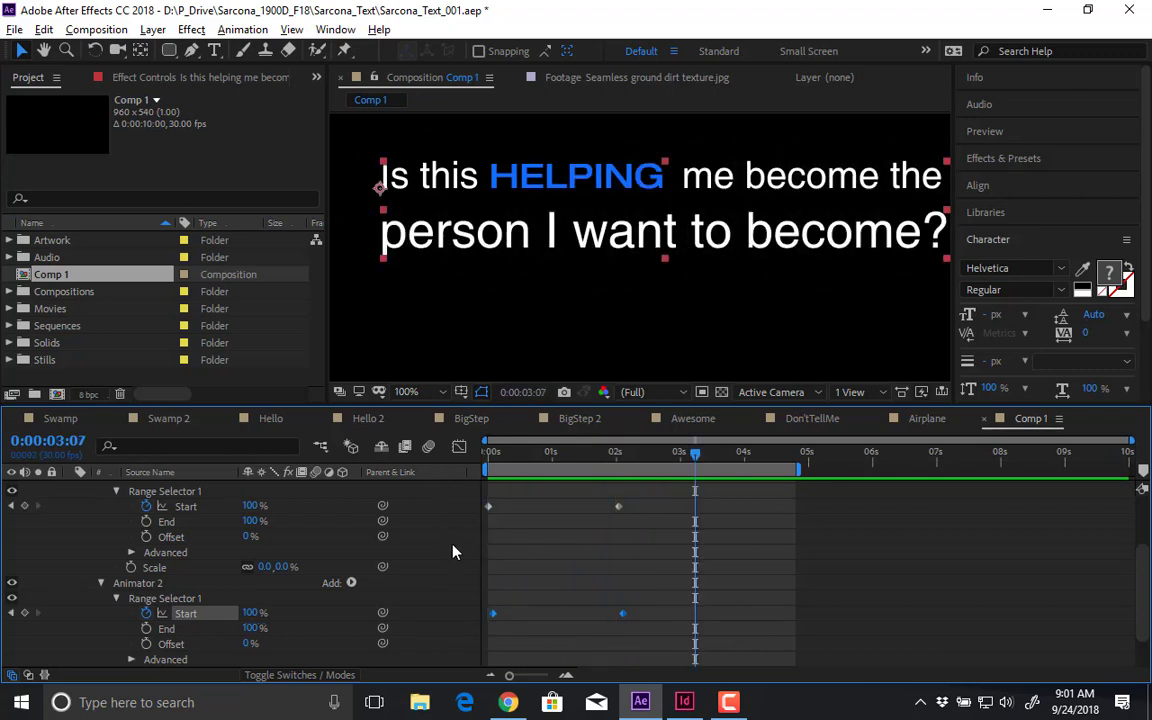
- Raise Animator 1's animated Scale far above full size
scroll(250, 530, up, 3)
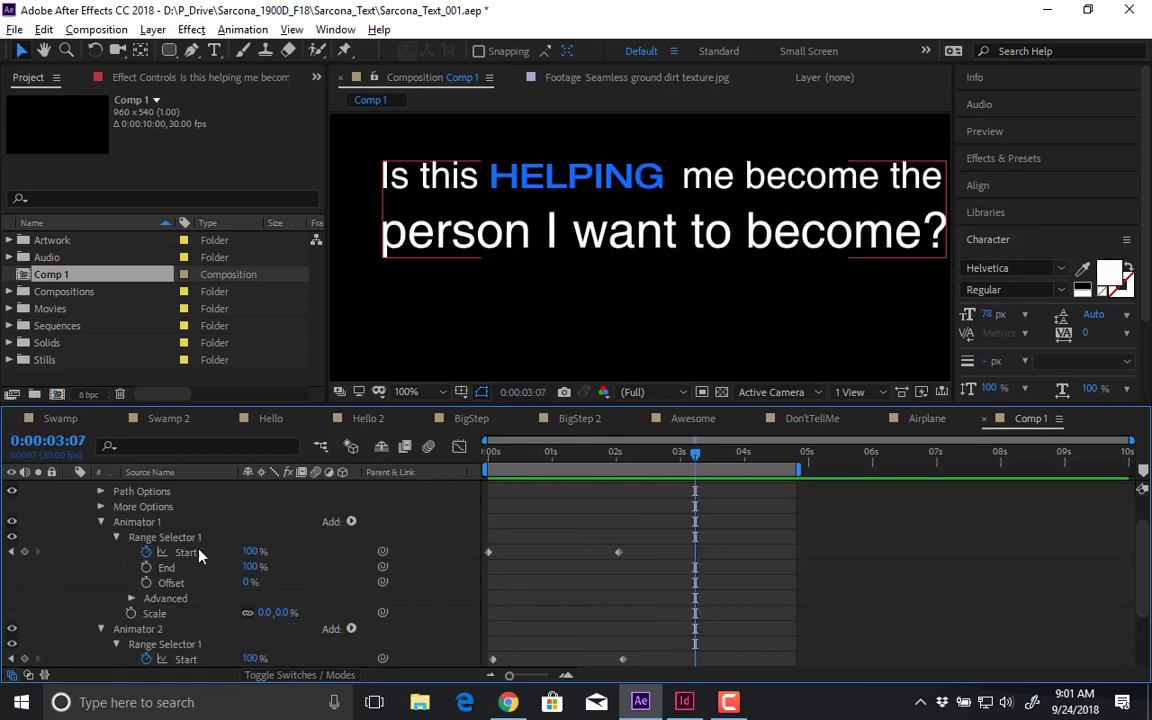
click(142, 522)
click(351, 522)
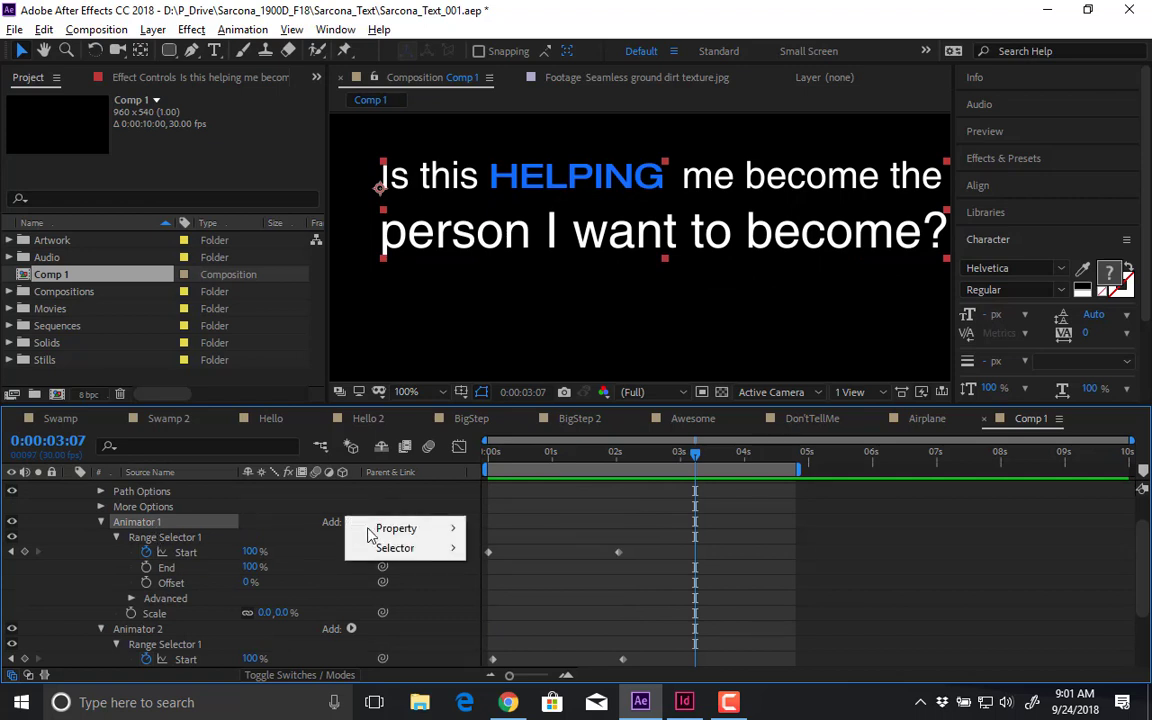
click(267, 608)
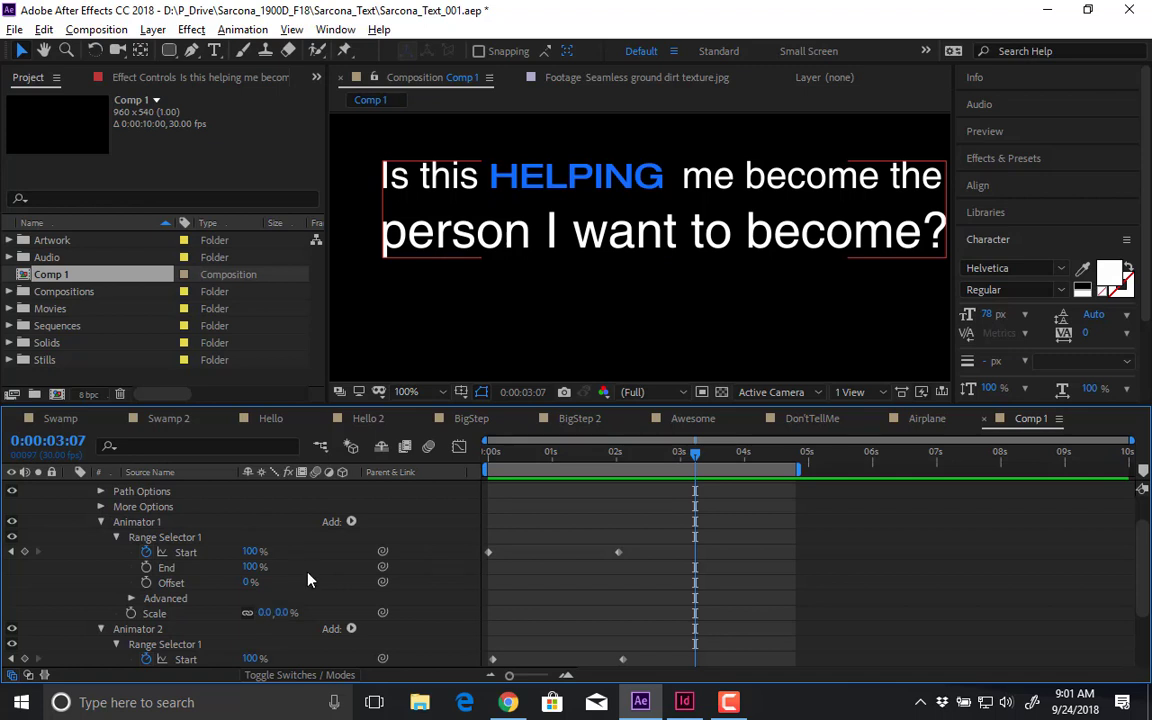
drag(266, 613, 636, 567)
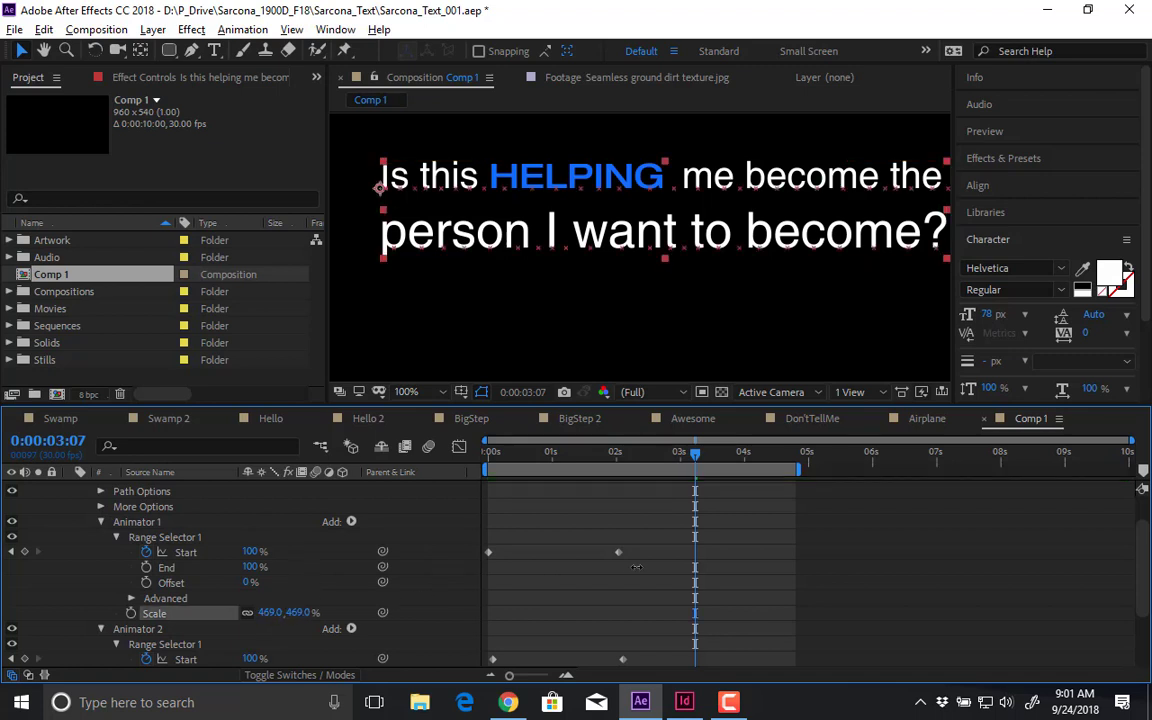
- Add an Opacity property at 0% to Animator 1 and return the playhead to the start
drag(425, 558, 420, 557)
click(351, 521)
mouse_move(398, 527)
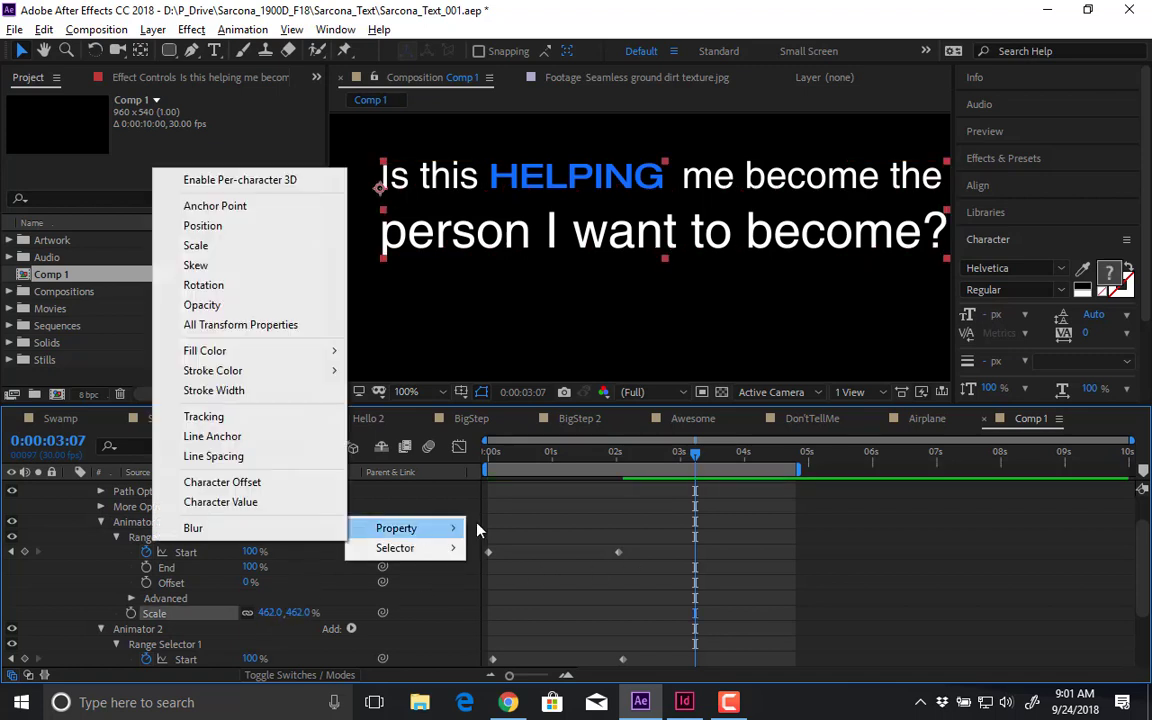
click(268, 304)
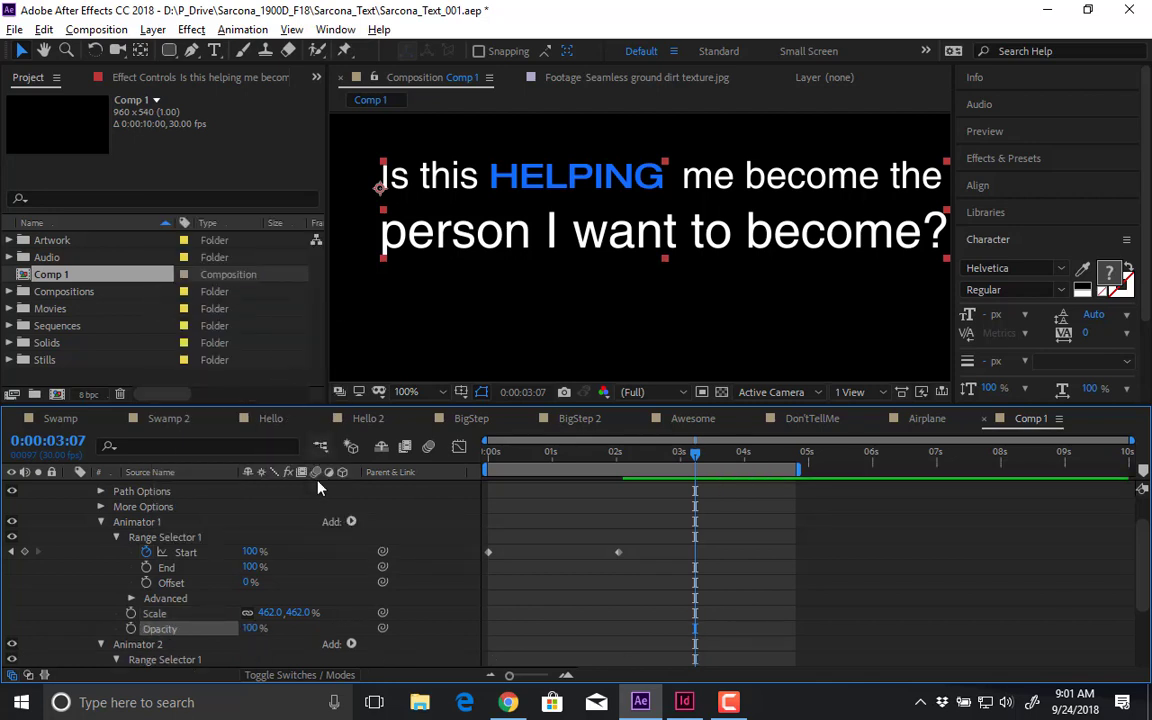
drag(252, 628, 82, 630)
click(489, 441)
- Preview the fading text and frame the viewer on the first text block
key(space)
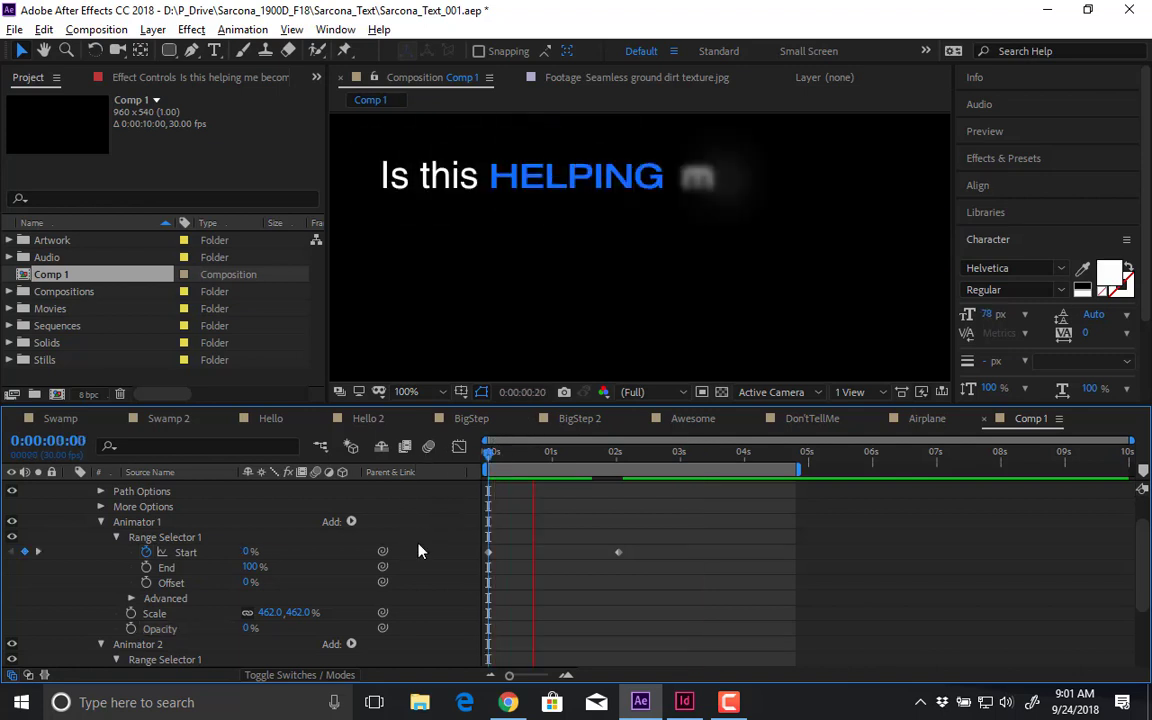
key(space)
scroll(674, 334, down, 1)
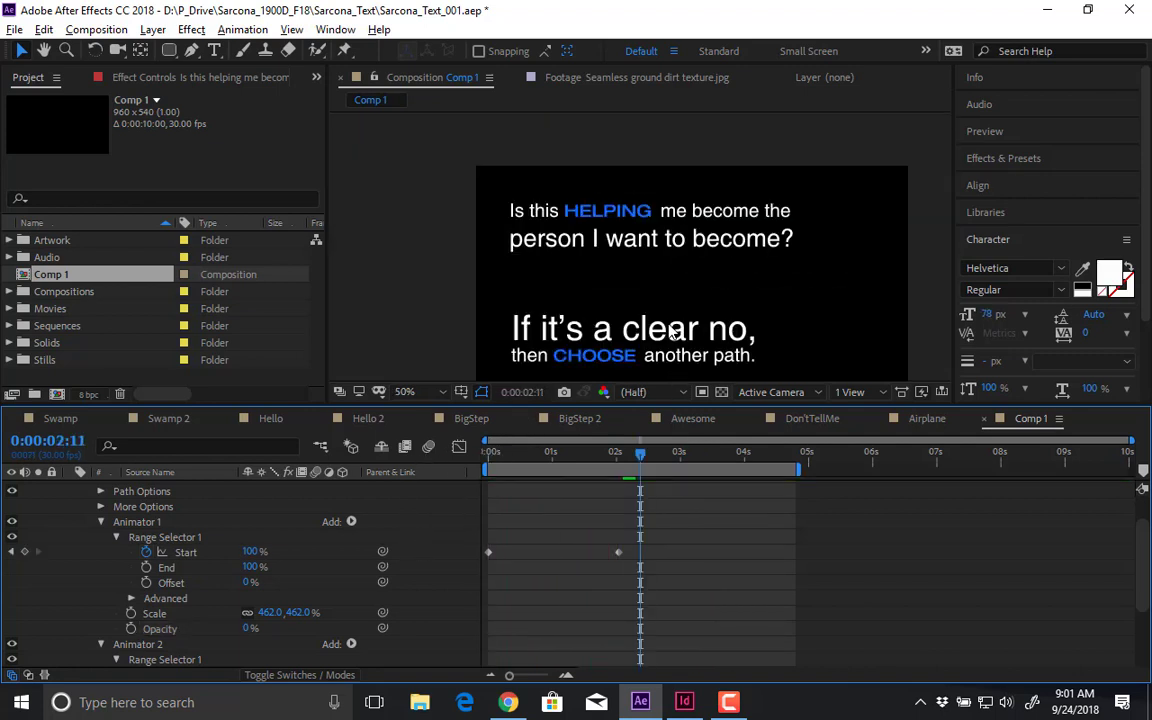
drag(553, 339, 552, 422)
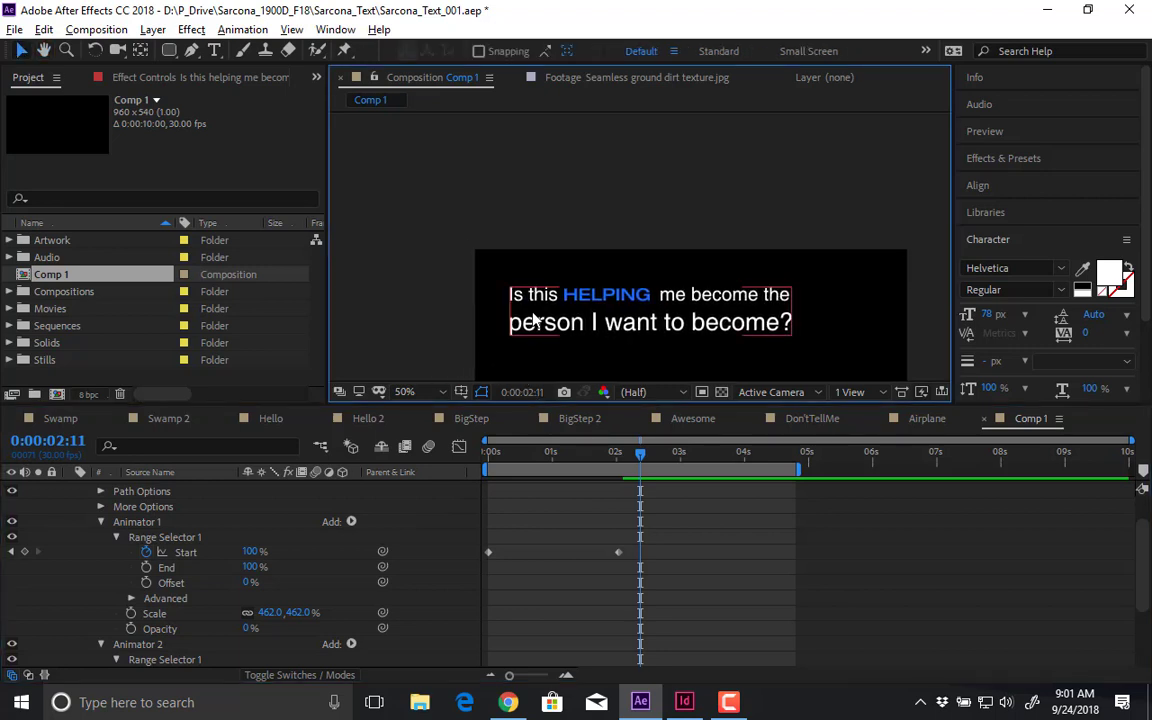
scroll(532, 316, up, 1)
drag(530, 309, 510, 212)
drag(505, 458, 536, 460)
- End the work area at 0:00:02:16 and jump back to the composition start
scroll(210, 622, down, 2)
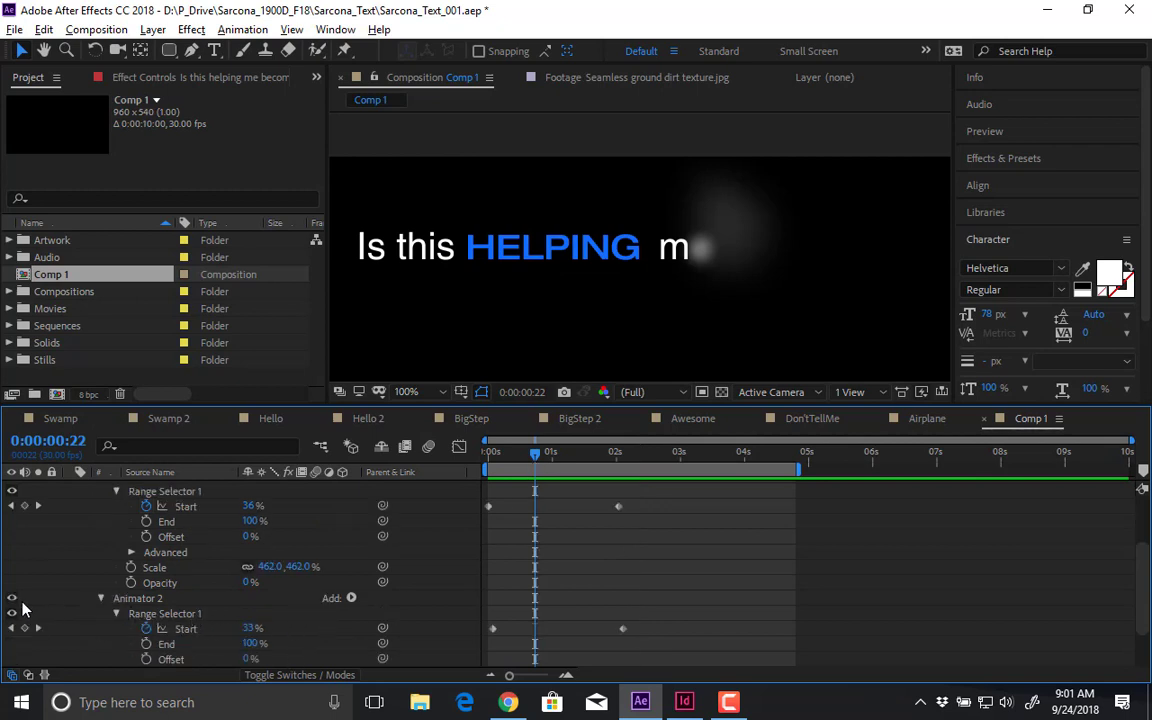
key(space)
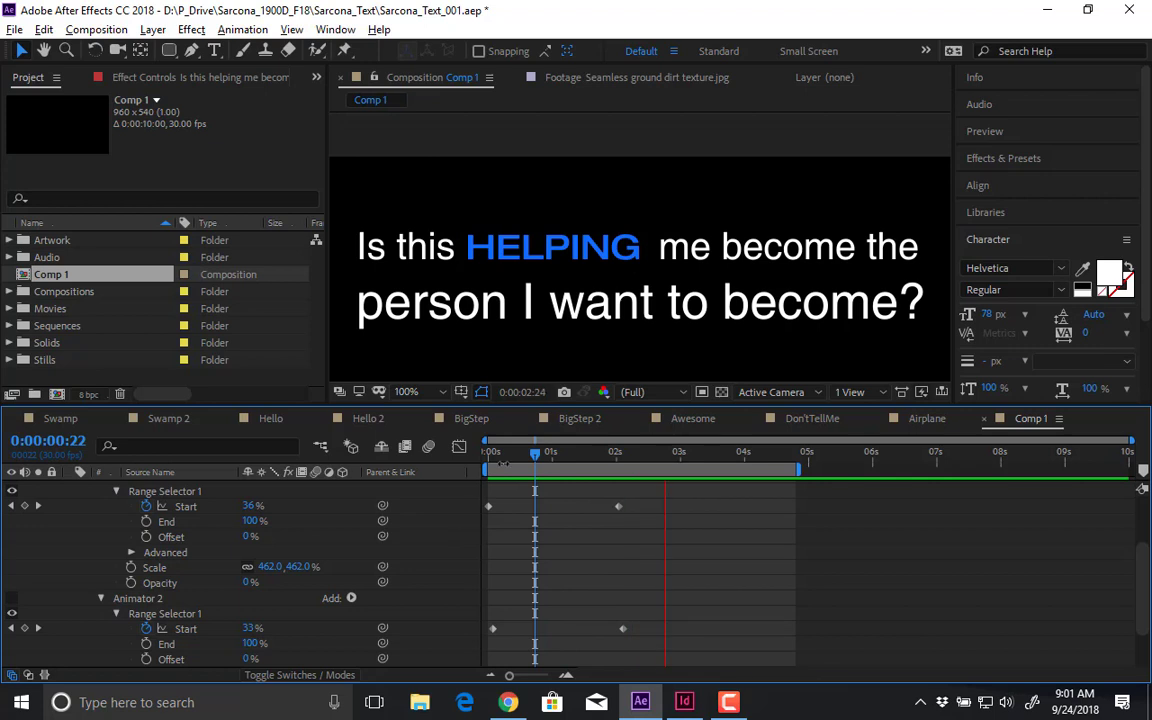
drag(512, 464, 643, 458)
key(n)
key(Home)
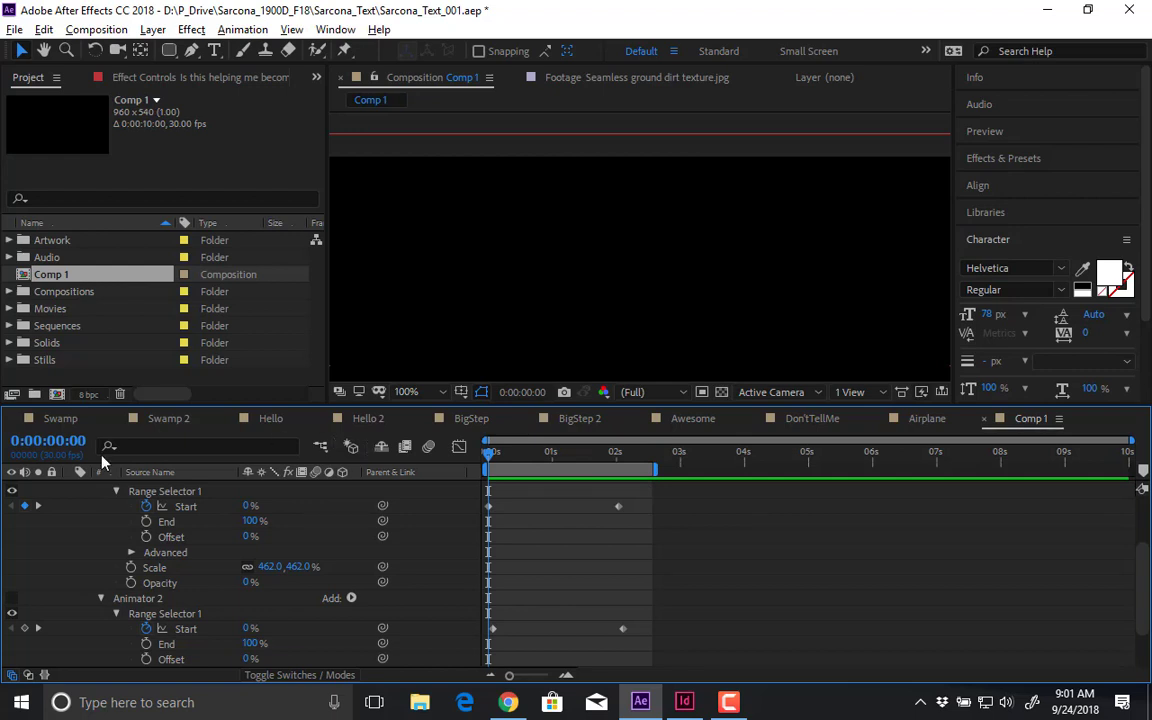
click(171, 570)
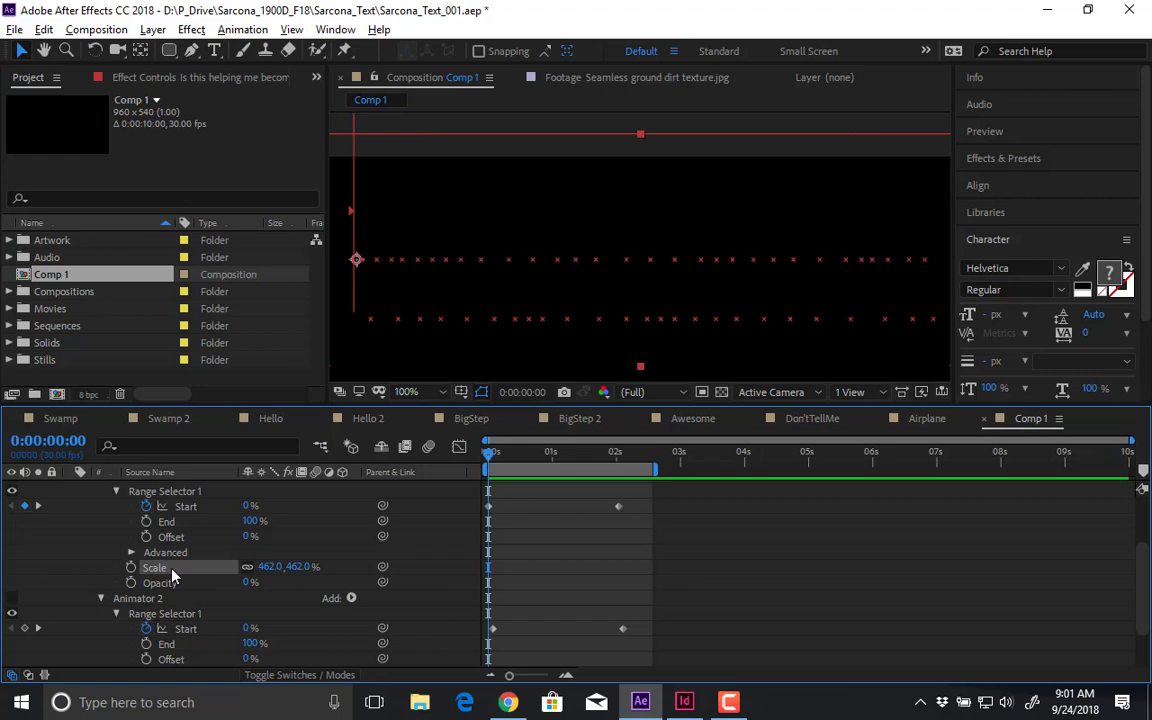
key(space)
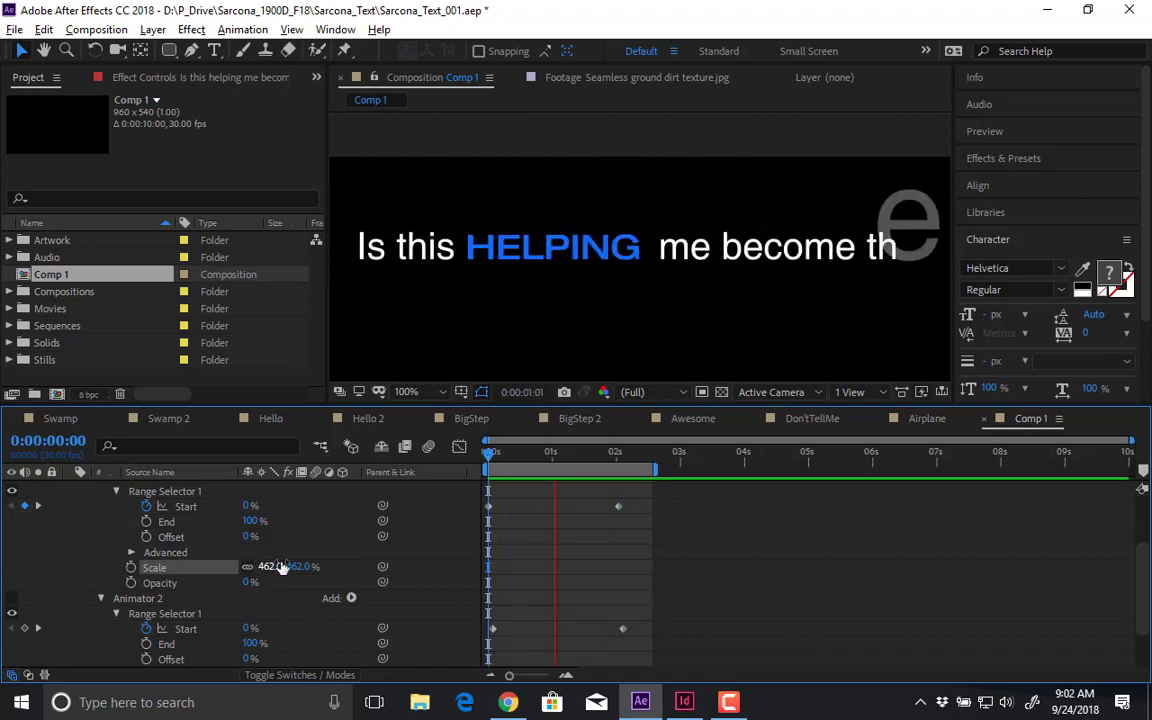
key(space)
scroll(212, 585, up, 2)
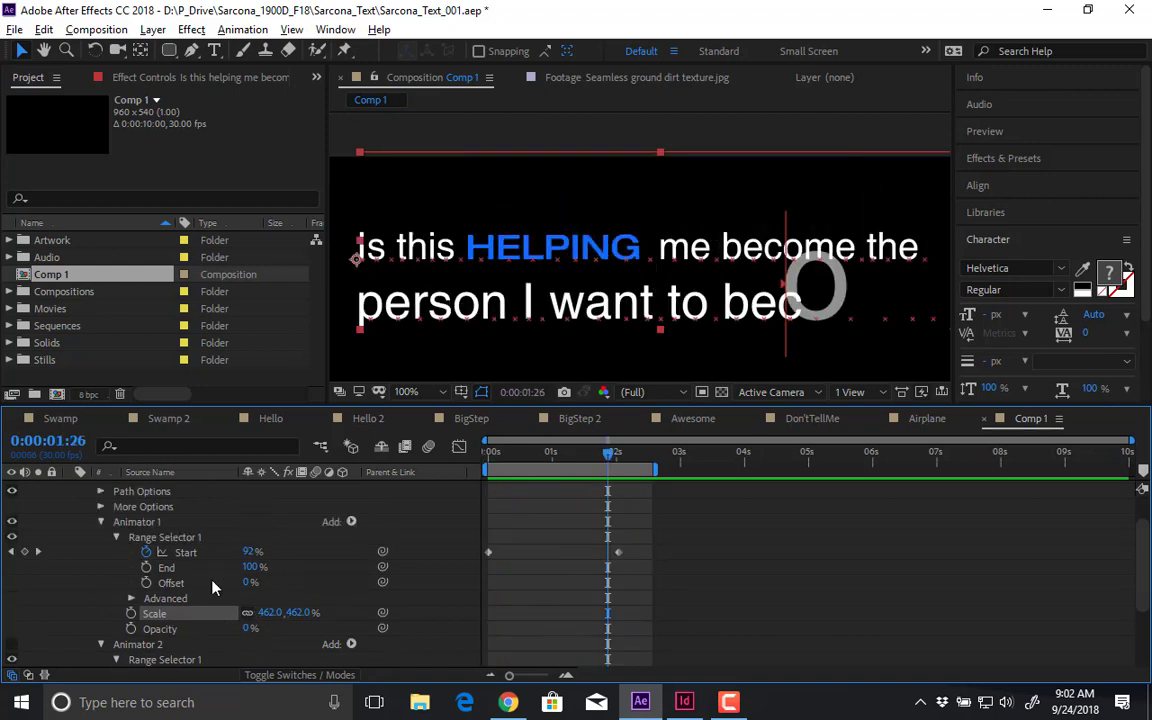
click(351, 521)
click(178, 625)
click(176, 628)
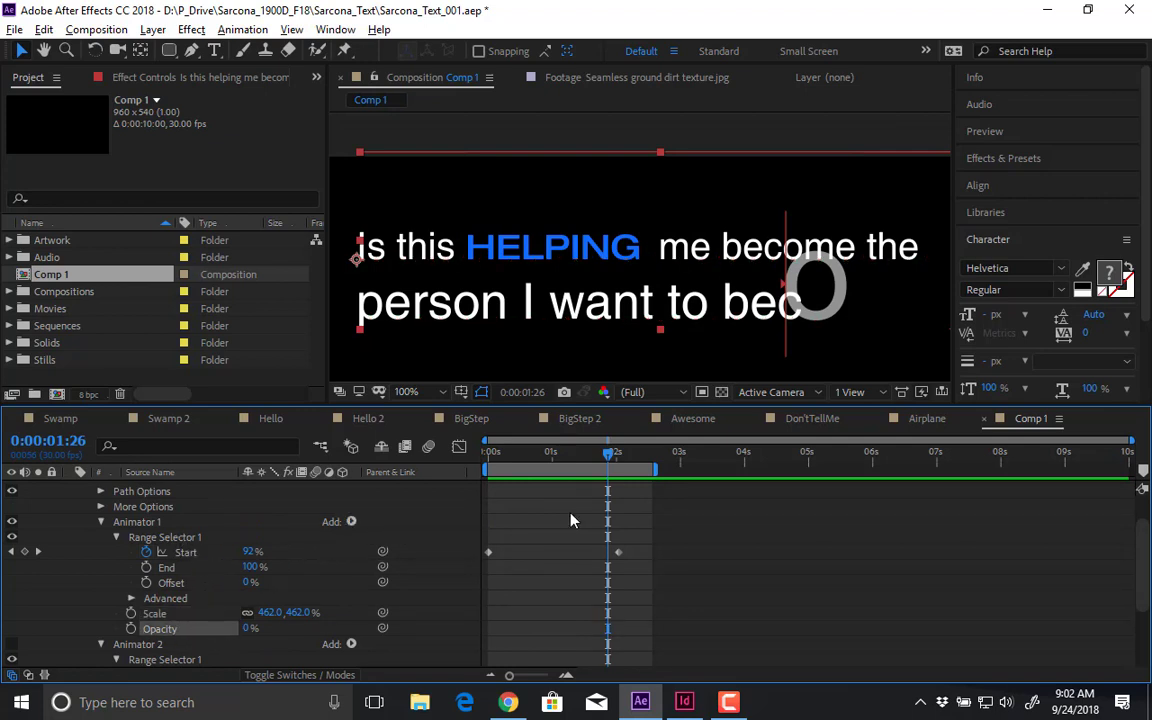
drag(537, 462, 440, 466)
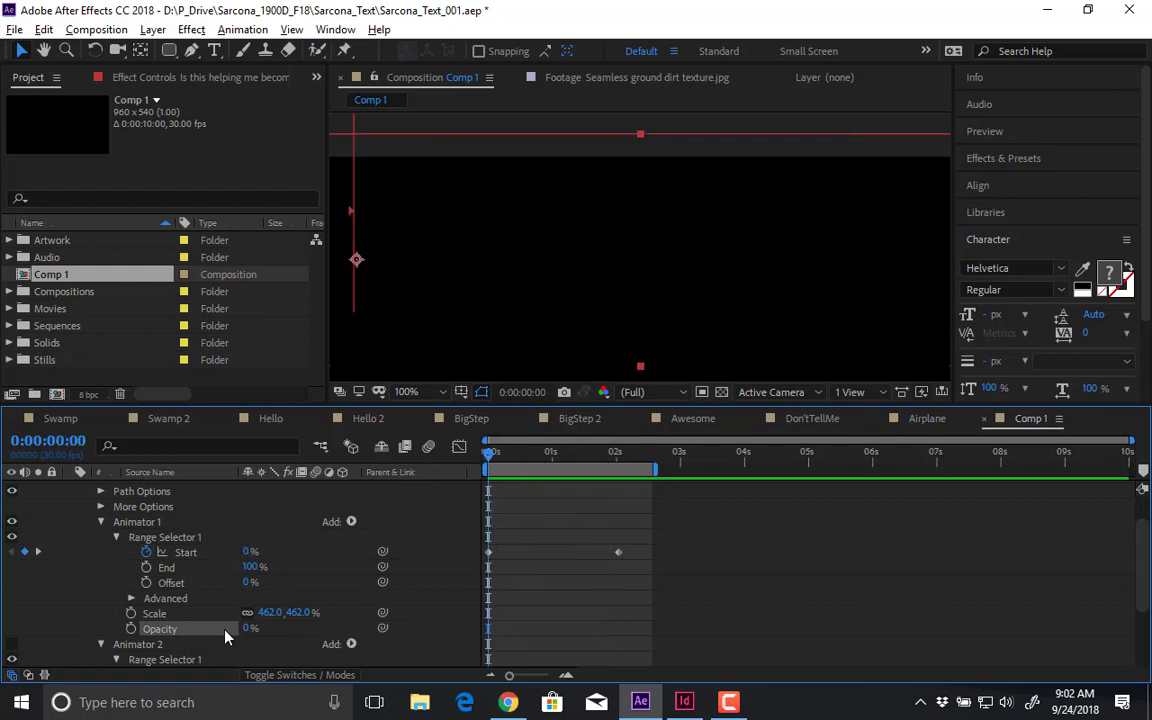
drag(385, 621, 554, 613)
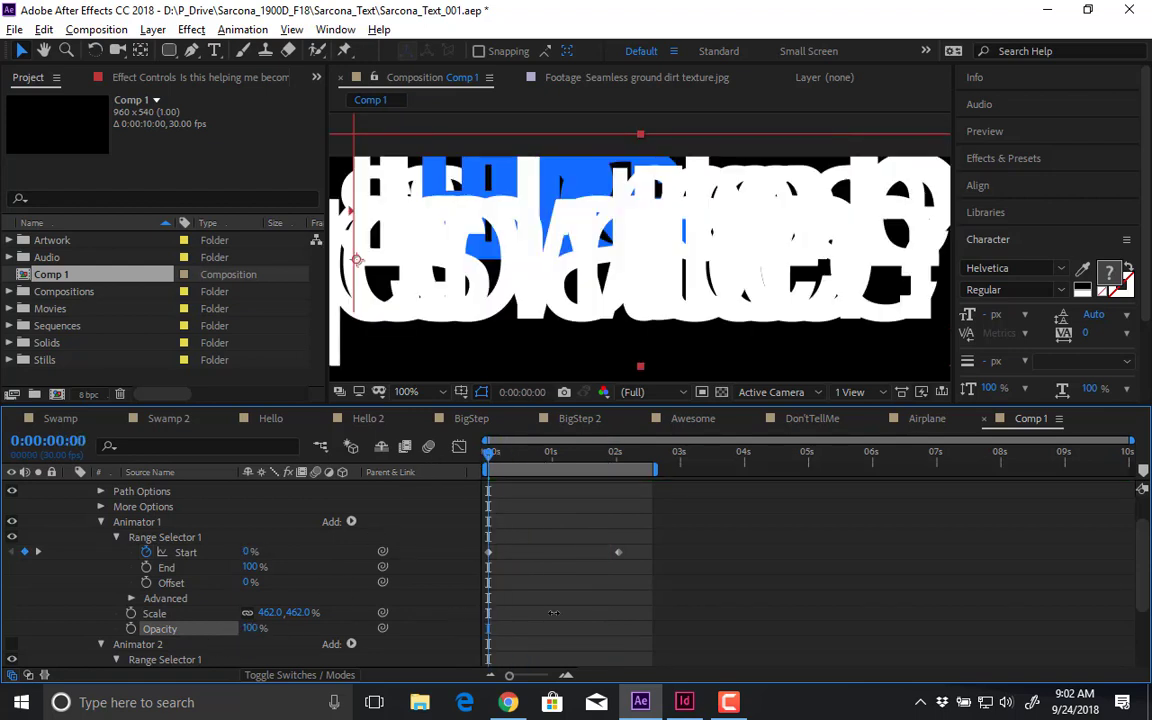
key(space)
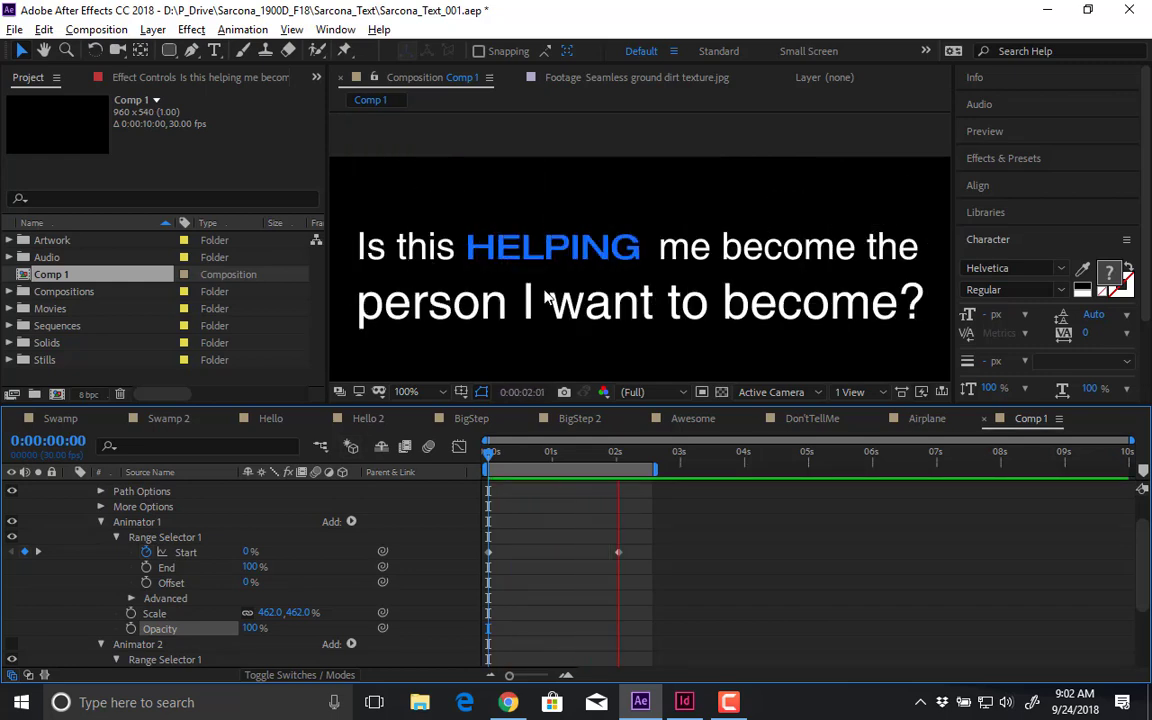
key(space)
drag(254, 629, 46, 630)
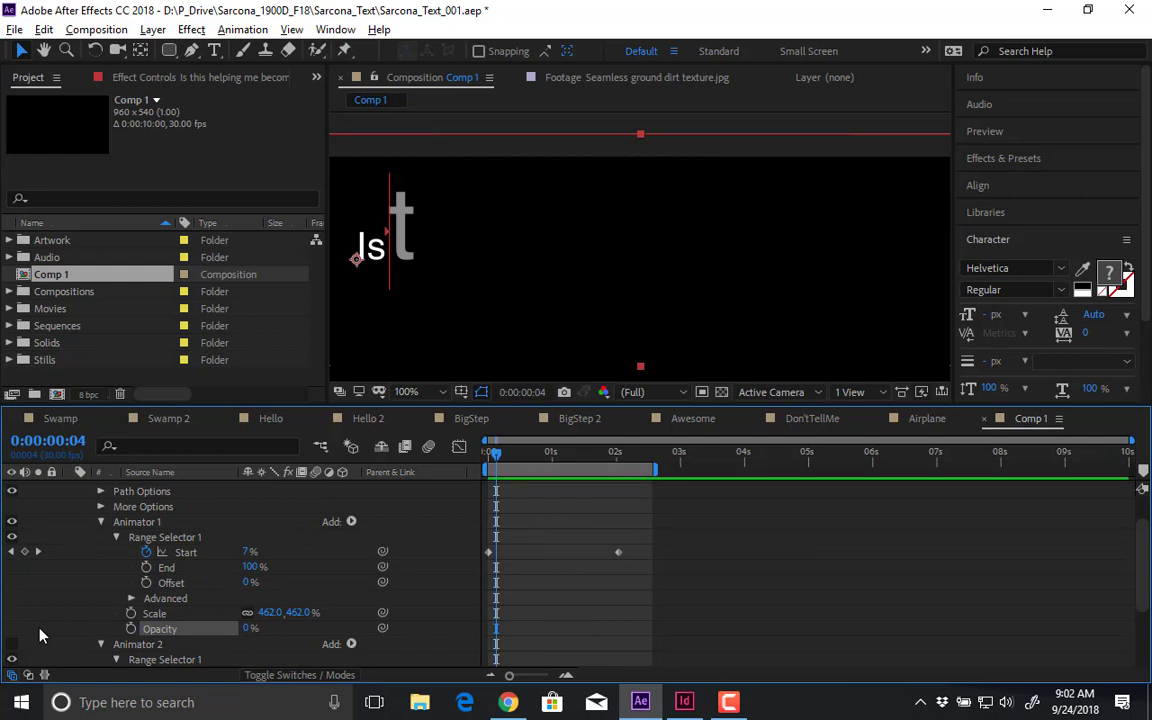
key(space)
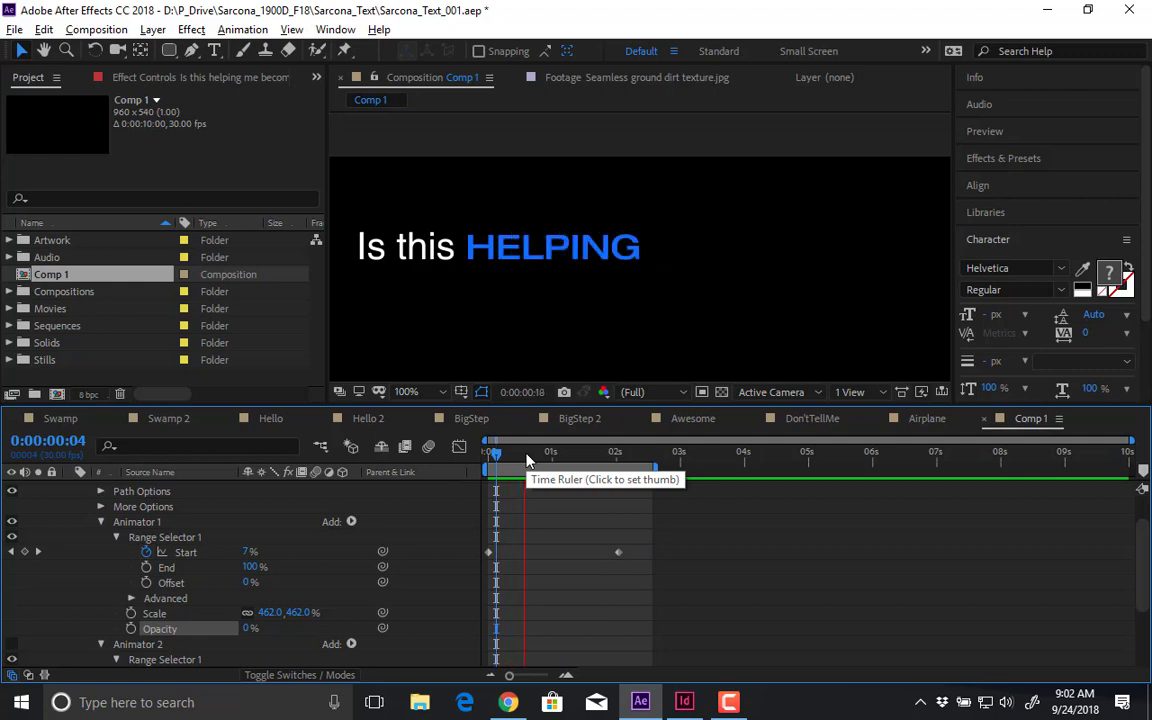
key(space)
- Add a Wiggly selector to Animator 1 and rewind to the first frame
click(352, 523)
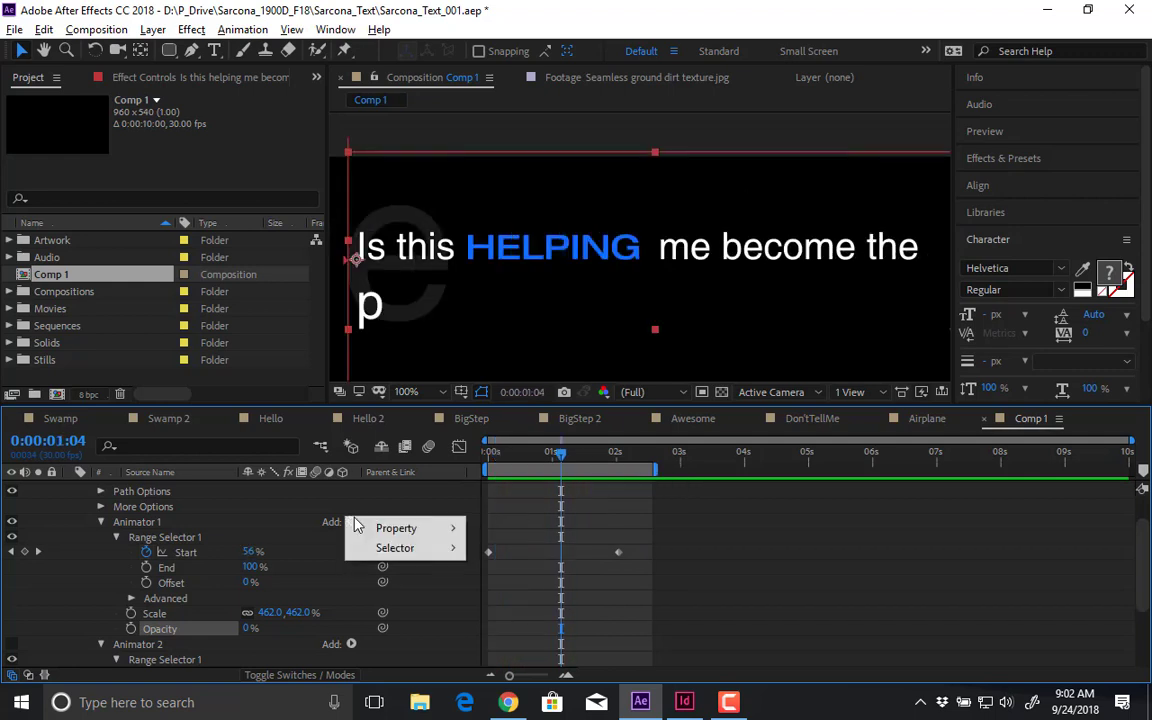
mouse_move(405, 548)
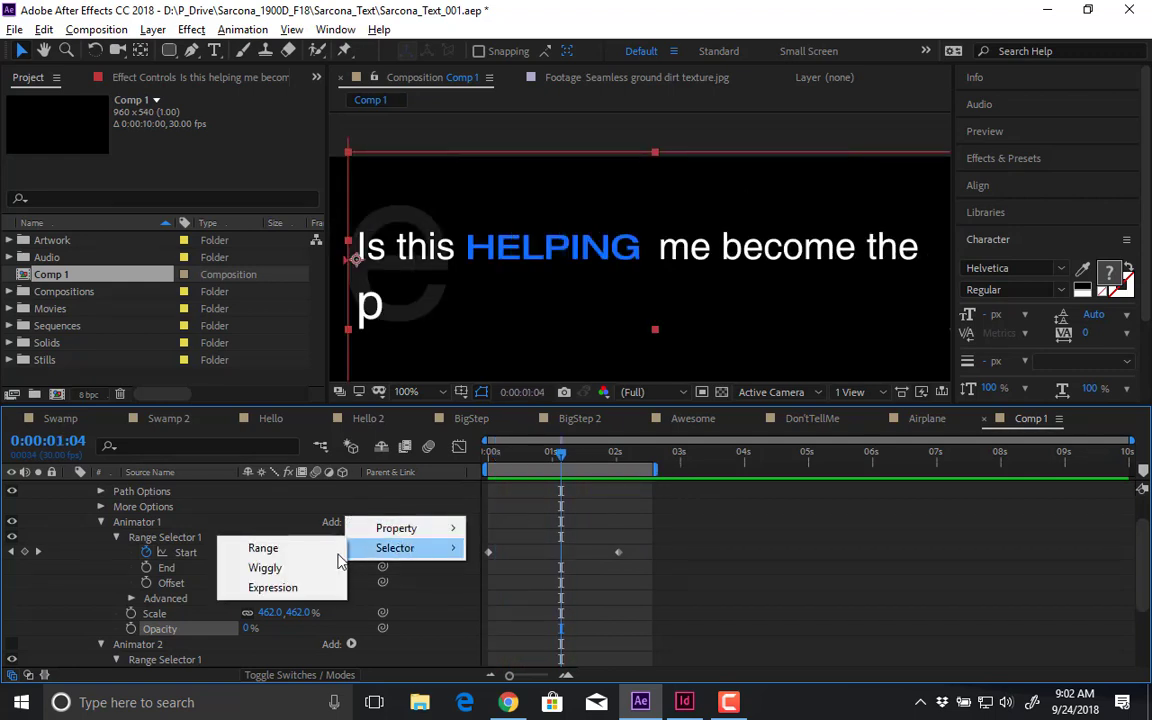
click(265, 568)
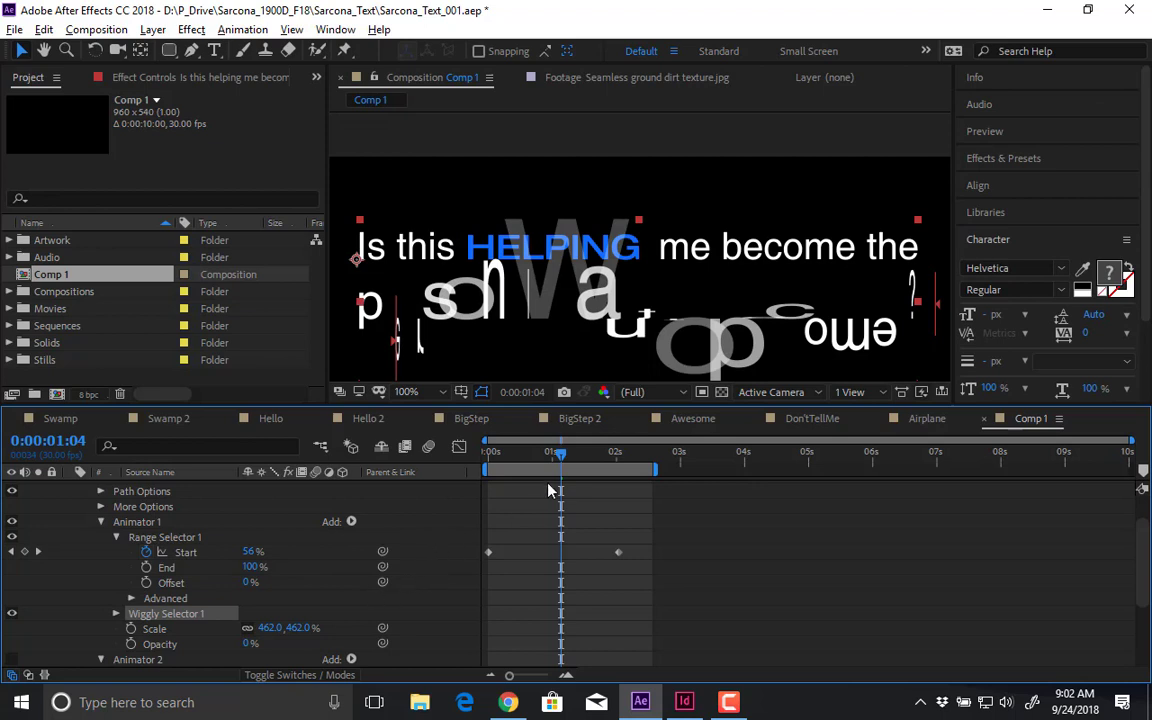
drag(522, 455, 384, 478)
click(426, 550)
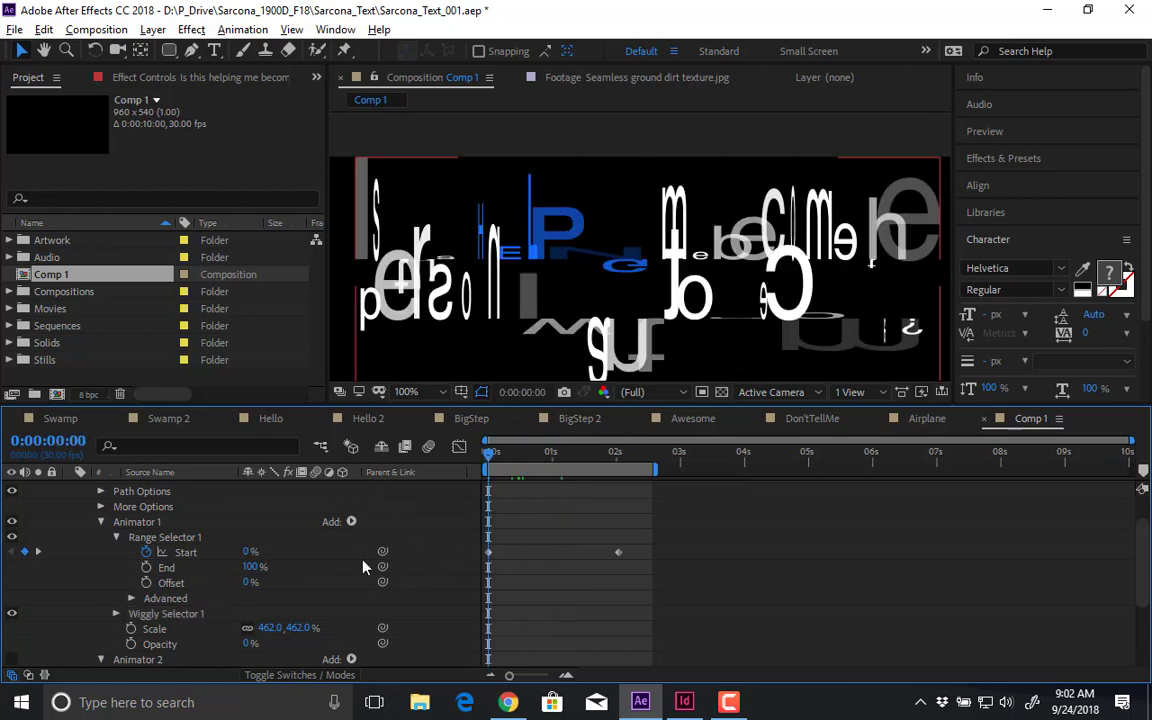
scroll(303, 583, down, 1)
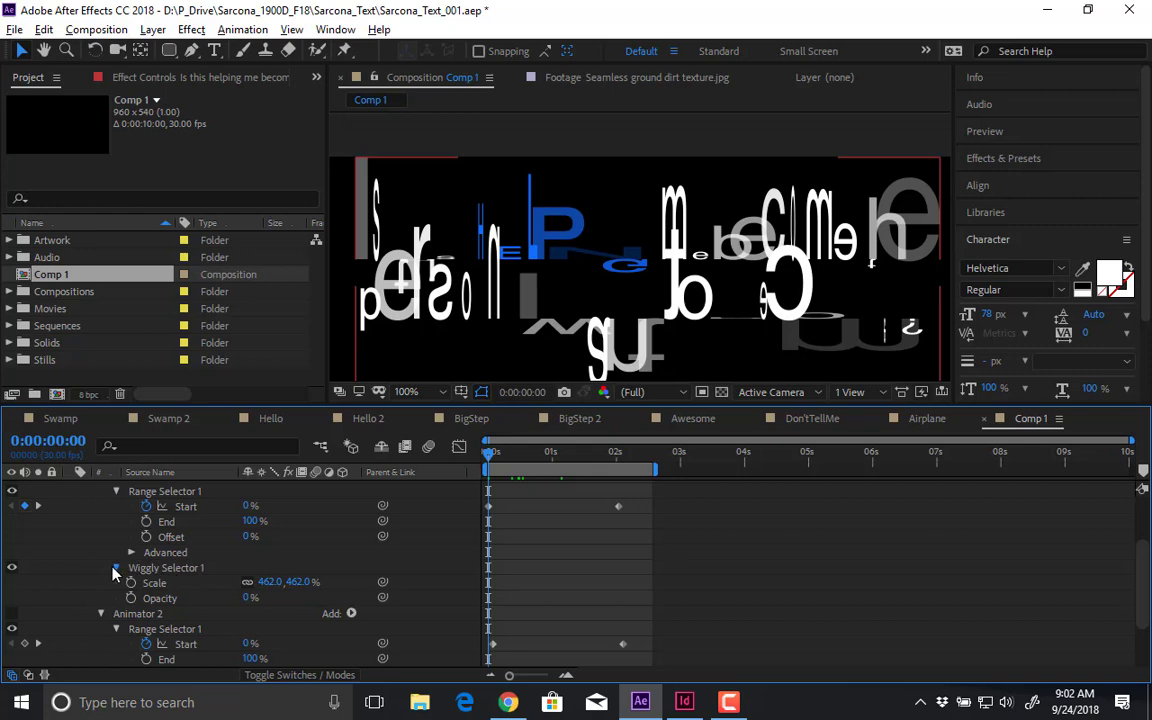
- Expand Wiggly Selector 1's settings and preview the jumbling characters
click(116, 568)
scroll(180, 540, down, 1)
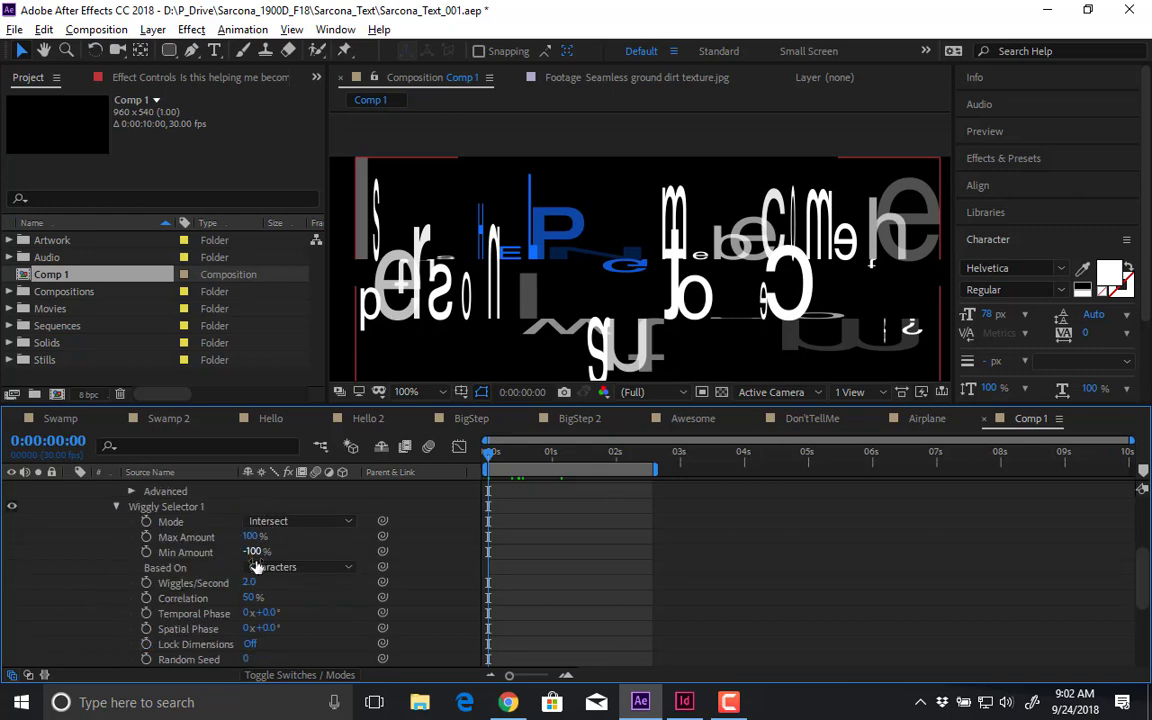
key(space)
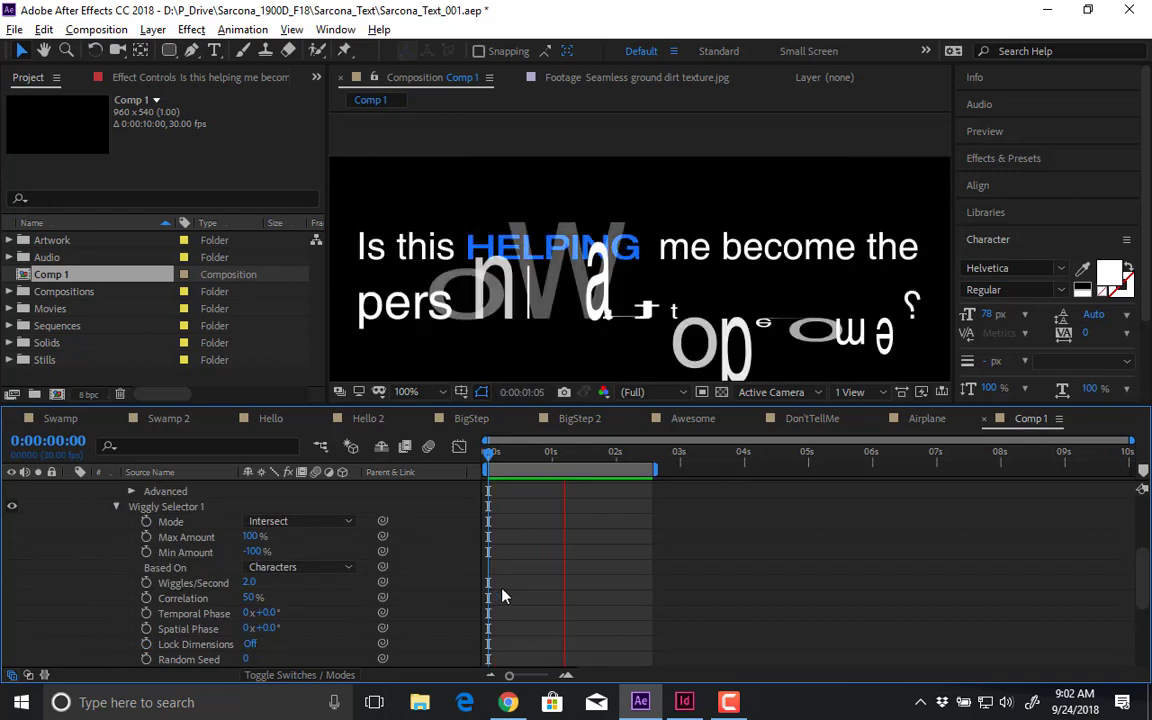
key(space)
scroll(432, 598, up, 2)
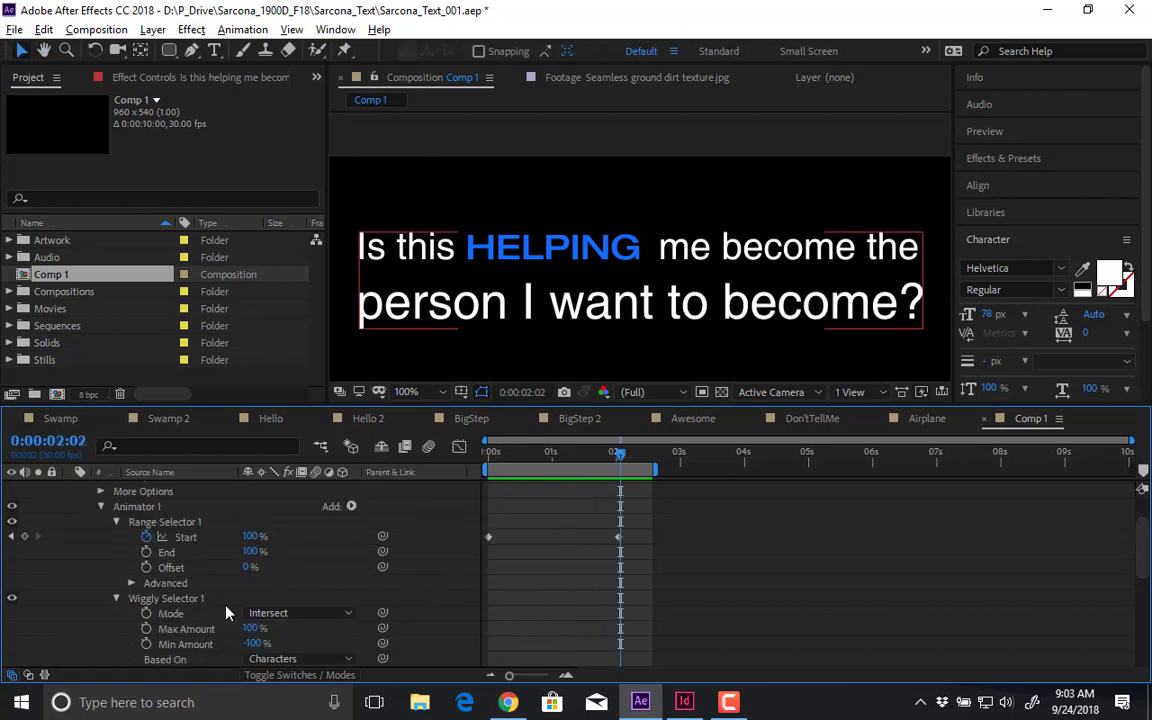
- Delete the Wiggly selector and the Opacity property from Animator 1
click(184, 598)
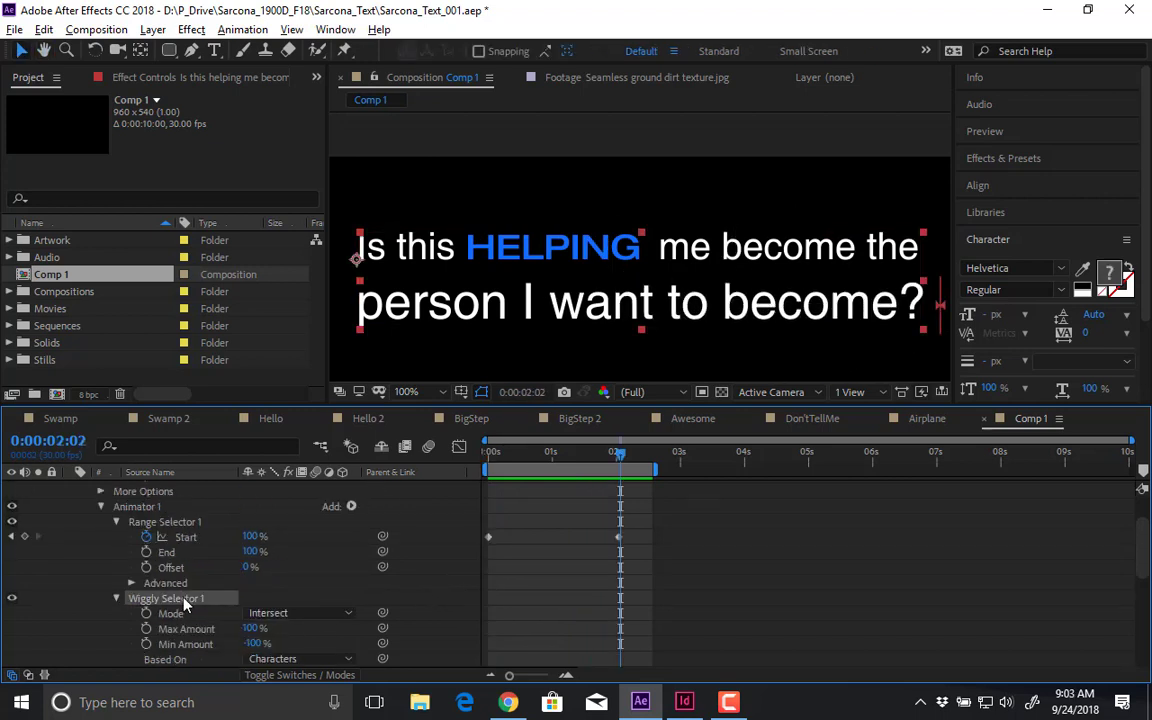
key(Delete)
scroll(201, 611, down, 3)
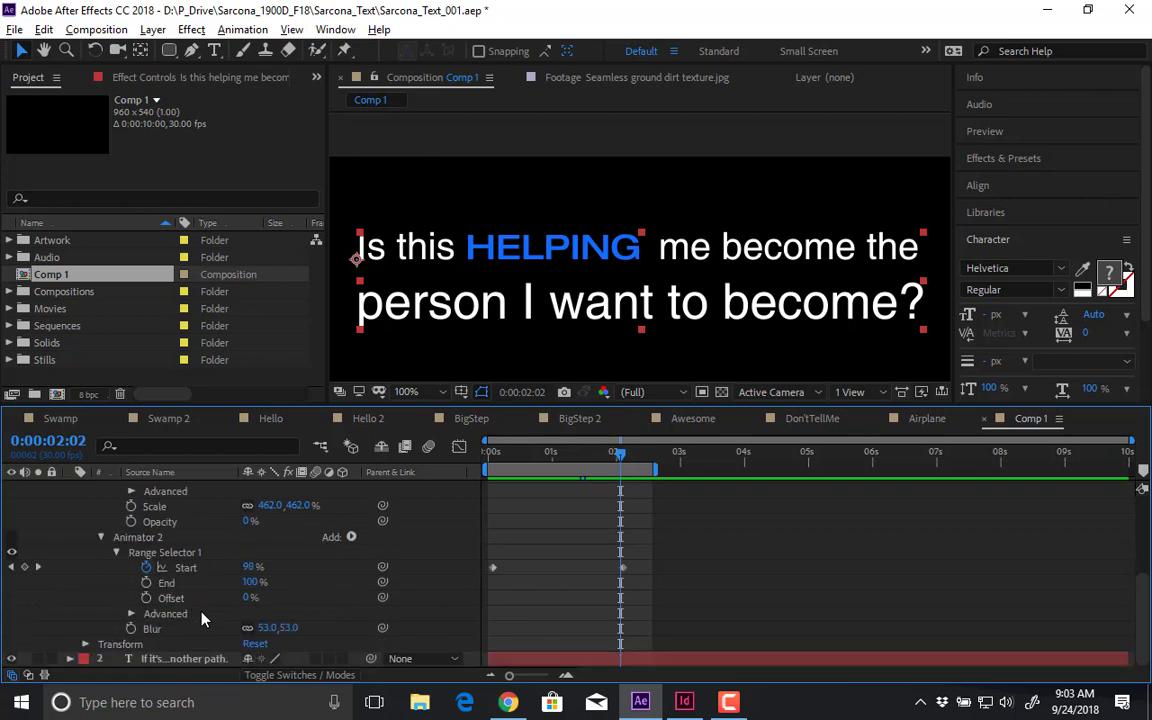
scroll(171, 534, up, 3)
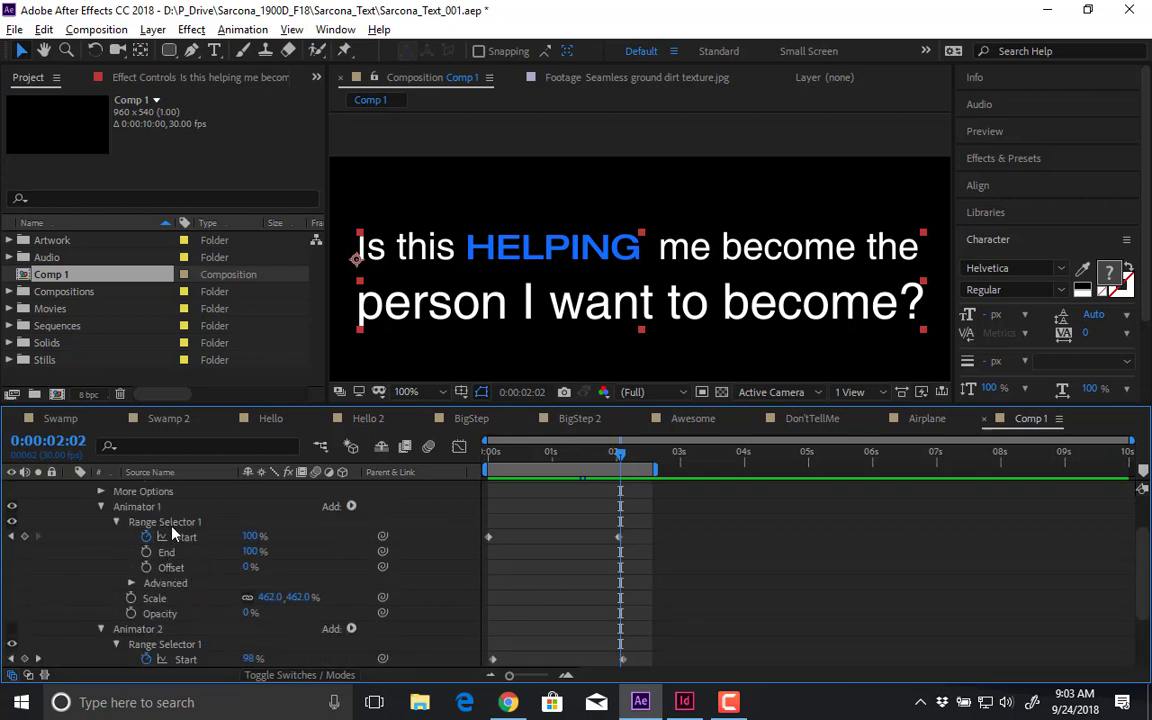
click(174, 614)
key(Delete)
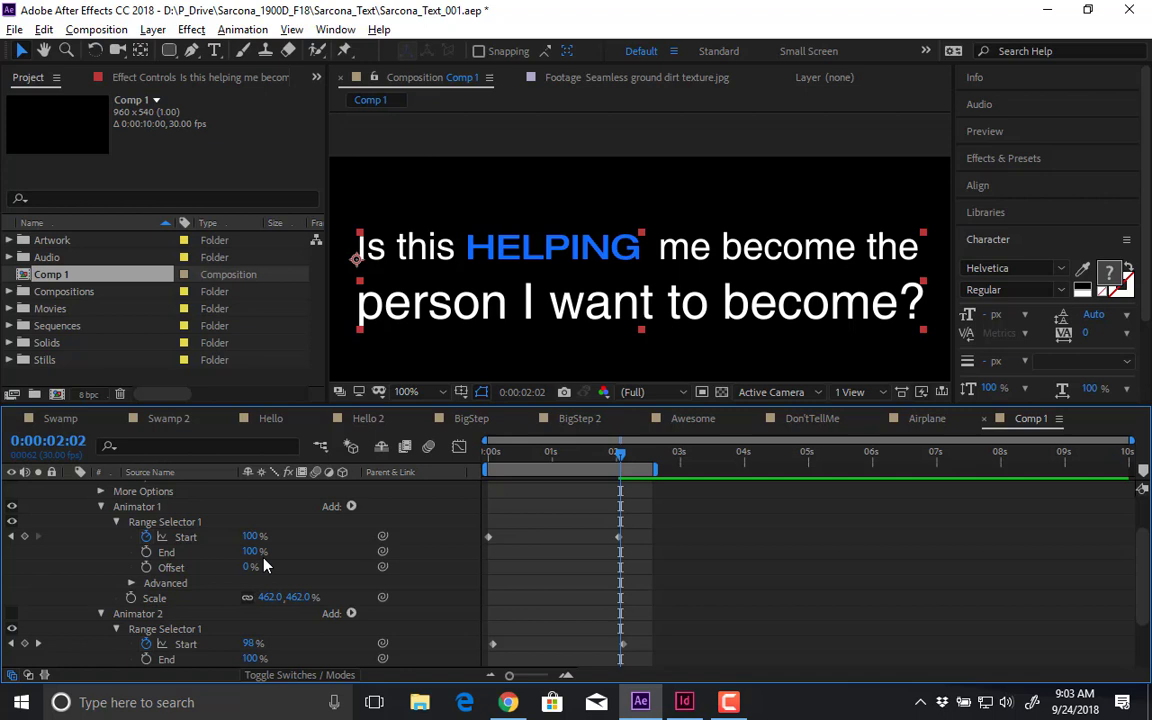
- Re-add a Wiggly selector to Animator 1 and rewind to the first frame
click(351, 507)
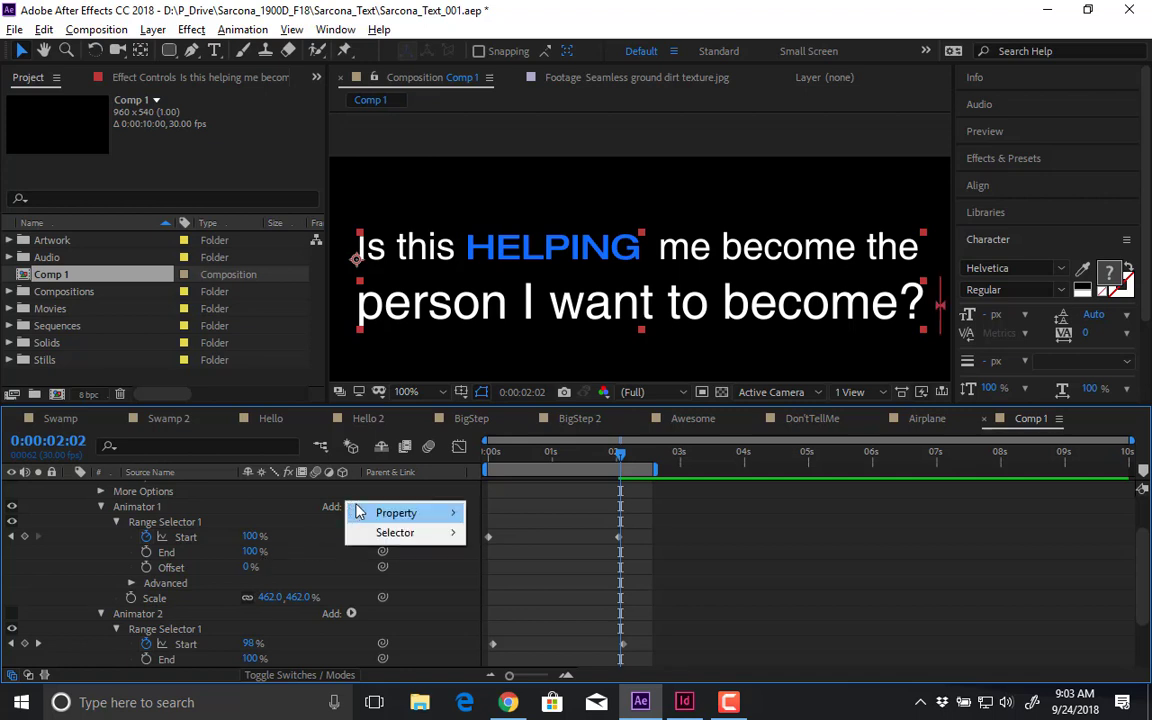
mouse_move(390, 532)
click(270, 553)
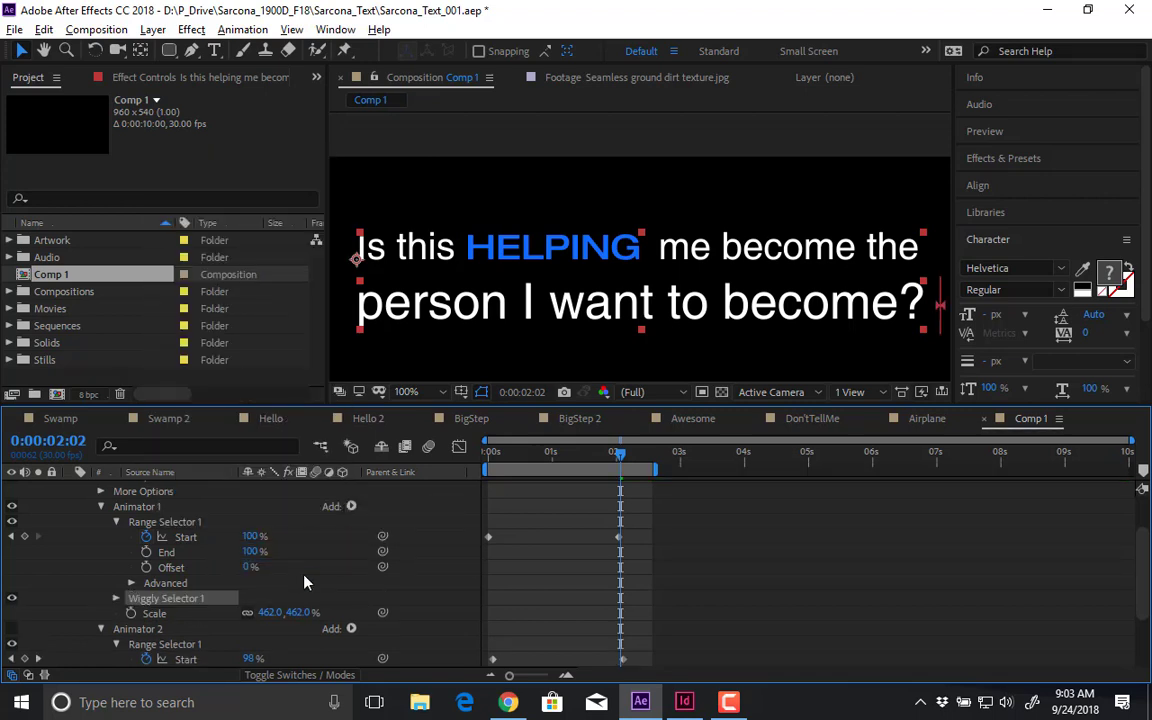
drag(558, 458, 474, 462)
- Add an Opacity animator to the quote text with Opacity at 0%
scroll(253, 537, up, 2)
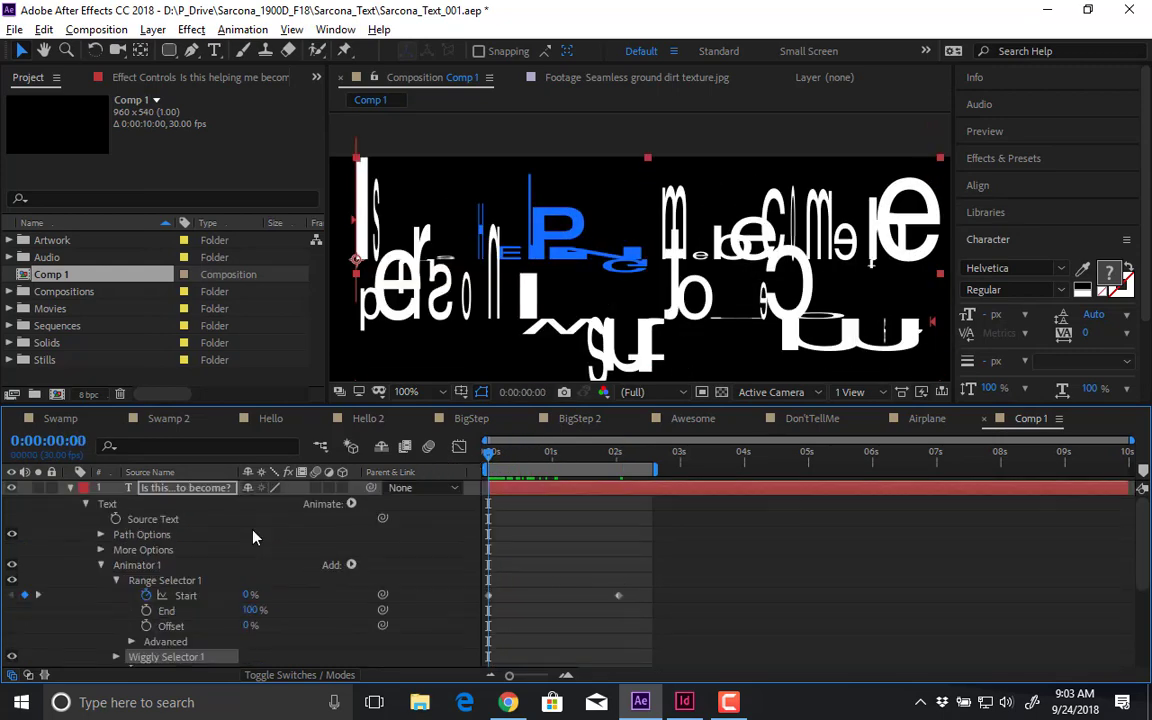
click(118, 505)
click(350, 504)
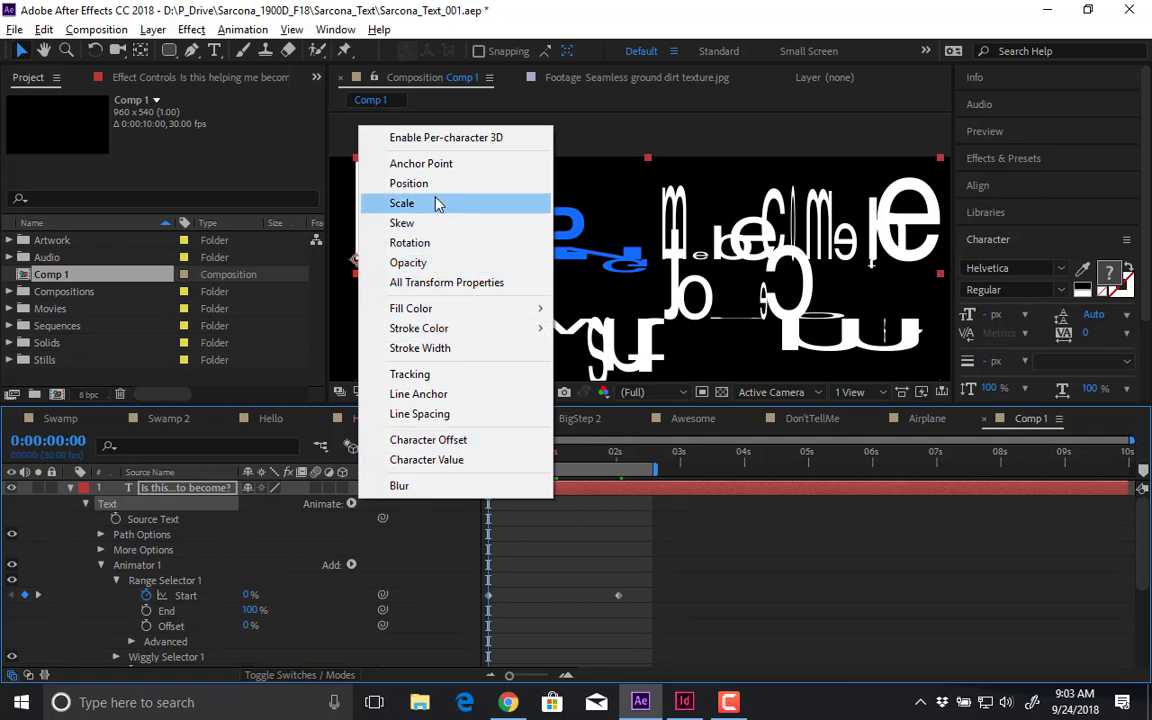
click(431, 264)
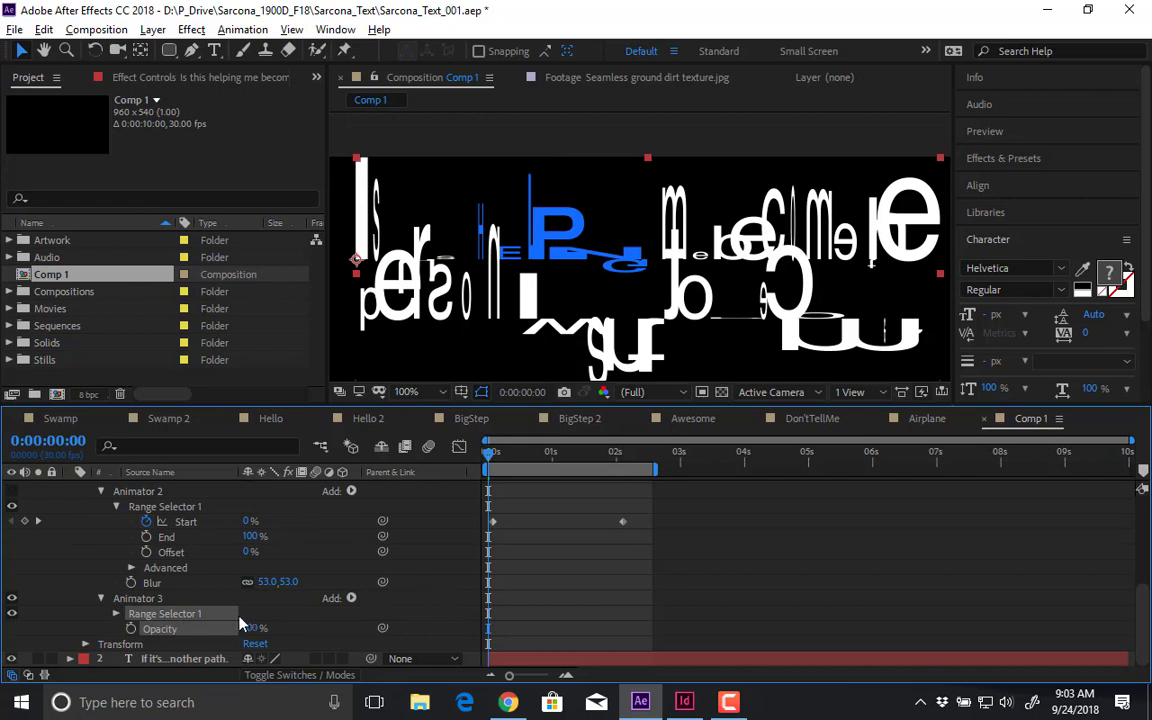
drag(240, 624, 60, 637)
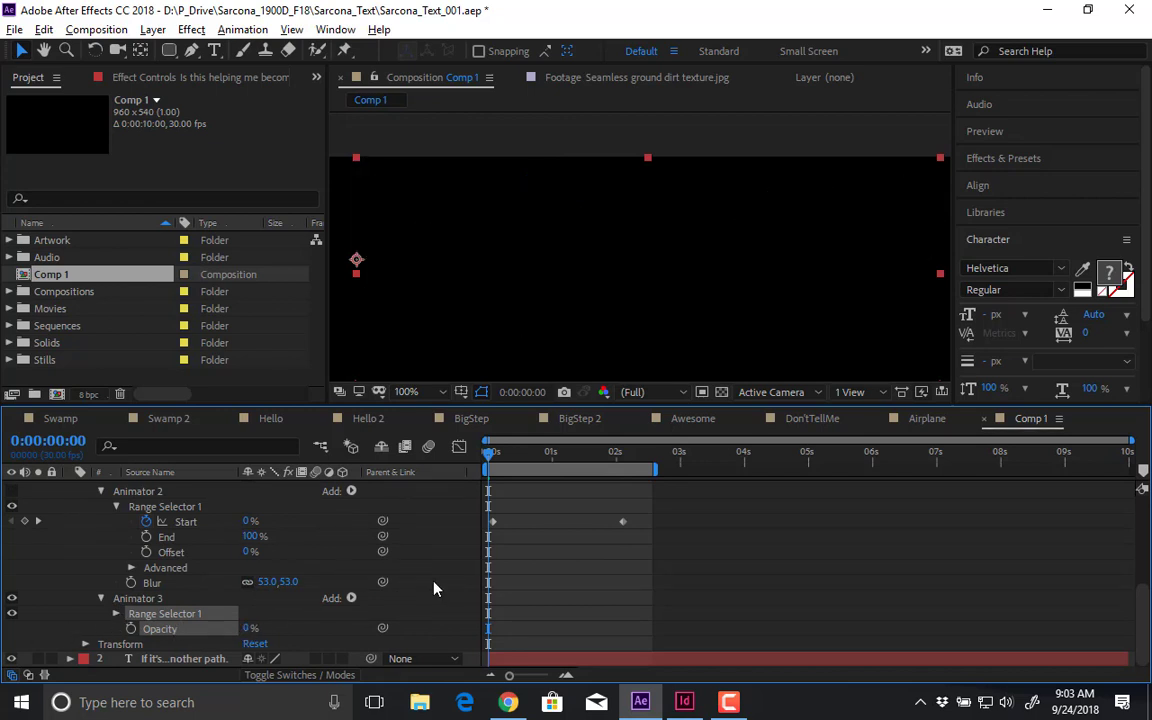
- Copy Animator 2's Range Selector Start keyframes onto Animator 3's Start
key(space)
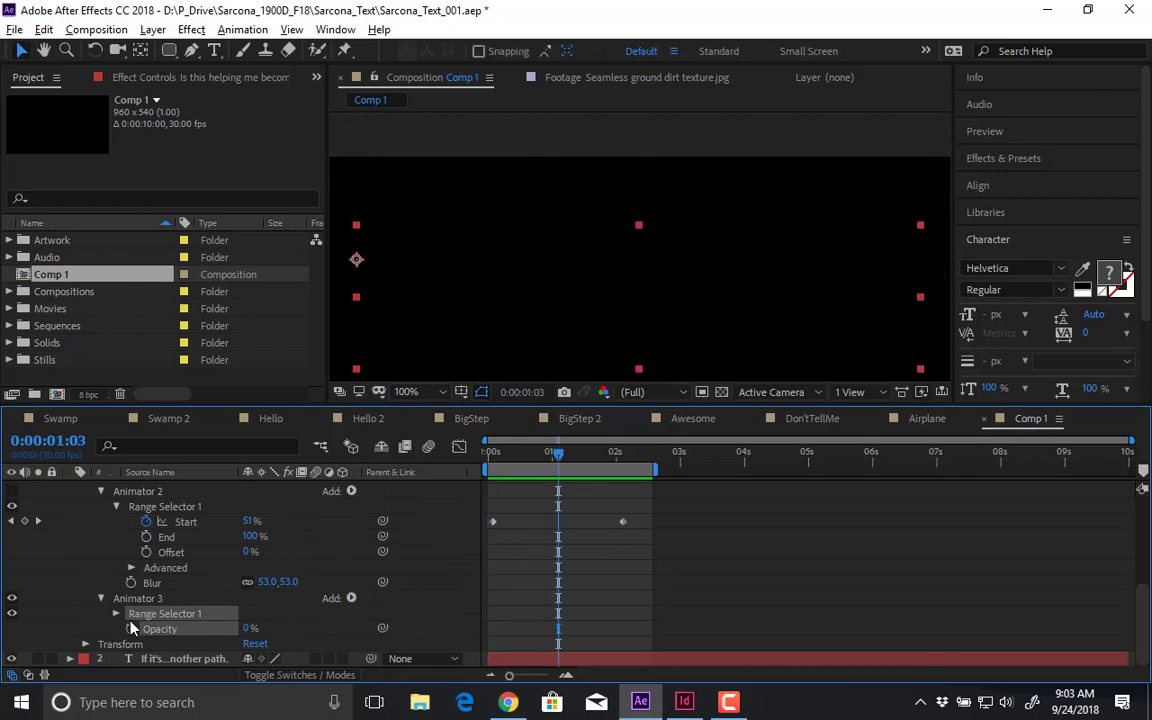
click(116, 613)
key(Home)
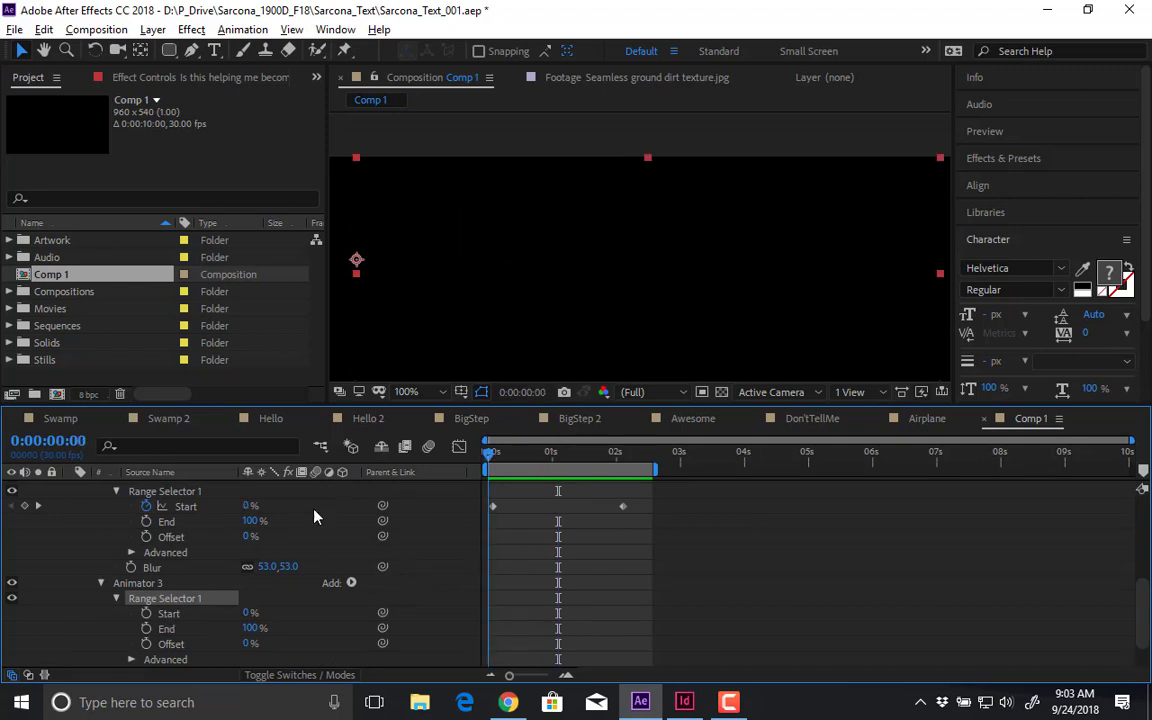
click(181, 507)
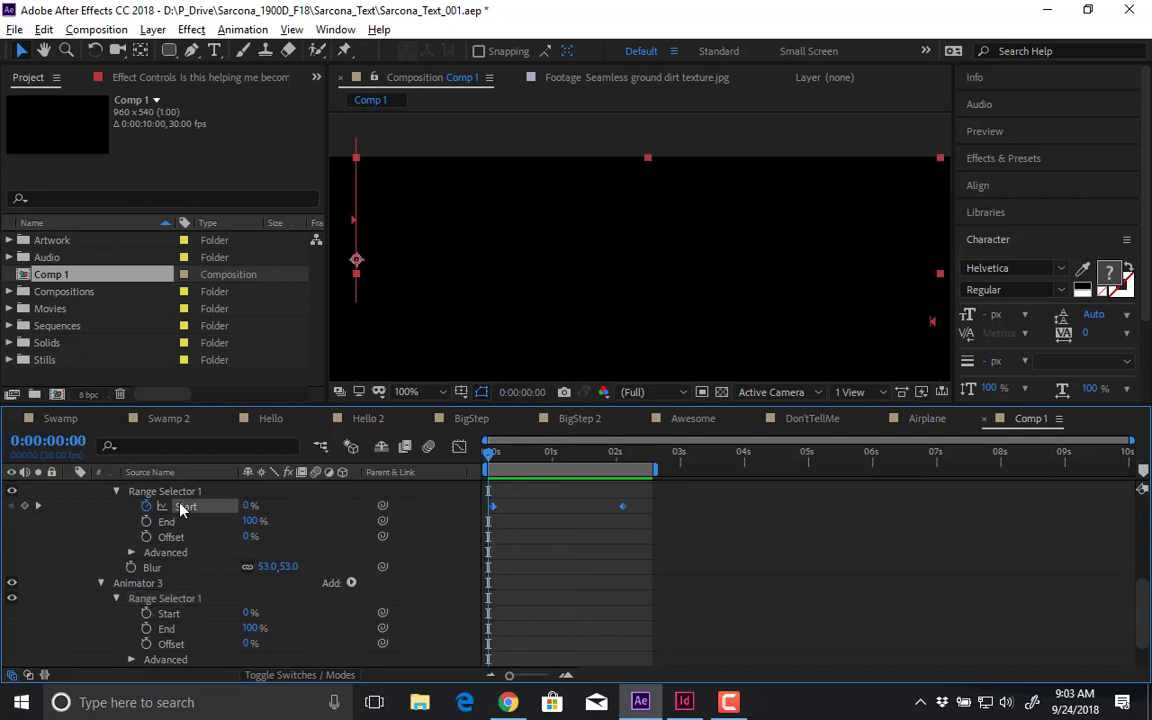
key(ctrl+c)
click(185, 613)
key(ctrl+v)
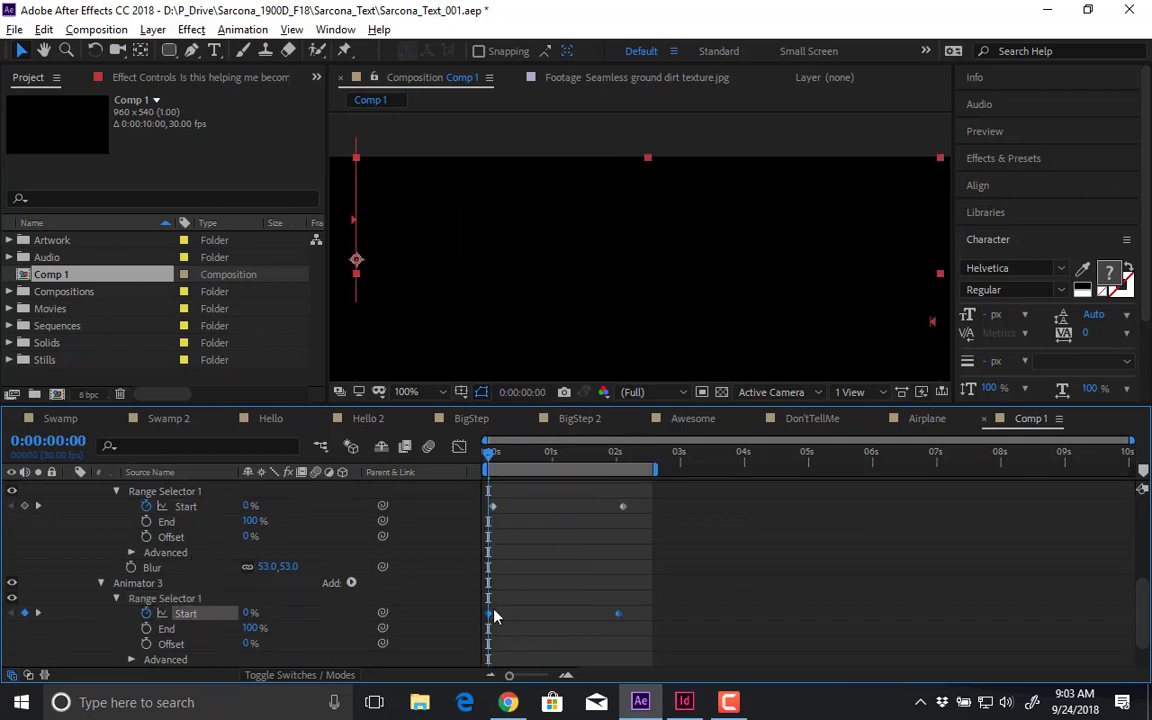
- Preview the per-character fade-in and show the Range Selector's Advanced options
key(space)
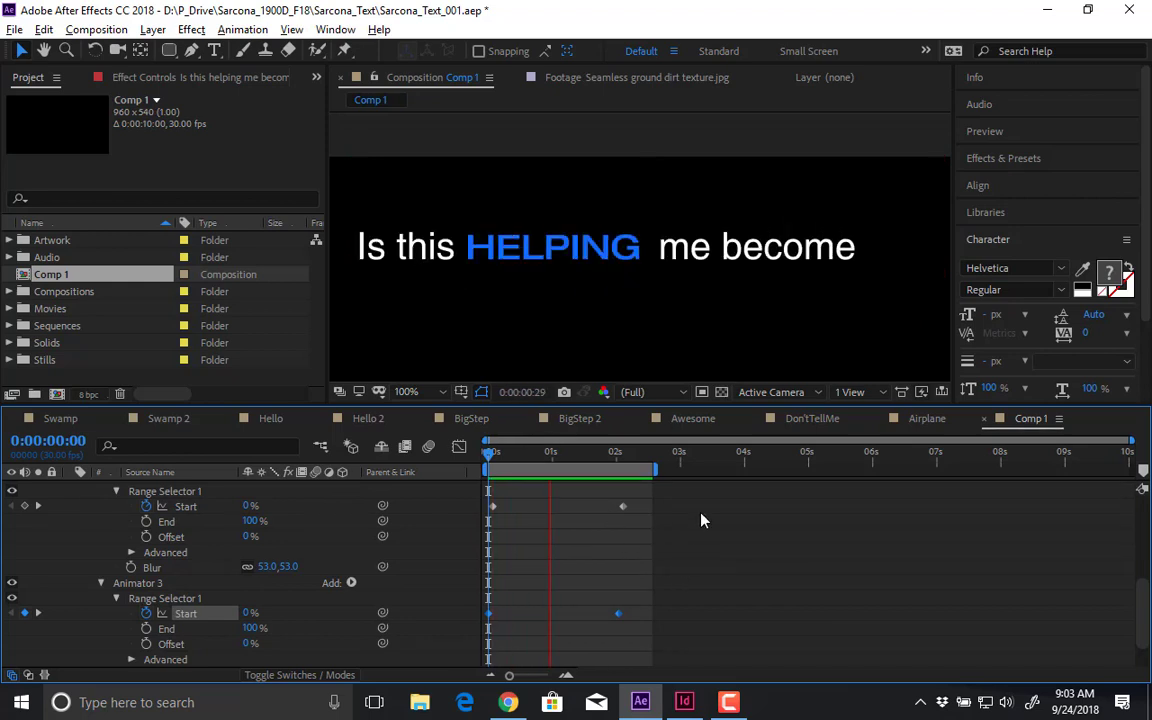
key(space)
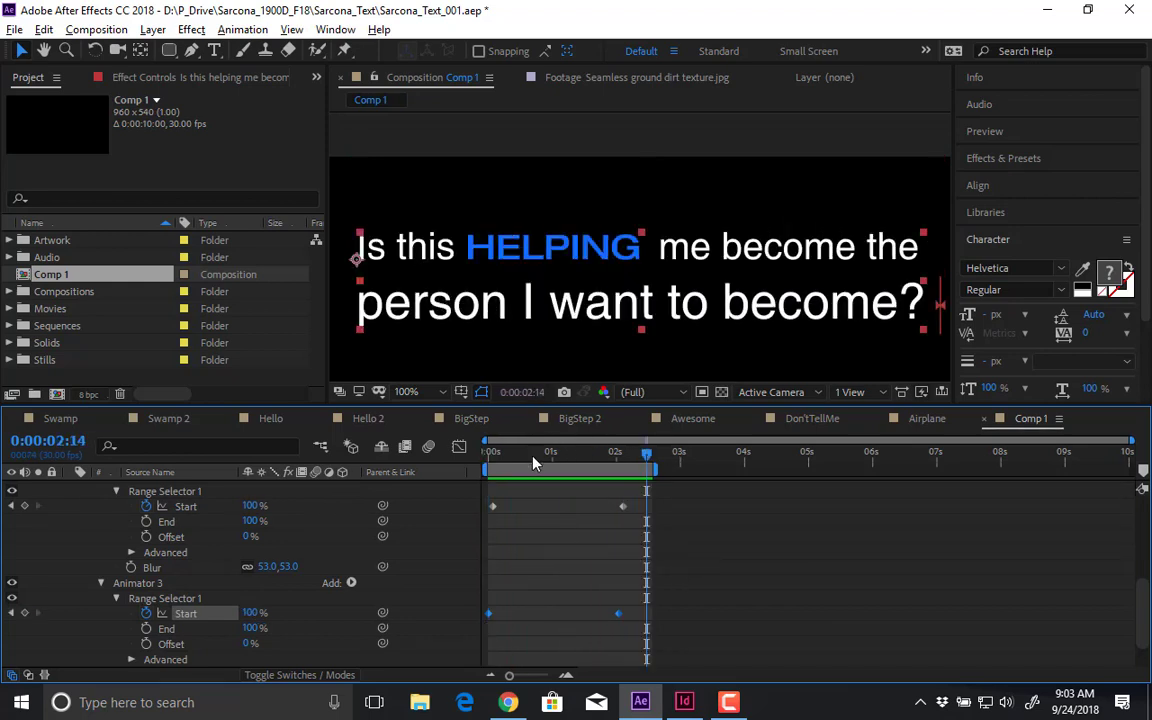
click(500, 458)
drag(500, 458, 617, 471)
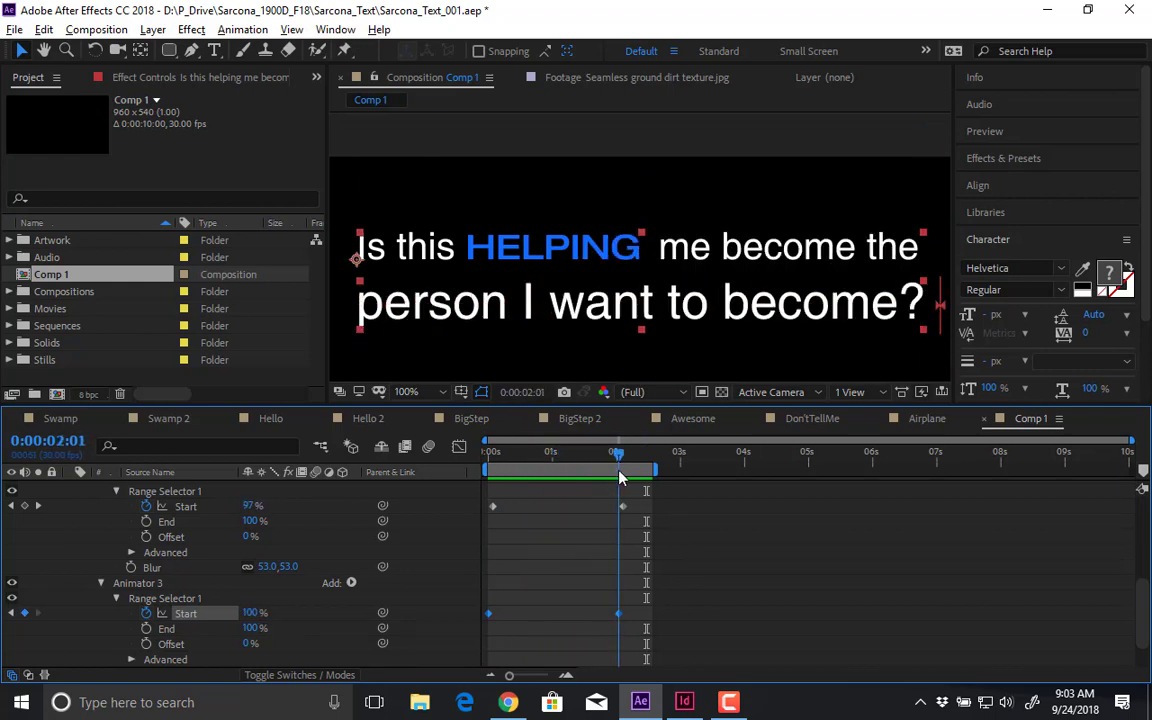
scroll(360, 586, down, 1)
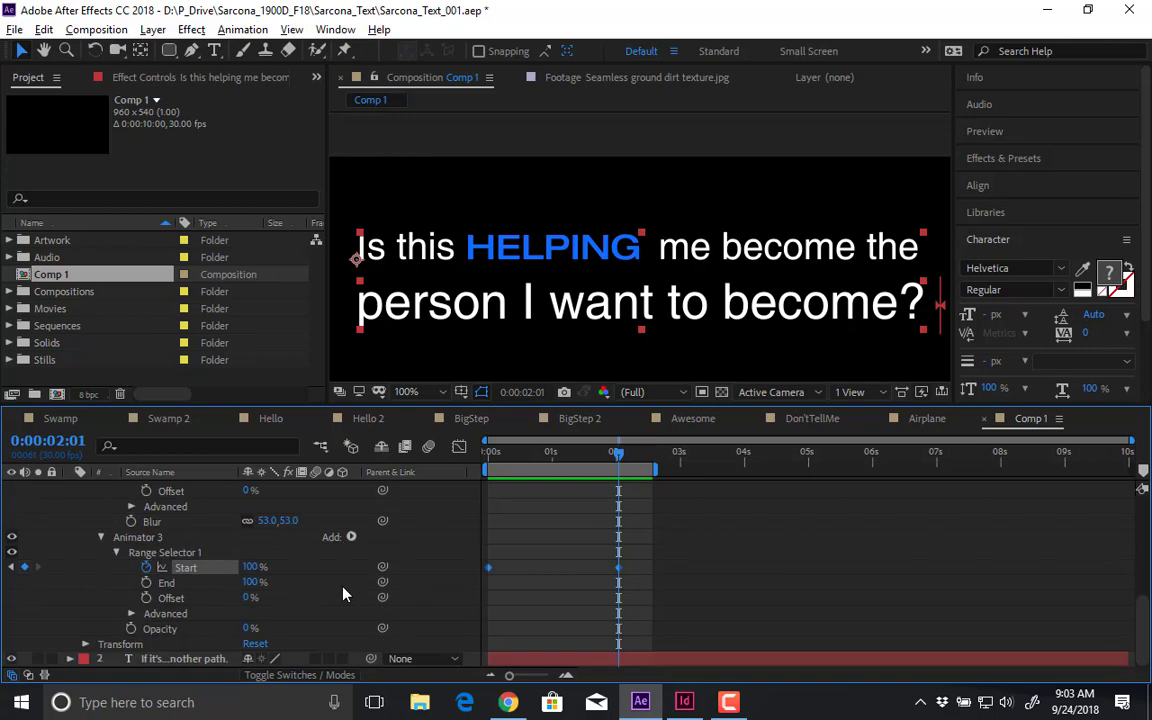
click(131, 613)
scroll(213, 548, down, 2)
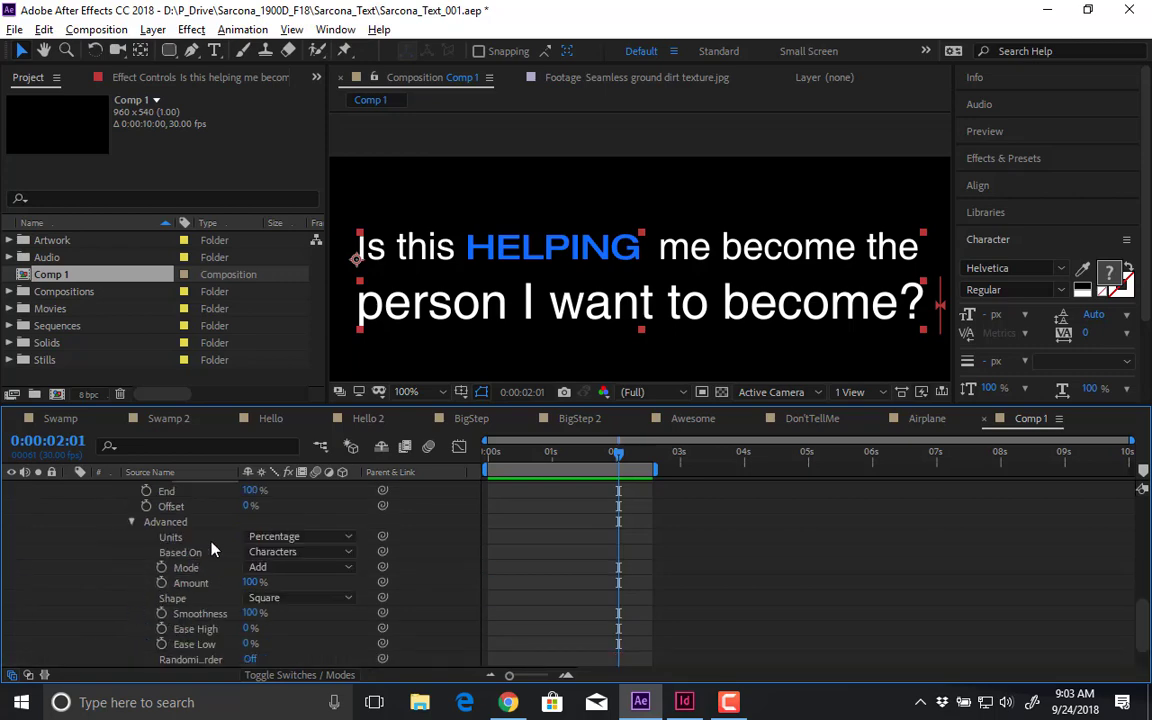
- Set Animator 3's Range Selector Based On to Lines and preview it
click(240, 394)
drag(240, 405, 256, 266)
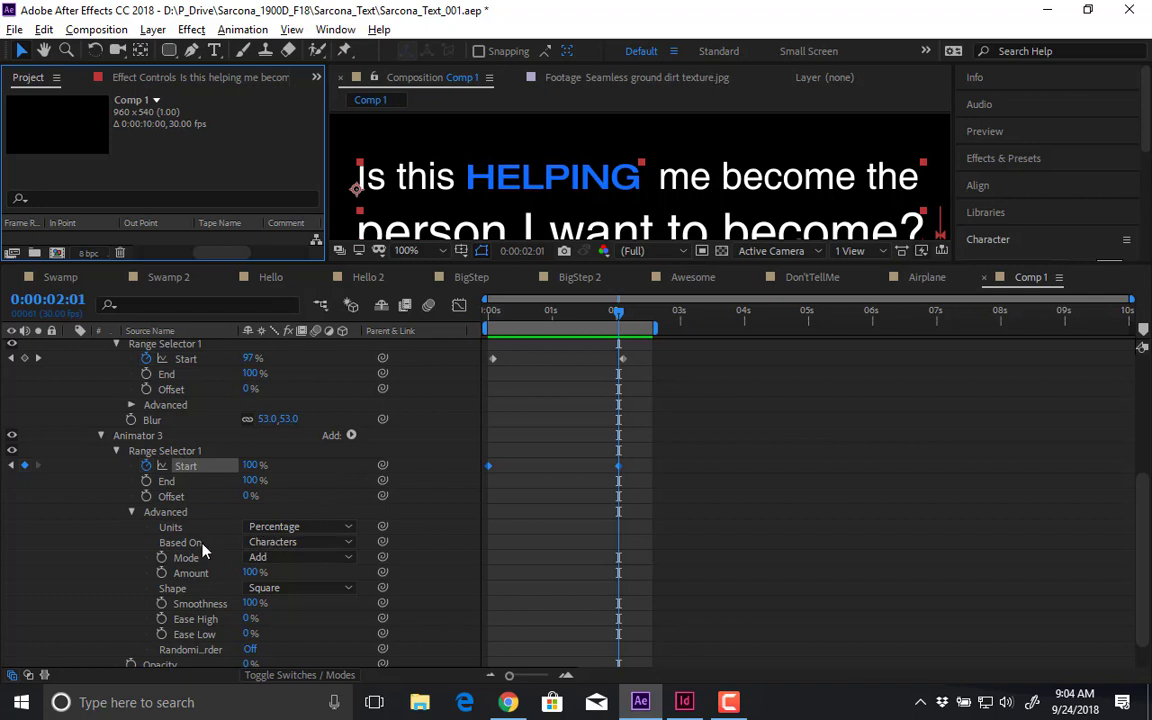
click(272, 543)
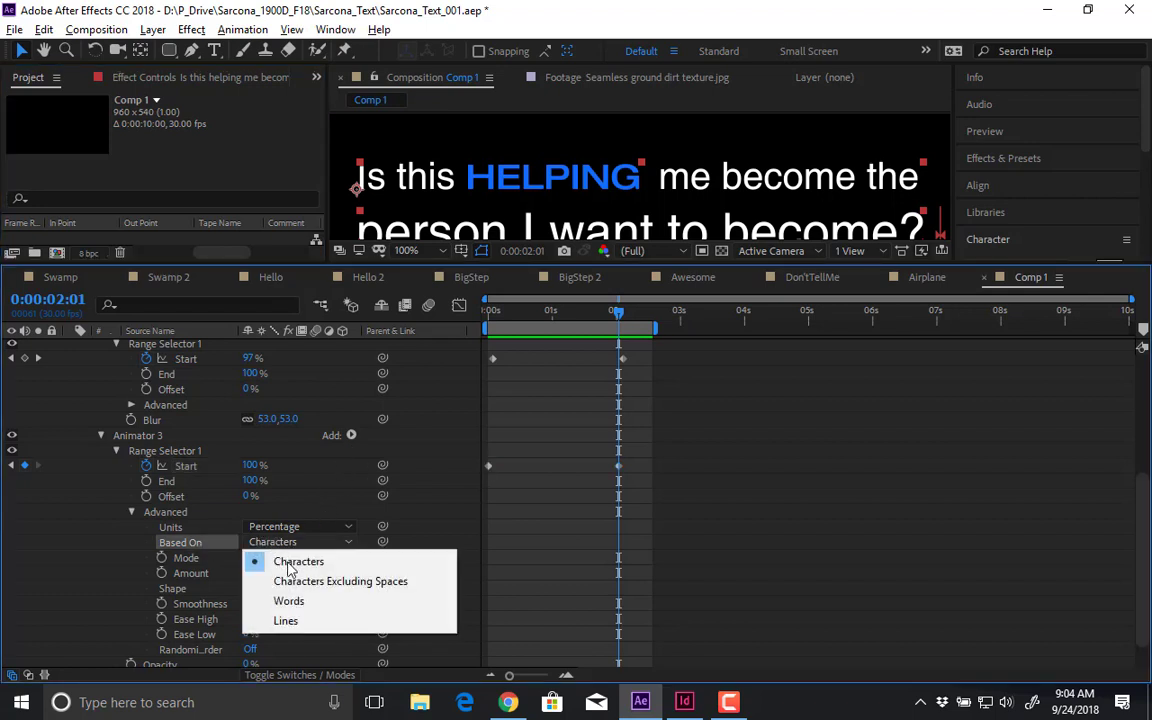
click(290, 620)
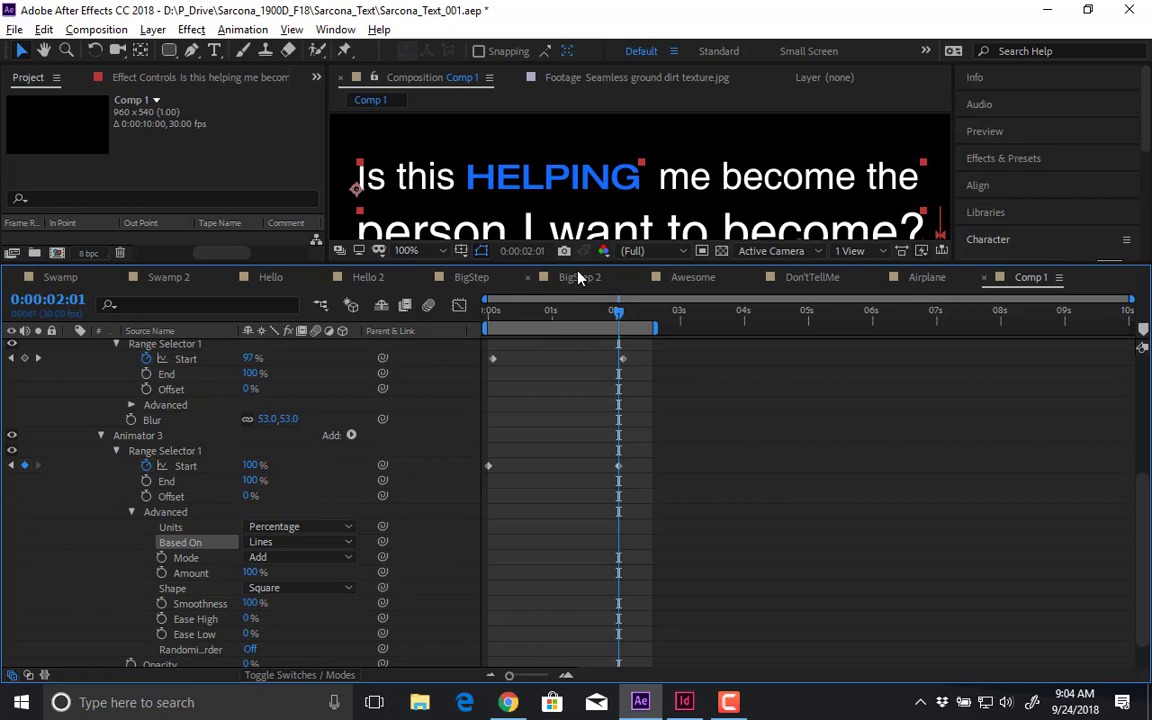
drag(578, 267, 545, 397)
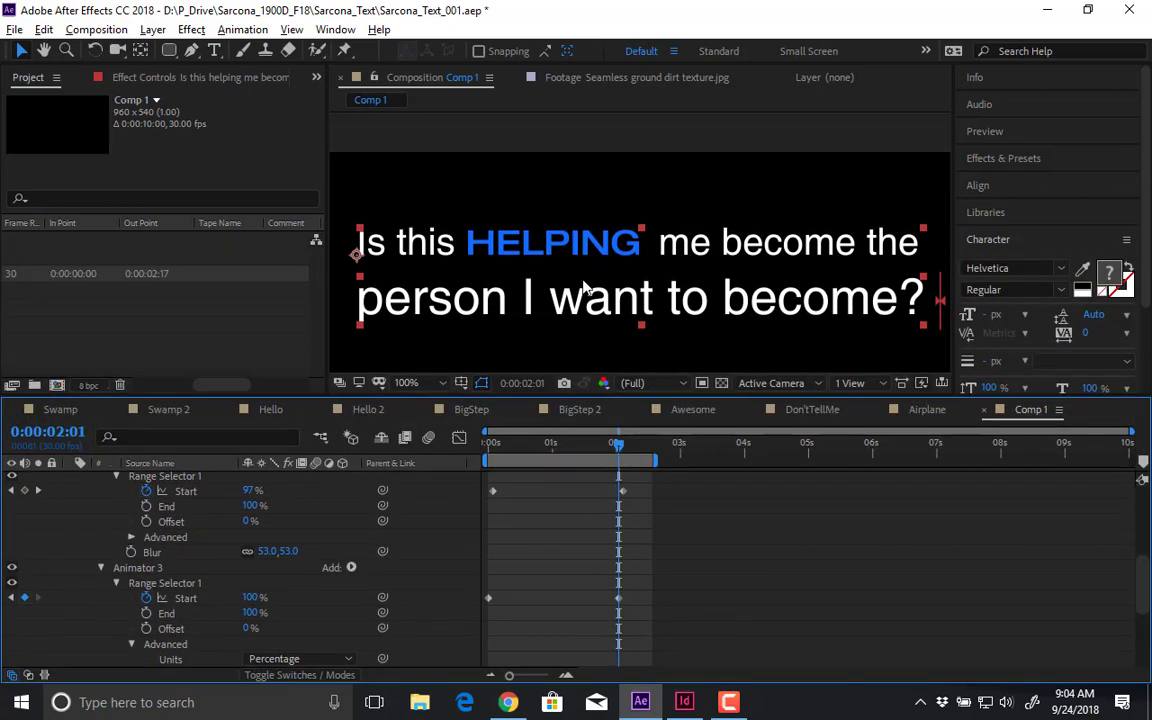
key(space)
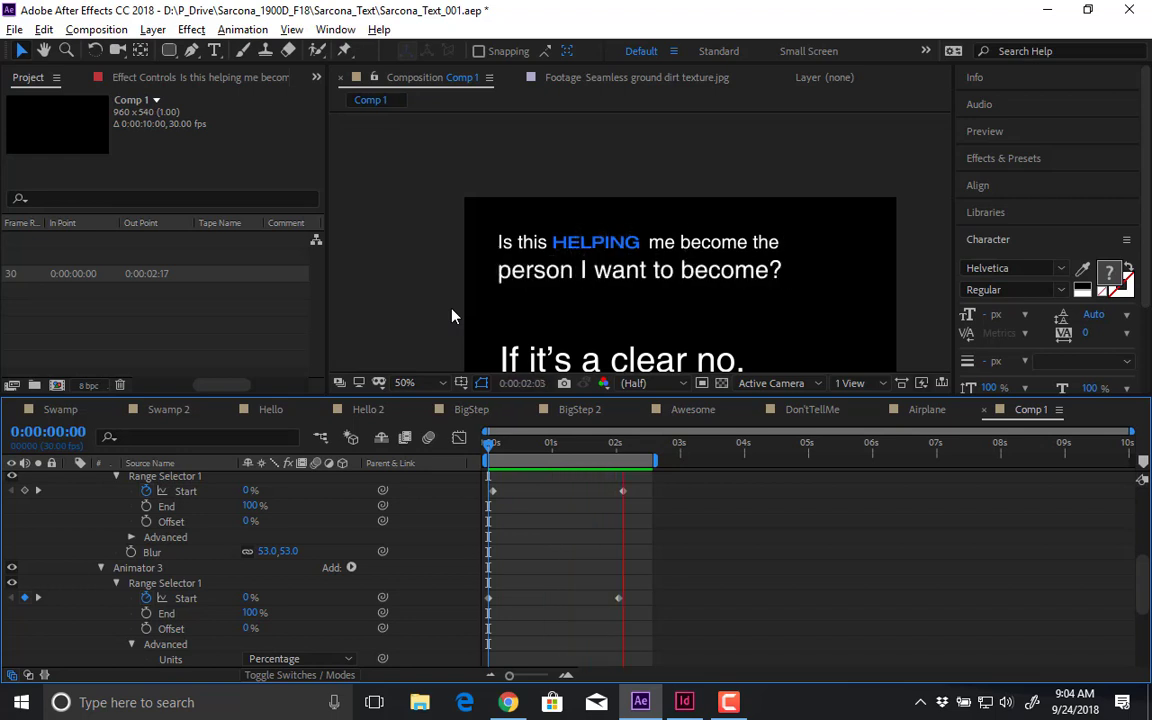
key(space)
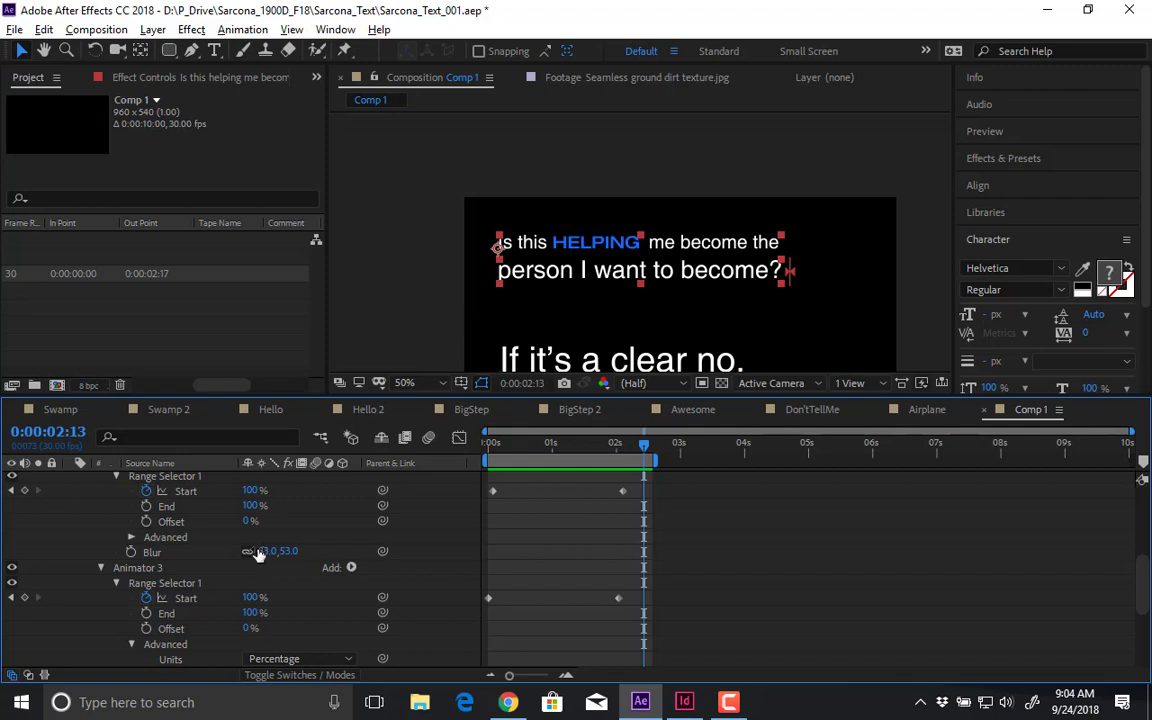
- Change the Range Selector's Based On setting to Words
scroll(270, 600, down, 1)
click(278, 644)
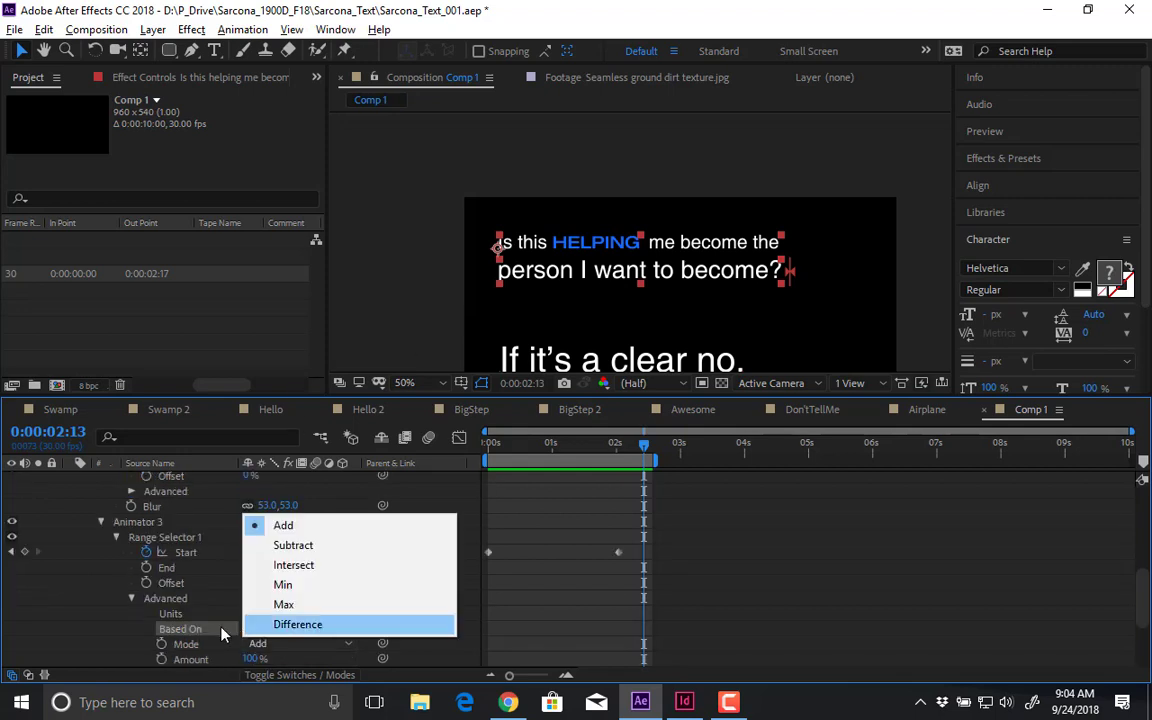
click(245, 629)
click(260, 628)
click(295, 590)
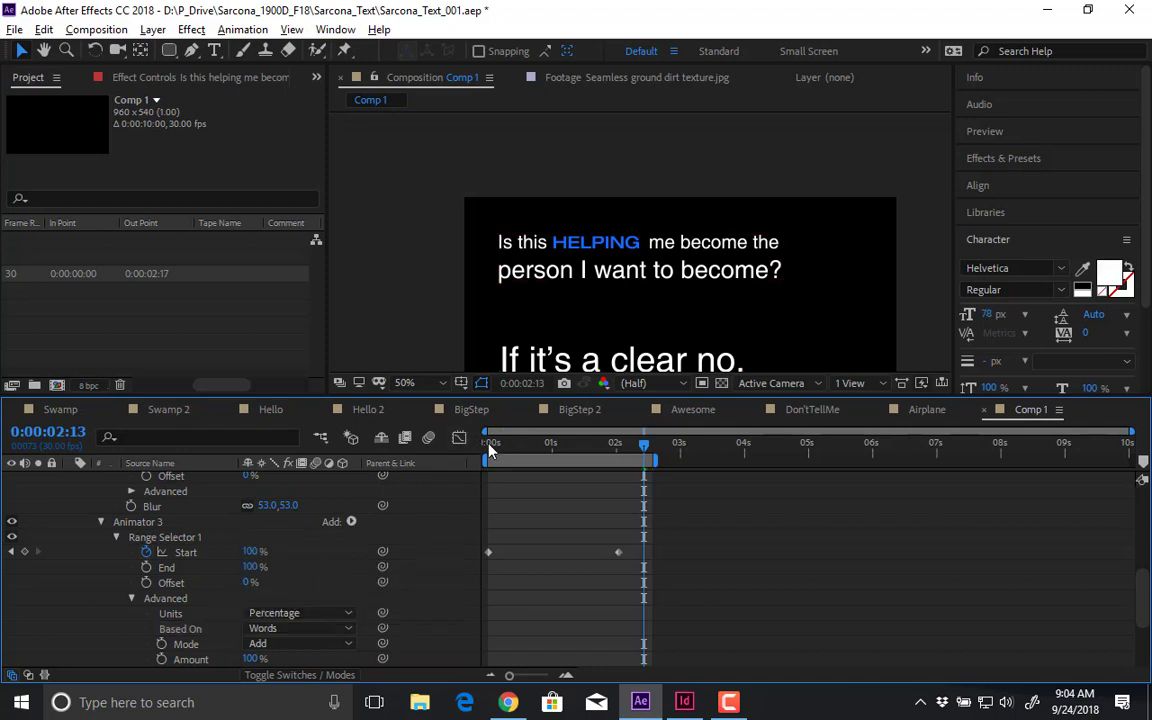
- Preview the word-by-word reveal from the start
key(Home)
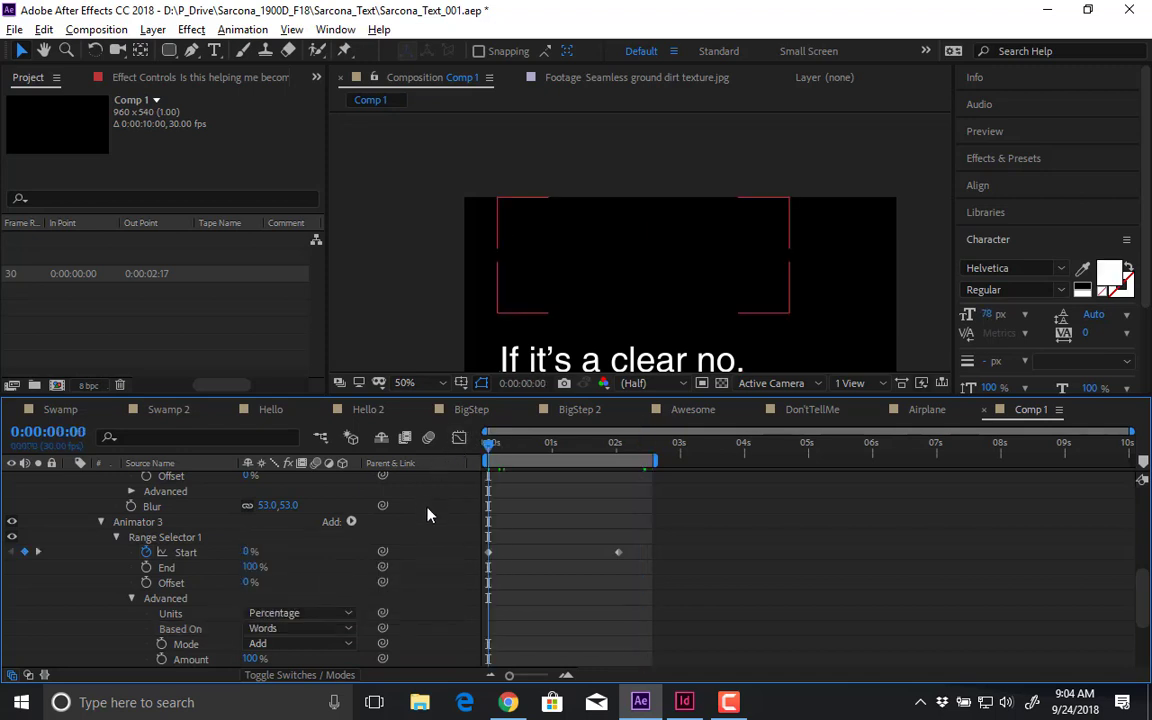
key(space)
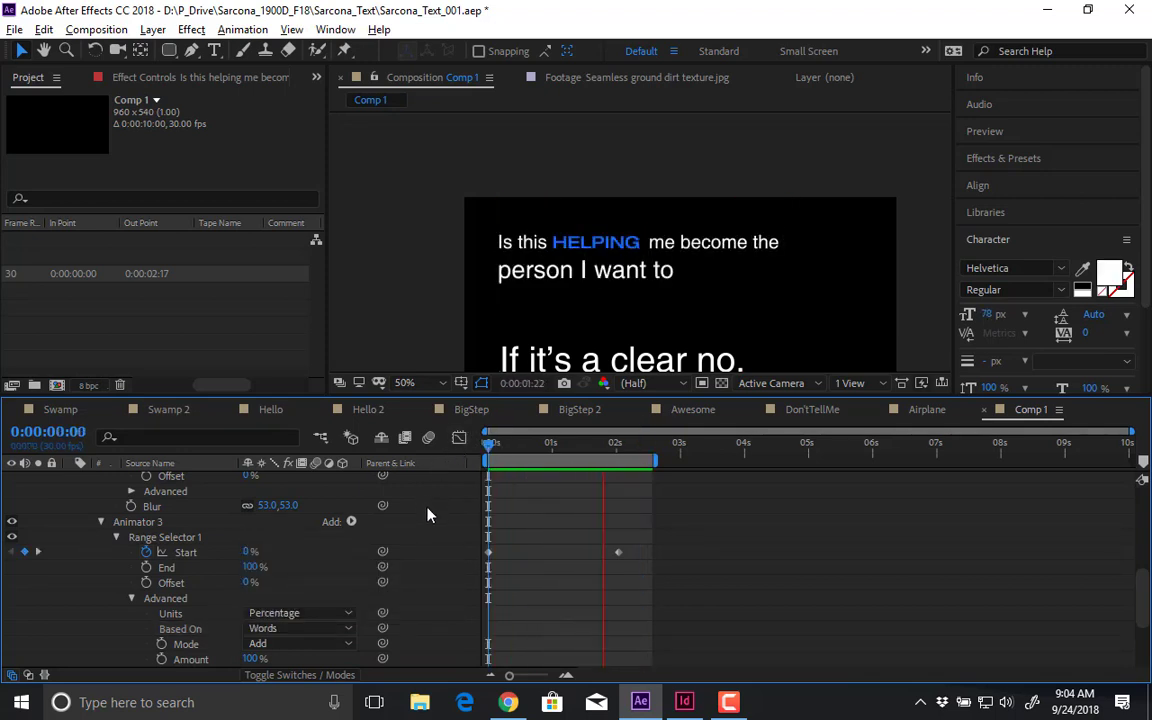
key(space)
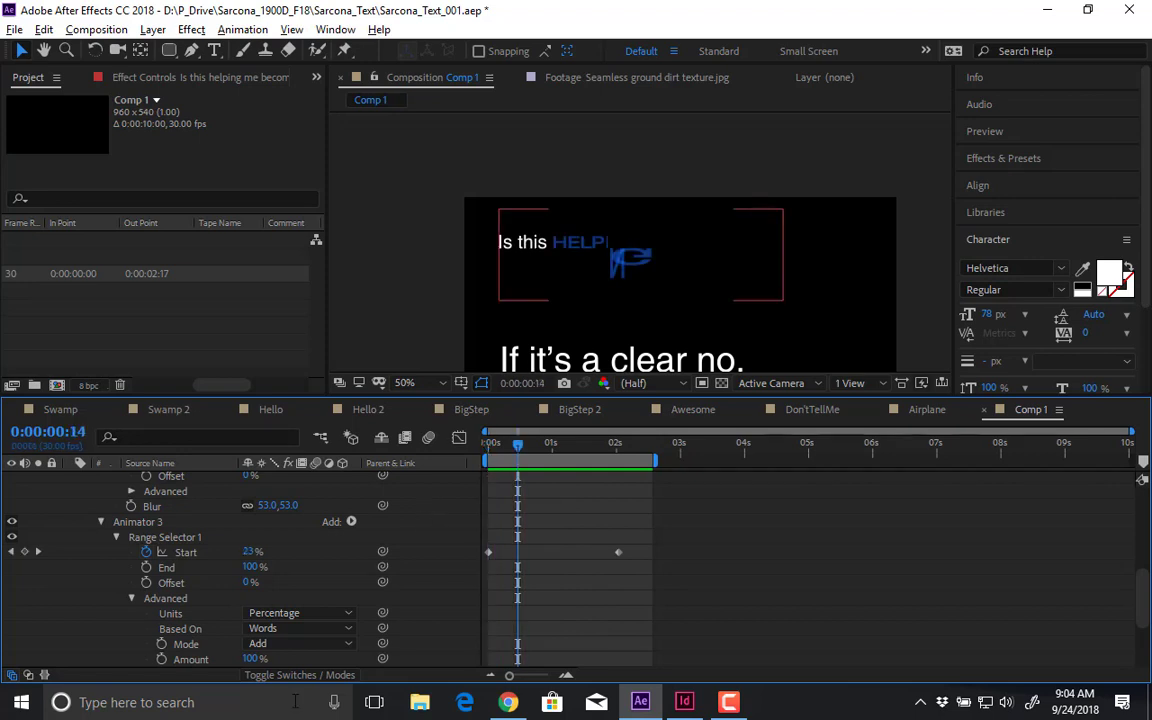
scroll(257, 586, down, 3)
scroll(330, 637, down, 1)
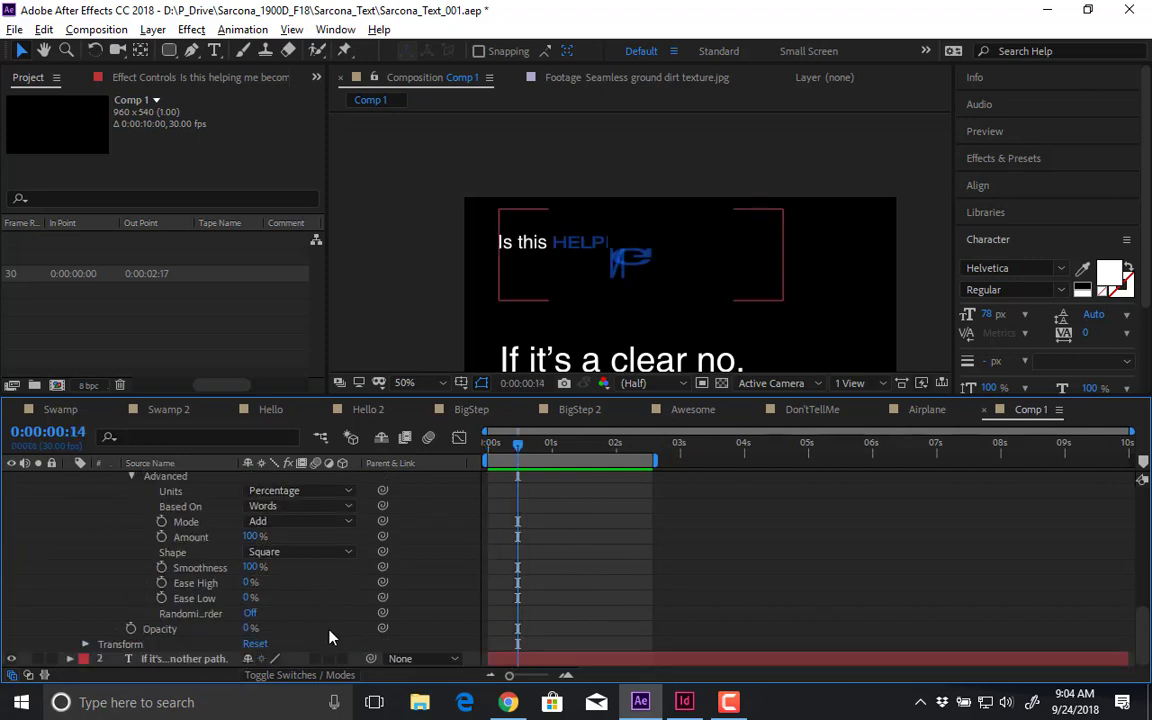
- Turn Randomize Order on, preview, and set Based On back to Characters
click(250, 613)
click(490, 450)
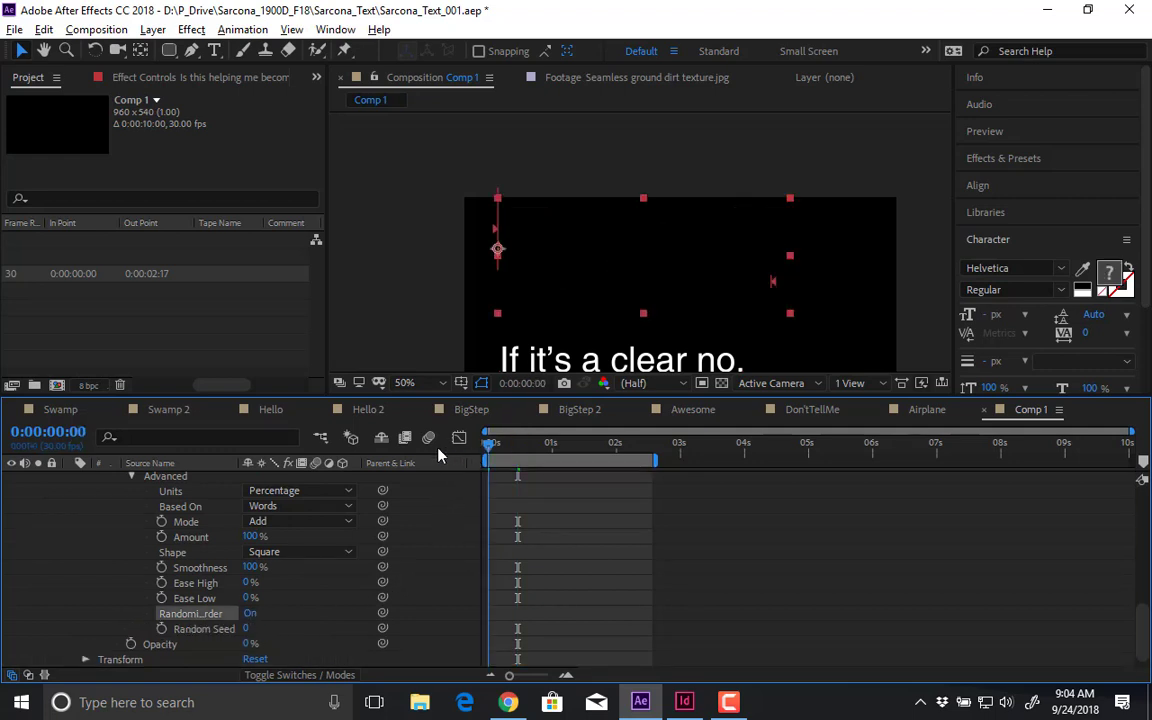
click(427, 572)
key(space)
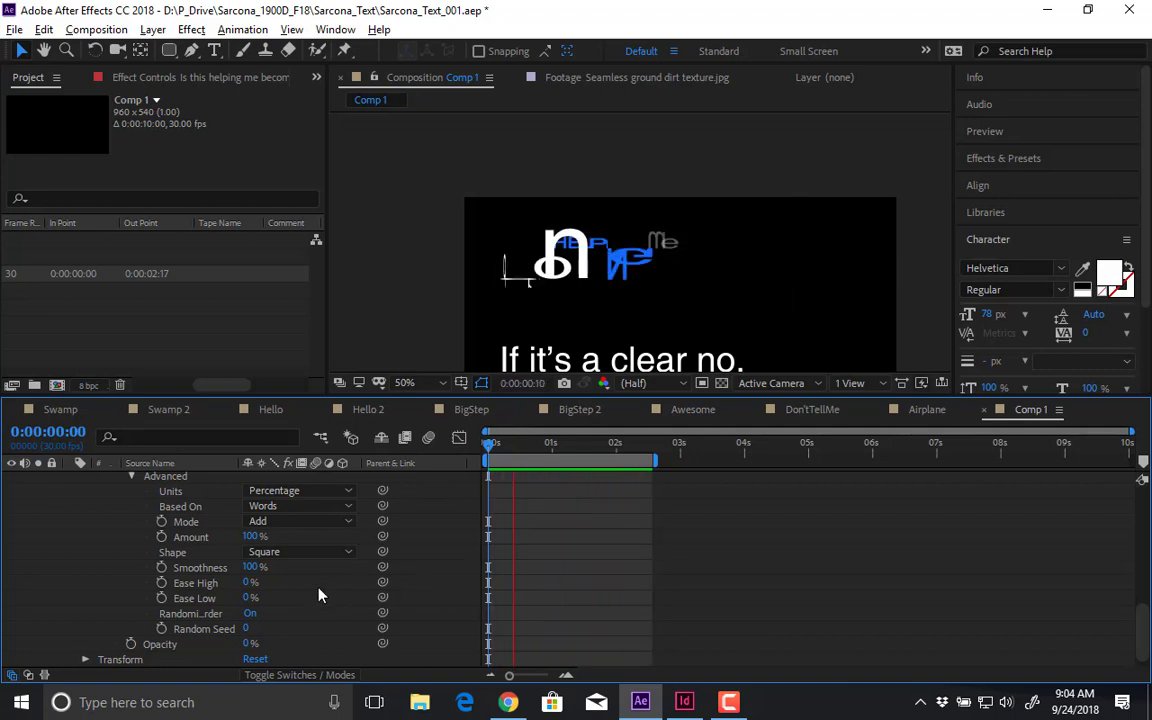
click(296, 507)
click(298, 525)
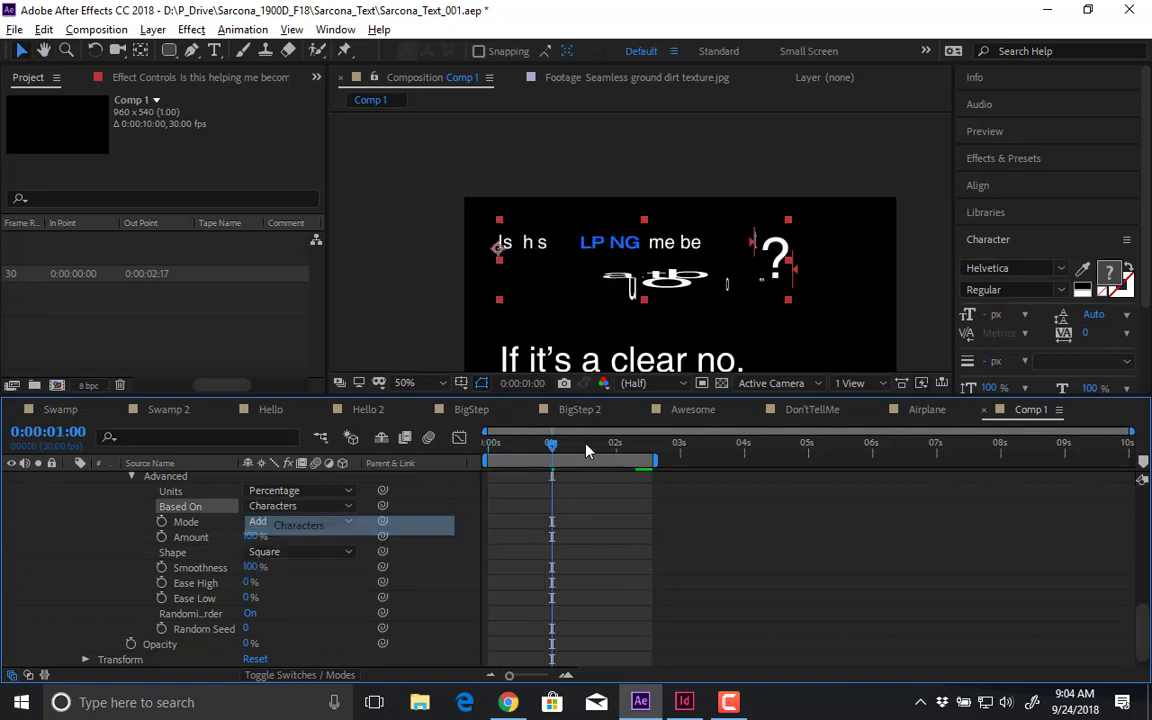
key(space)
key(space)
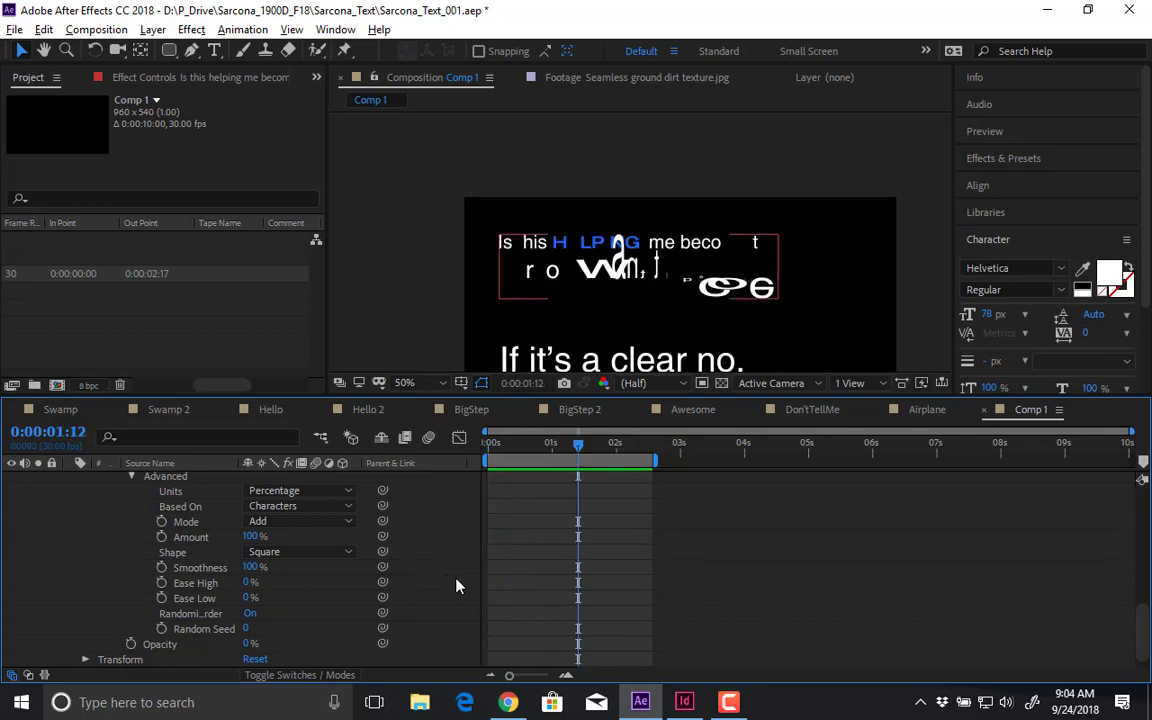
scroll(455, 584, up, 10)
scroll(150, 562, up, 3)
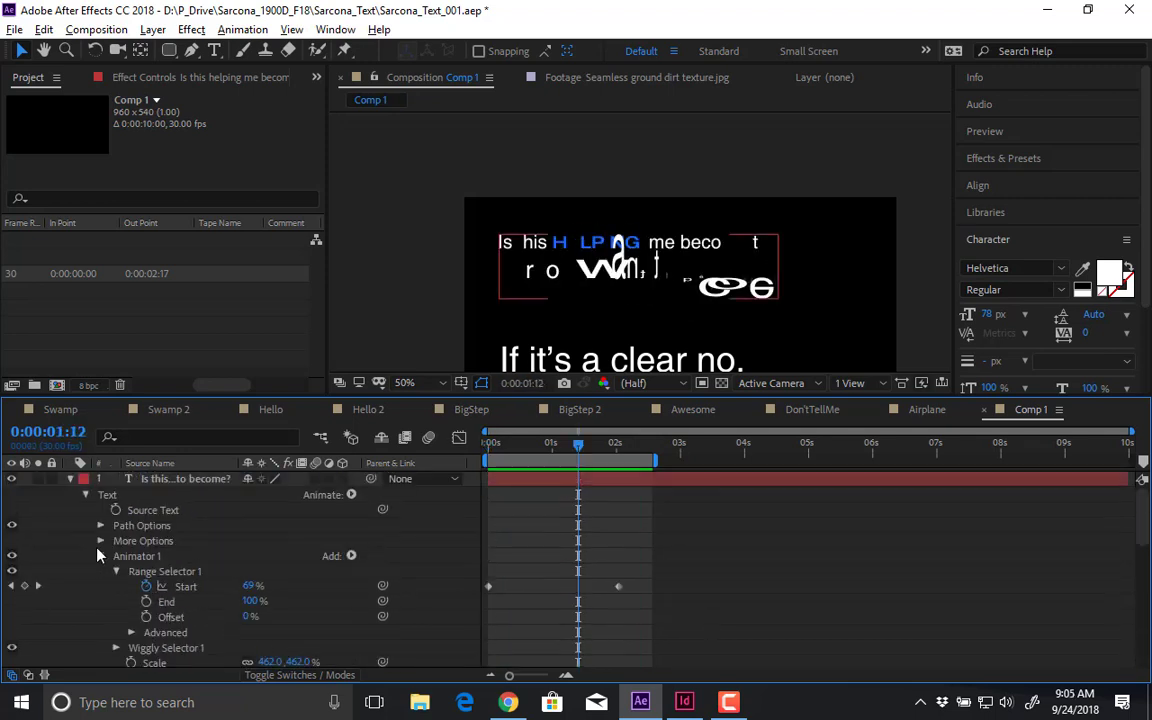
- Switch to the Awesome composition and solo layer 4's quote text
click(71, 480)
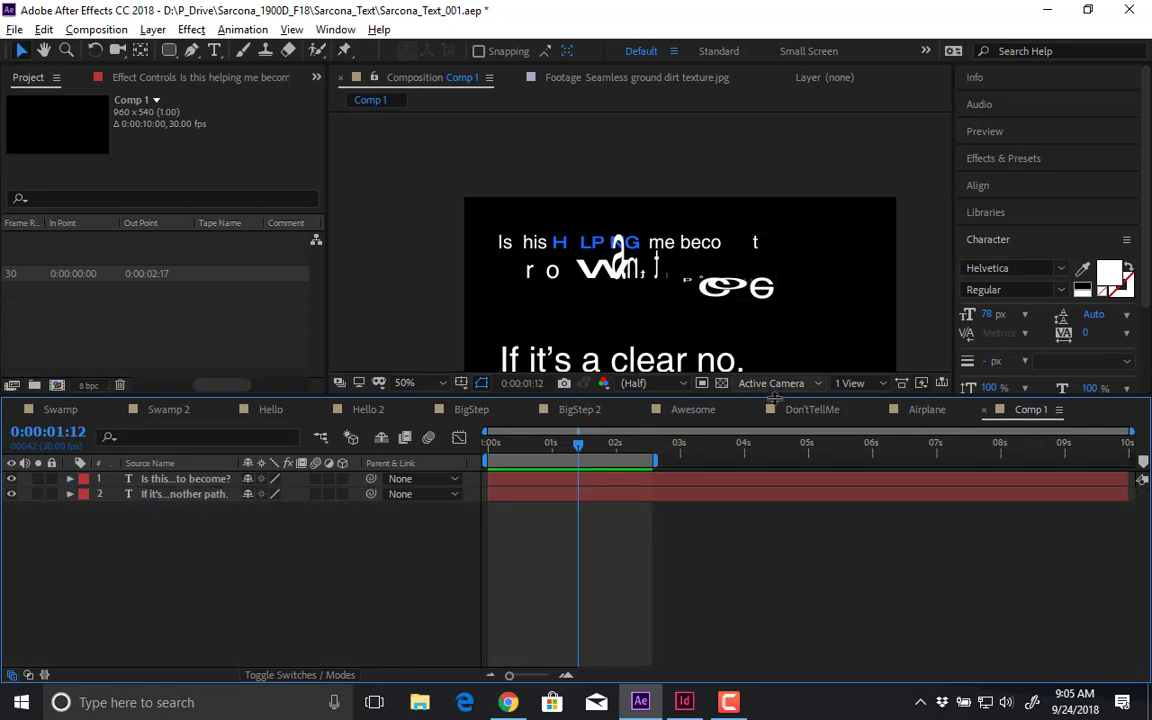
click(690, 410)
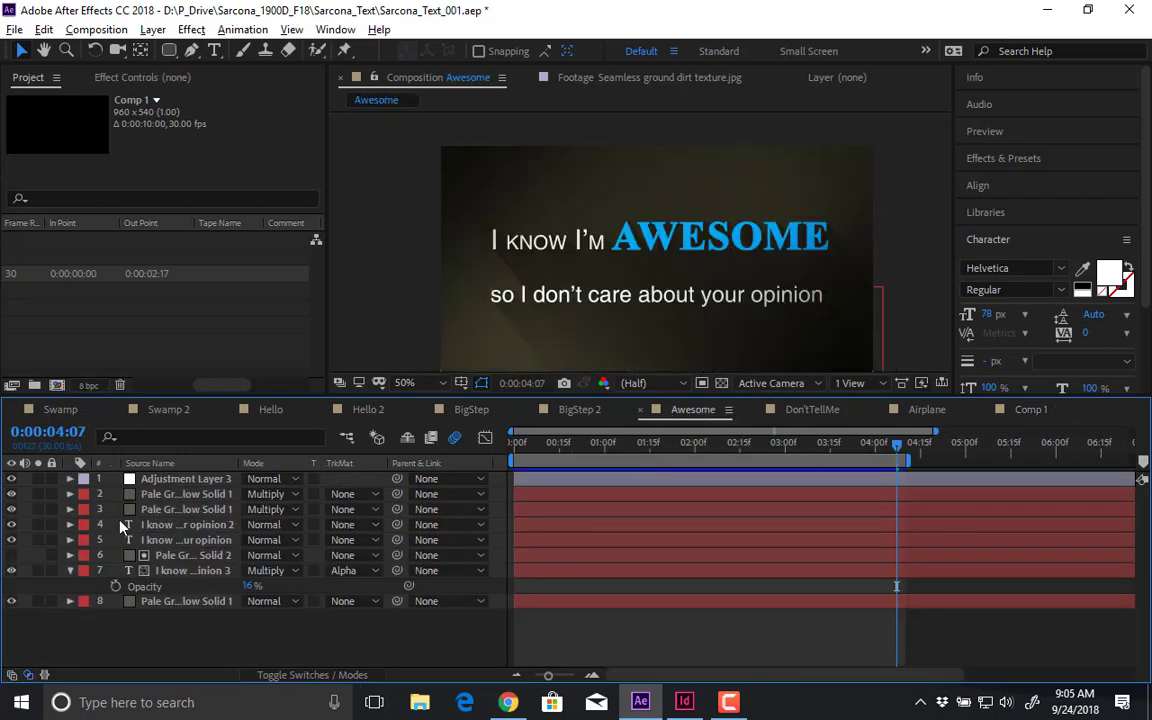
click(38, 524)
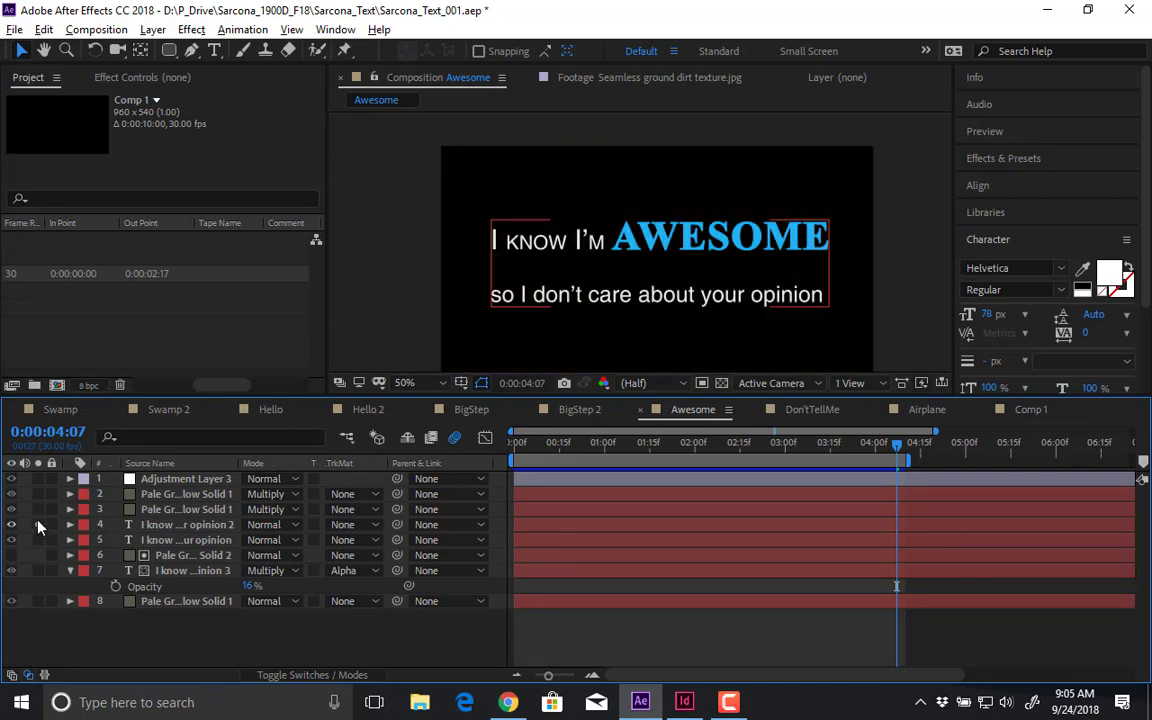
- Reveal layer 4's text properties with Animator 1 and Animator 2 collapsed, at time 0
click(184, 526)
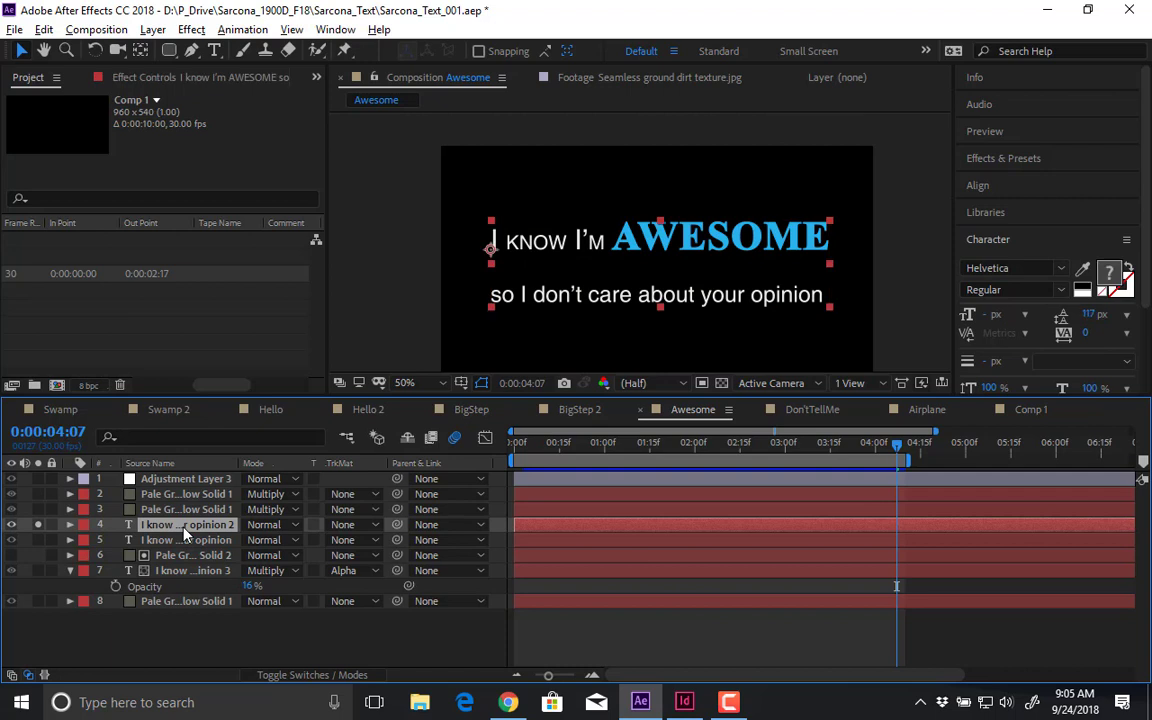
key(u)
click(70, 525)
click(70, 525)
click(100, 556)
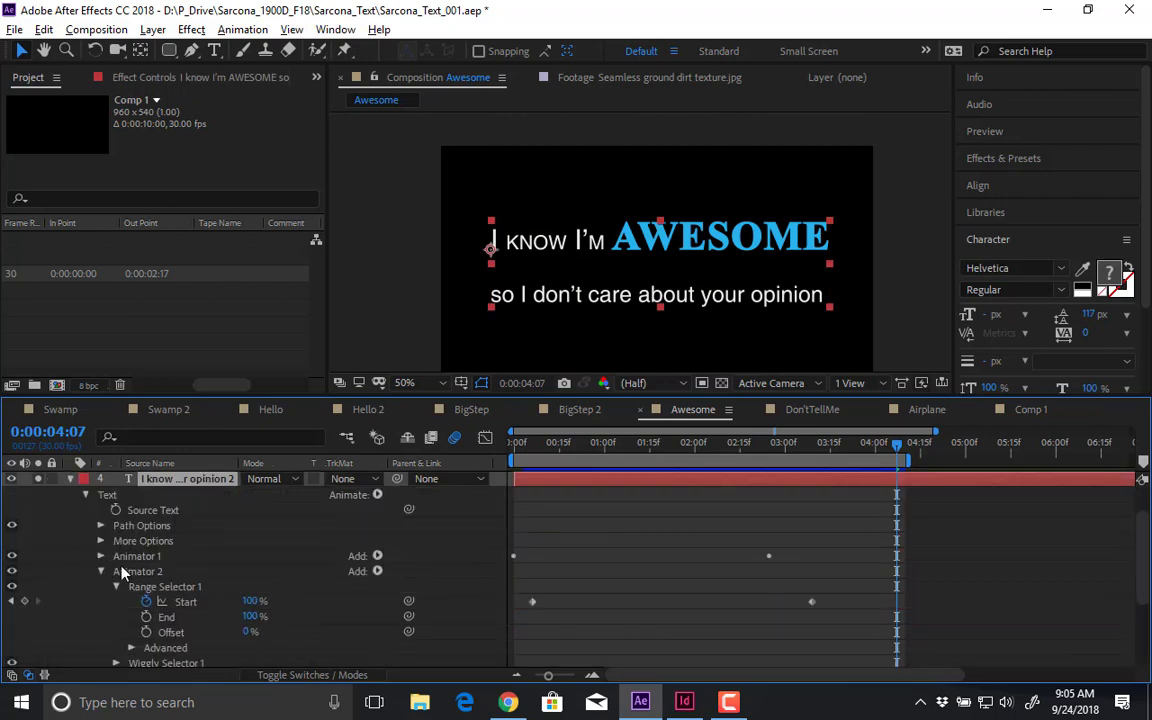
click(101, 571)
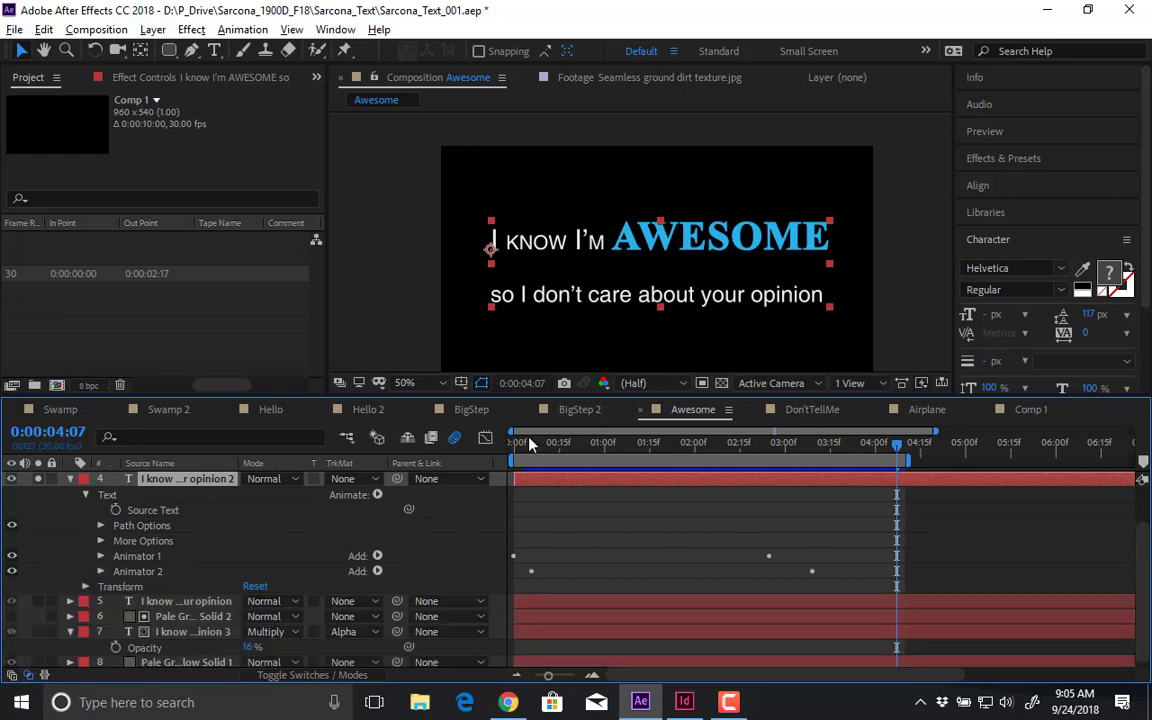
click(520, 442)
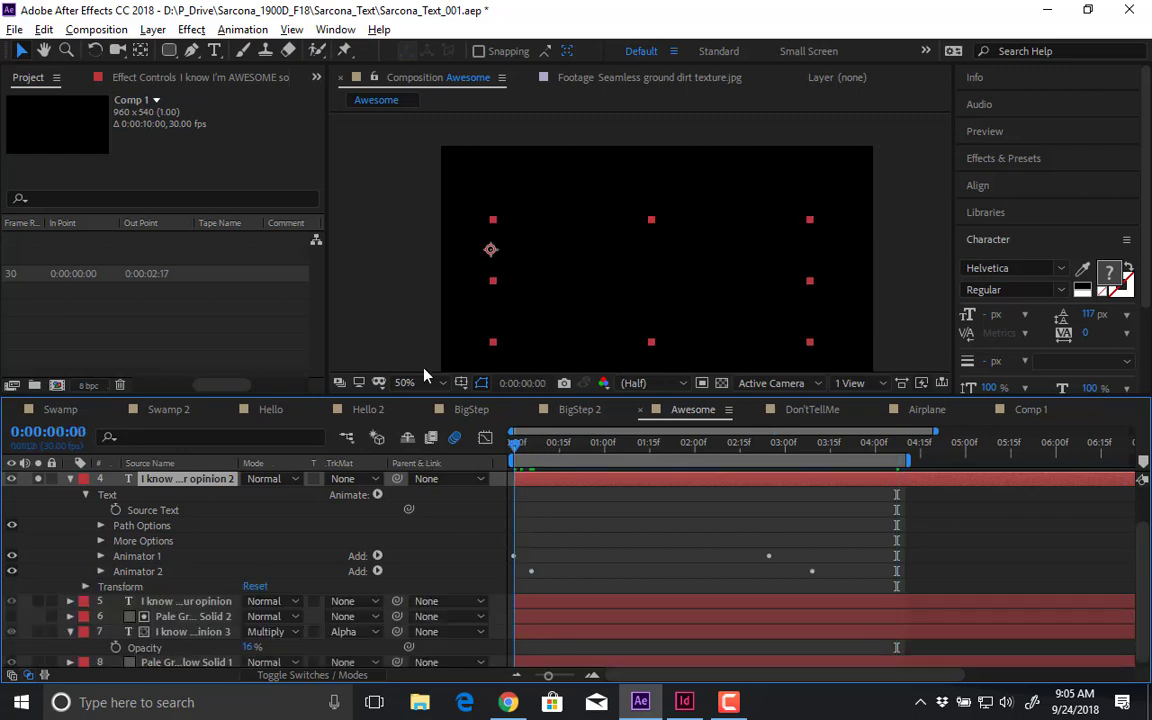
- Preview the text animation and expose Animator 1's Scale property
click(418, 313)
key(space)
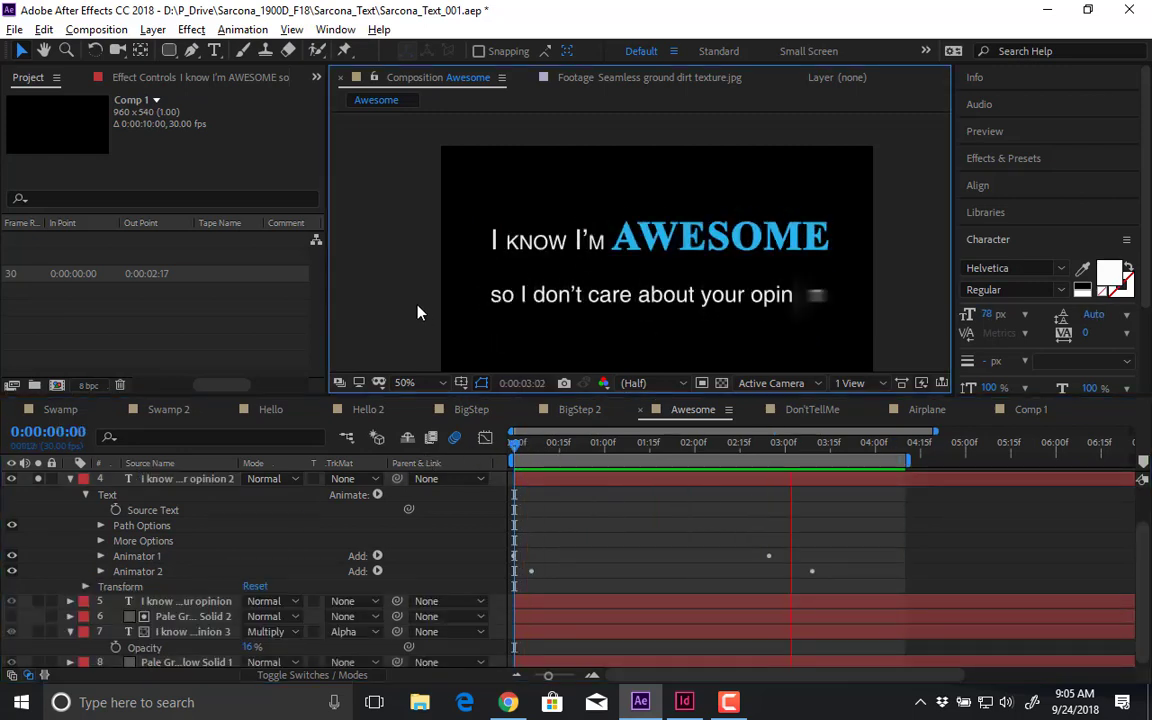
key(space)
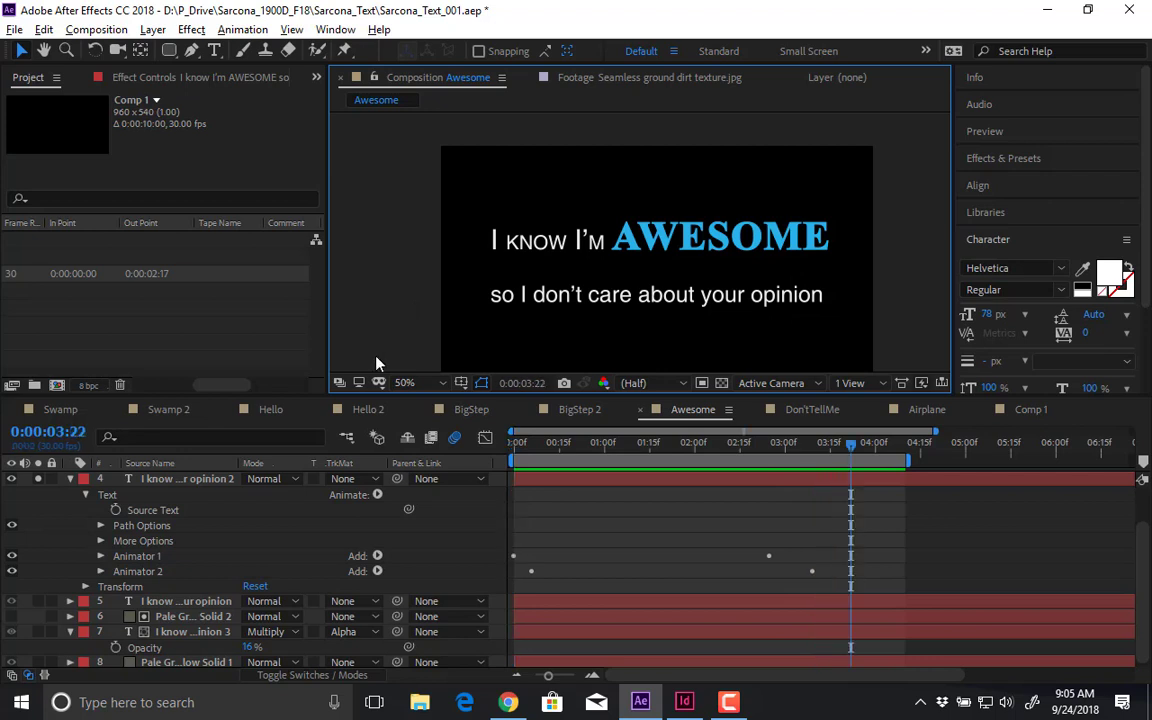
click(101, 556)
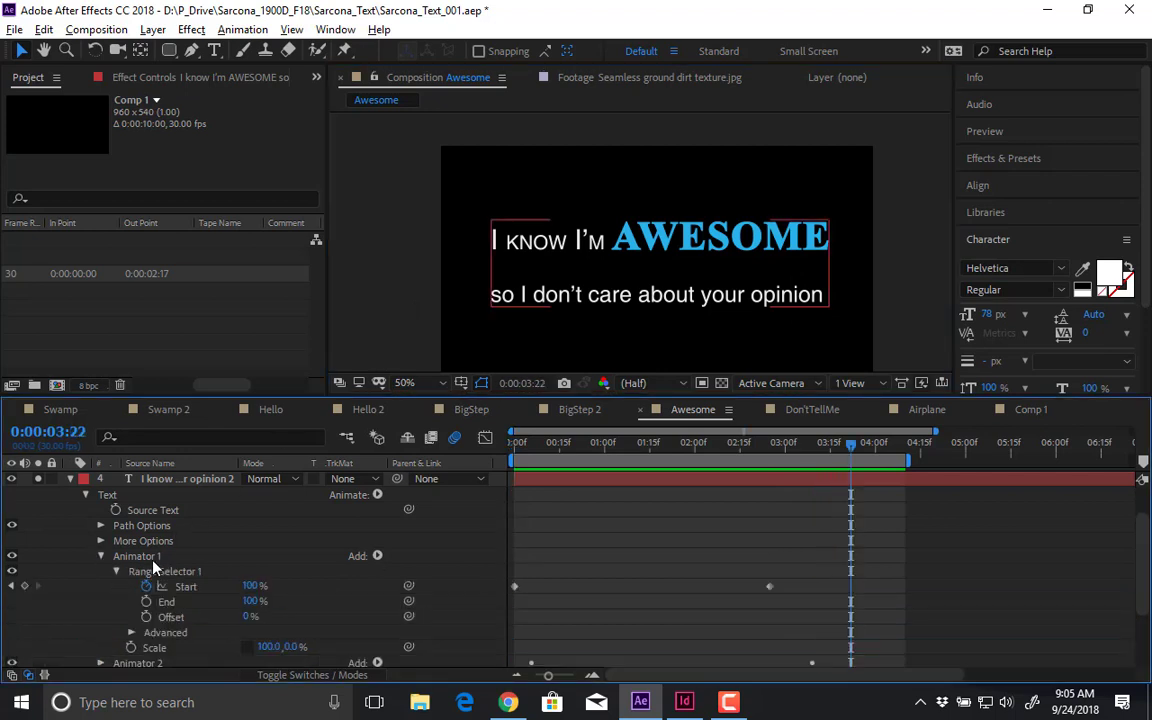
click(177, 651)
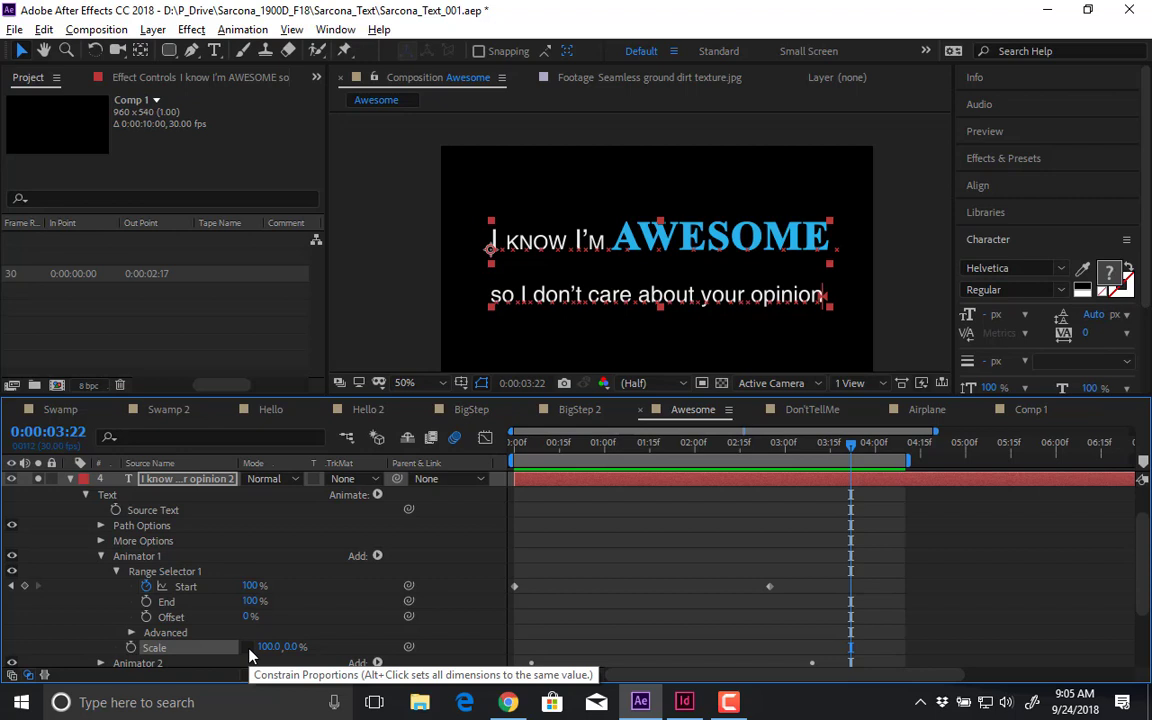
- Expose Animator 2's Scale and Blur properties and preview from the start
scroll(250, 586, down, 4)
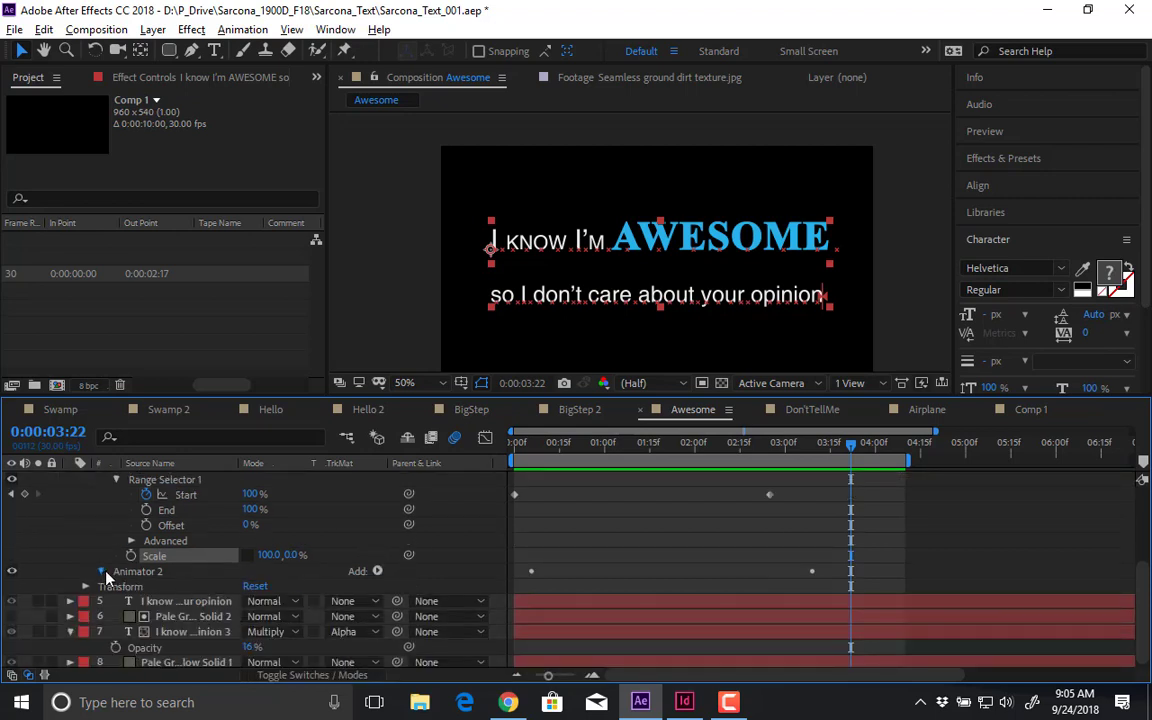
click(101, 571)
scroll(150, 588, down, 3)
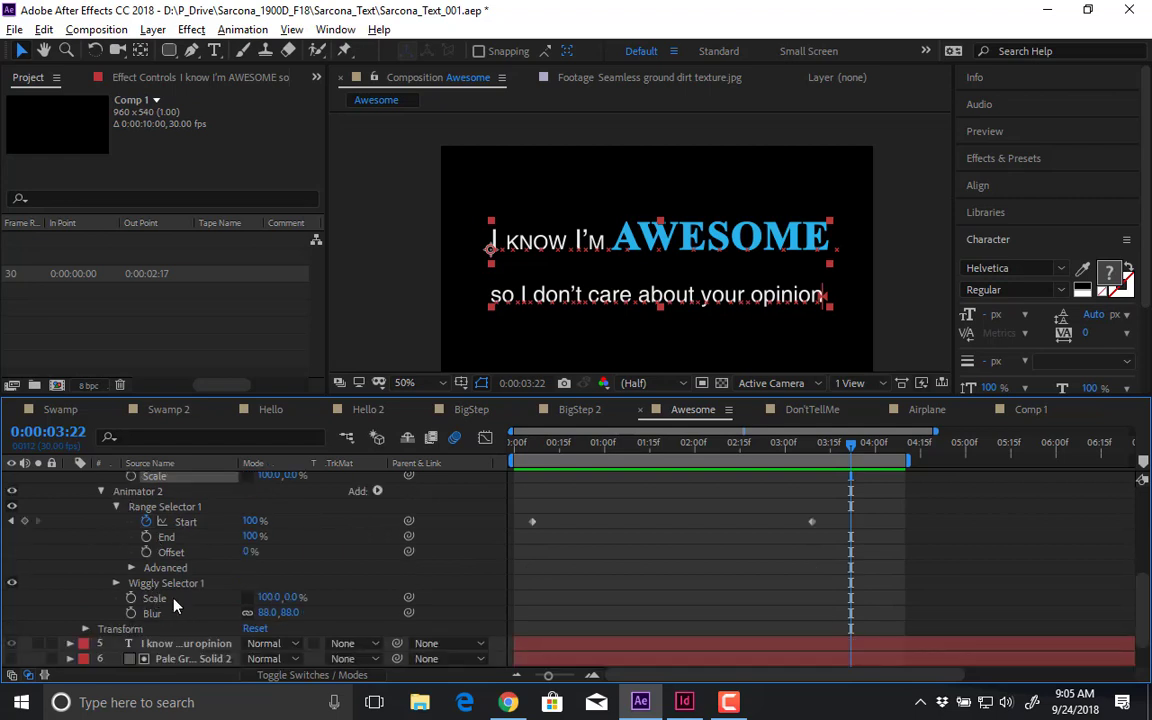
click(173, 604)
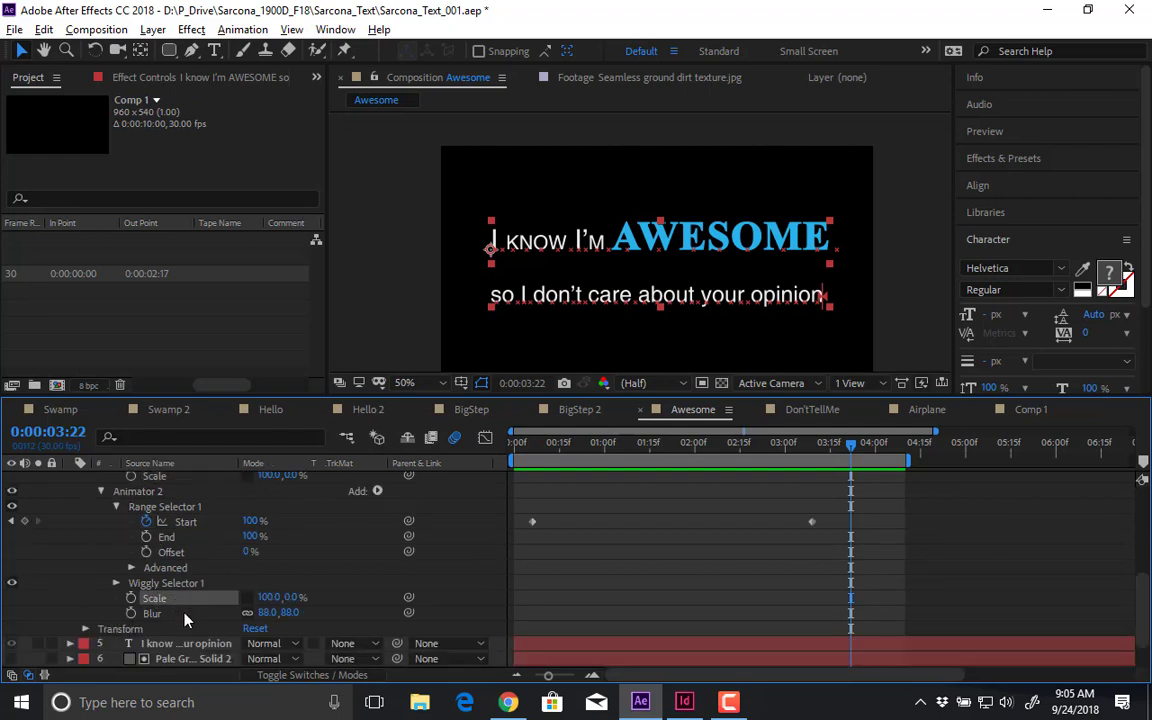
click(184, 614)
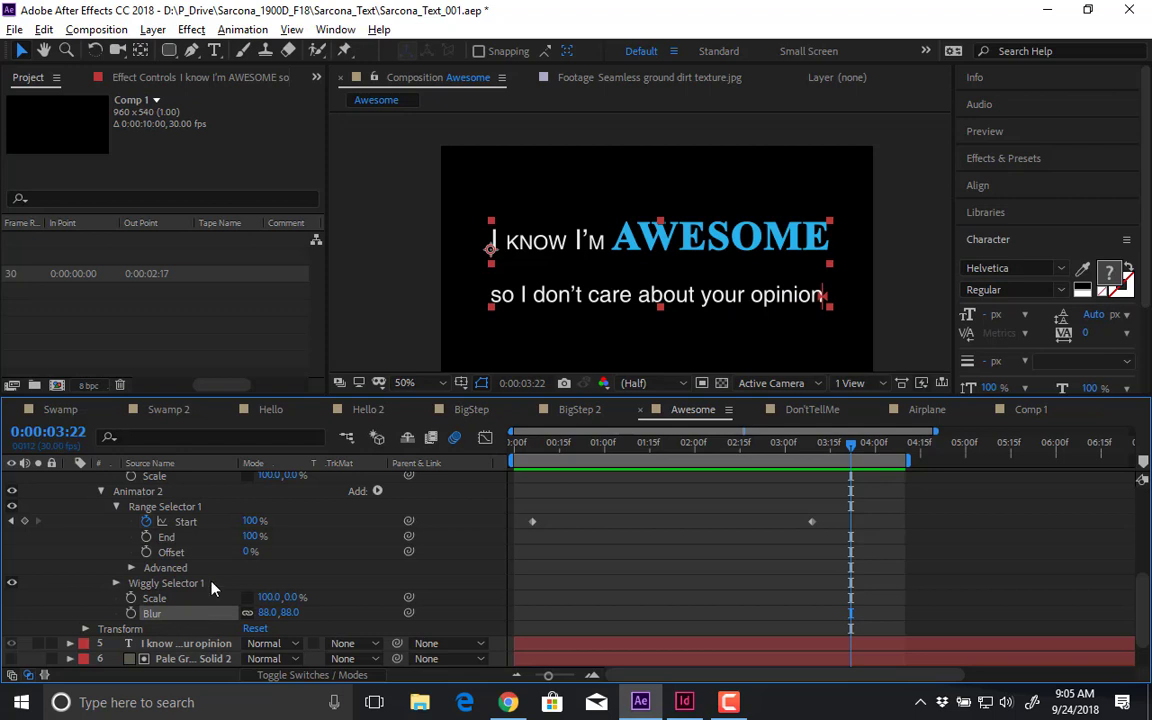
key(Home)
key(space)
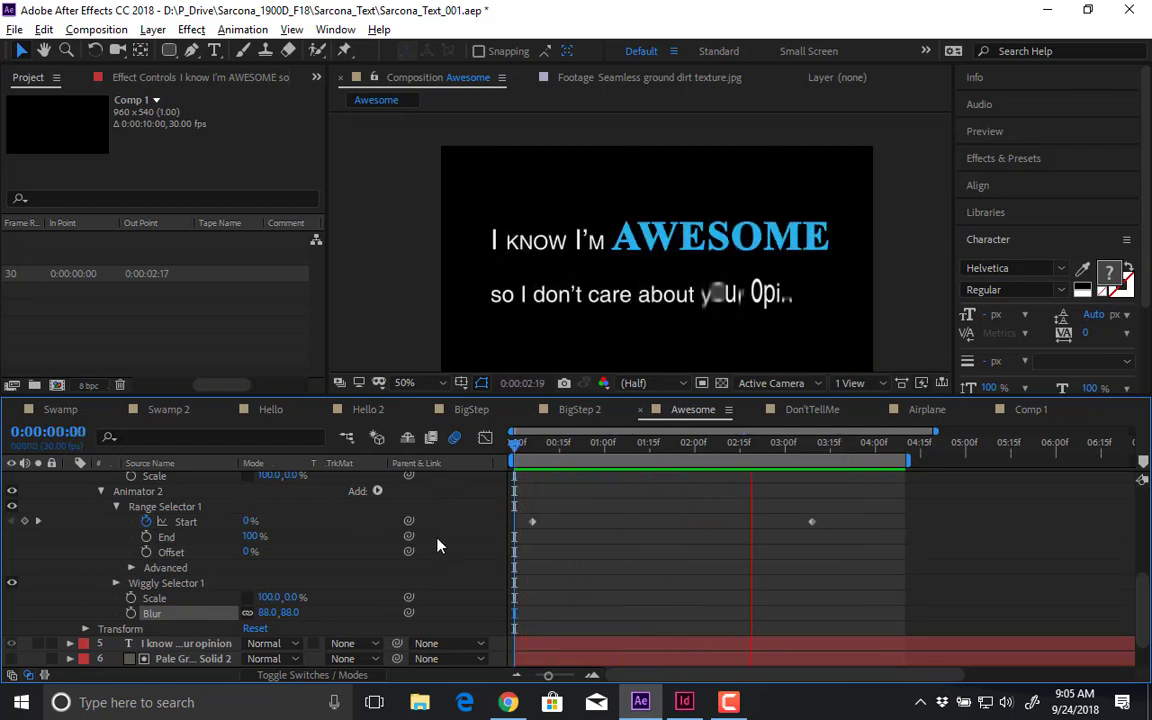
key(space)
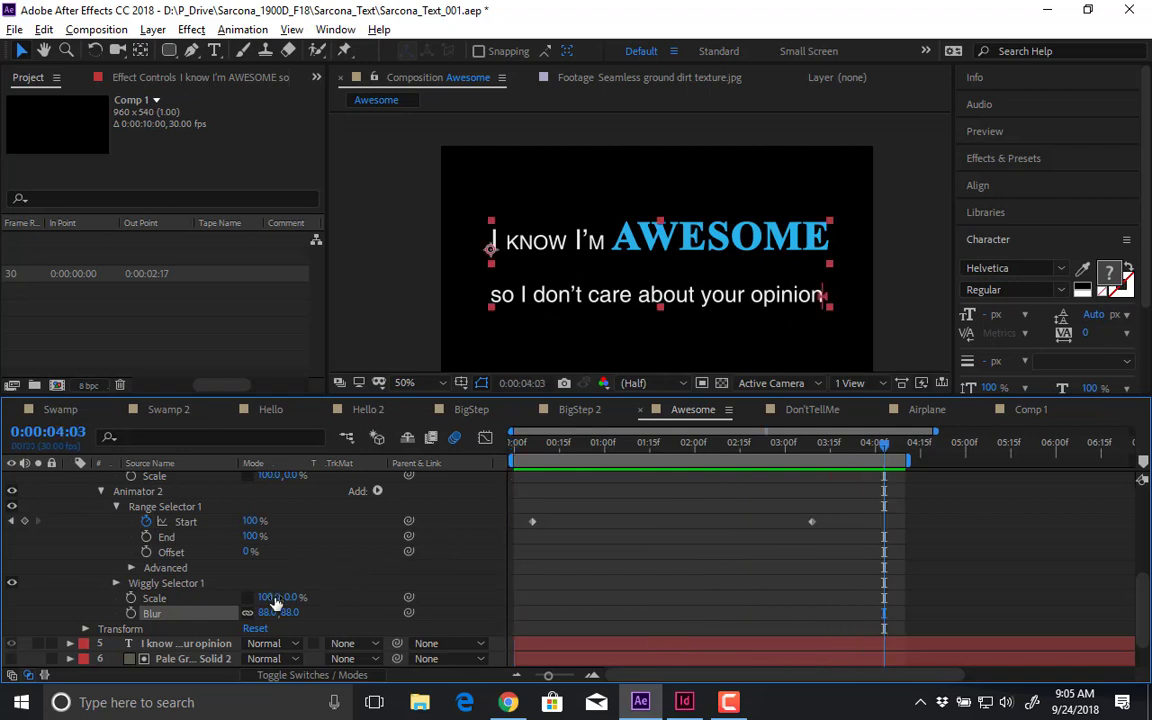
- Set Animator 2's vertical Scale to 100 and preview the result
click(289, 599)
text(100)
key(Return)
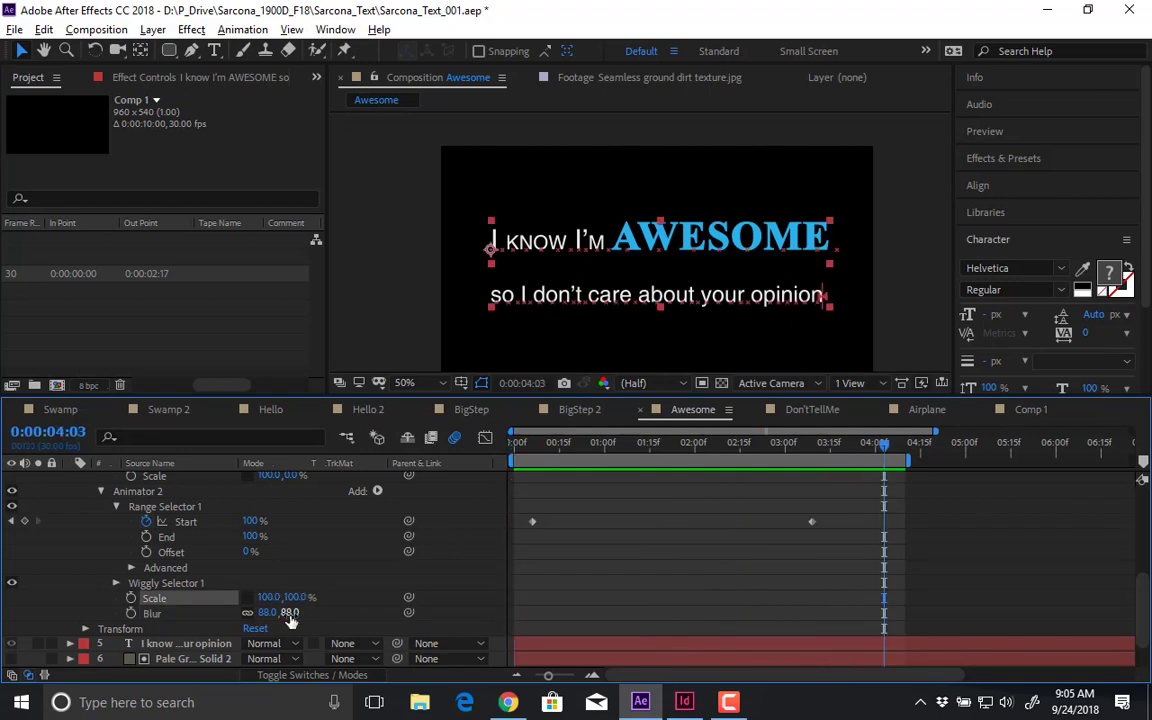
click(529, 500)
click(514, 443)
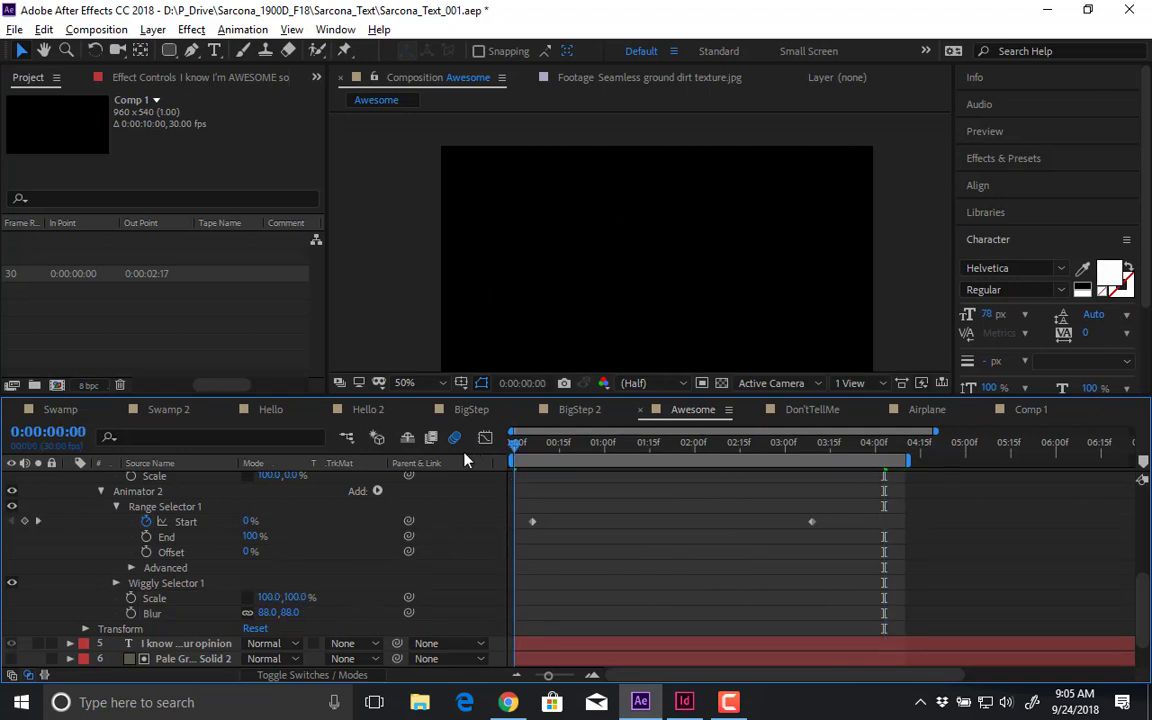
key(space)
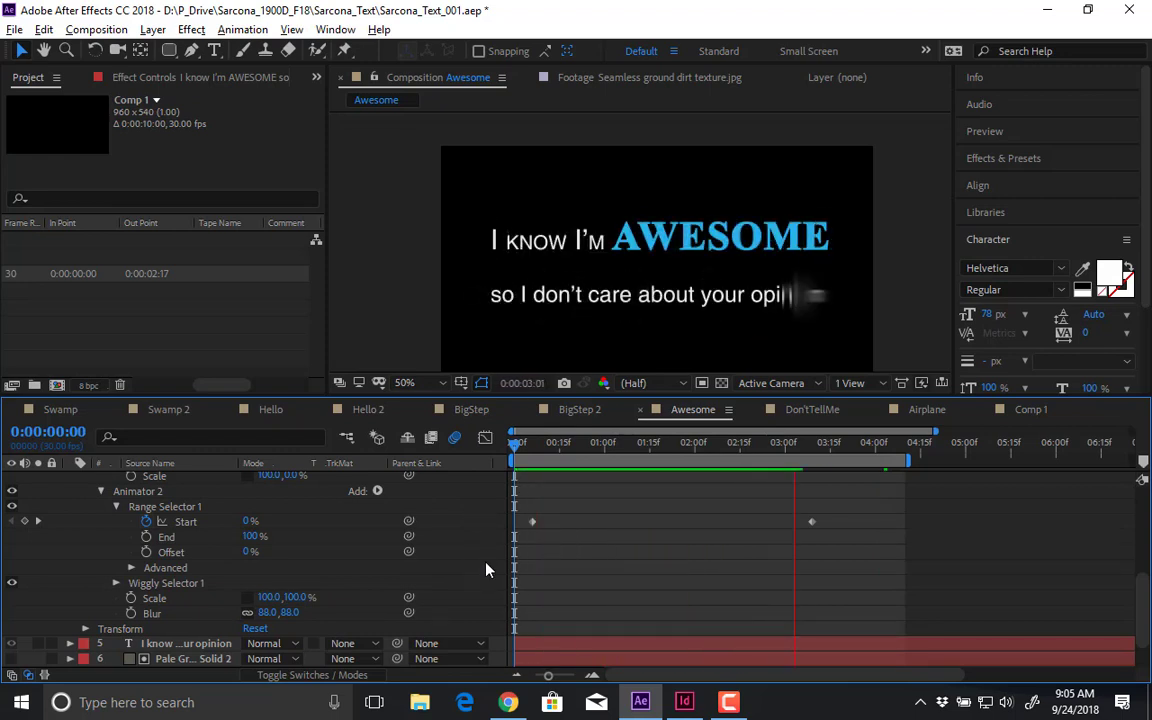
key(space)
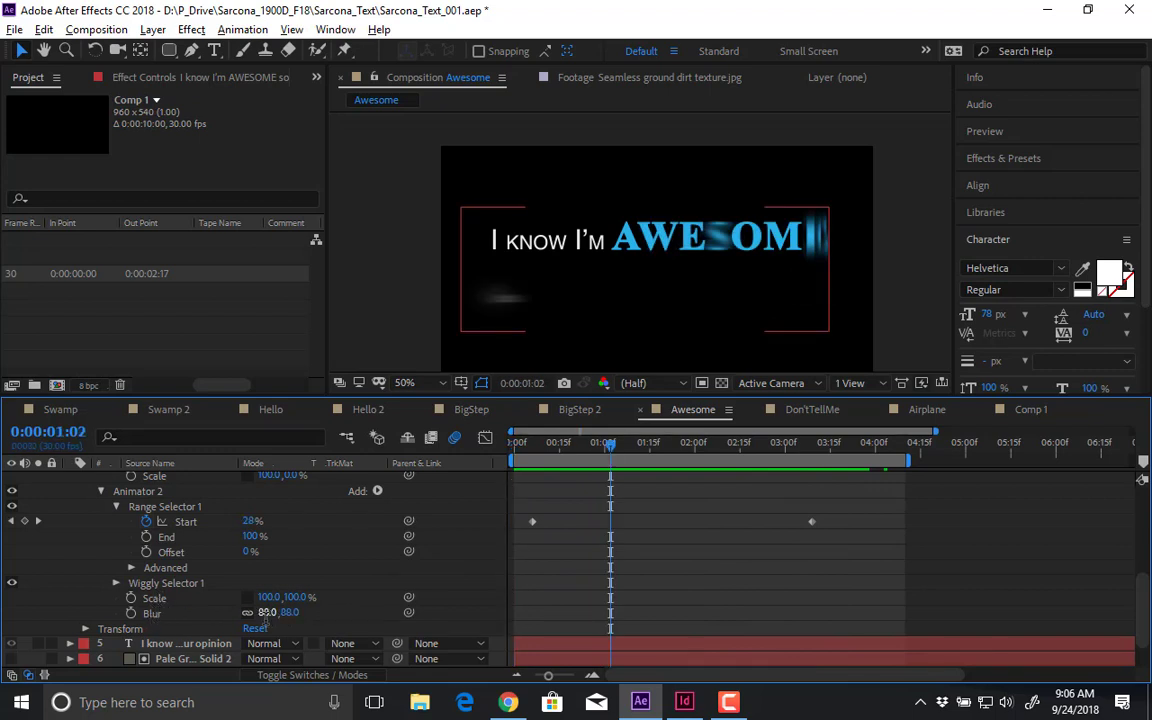
- Set Animator 2's Blur to 0 and replay the preview
click(290, 613)
text(0)
key(Return)
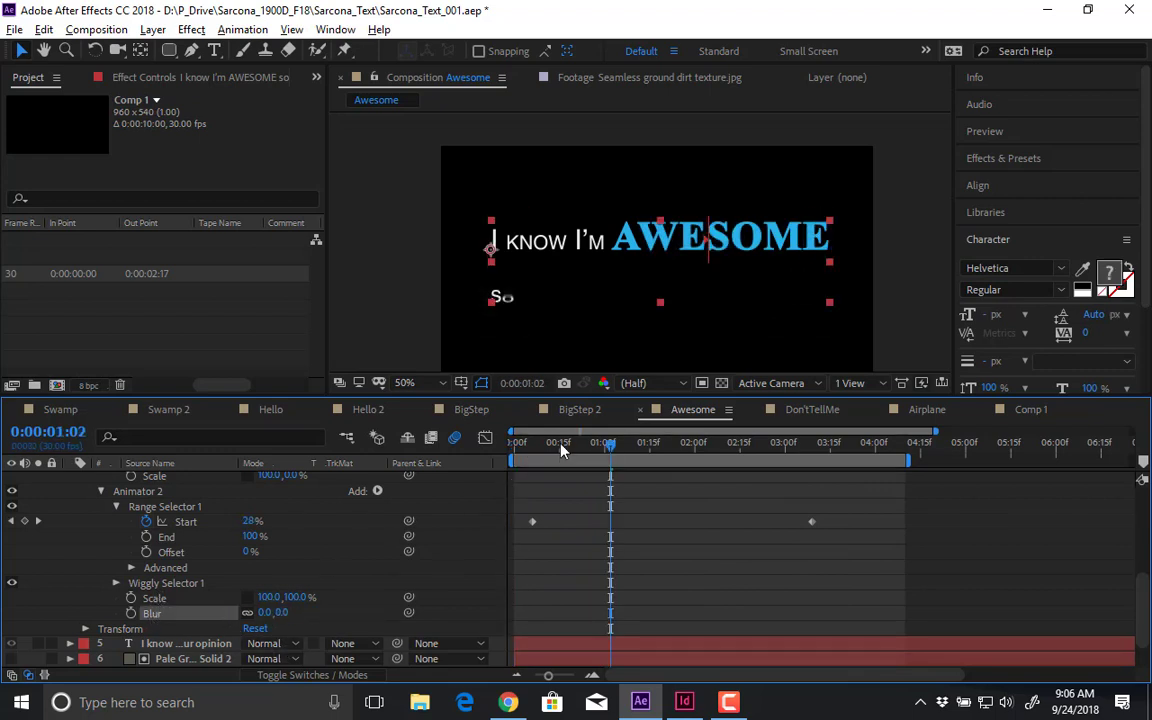
key(space)
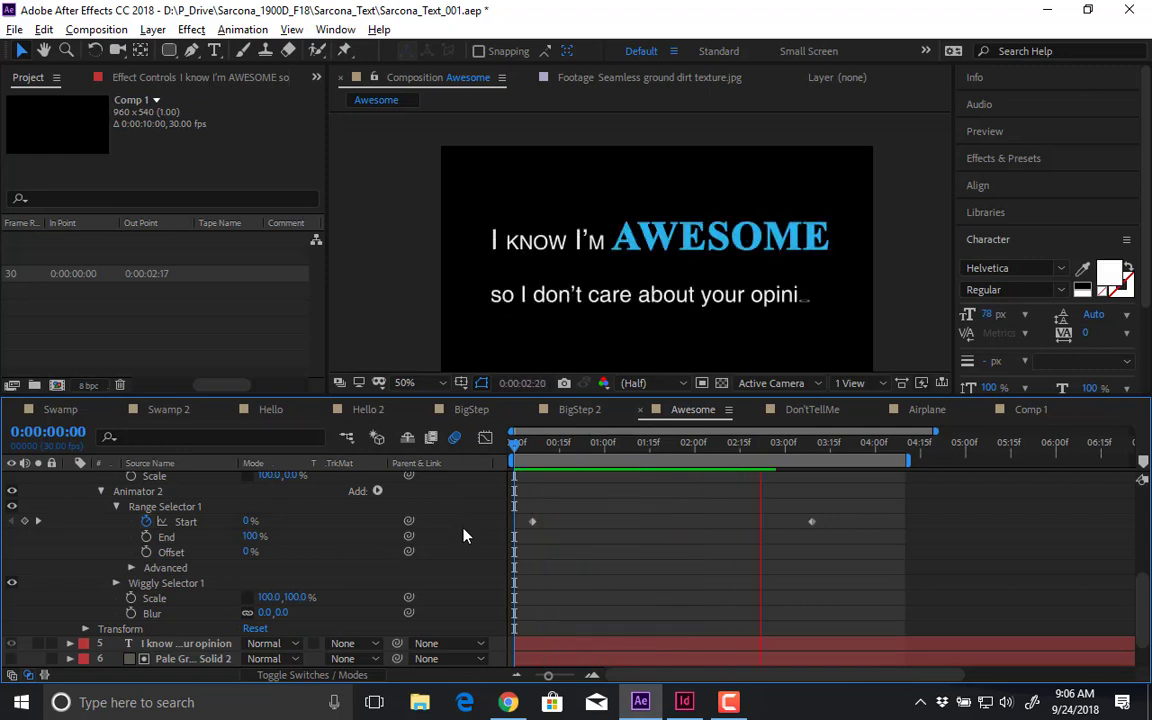
key(space)
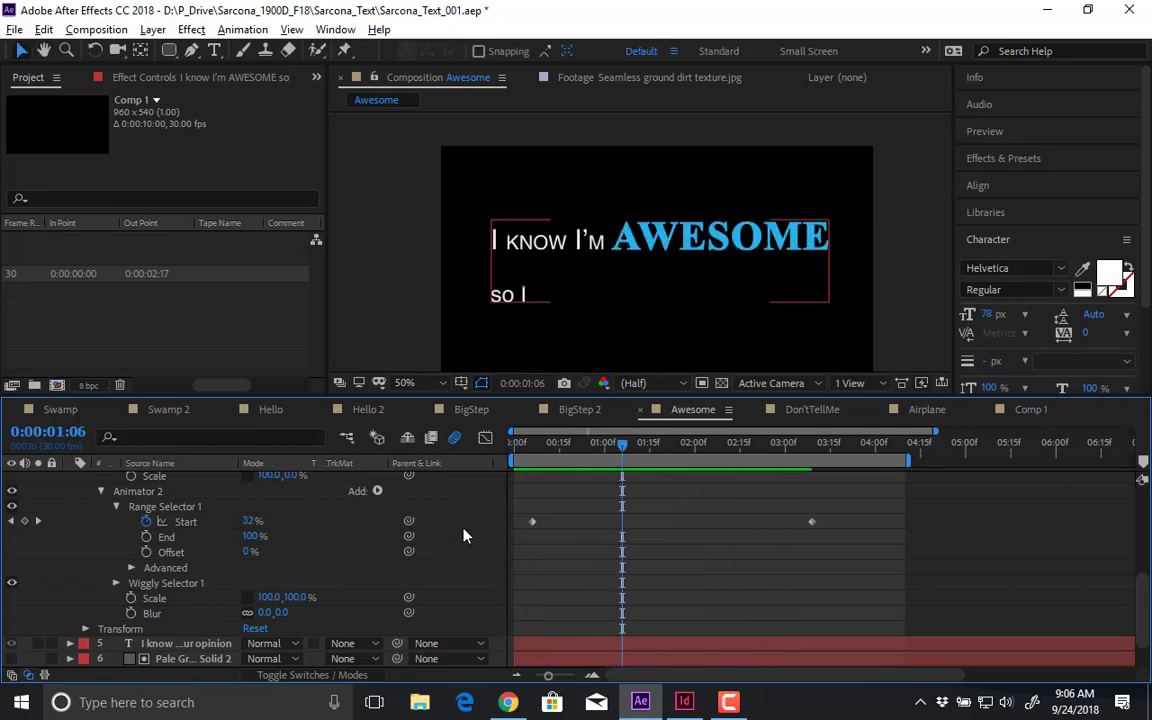
- Disable Wiggly Selector 1 to preview without it, then re-enable and collapse it
click(165, 584)
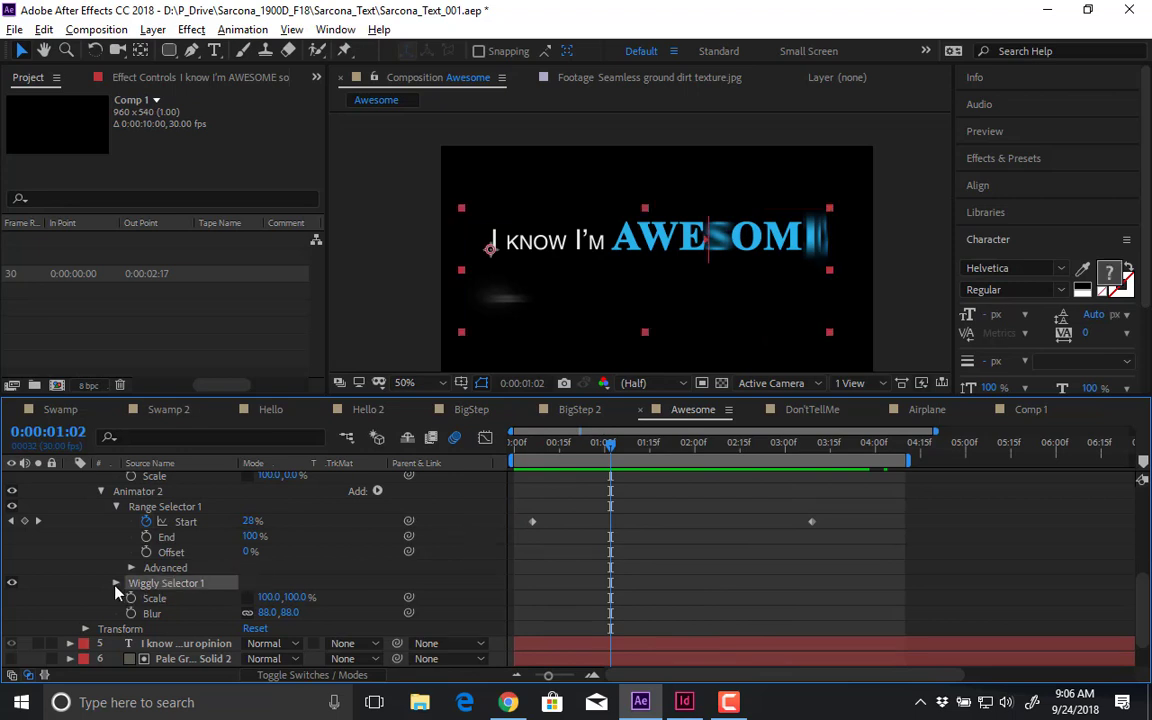
click(116, 584)
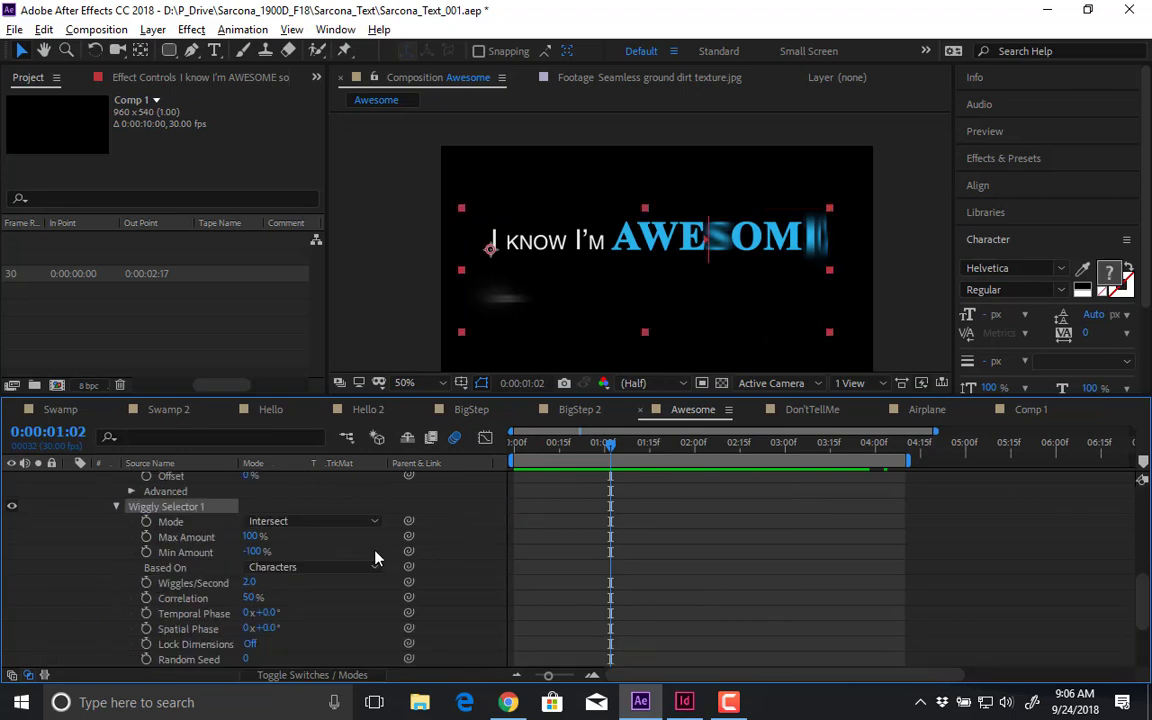
click(12, 507)
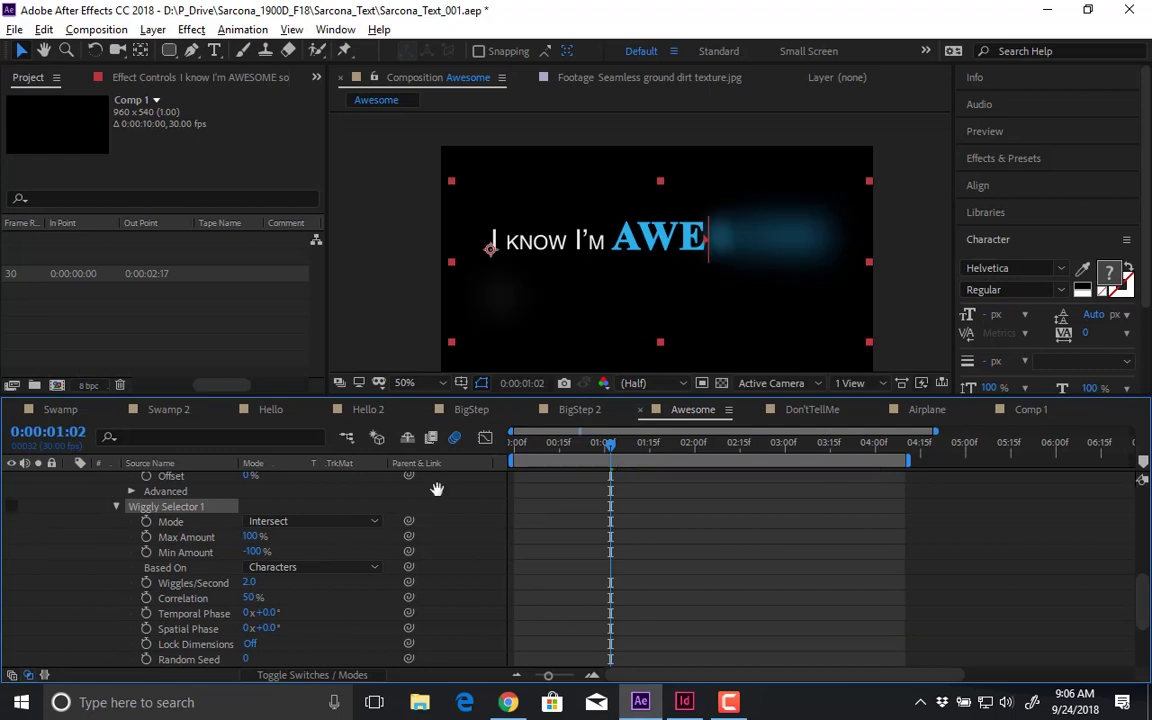
key(space)
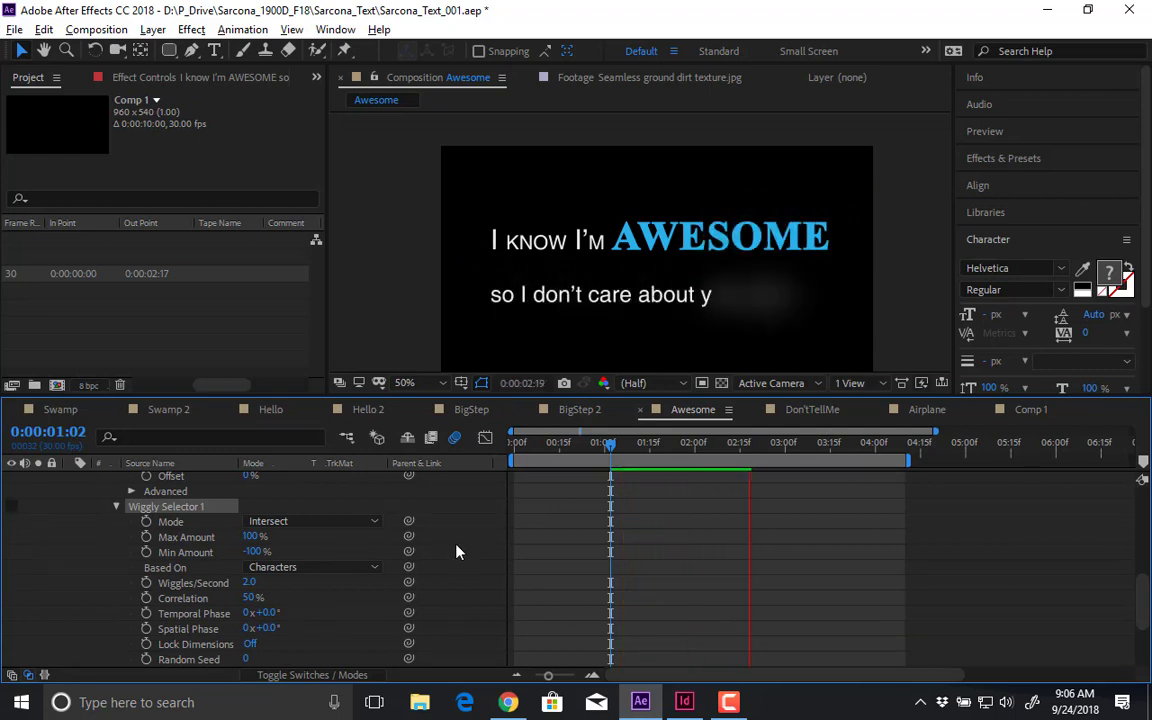
click(12, 507)
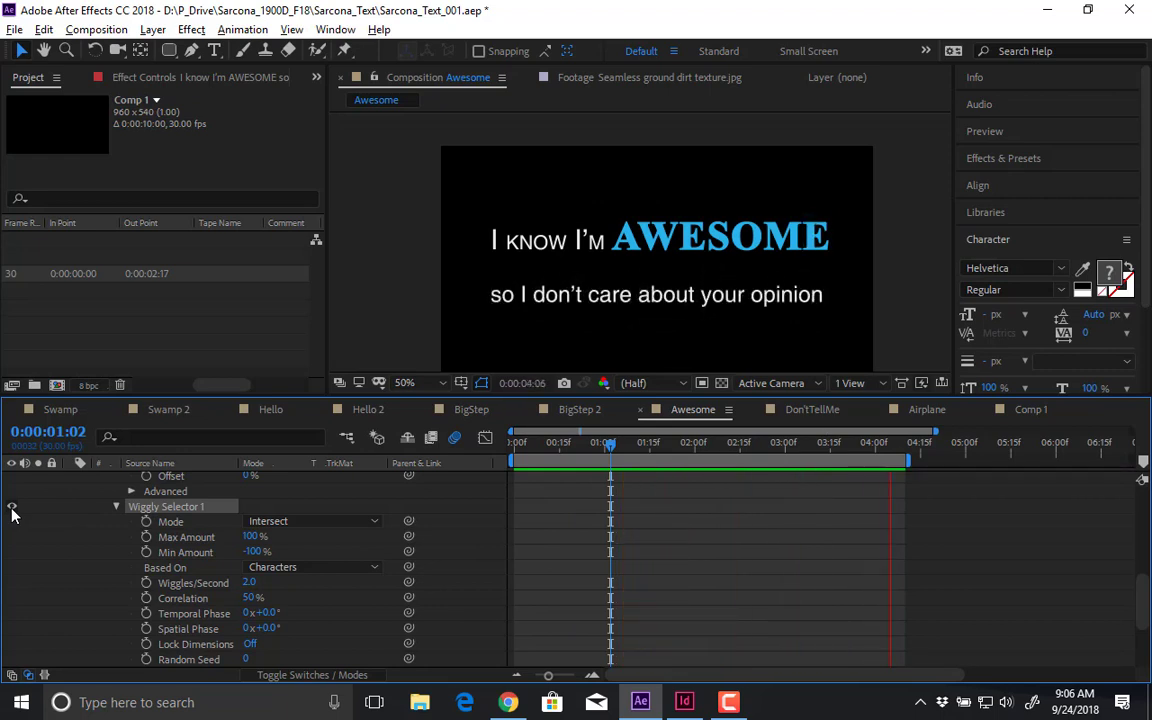
click(116, 506)
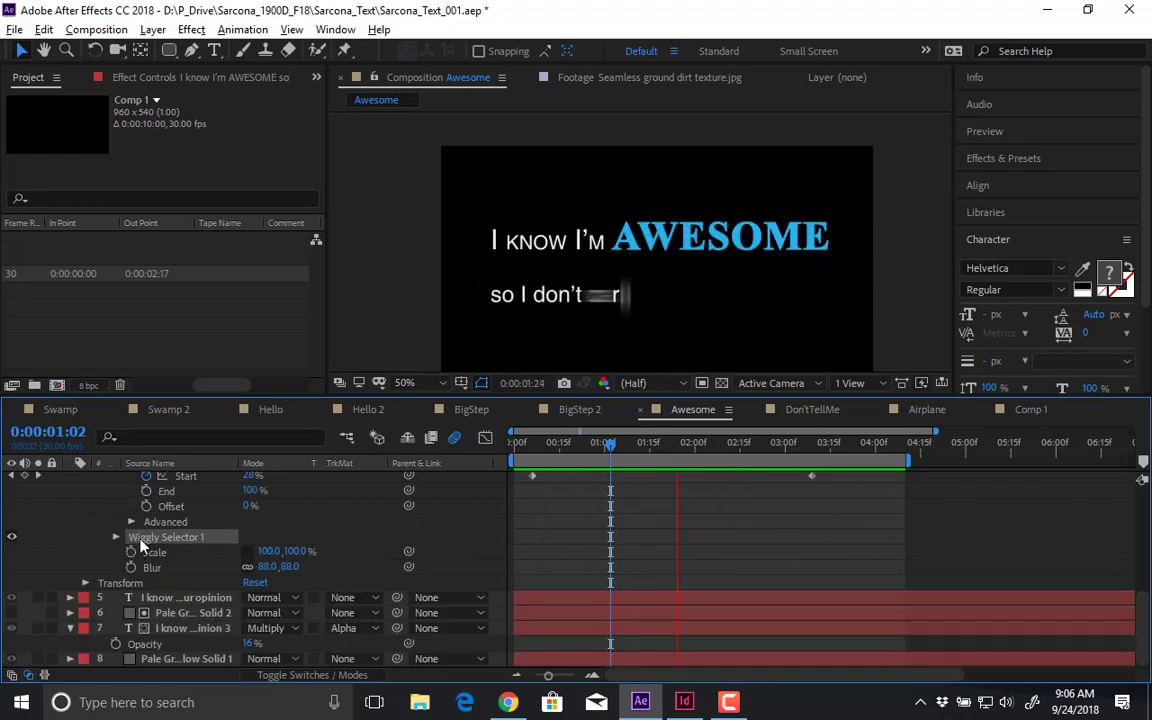
- Collapse layer 4's properties and preview layer 5's quote text animation
scroll(139, 542, up, 4)
click(71, 525)
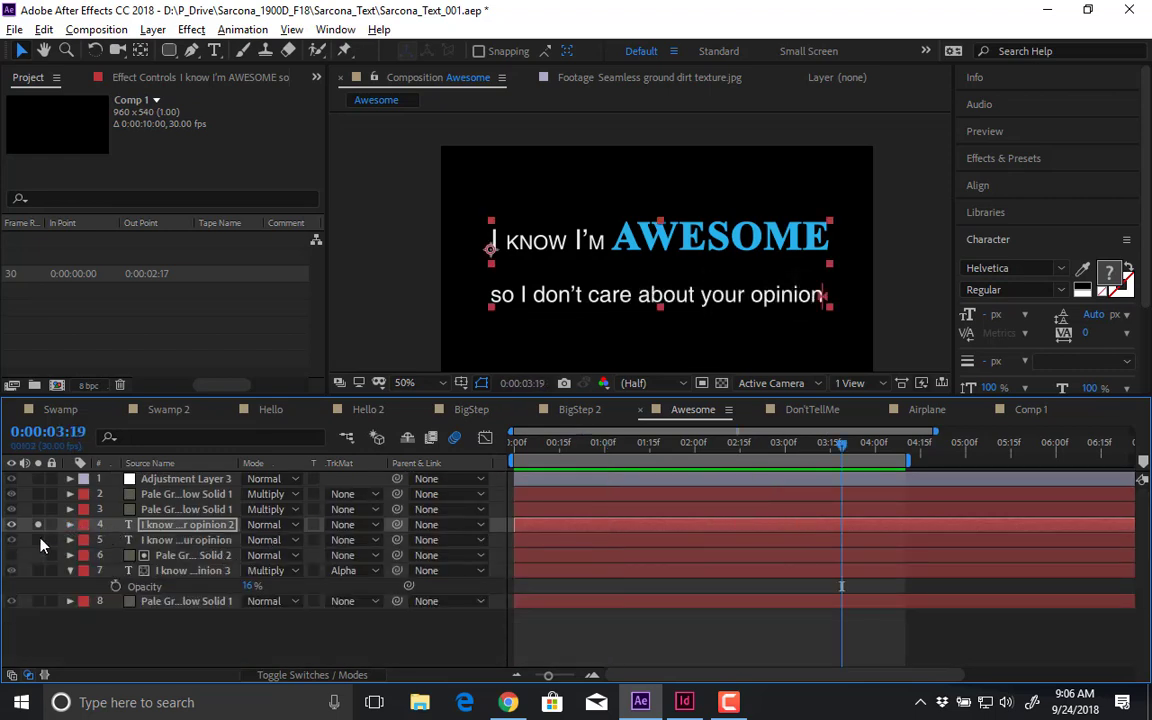
mouse_move(549, 446)
mouse_down()
mouse_move(514, 442)
mouse_move(808, 446)
mouse_move(550, 444)
mouse_up()
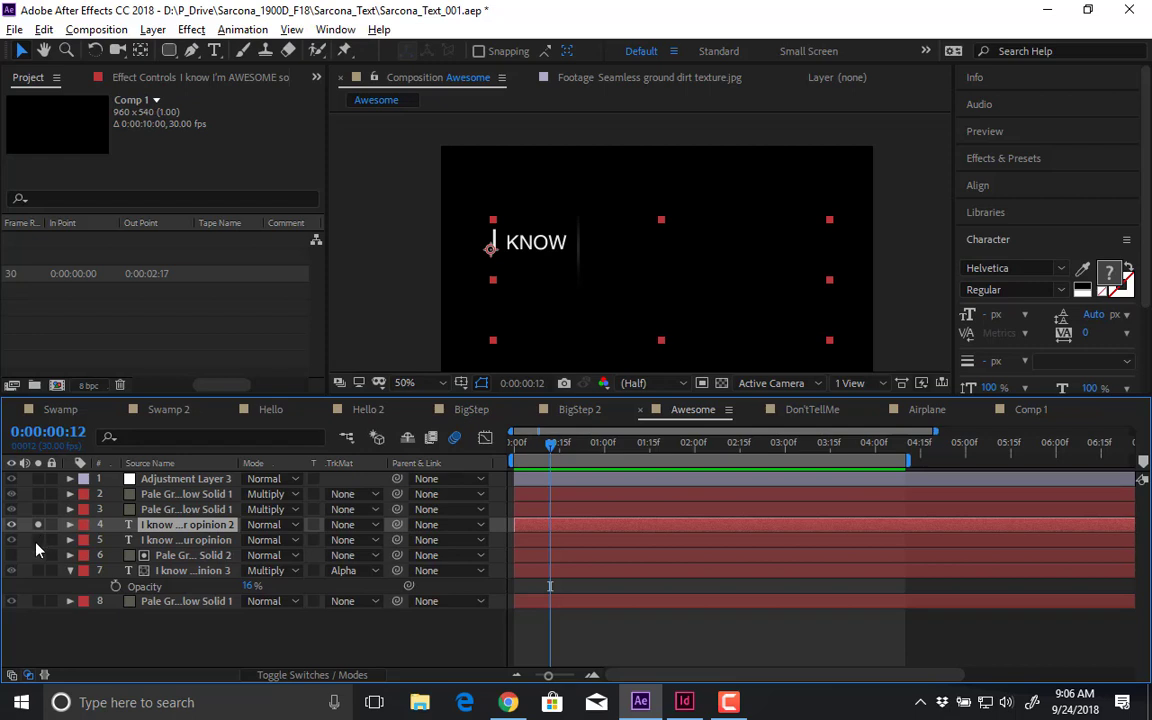
click(37, 541)
click(160, 540)
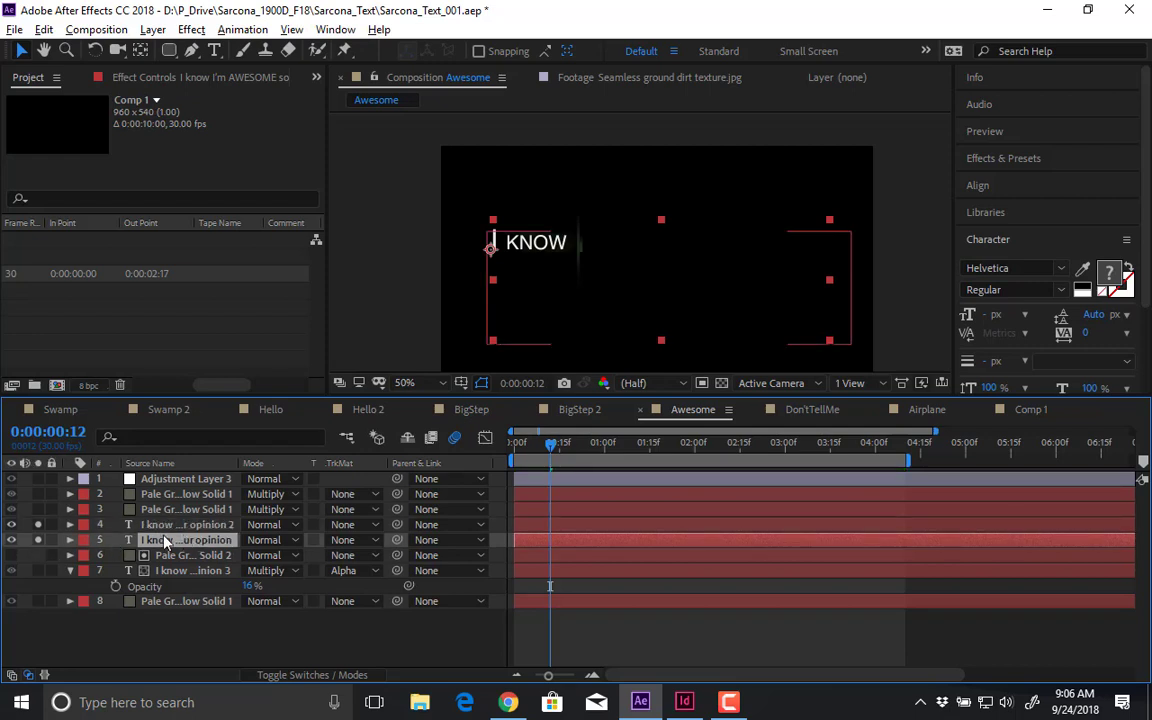
click(37, 525)
key(space)
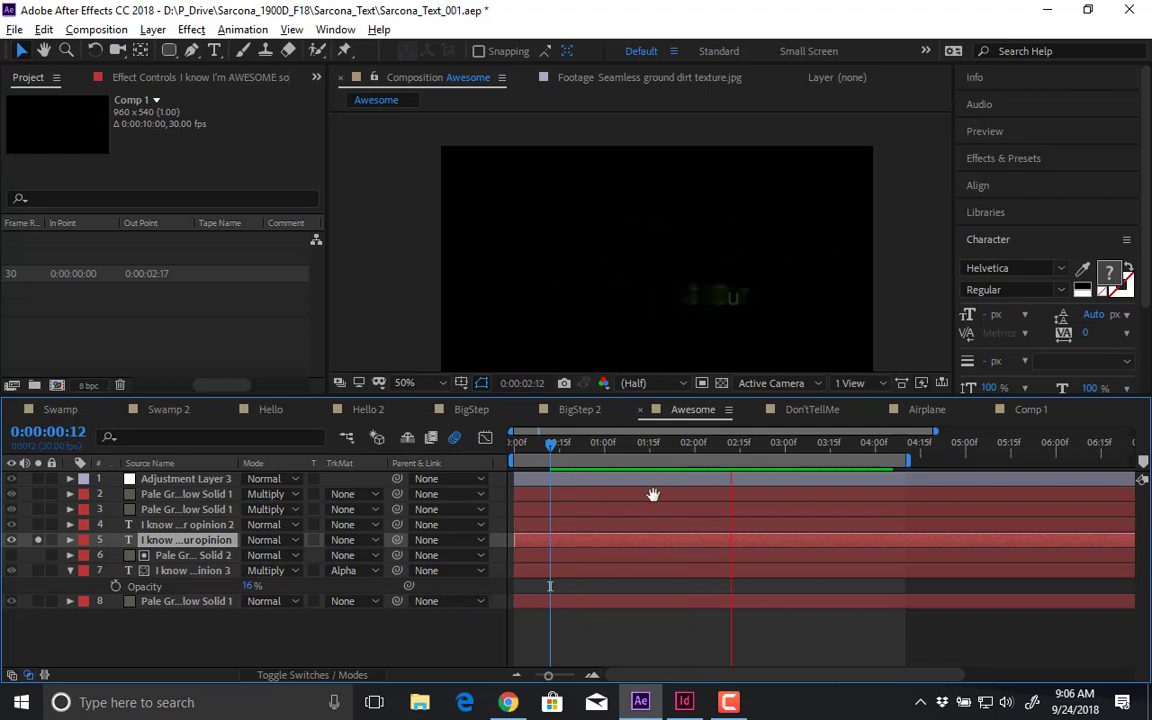
key(space)
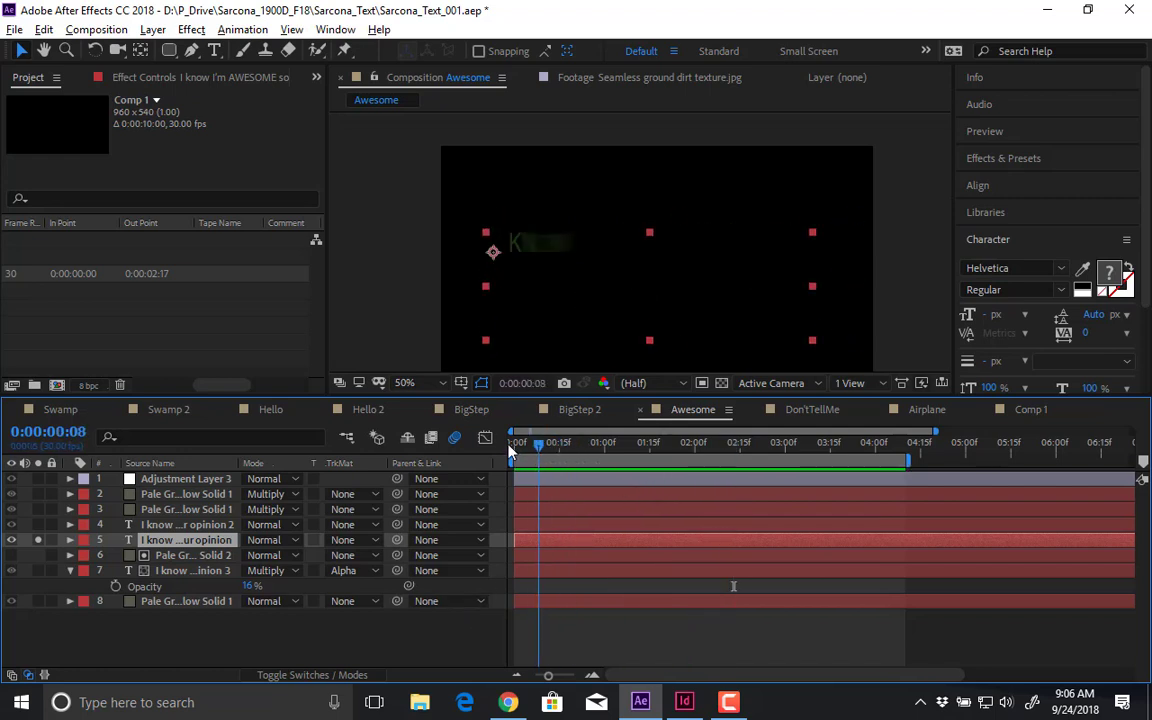
- Show the main quote layer's keyframed Range Selector properties with U, preview, and return to the first frame
click(515, 450)
key(space)
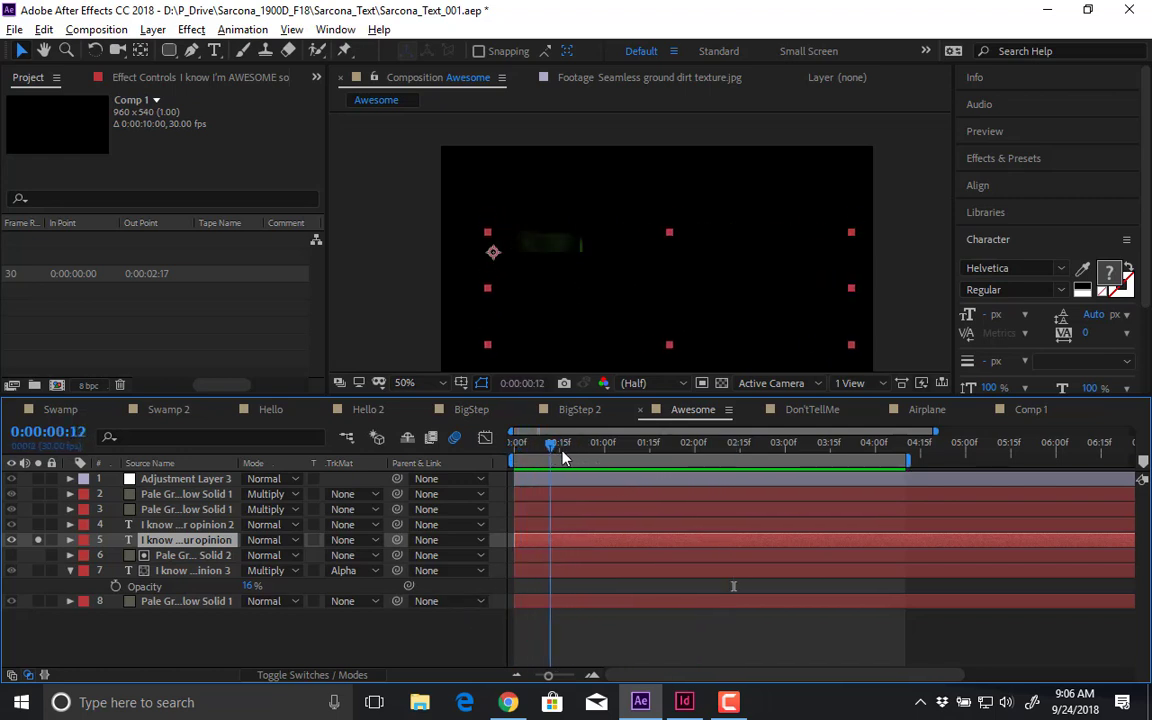
key(space)
key(u)
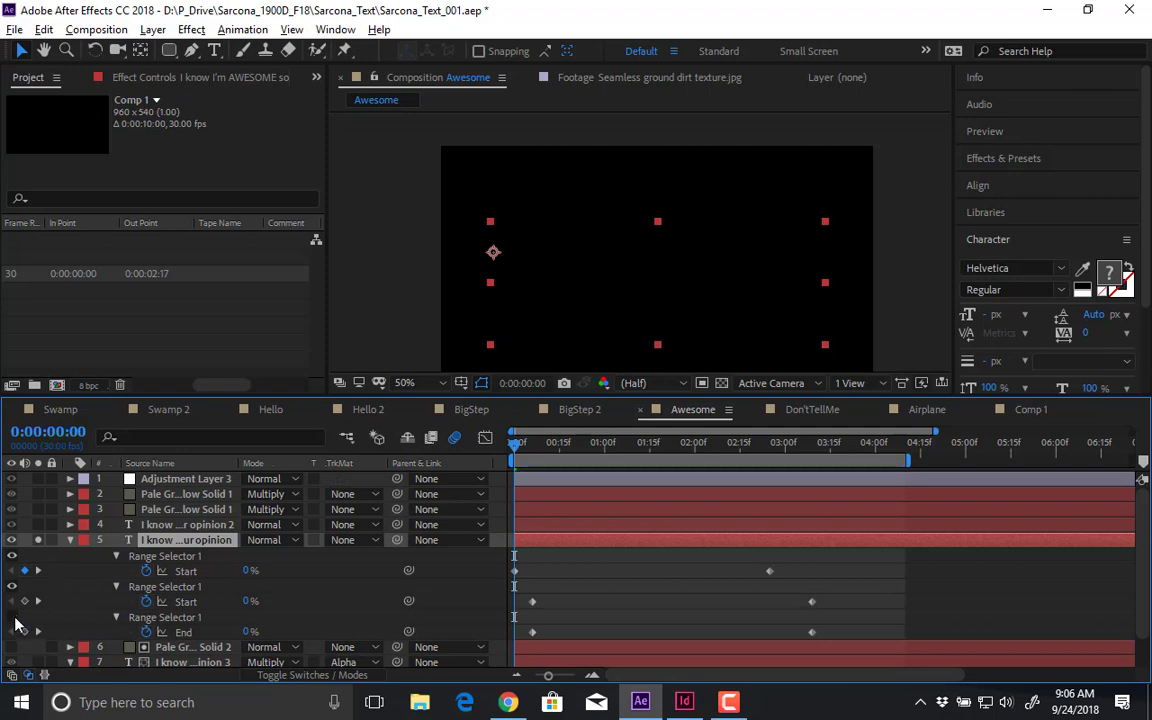
key(space)
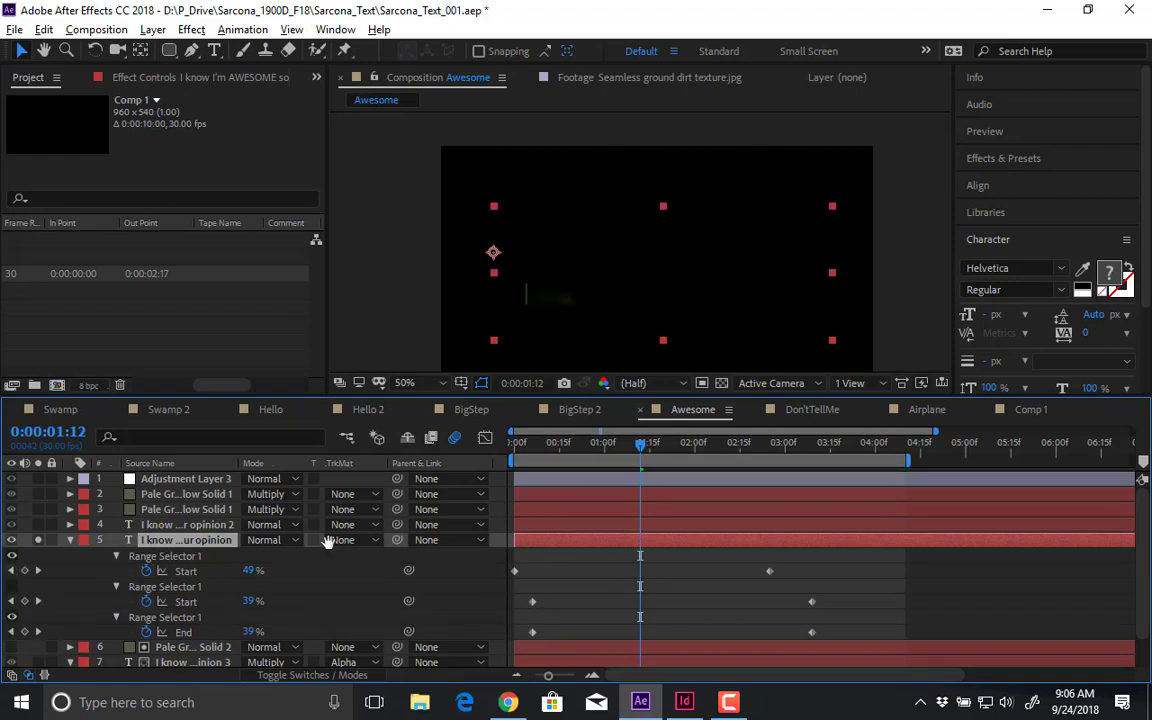
key(space)
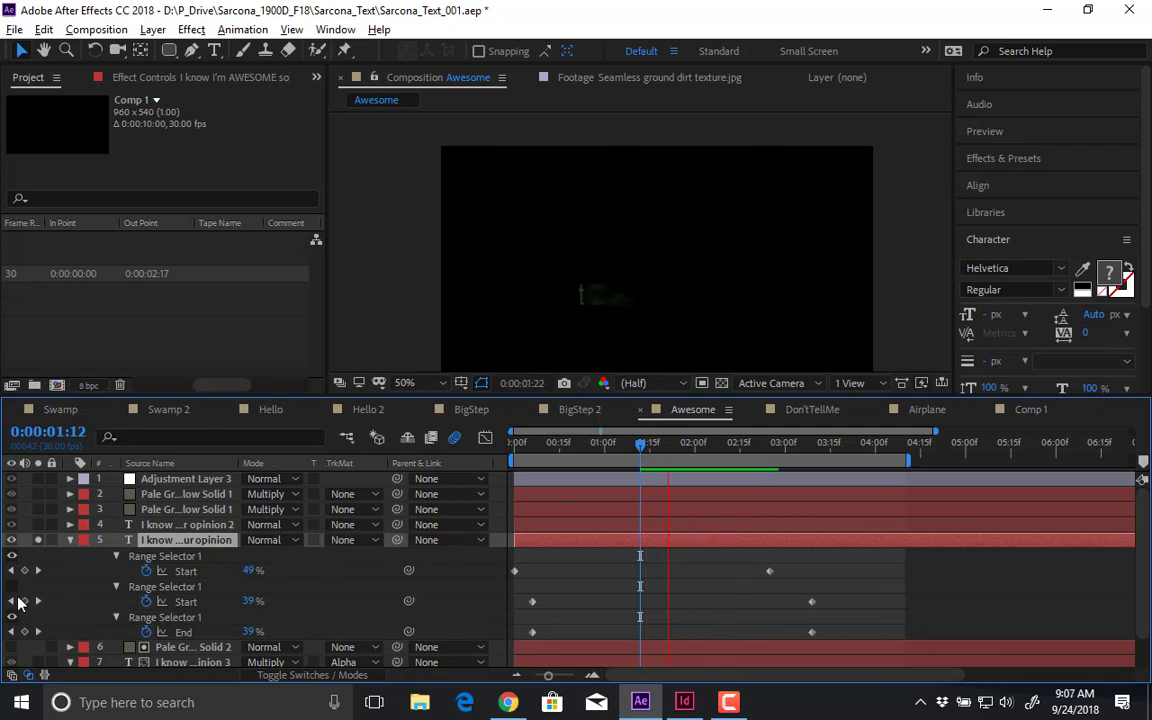
key(space)
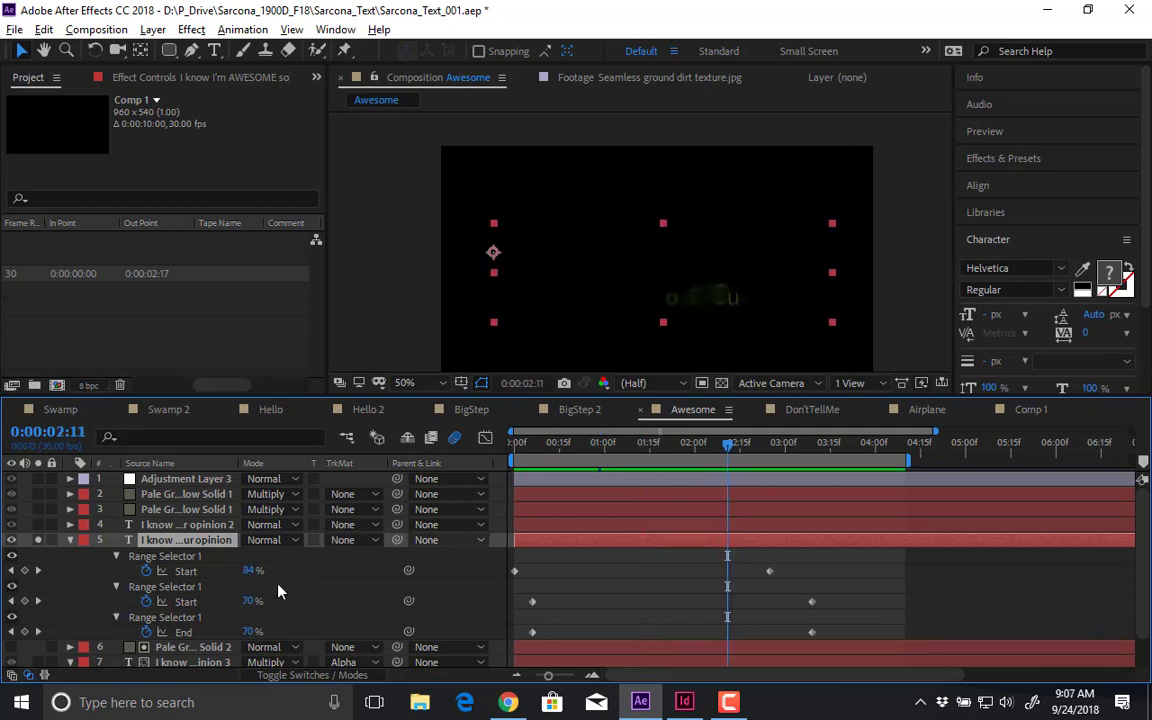
key(Home)
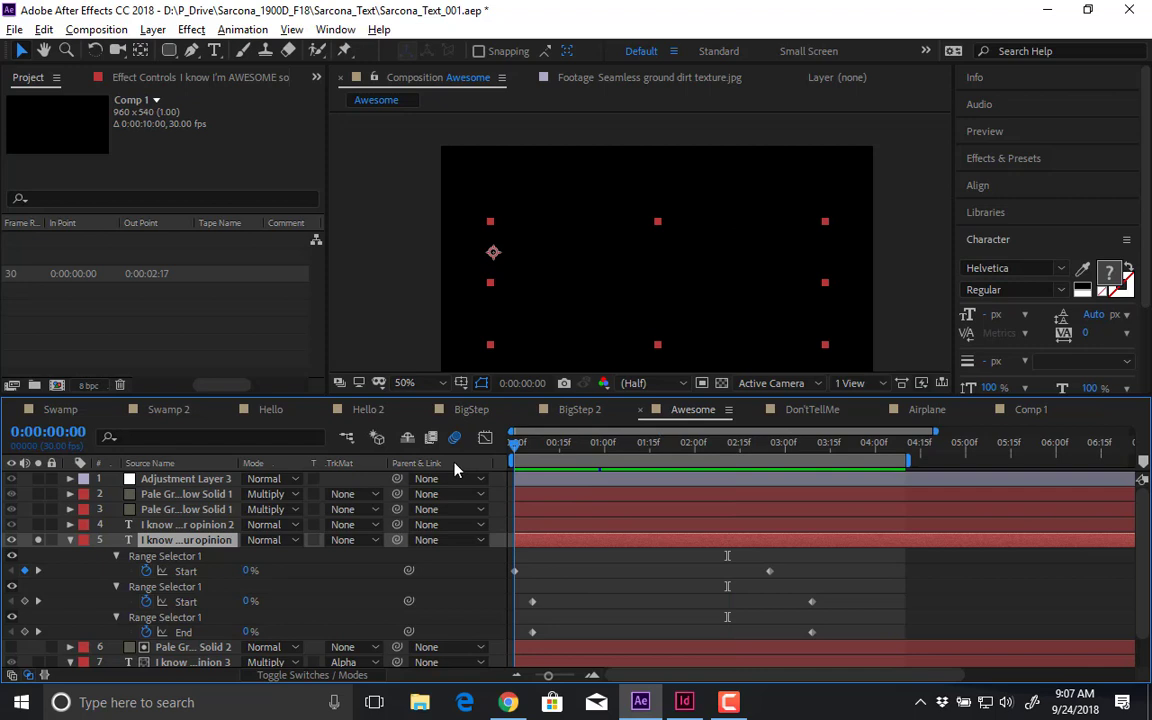
- Collapse the first two animators and raise Animator 3's Opacity to 100%, then preview
click(115, 617)
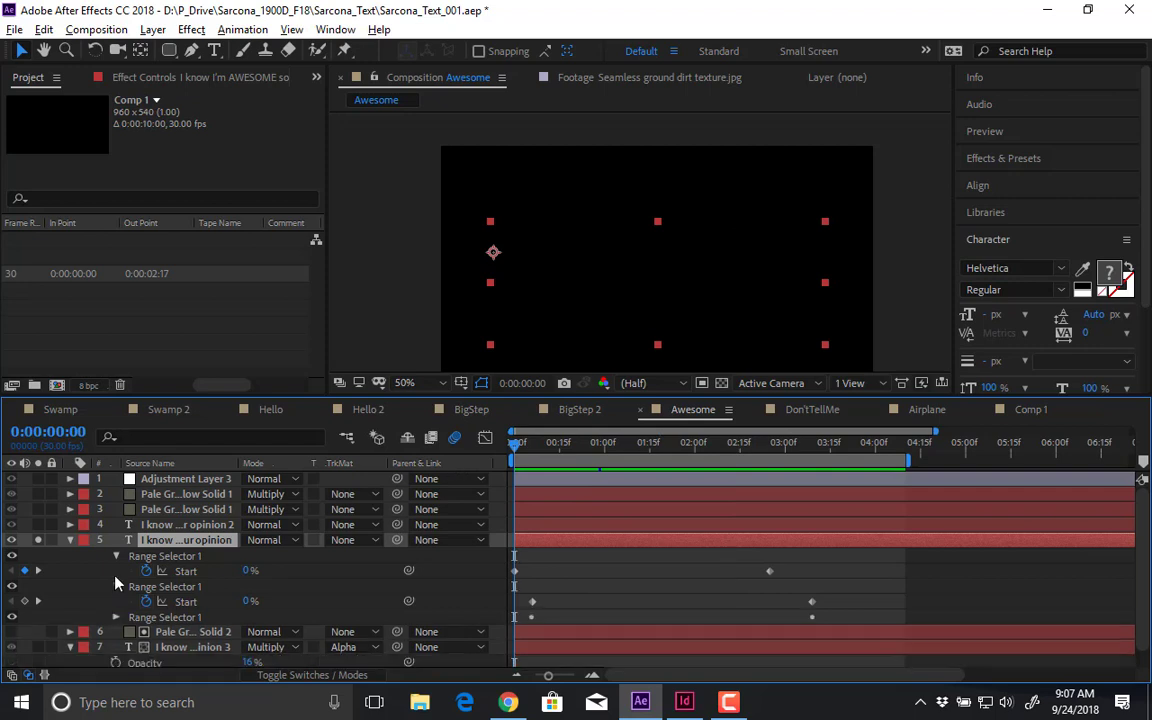
click(70, 540)
click(70, 540)
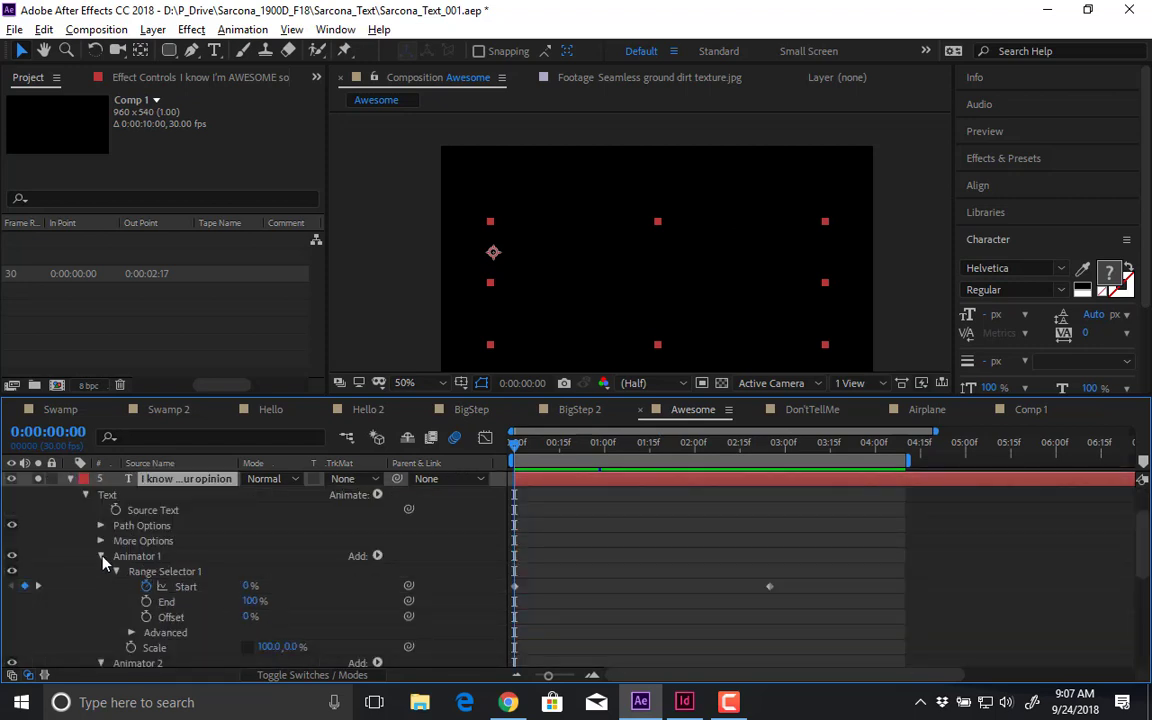
click(101, 556)
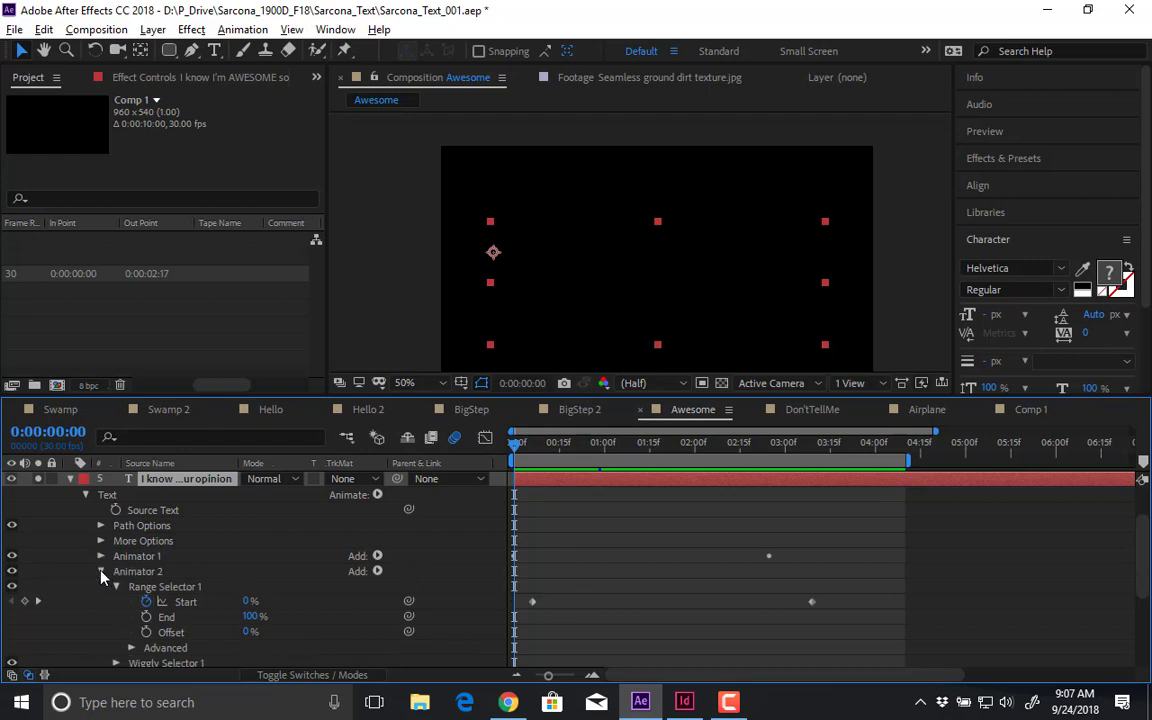
click(101, 571)
click(101, 587)
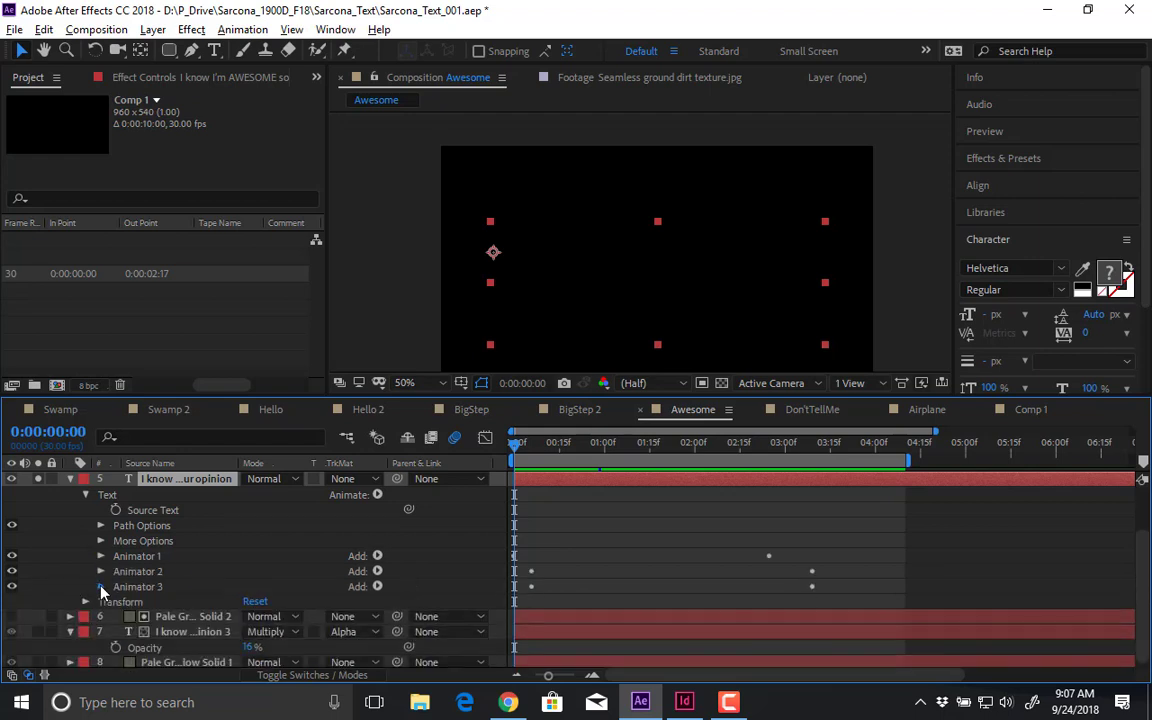
click(101, 587)
drag(248, 620, 400, 618)
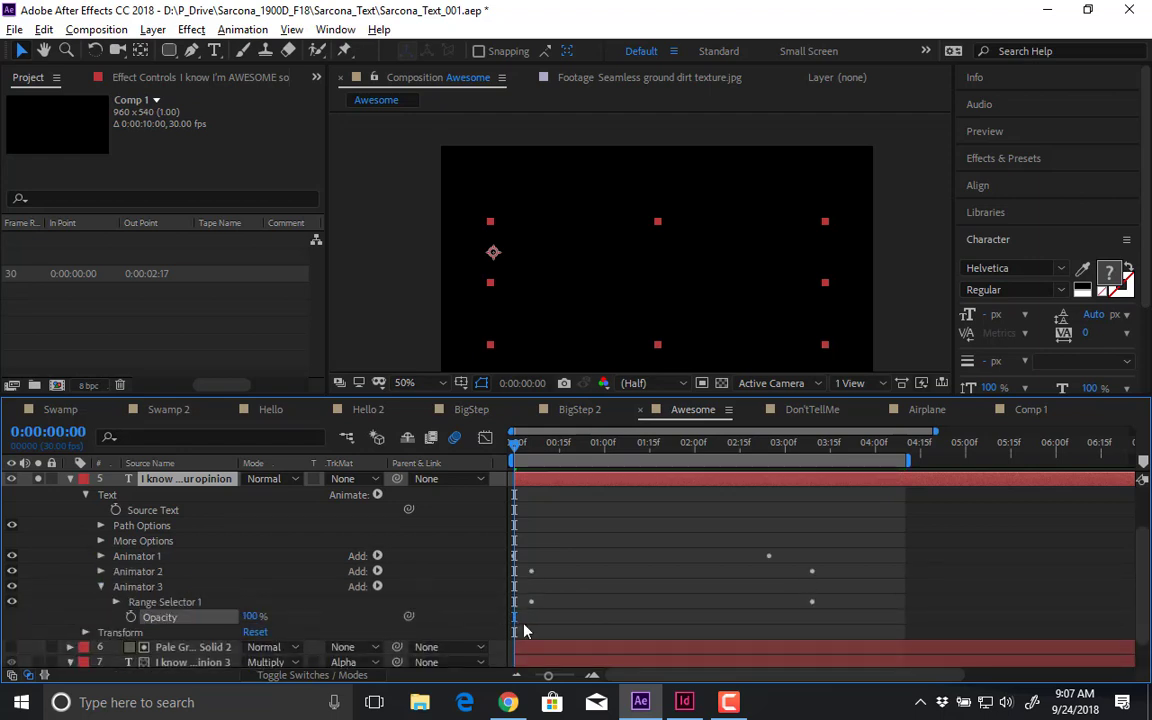
key(space)
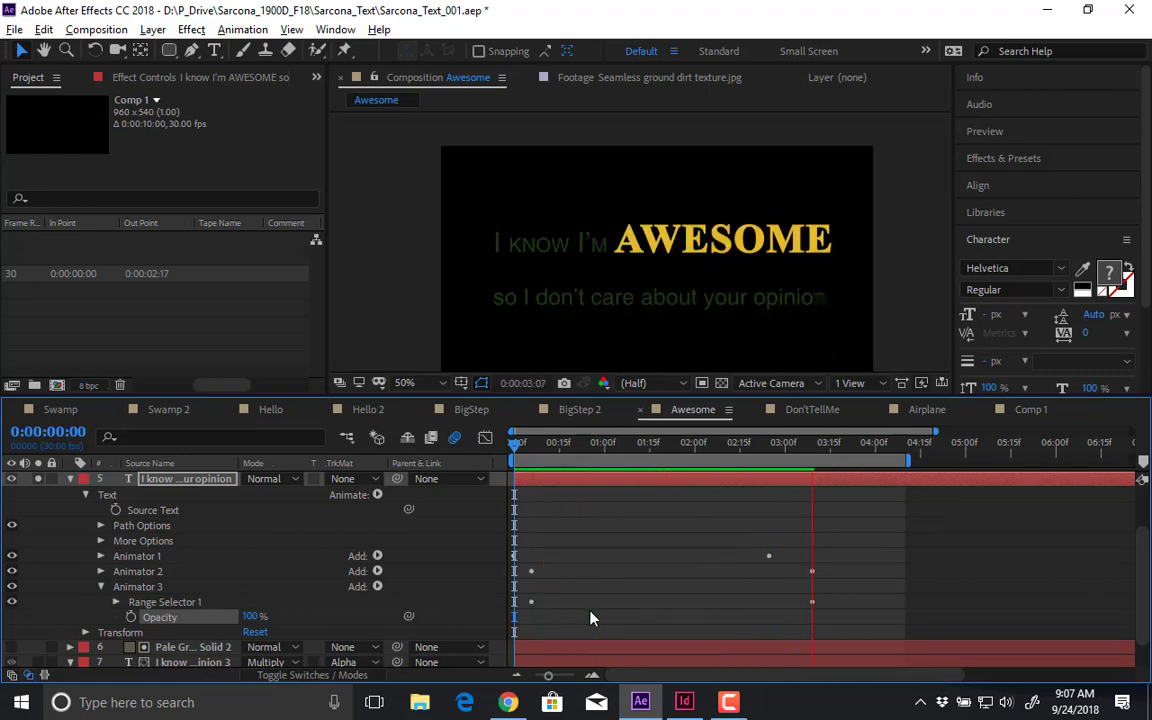
key(space)
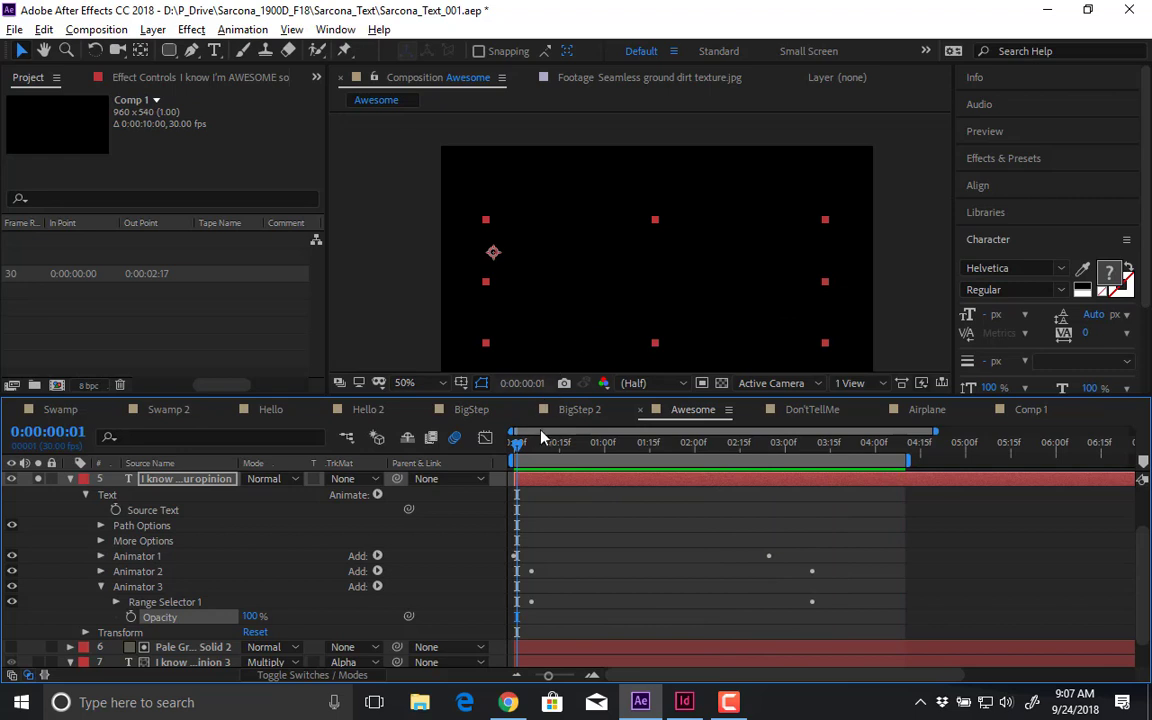
- Solo quote layers 4 and 5 and preview their animation from the start
drag(543, 442, 829, 452)
scroll(186, 527, up, 3)
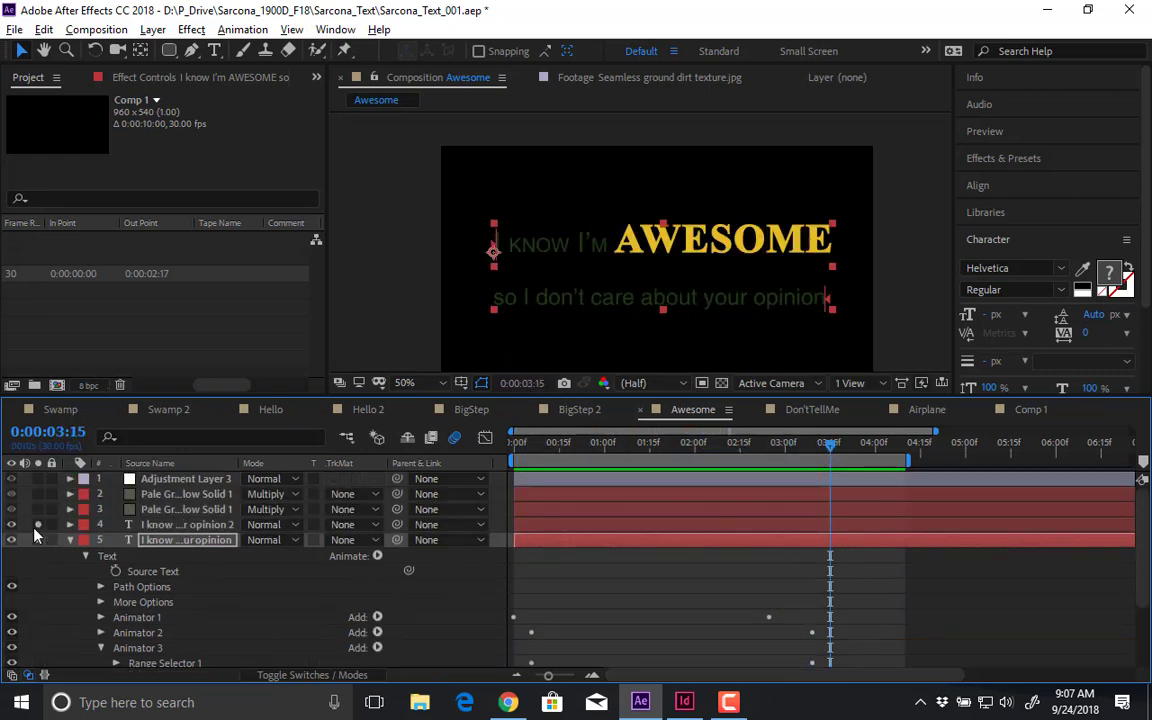
drag(38, 539, 38, 524)
scroll(662, 255, up, 2)
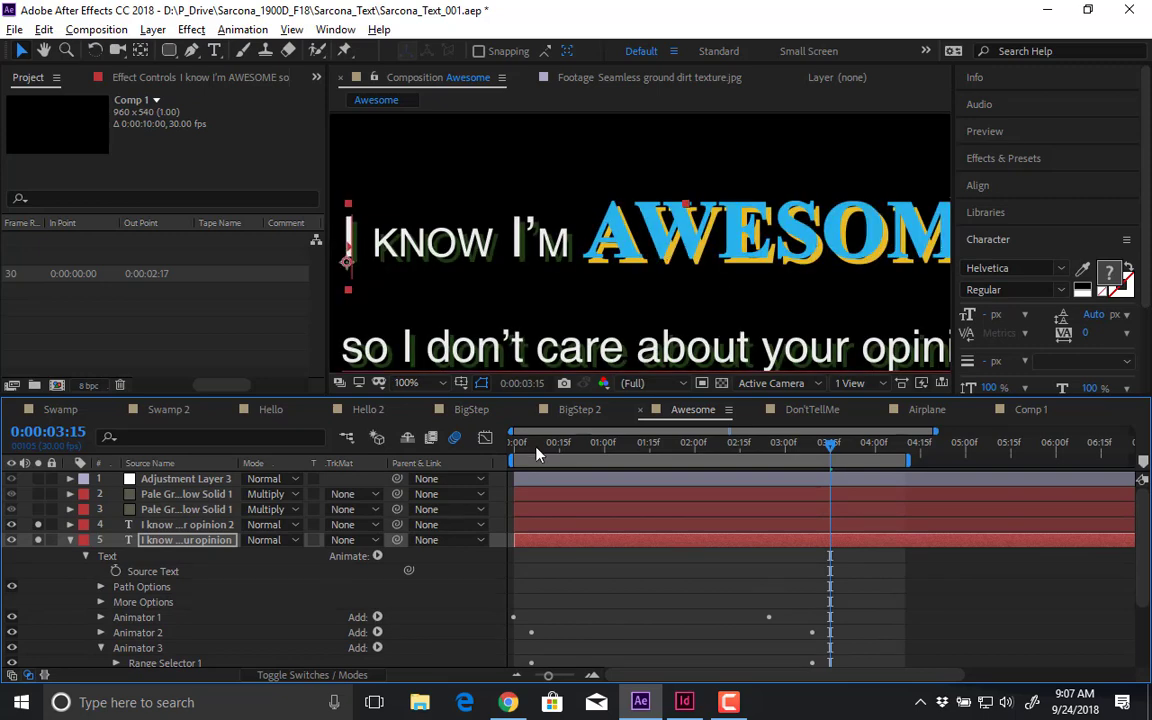
key(Home)
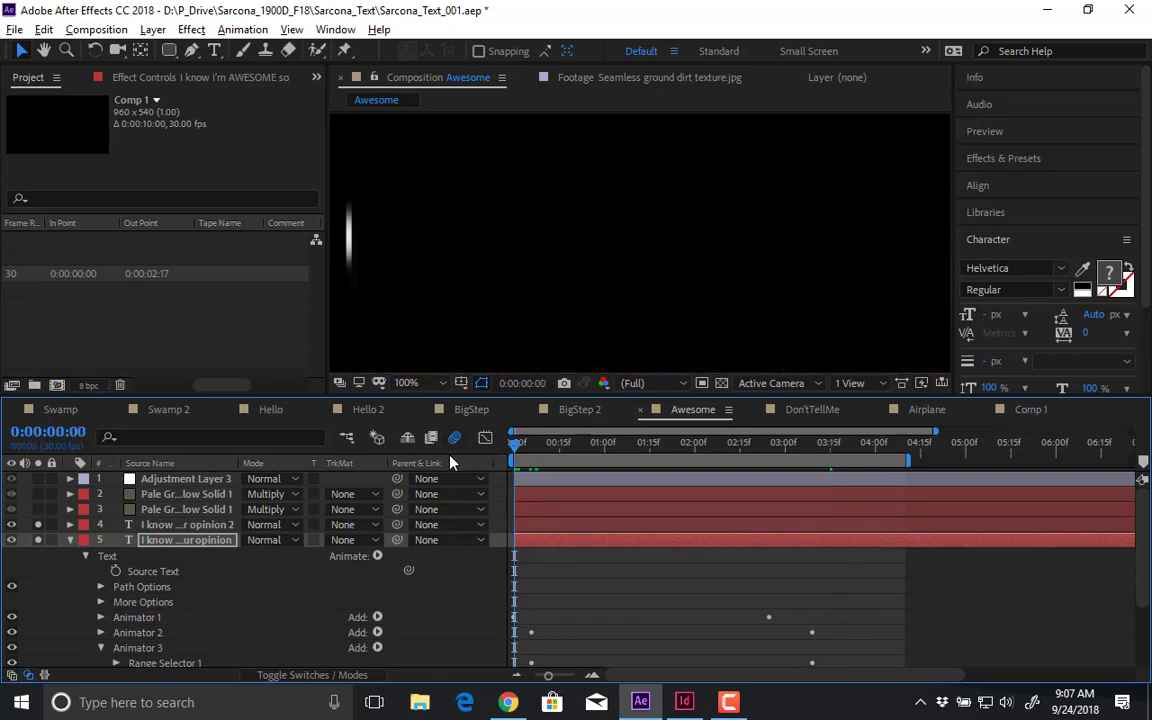
key(space)
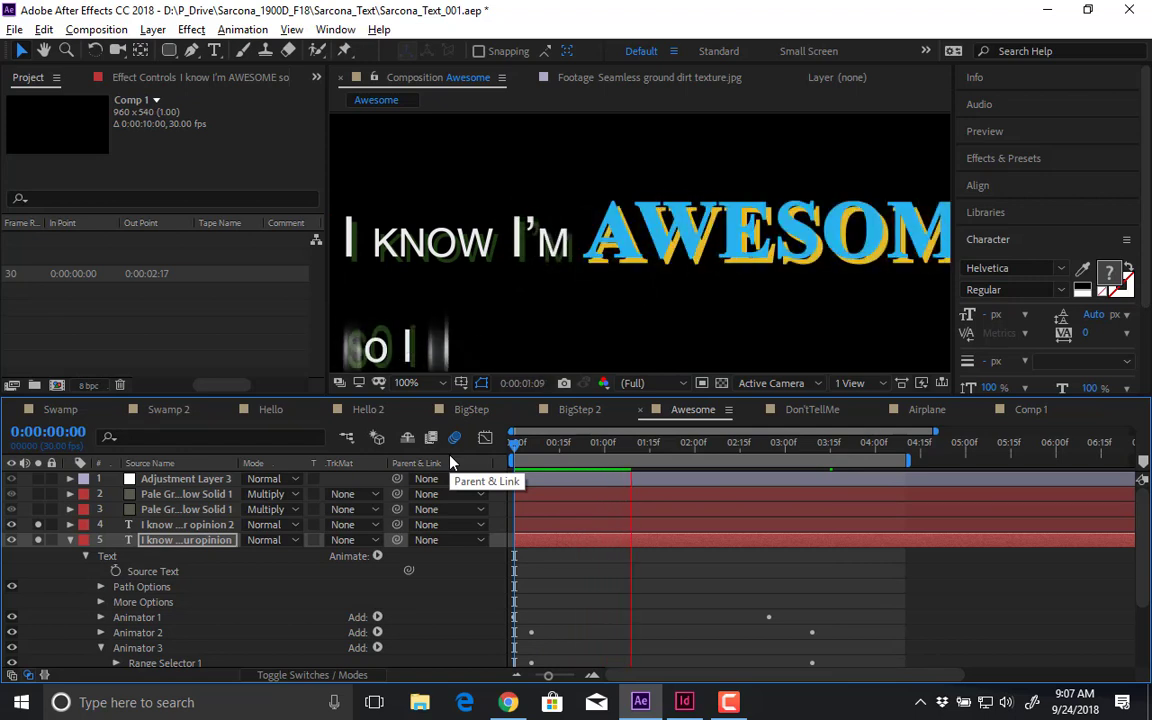
key(space)
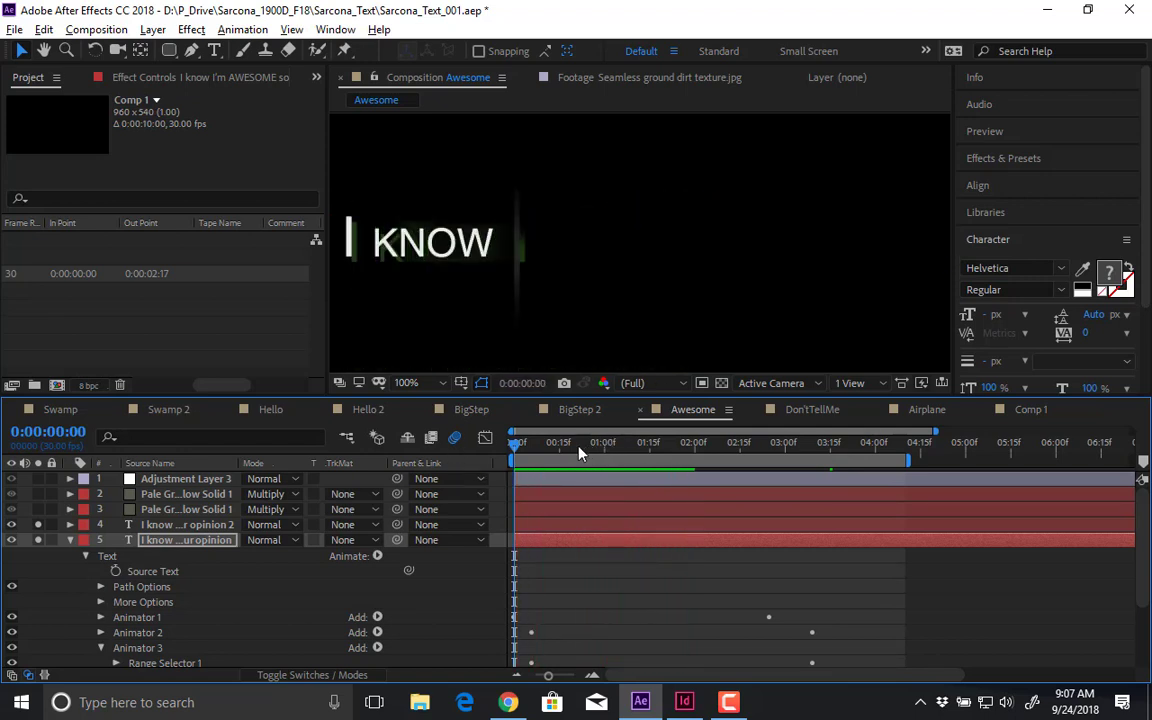
click(518, 446)
key(space)
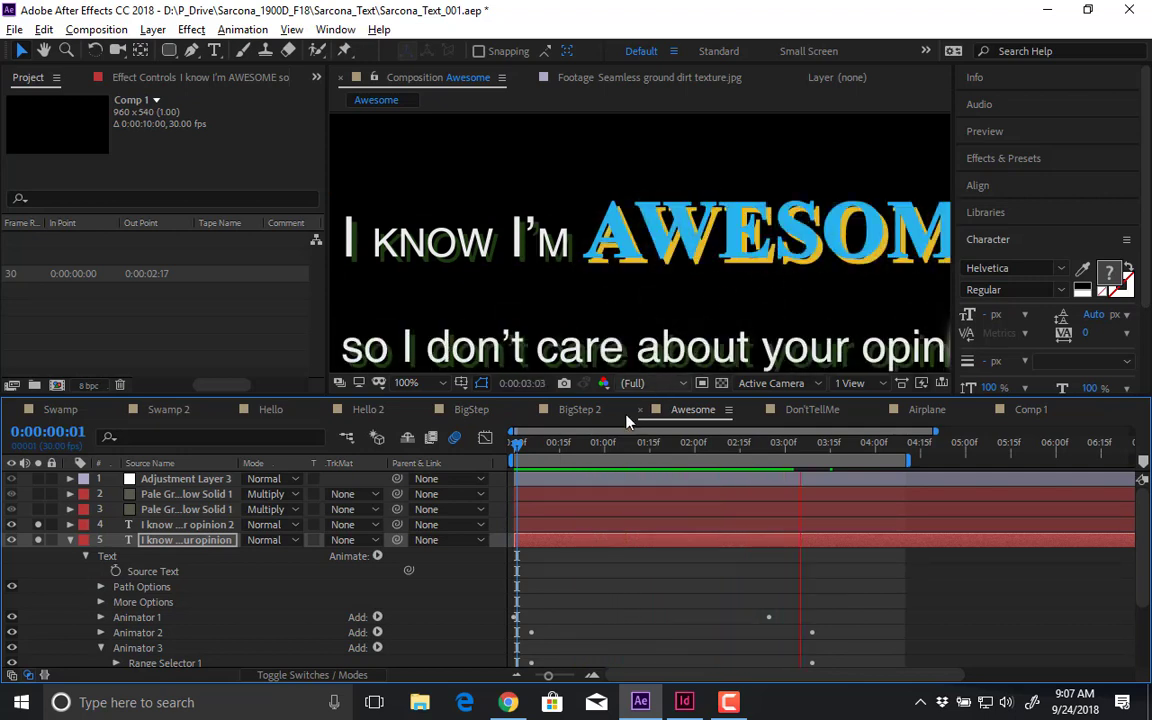
- Expand Animator 3's Range Selector 1 and select its Start and End properties
mouse_move(527, 459)
mouse_down()
mouse_move(548, 459)
mouse_move(528, 459)
mouse_up()
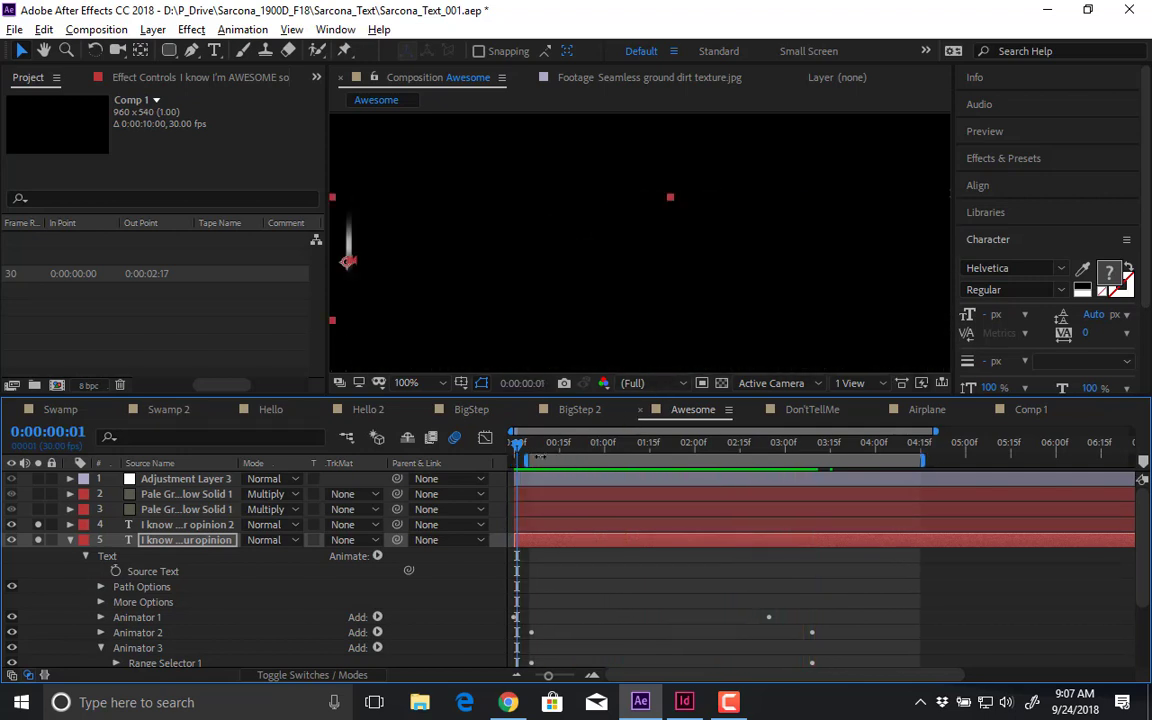
key(space)
scroll(120, 583, down, 3)
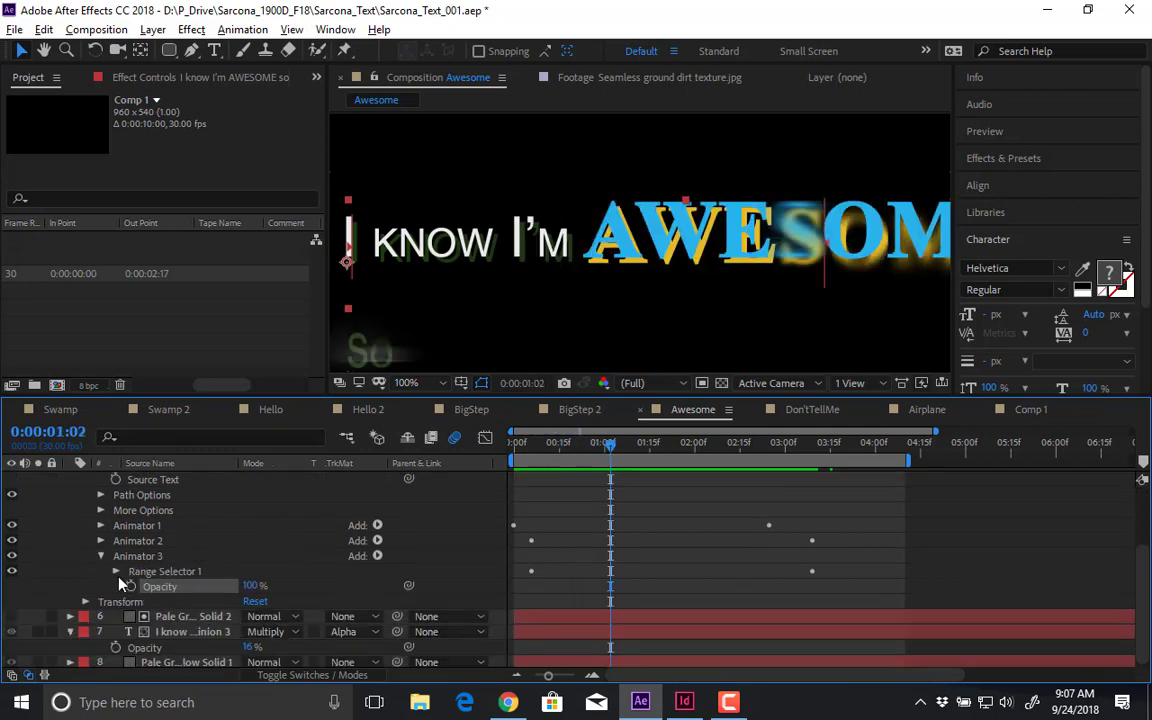
click(137, 557)
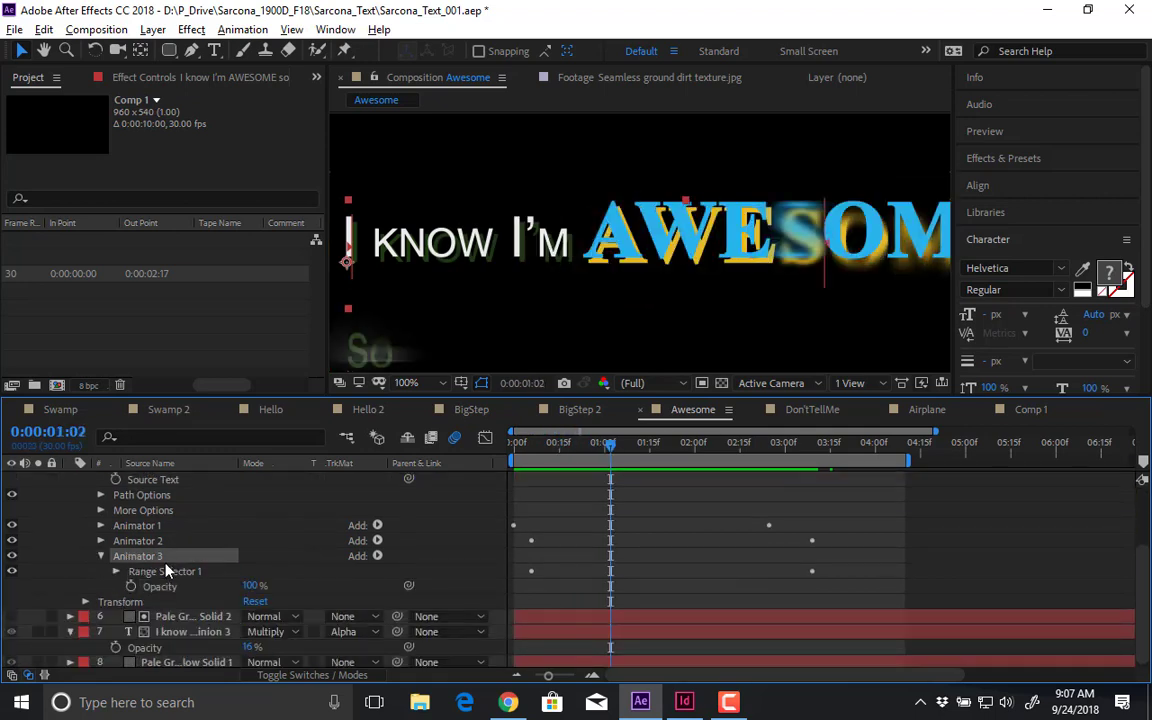
click(166, 572)
click(116, 571)
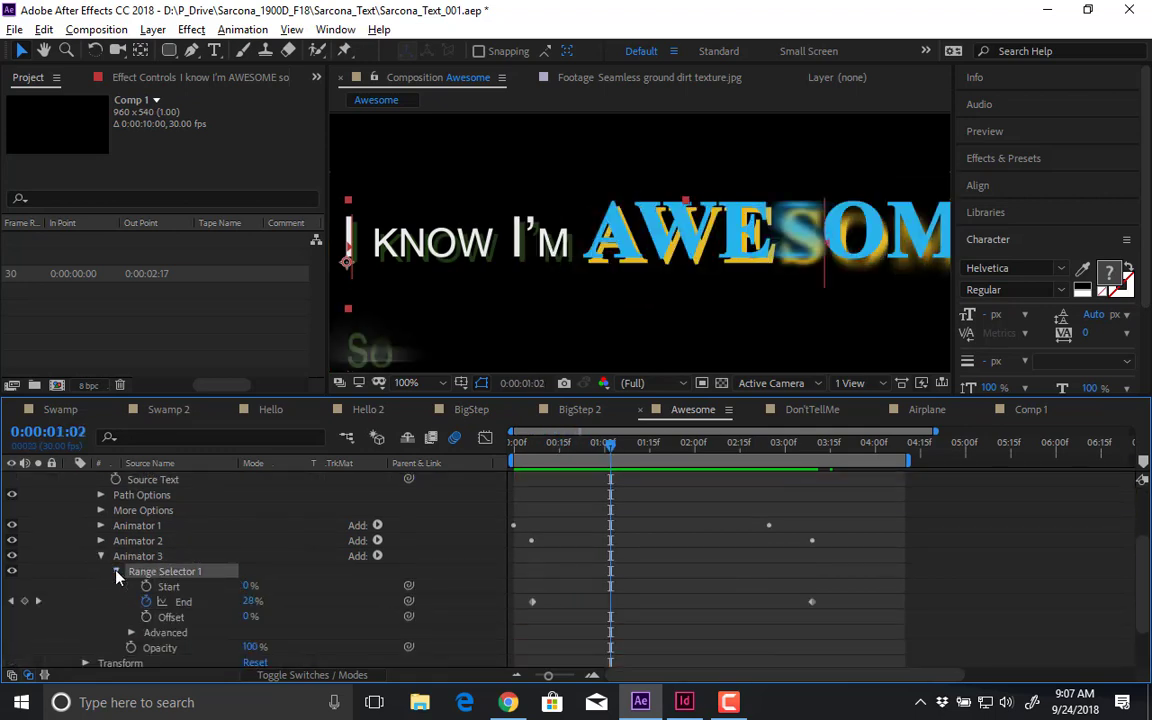
click(180, 590)
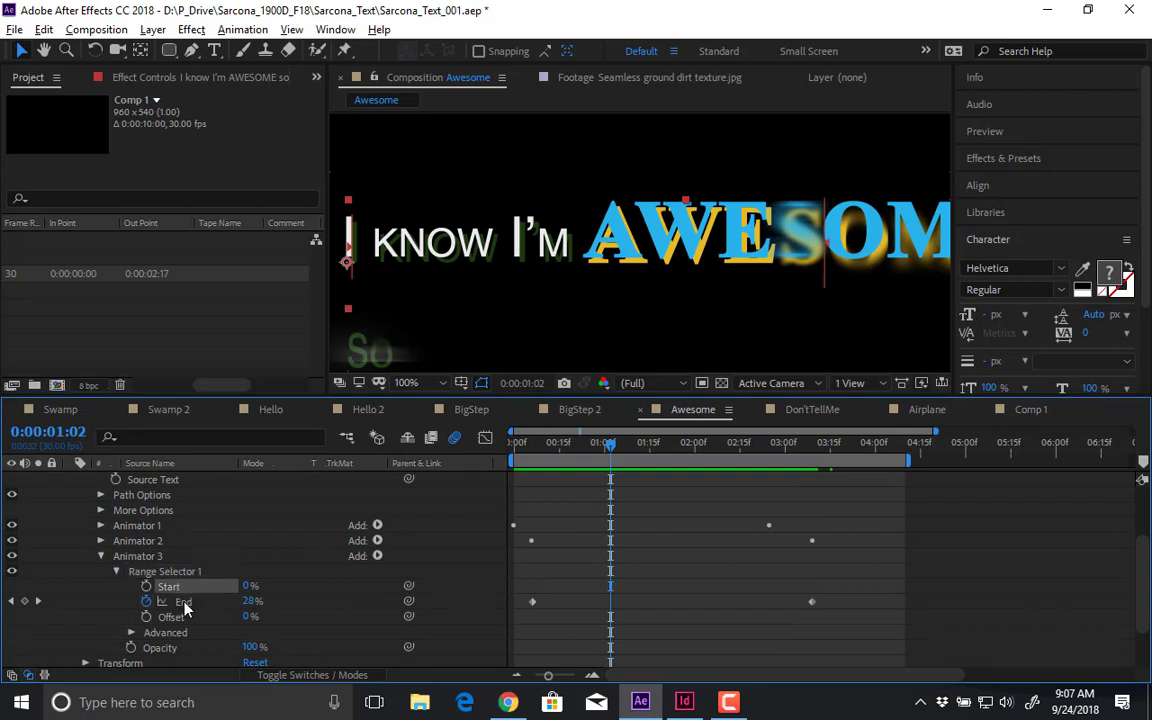
click(184, 604)
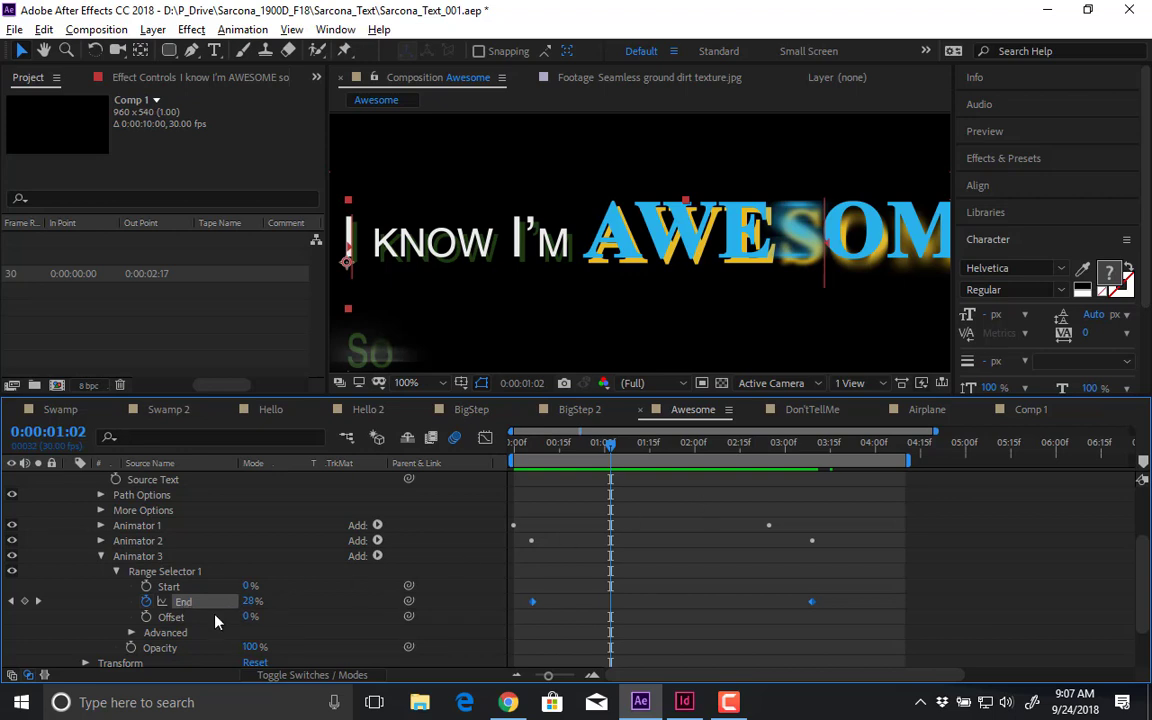
- Set Animator 3's Opacity to 0%, remove End's keyframes, and set End to 100%
scroll(214, 621, down, 1)
click(215, 606)
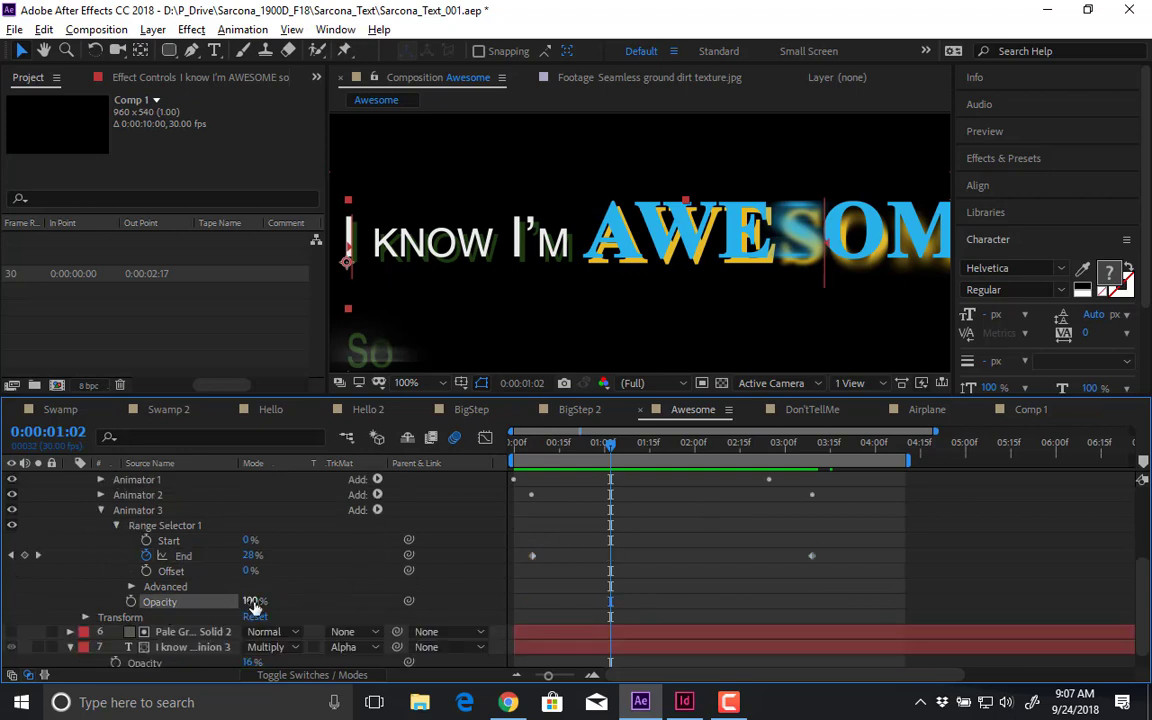
text(0)
key(Return)
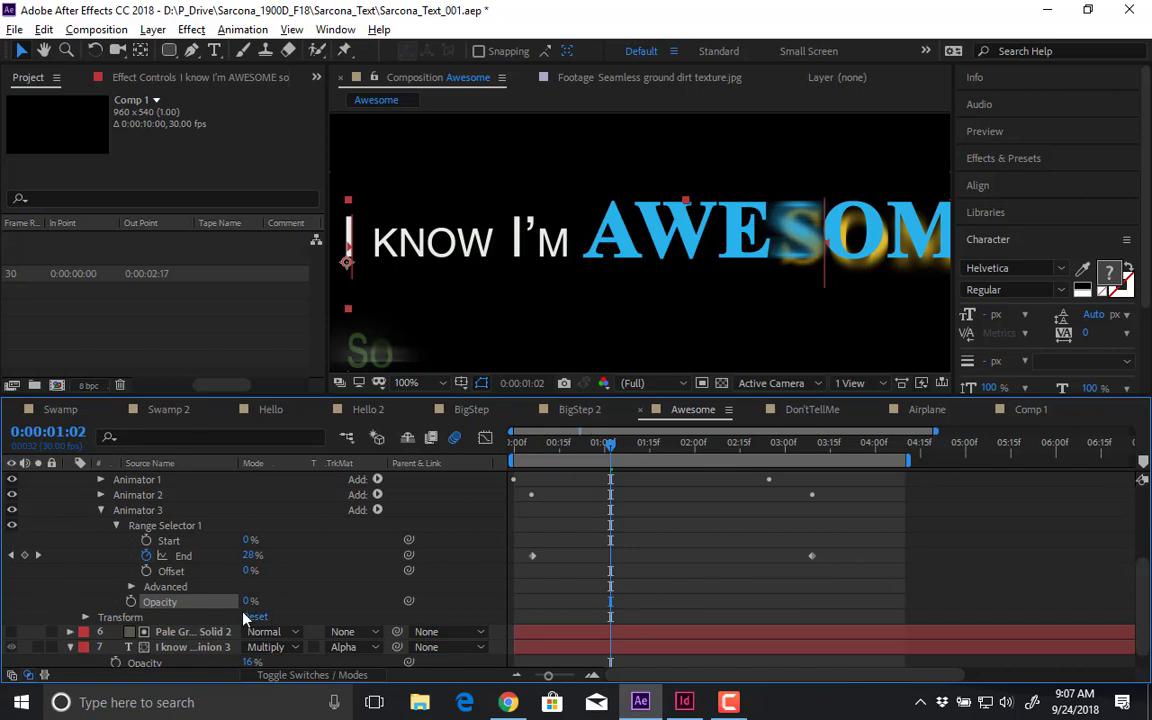
click(147, 556)
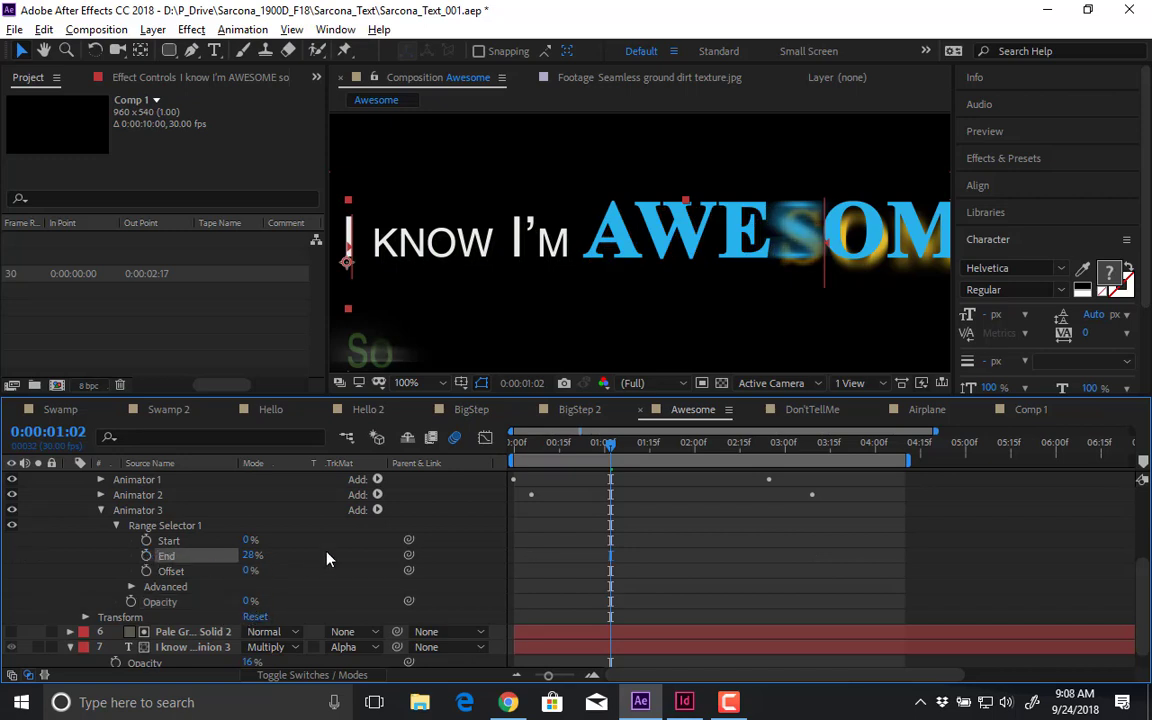
drag(248, 558, 440, 546)
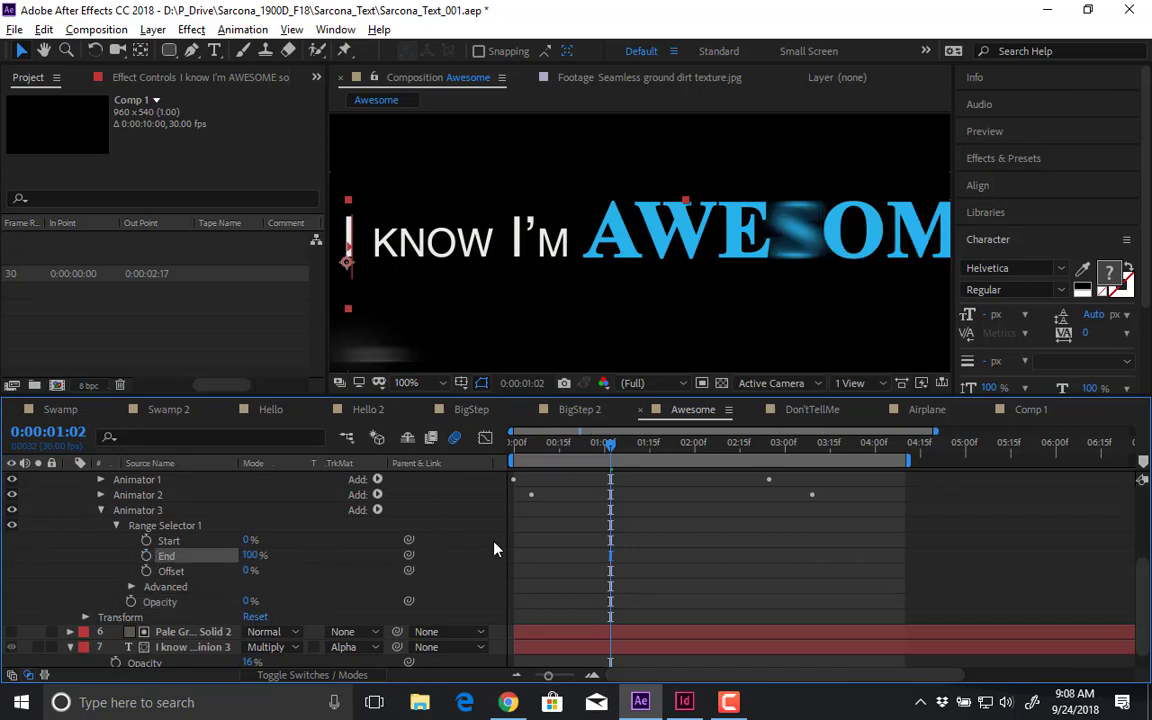
scroll(77, 470, up, 3)
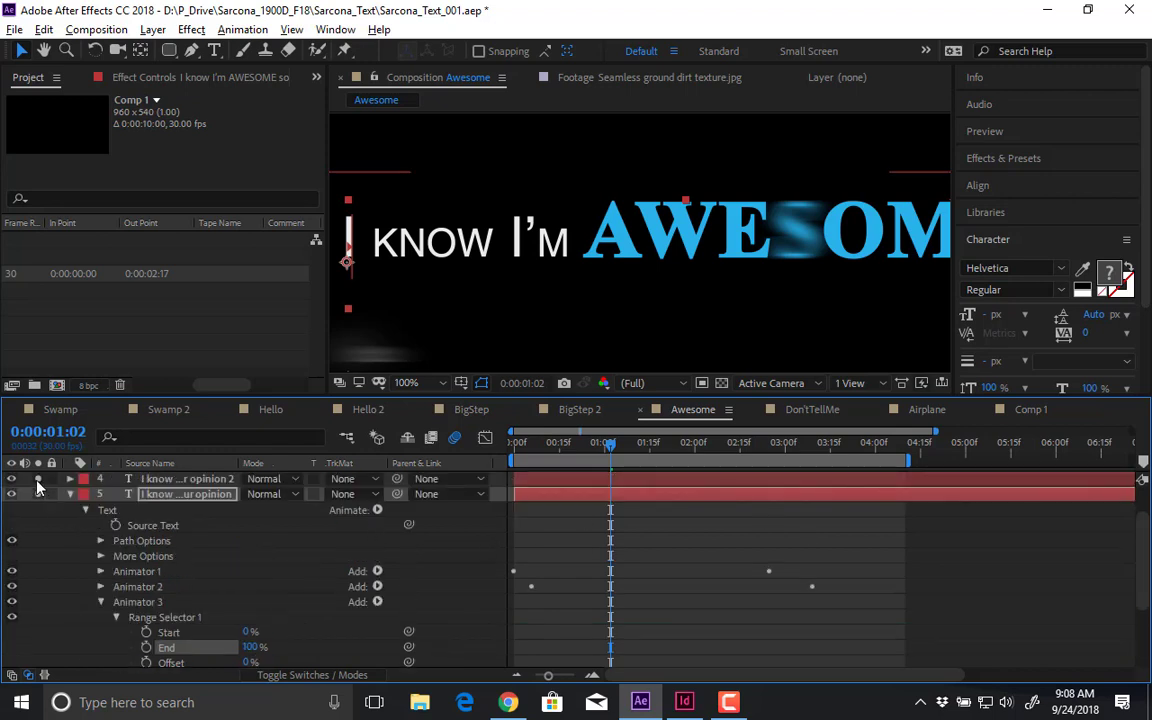
- Solo the main quote layer and drag Animator 3's range Start to 84%
click(38, 494)
drag(592, 443, 779, 446)
key(comma)
scroll(408, 542, down, 2)
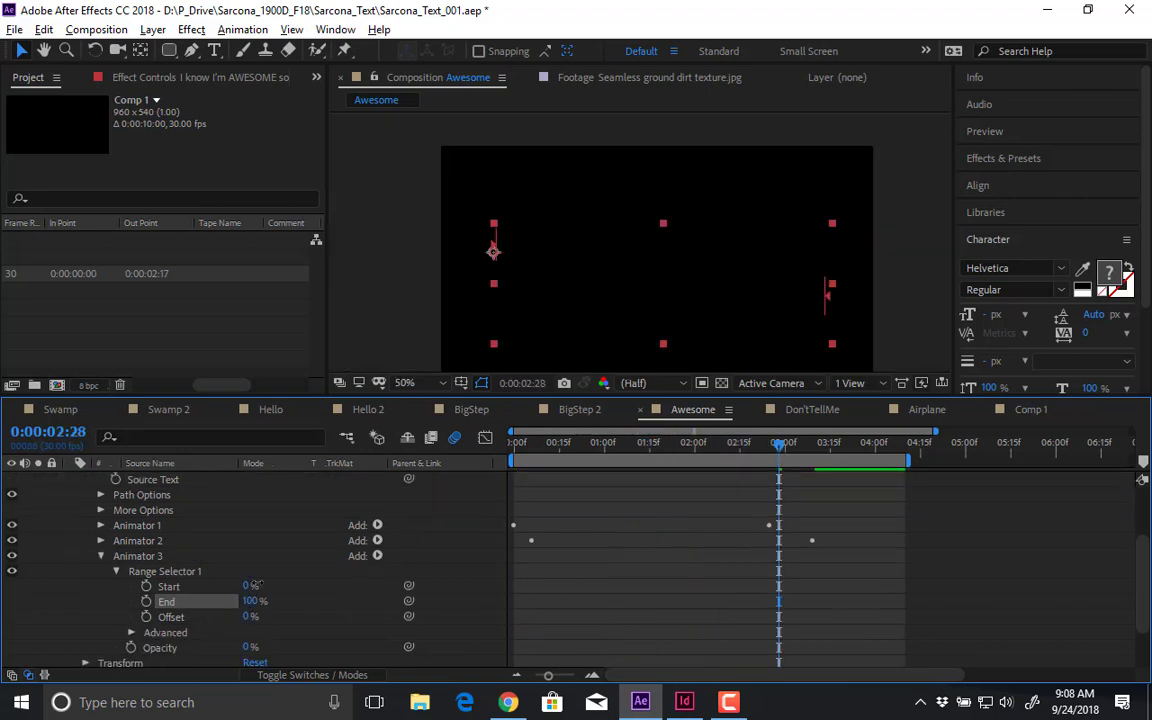
drag(255, 586, 22, 572)
- Keyframe range End from 0% at the start to 100% at 0:00:03:09, then preview
click(162, 601)
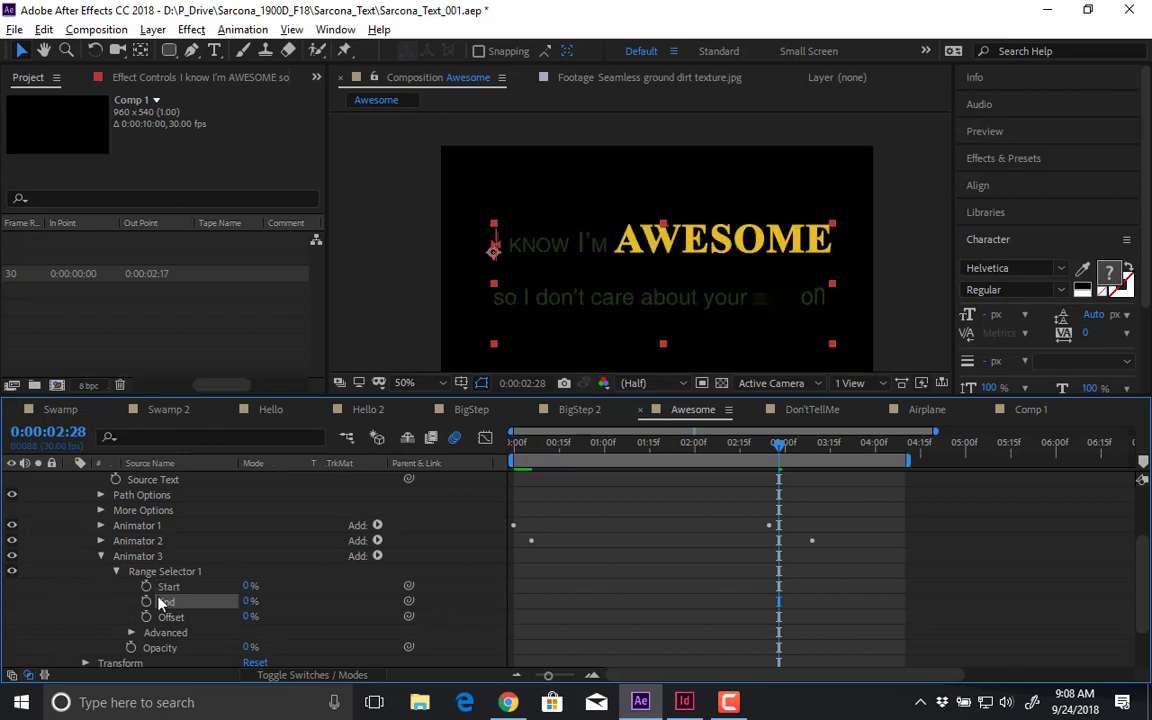
click(147, 601)
drag(783, 446, 812, 447)
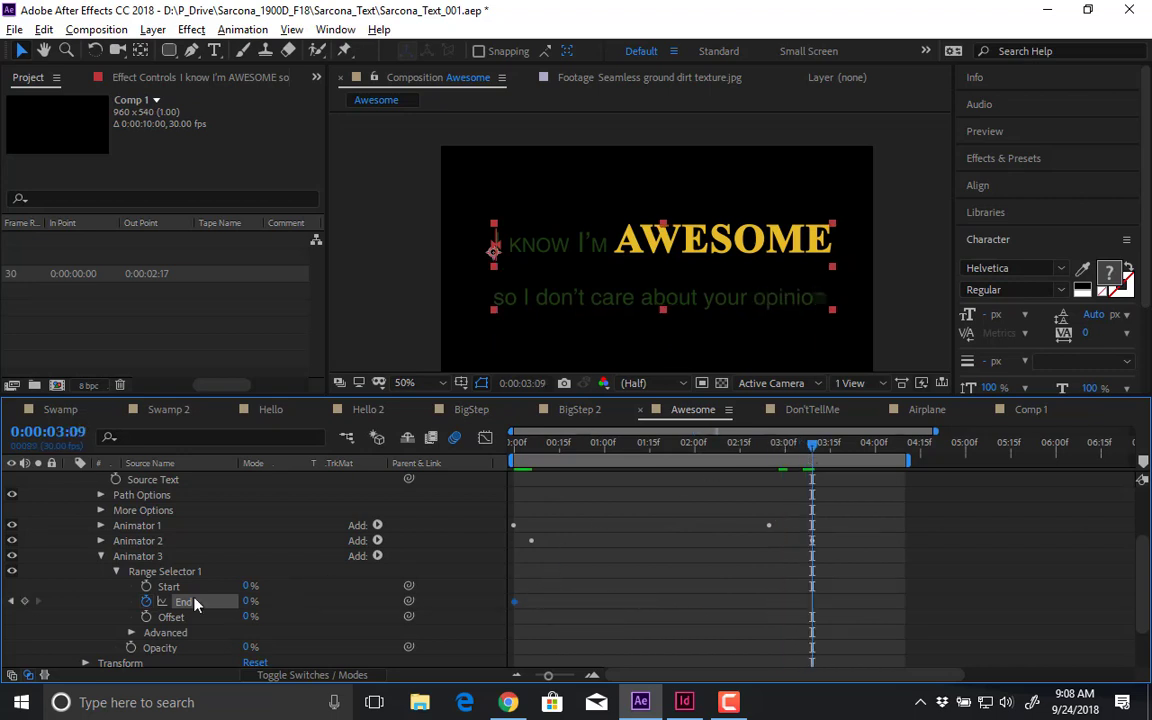
drag(249, 604, 656, 592)
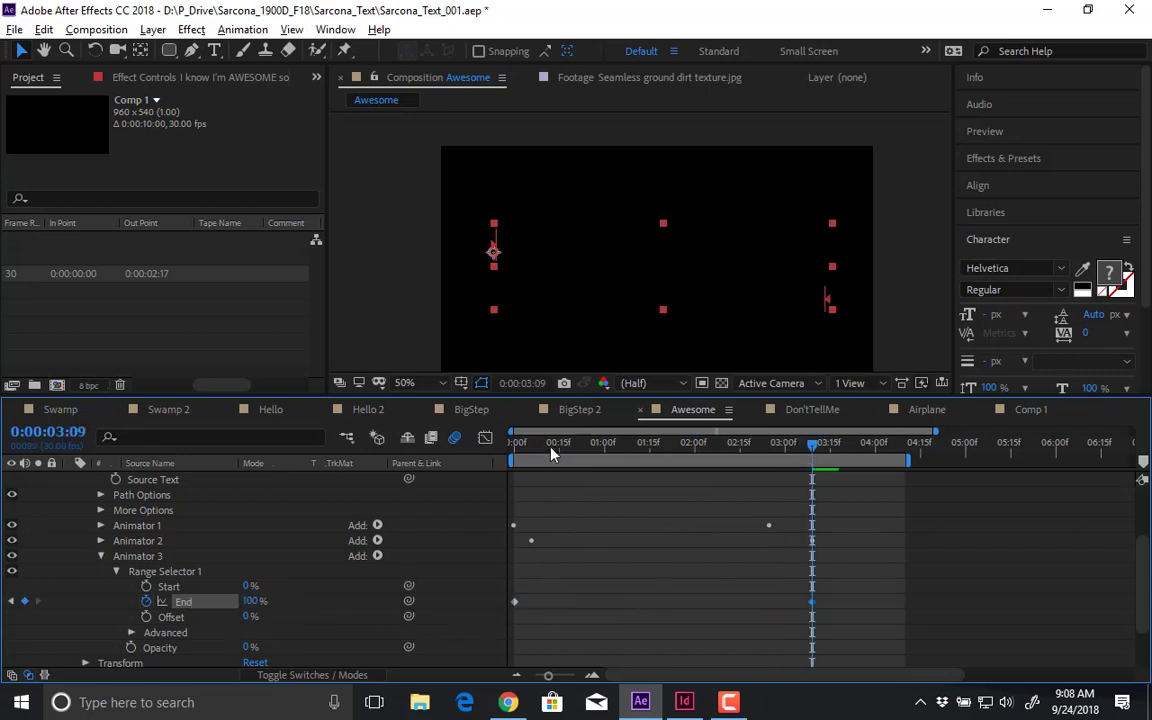
key(Home)
key(space)
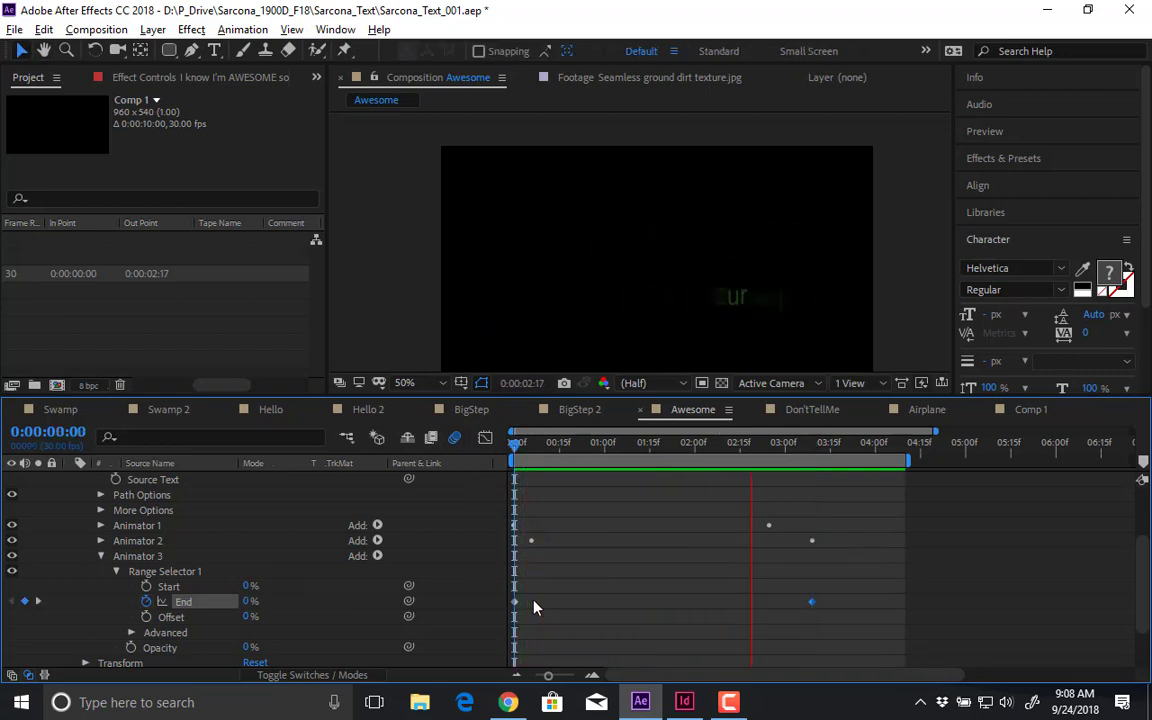
key(space)
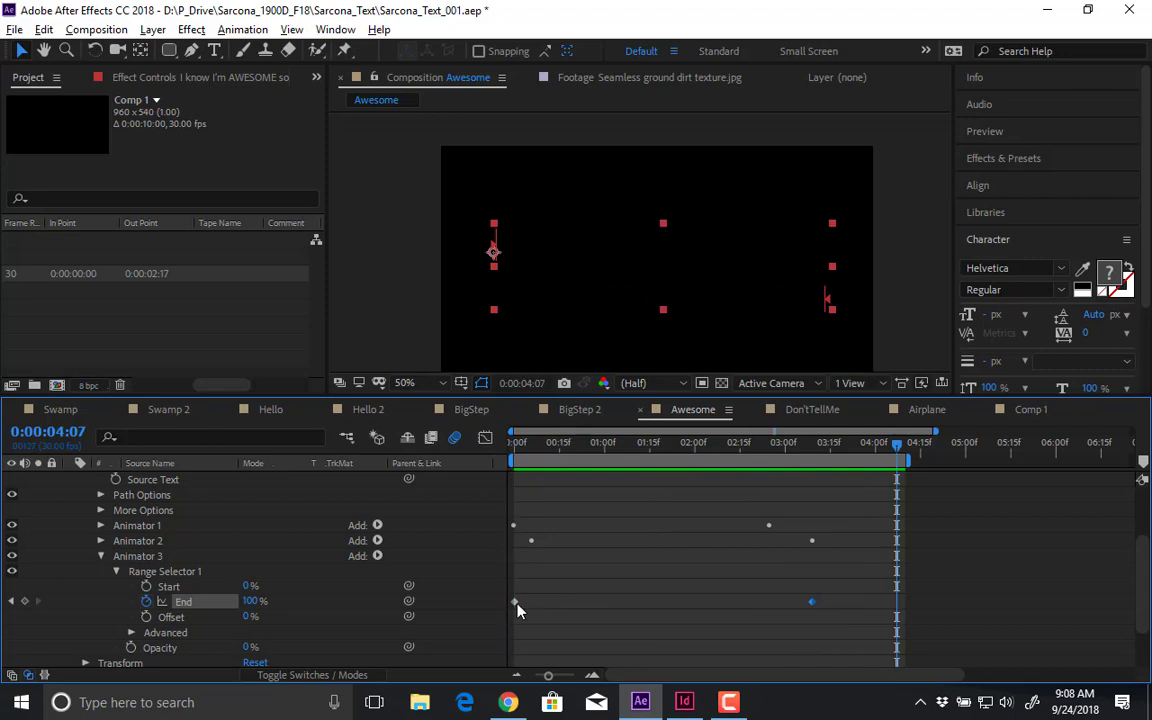
- Move the first End keyframe slightly later and the last slightly earlier, then preview again
drag(515, 603, 542, 603)
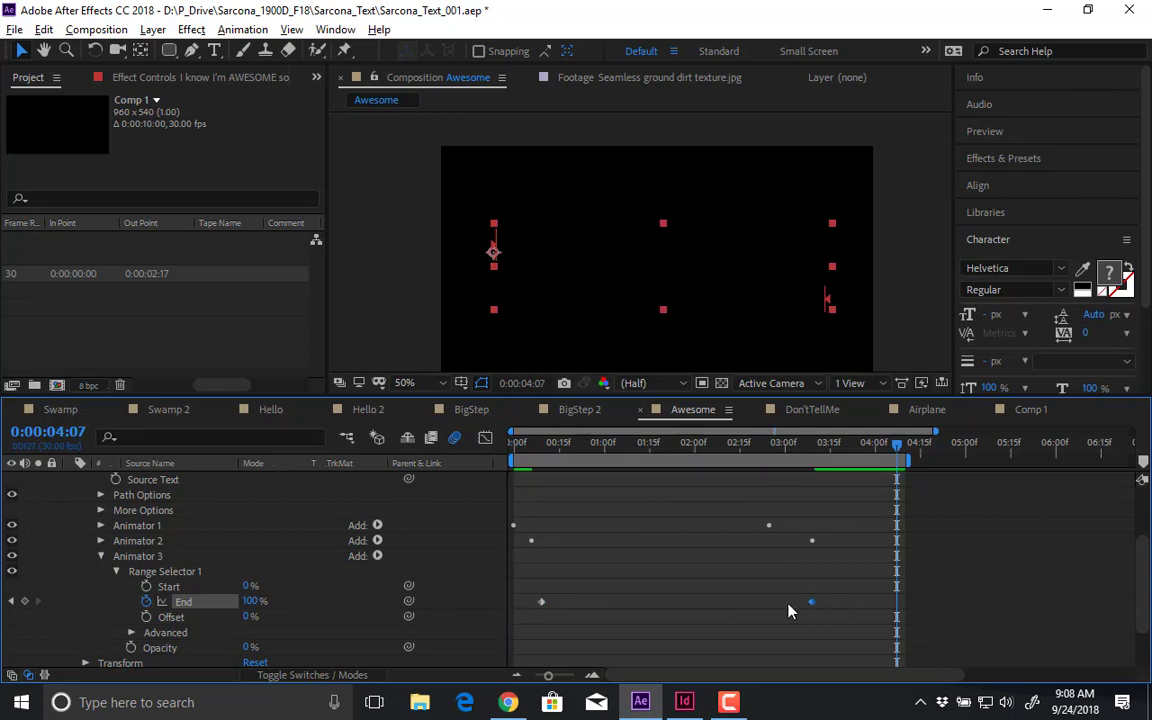
drag(811, 602, 782, 602)
key(space)
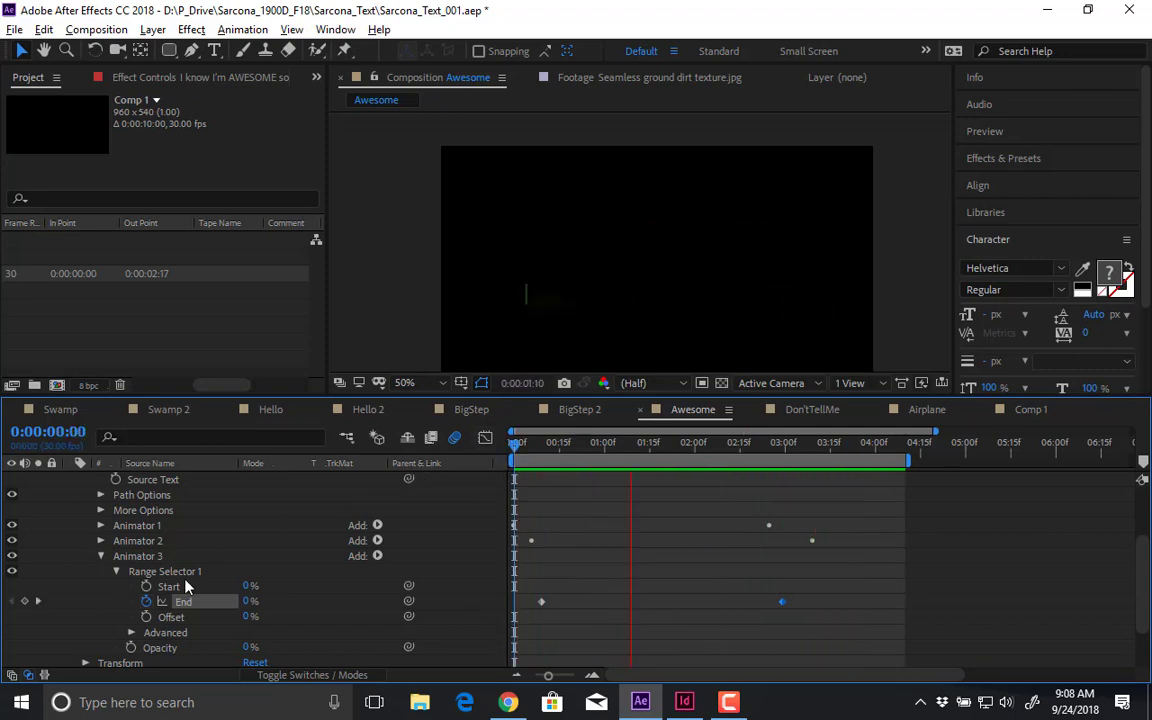
key(space)
scroll(150, 582, up, 2)
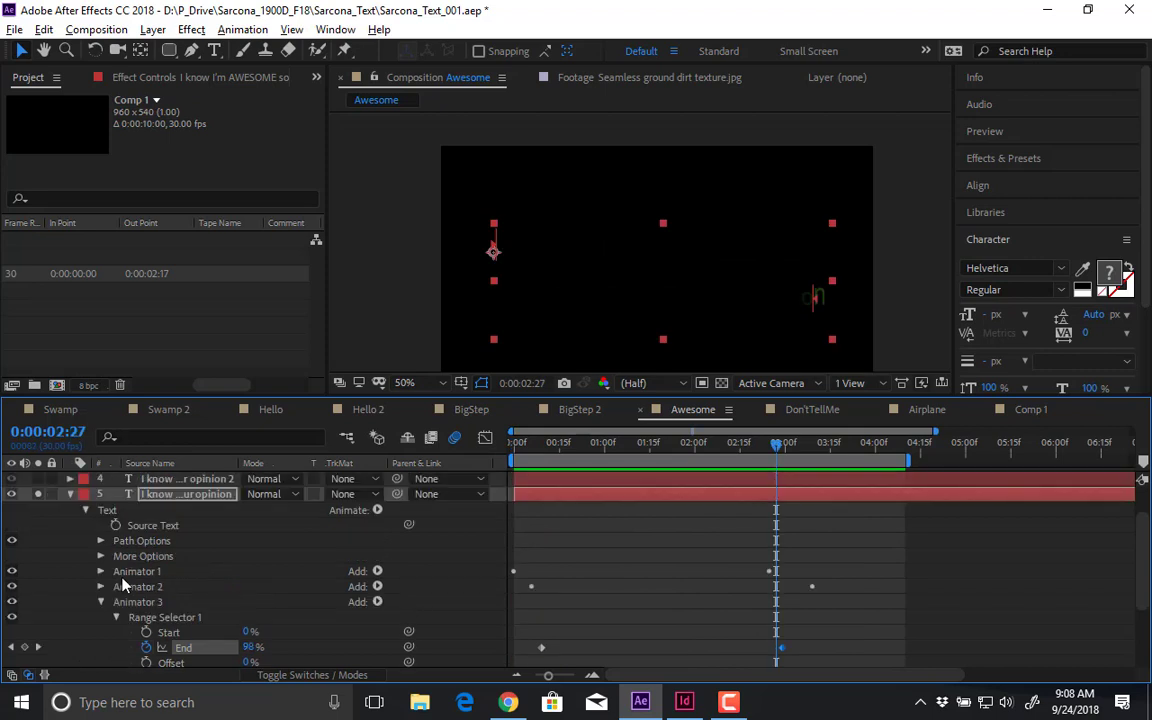
- Collapse and unsolo layer 5, then preview the full composition over the background
click(70, 541)
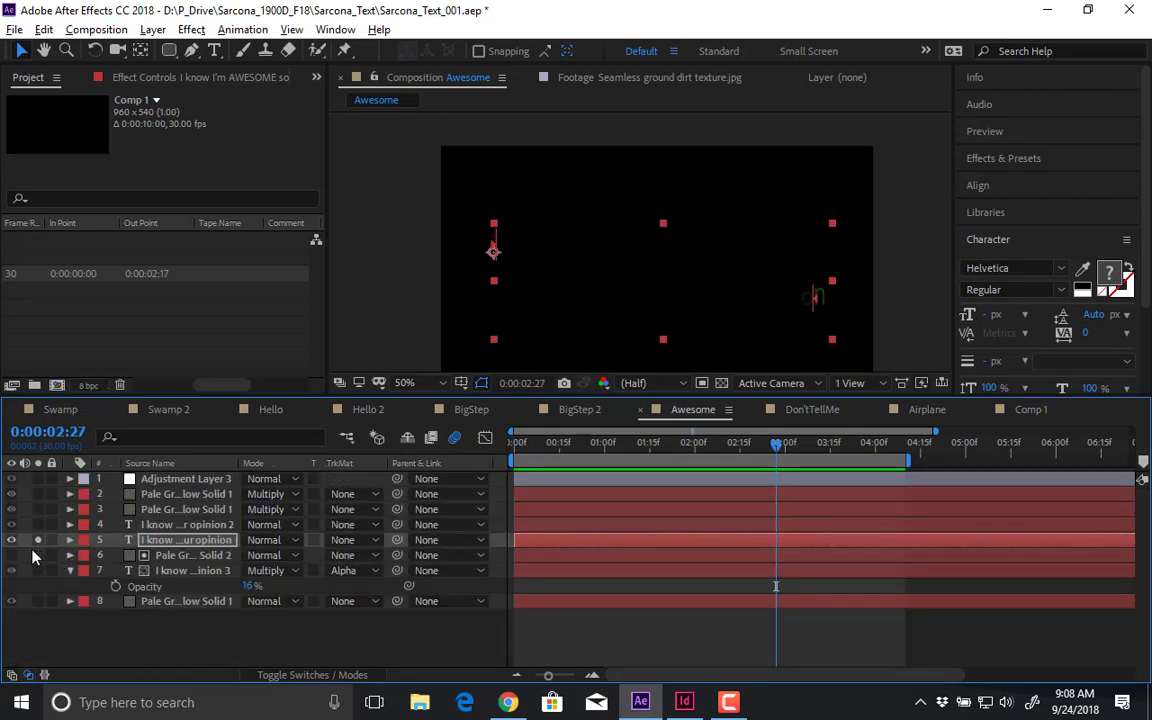
click(38, 540)
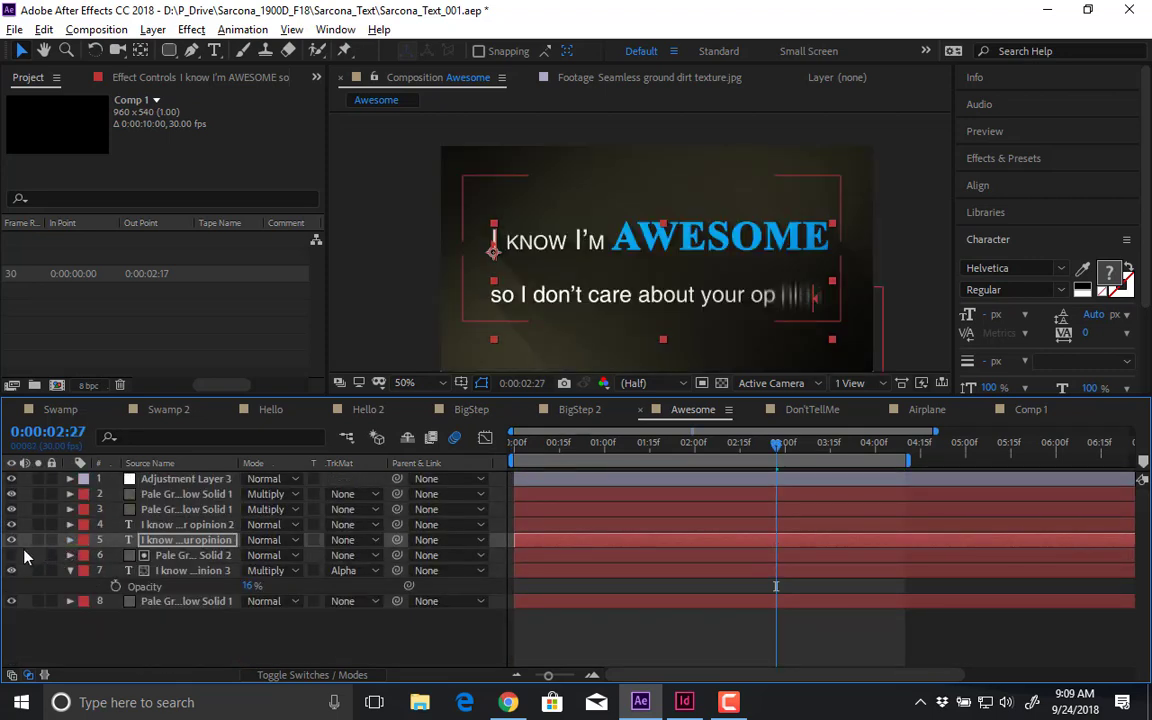
click(195, 555)
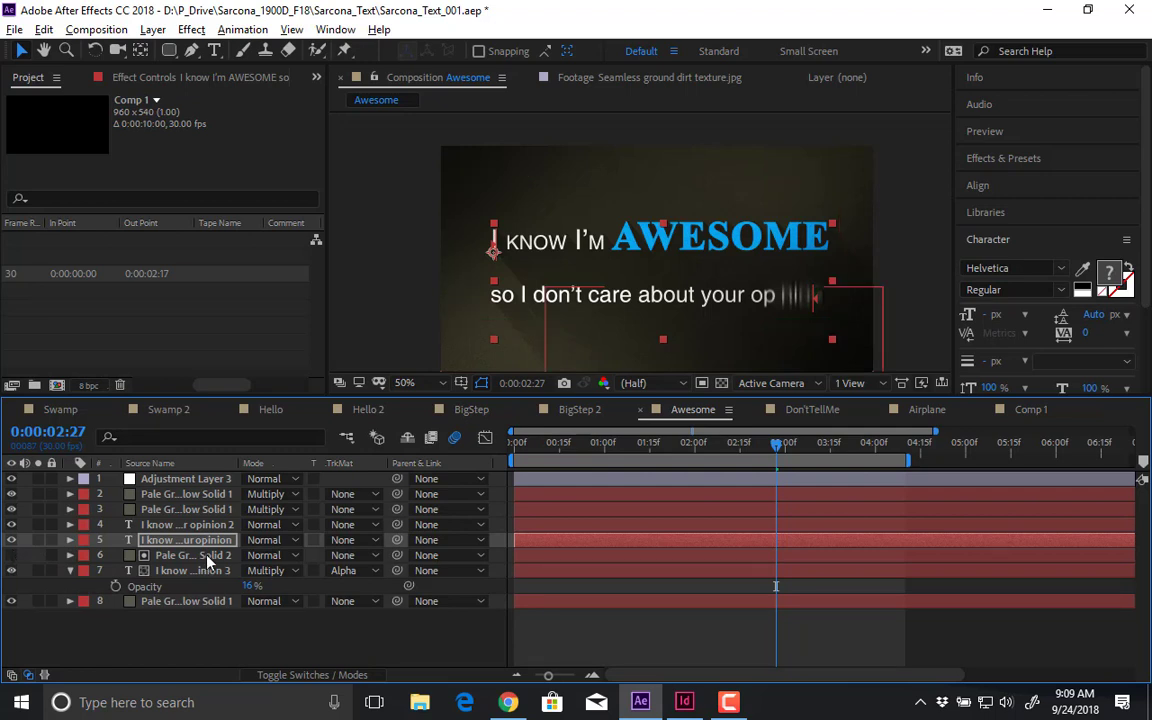
click(560, 638)
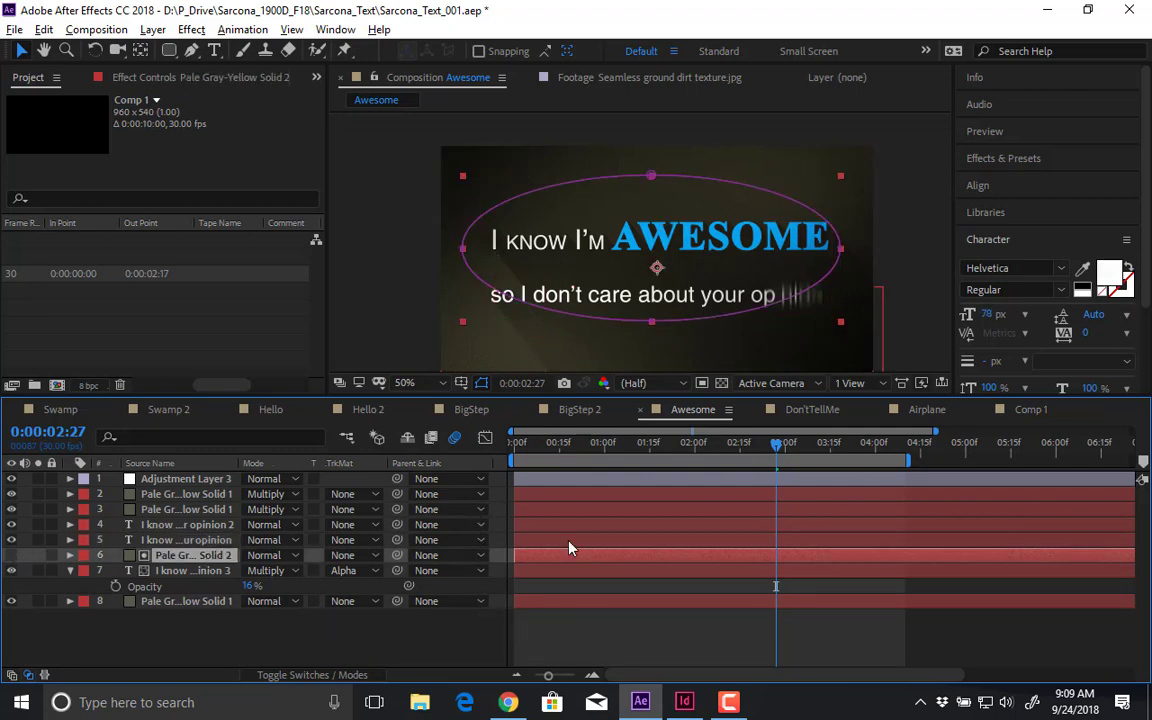
drag(565, 449, 437, 457)
key(space)
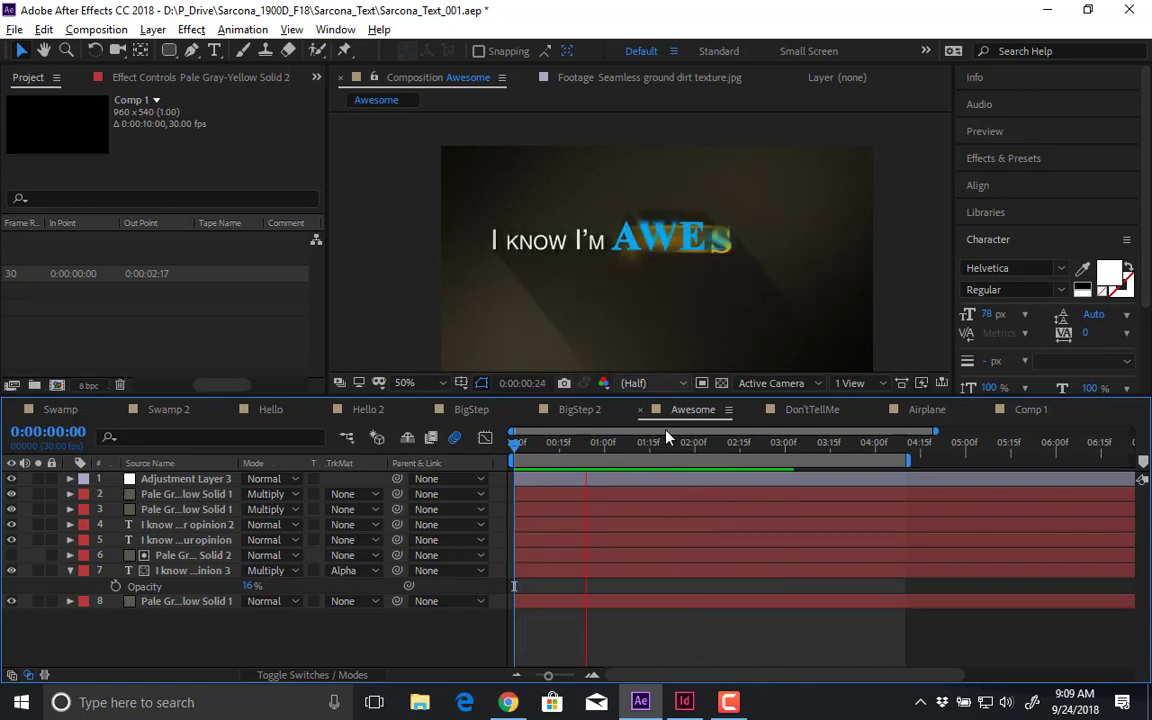
key(space)
drag(700, 446, 715, 452)
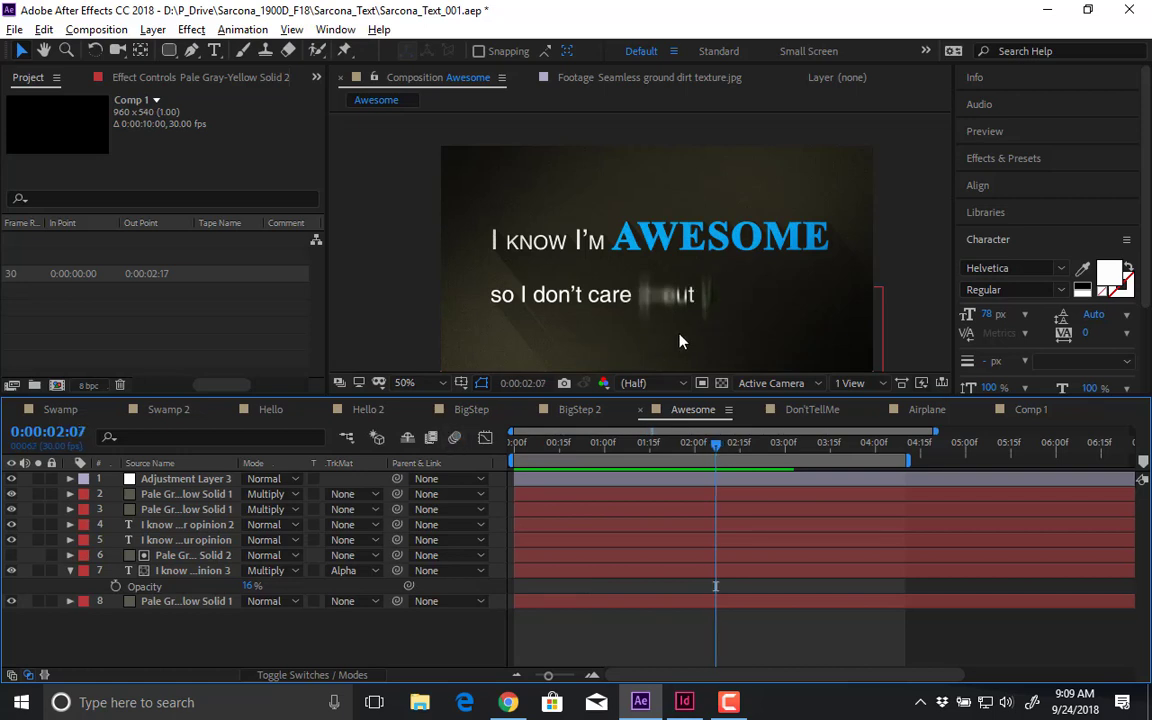
- Solo text layers 4 and 5 and compare the animation with motion blur on and off
scroll(677, 338, up, 1)
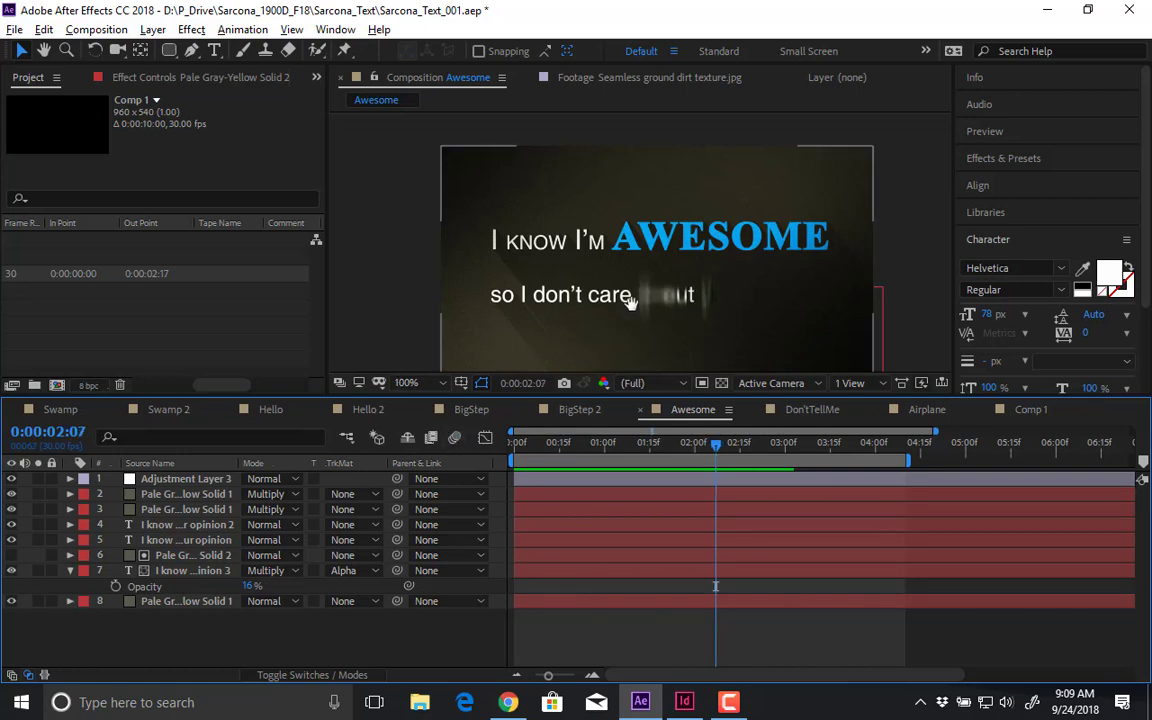
scroll(640, 221, up, 2)
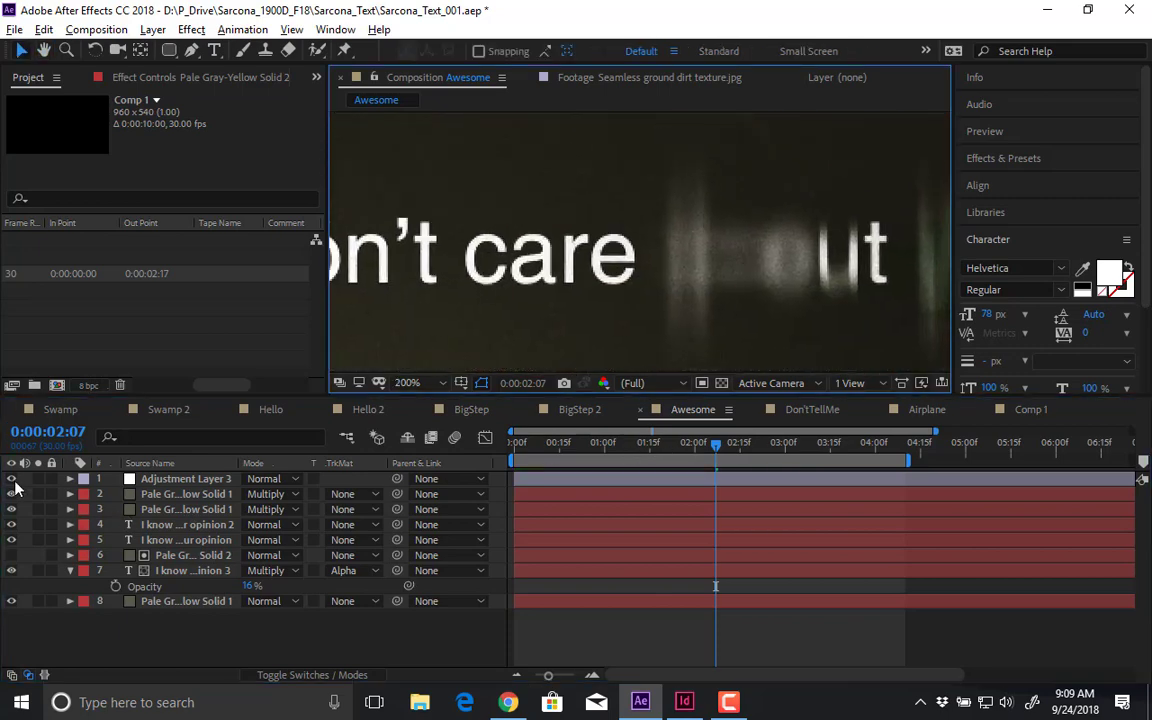
drag(37, 524, 37, 540)
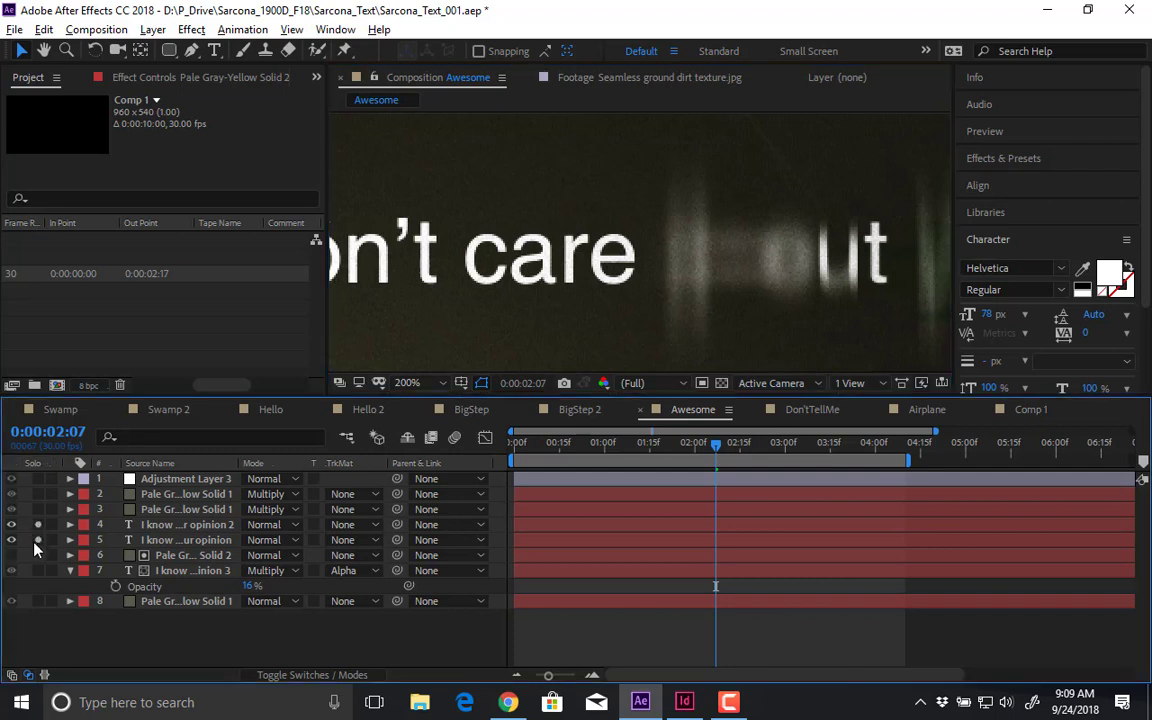
click(456, 439)
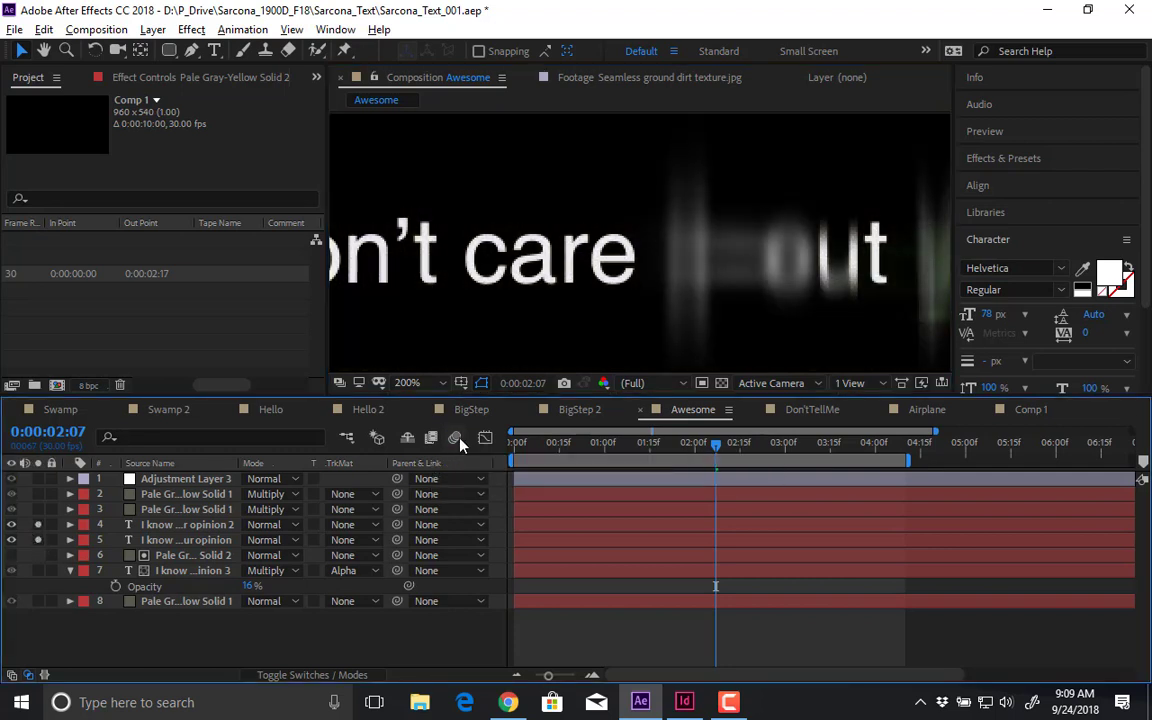
click(455, 439)
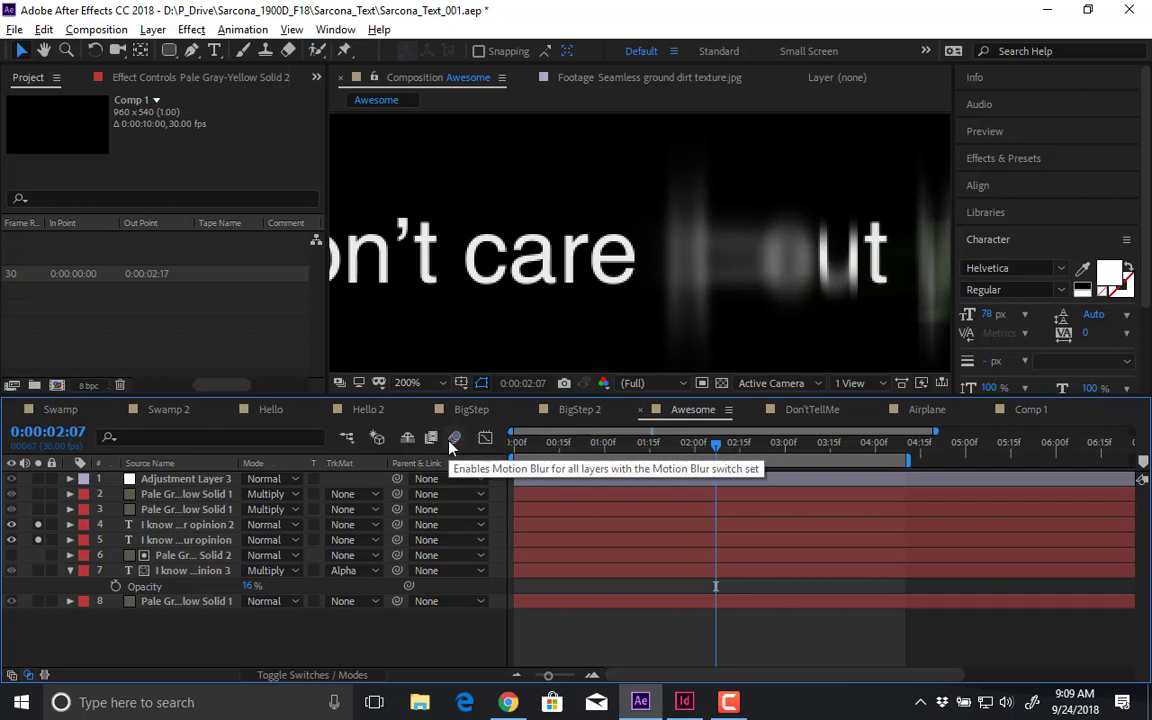
click(455, 439)
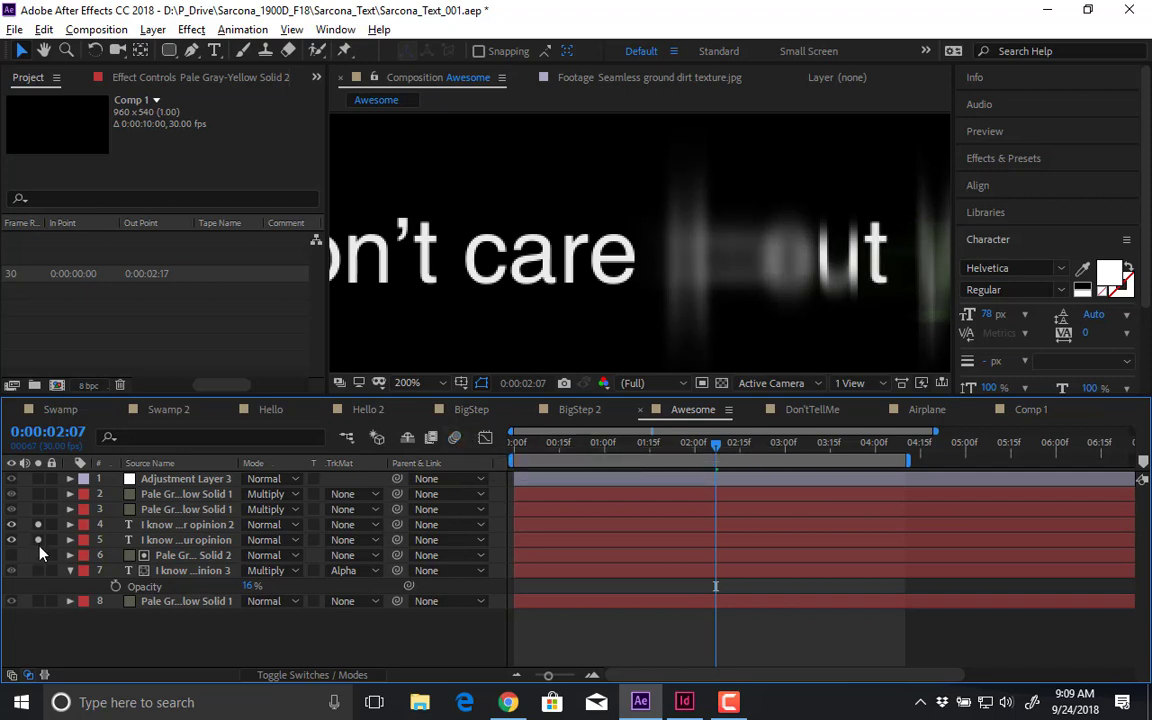
- Unsolo to check the background, then solo only text layers 4 and 5 again
click(38, 526)
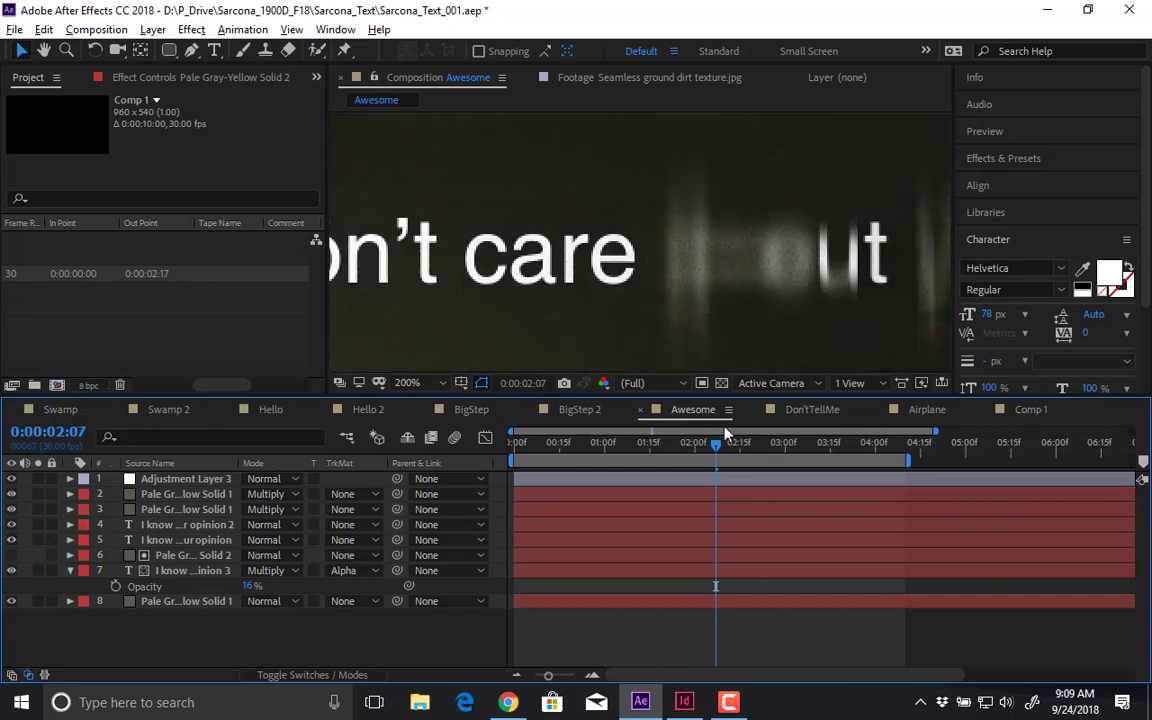
scroll(686, 287, down, 3)
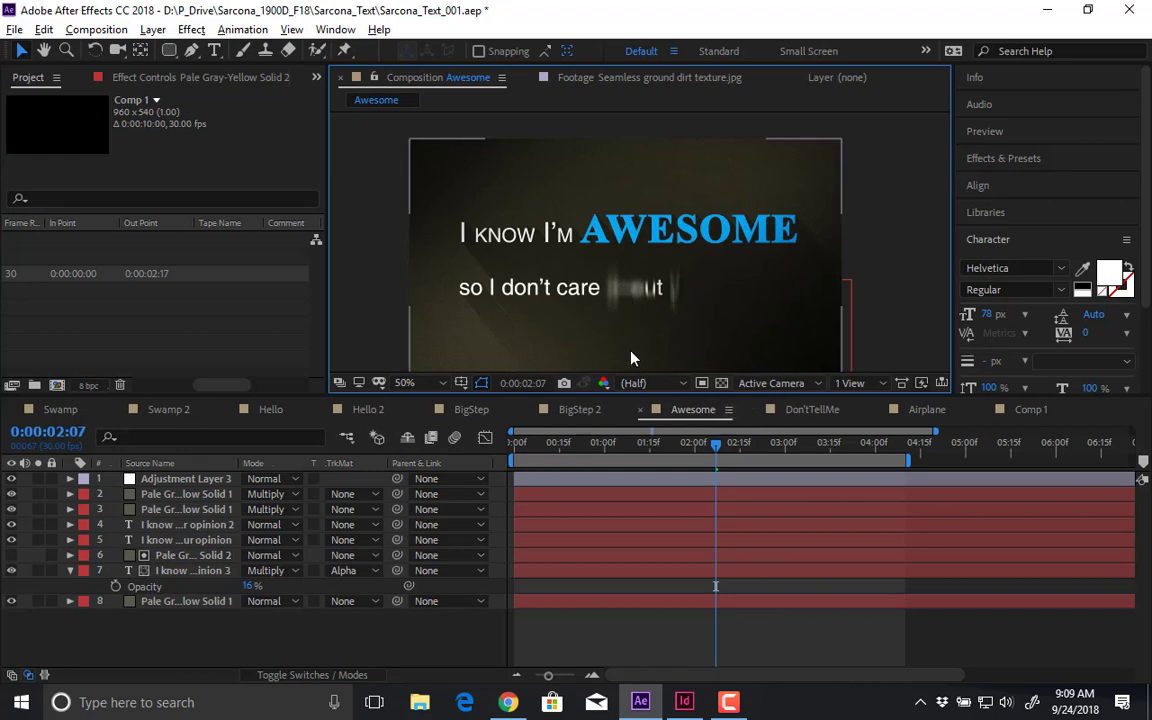
click(197, 572)
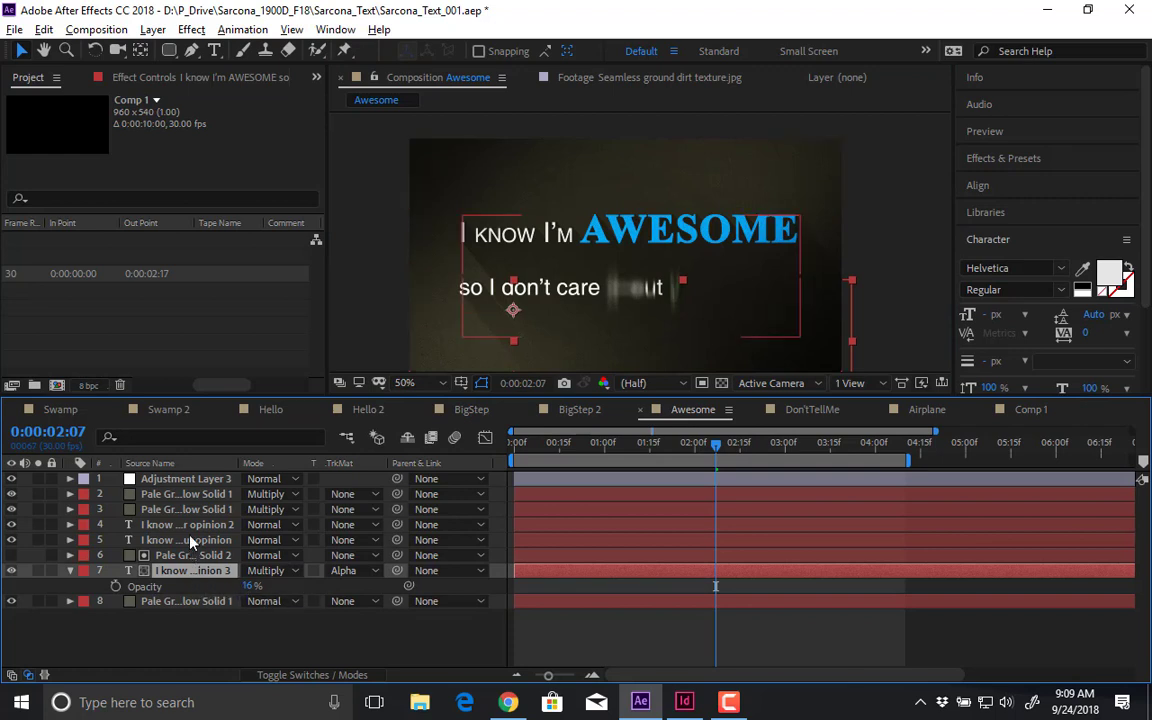
click(38, 524)
click(38, 540)
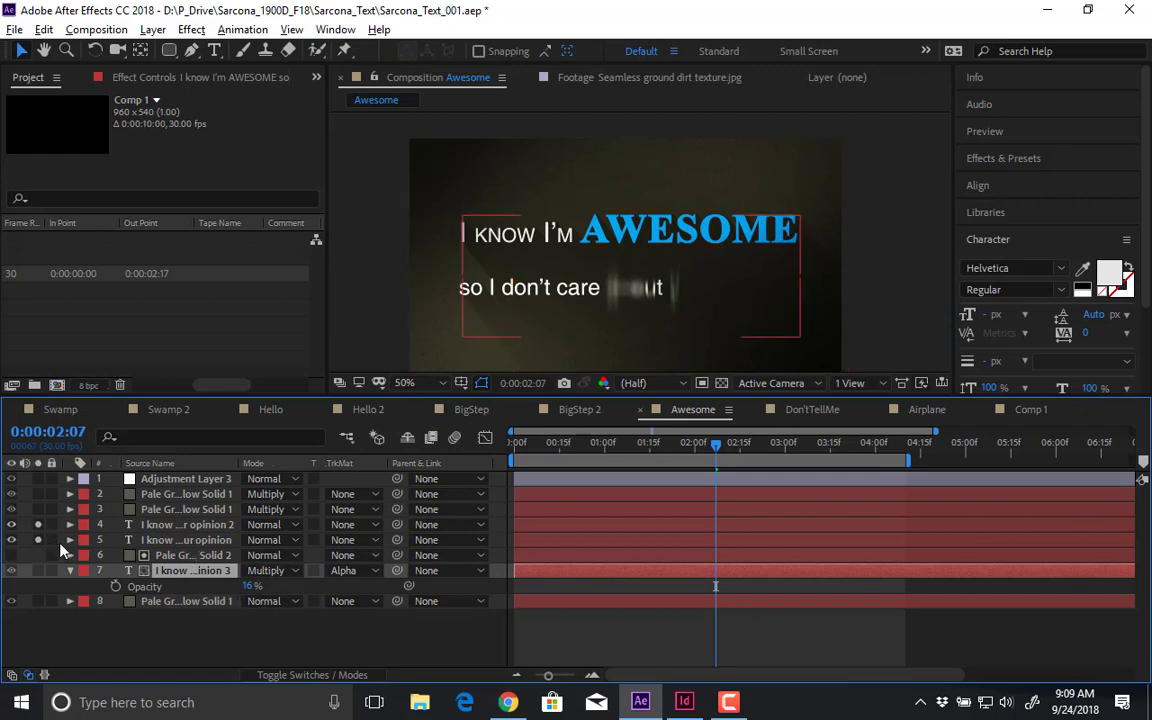
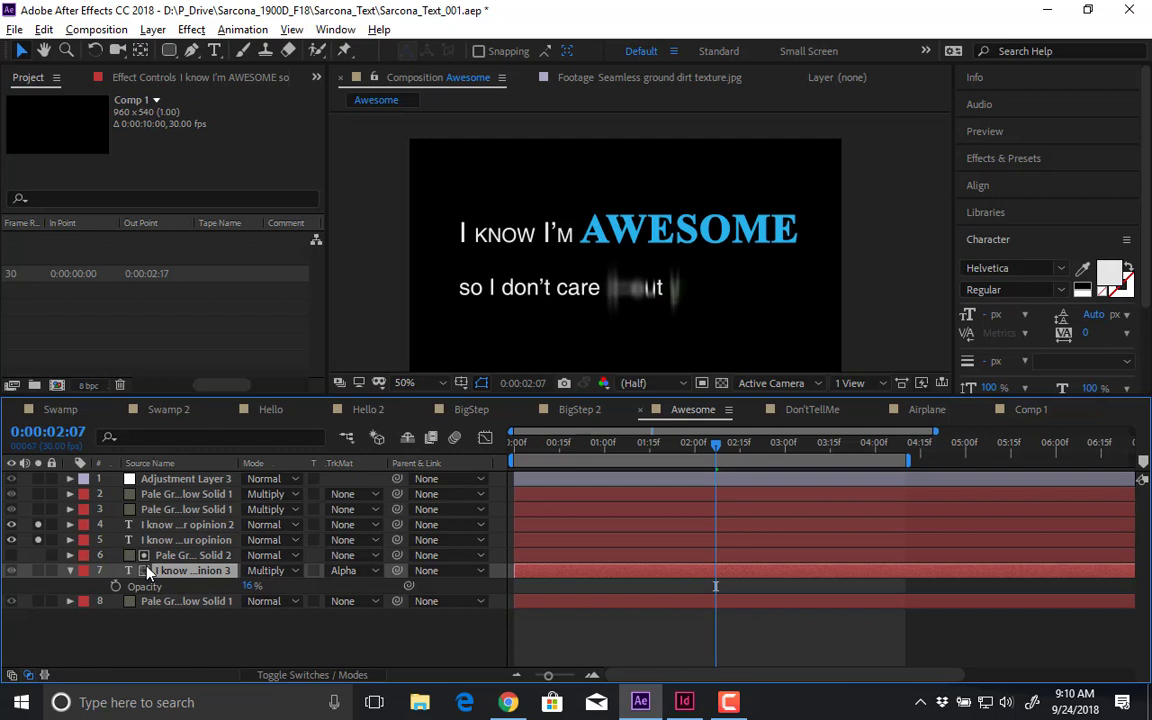
- Solo the grey solids, text layer 5 and Adjustment Layer 3 alongside the text
click(38, 601)
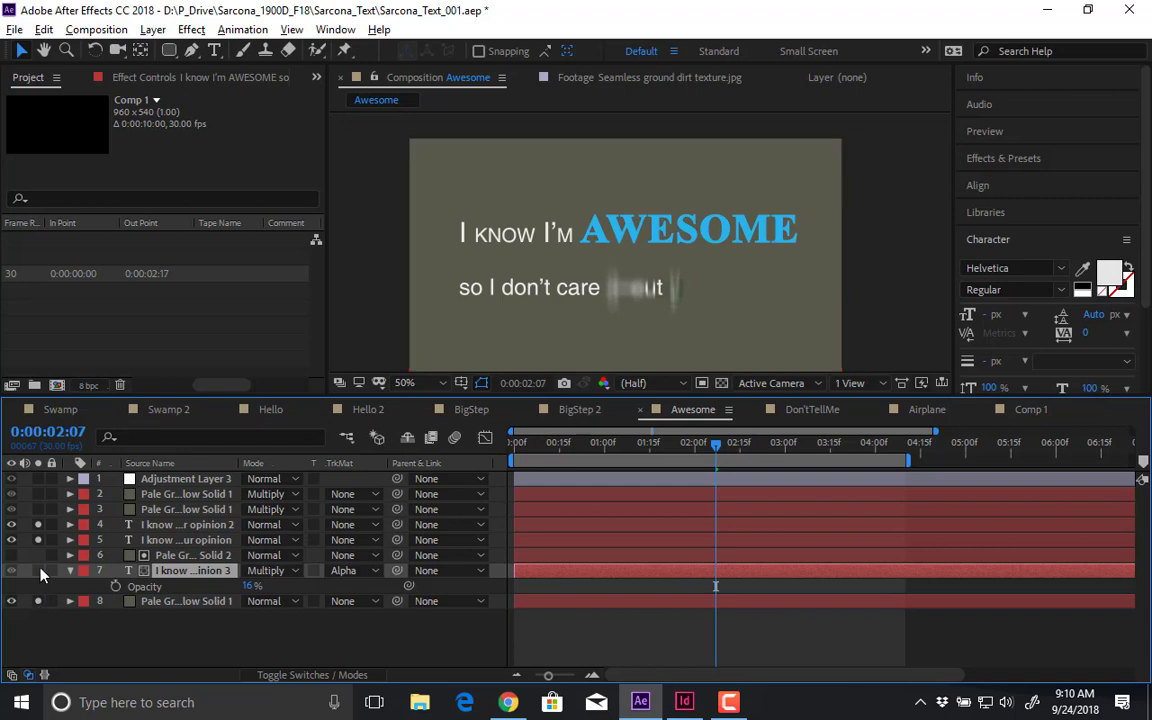
click(38, 570)
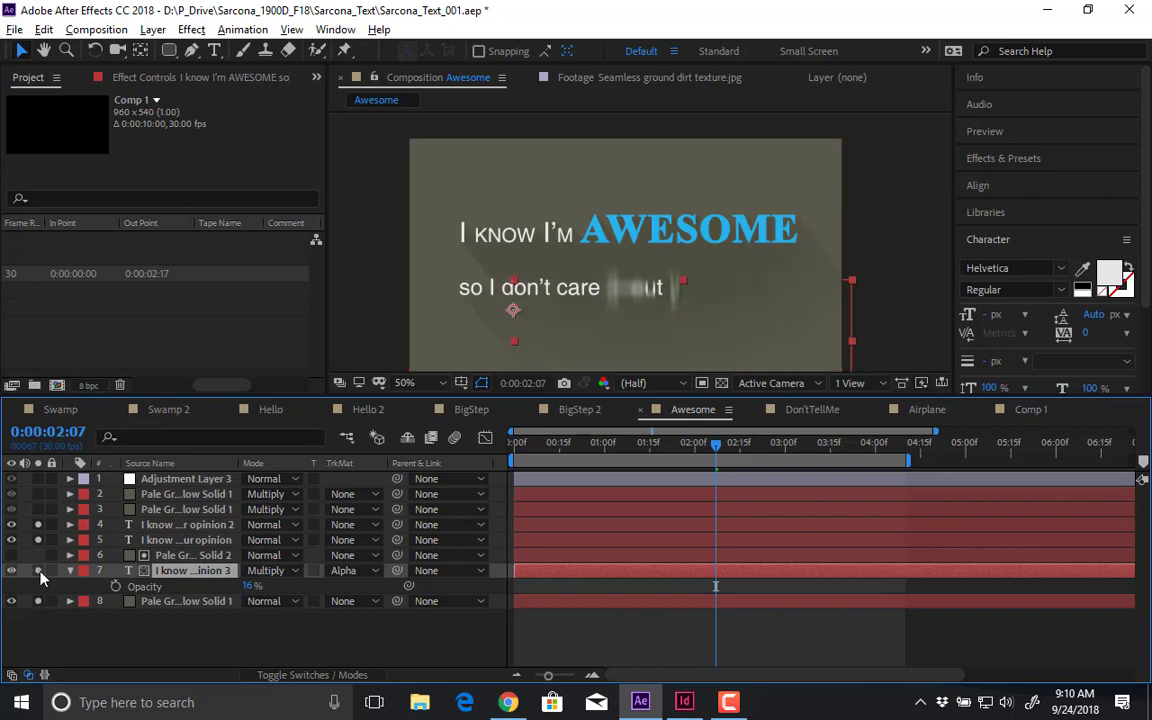
click(38, 570)
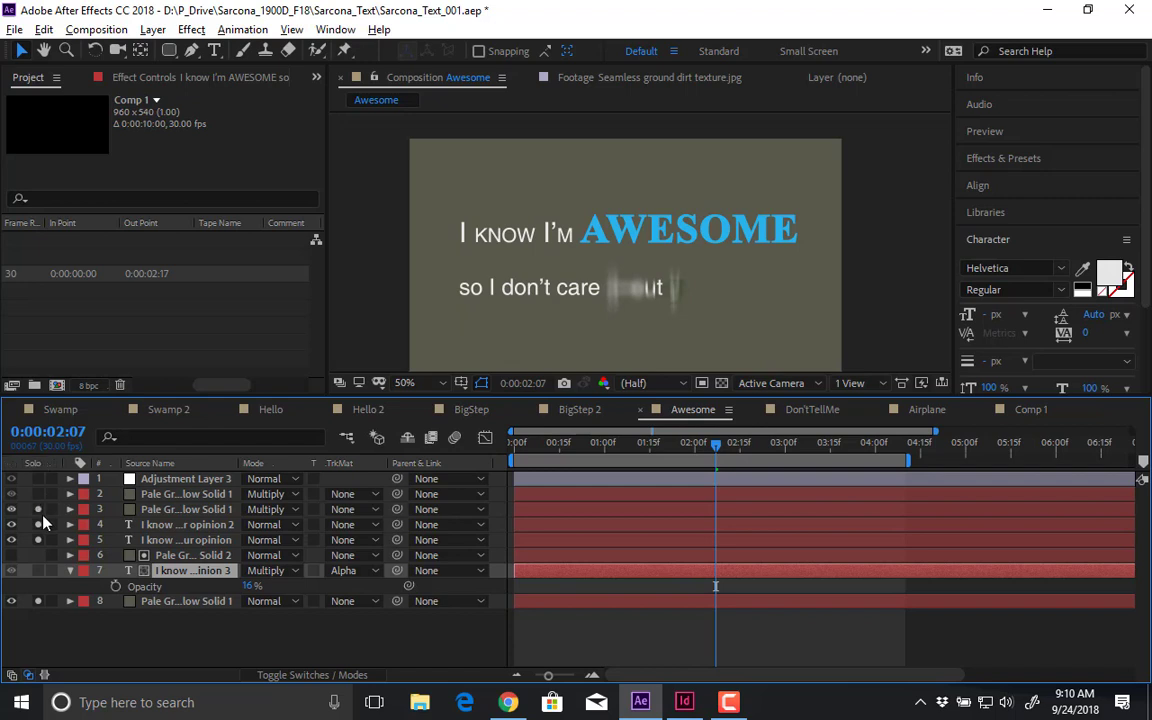
click(38, 509)
click(38, 540)
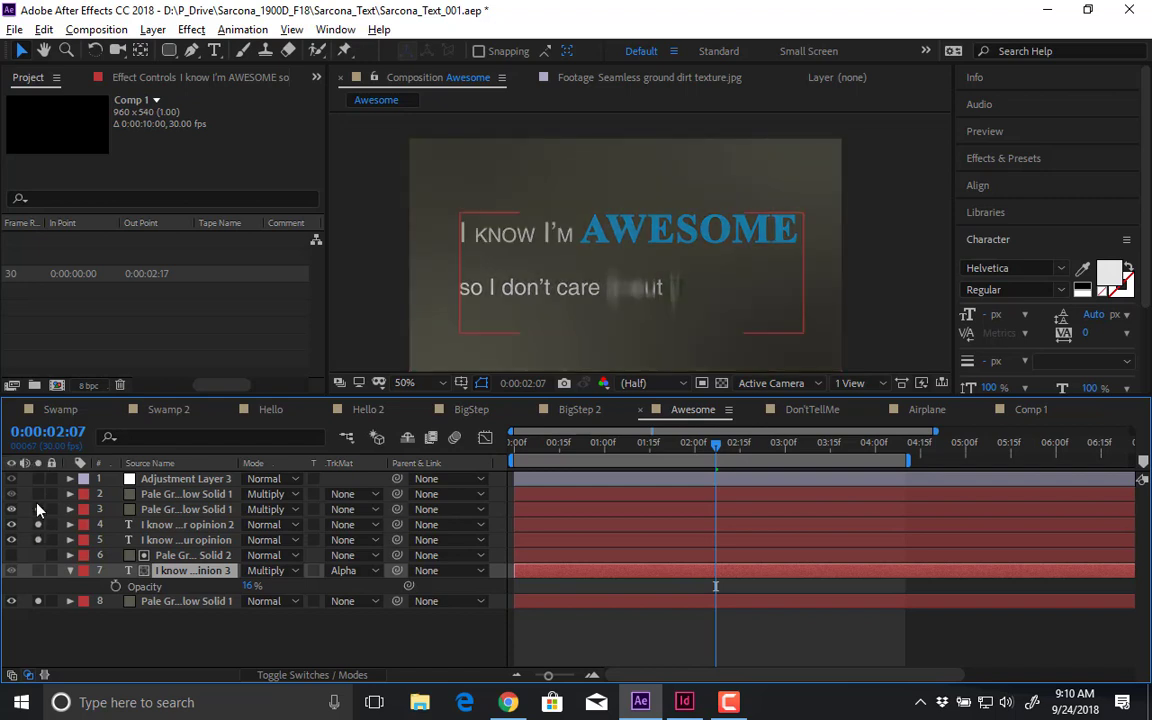
click(38, 495)
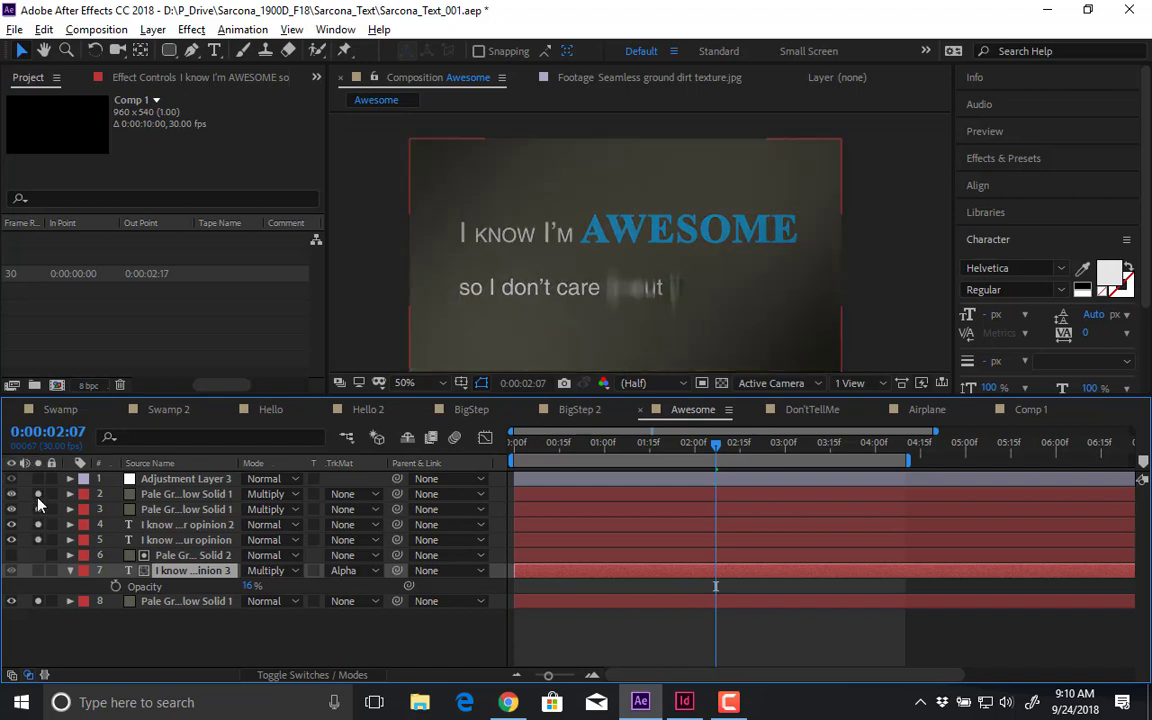
click(38, 509)
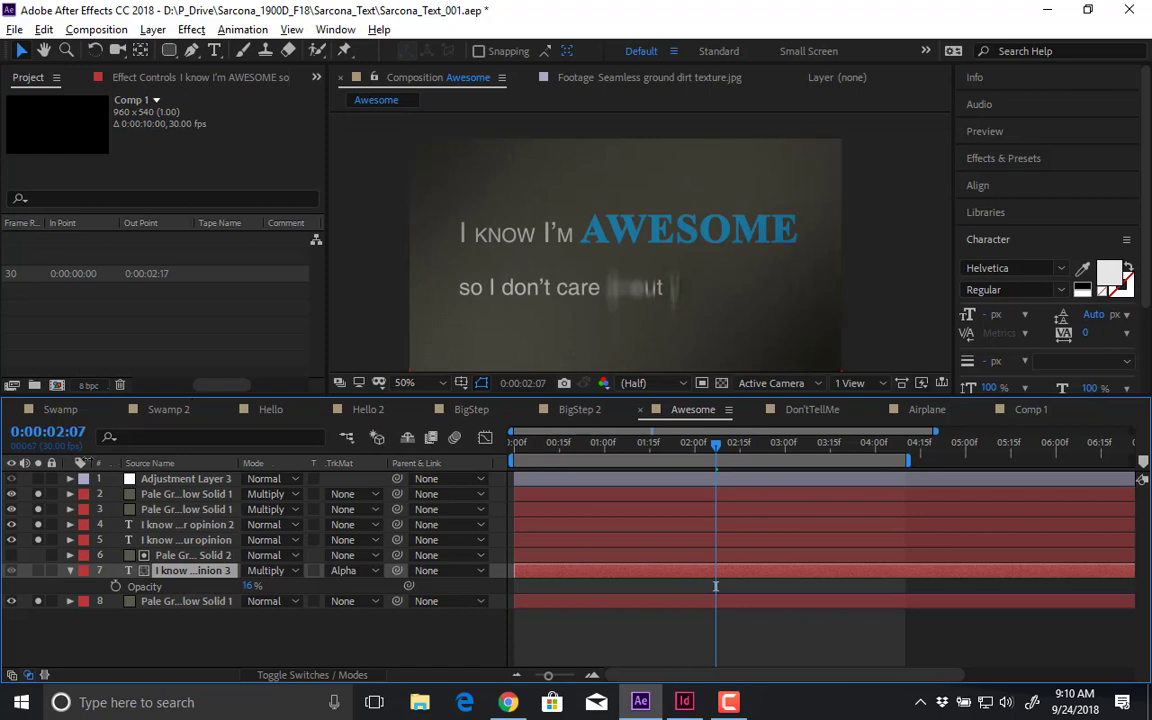
click(38, 479)
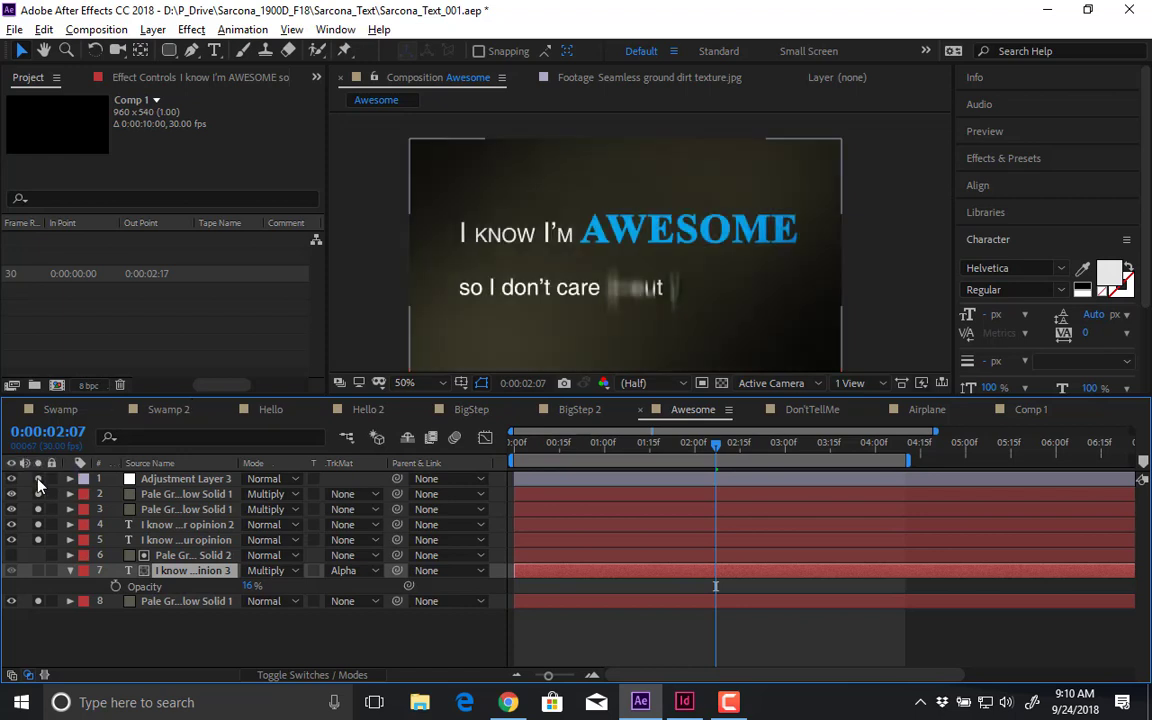
- Toggle the adjustment layer's Curves effect off and on to compare the look
click(160, 479)
click(155, 78)
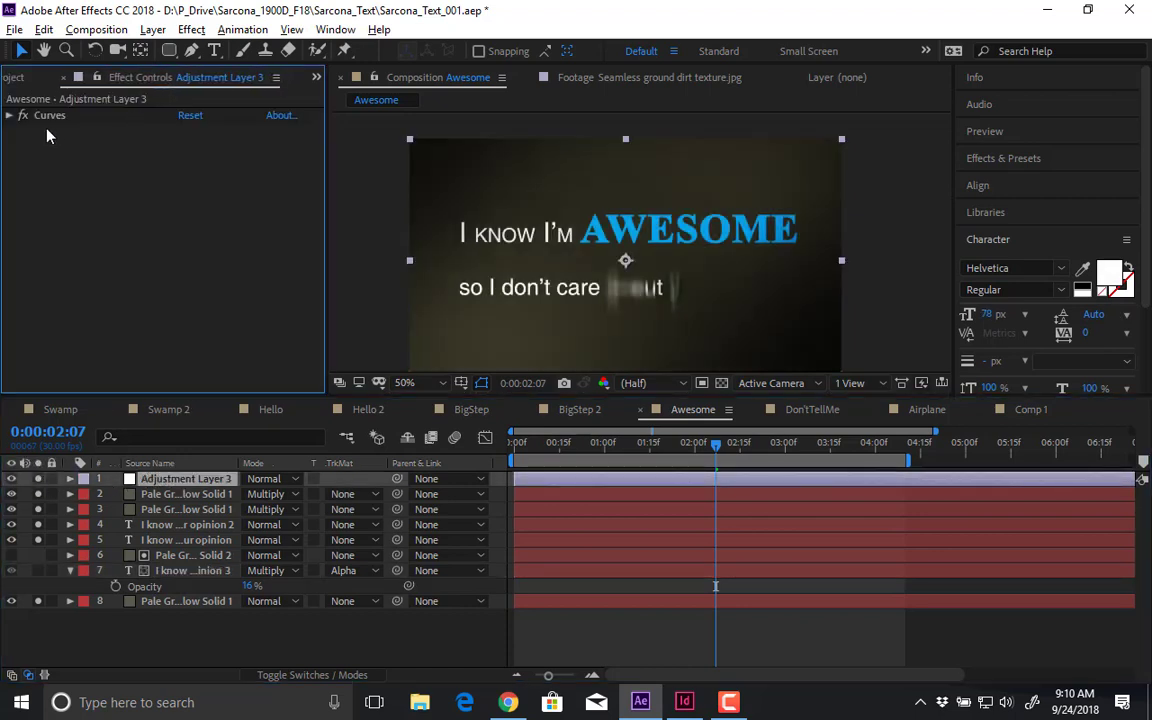
click(45, 116)
click(23, 116)
click(23, 116)
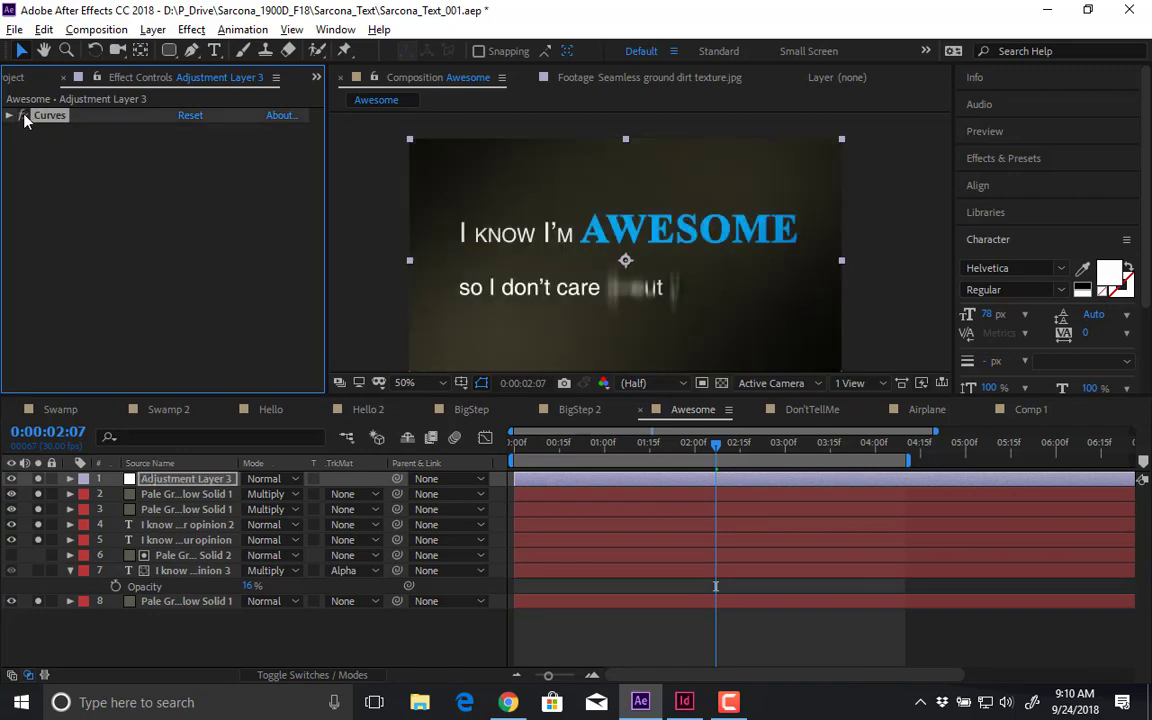
click(23, 116)
click(23, 116)
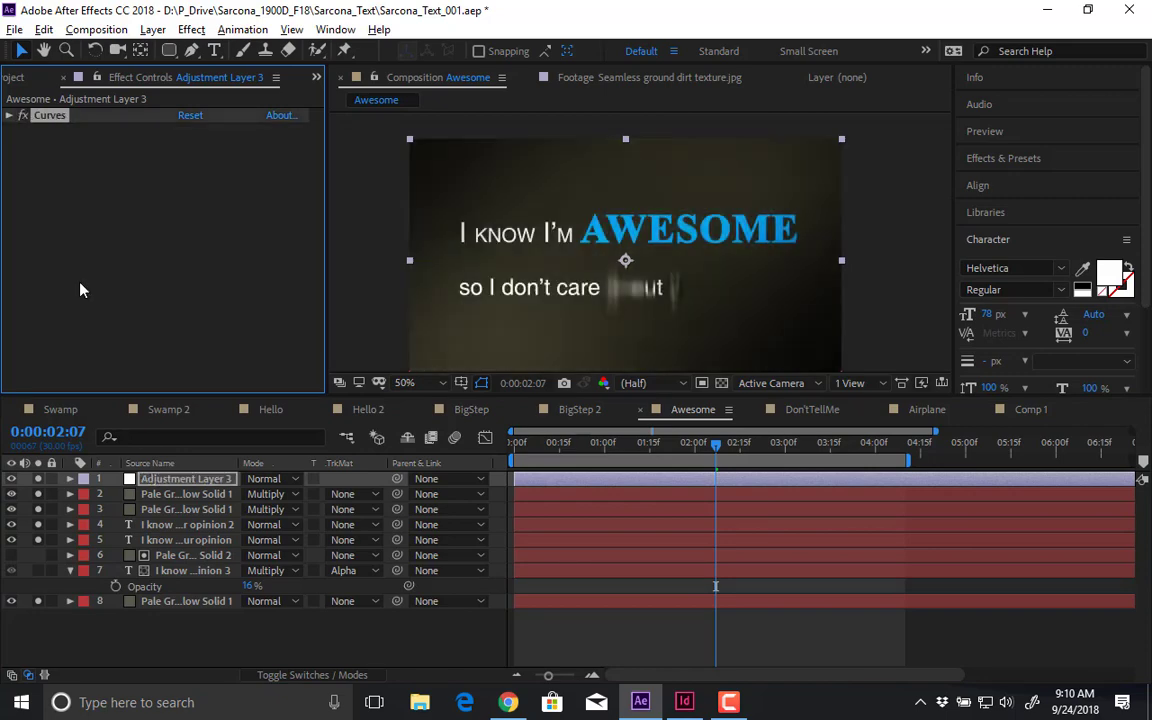
- Select text layer 7 and preview the text animation
click(162, 571)
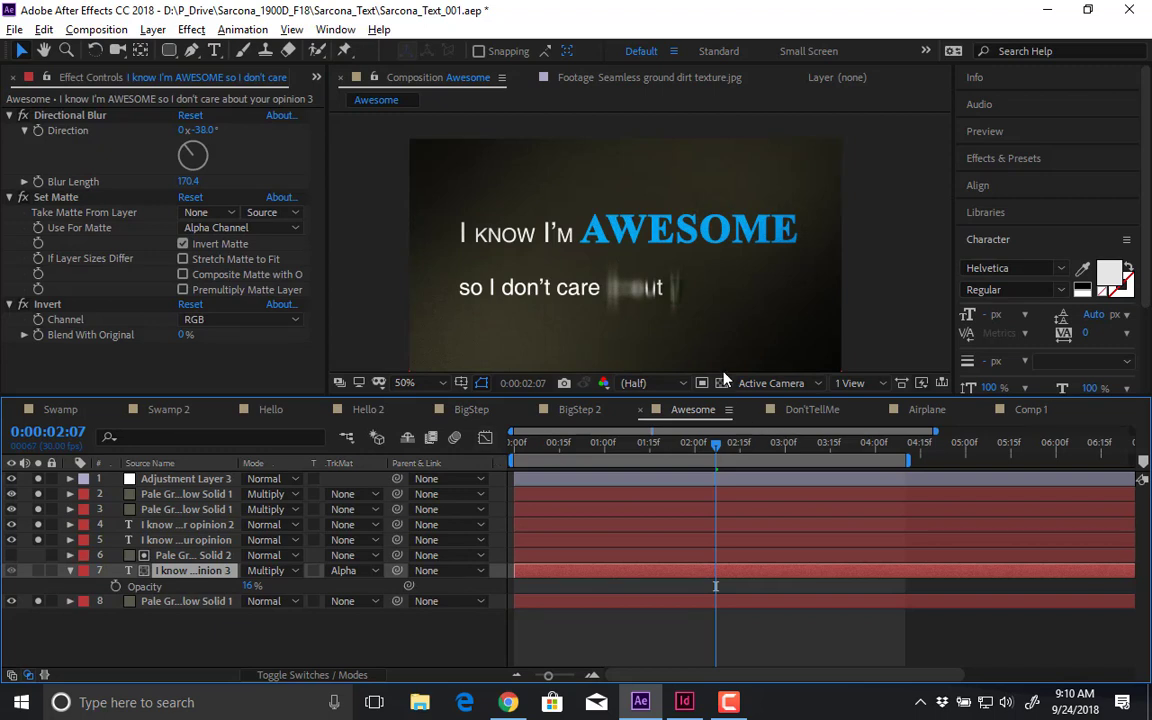
key(space)
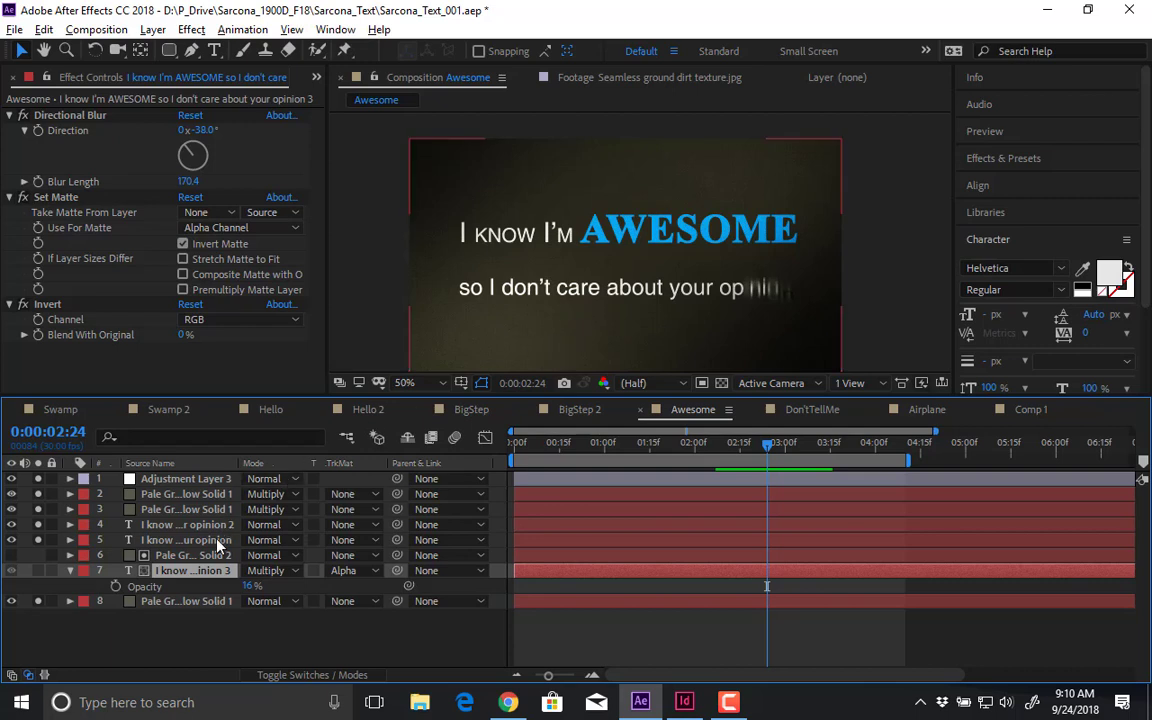
click(179, 526)
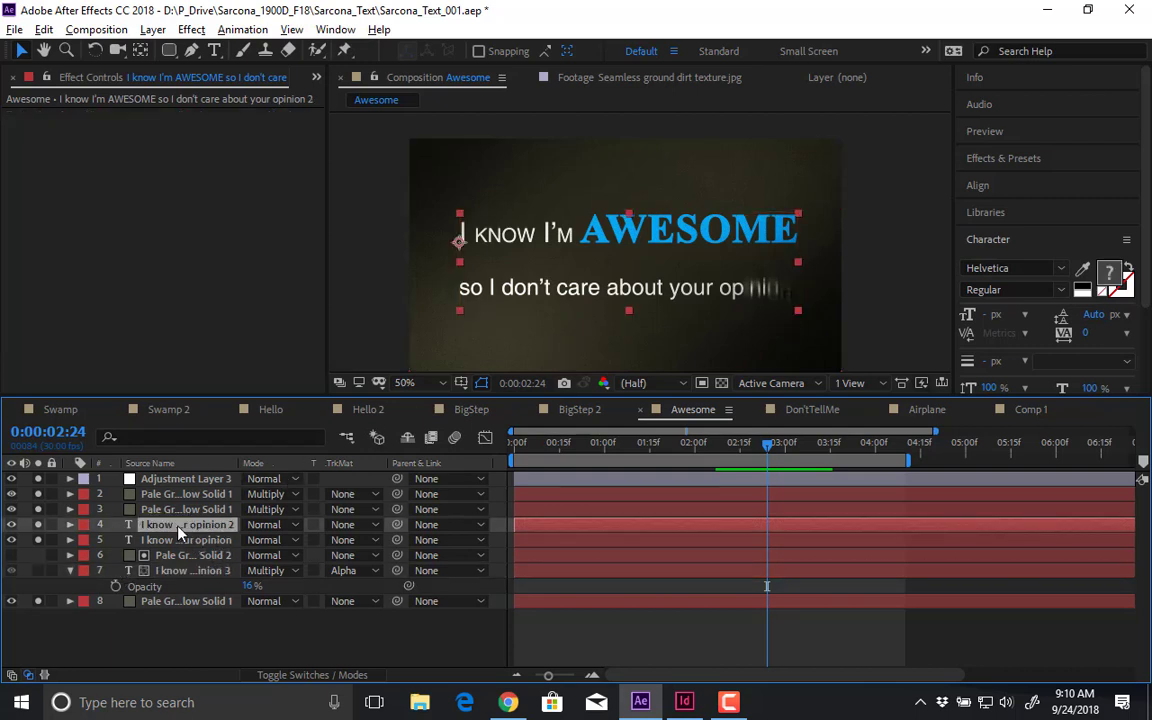
click(152, 29)
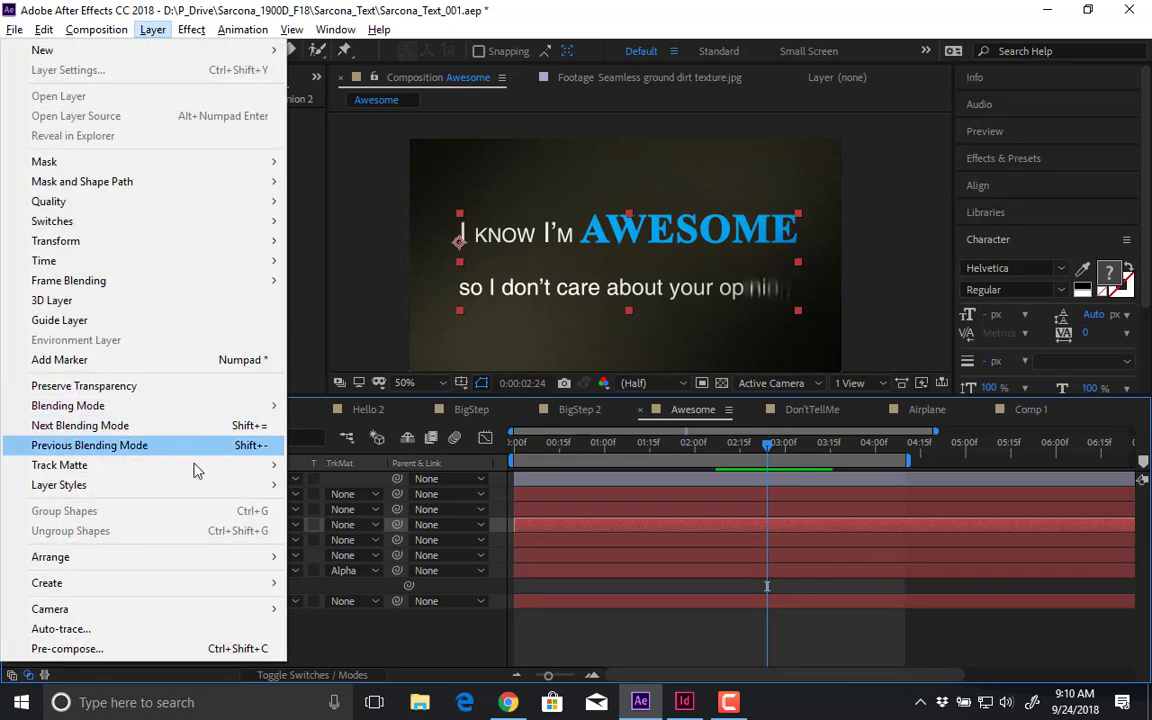
mouse_move(222, 489)
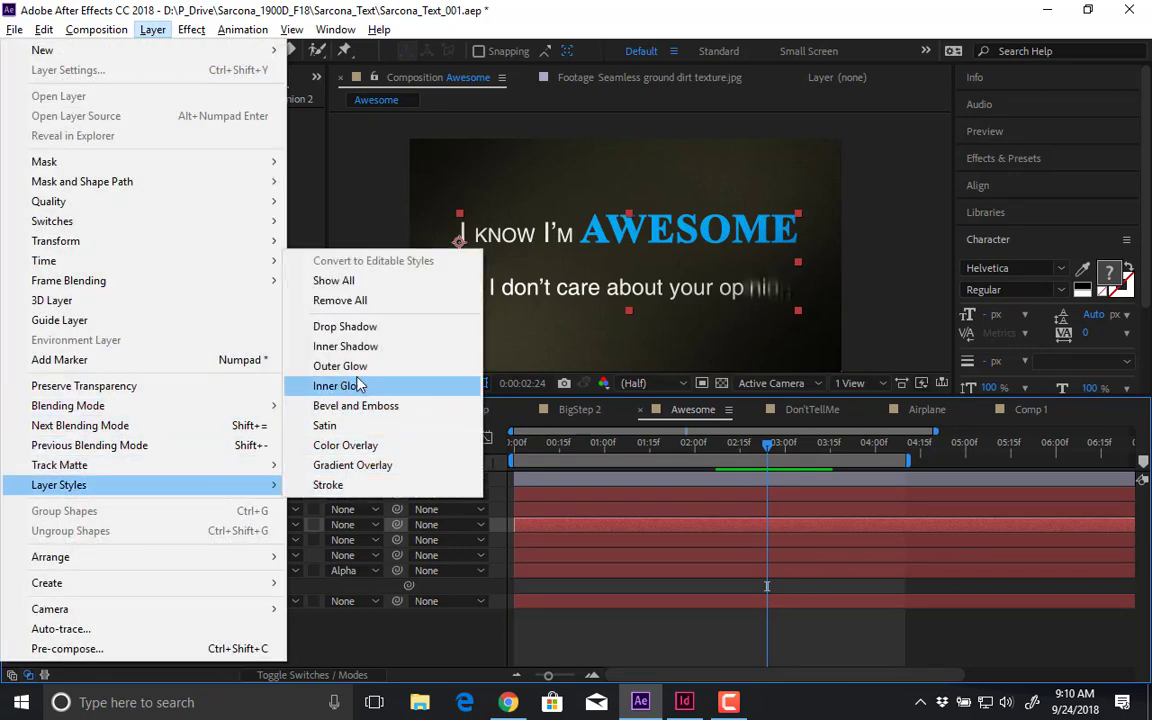
click(361, 328)
scroll(582, 288, up, 1)
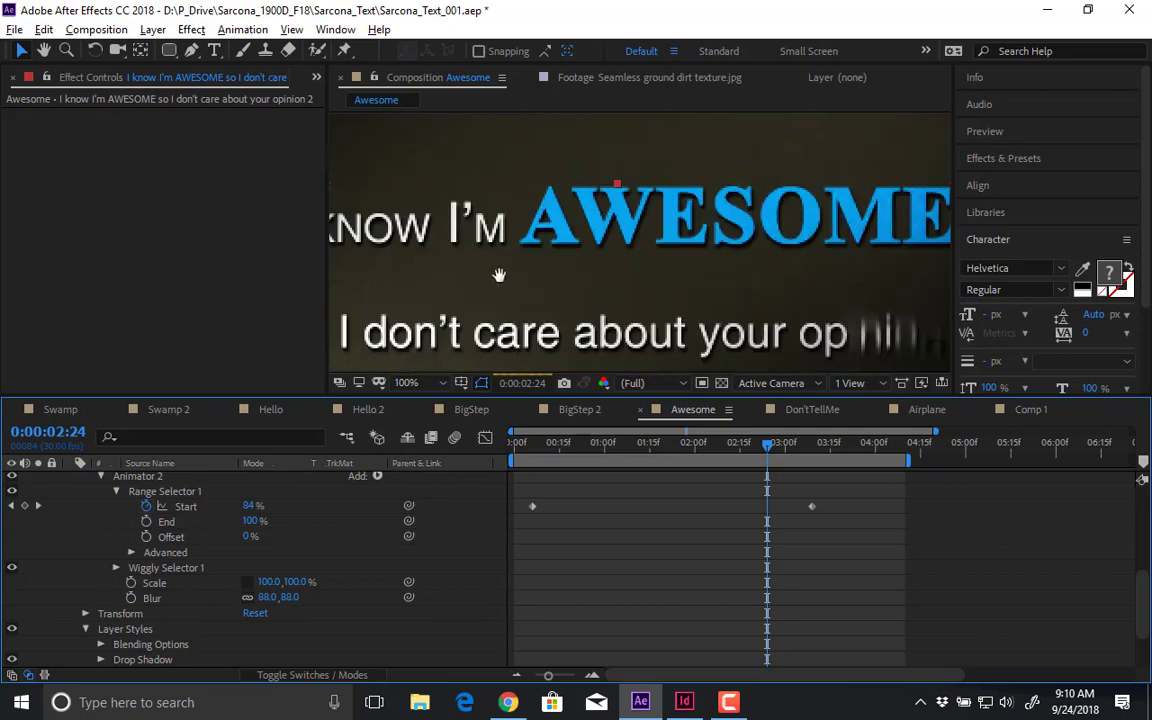
drag(499, 275, 674, 255)
scroll(158, 600, down, 2)
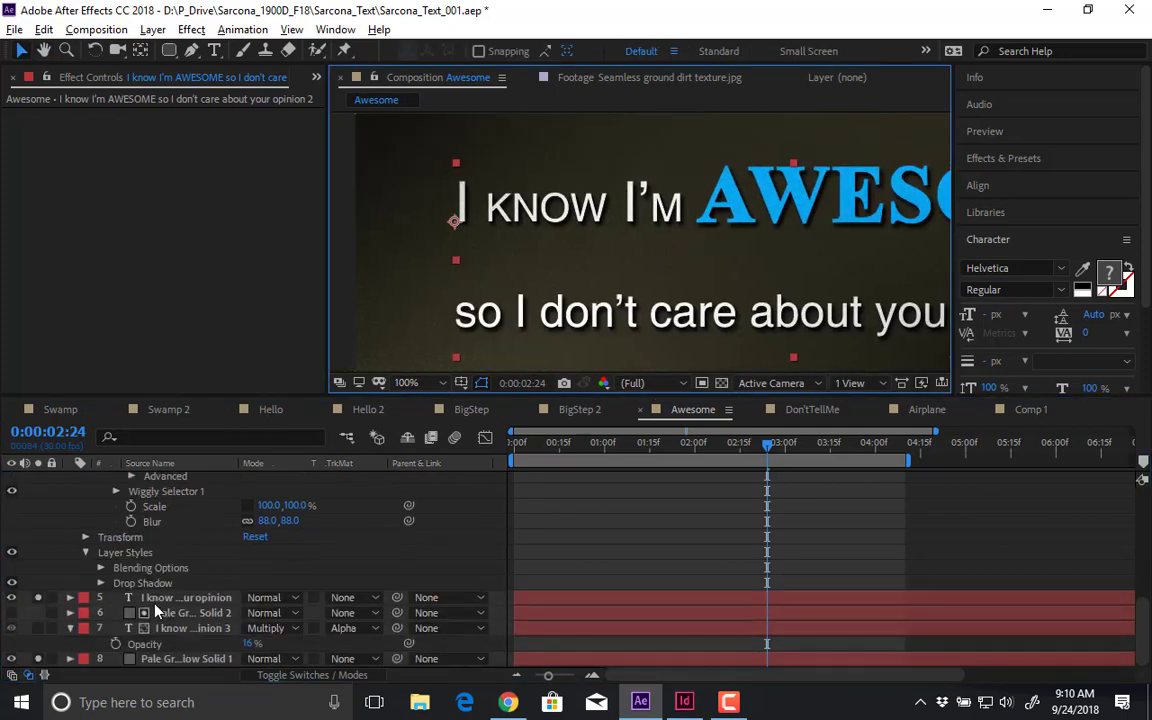
click(101, 583)
scroll(243, 570, down, 2)
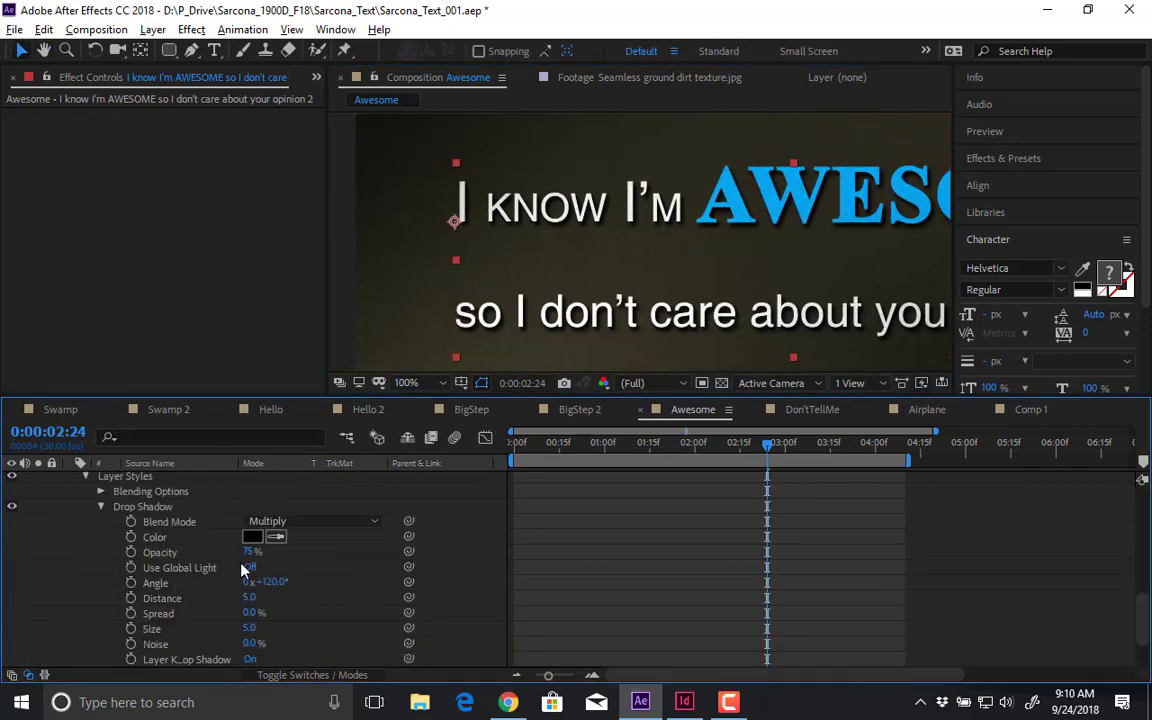
drag(250, 620, 276, 629)
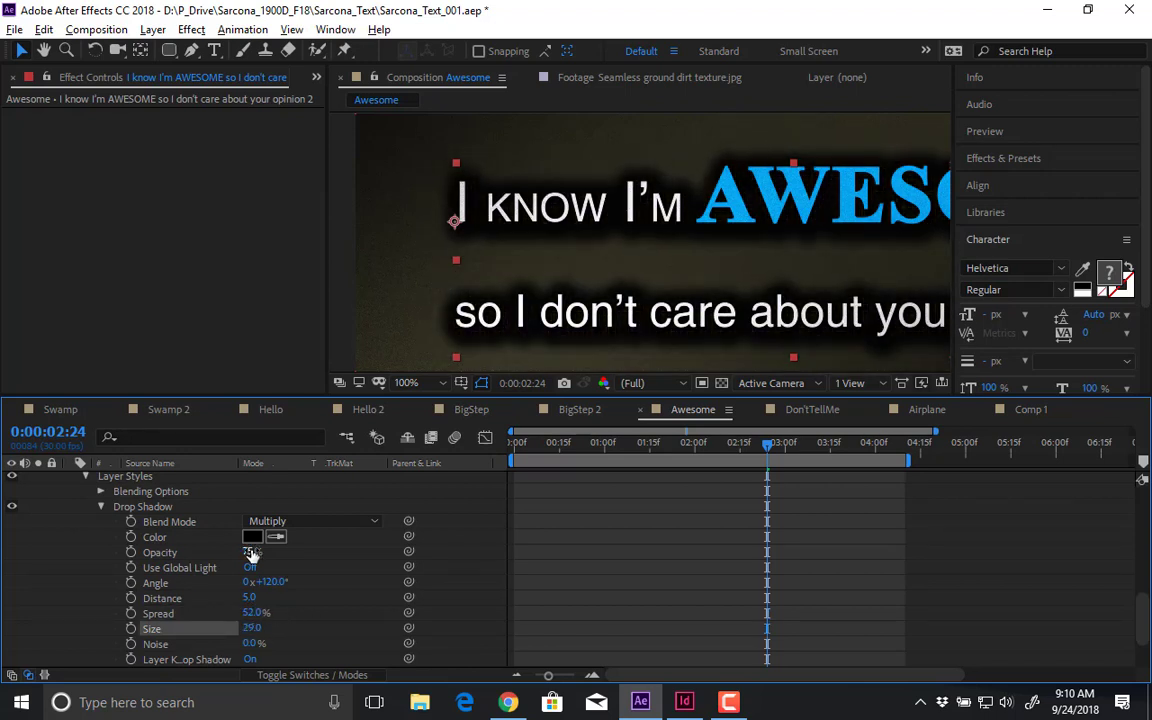
drag(250, 553, 180, 547)
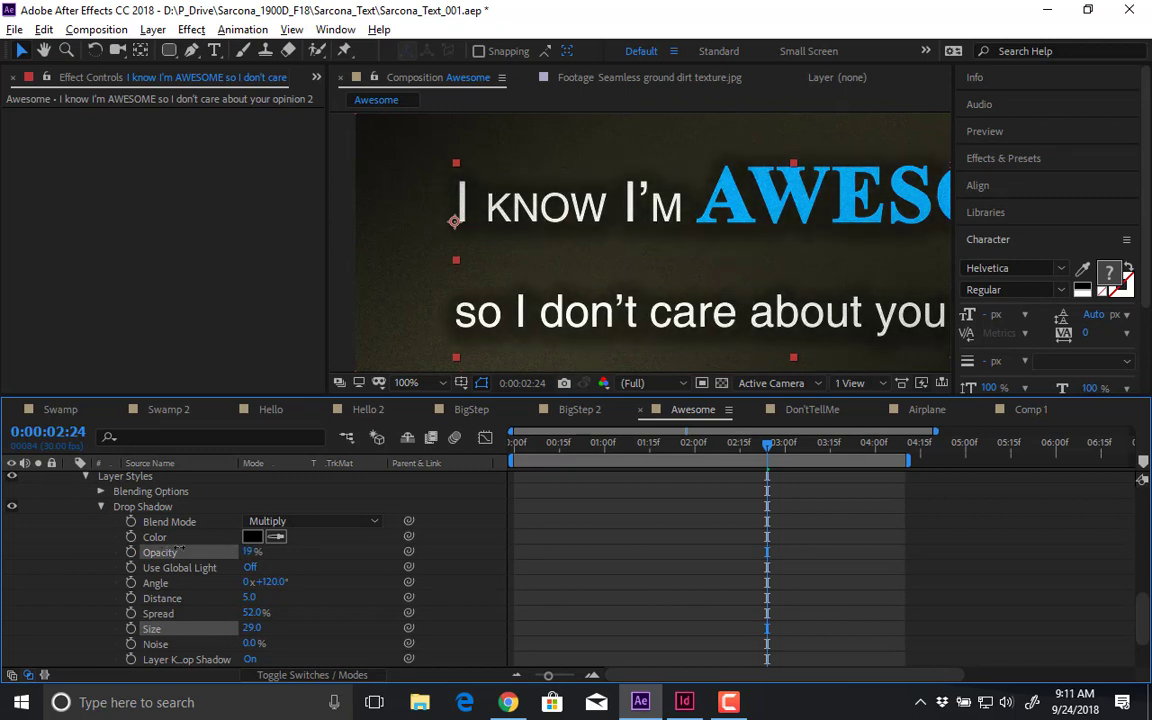
mouse_move(252, 613)
mouse_down()
mouse_move(204, 608)
mouse_move(241, 630)
mouse_up()
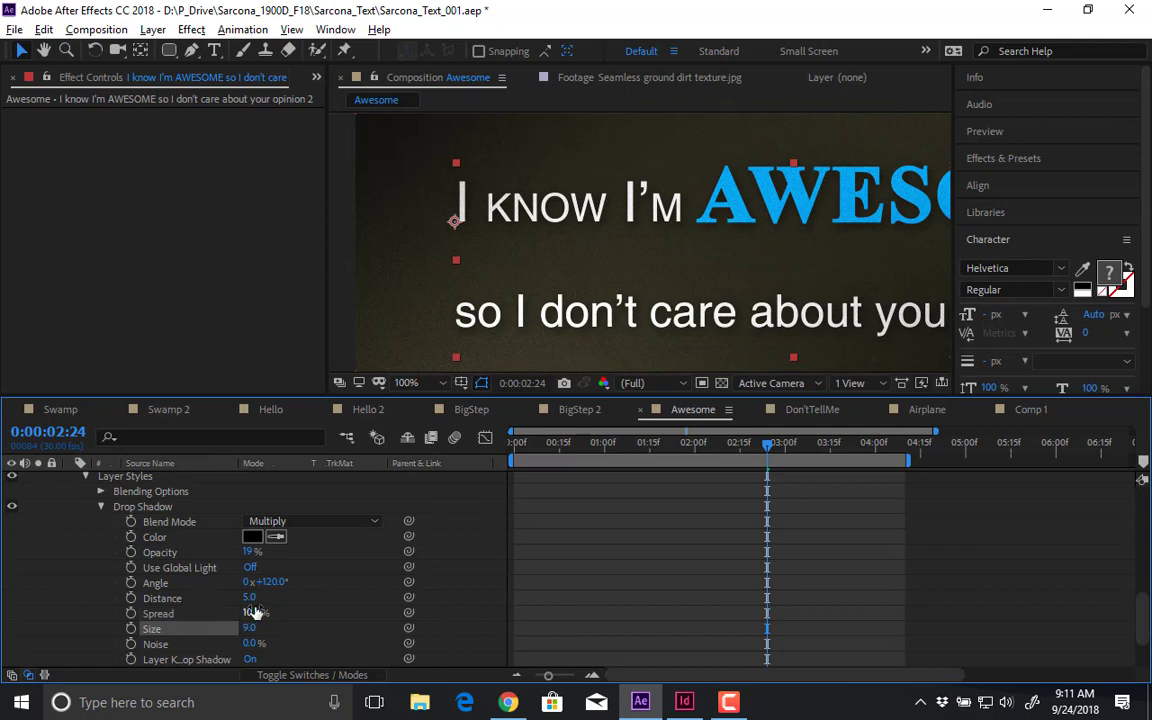
drag(252, 553, 325, 552)
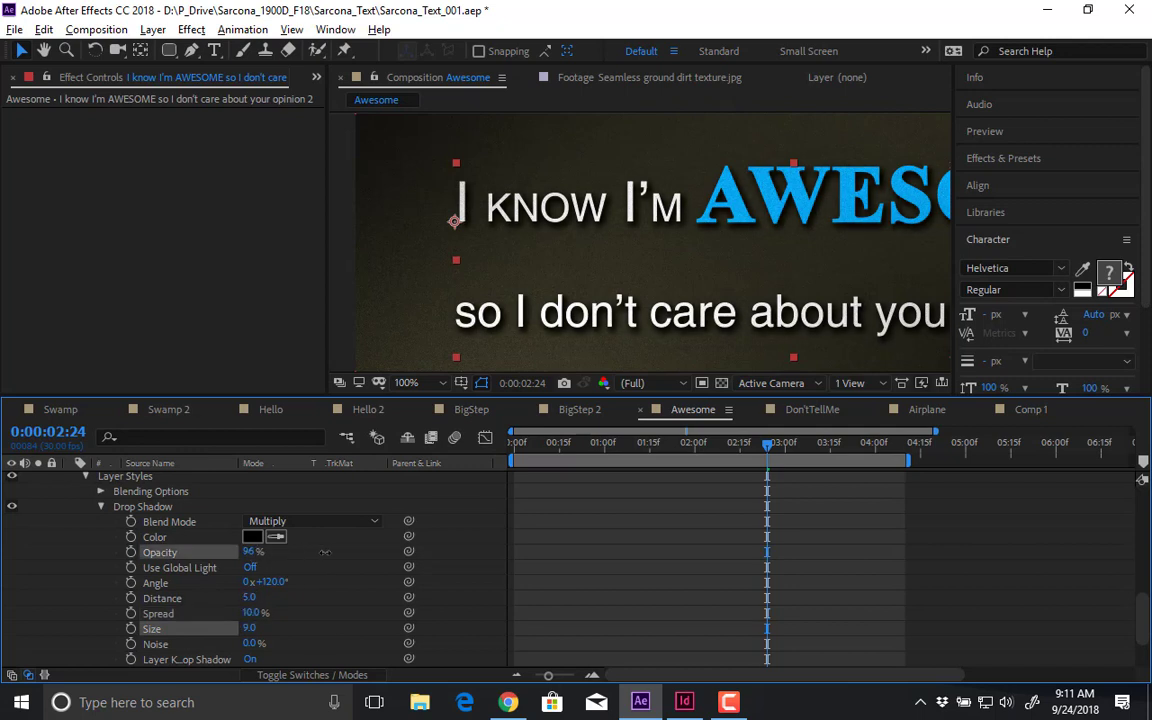
scroll(579, 349, down, 1)
drag(635, 286, 544, 294)
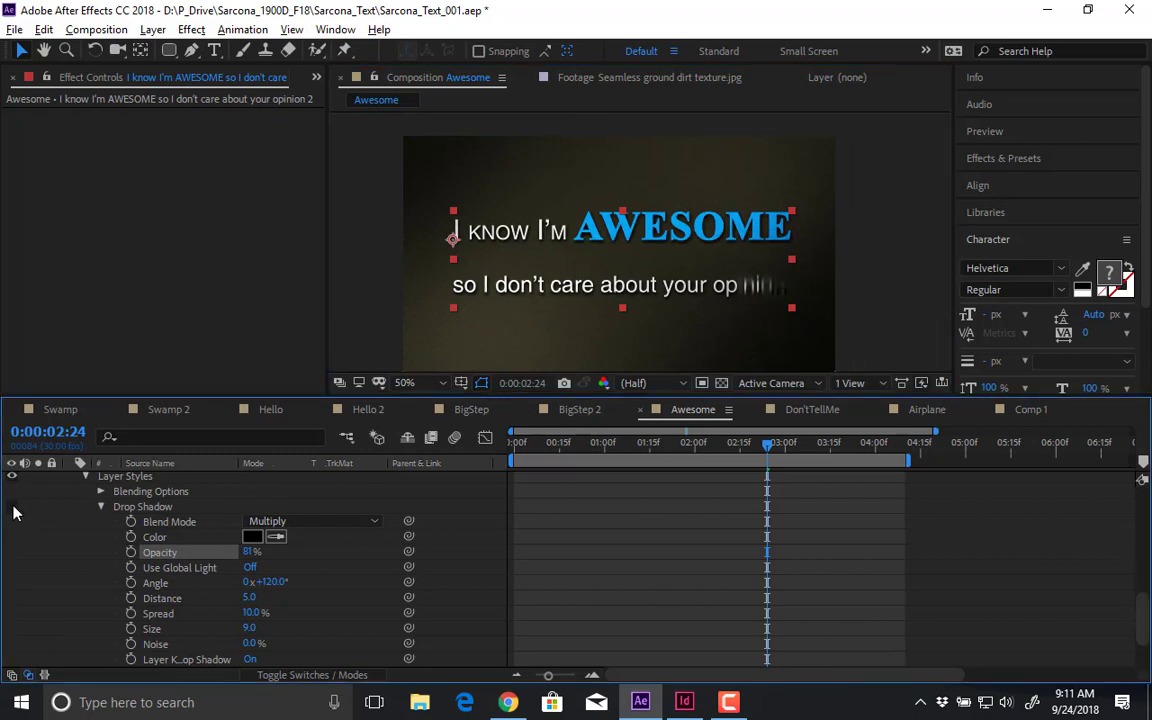
scroll(148, 485, up, 1)
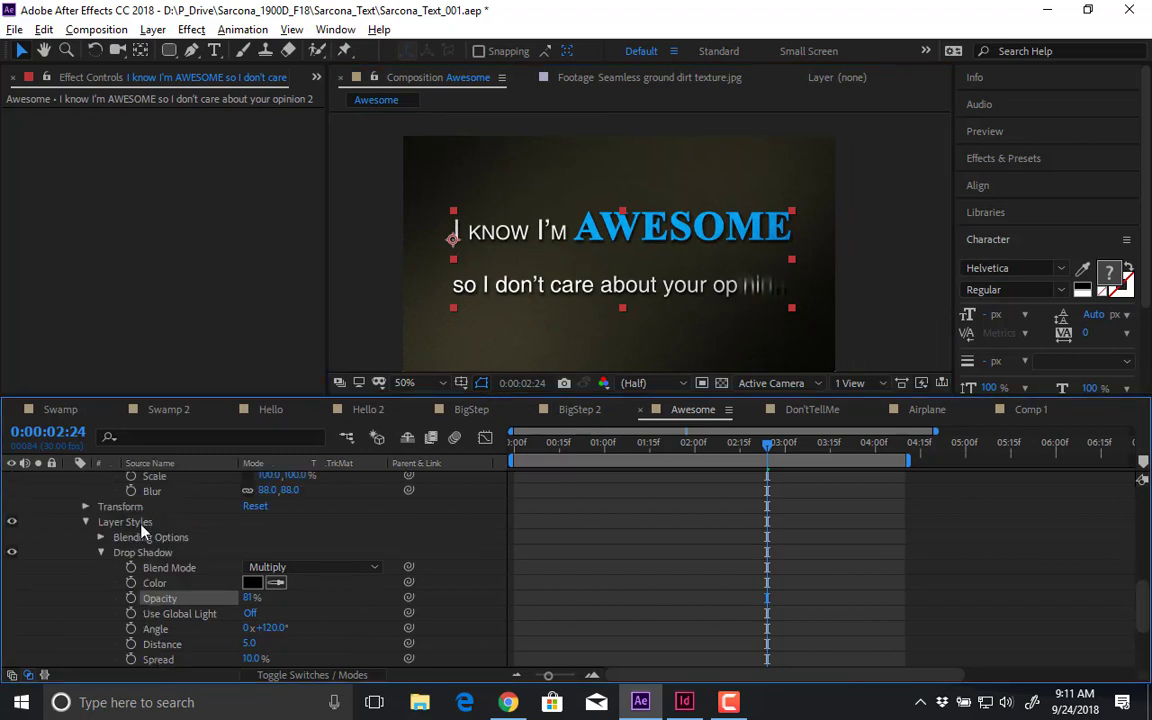
click(141, 524)
key(Delete)
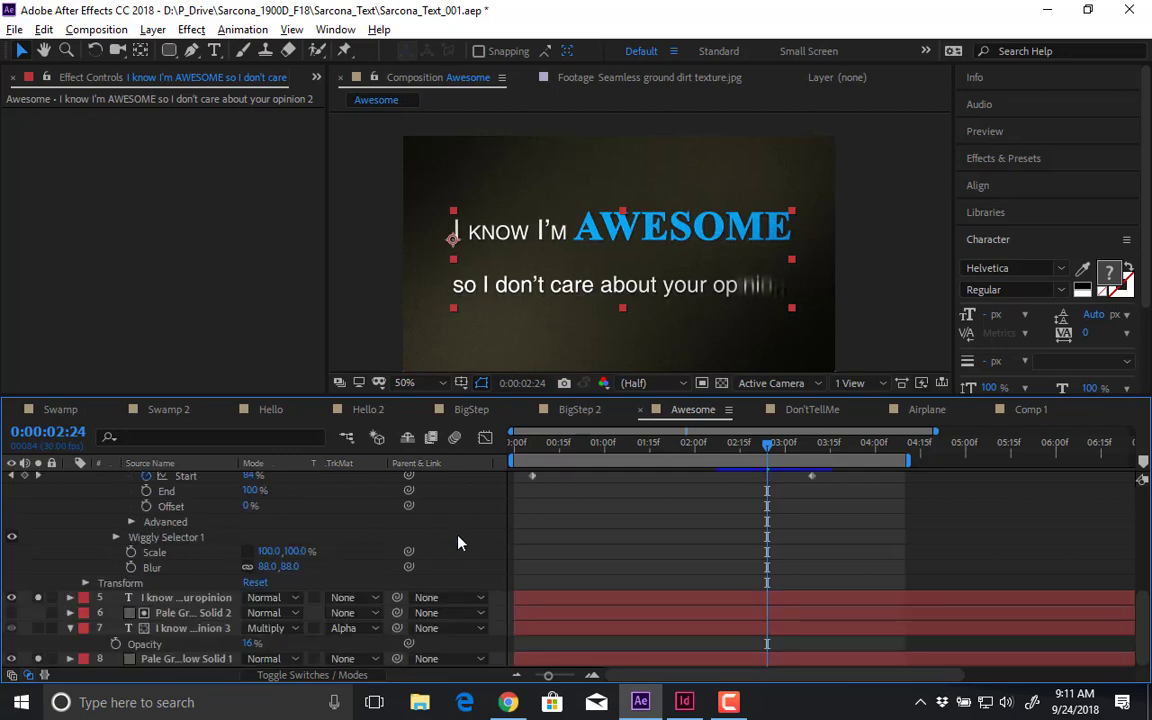
scroll(183, 486, up, 8)
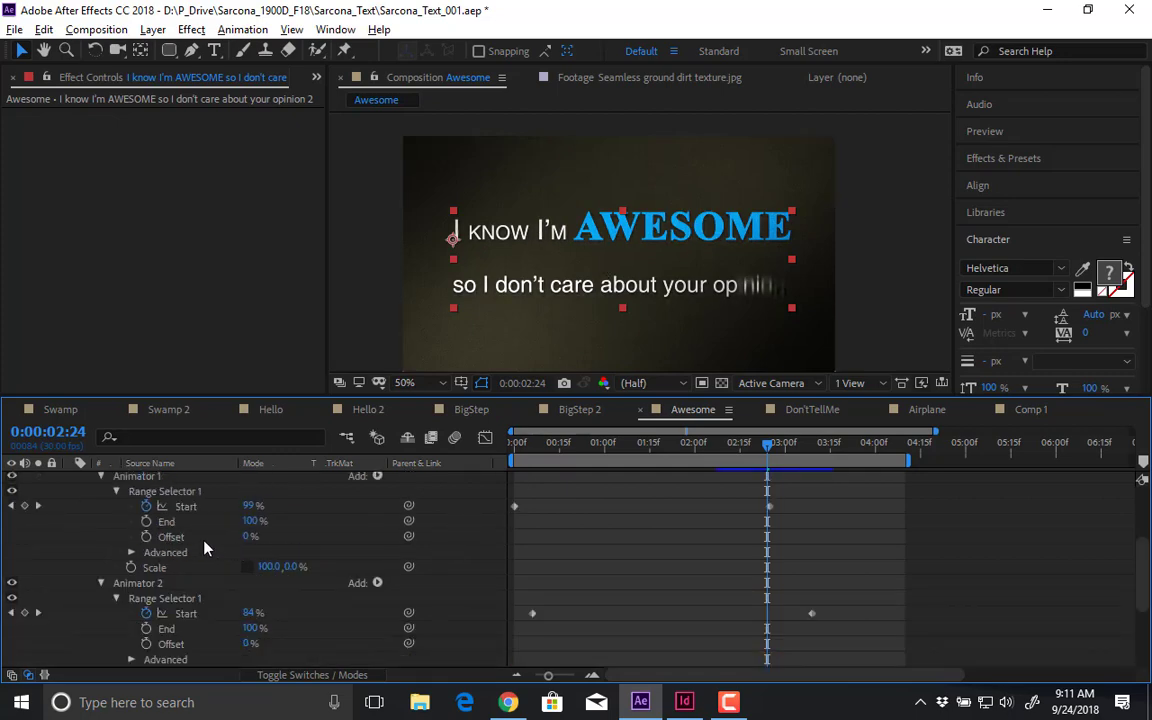
click(70, 524)
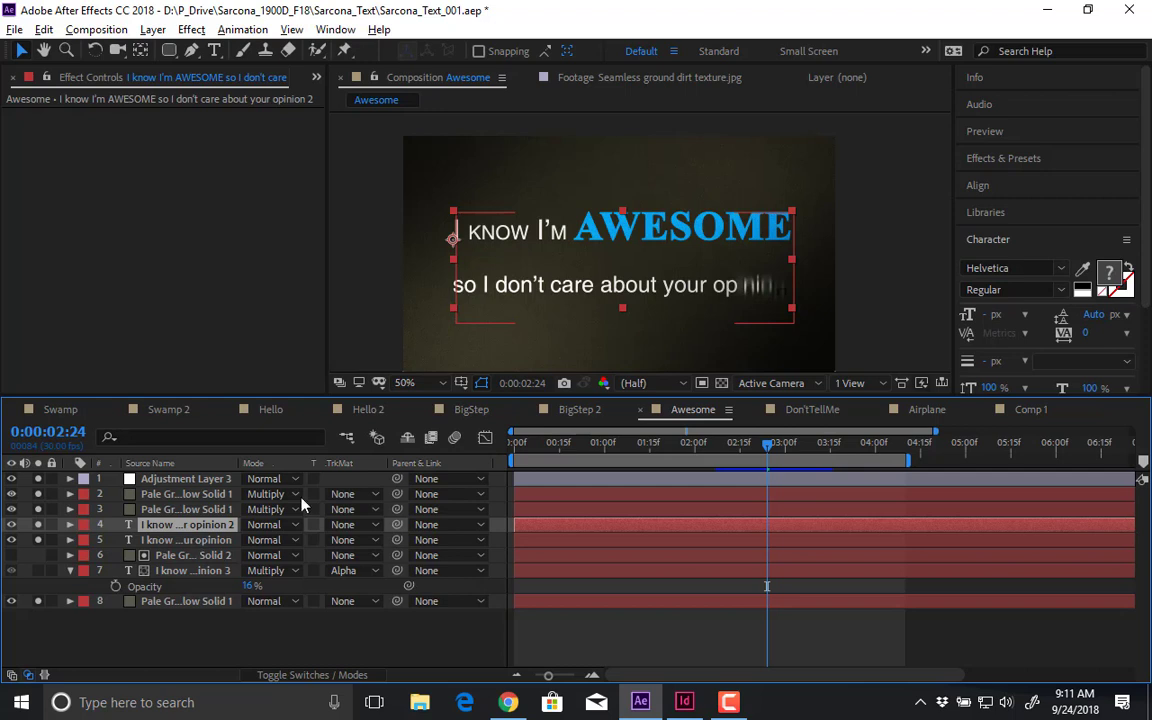
- Duplicate the opinion 4 text layer and drag it down the stack to layer 6
drag(686, 459, 760, 459)
click(188, 570)
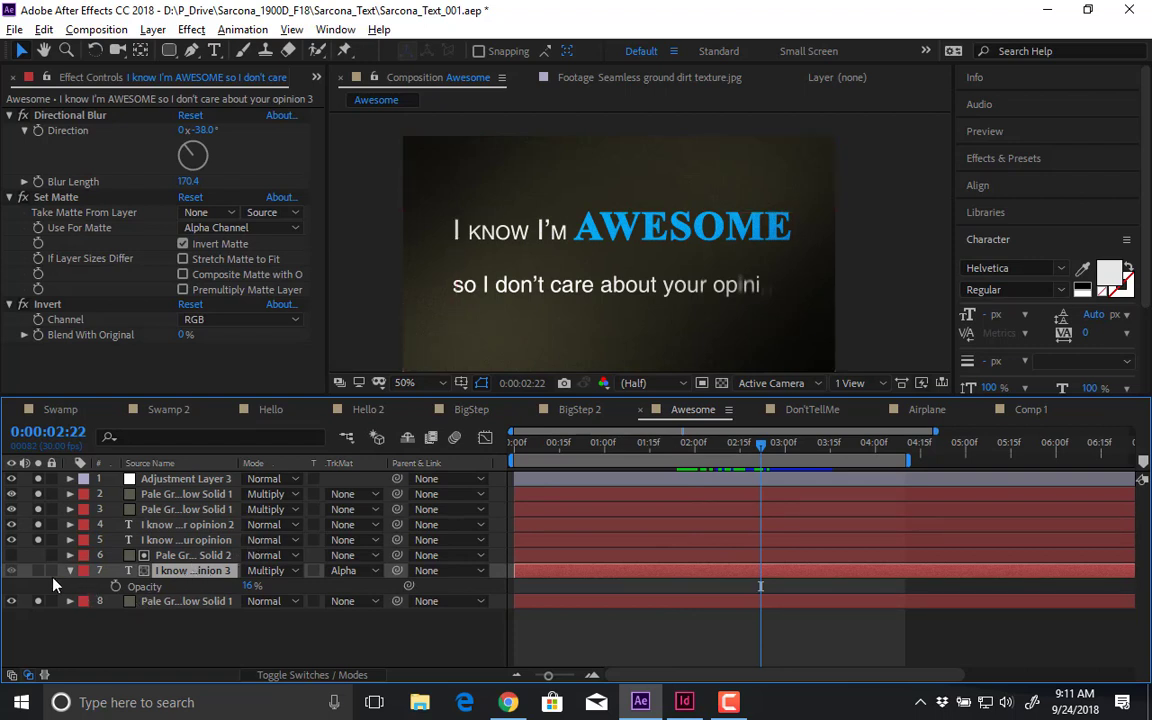
click(160, 545)
click(161, 532)
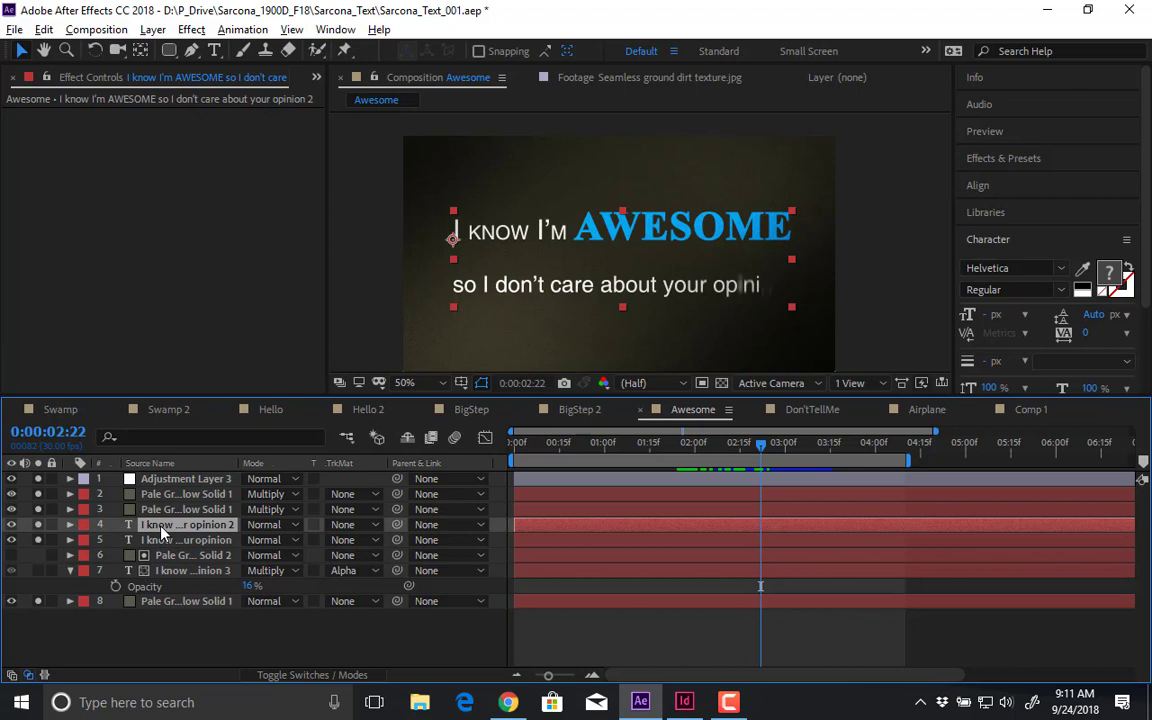
key(ctrl+d)
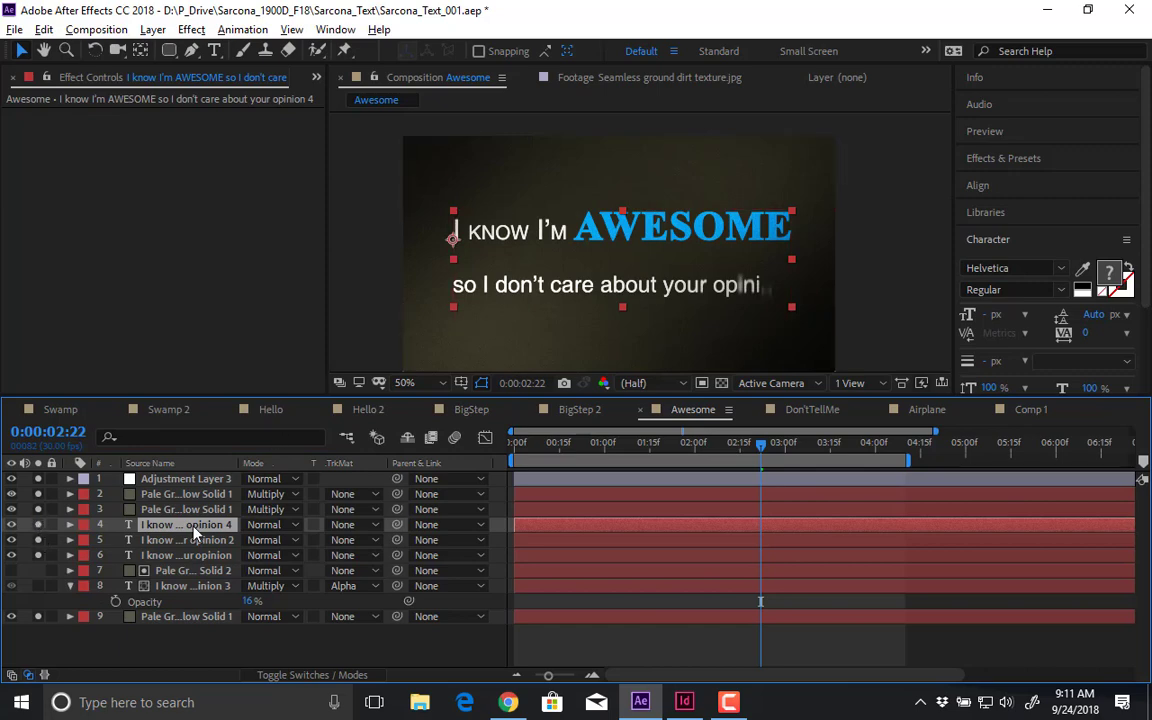
drag(194, 526, 193, 568)
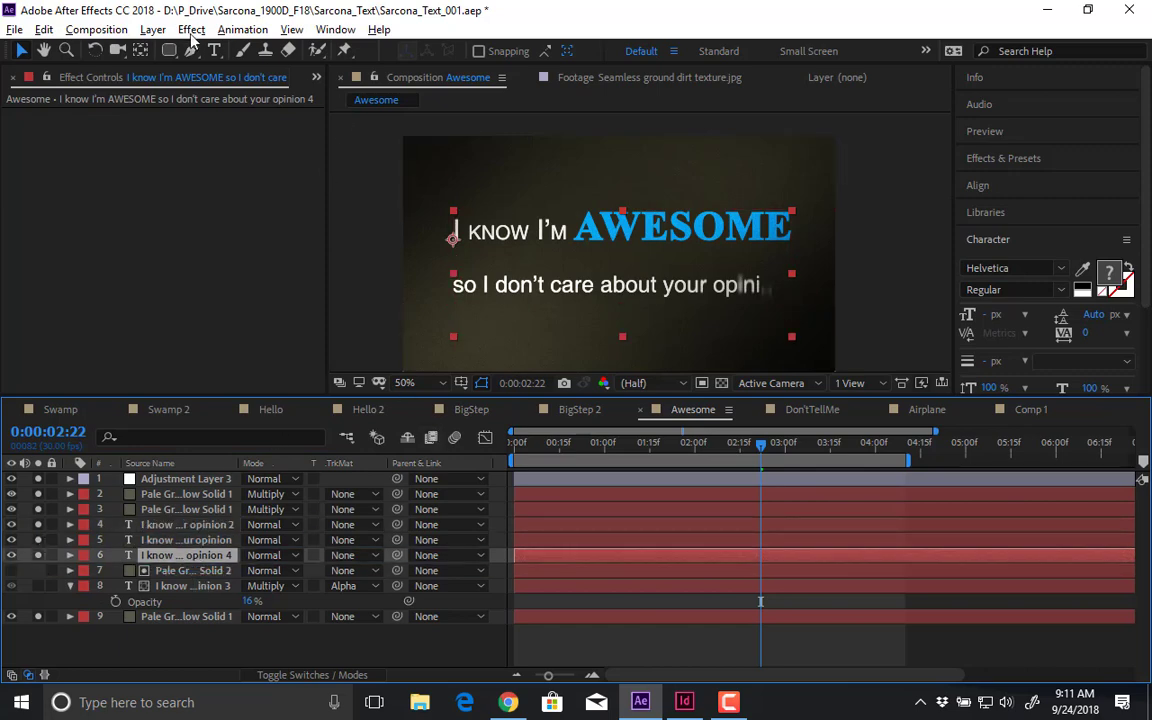
- Add a Directional Blur to the opinion 4 layer with a long blur length and an angled direction
click(190, 30)
mouse_move(191, 30)
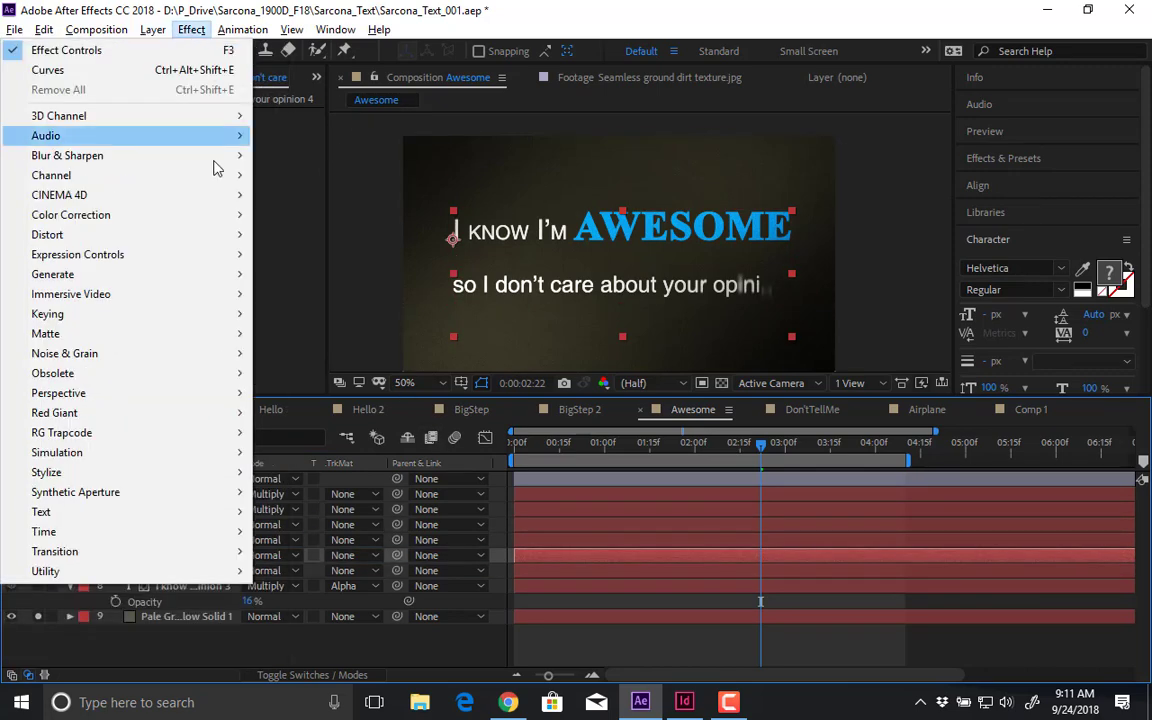
mouse_move(222, 160)
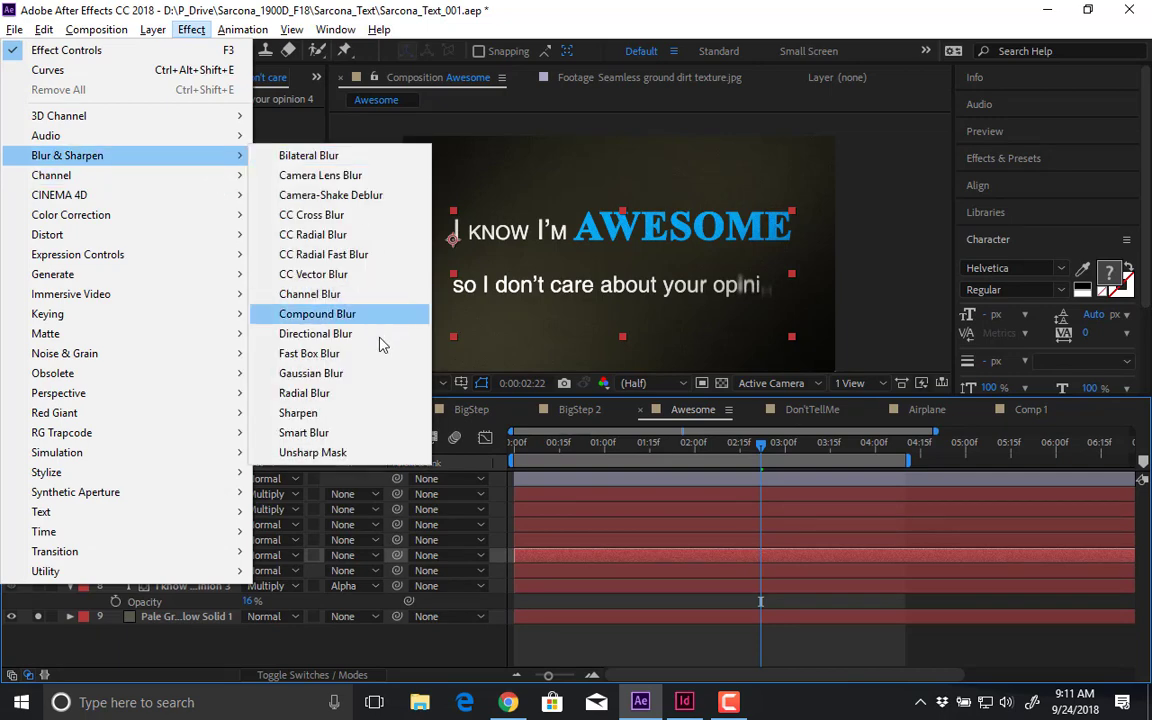
click(380, 334)
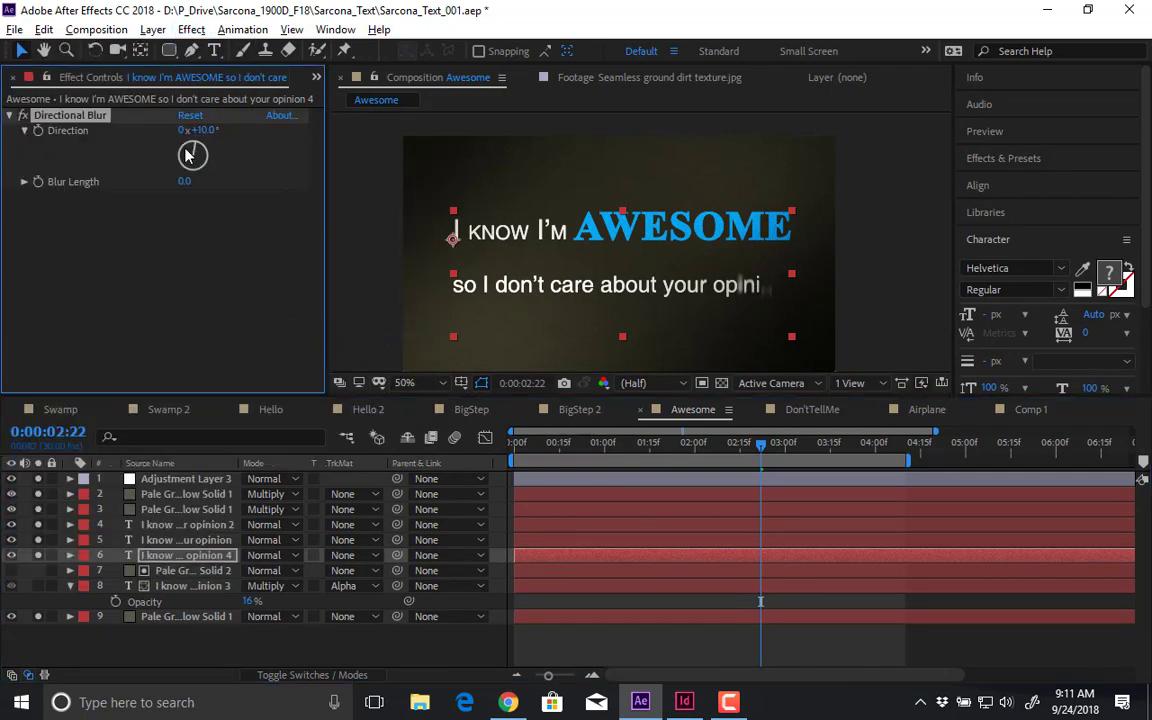
drag(184, 181, 774, 252)
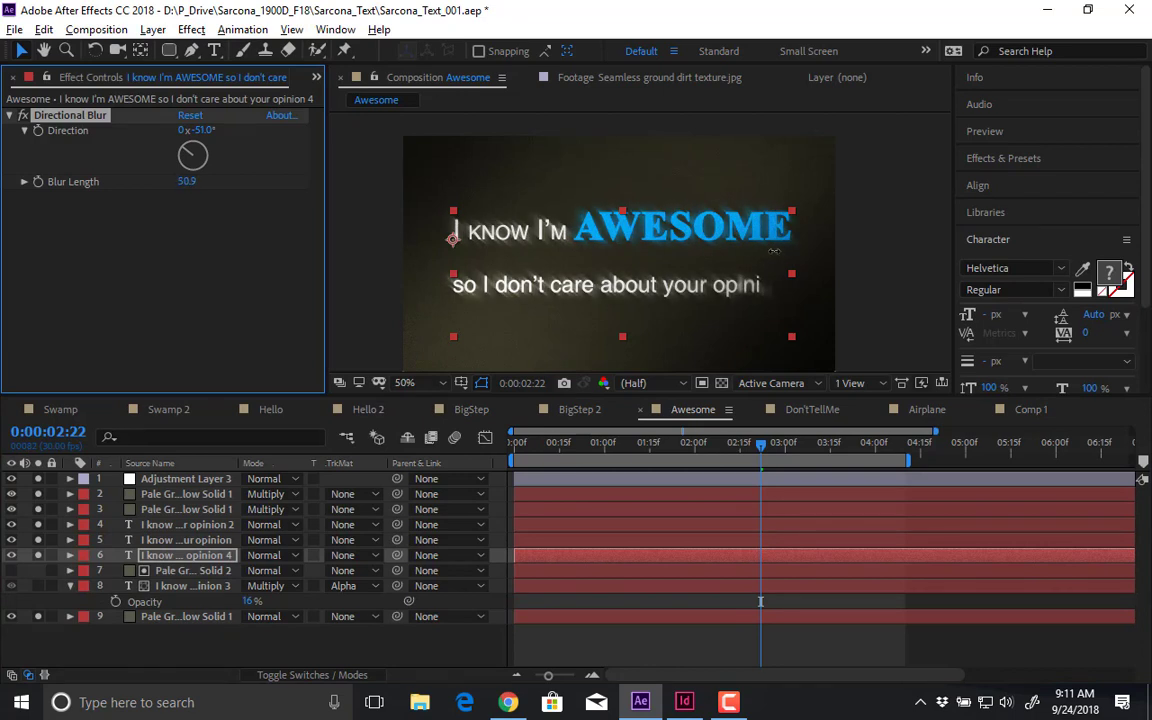
drag(187, 181, 313, 181)
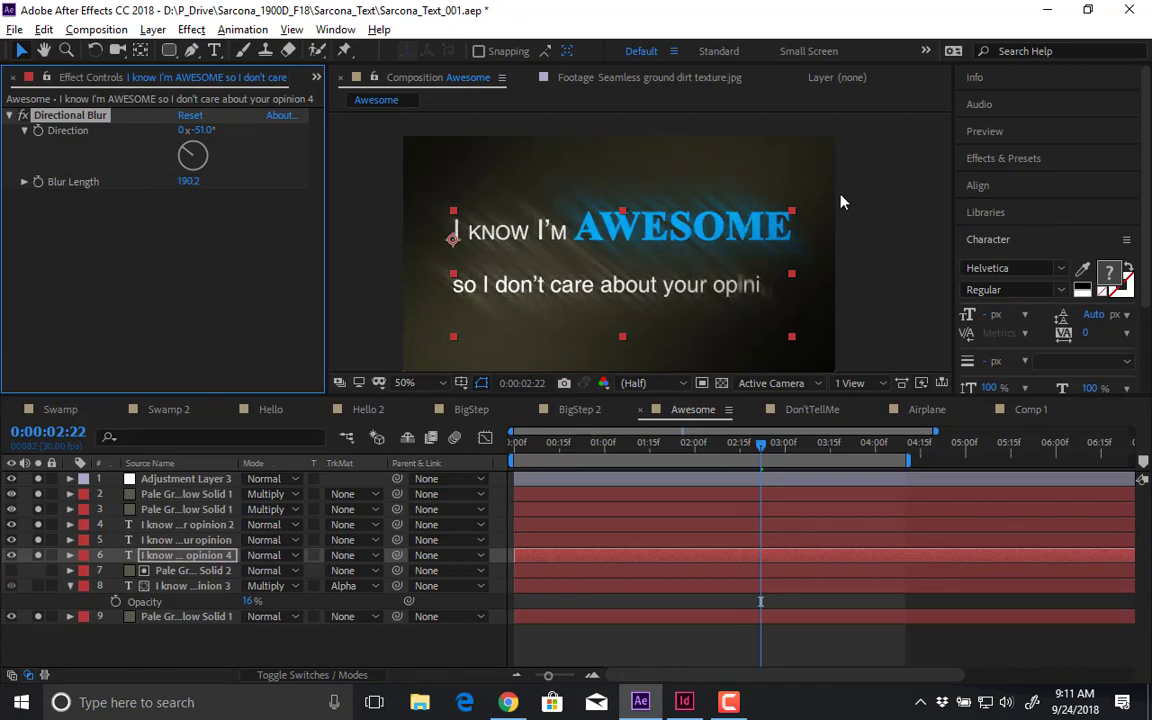
drag(190, 189, 604, 181)
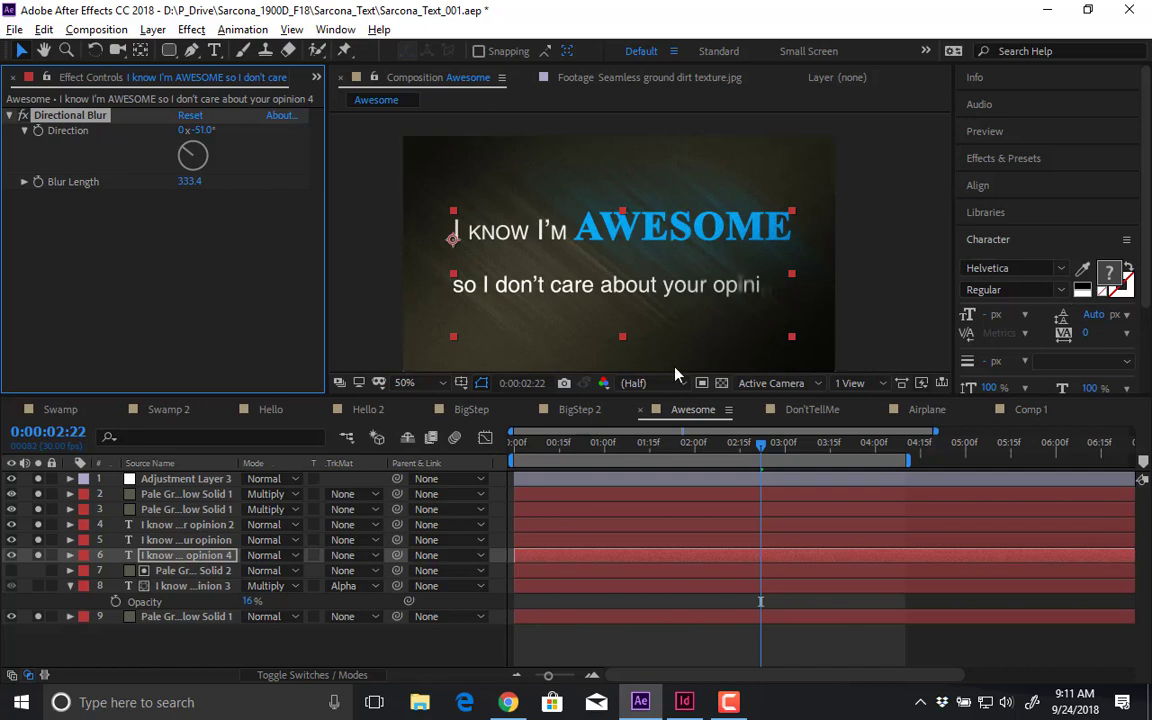
mouse_move(180, 149)
mouse_down()
mouse_move(202, 150)
mouse_move(174, 144)
mouse_up()
- Add an inverted Set Matte effect with its matte layer set to None
click(192, 29)
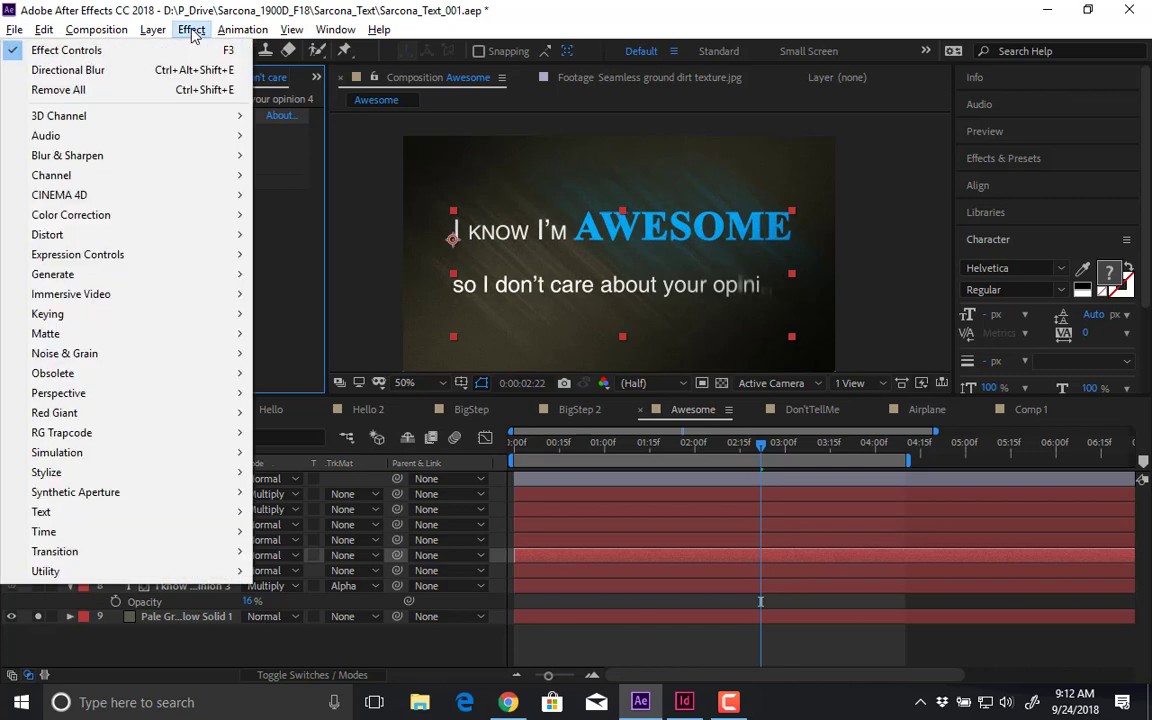
mouse_move(198, 175)
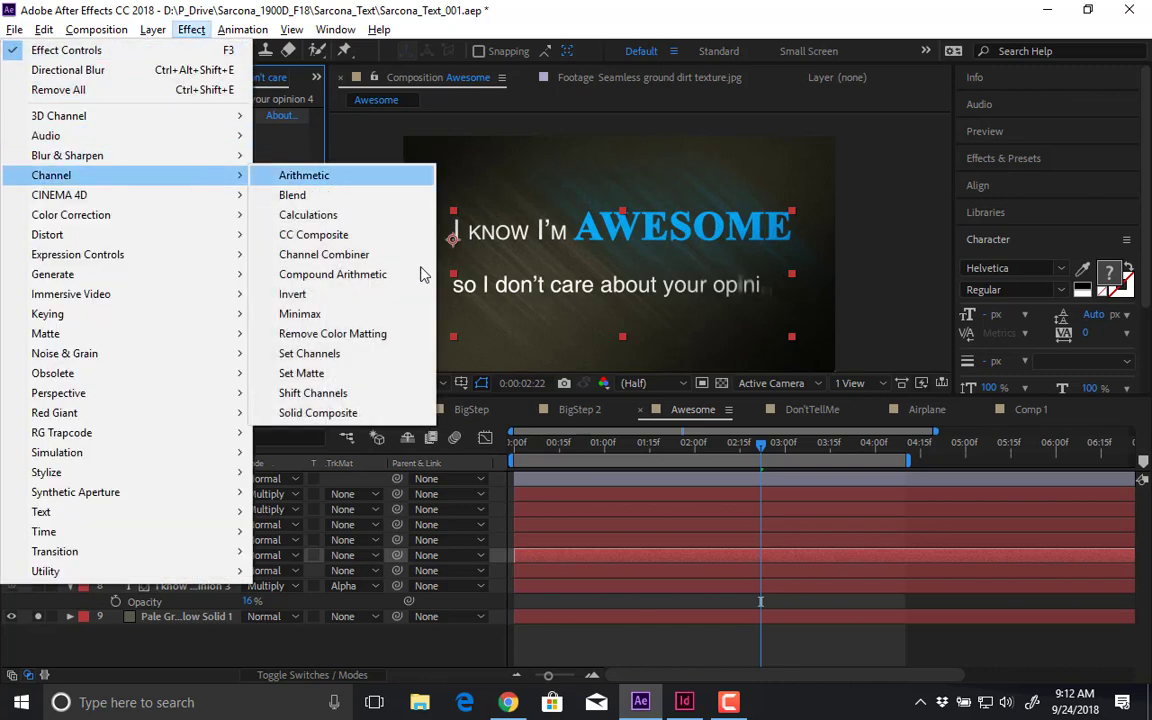
click(406, 381)
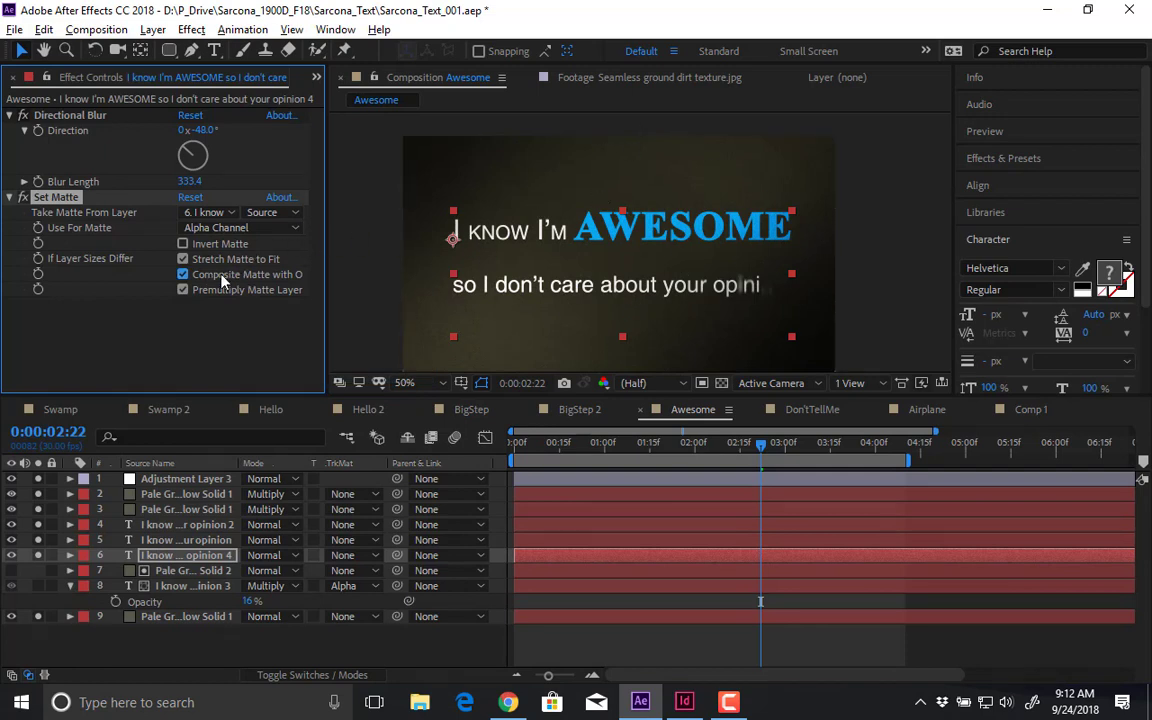
click(183, 274)
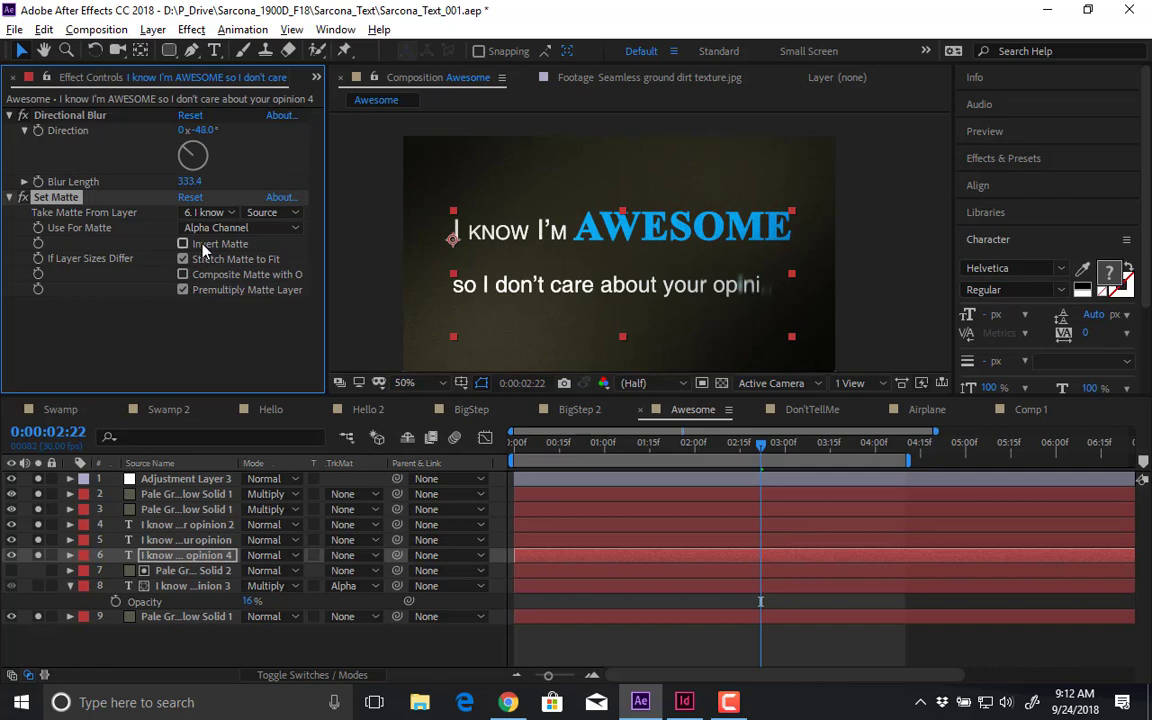
click(208, 212)
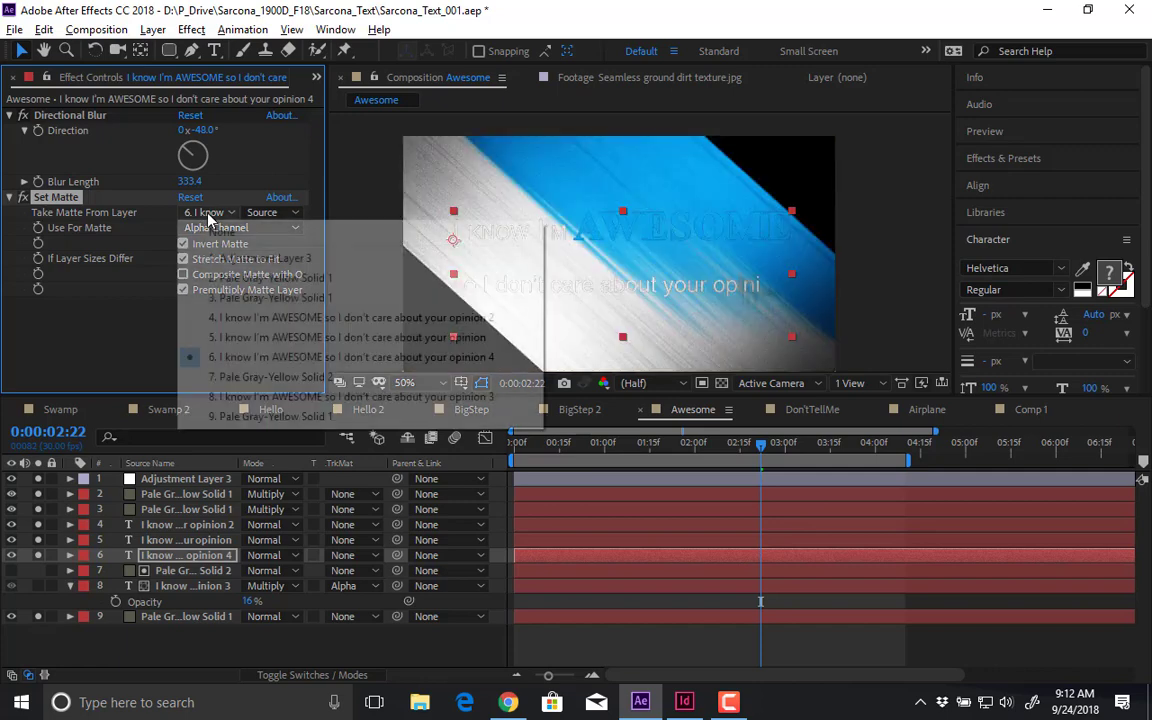
click(217, 234)
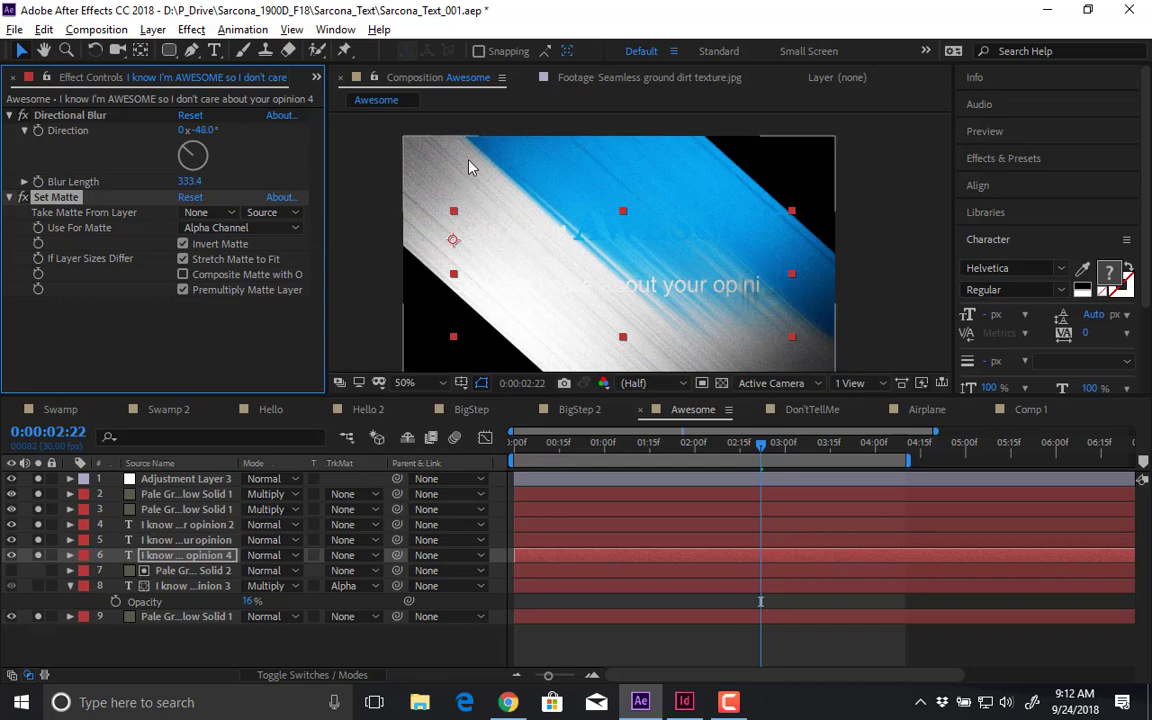
- Shift the opinion 4 layer down-right in the frame, viewed at 25% zoom
drag(470, 168, 578, 240)
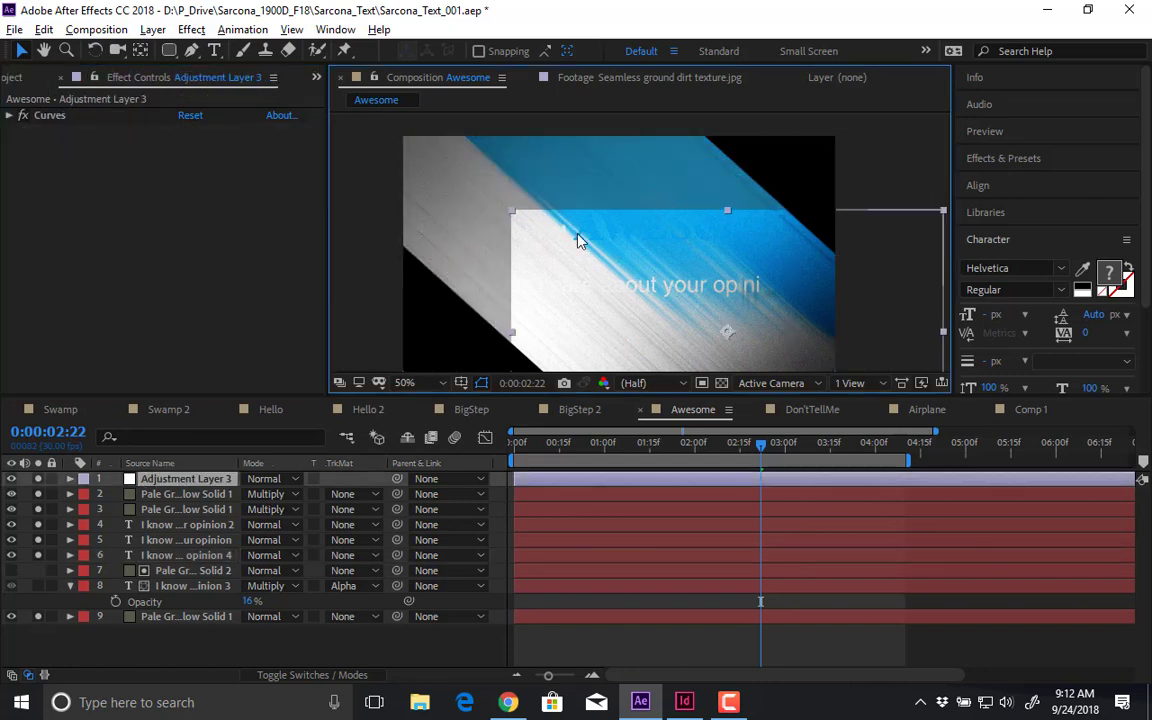
click(195, 555)
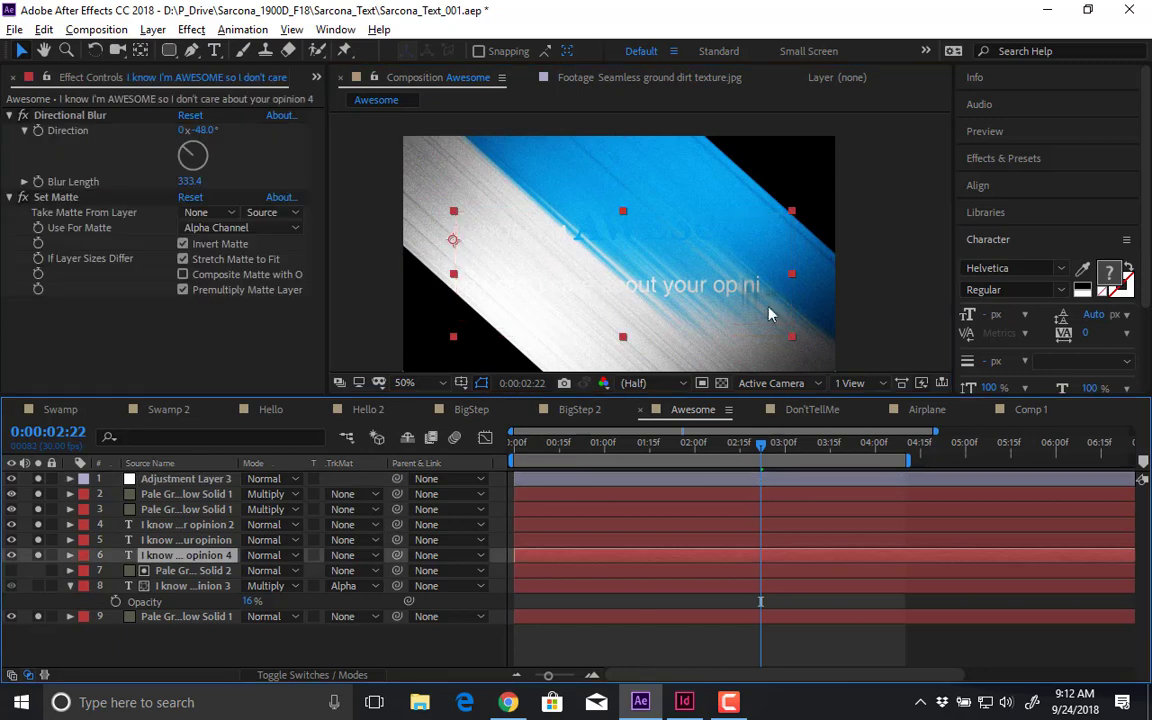
key(comma)
key(comma)
drag(697, 291, 756, 344)
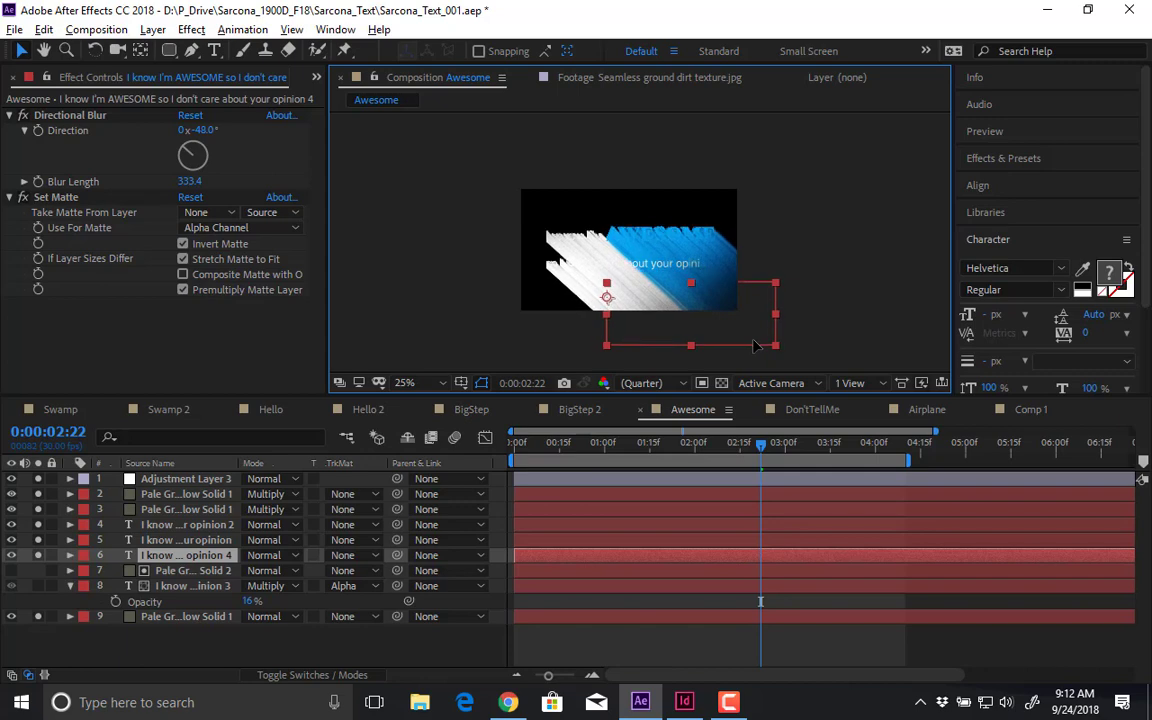
click(191, 29)
mouse_move(193, 221)
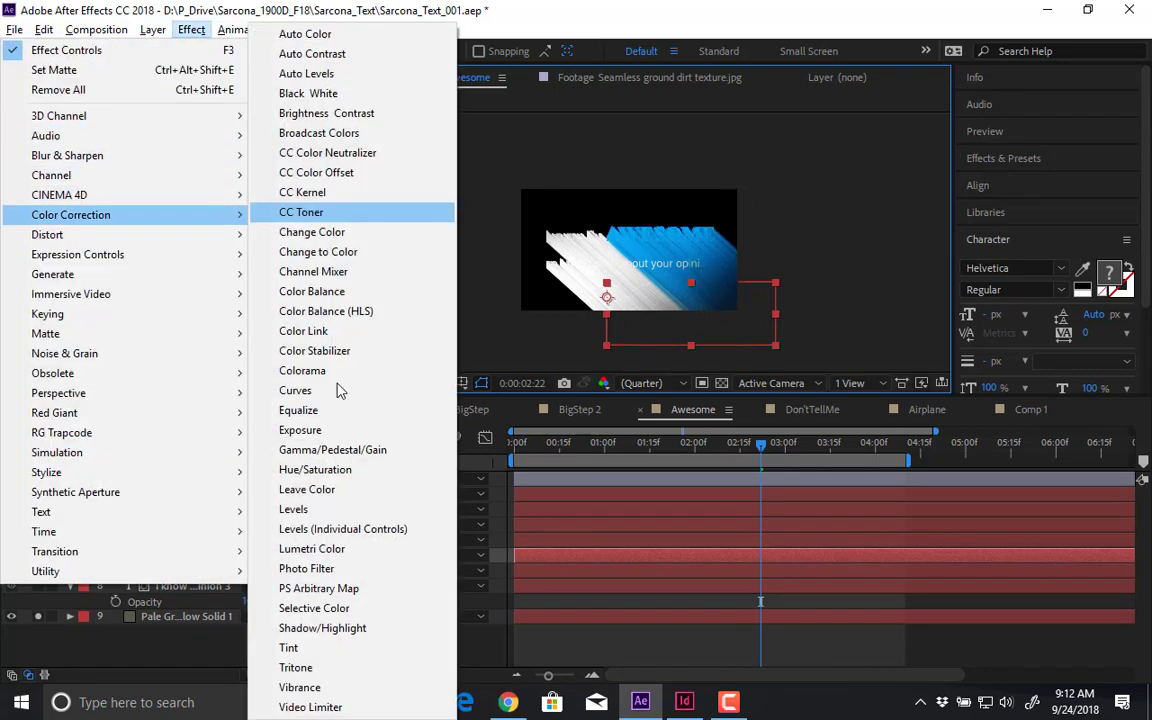
click(330, 472)
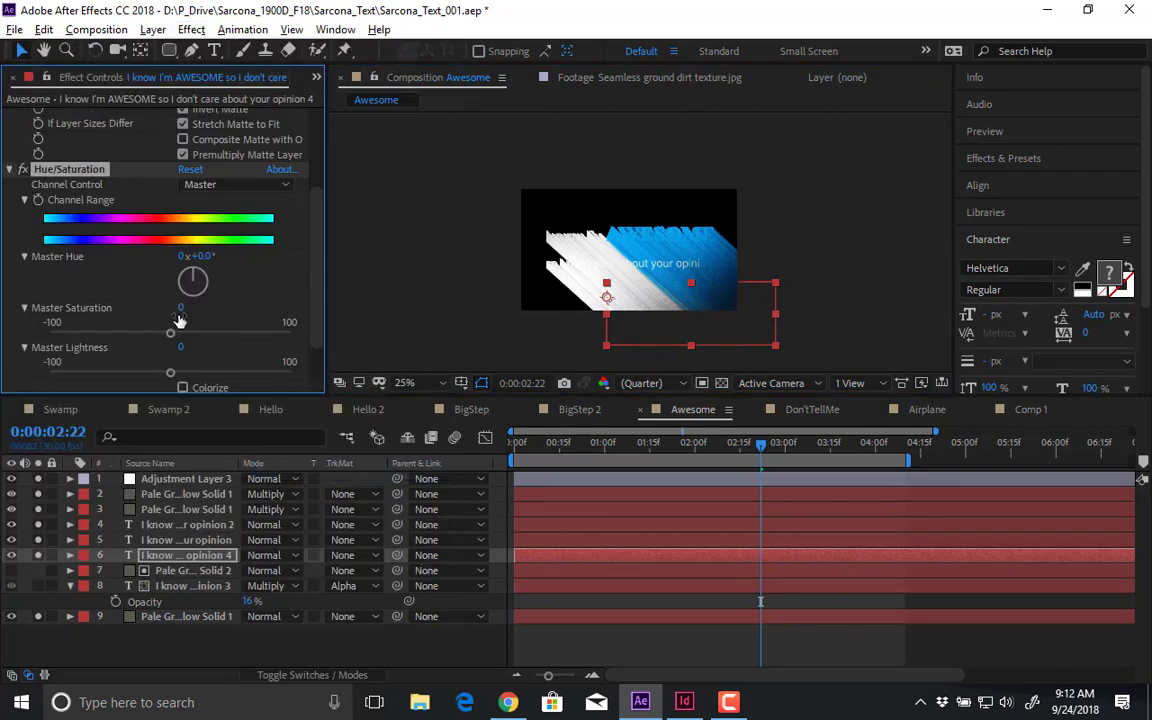
drag(1, 369, 3, 369)
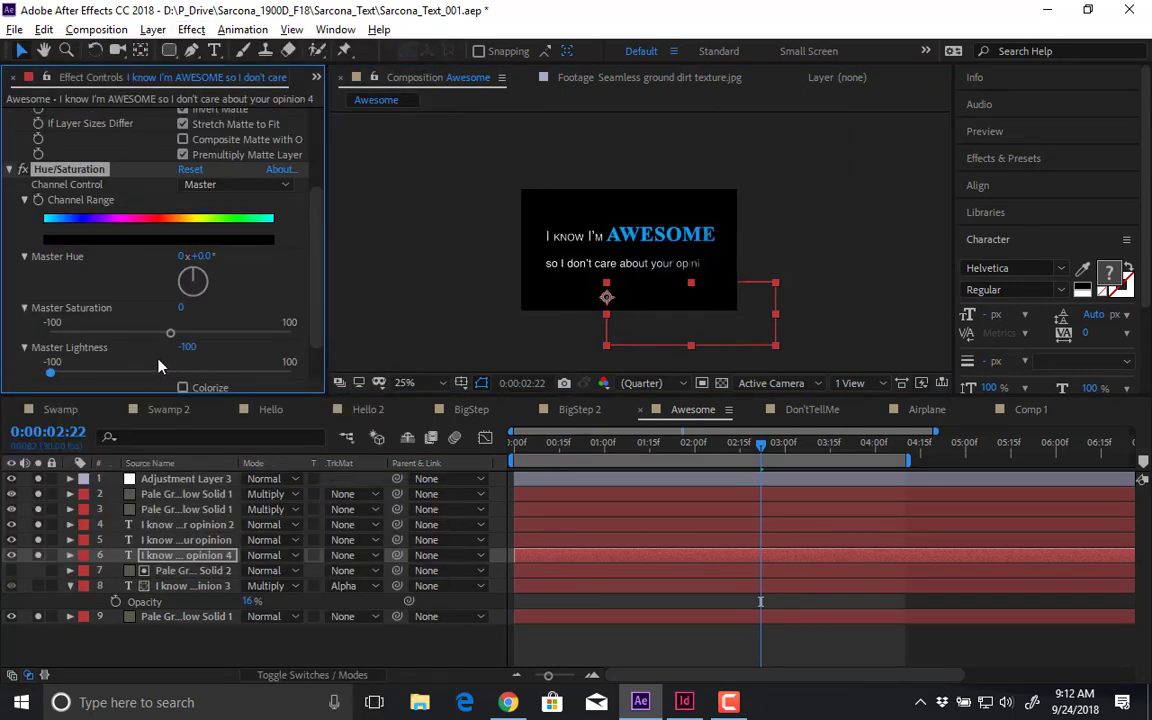
drag(158, 359, 192, 365)
drag(1, 340, 2, 308)
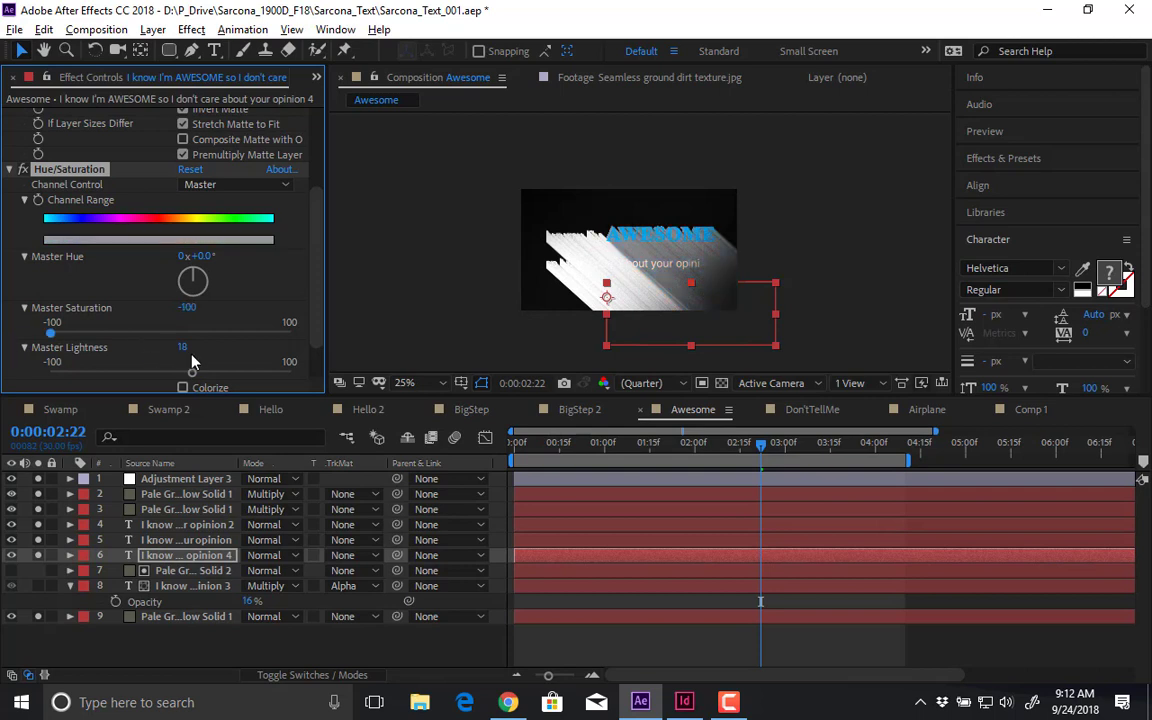
drag(195, 378, 123, 376)
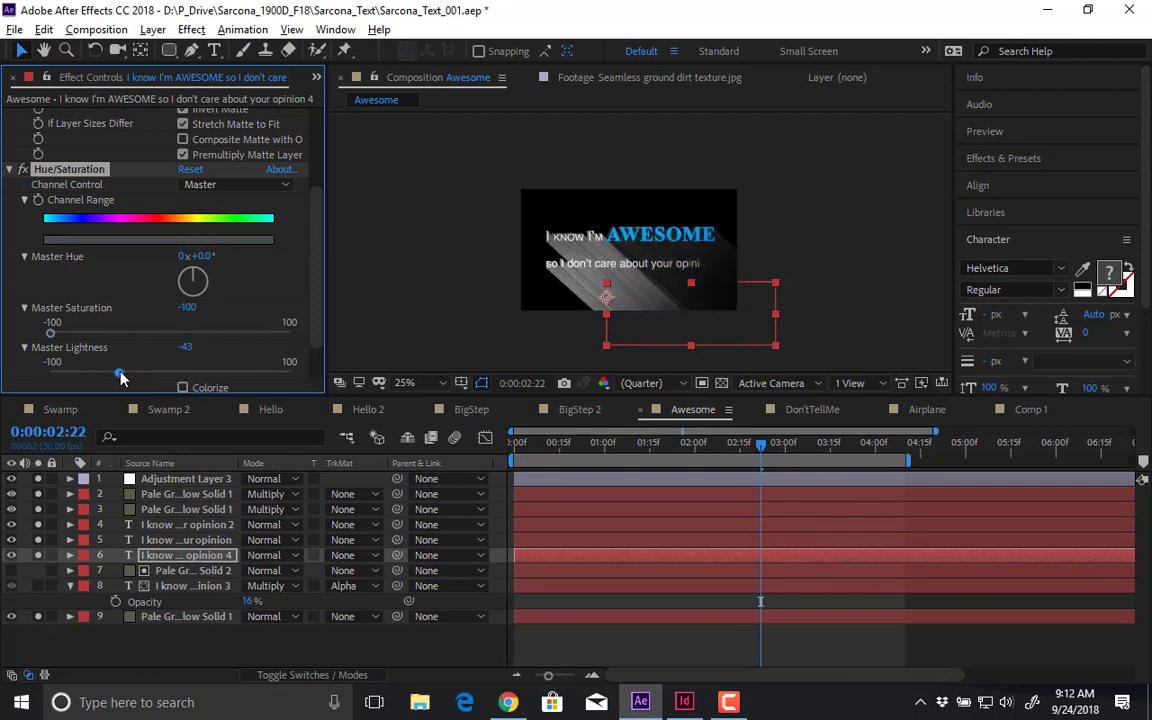
click(180, 585)
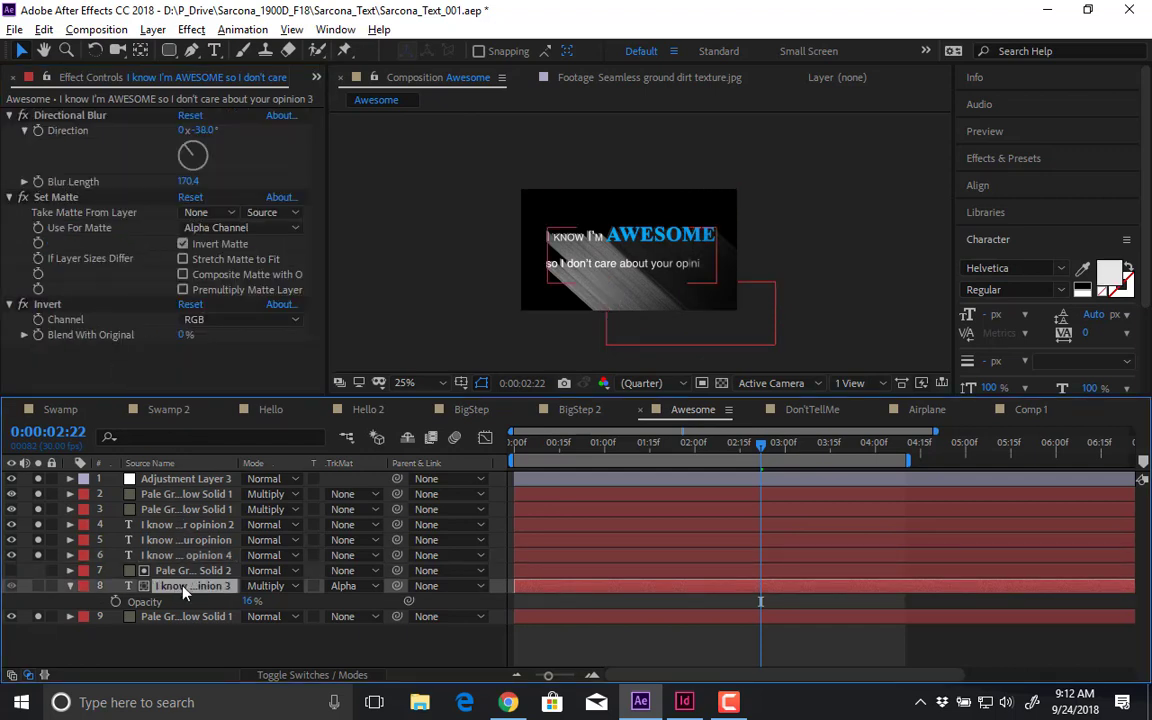
click(182, 555)
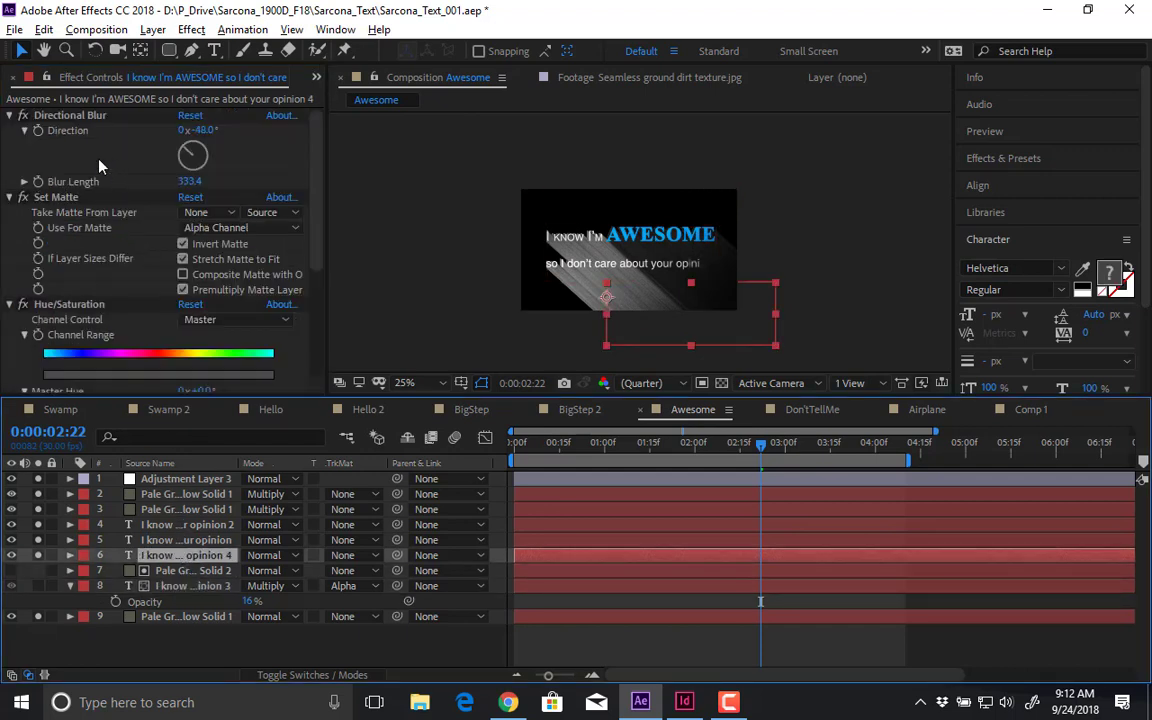
click(70, 307)
key(Delete)
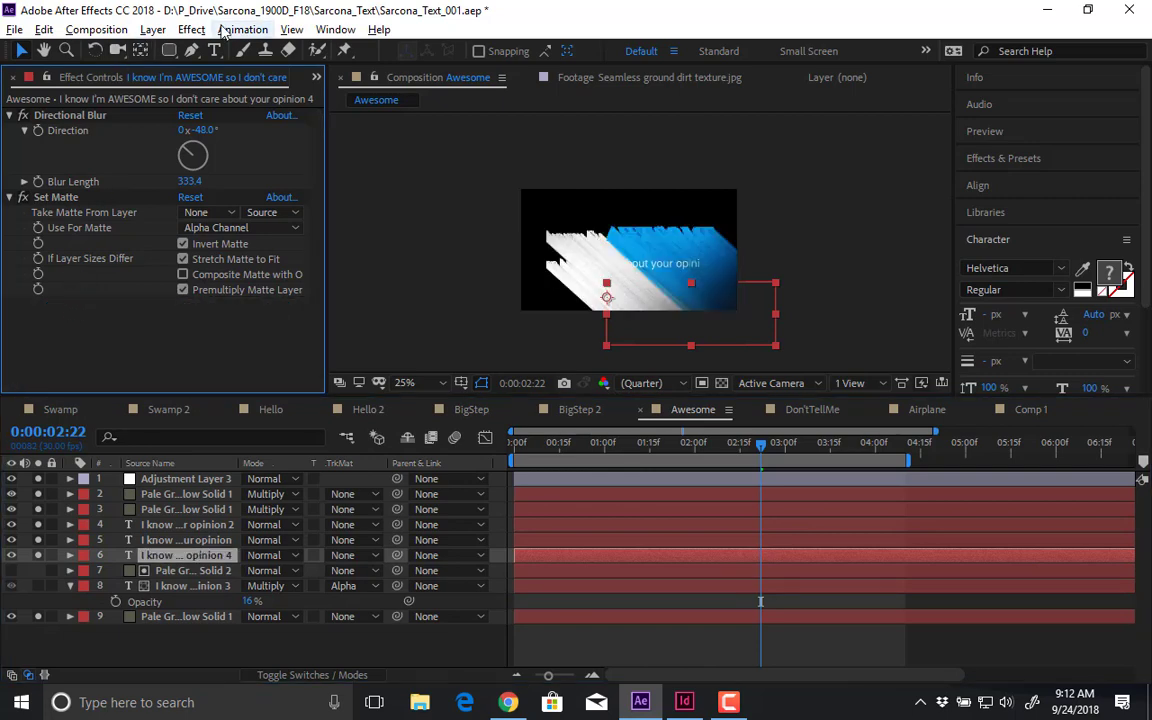
- Try an Invert effect with blending on the layer, then delete it
click(200, 30)
mouse_move(236, 186)
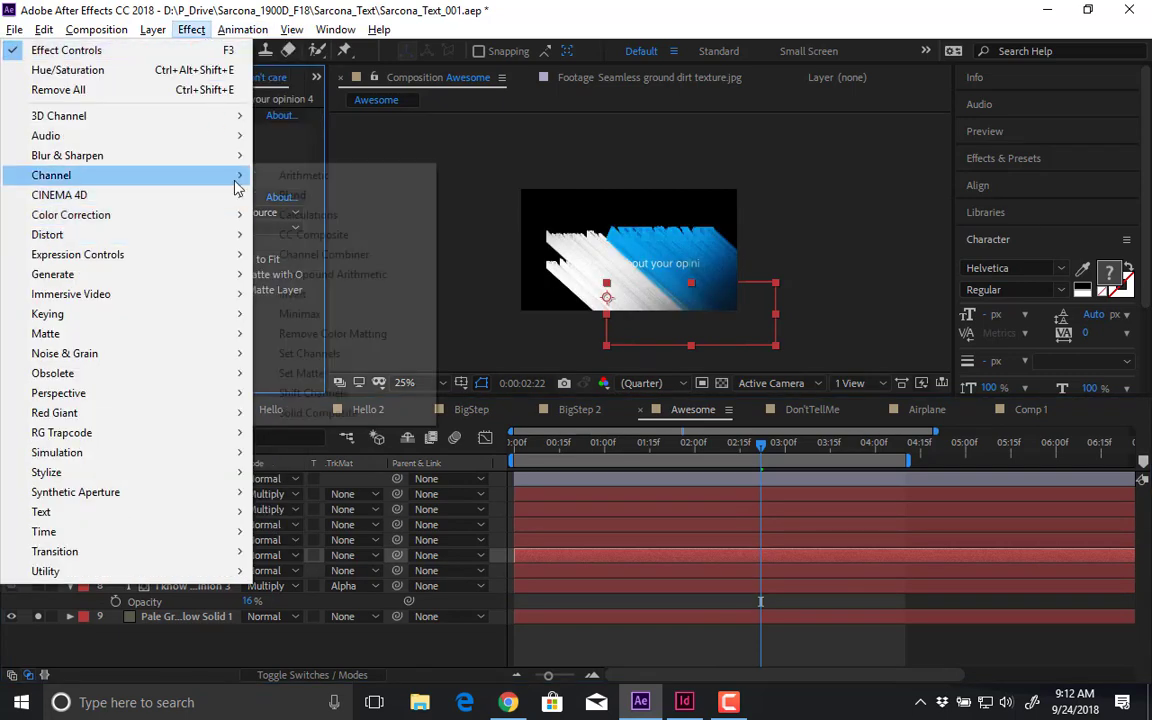
click(301, 295)
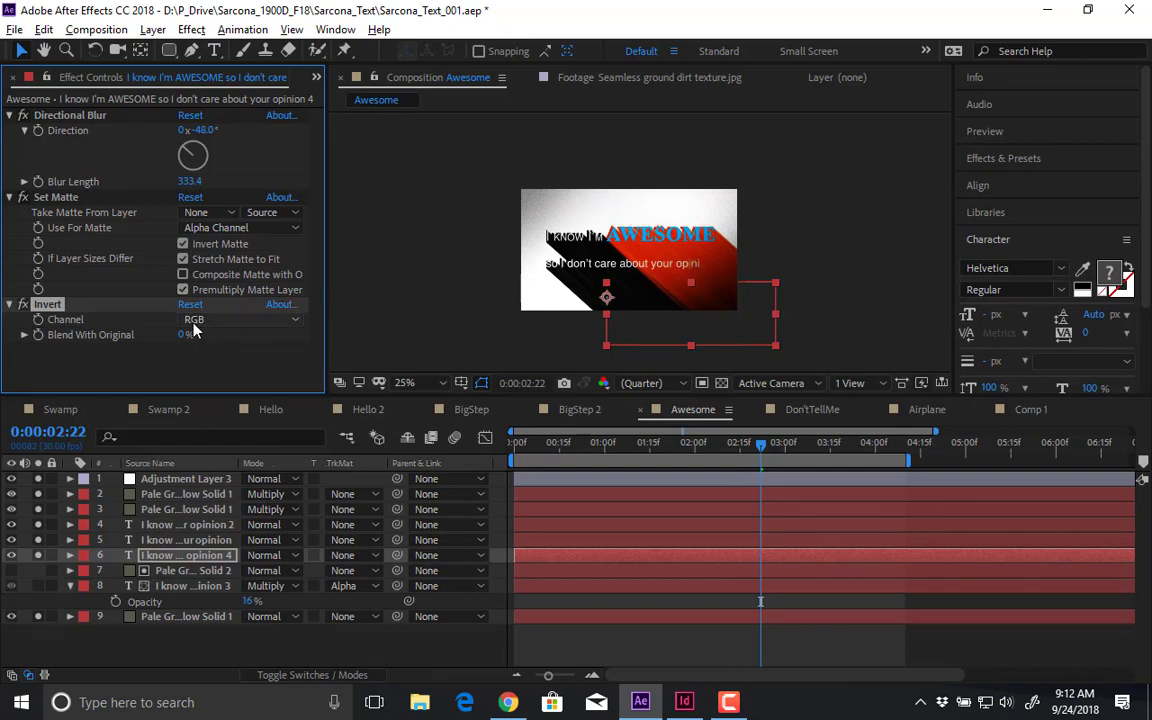
drag(182, 334, 105, 341)
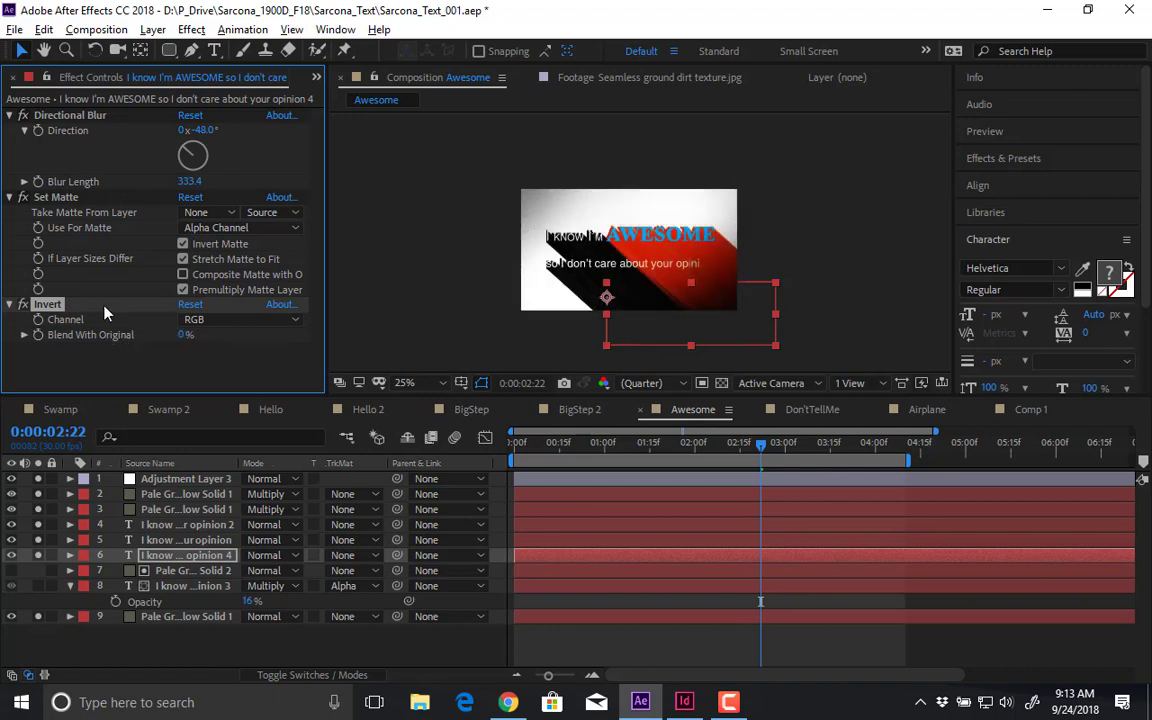
key(Delete)
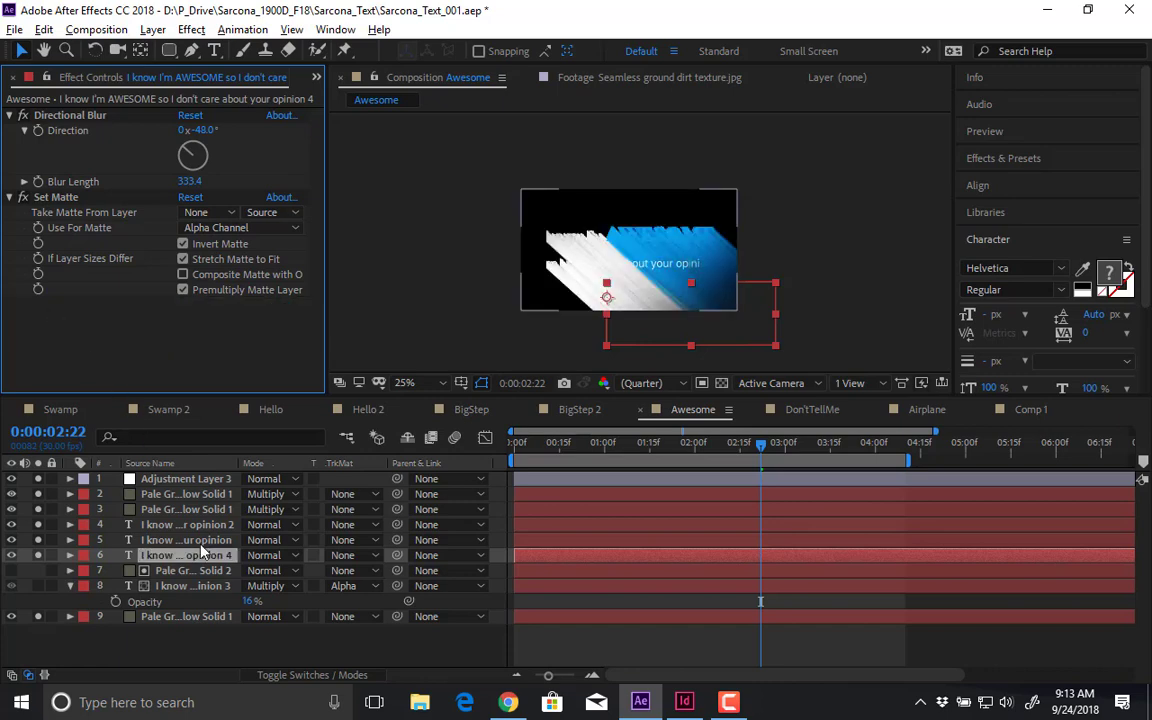
- Change the text fill colour to white FFFFFF
click(1108, 273)
drag(188, 188, 193, 332)
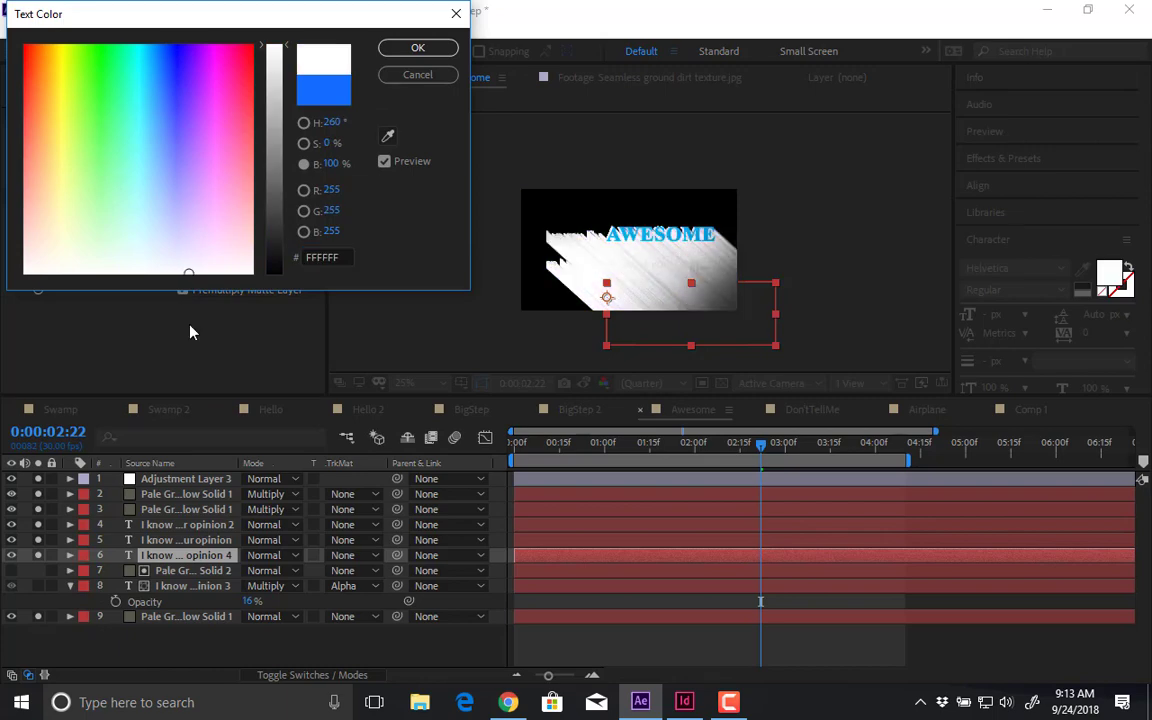
click(413, 49)
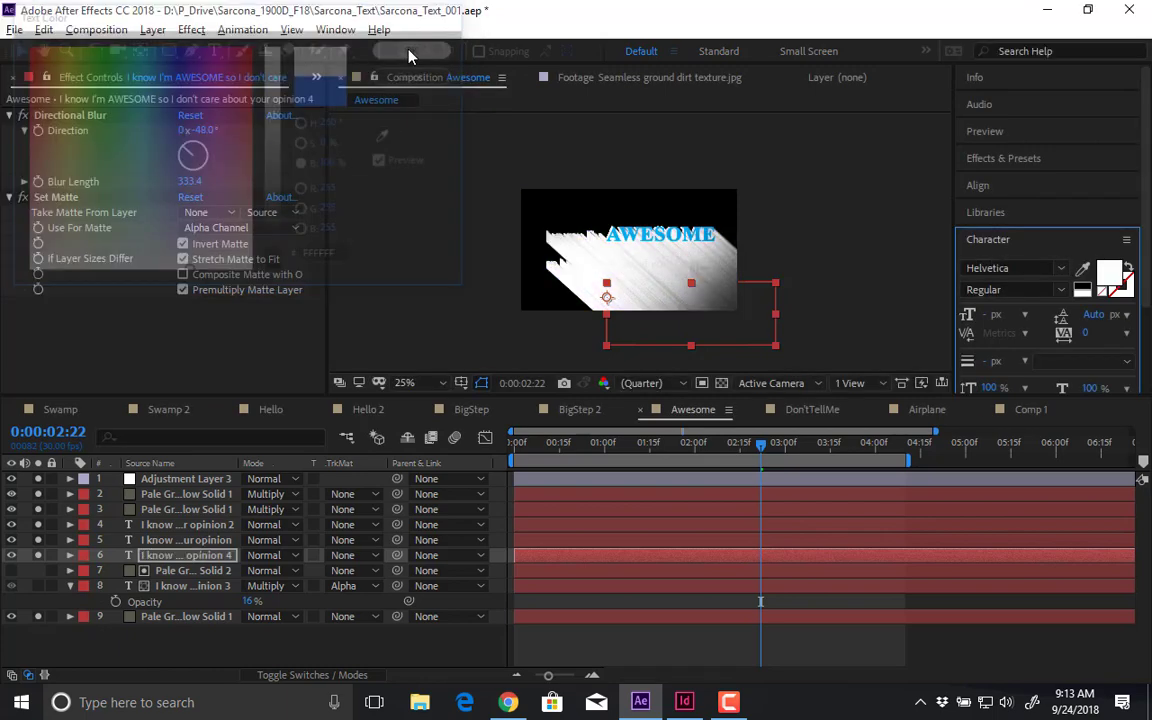
- Apply an Invert effect to the opinion 4 text layer
click(191, 29)
mouse_move(203, 178)
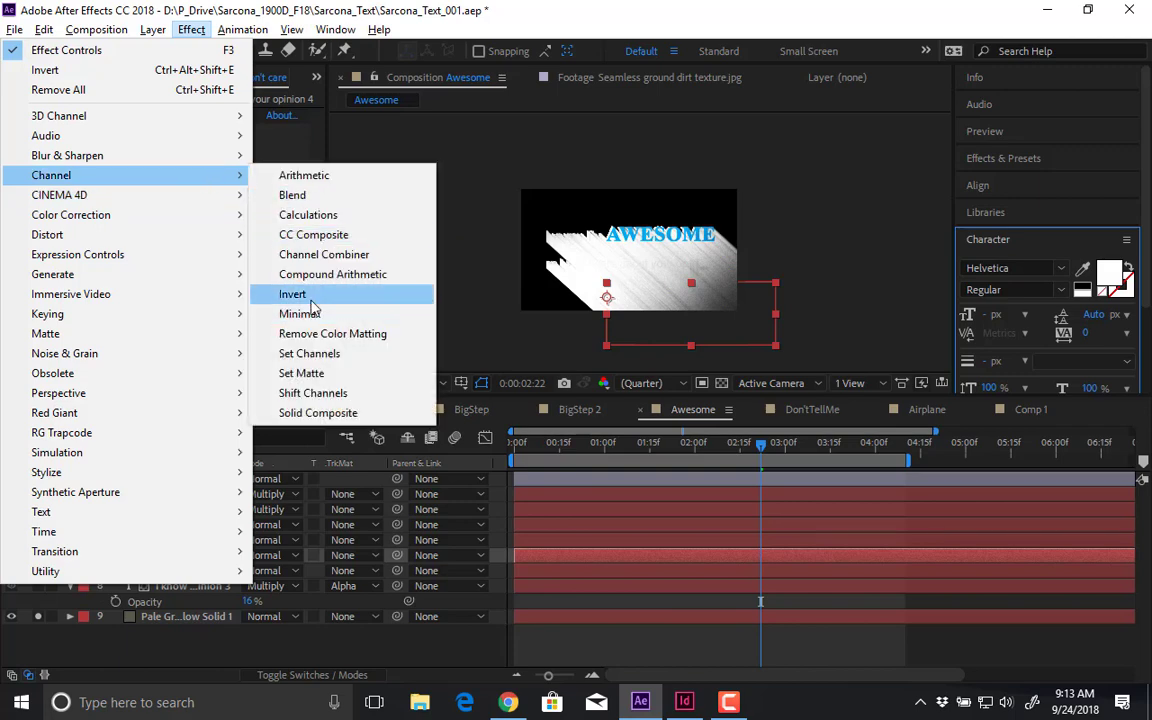
click(293, 294)
scroll(612, 300, up, 2)
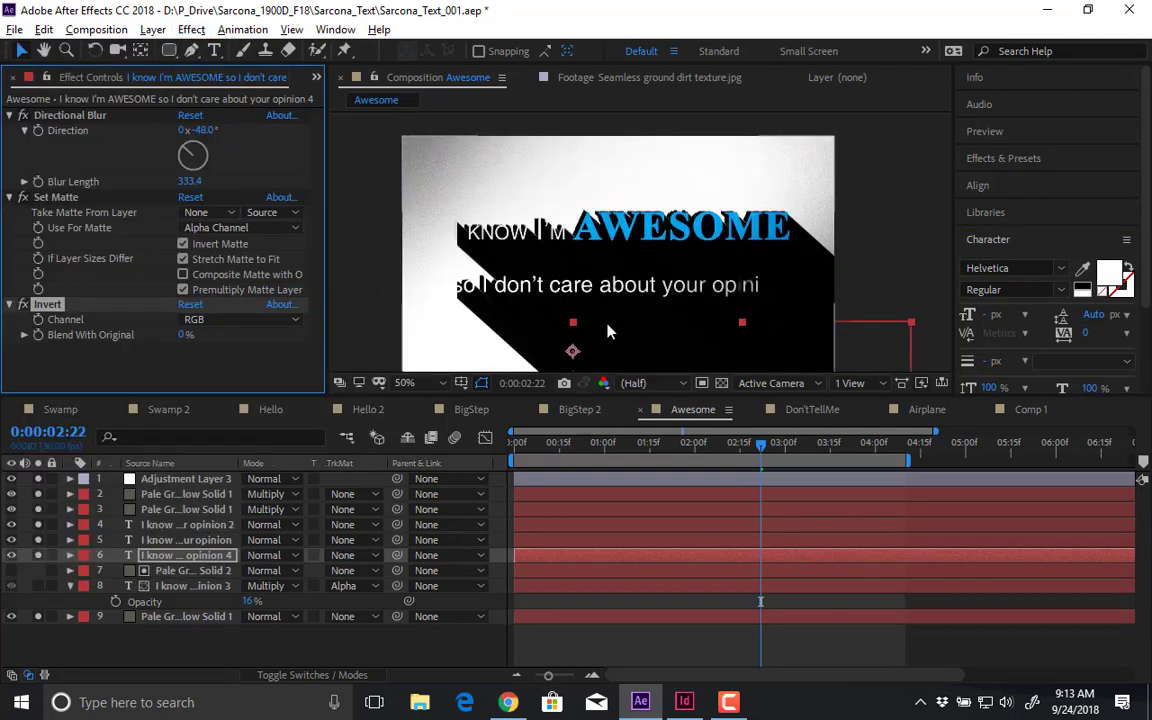
drag(619, 329, 618, 332)
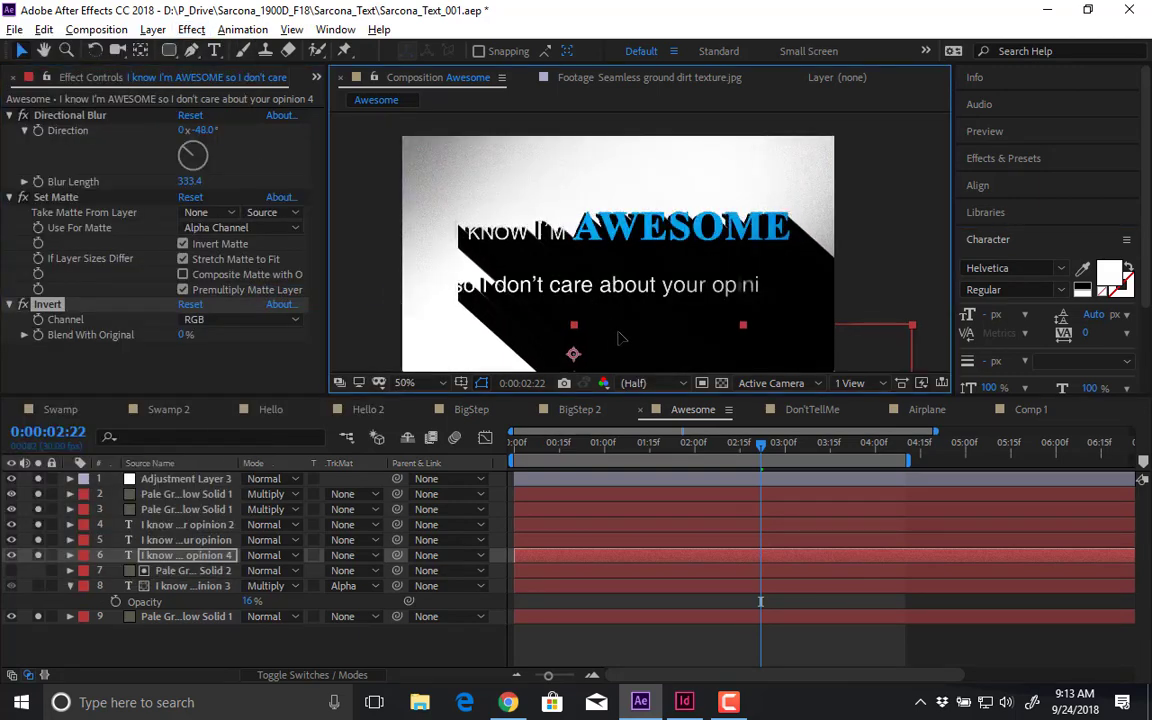
- Set the layer's blending mode to Multiply after comparing it with Normal
click(188, 559)
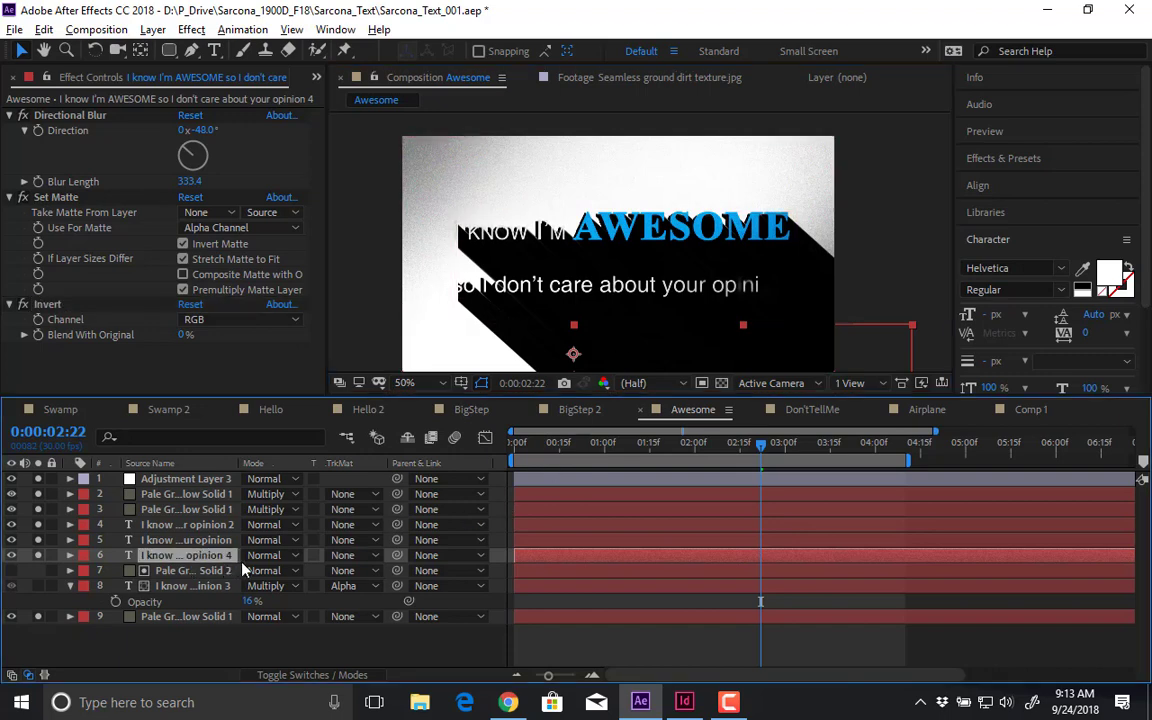
click(258, 509)
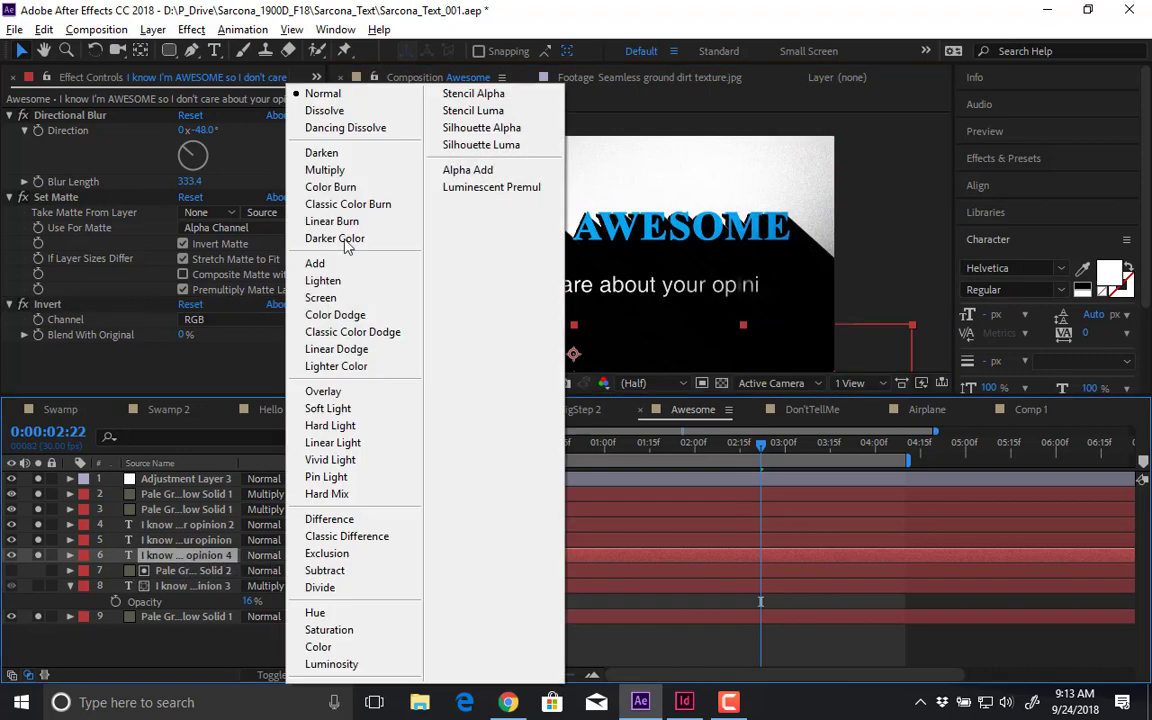
click(338, 170)
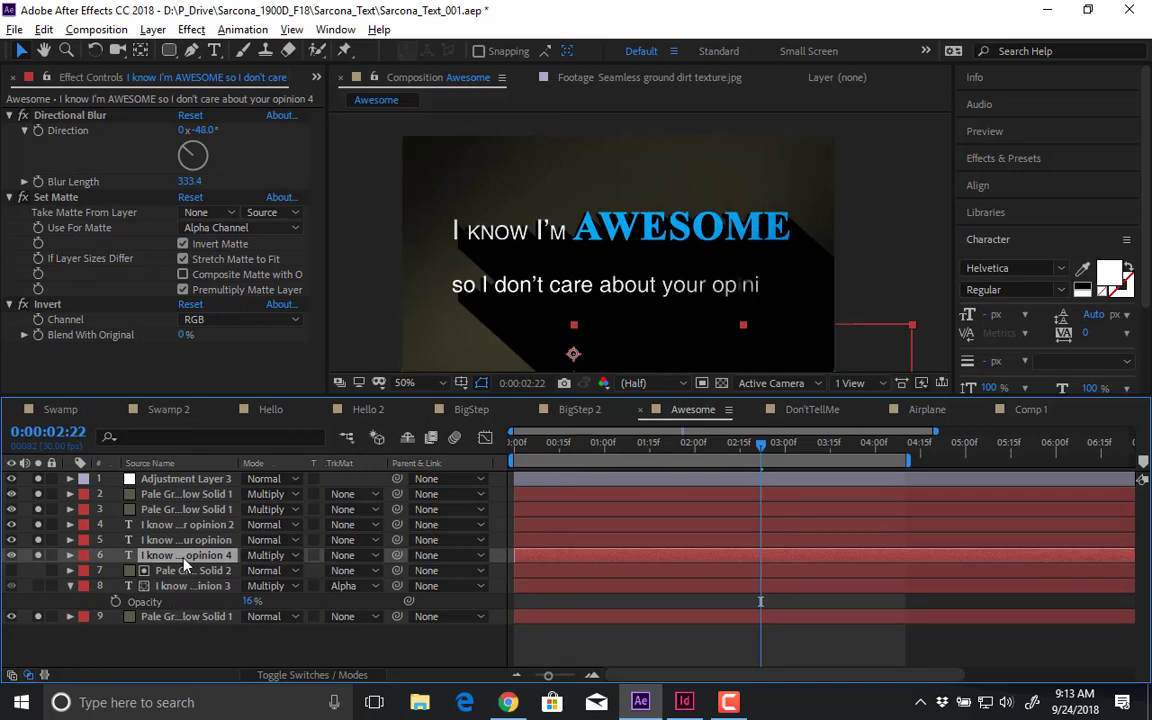
click(277, 554)
click(330, 93)
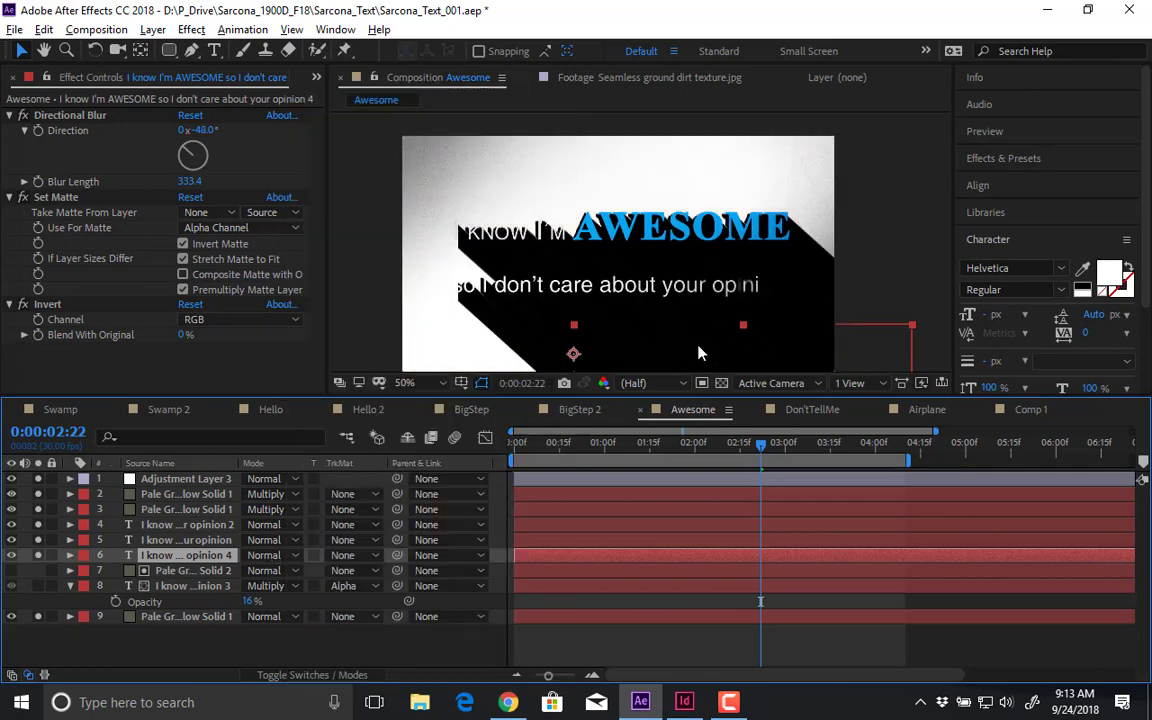
click(256, 557)
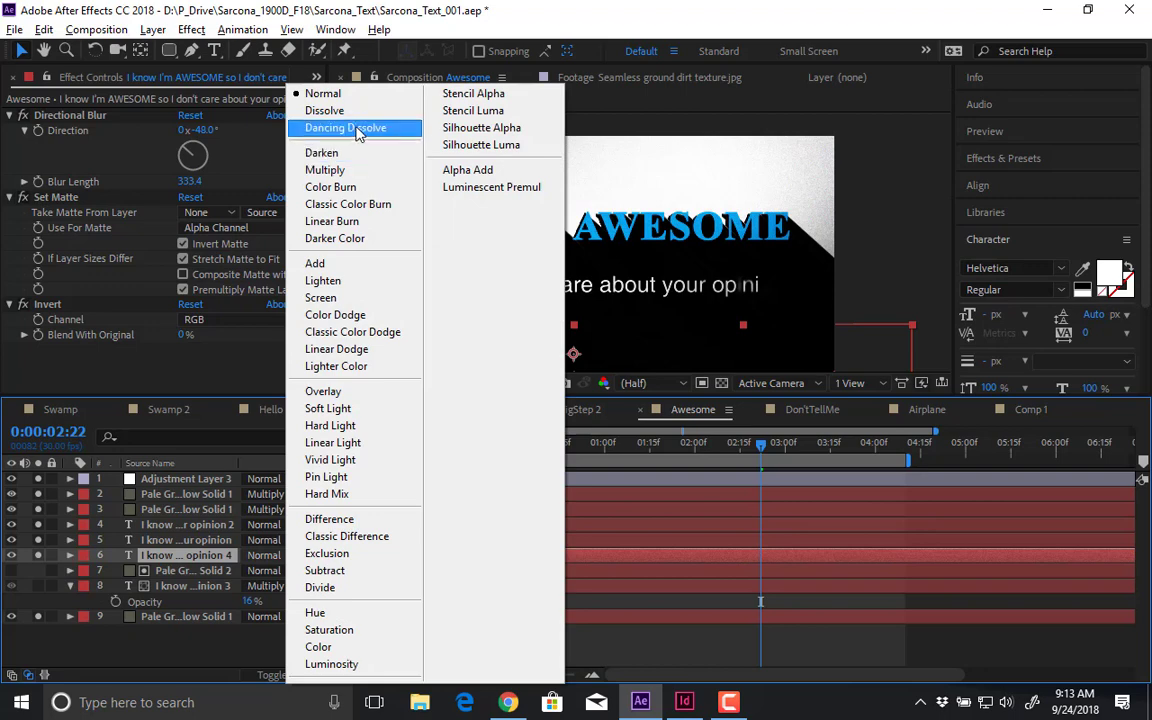
click(325, 170)
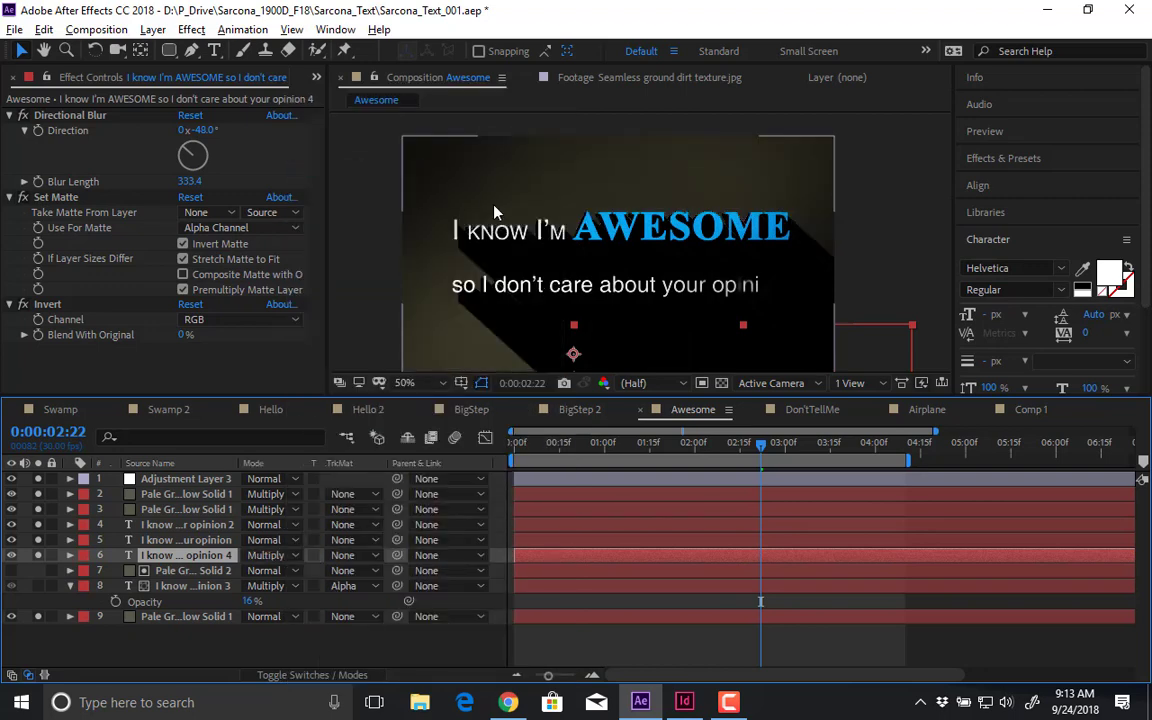
- Lower the opinion 4 layer's opacity to 18%
scroll(620, 240, down, 1)
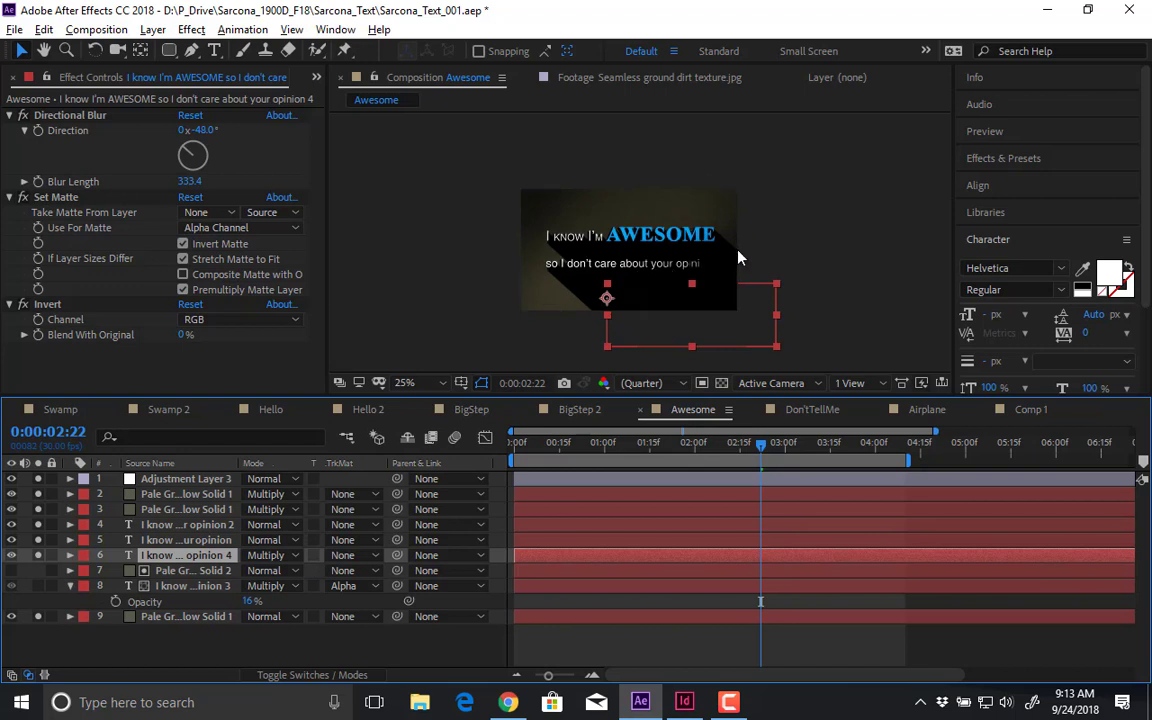
drag(601, 457, 788, 451)
click(220, 570)
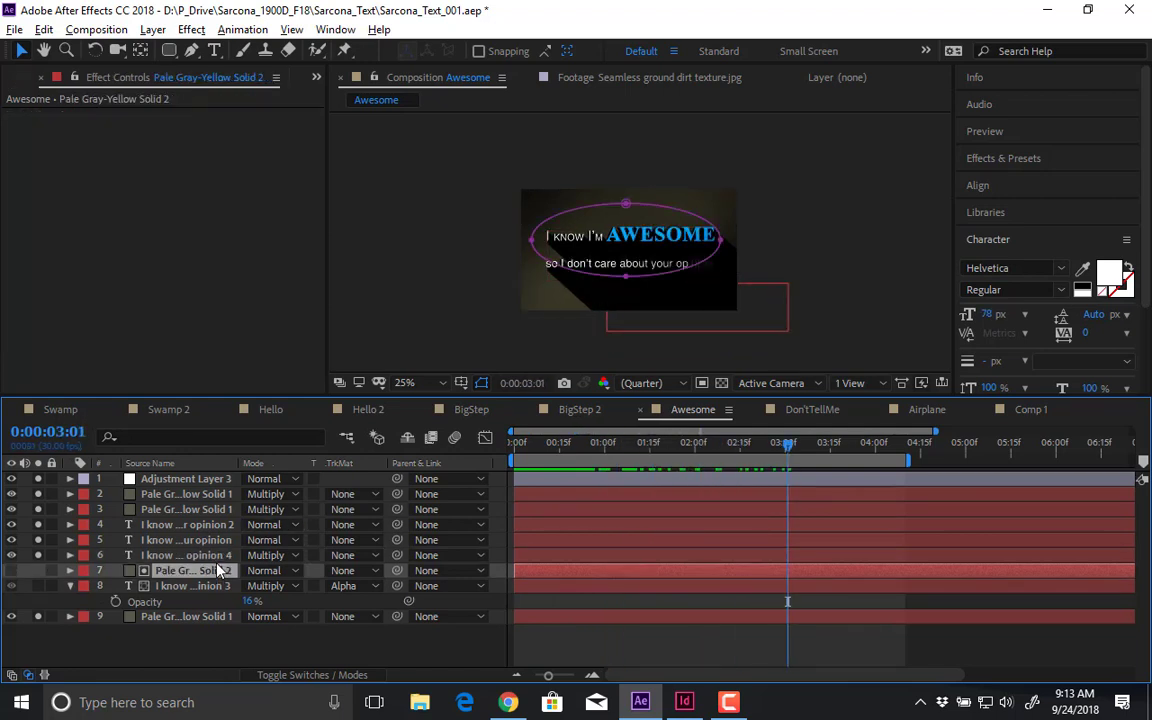
click(222, 556)
key(t)
drag(252, 571, 177, 570)
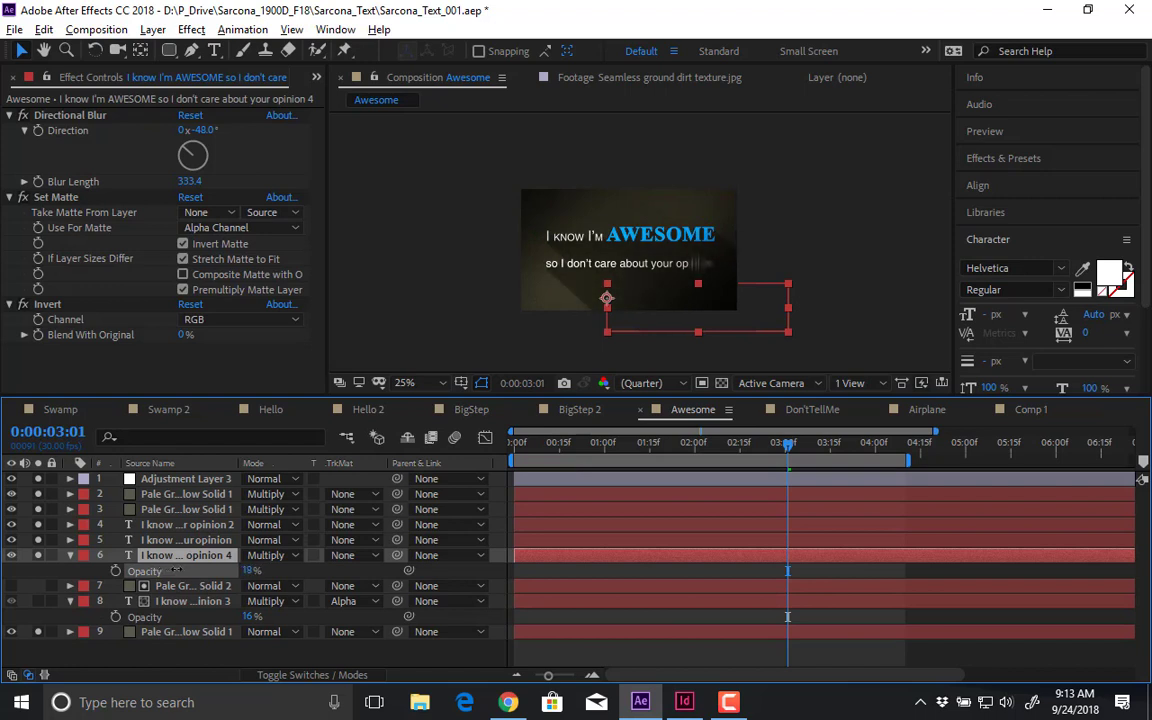
click(291, 652)
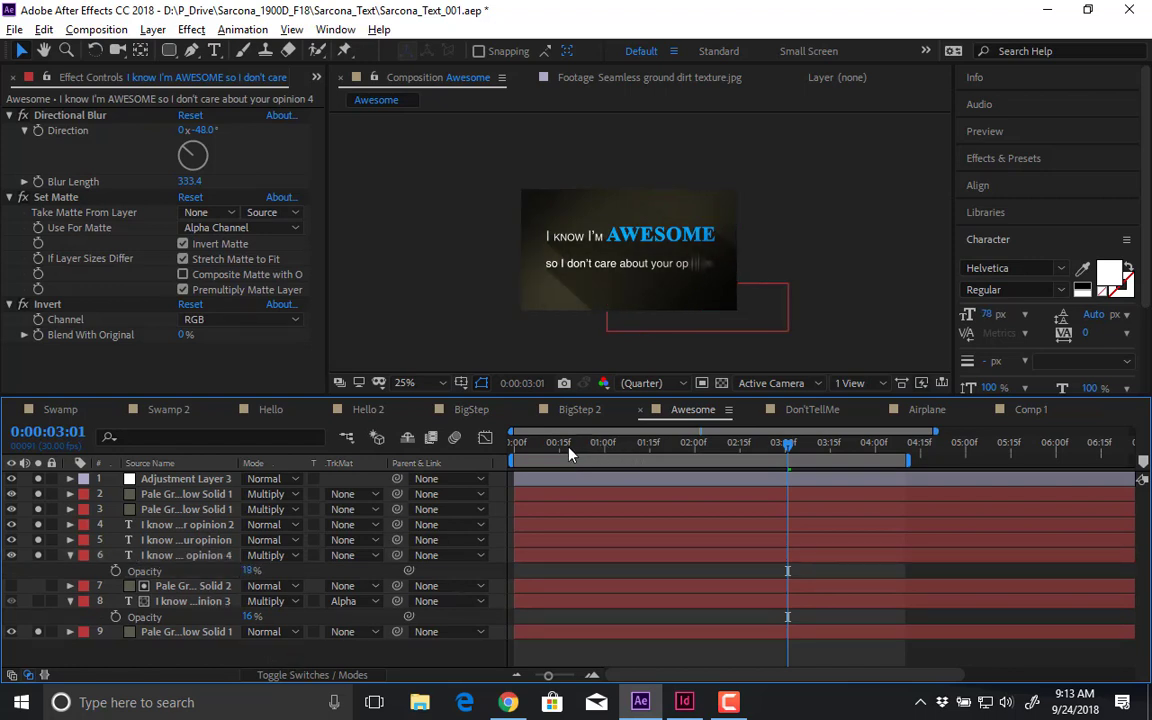
- Preview the animation from the start
drag(576, 446, 373, 478)
key(space)
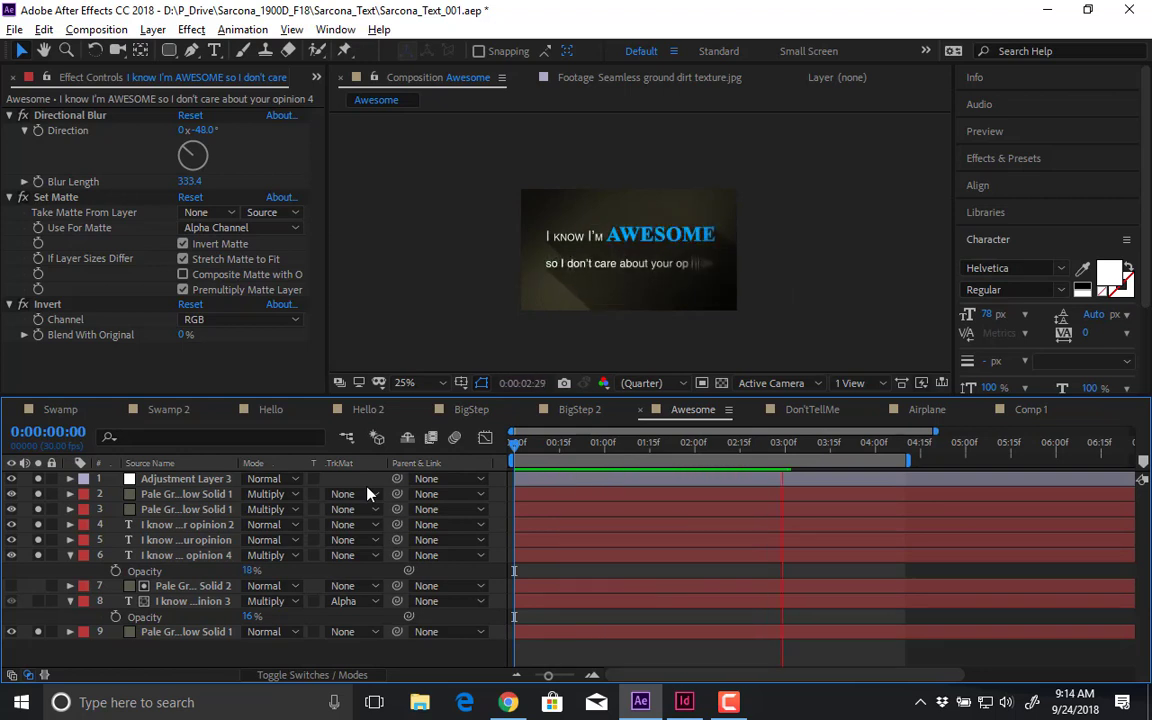
key(space)
click(183, 556)
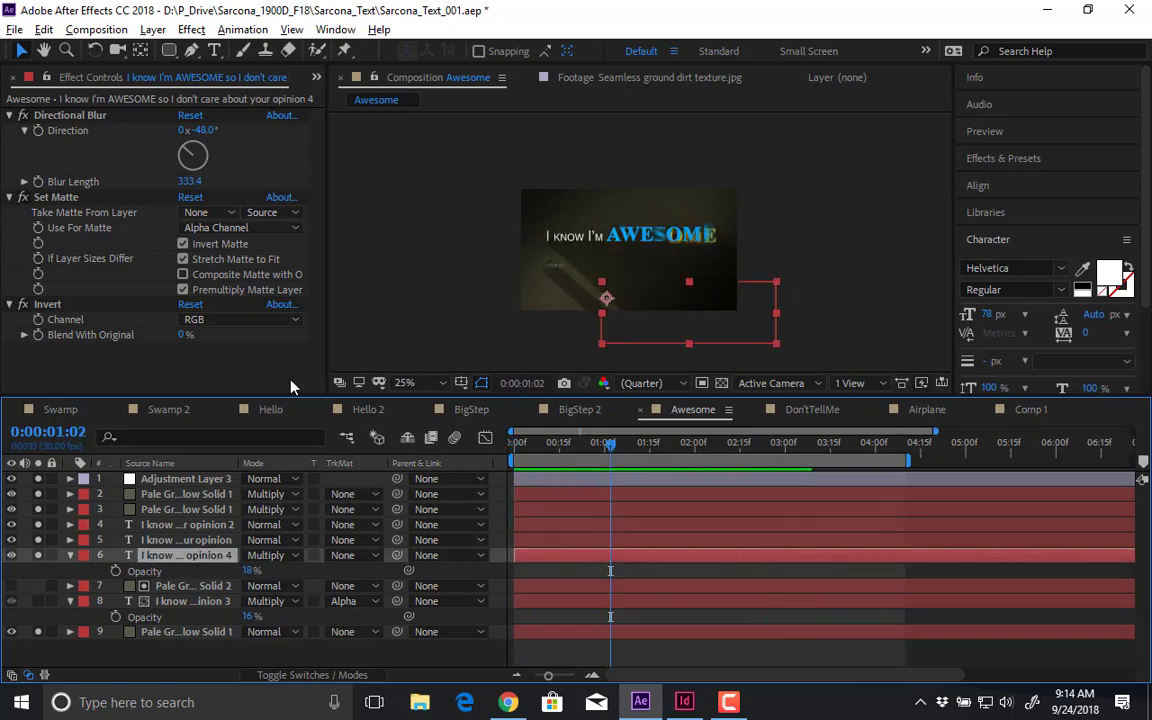
- Create an orange solid with a heavily feathered rectangular mask over the upper text
click(153, 29)
mouse_move(200, 50)
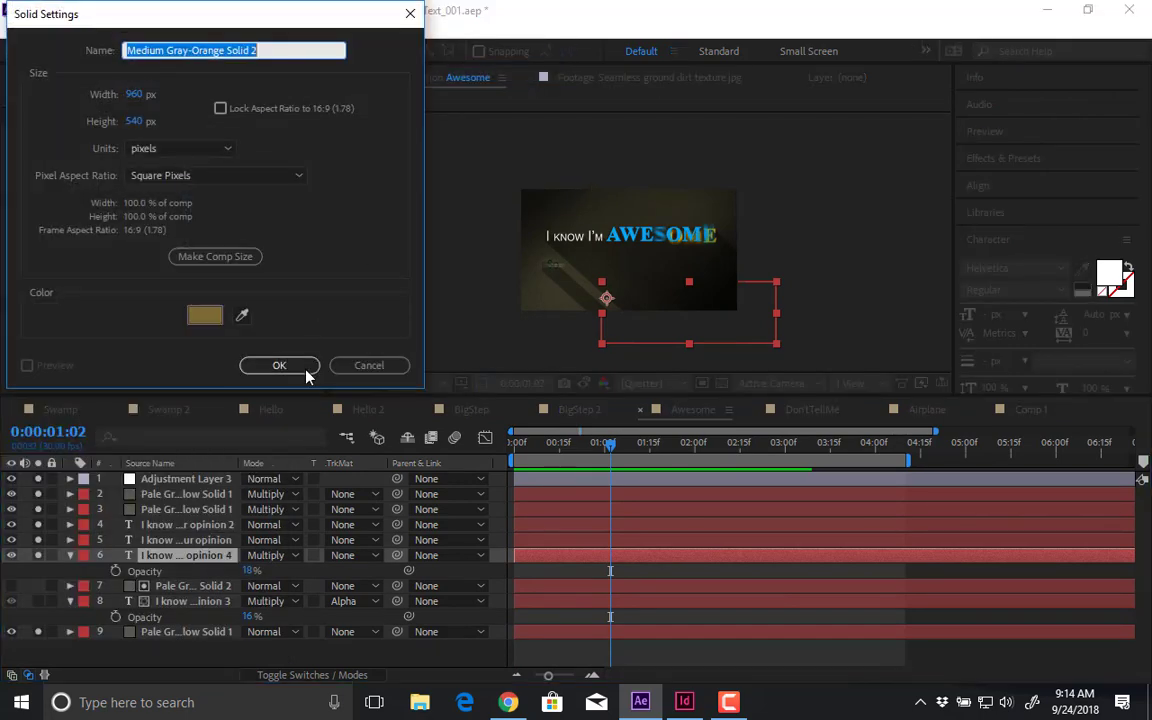
click(300, 366)
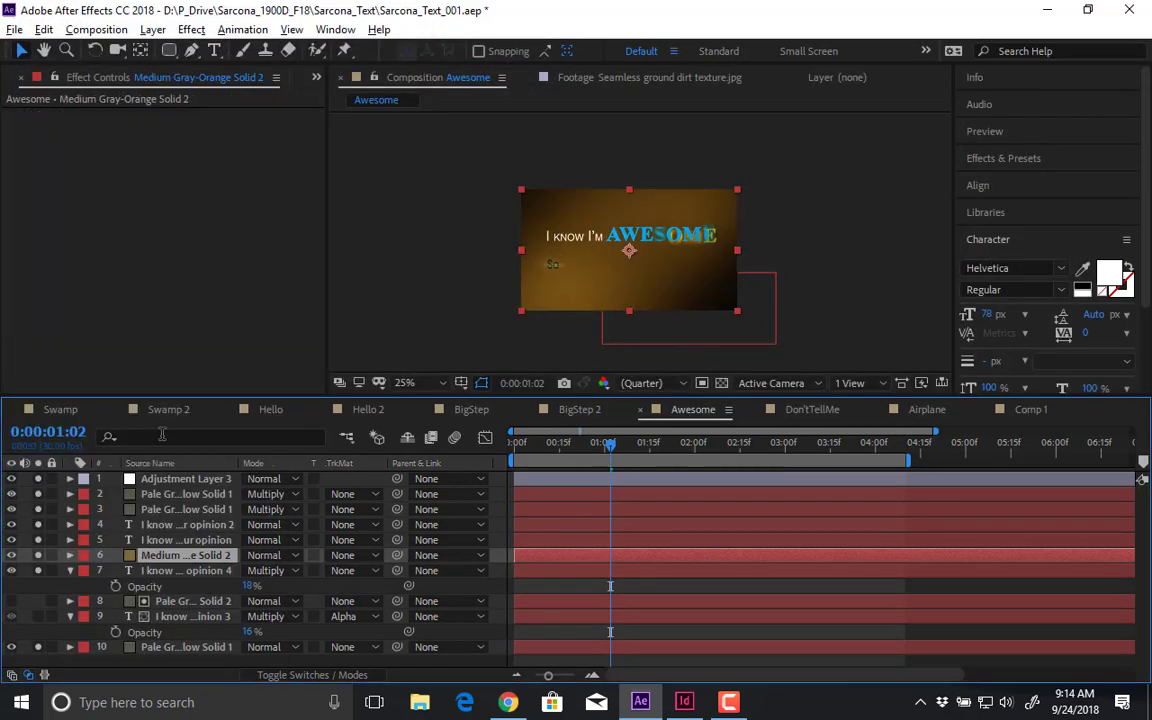
click(169, 50)
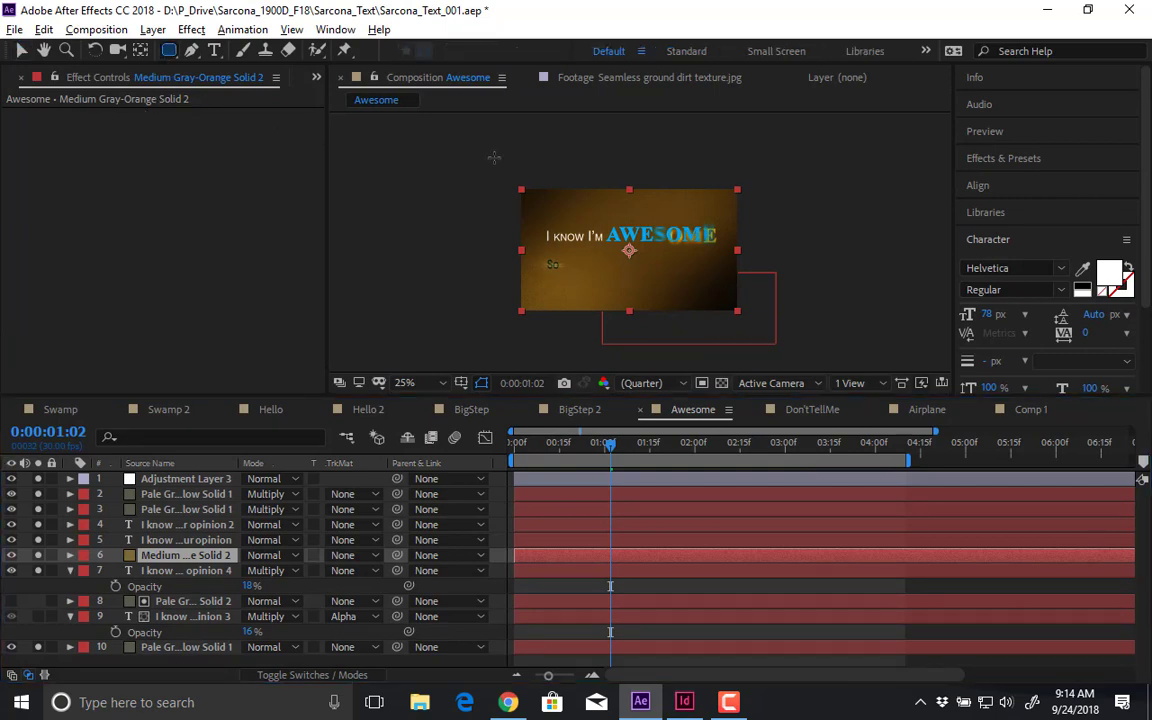
mouse_move(494, 157)
mouse_down()
mouse_move(630, 213)
mouse_move(689, 268)
mouse_up()
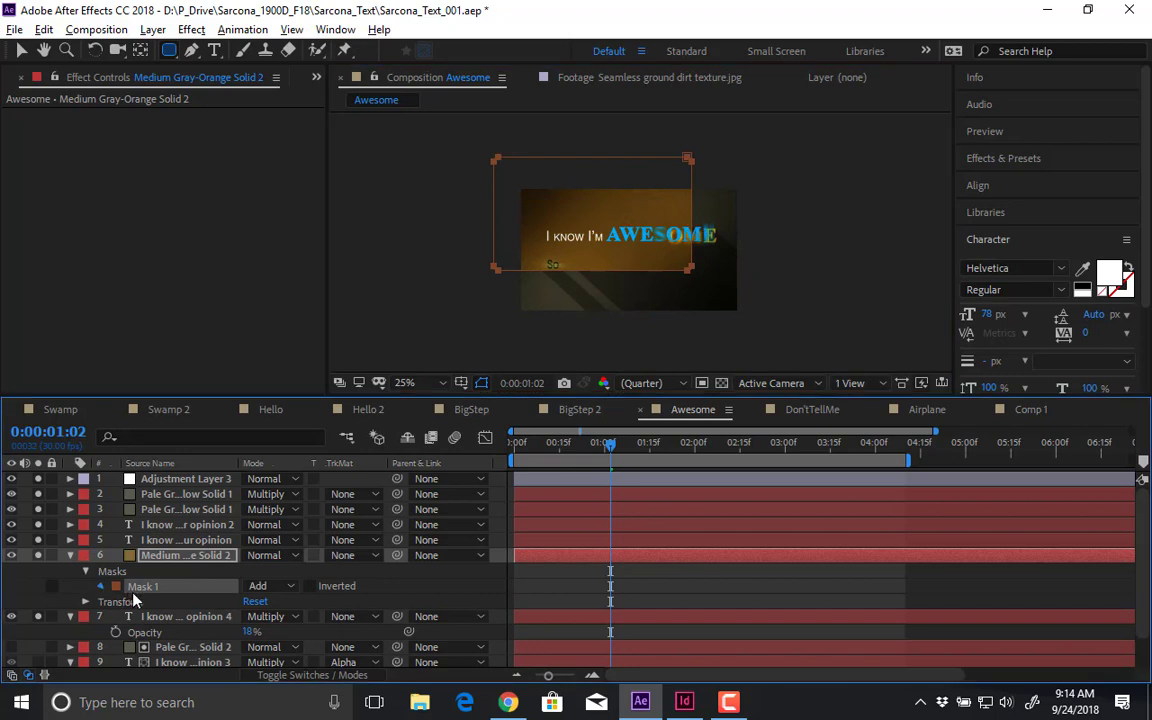
click(101, 586)
drag(268, 623, 510, 612)
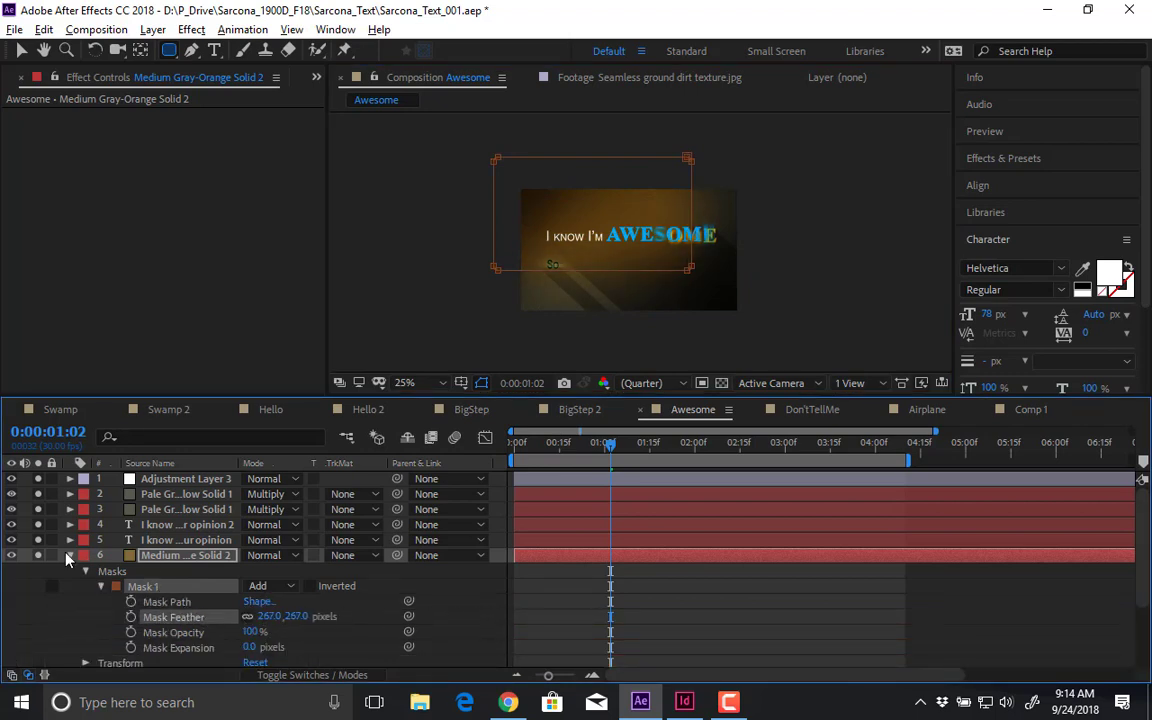
- Use the orange solid as the alpha track matte for the opinion 4 text layer
click(68, 555)
click(70, 555)
click(70, 555)
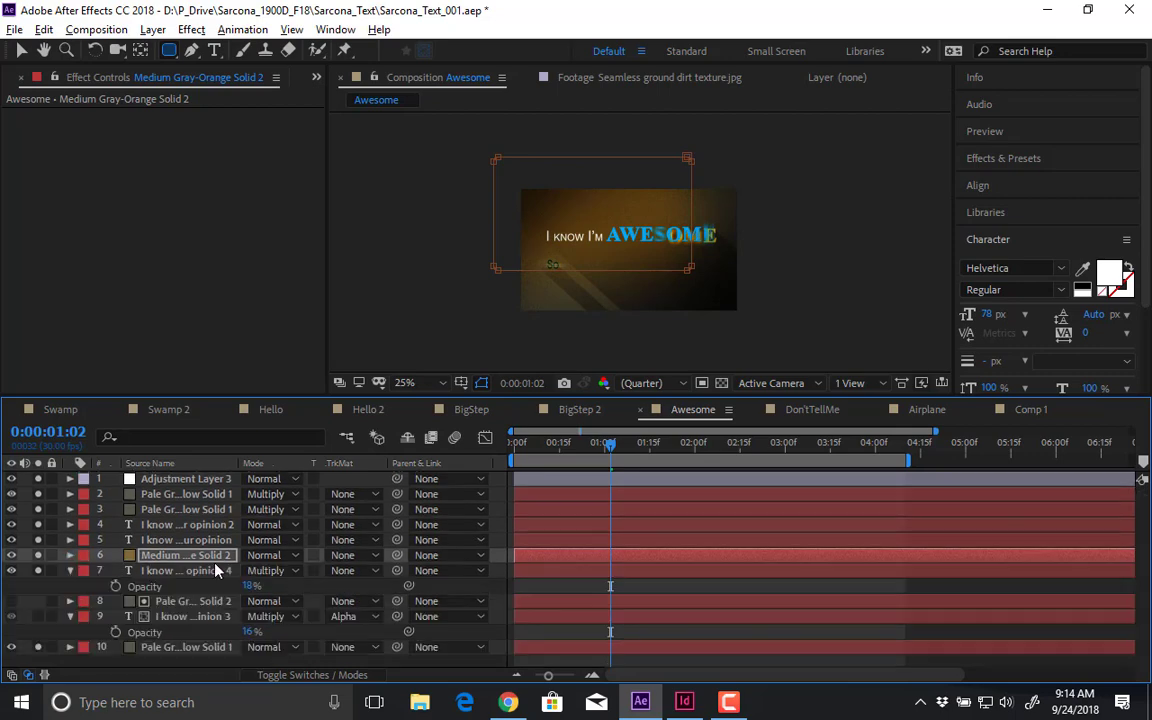
click(200, 571)
click(181, 555)
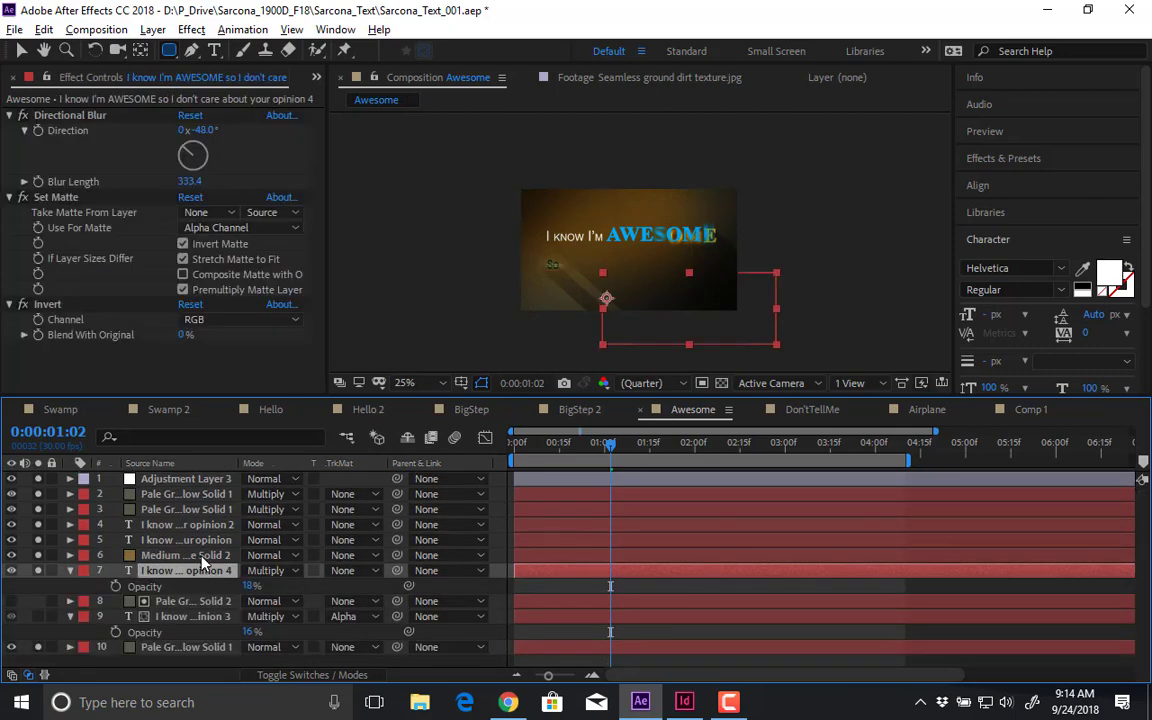
click(355, 570)
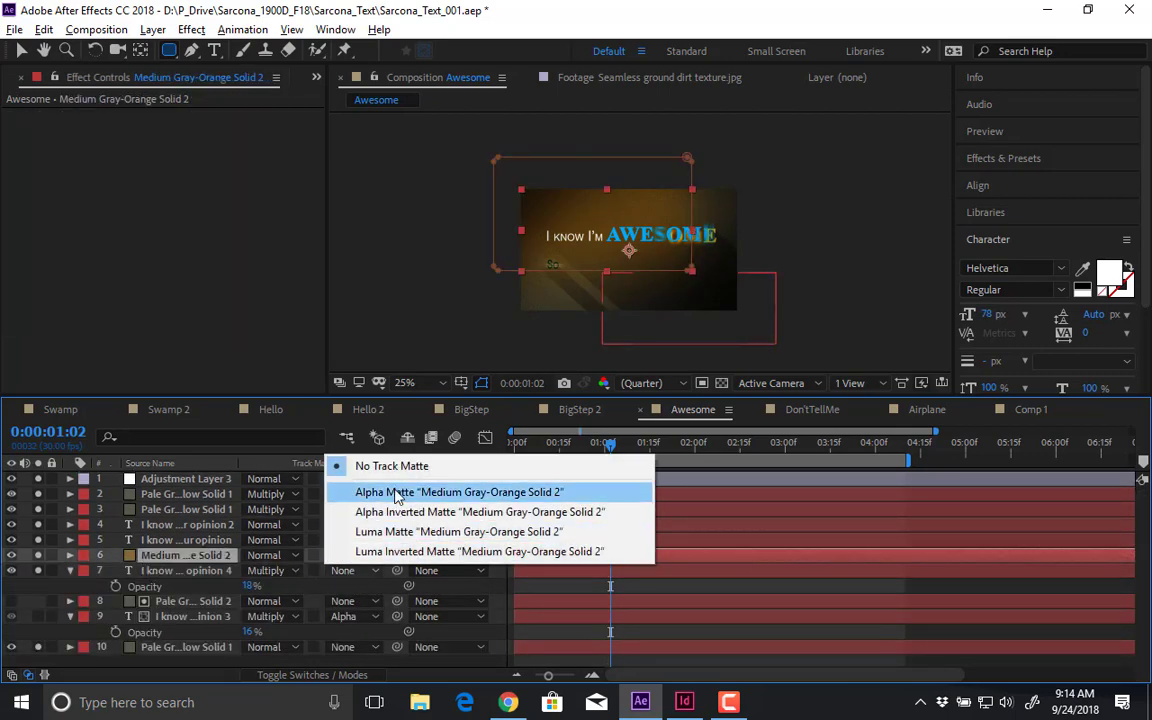
click(383, 492)
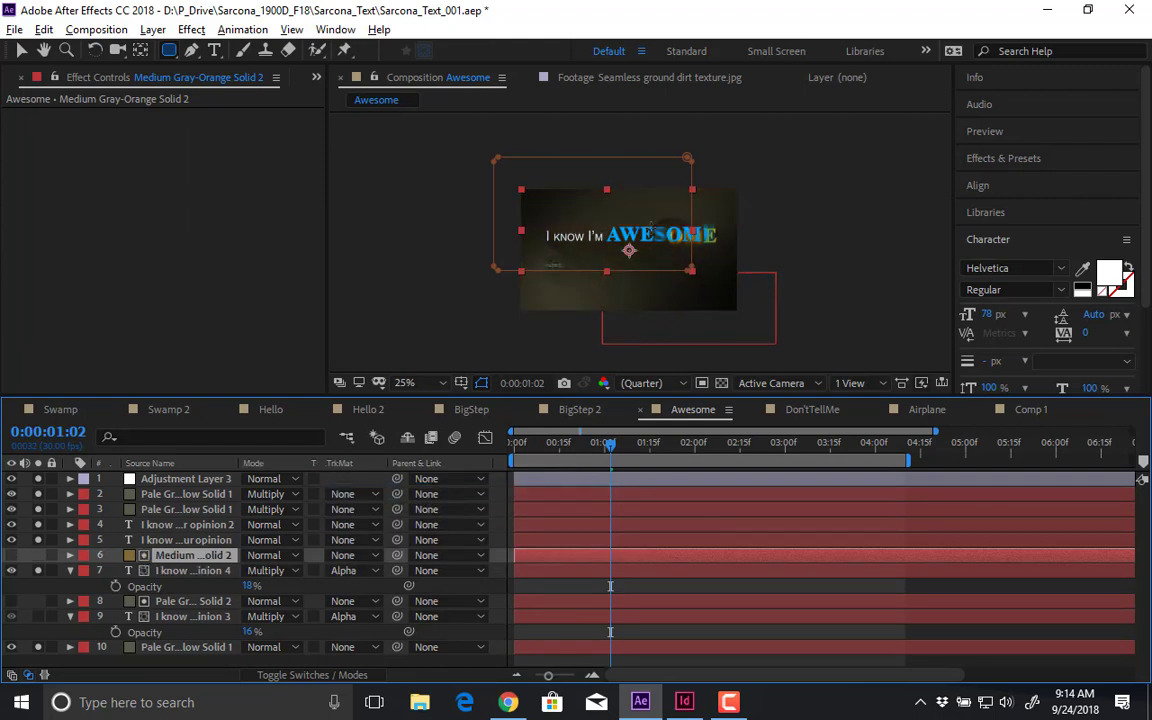
- Preview the matted text from the start, then remove and reapply the alpha matte
key(period)
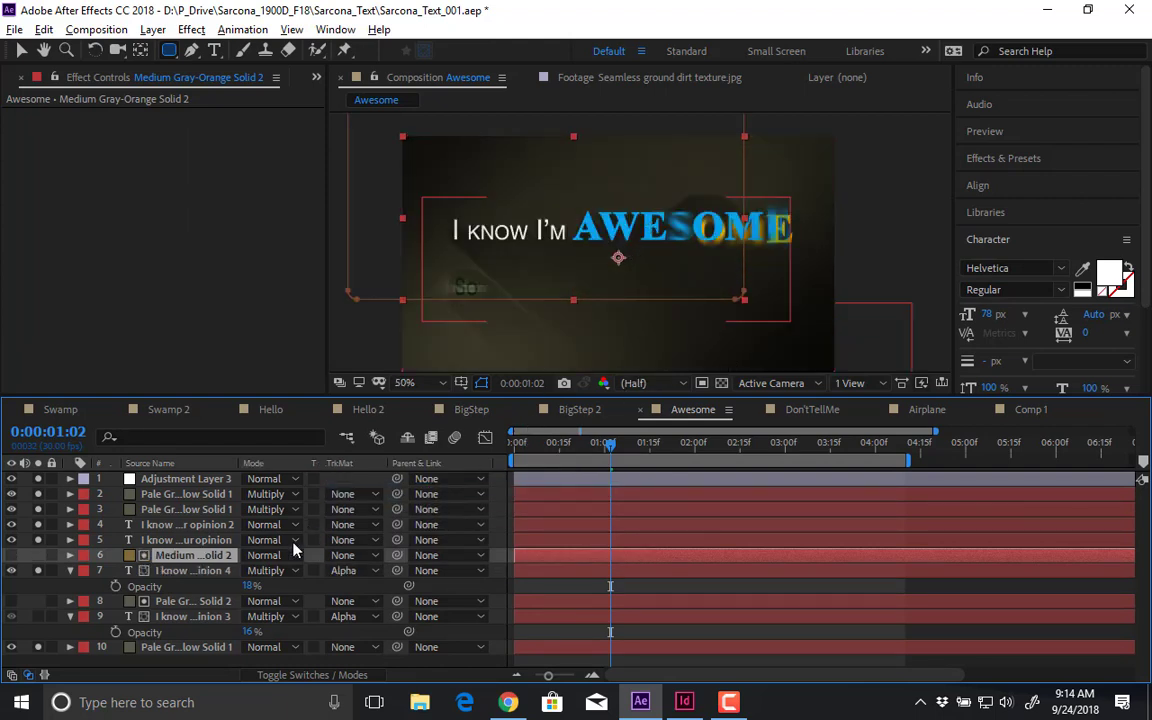
click(592, 450)
drag(590, 457, 510, 452)
key(space)
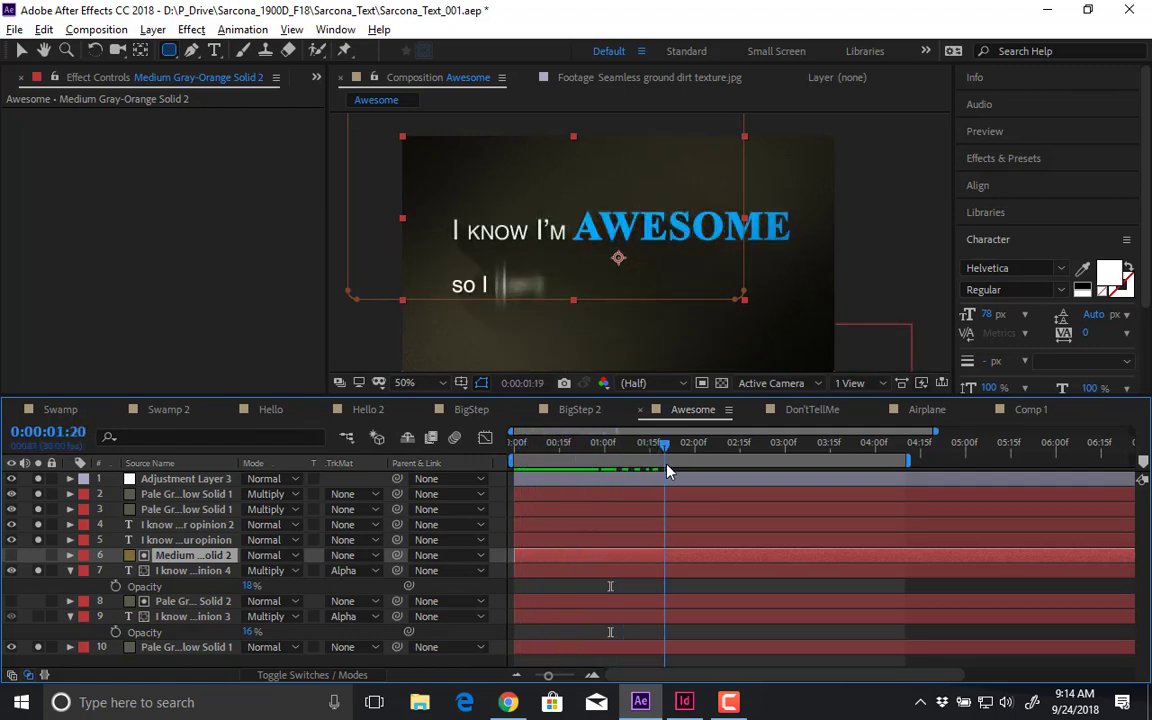
click(343, 570)
click(374, 466)
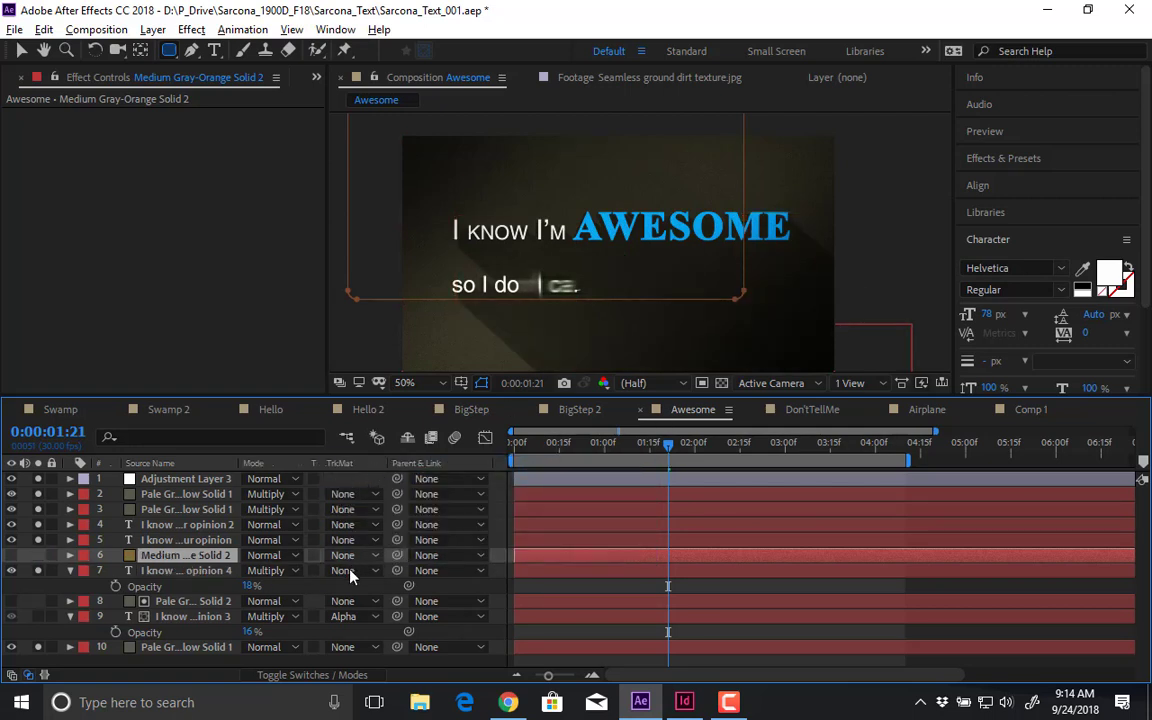
click(350, 570)
click(390, 494)
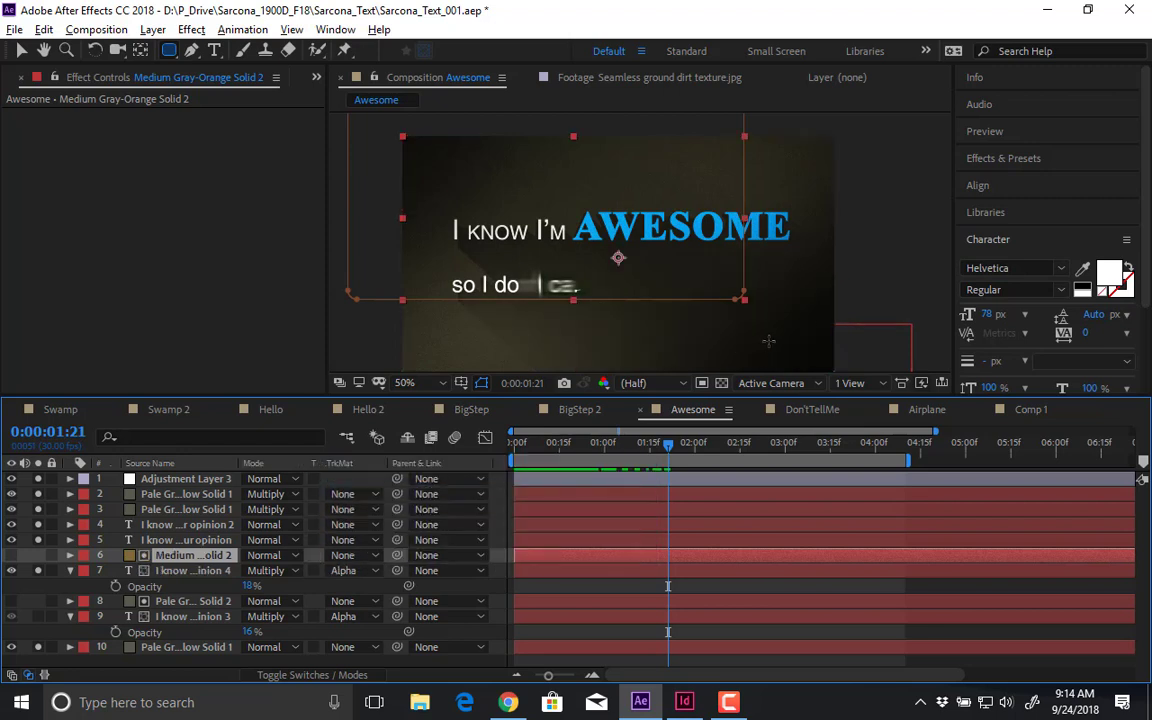
- Stretch the masked solid toward the lower right and replay the Awesome comp from the start
key(v)
drag(744, 299, 806, 343)
drag(719, 303, 825, 321)
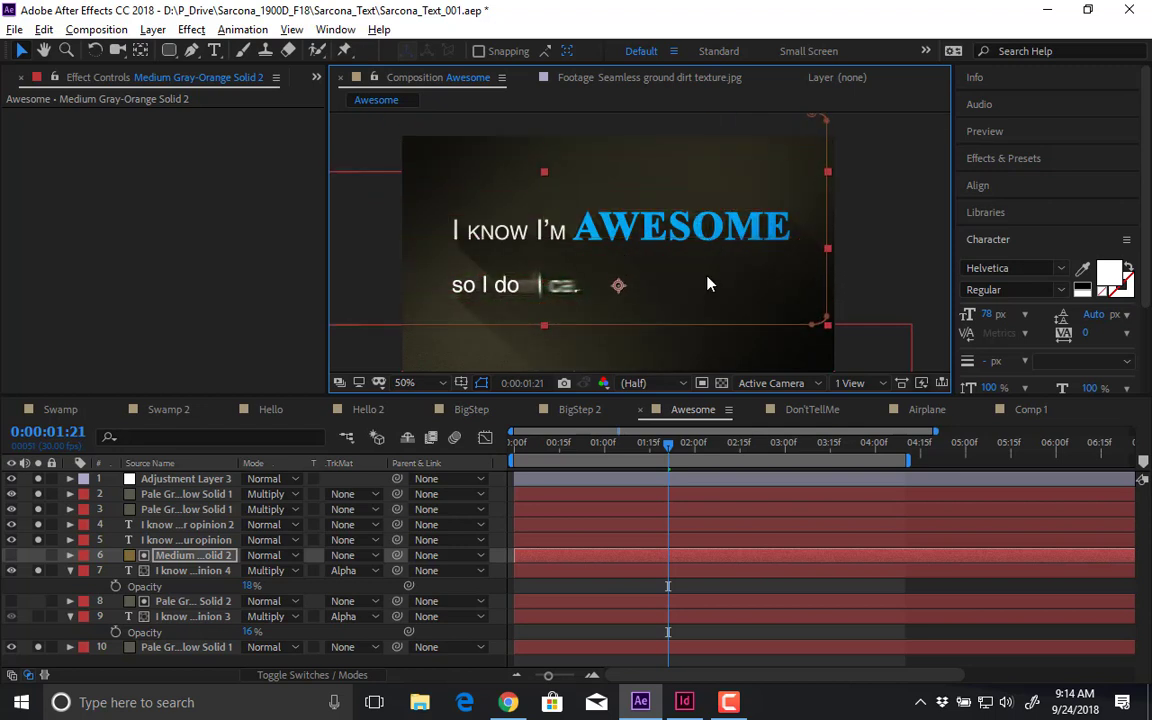
key(comma)
key(comma)
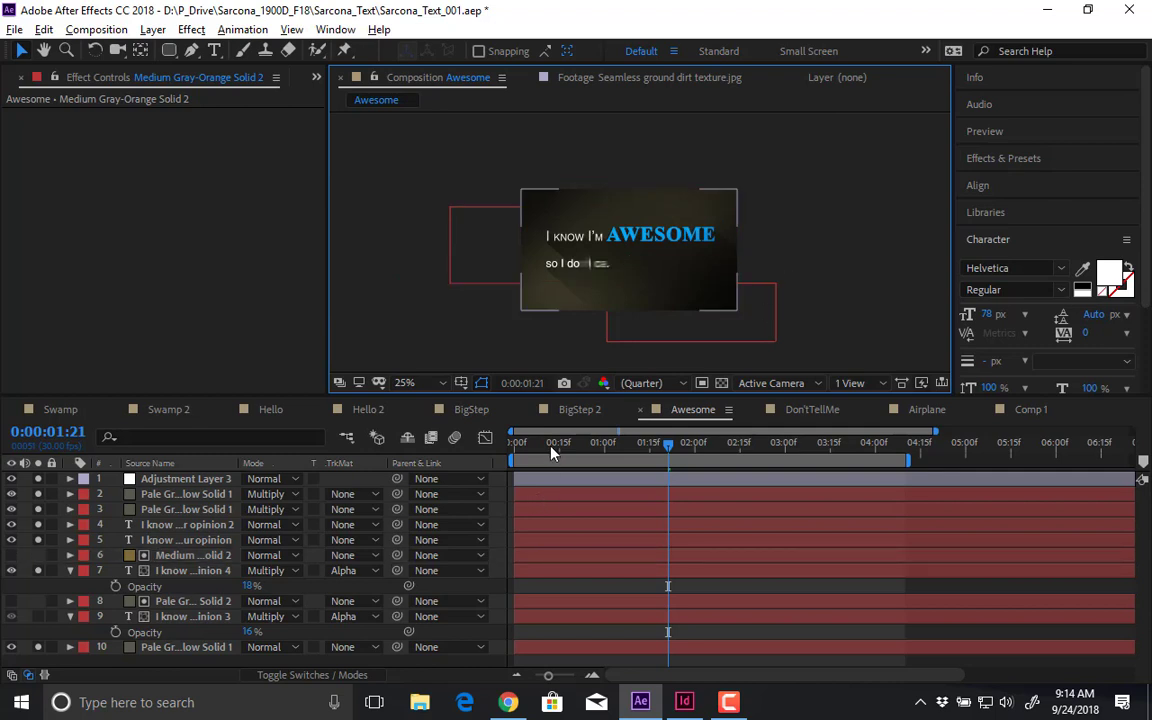
key(Home)
key(space)
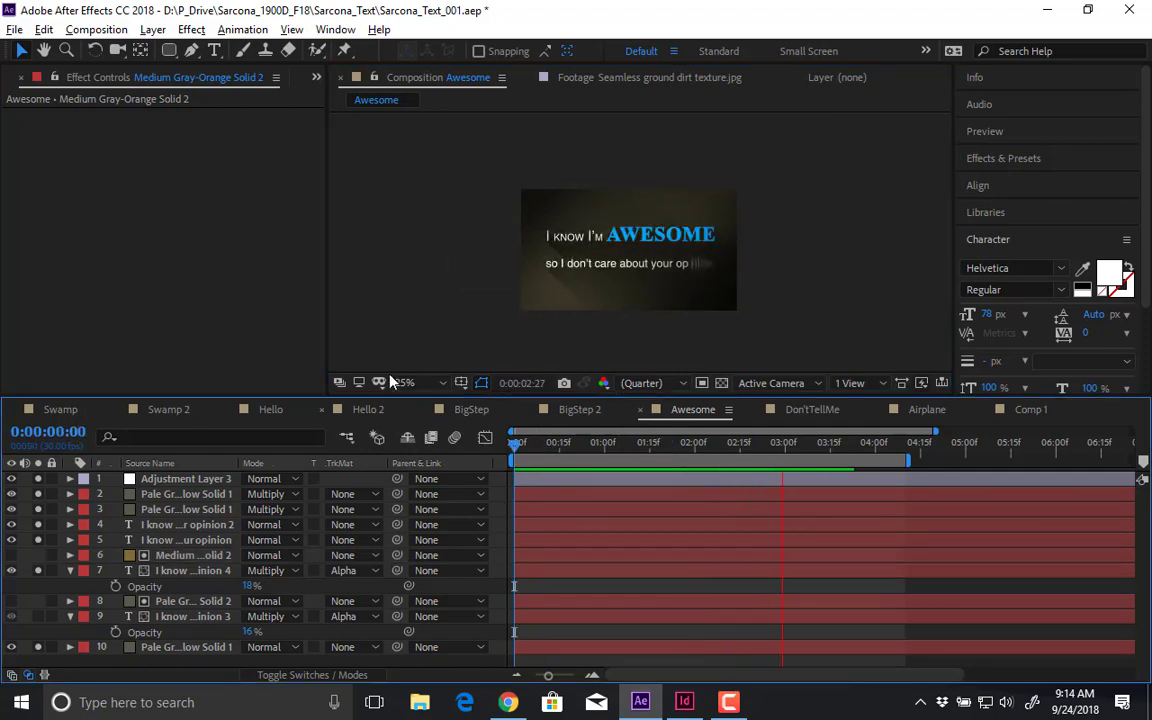
- Switch to the DontTellMe composition and preview its text animation from the start
key(space)
click(794, 414)
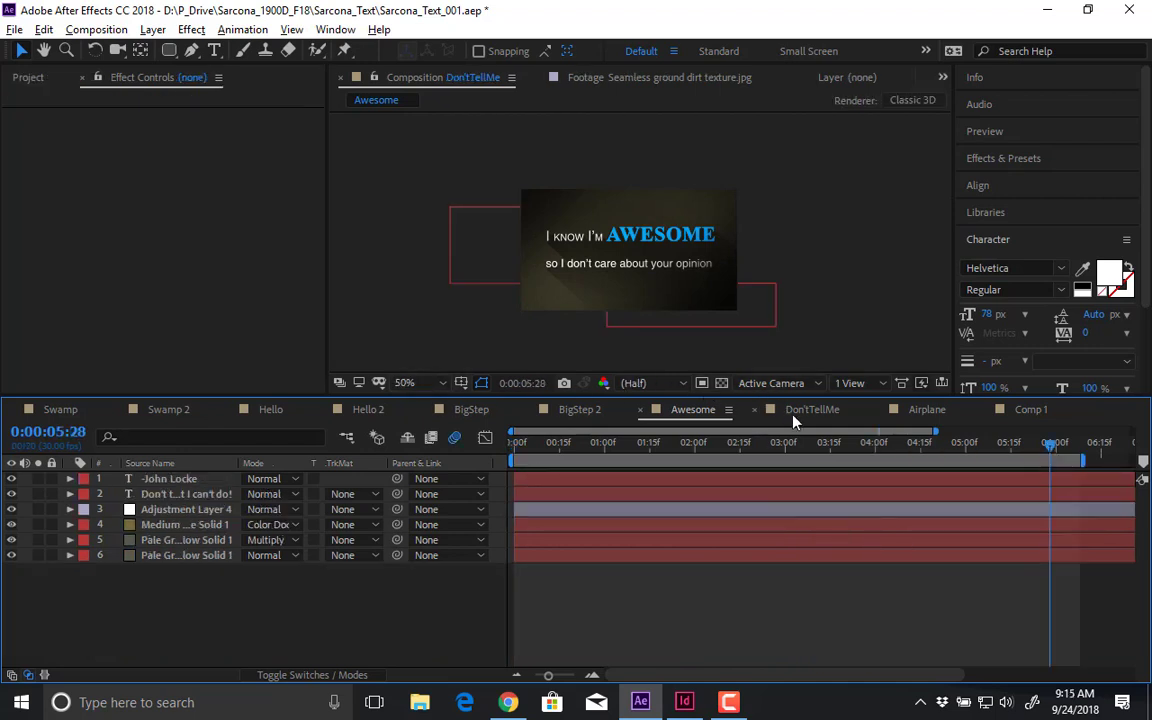
click(522, 444)
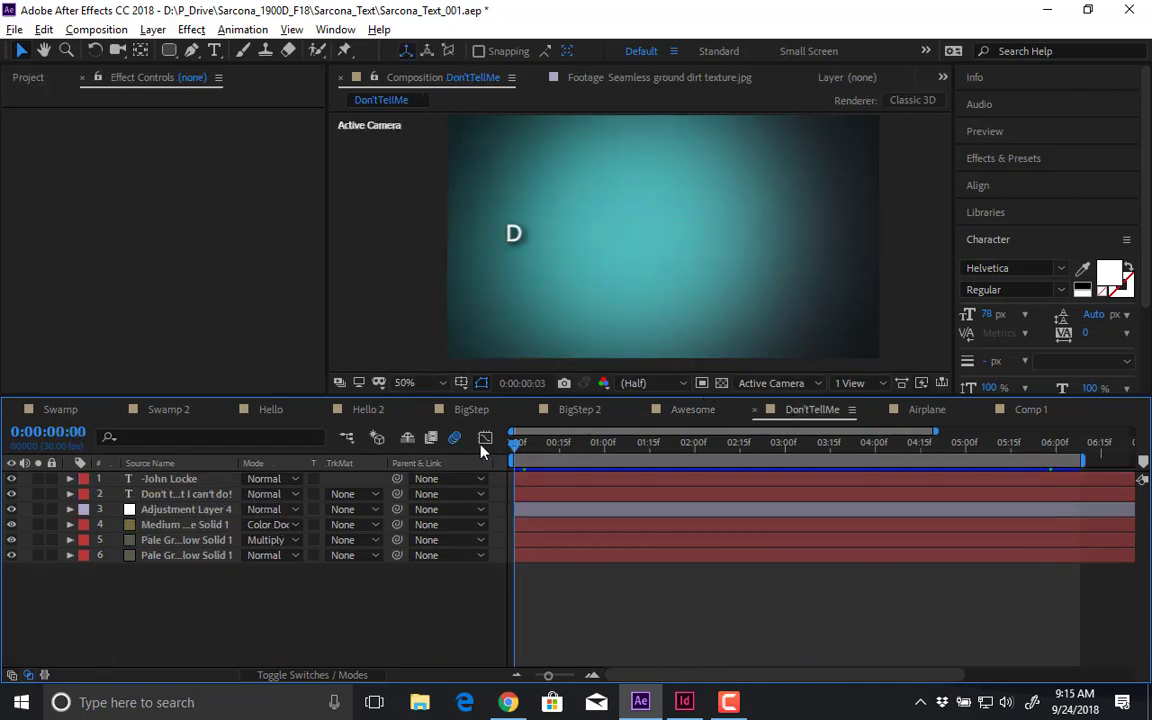
key(space)
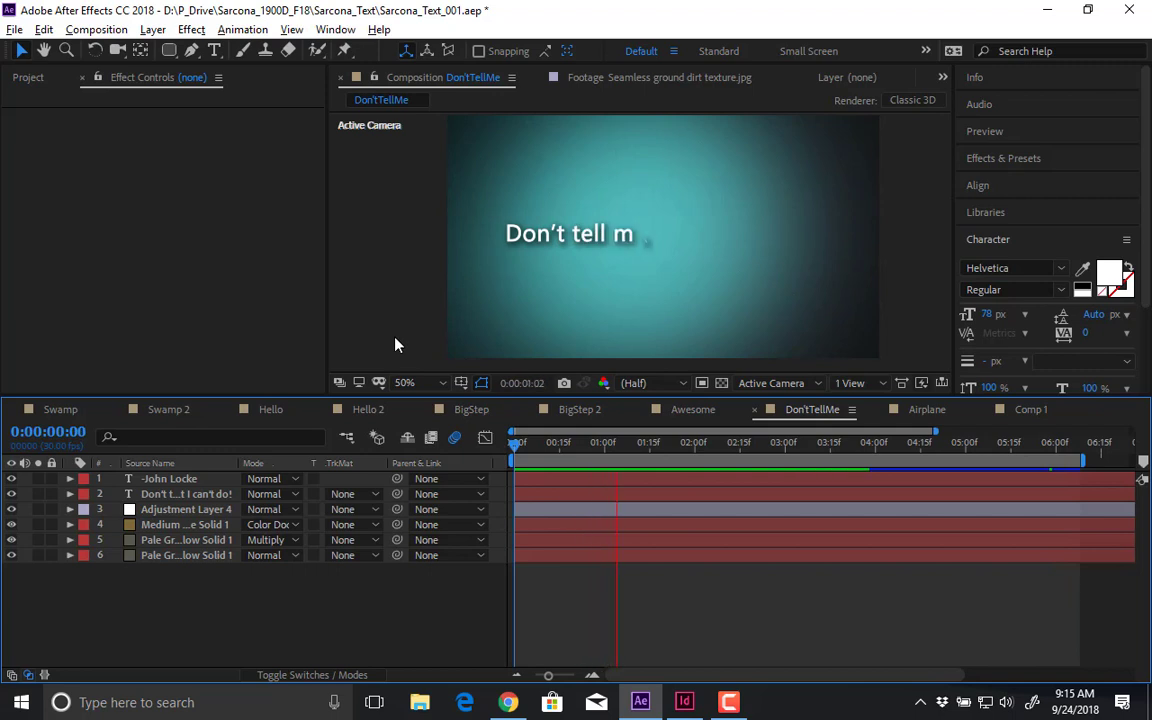
- Expand the Don't tell me layer's properties down to Animator 1
click(188, 494)
key(u)
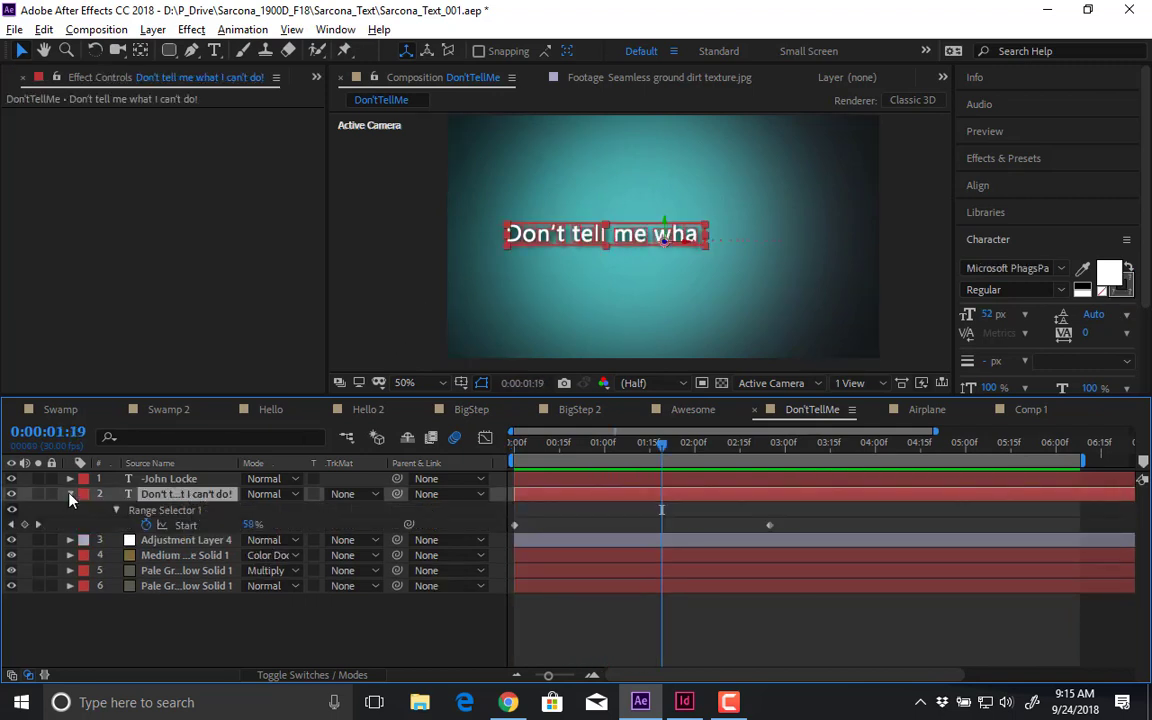
click(70, 494)
click(68, 495)
click(101, 556)
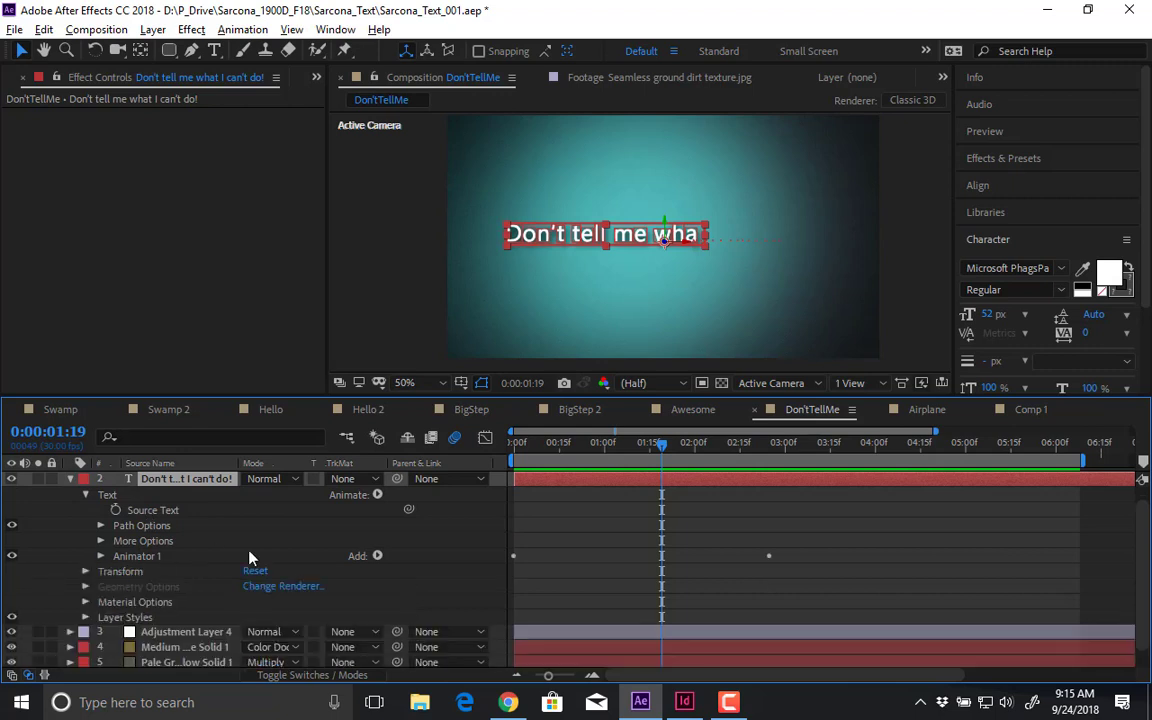
click(101, 556)
scroll(102, 566, down, 2)
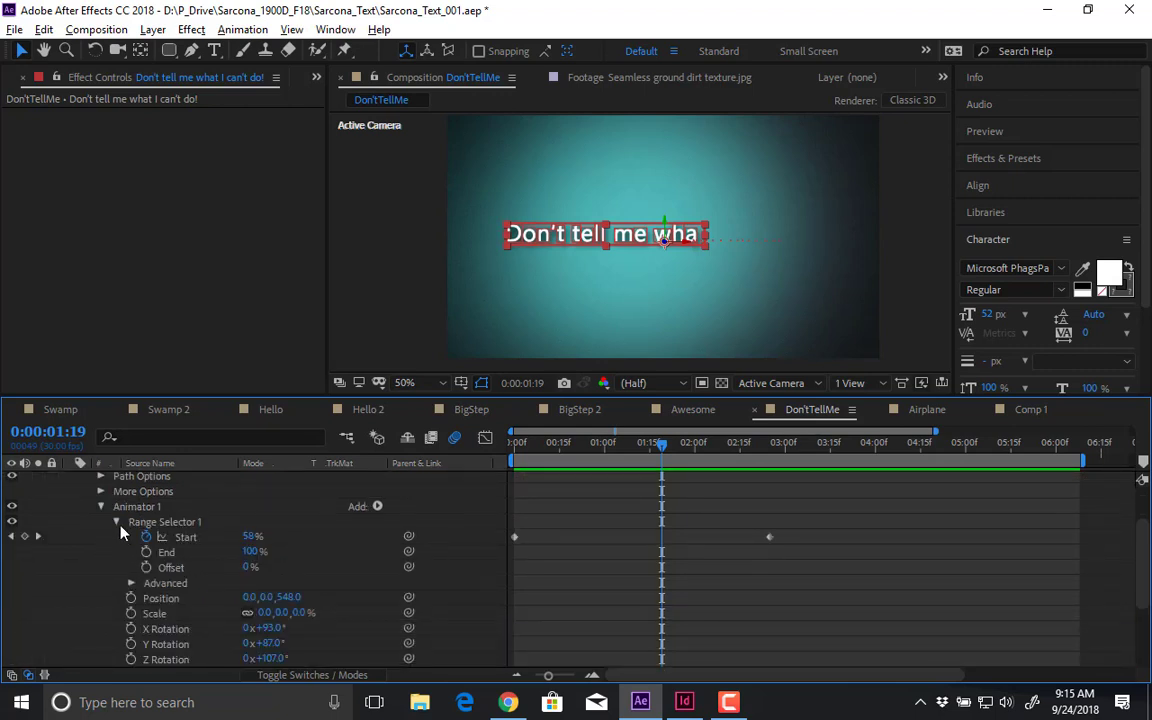
click(117, 522)
- Select Animator 1's Position and X, Y and Z Rotation properties
click(168, 538)
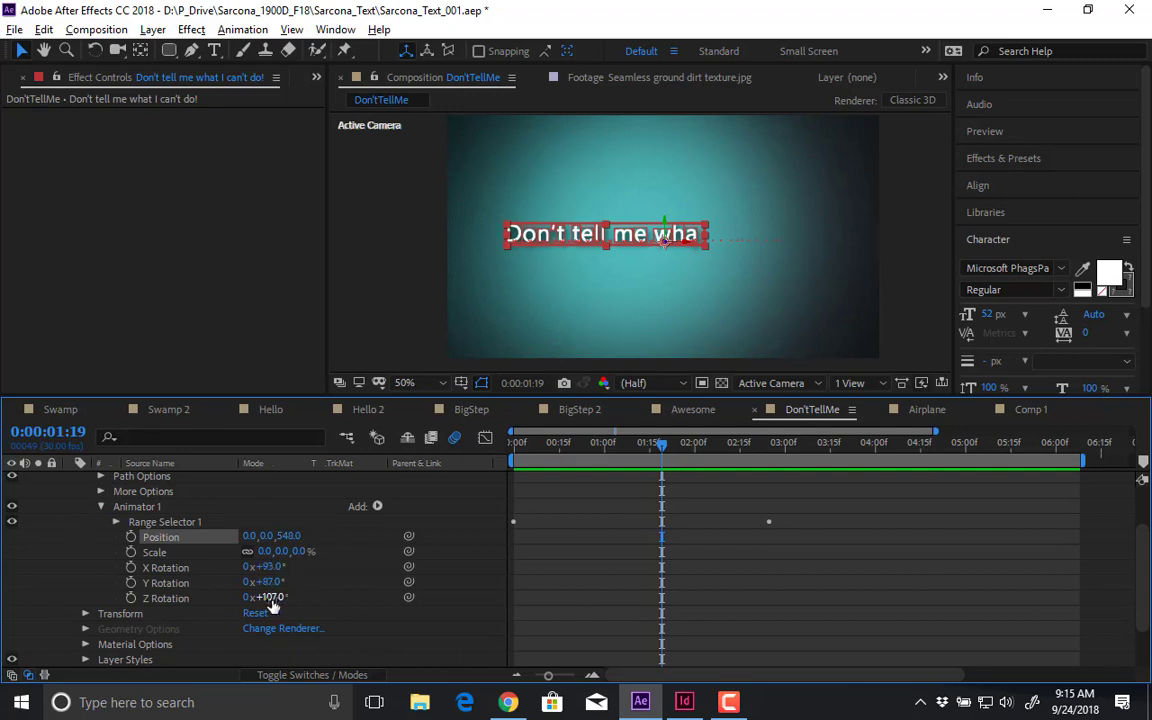
click(180, 568)
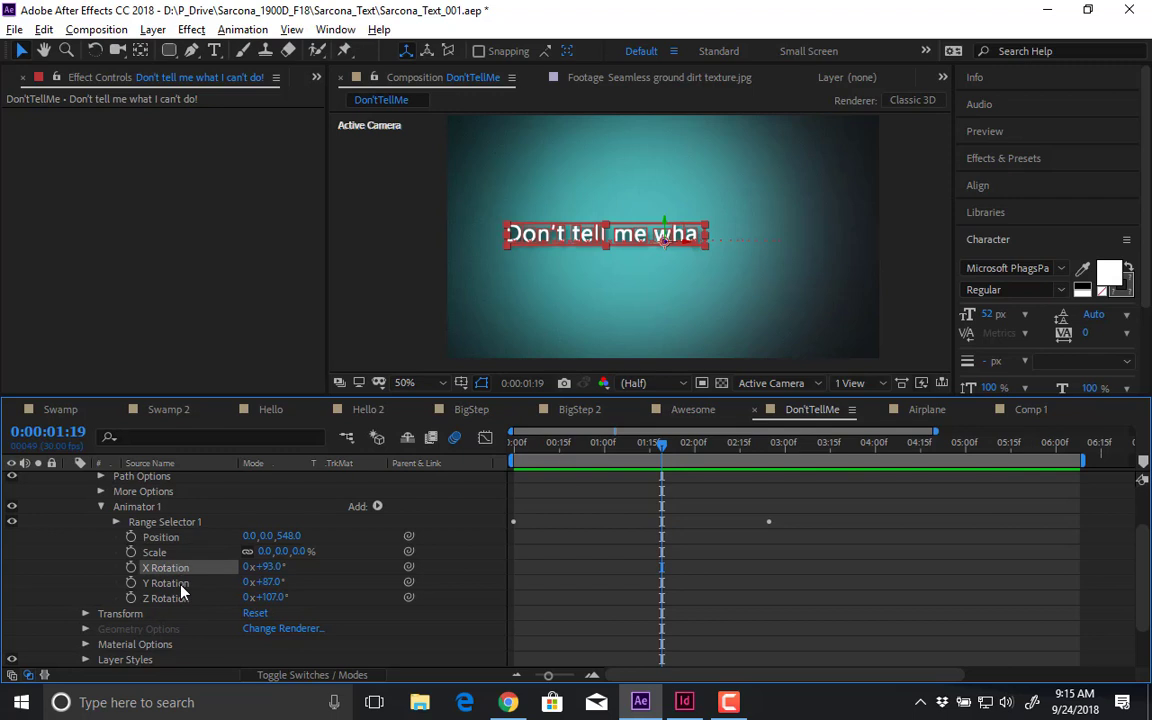
shift+click(181, 585)
shift+click(181, 598)
click(377, 506)
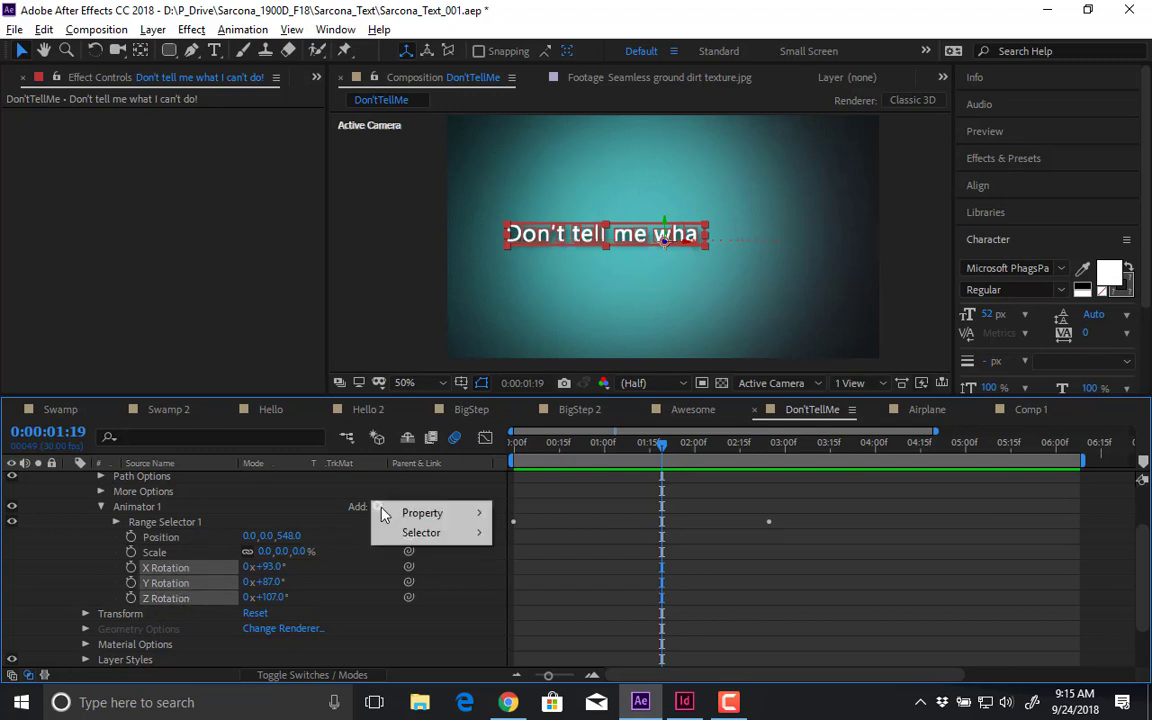
mouse_move(400, 512)
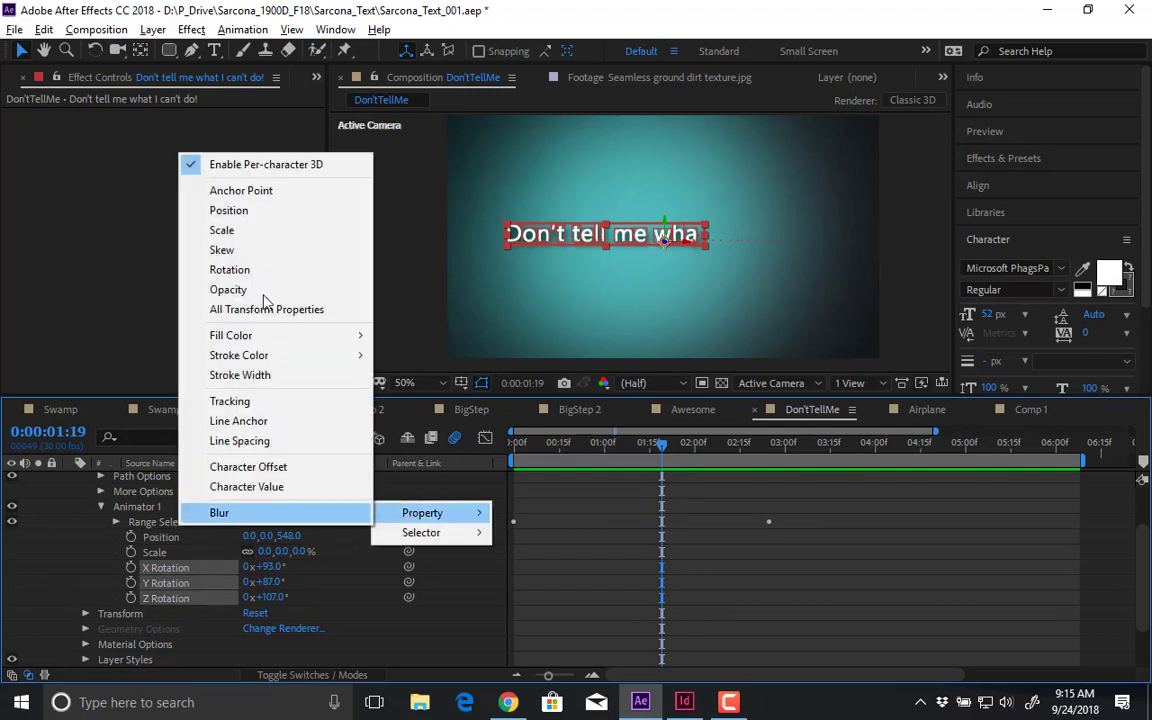
click(310, 165)
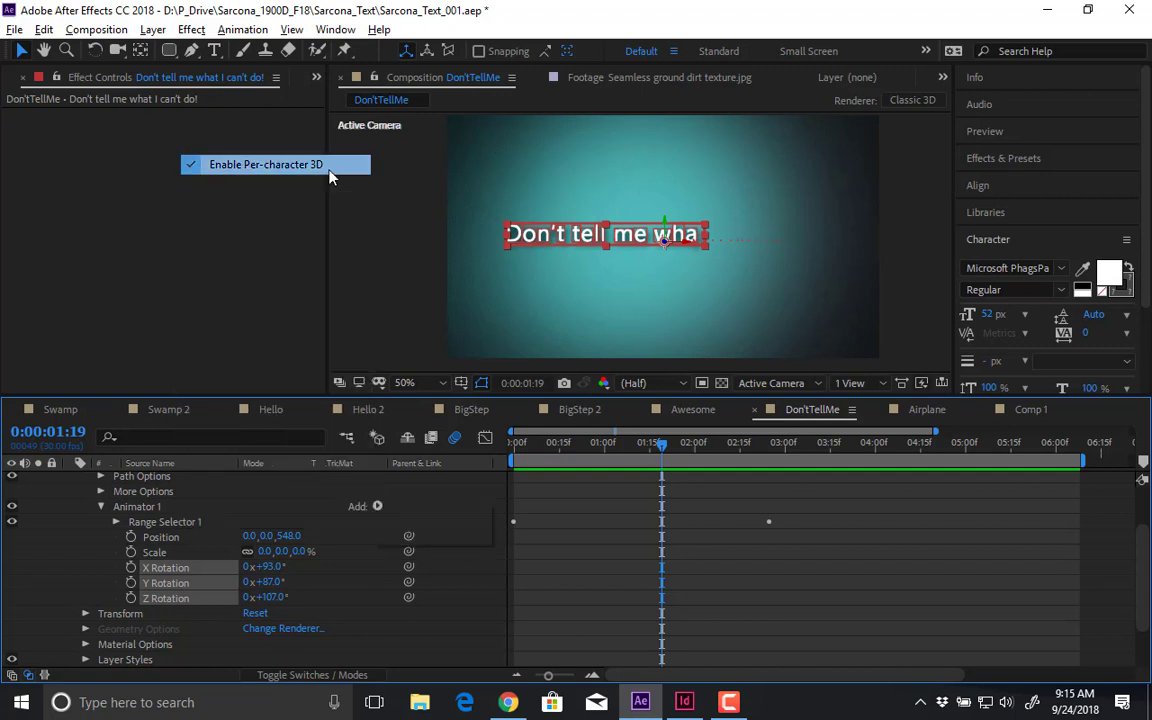
drag(576, 452, 544, 450)
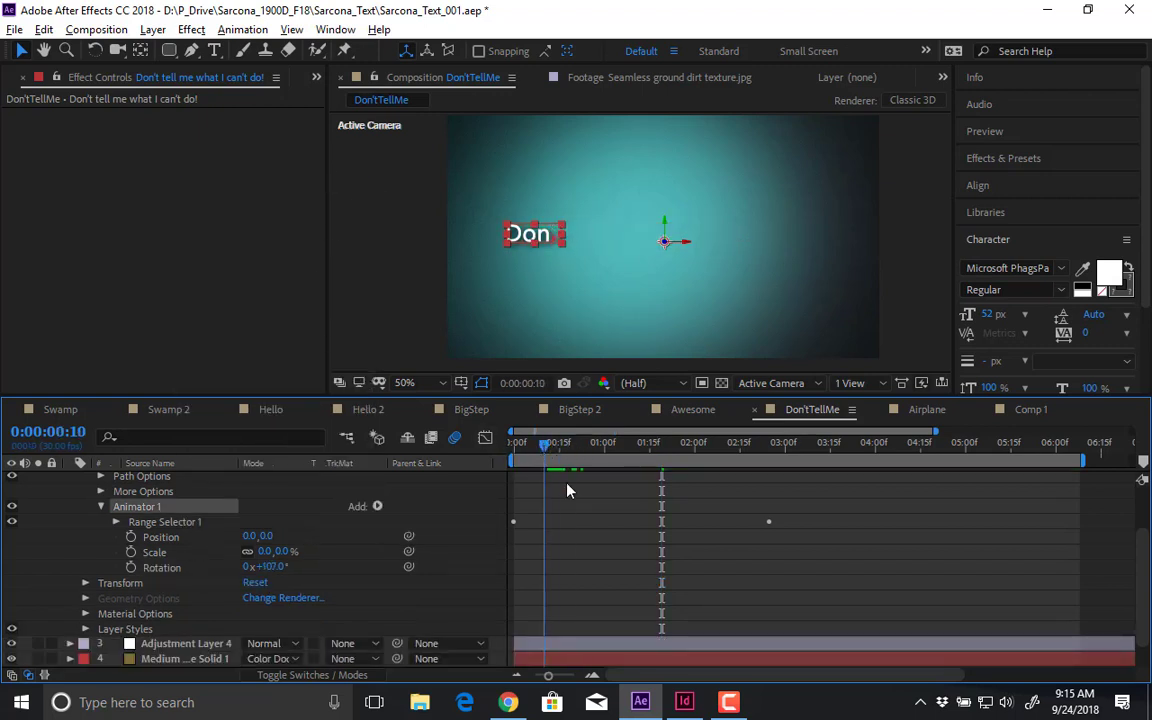
key(space)
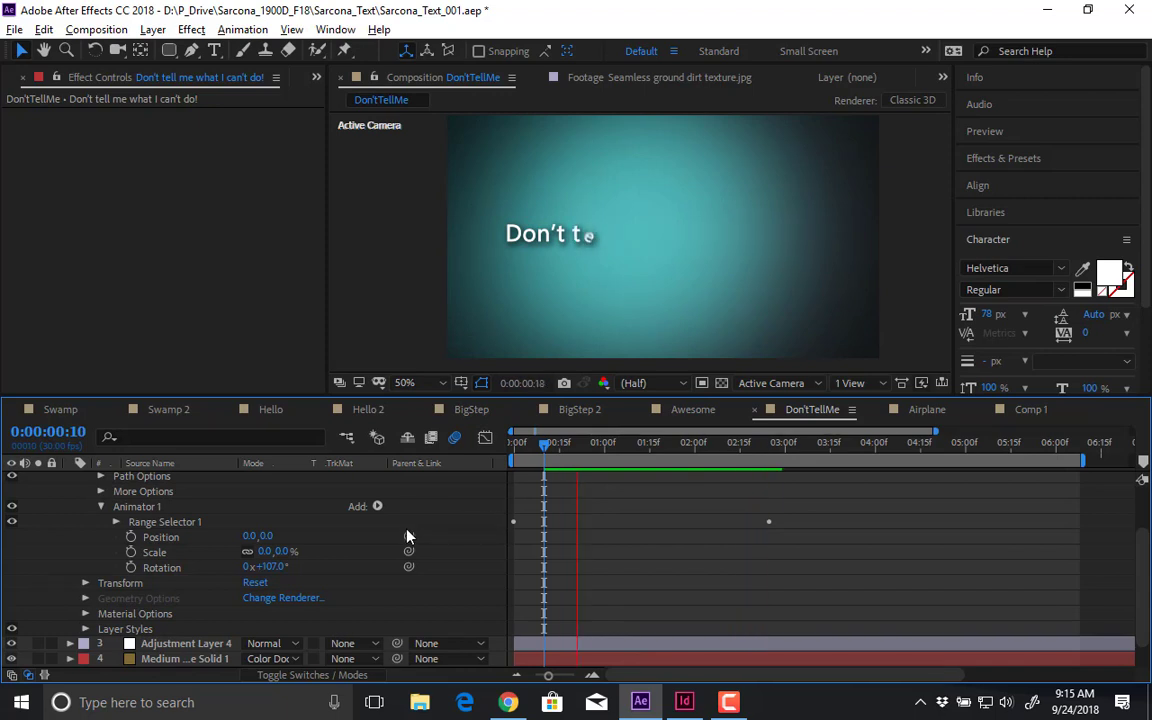
key(ctrl+z)
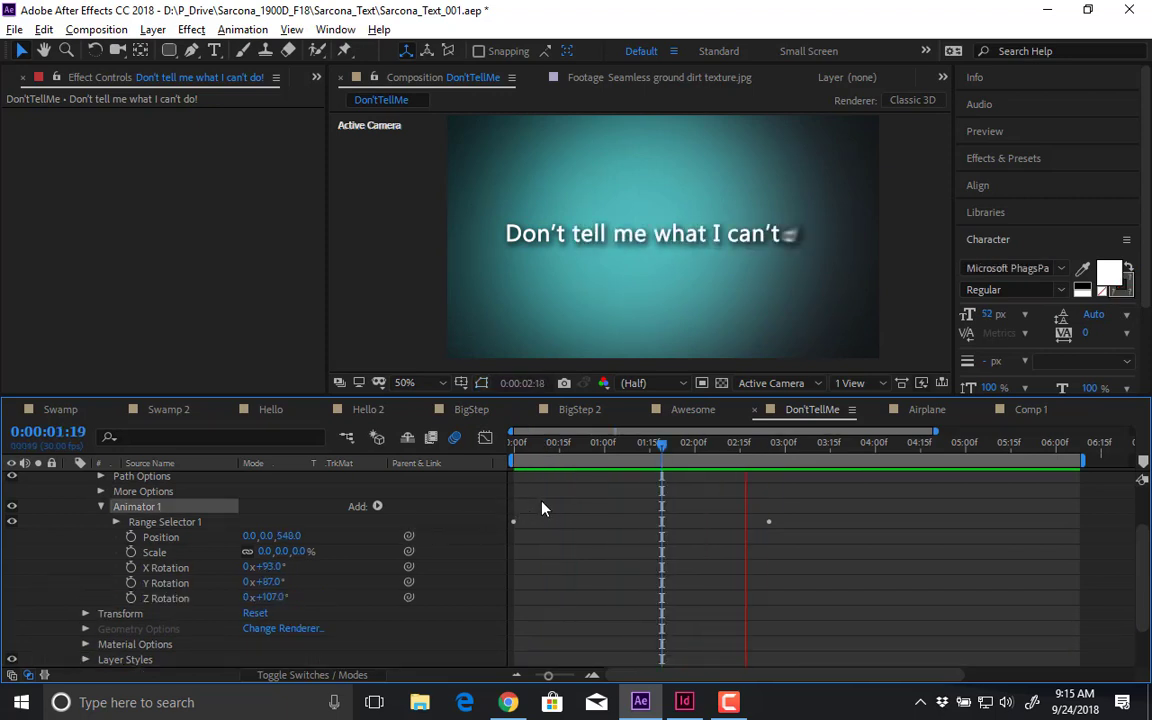
key(space)
scroll(663, 252, up, 1)
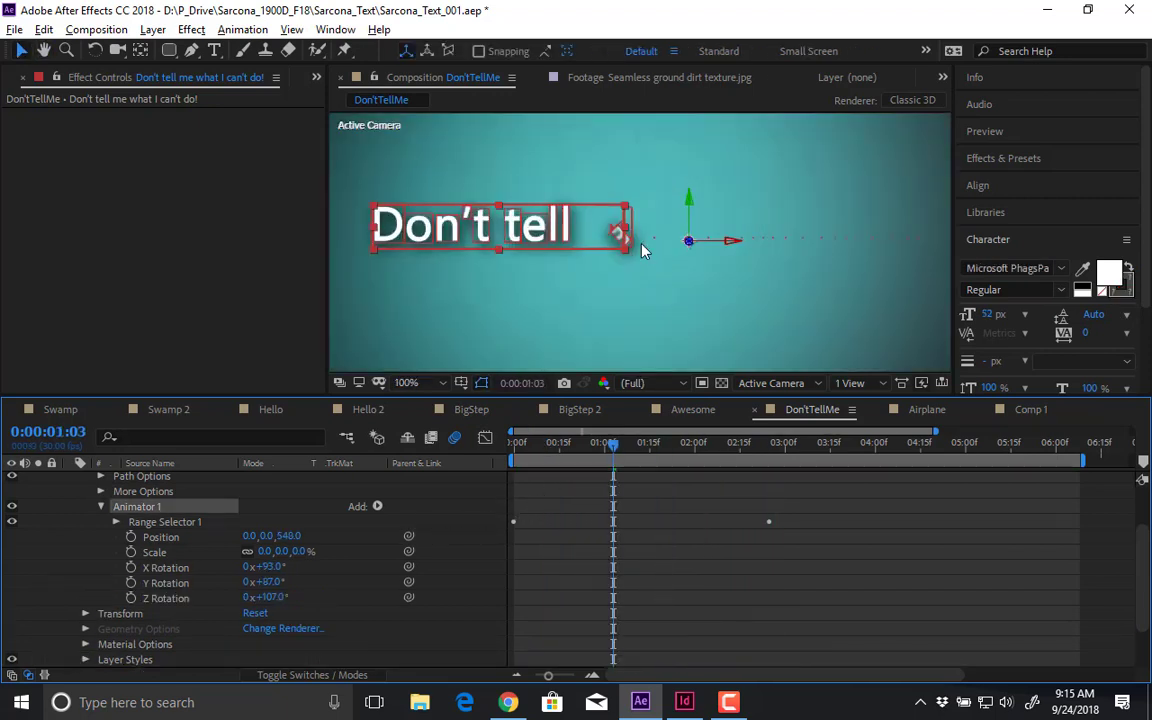
drag(619, 452, 757, 457)
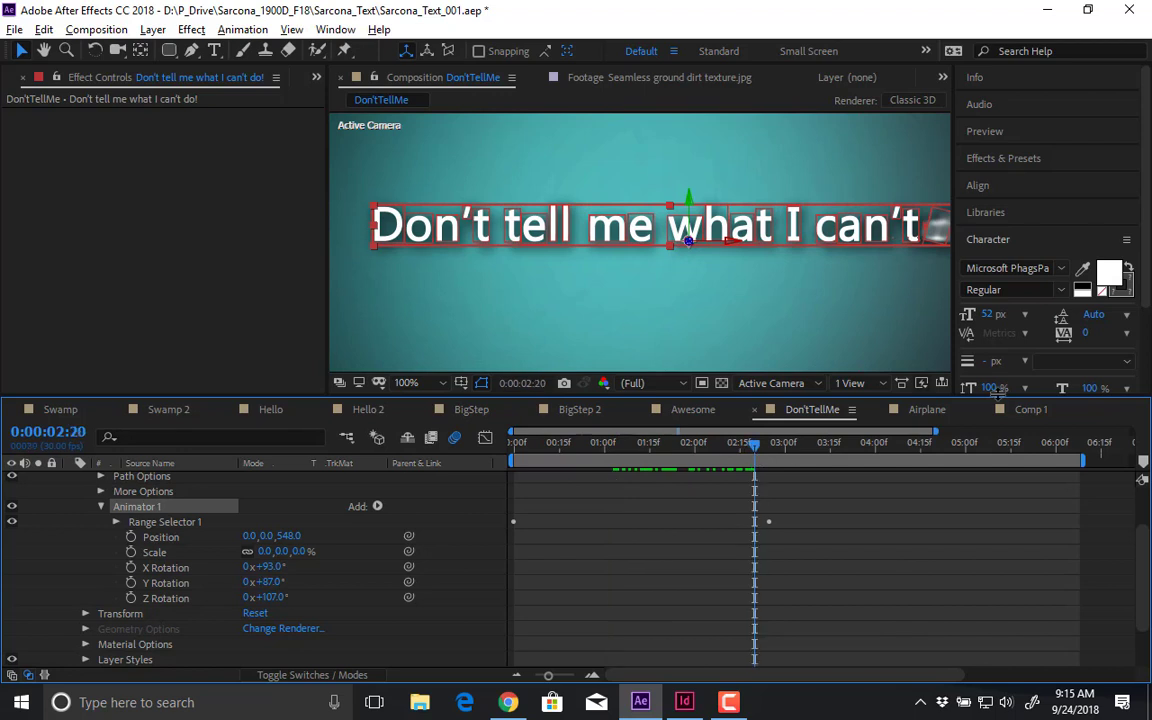
click(1030, 409)
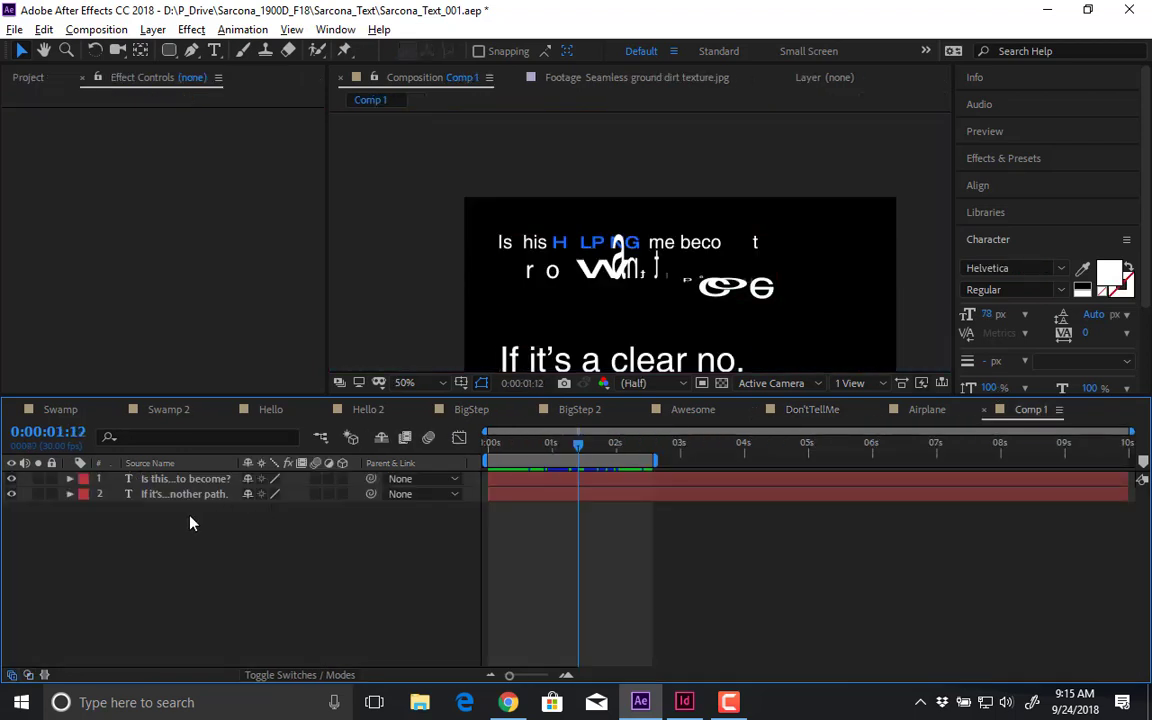
- Enable per-character 3D on the If it's a clear no text layer
click(168, 495)
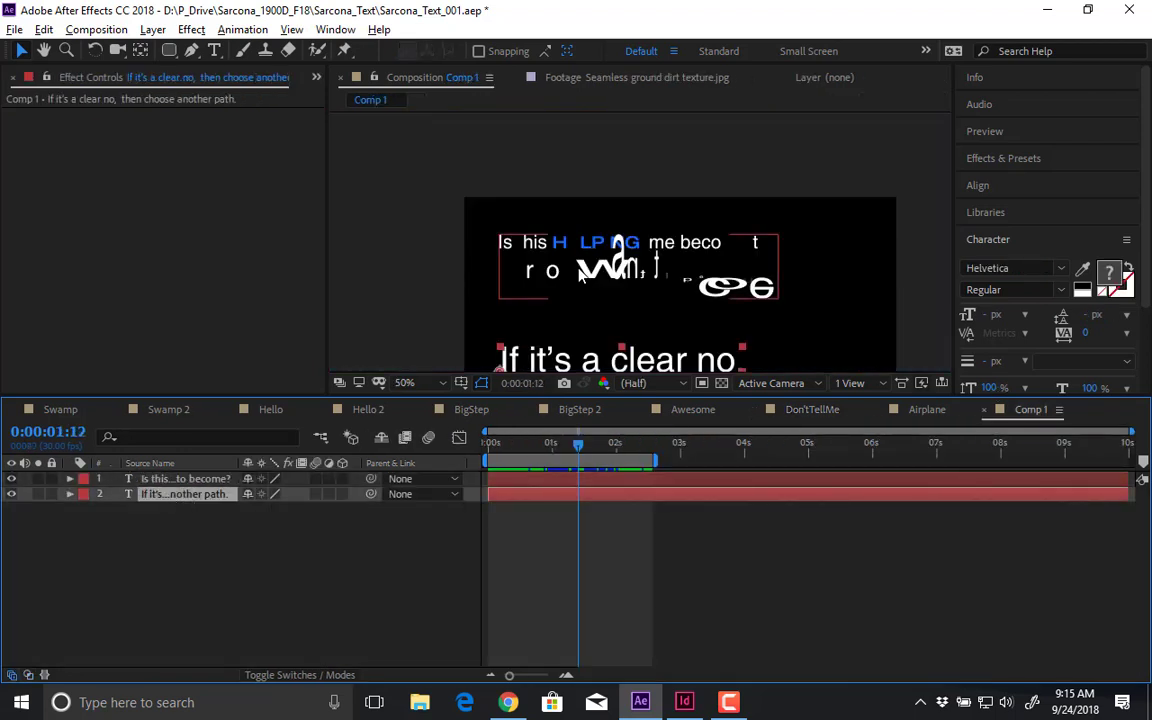
click(70, 496)
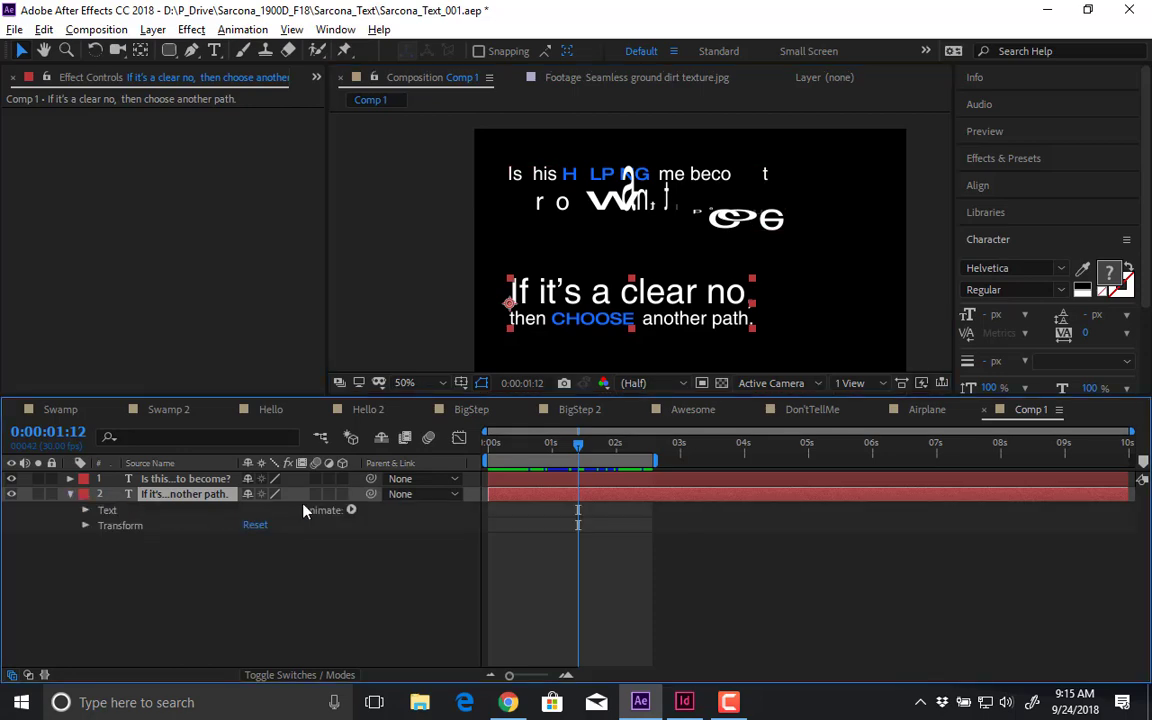
click(352, 511)
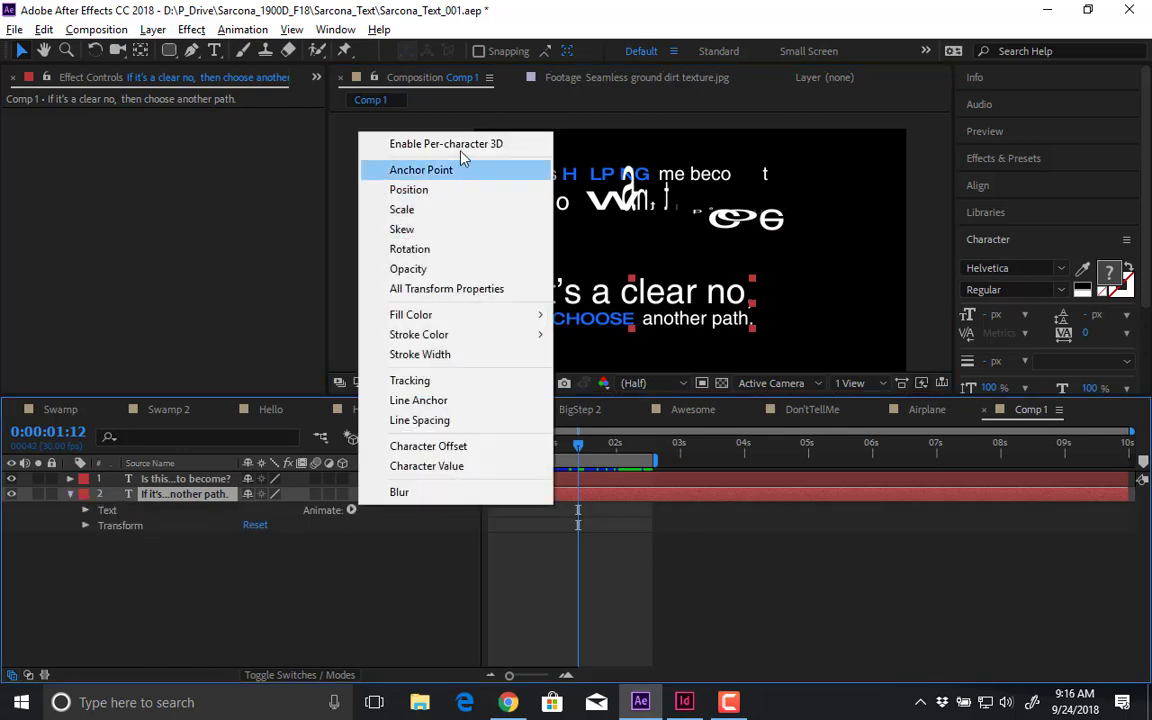
click(462, 146)
- Add a Position animator pushing the text 1835 back in Z and expand Range Selector 1
click(351, 510)
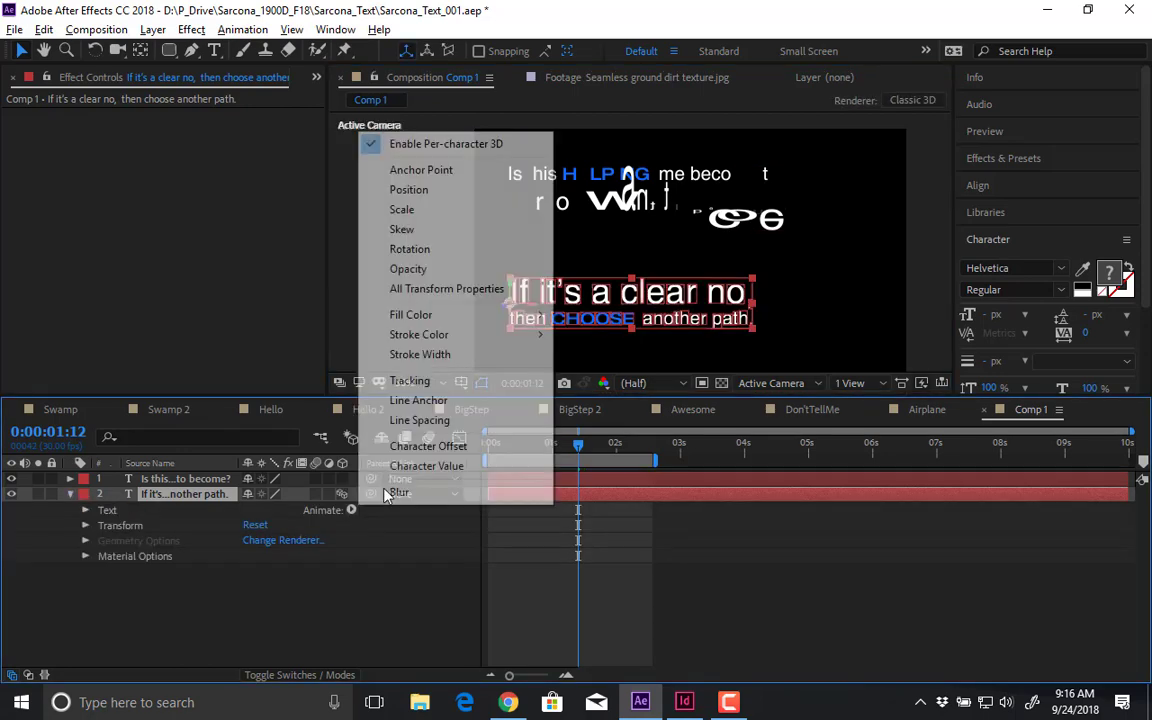
click(402, 186)
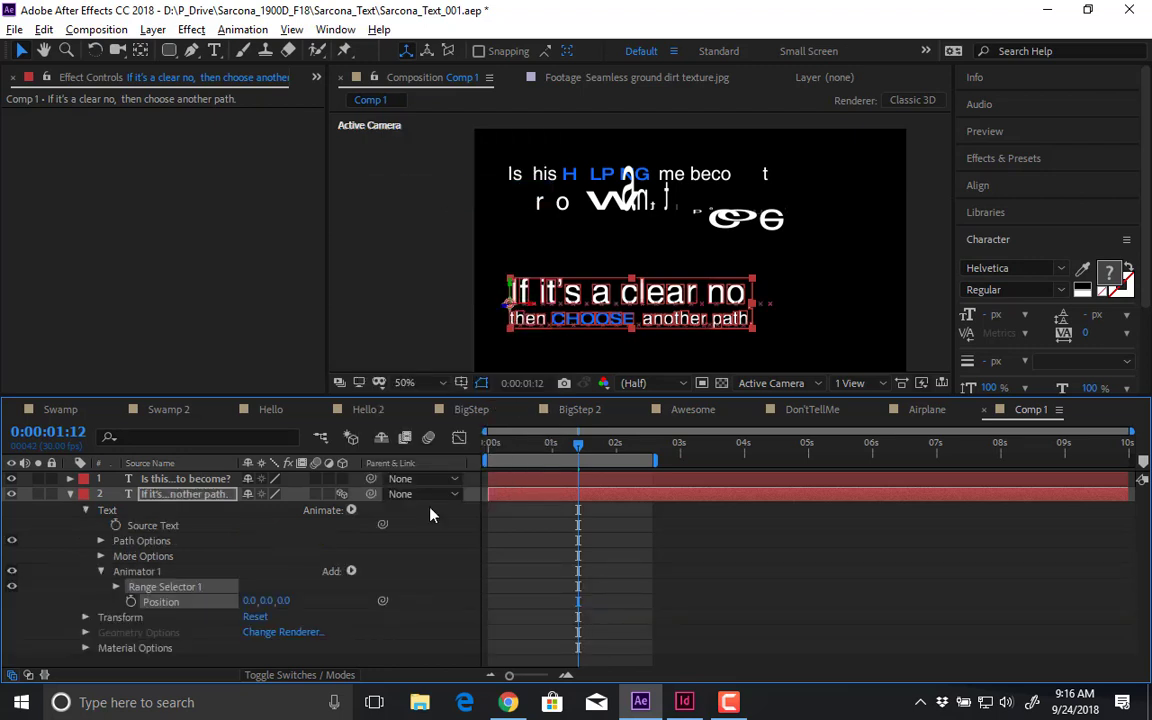
click(143, 556)
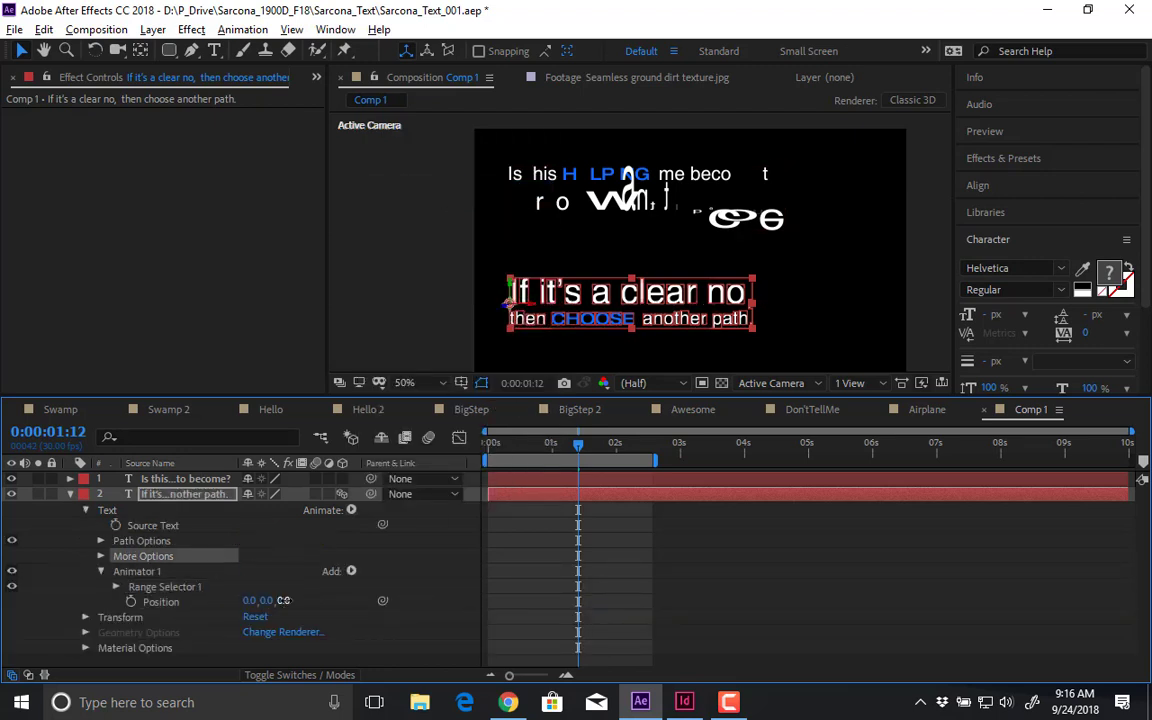
drag(283, 600, 525, 600)
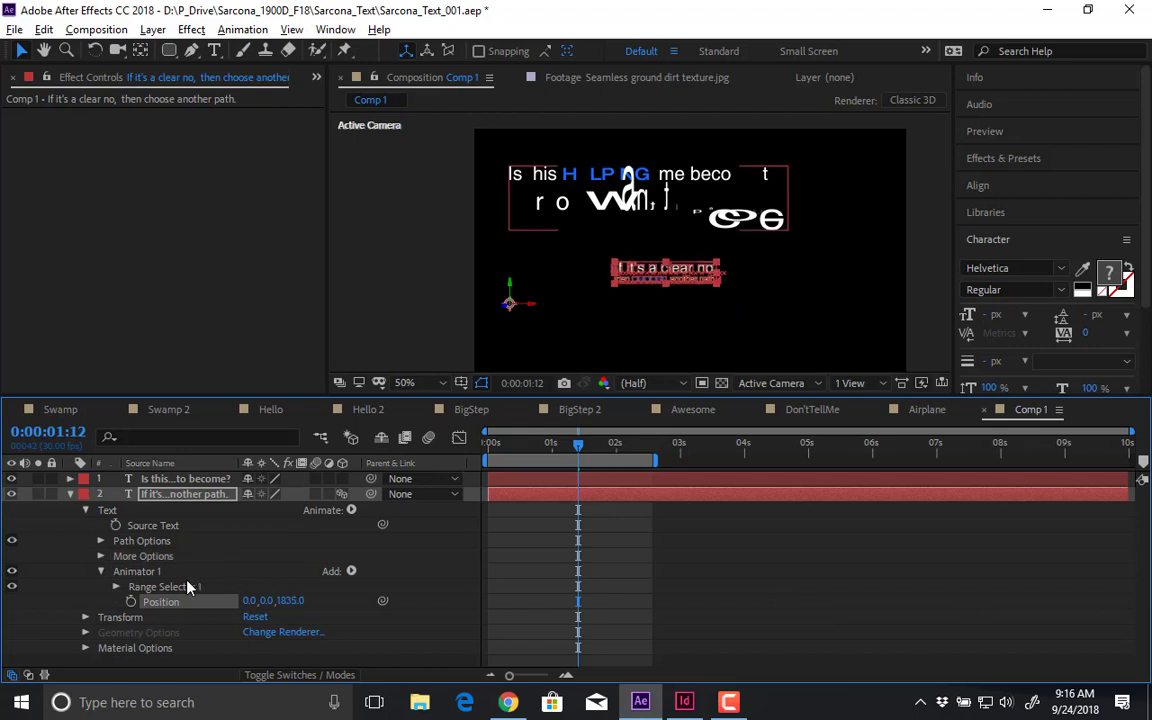
click(116, 586)
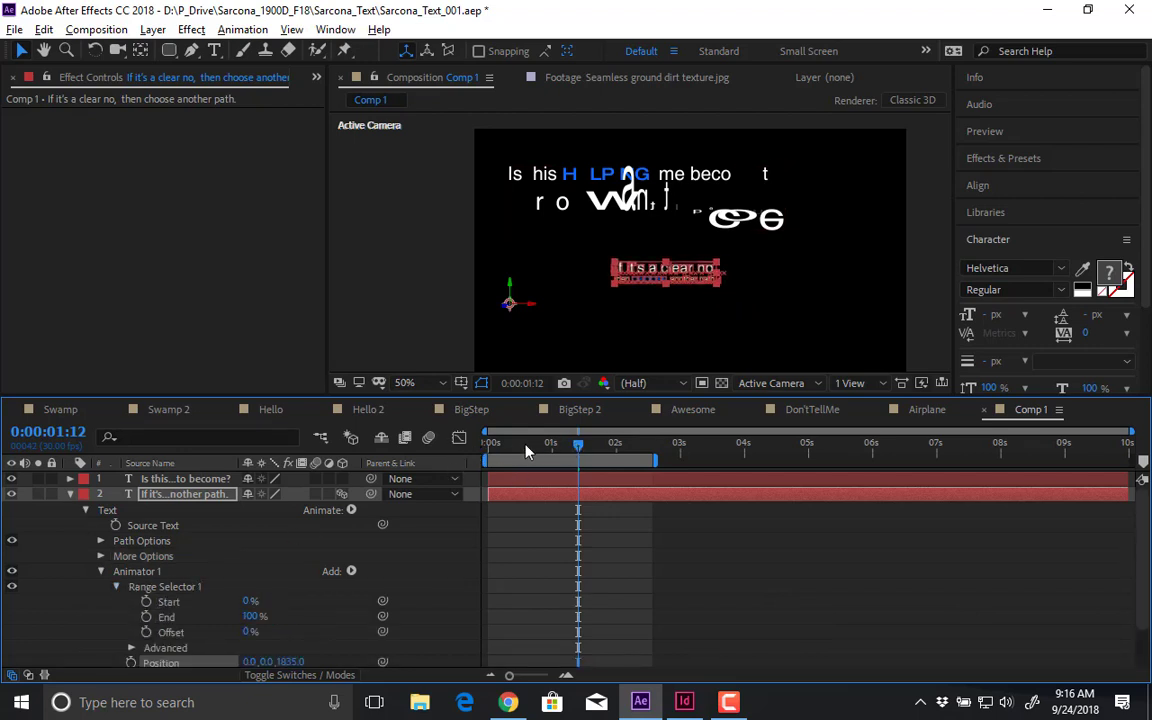
- Keyframe Start from 0% to 100%, then drag the end keyframe later for a slower reveal
key(Home)
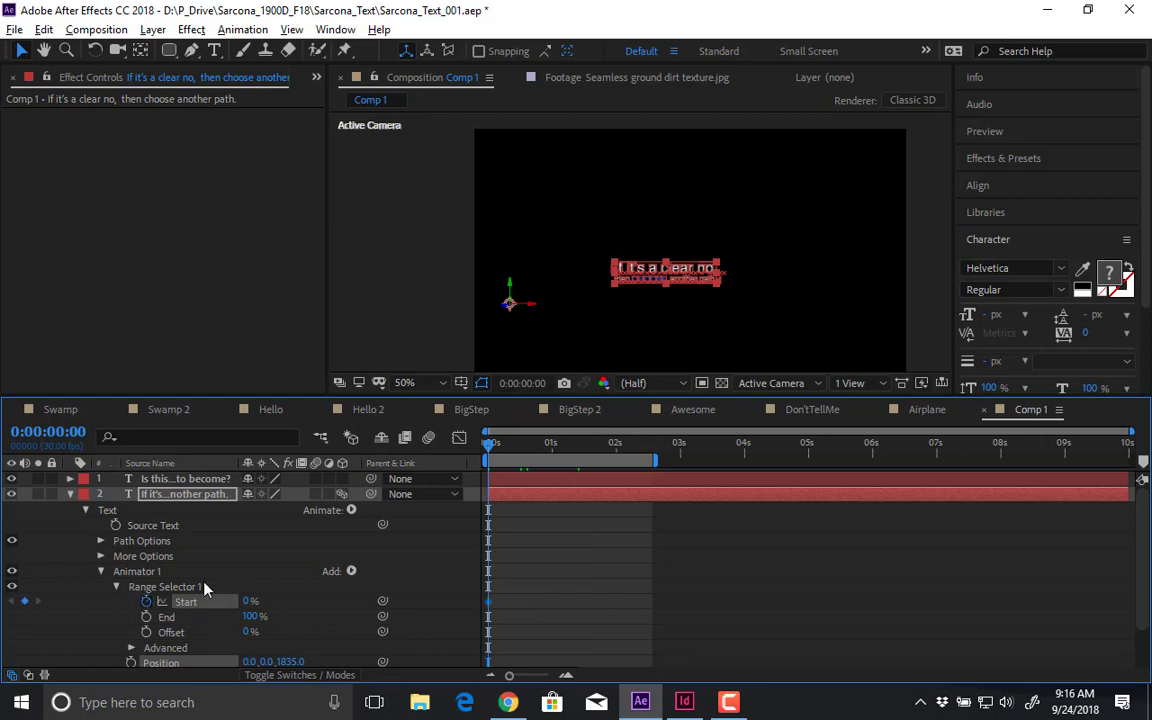
click(146, 601)
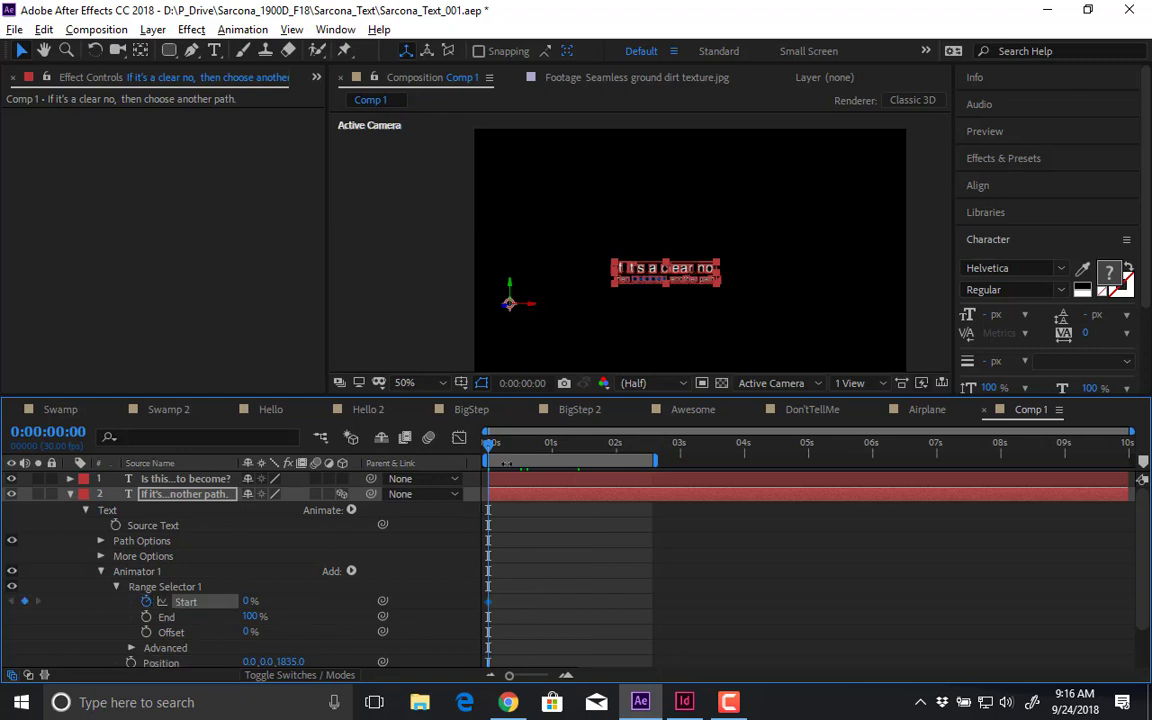
click(557, 446)
click(247, 601)
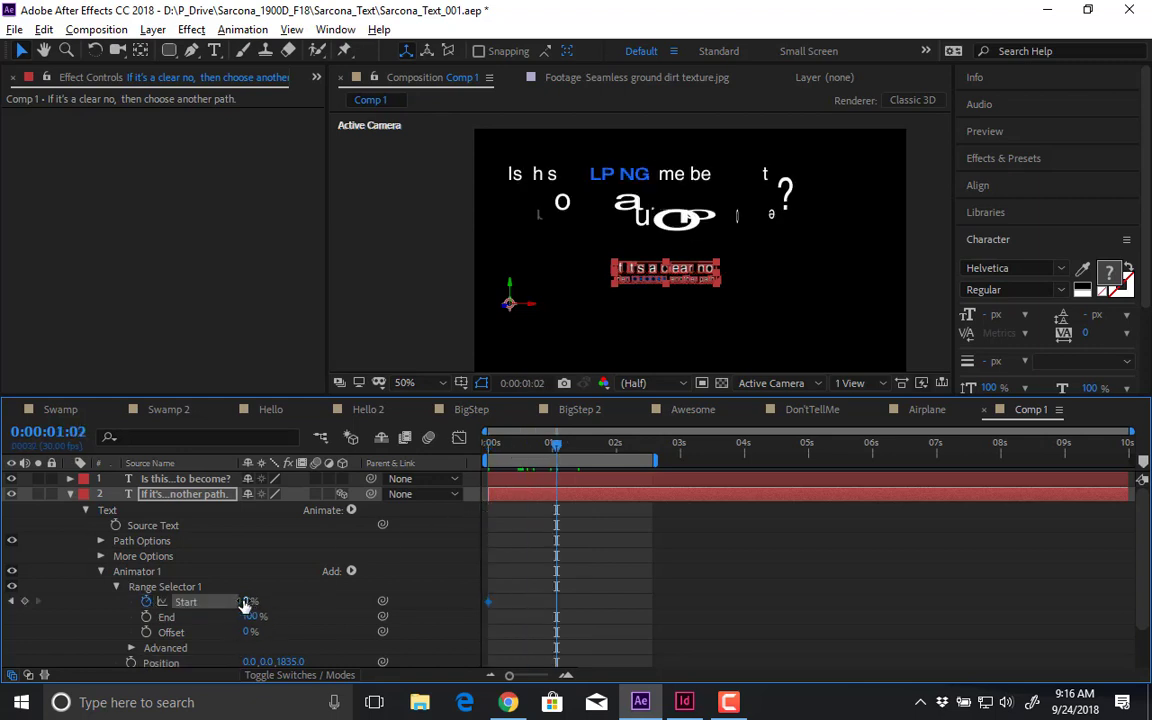
text(100)
key(Return)
drag(557, 603, 658, 603)
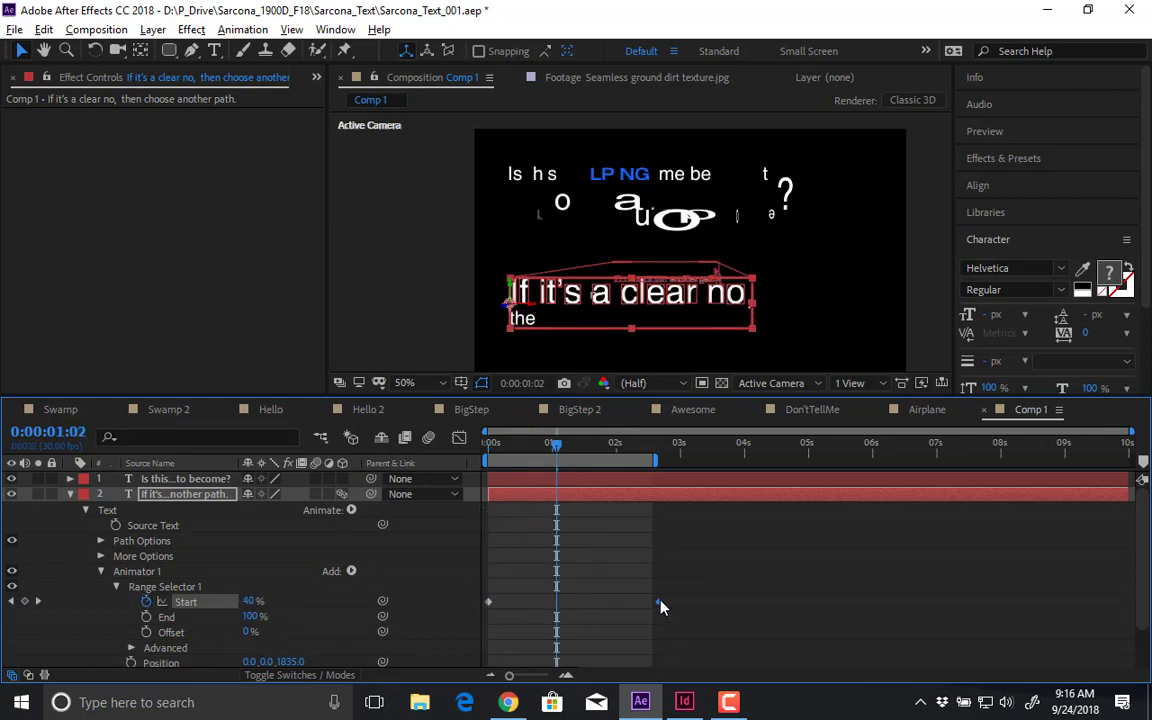
drag(655, 460, 740, 462)
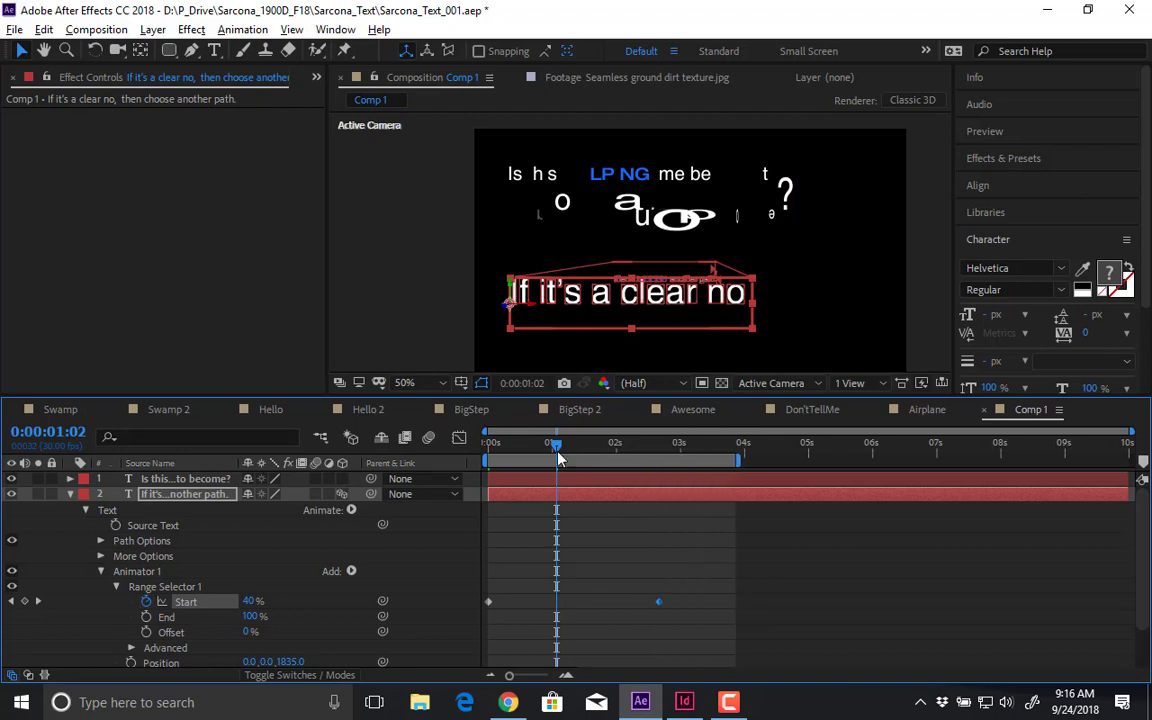
key(space)
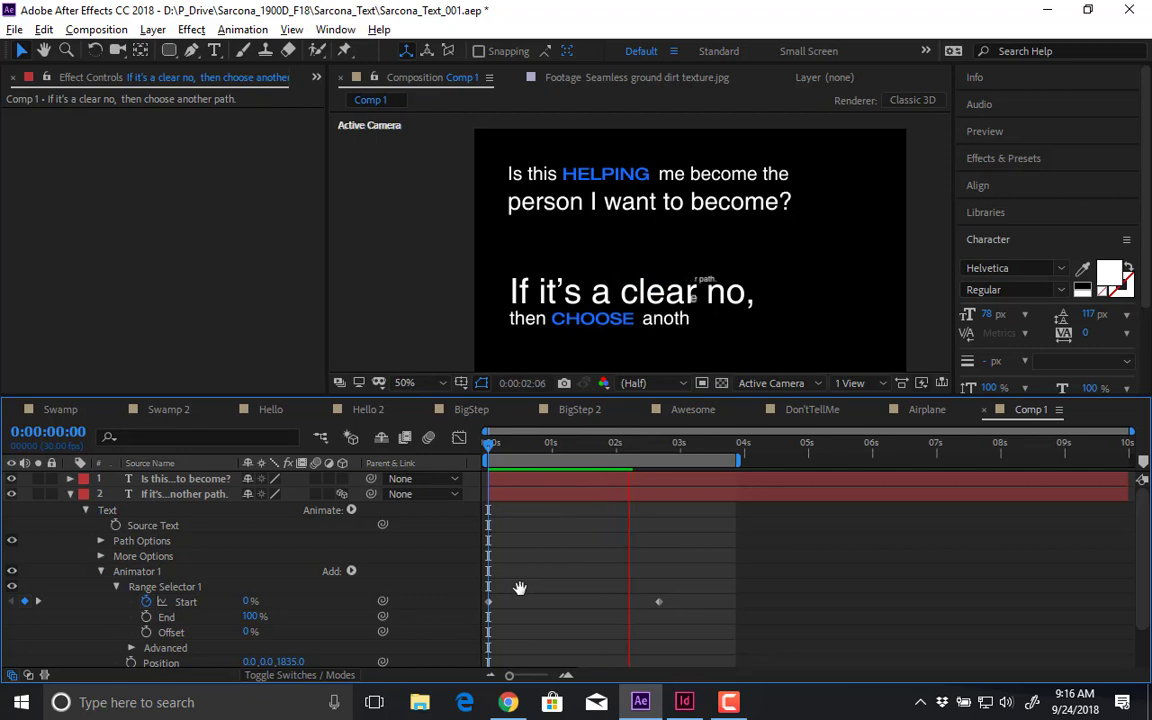
- Add Opacity to Animator 1 at 0% so characters fade in, and preview from the start
click(351, 571)
mouse_move(384, 582)
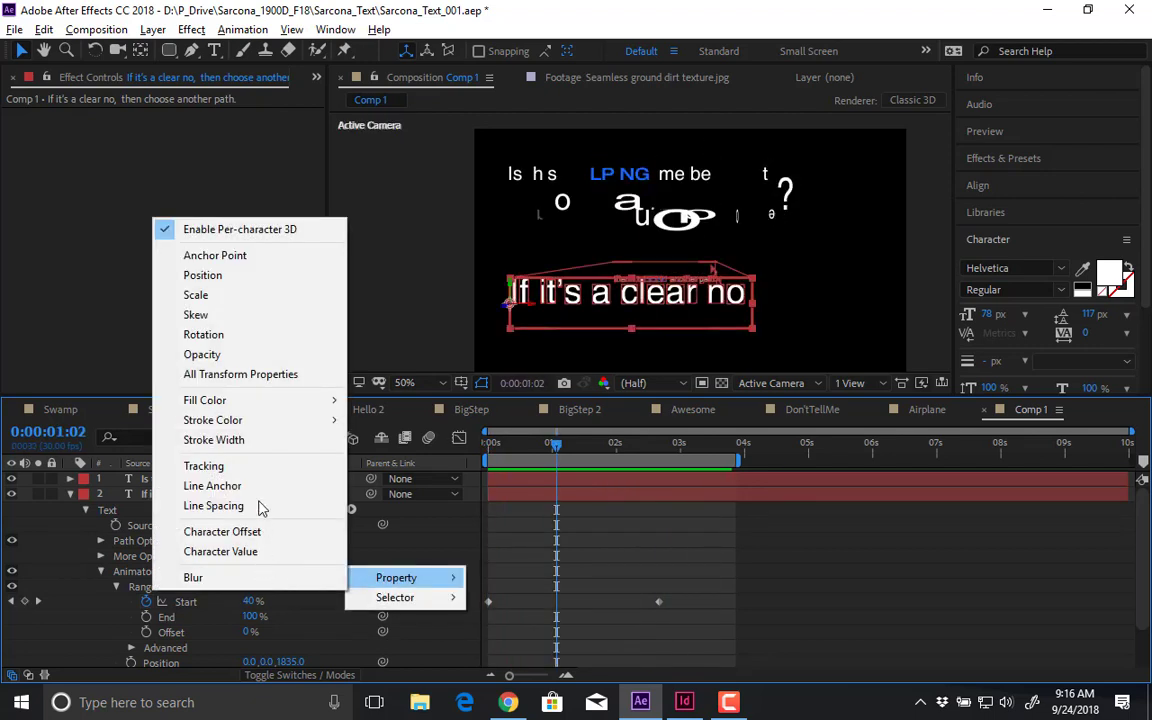
click(284, 357)
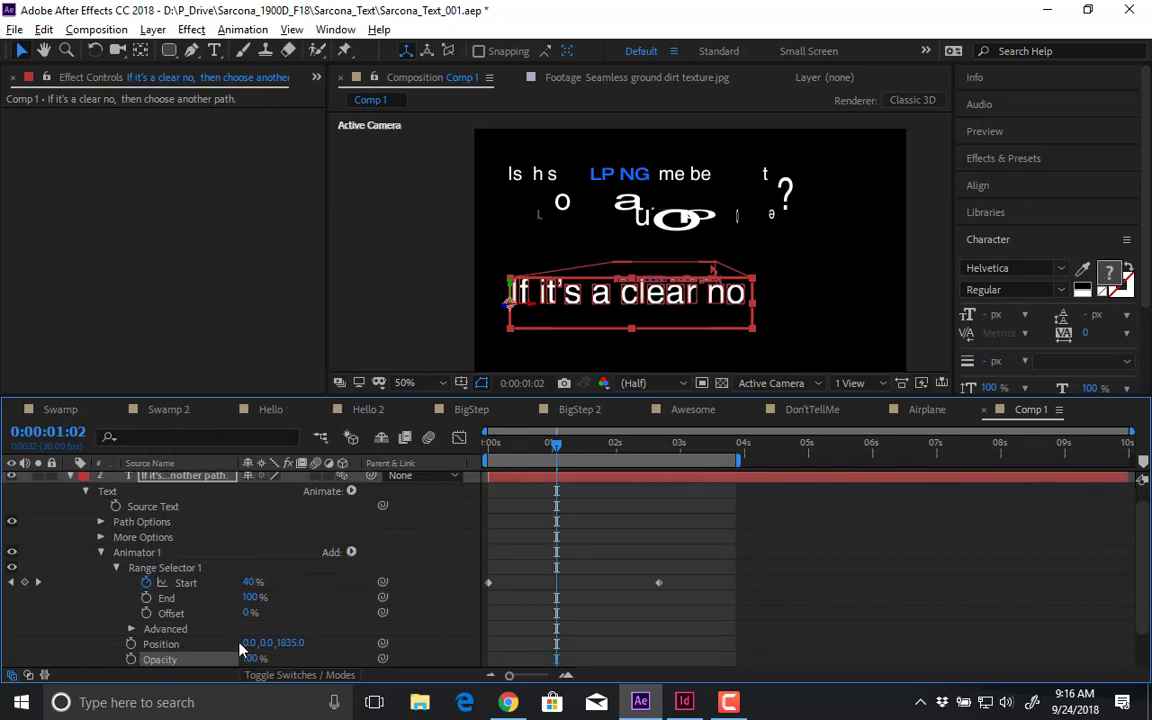
drag(245, 658, 5, 650)
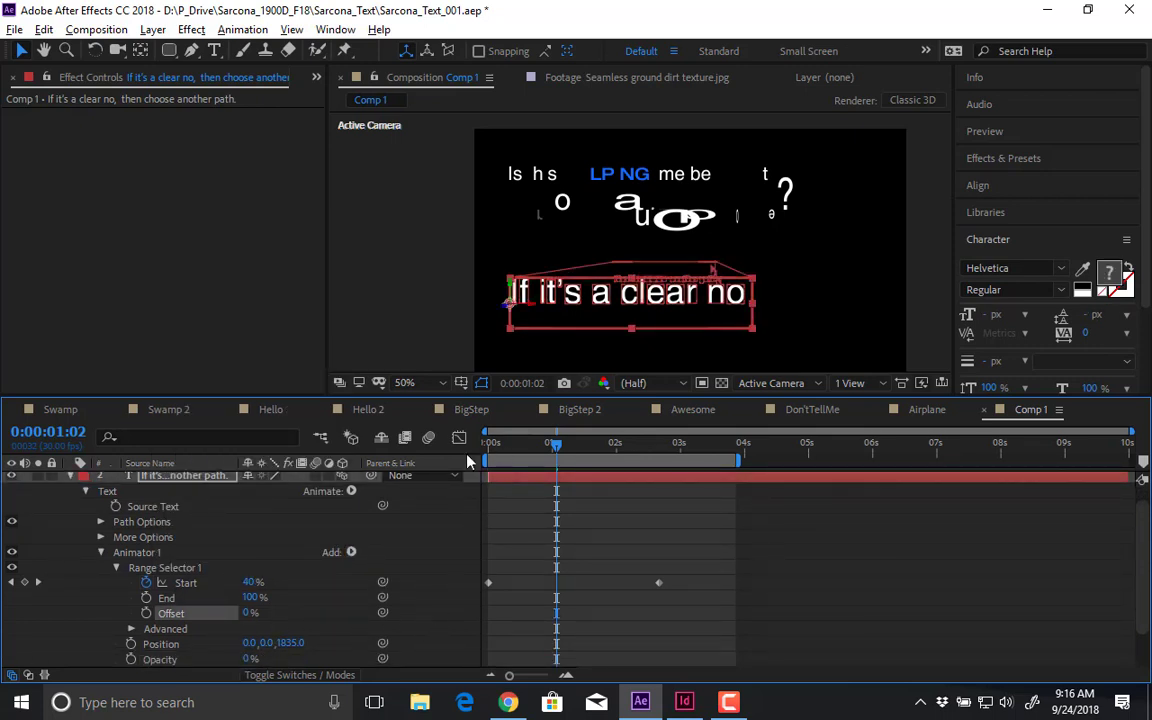
key(Home)
key(space)
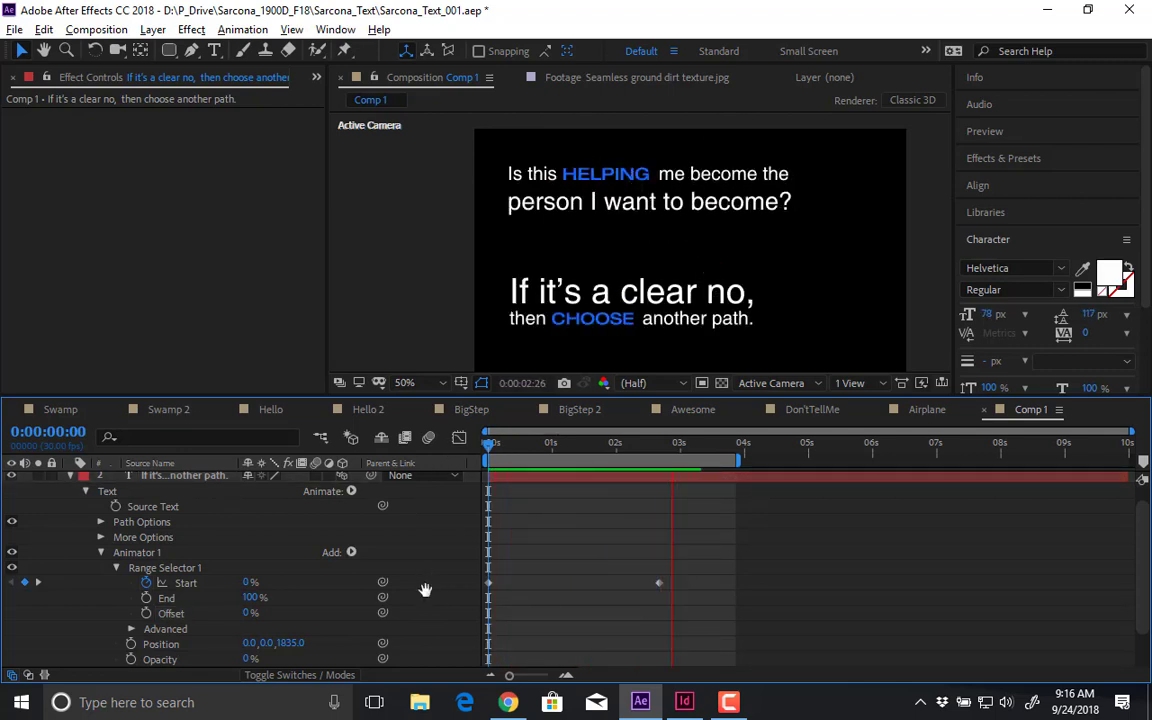
key(space)
- Add Rotation to Animator 1 and delete its Position offset
scroll(538, 309, up, 2)
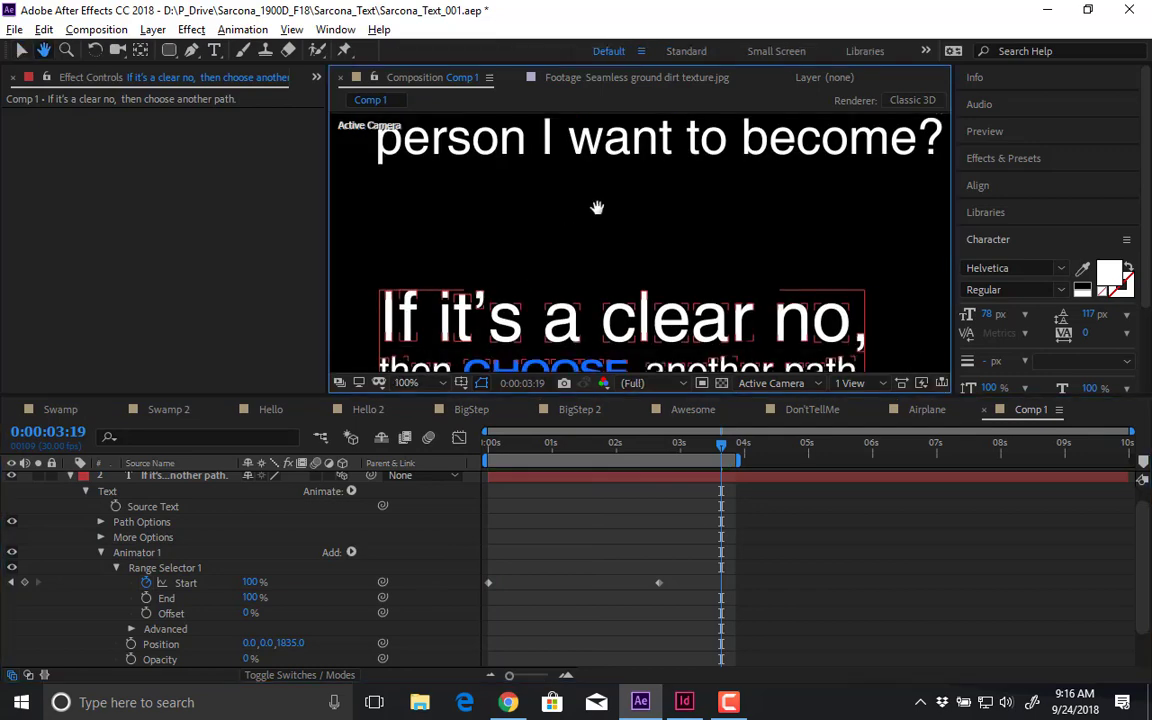
scroll(298, 600, down, 2)
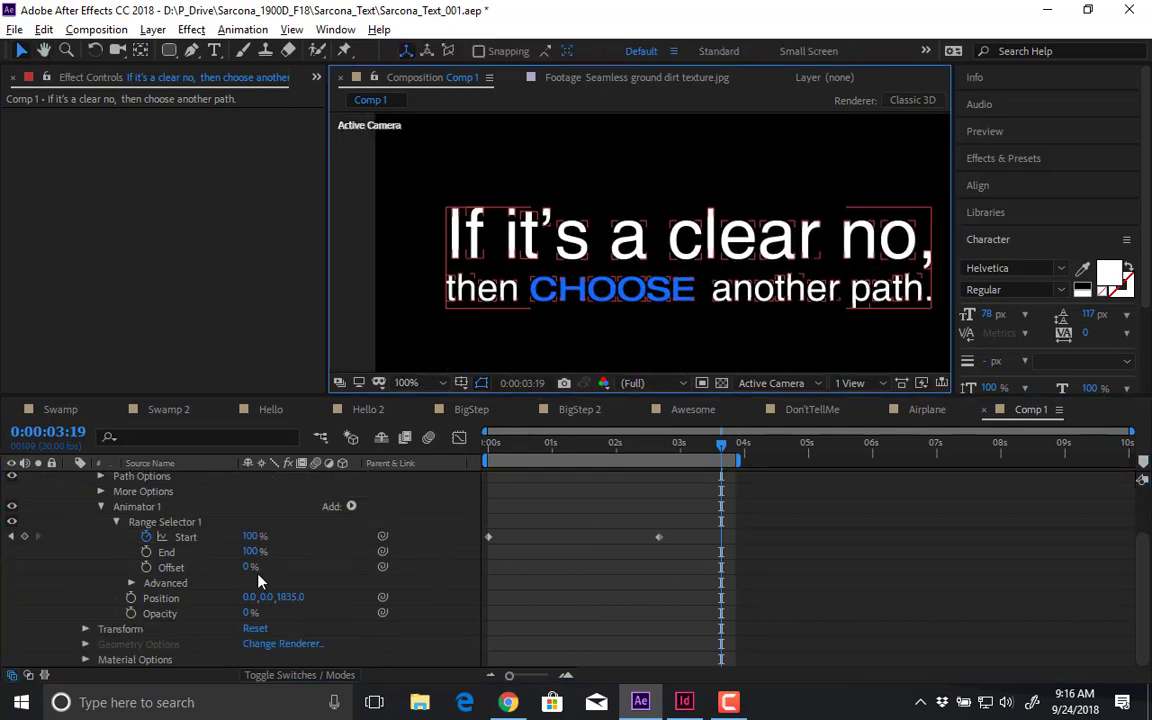
click(354, 508)
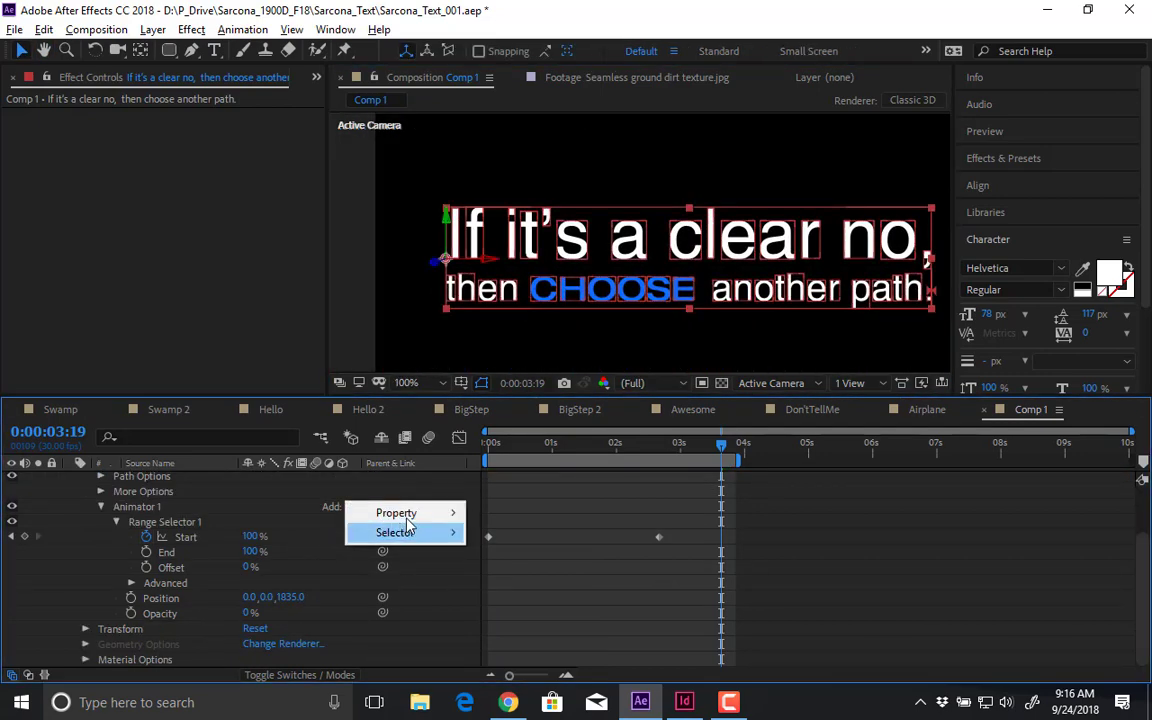
mouse_move(390, 513)
click(250, 270)
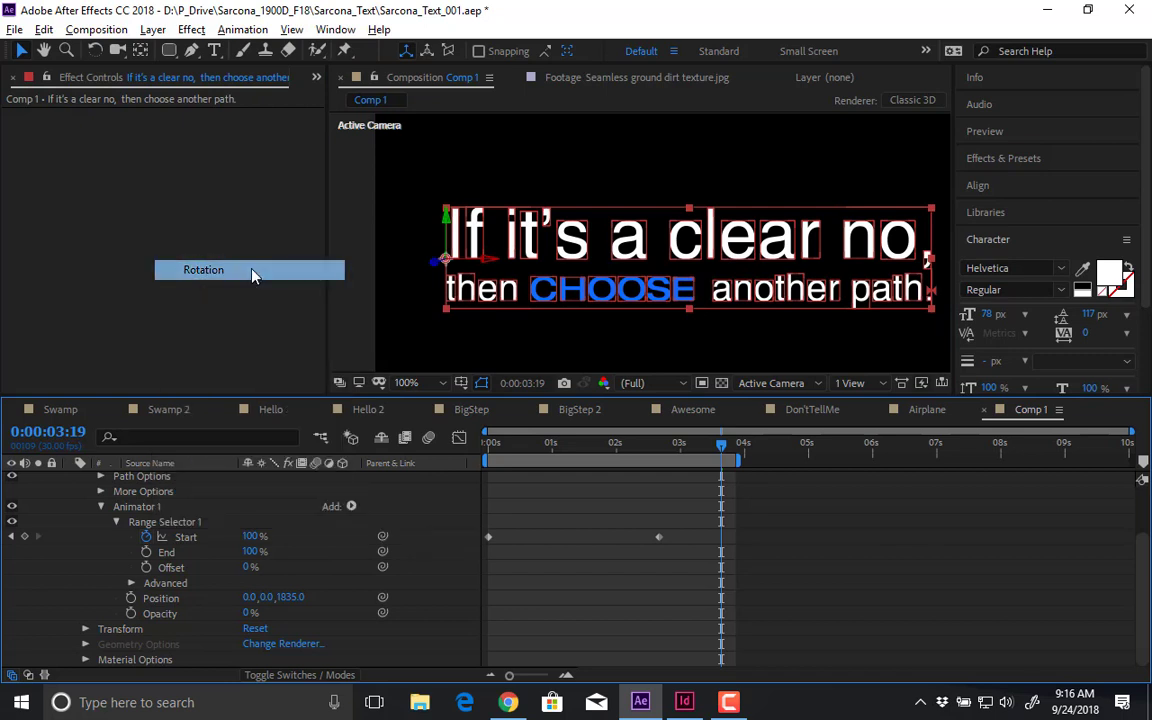
click(266, 575)
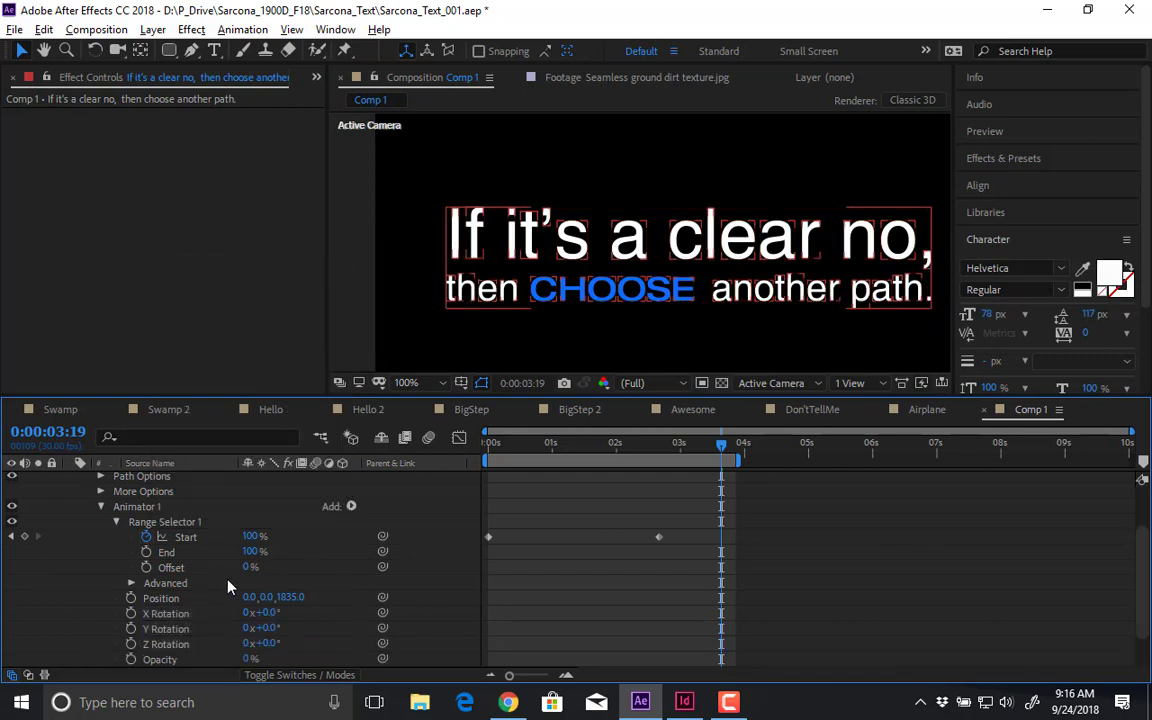
click(180, 600)
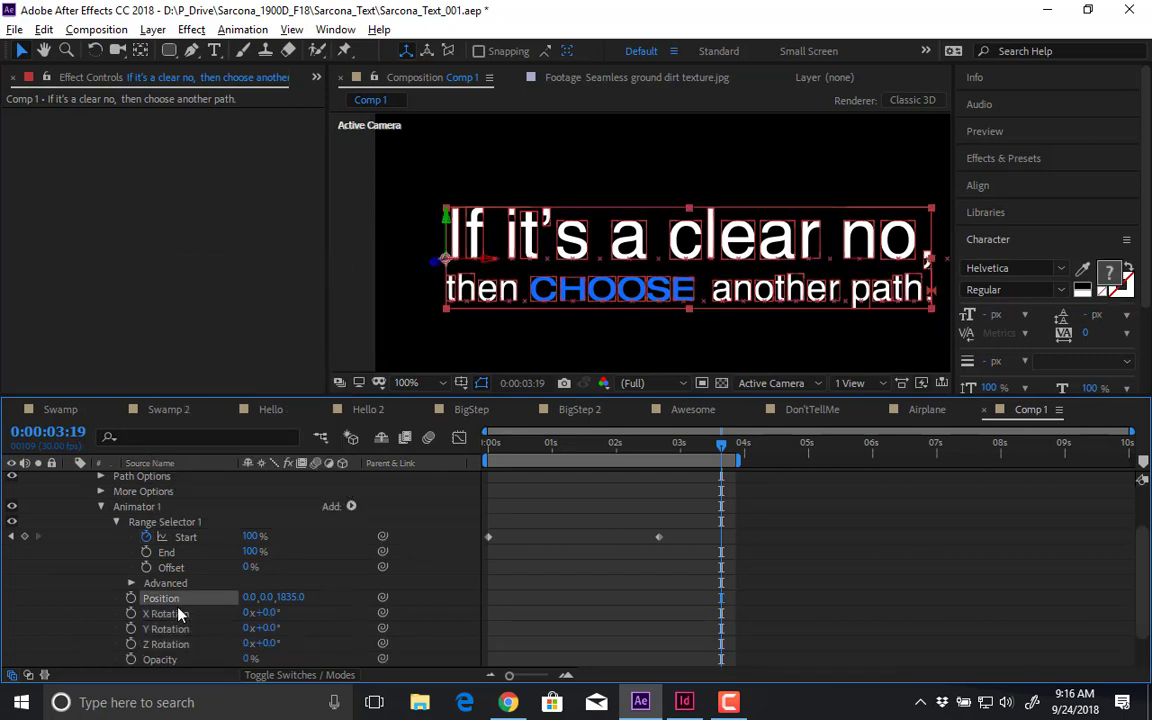
key(Delete)
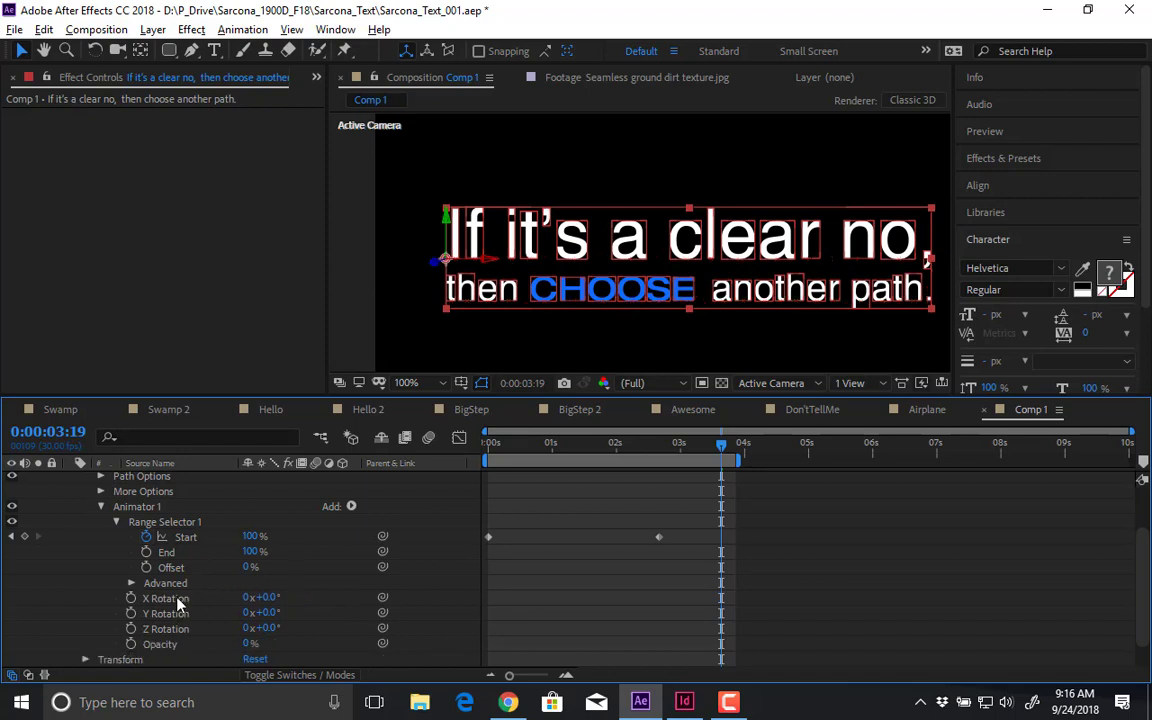
- Set the animator's Y Rotation to 81° and preview the swinging reveal
click(168, 650)
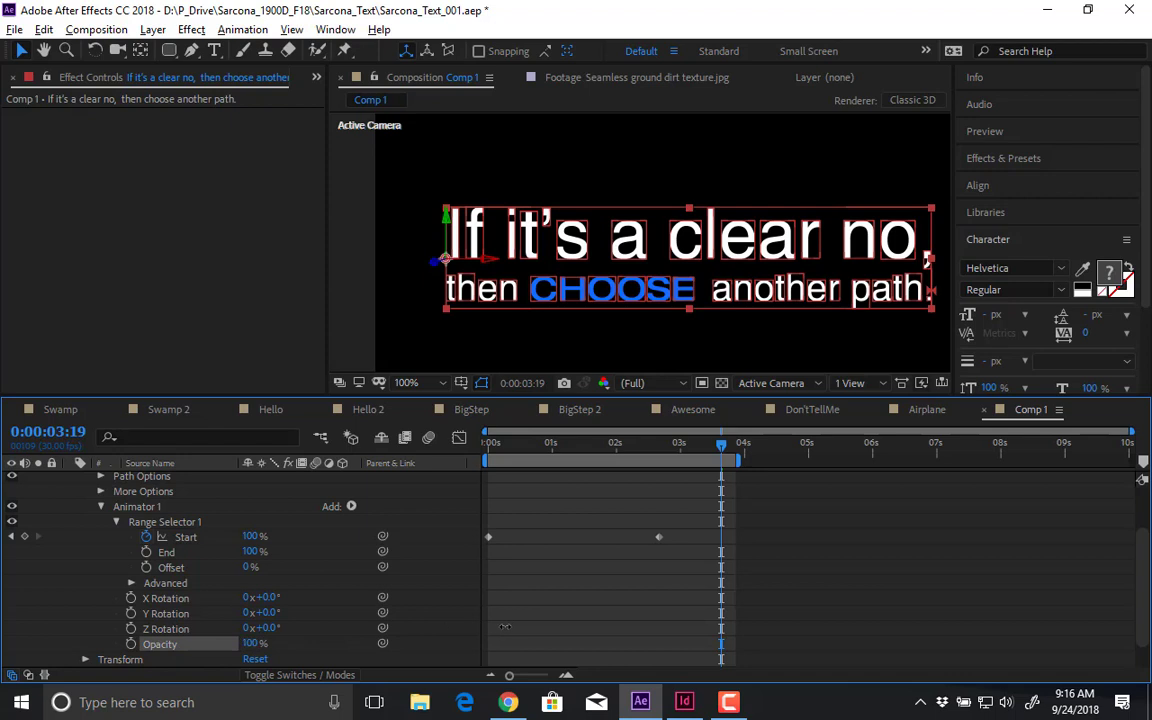
drag(546, 446, 523, 447)
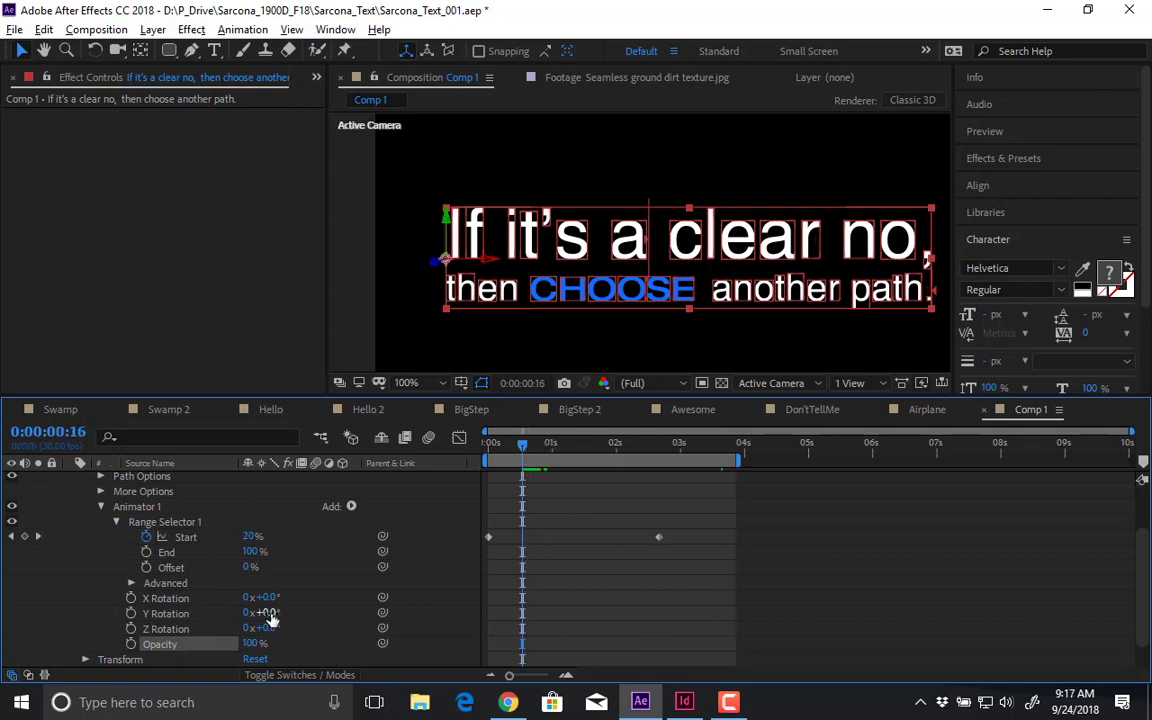
drag(262, 613, 405, 625)
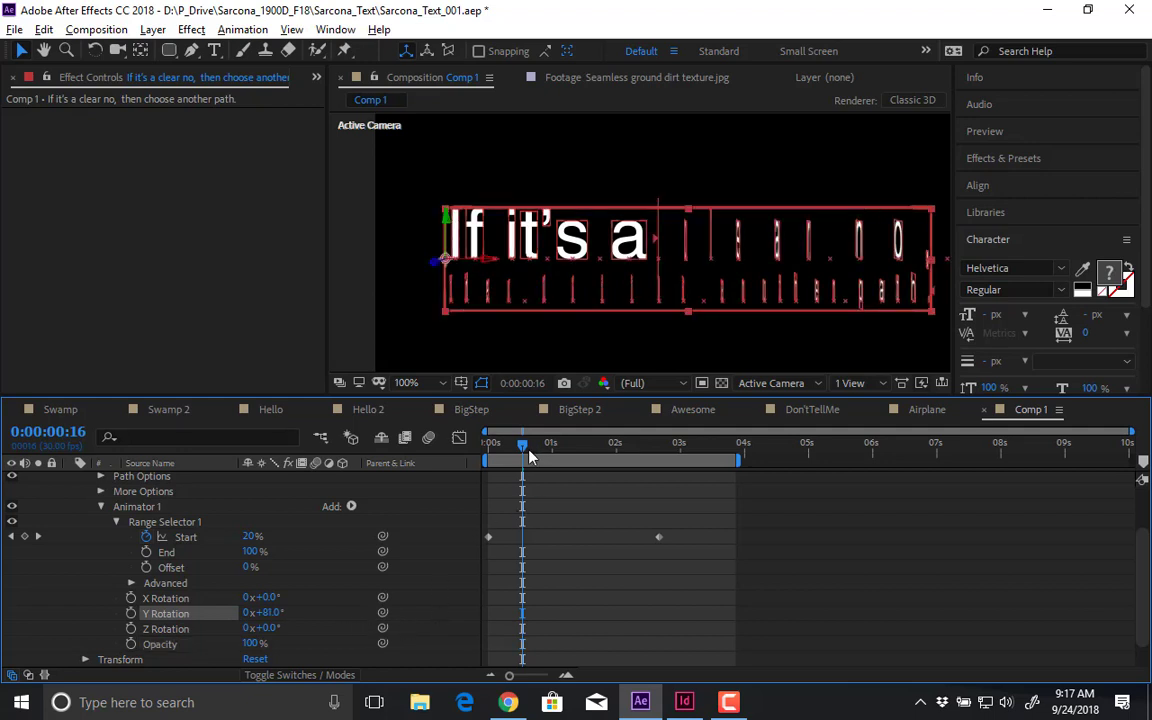
drag(530, 456, 489, 445)
key(space)
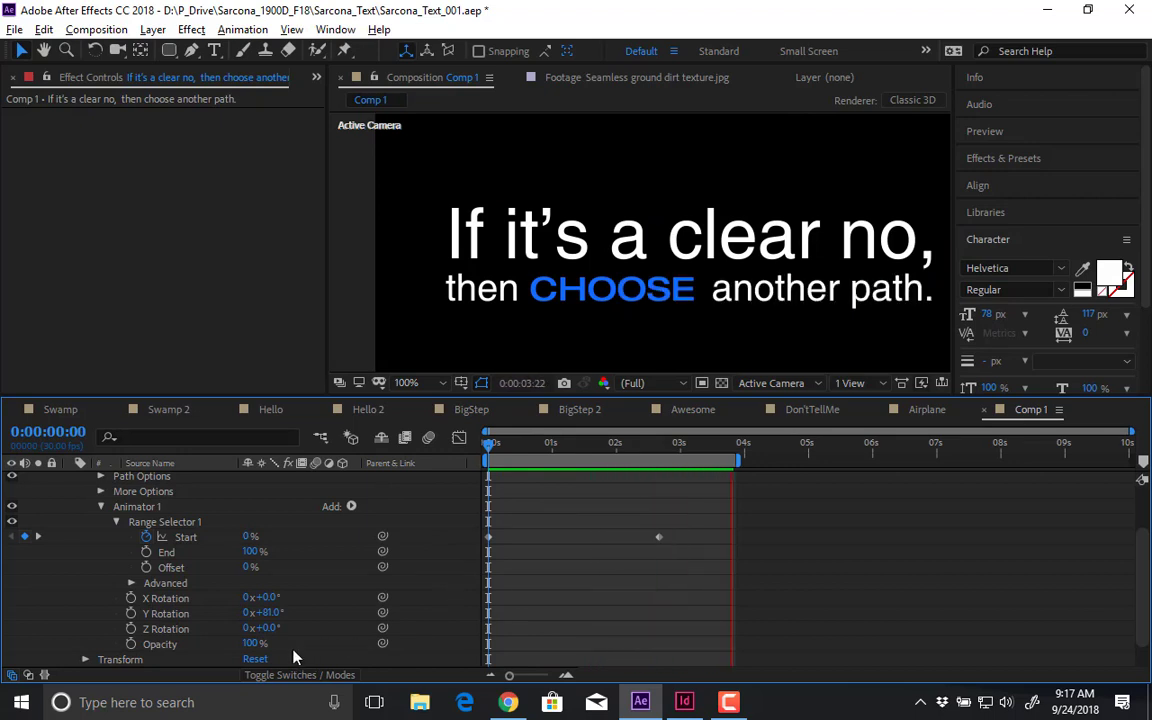
- Set Animator 1's Opacity to 0% and preview the rotating, fading reveal
click(252, 643)
text(0)
key(Return)
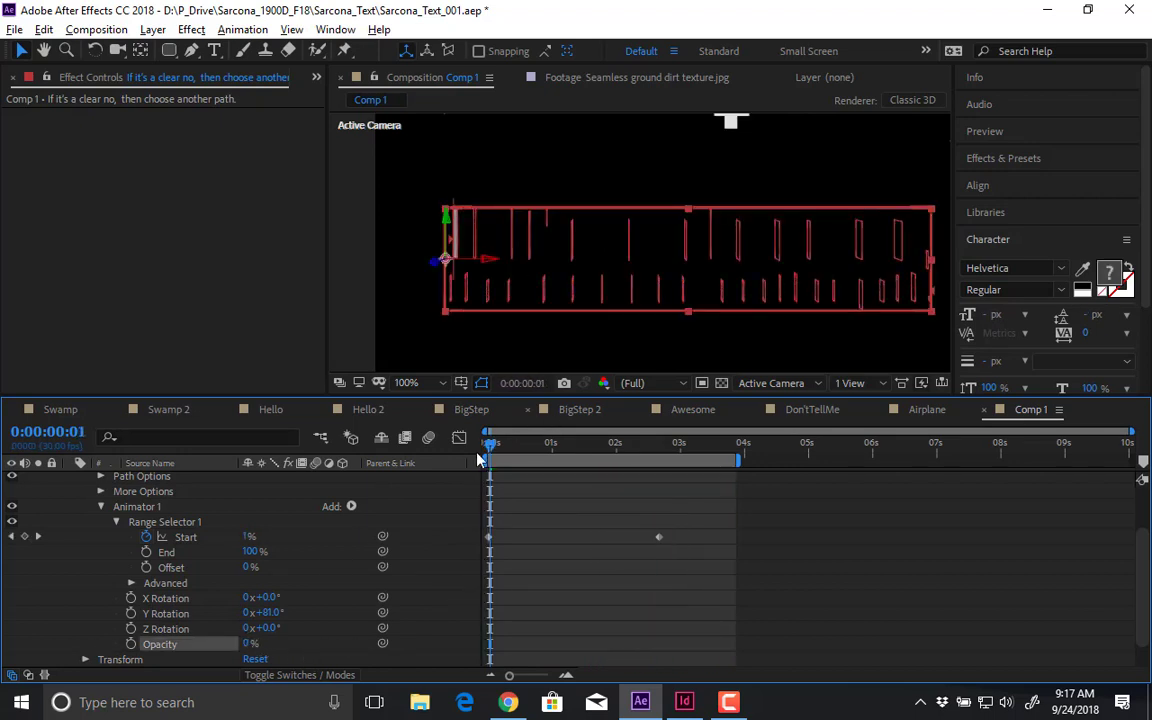
click(477, 472)
click(479, 536)
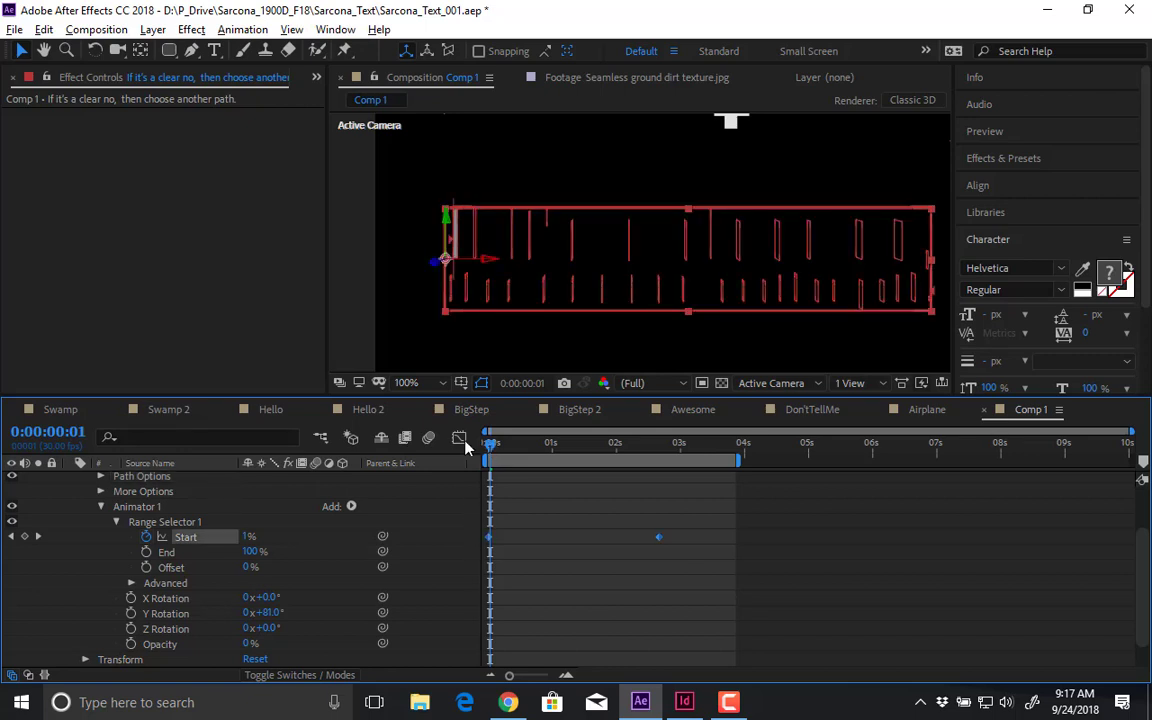
click(829, 527)
key(space)
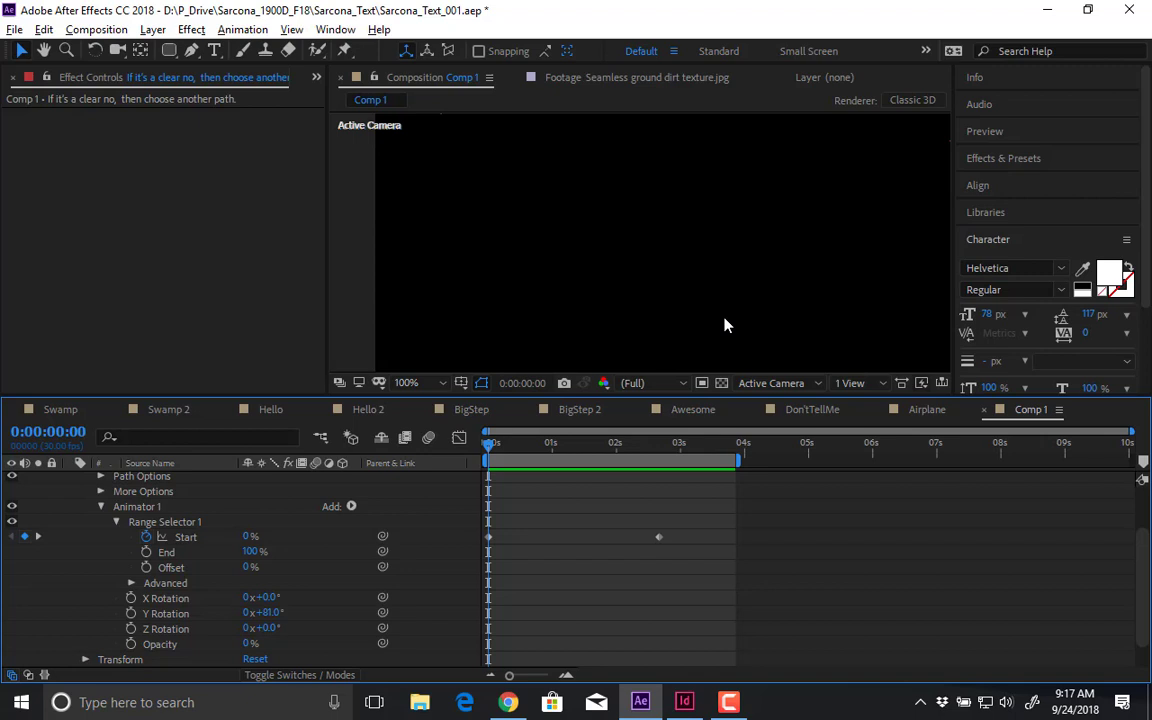
scroll(726, 325, down, 2)
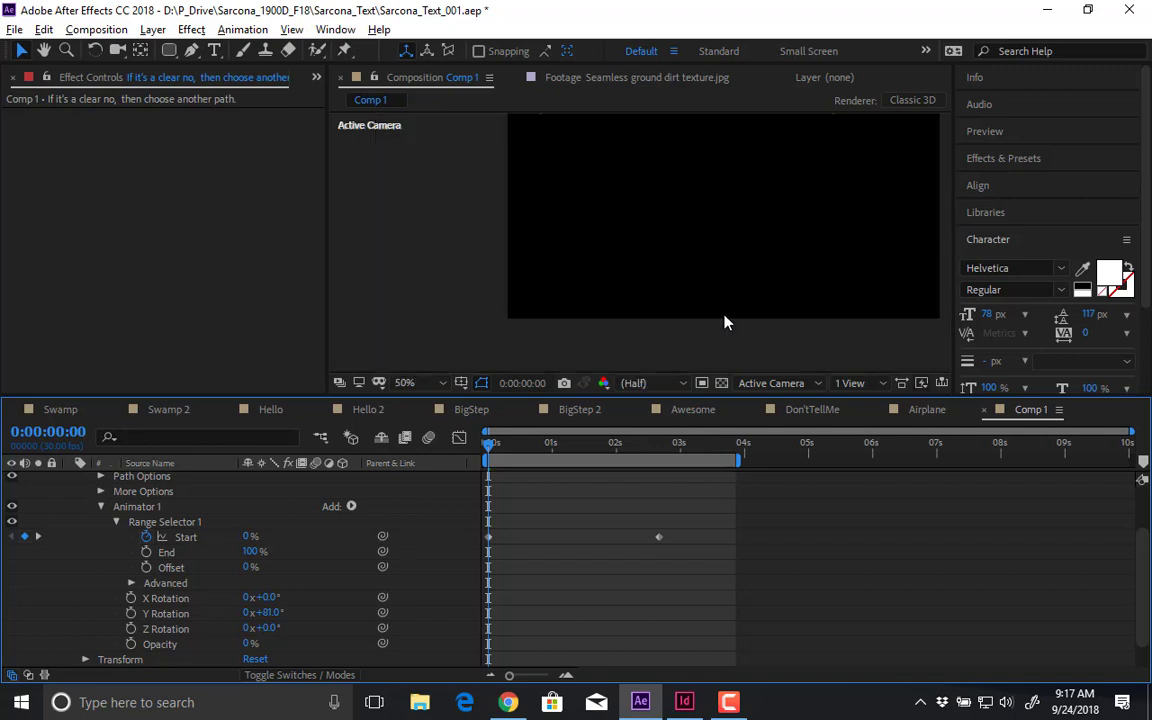
- Change the second text to HELLO at 236 px font size and centre it in the view
drag(540, 447, 703, 277)
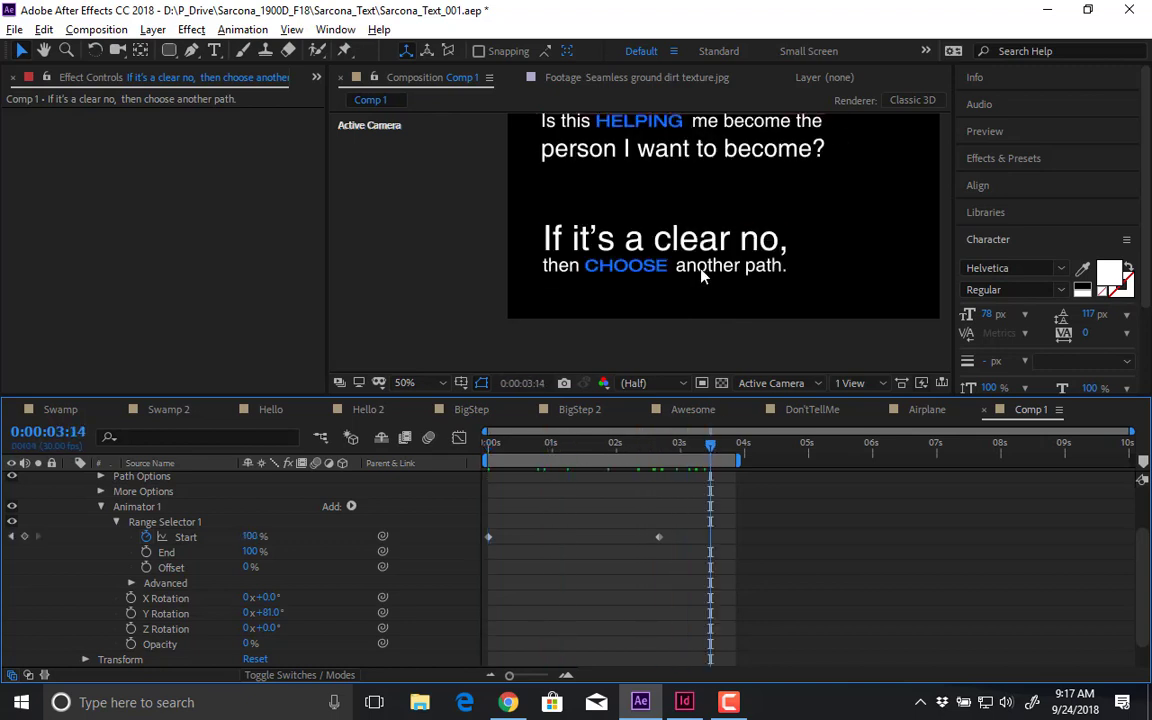
double_click(703, 270)
text(HELLO)
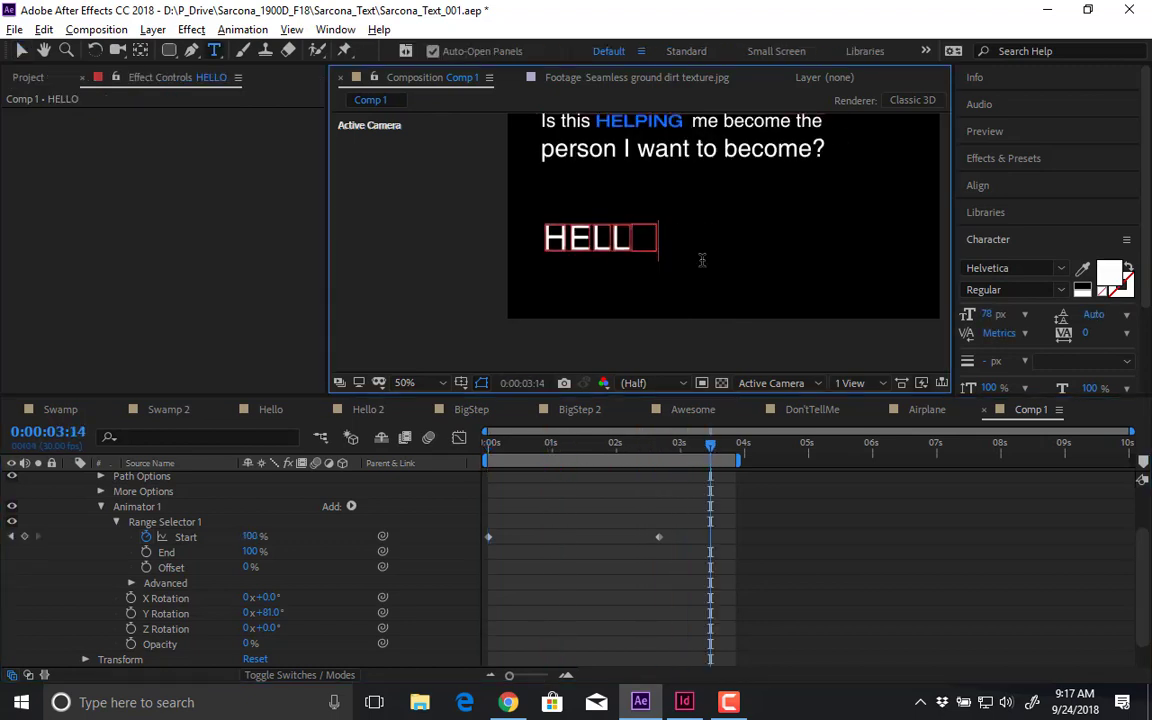
key(ctrl+a)
drag(989, 314, 216, 152)
click(21, 50)
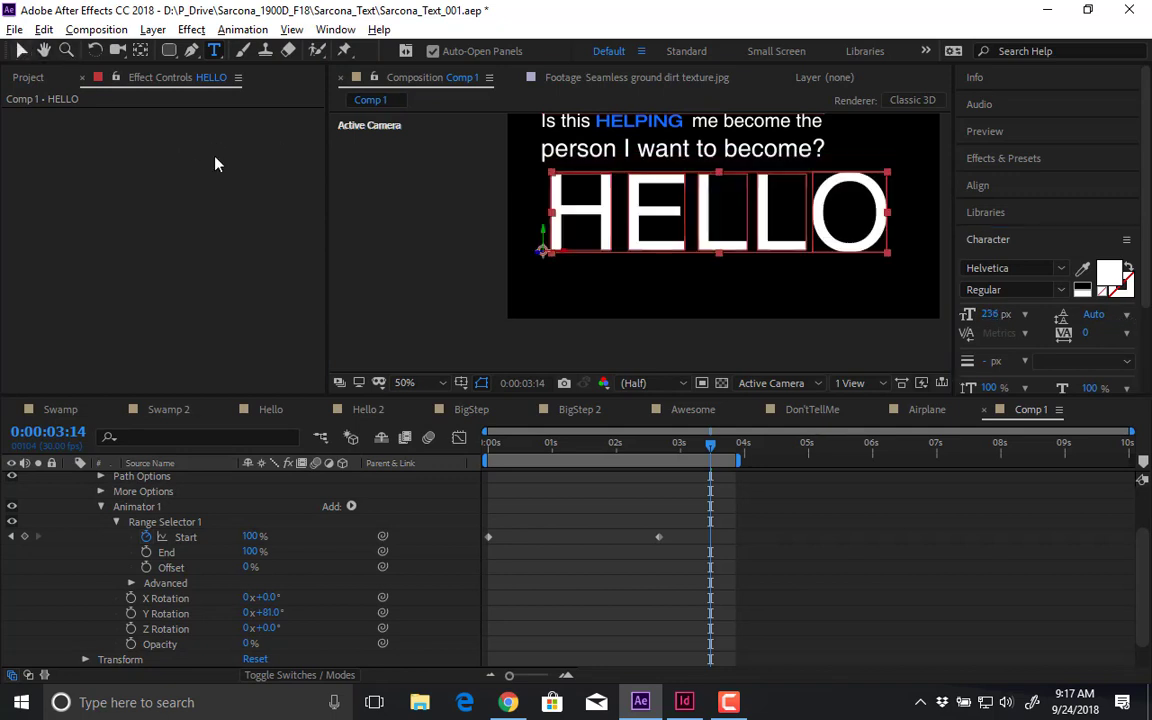
key(space)
drag(738, 265, 629, 287)
click(1031, 290)
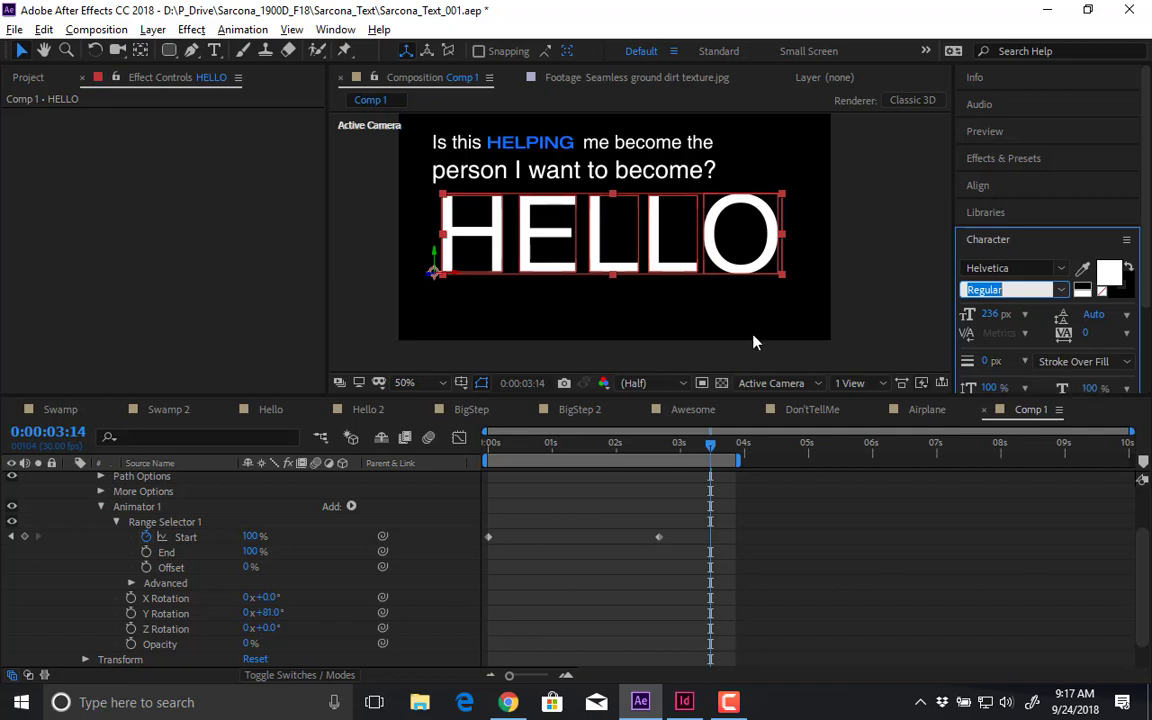
click(869, 310)
drag(560, 445, 375, 447)
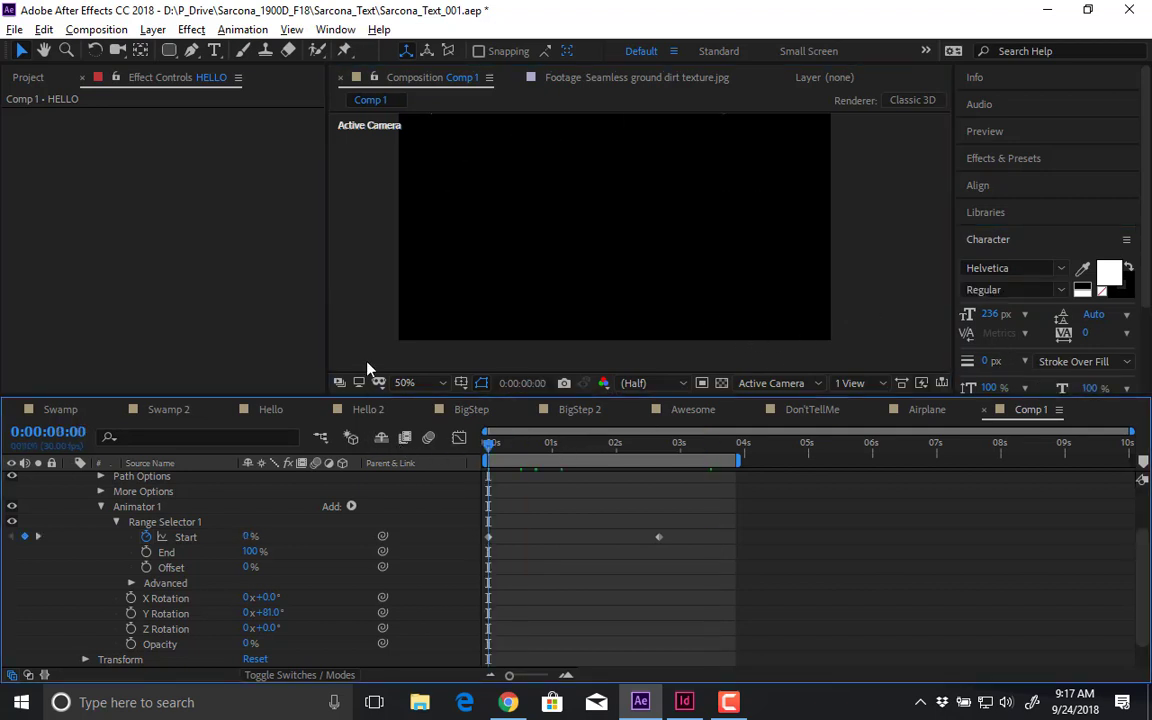
- Move the second Start keyframe to 1 s, then to about 0.5 s, previewing HELLO each time
key(space)
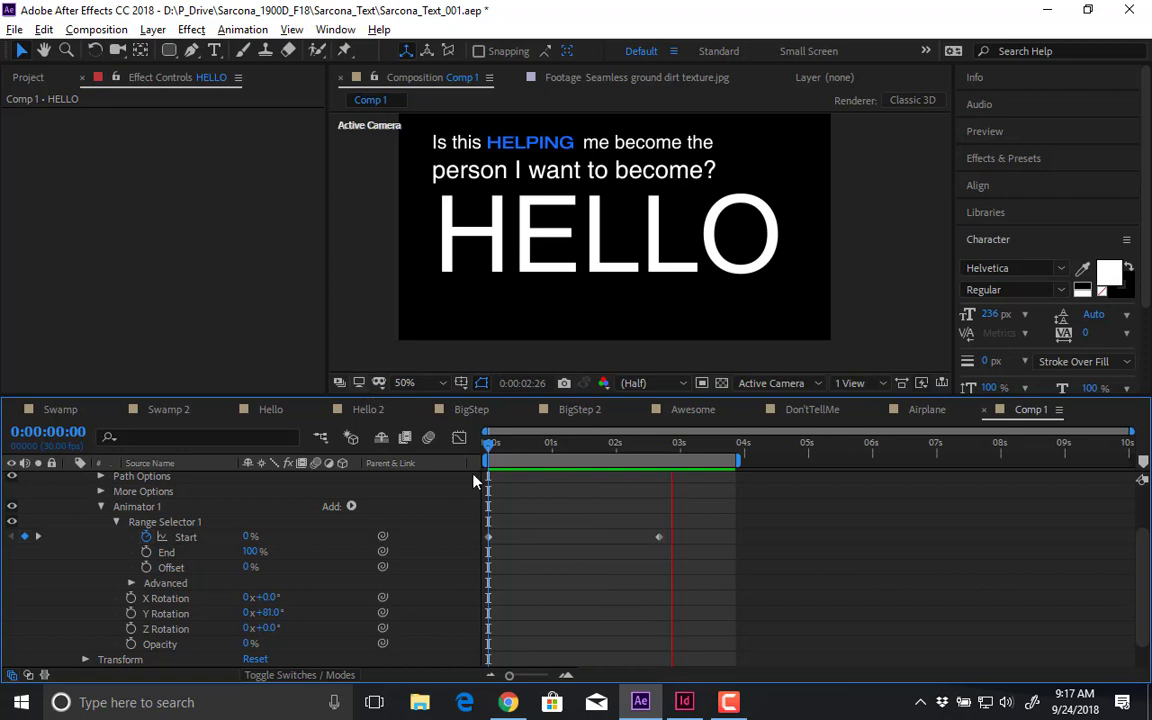
key(space)
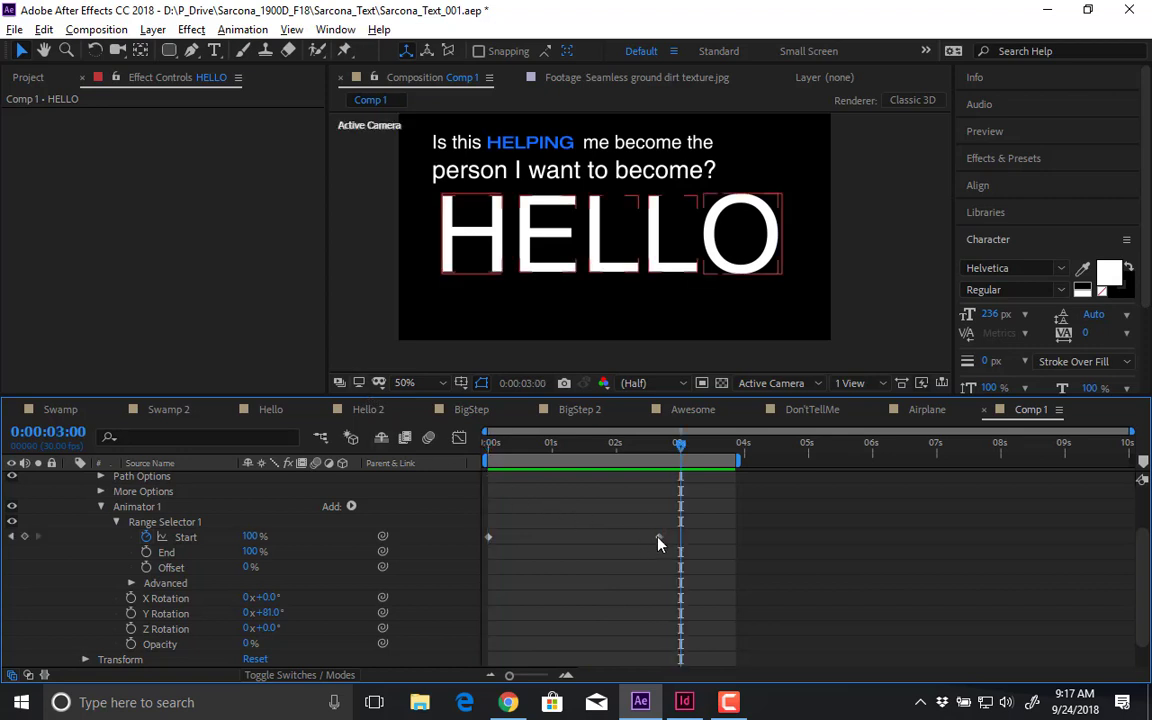
drag(659, 540, 551, 538)
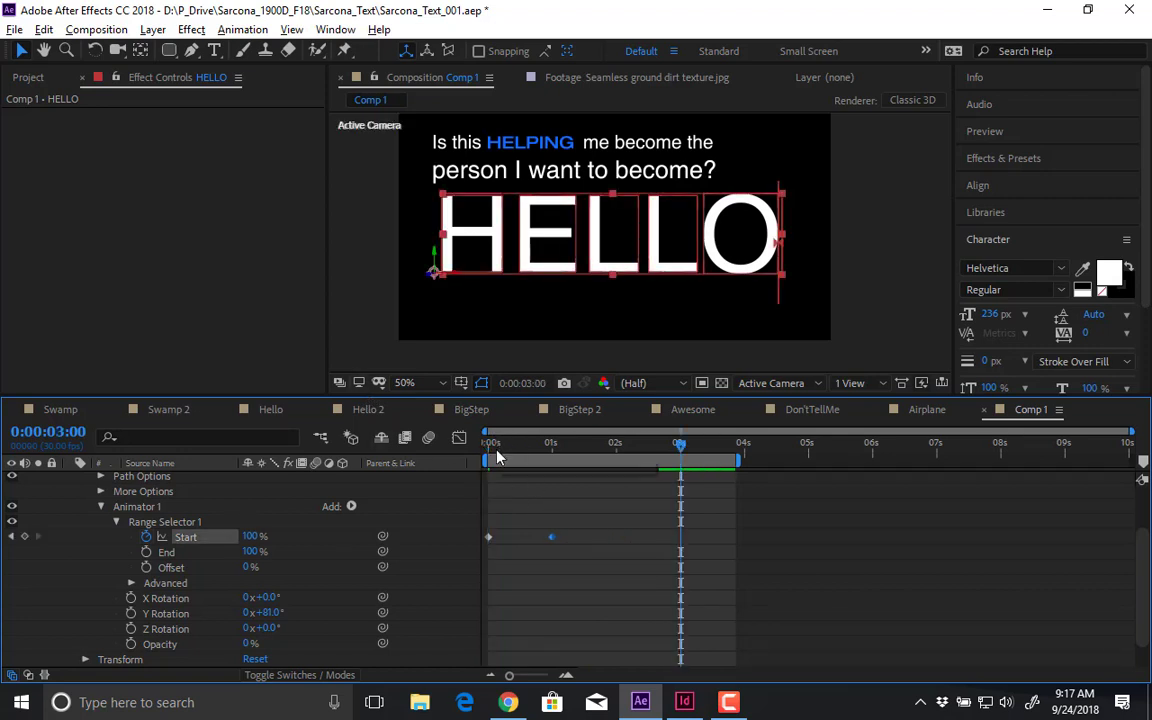
key(Home)
key(space)
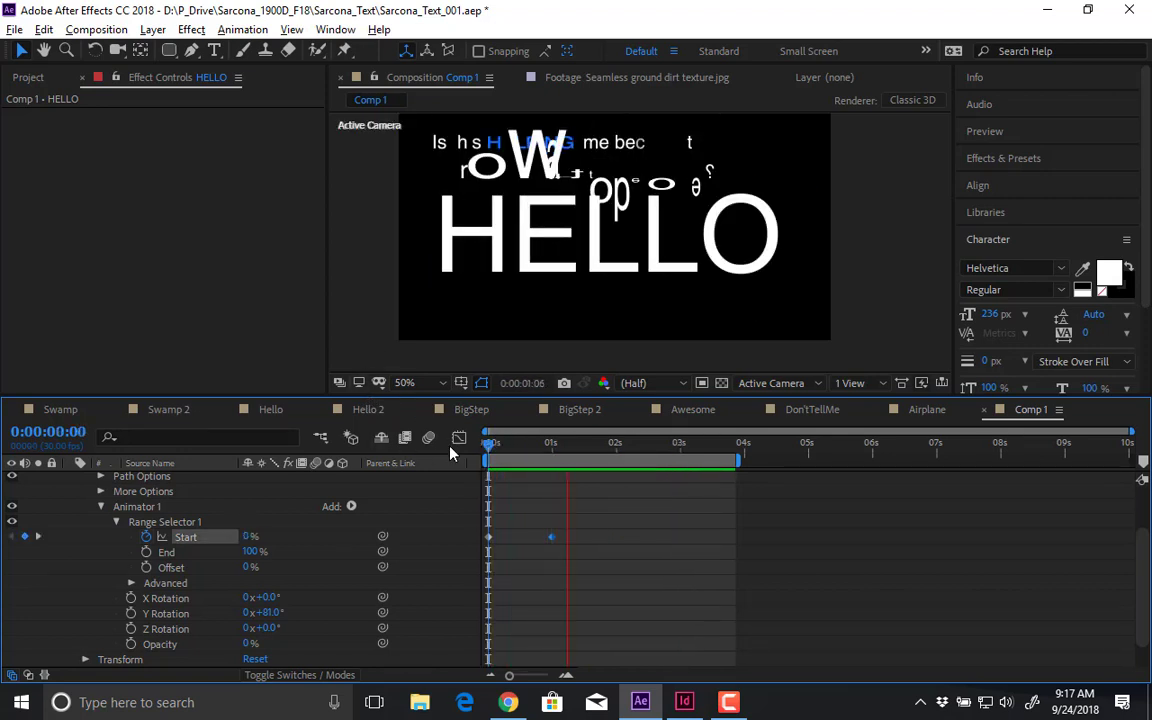
key(space)
drag(548, 543, 525, 543)
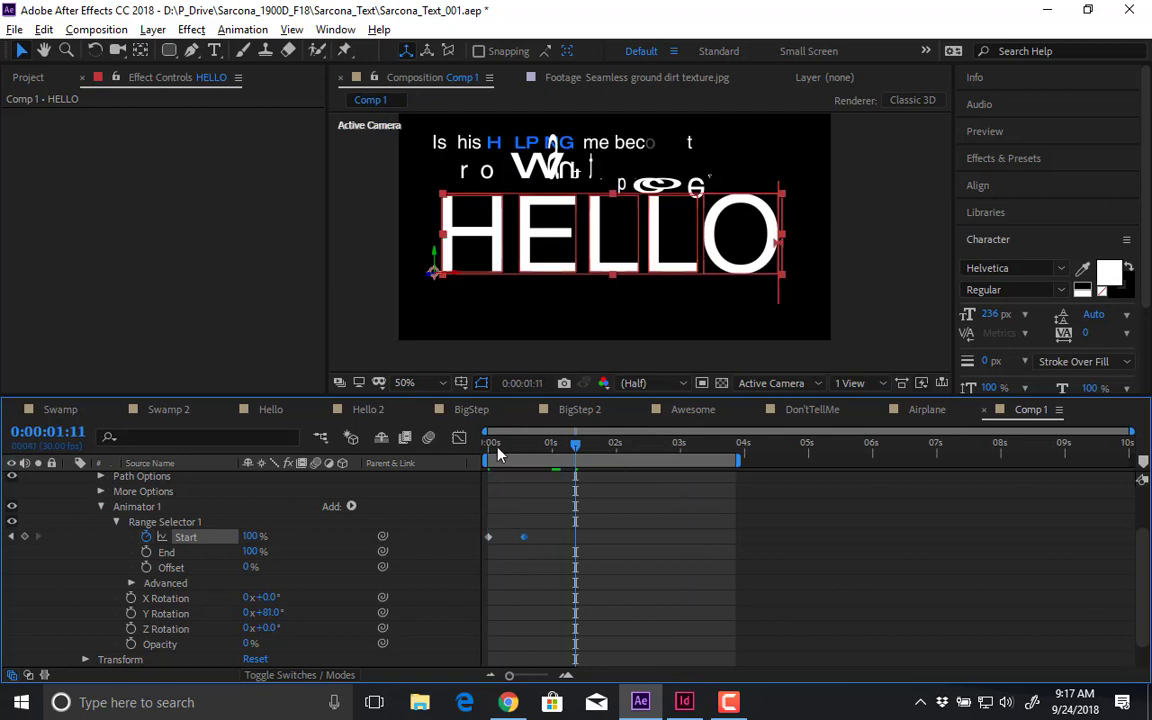
key(Home)
key(space)
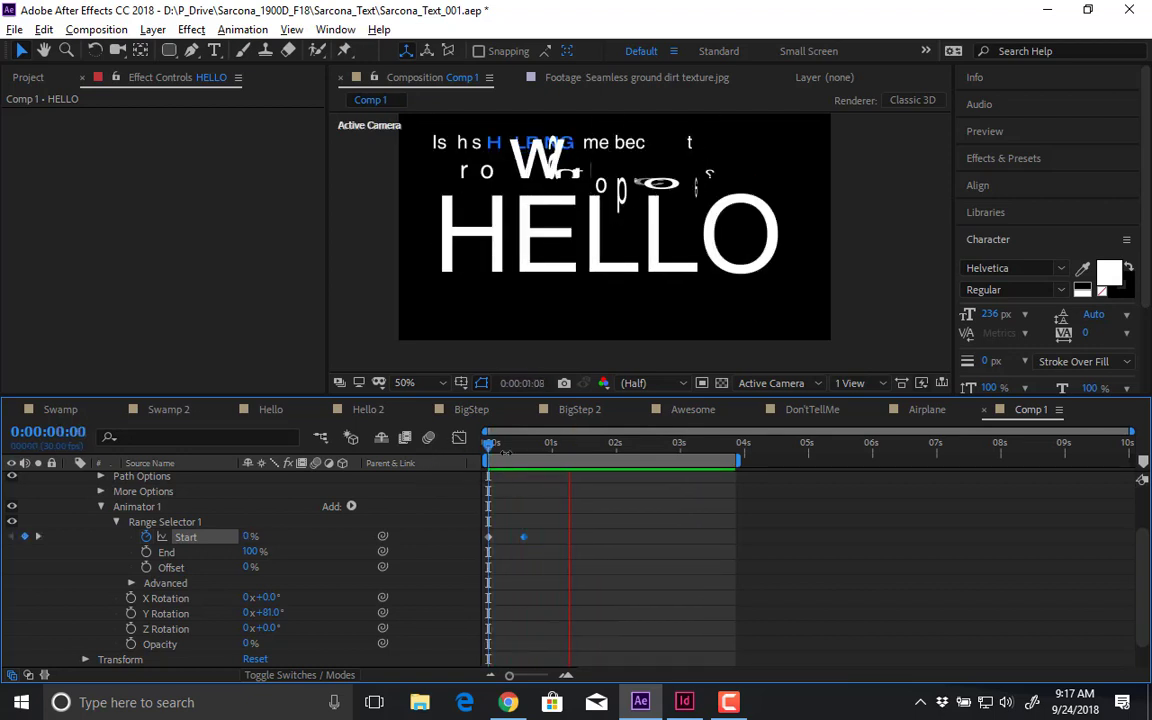
key(space)
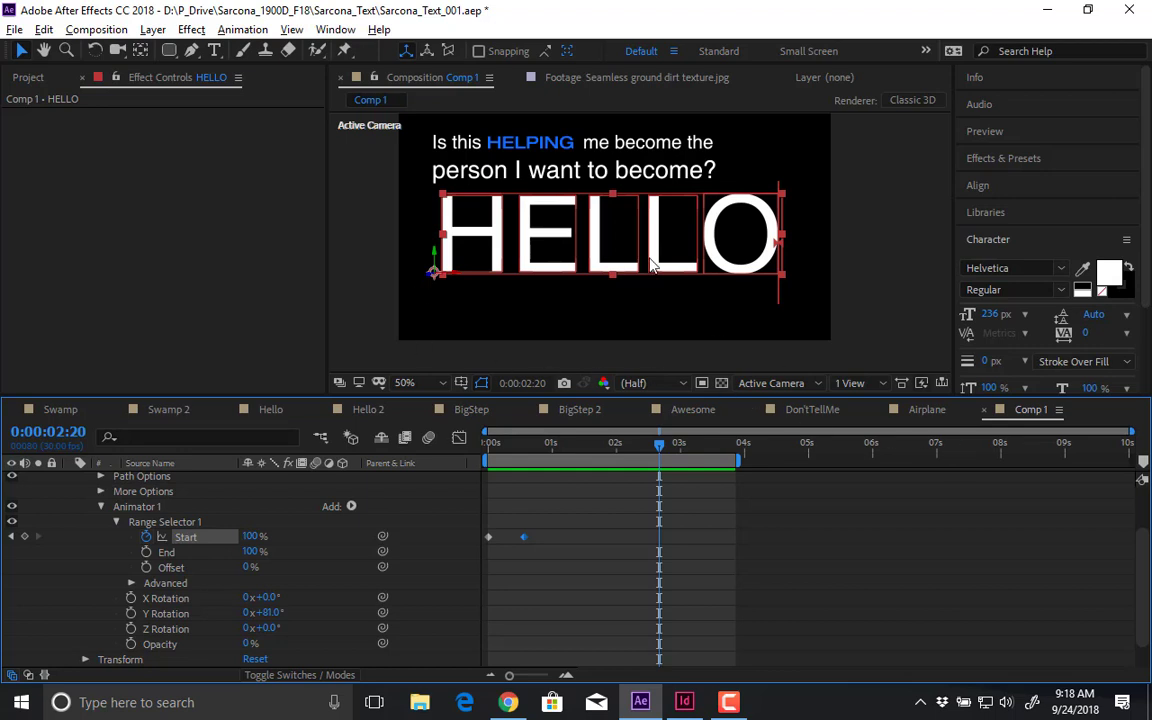
- Delete both text layers and create a new REVEAL text layer at 192 px
scroll(193, 530, up, 3)
key(ctrl+a)
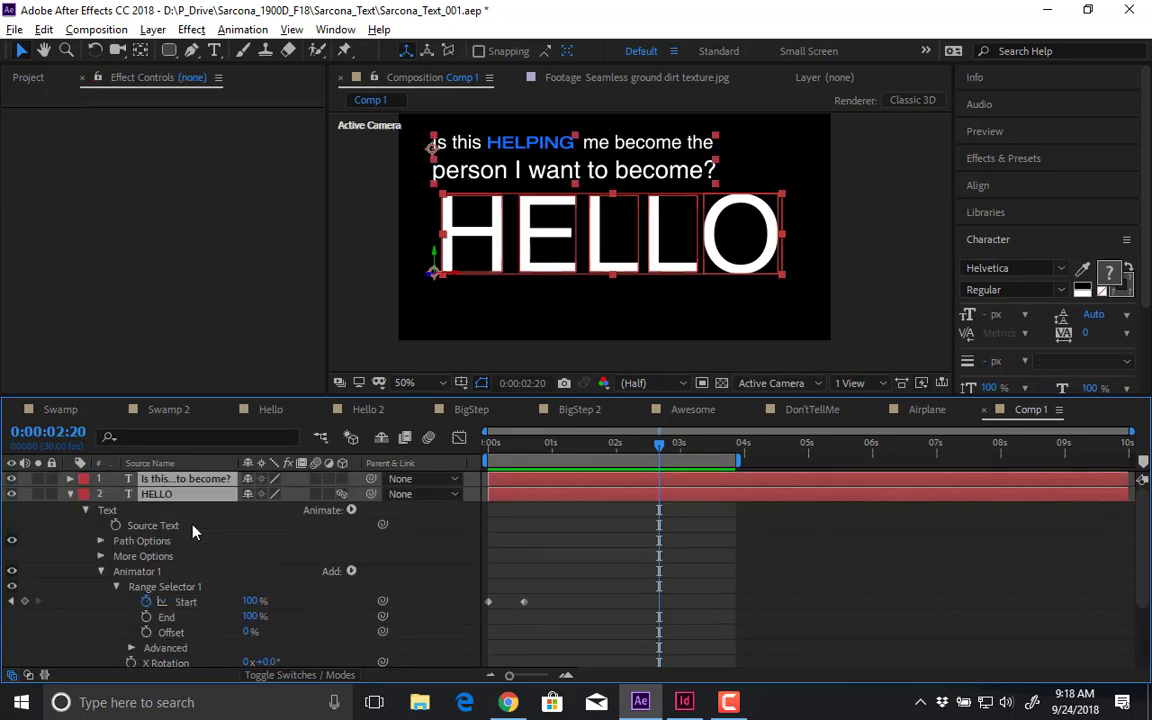
key(Delete)
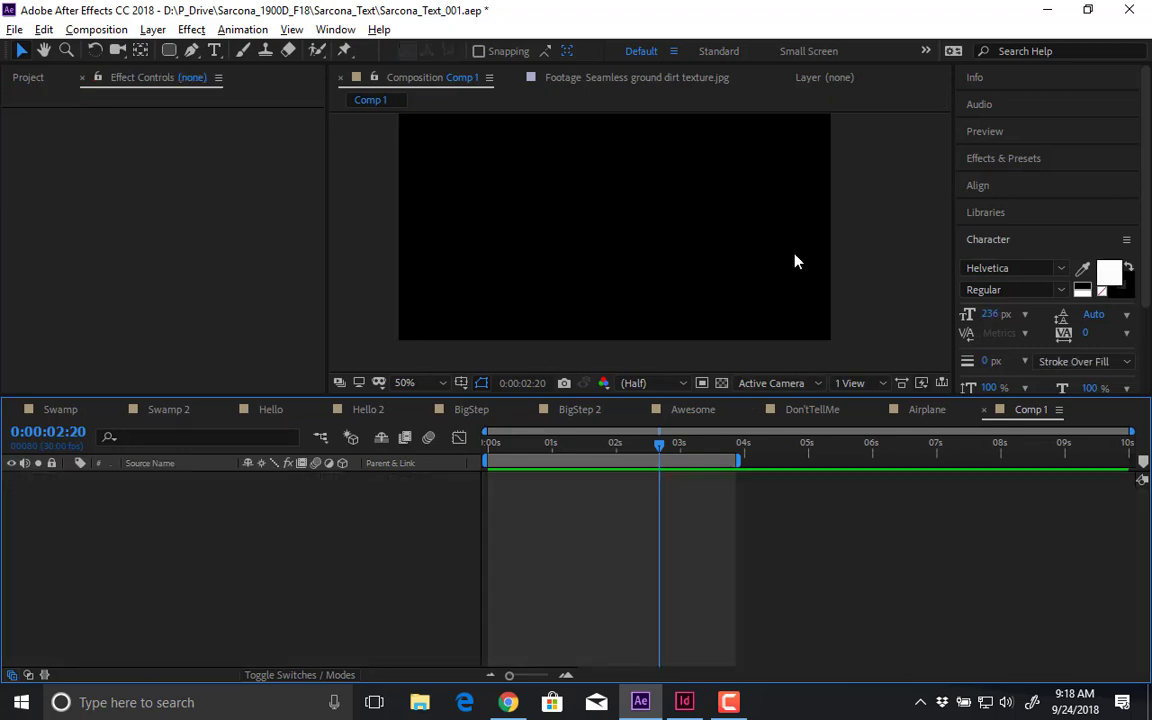
click(214, 50)
click(477, 228)
text(RE)
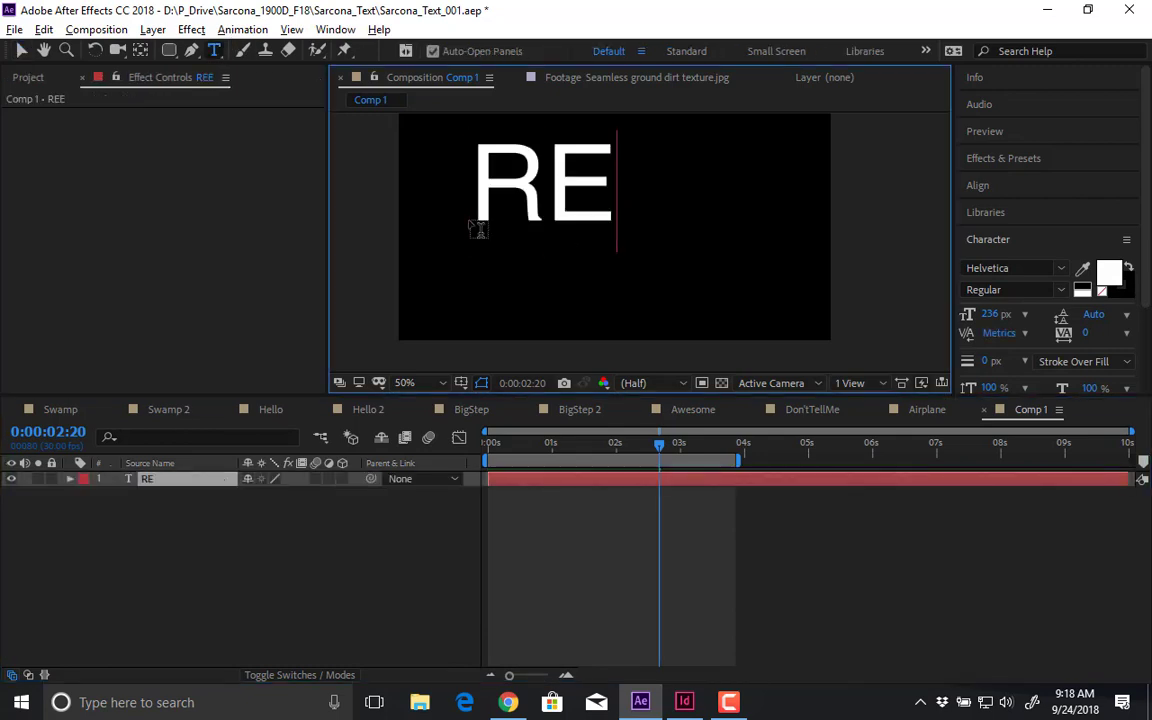
text(EVE)
key(BackSpace)
key(BackSpace)
key(BackSpace)
text(VE)
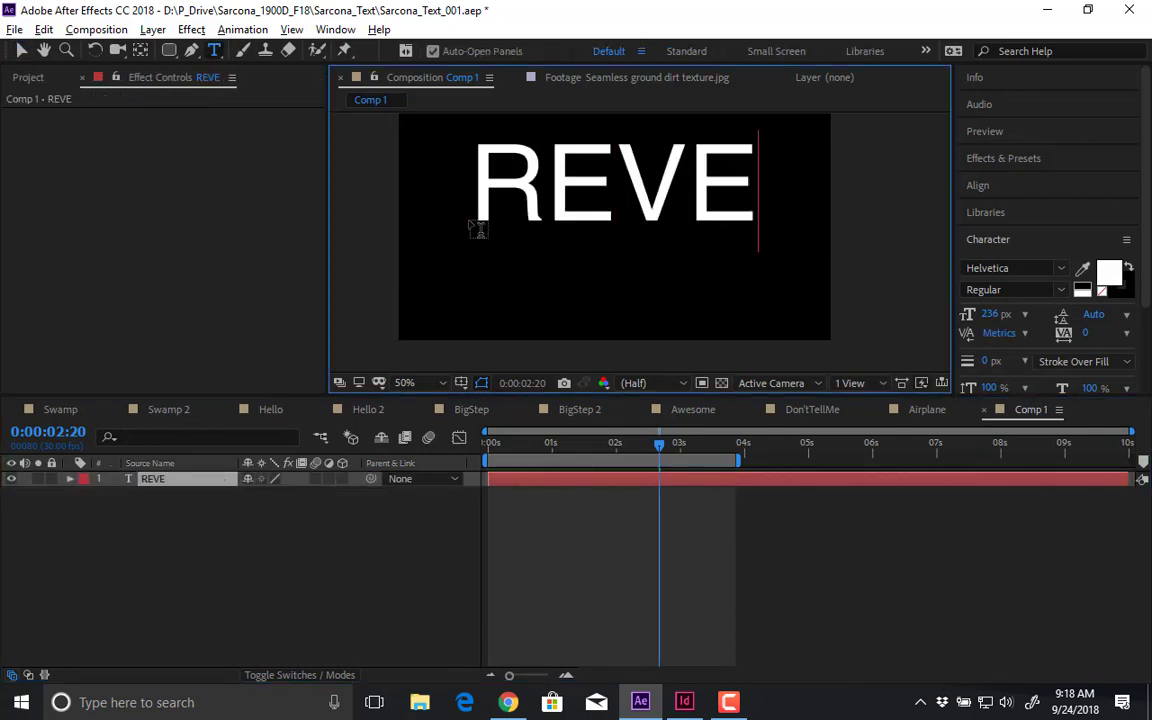
text(AL)
key(ctrl+a)
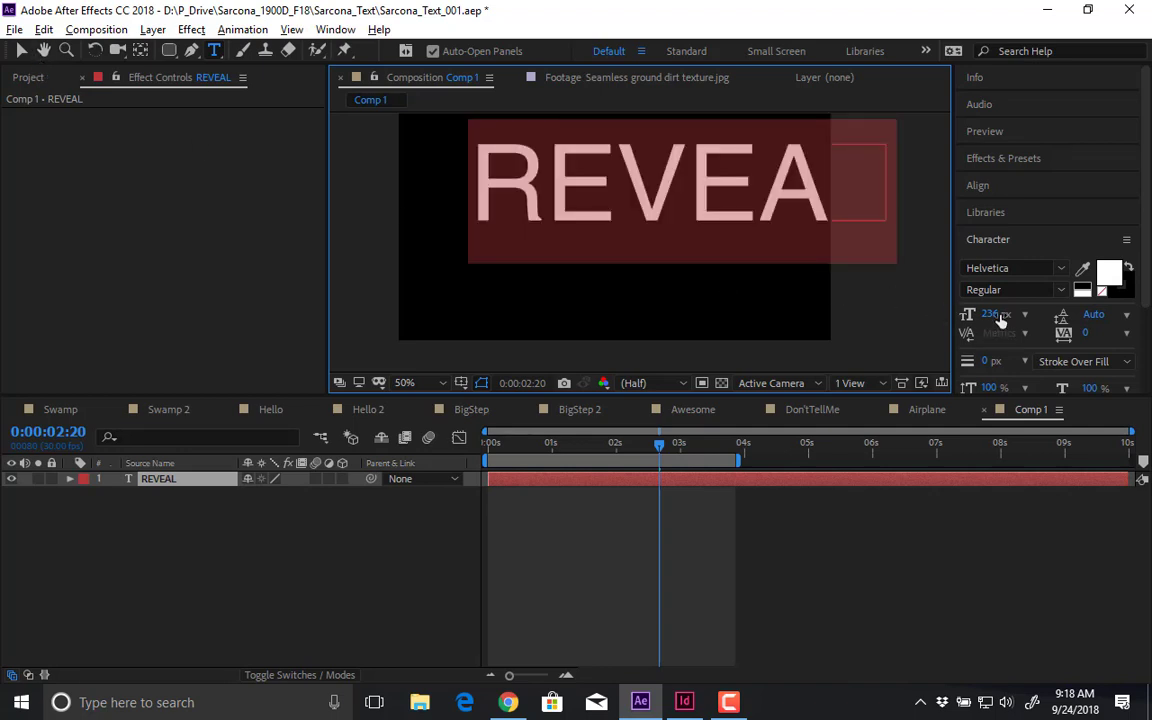
drag(992, 314, 789, 283)
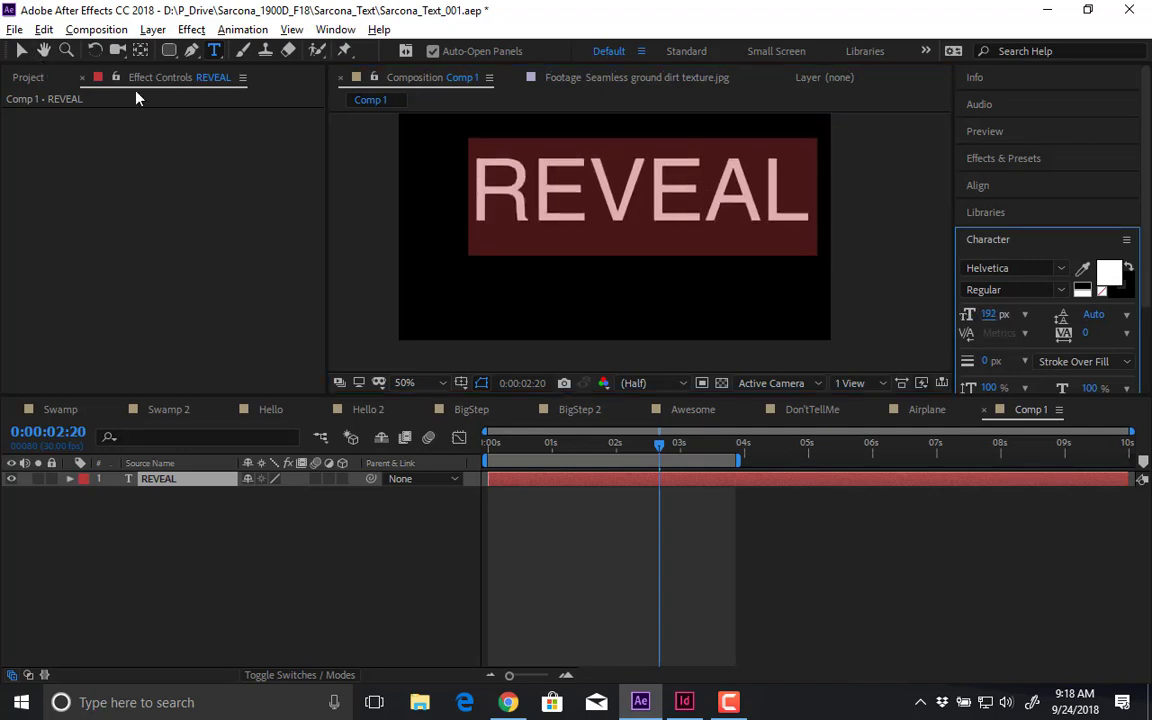
- Reposition REVEAL near the top of the comp
click(21, 50)
drag(582, 186, 574, 224)
key(space)
key(space)
drag(535, 280, 519, 259)
click(69, 479)
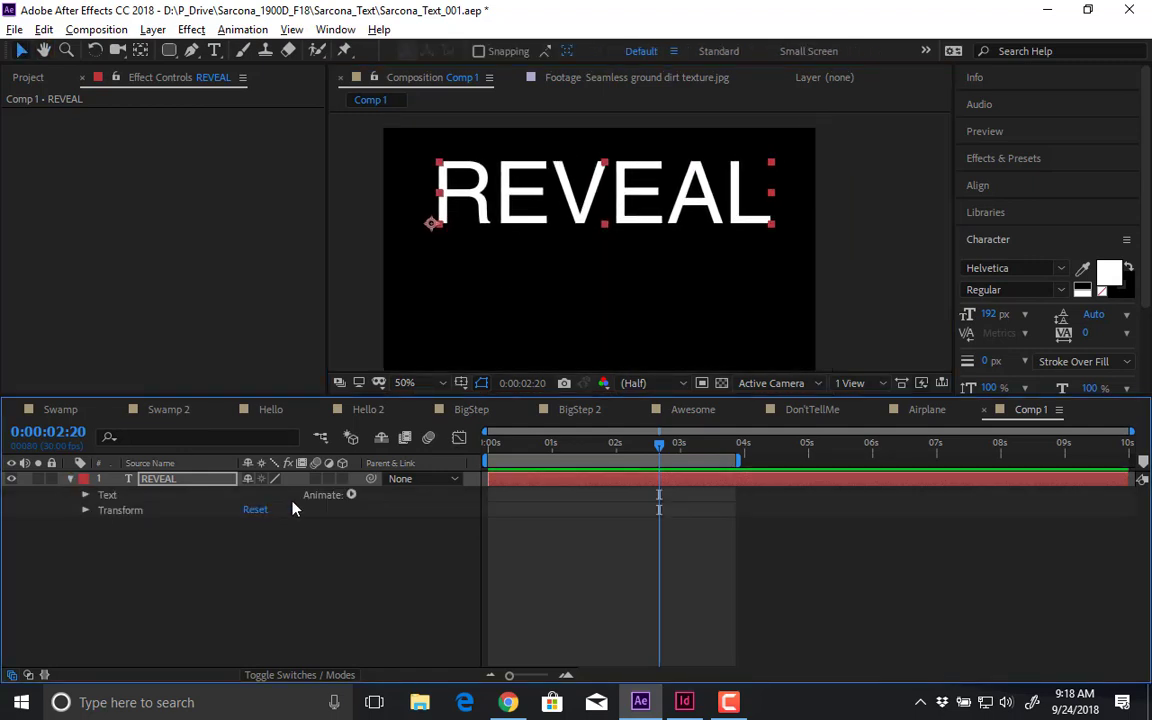
- Add a Position animator offset 0,197 and keyframe Start 0% at 0 s to 100% near 1 s
click(351, 495)
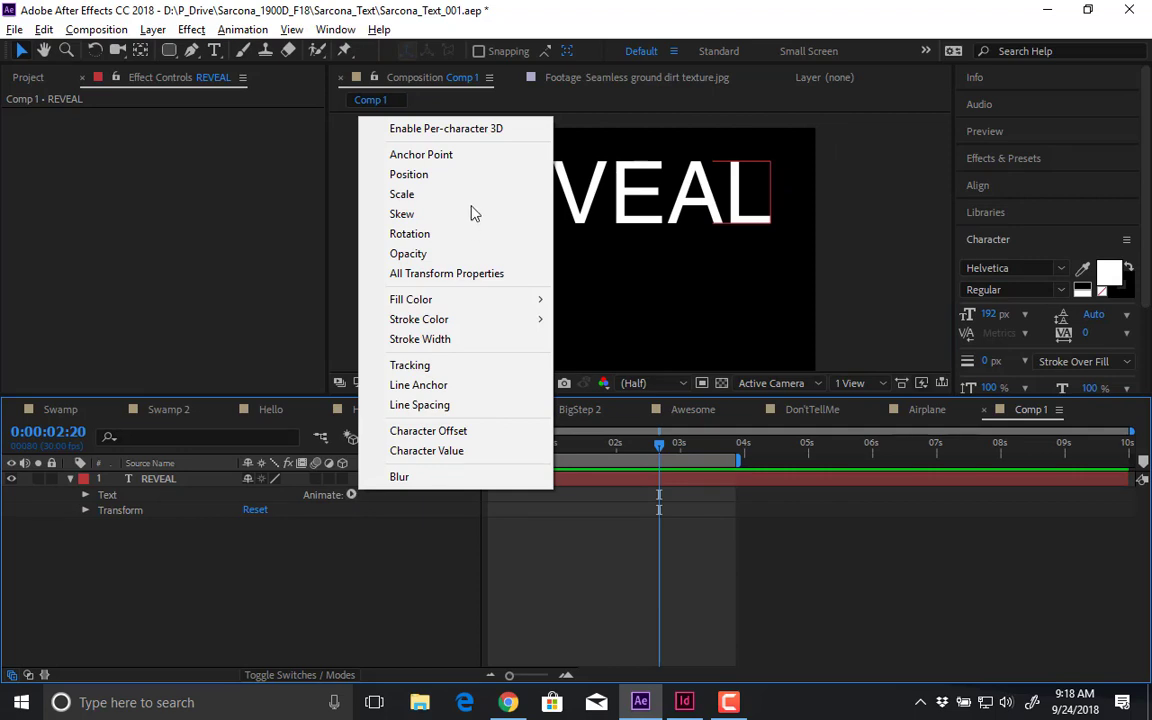
click(440, 175)
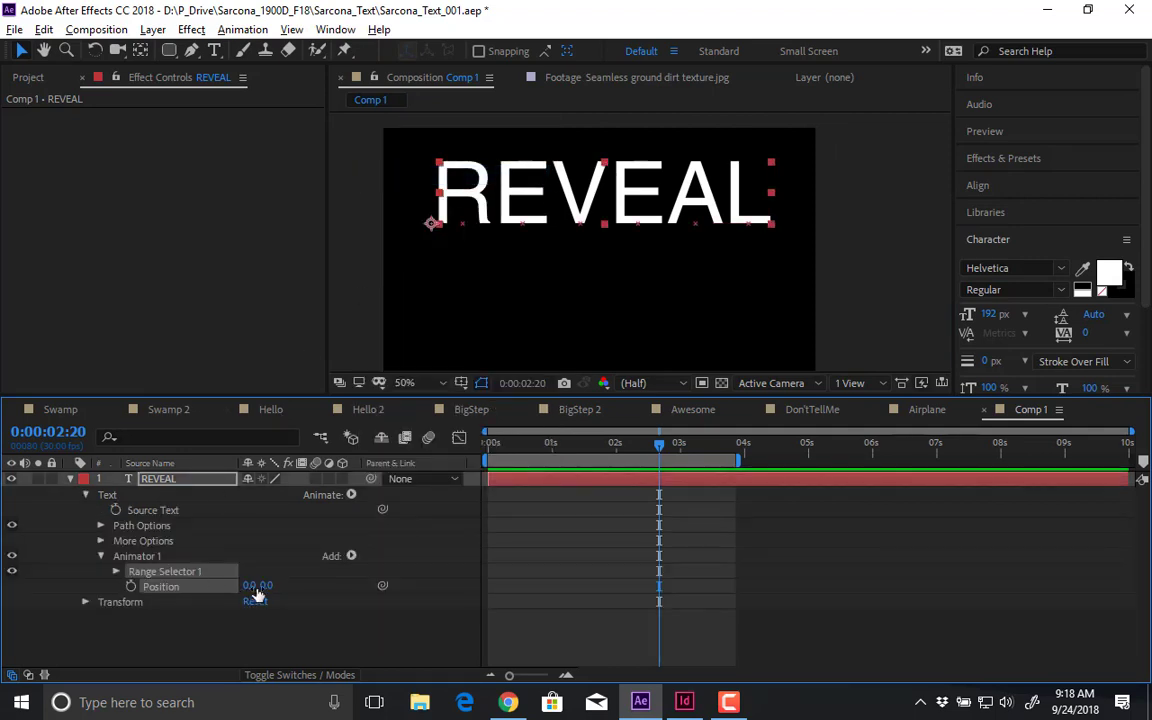
drag(262, 585, 462, 571)
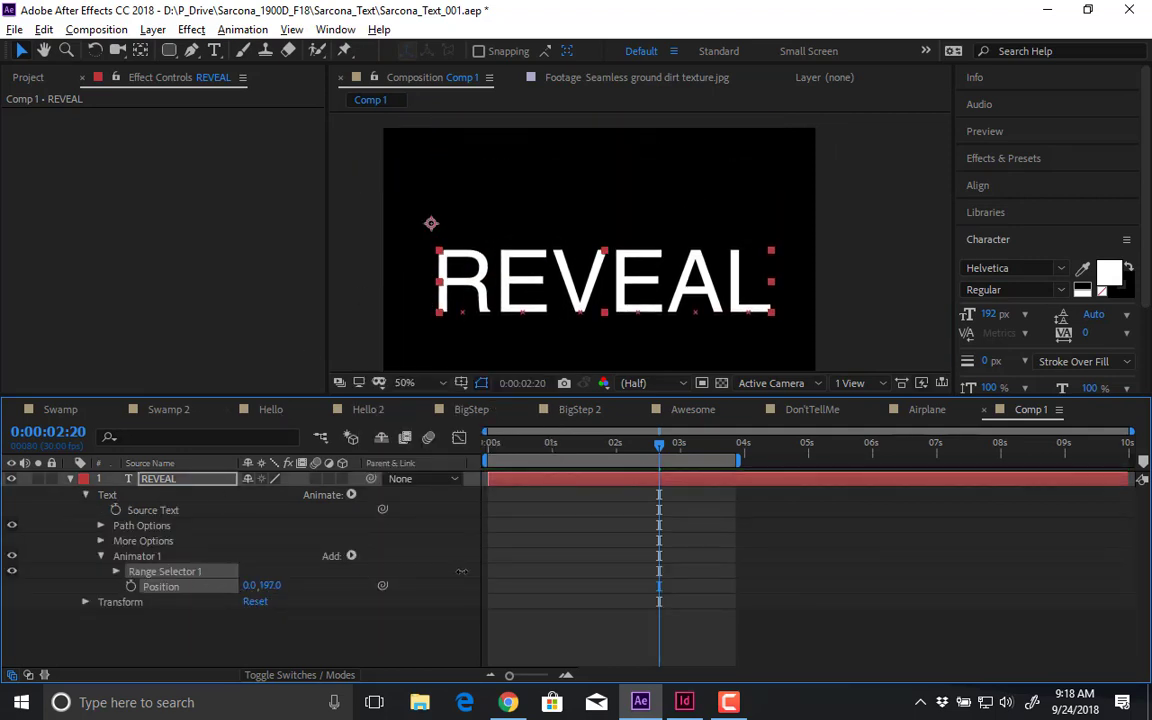
click(116, 571)
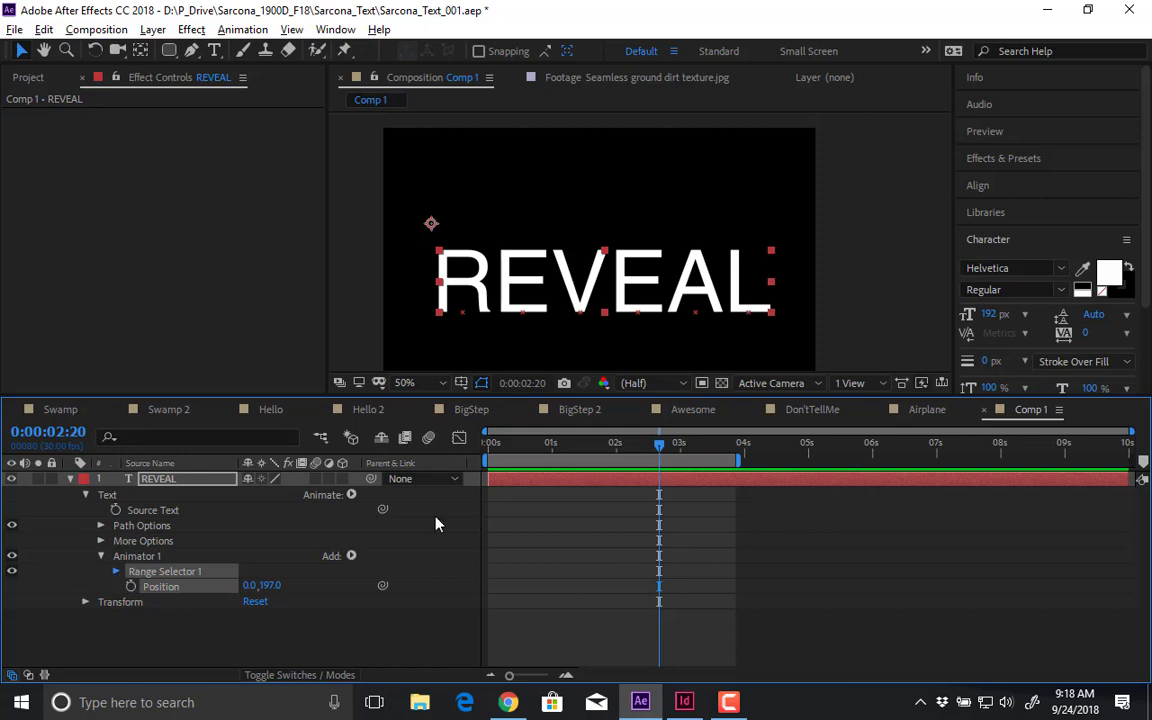
click(492, 446)
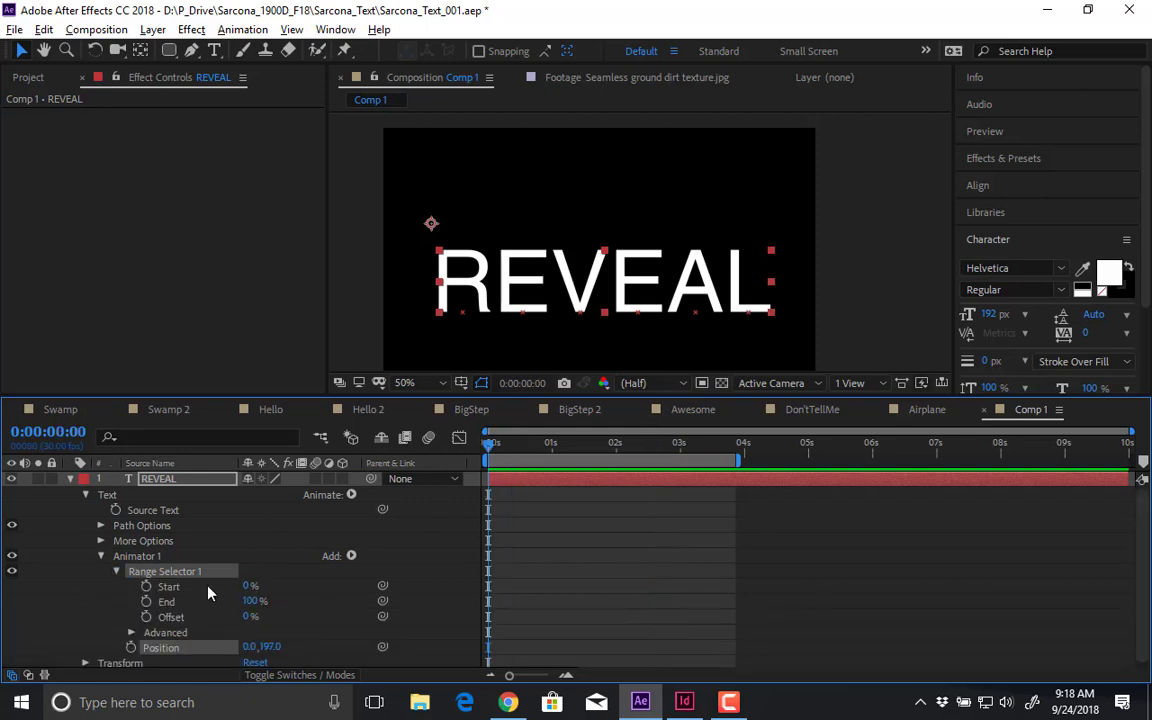
click(146, 586)
click(575, 445)
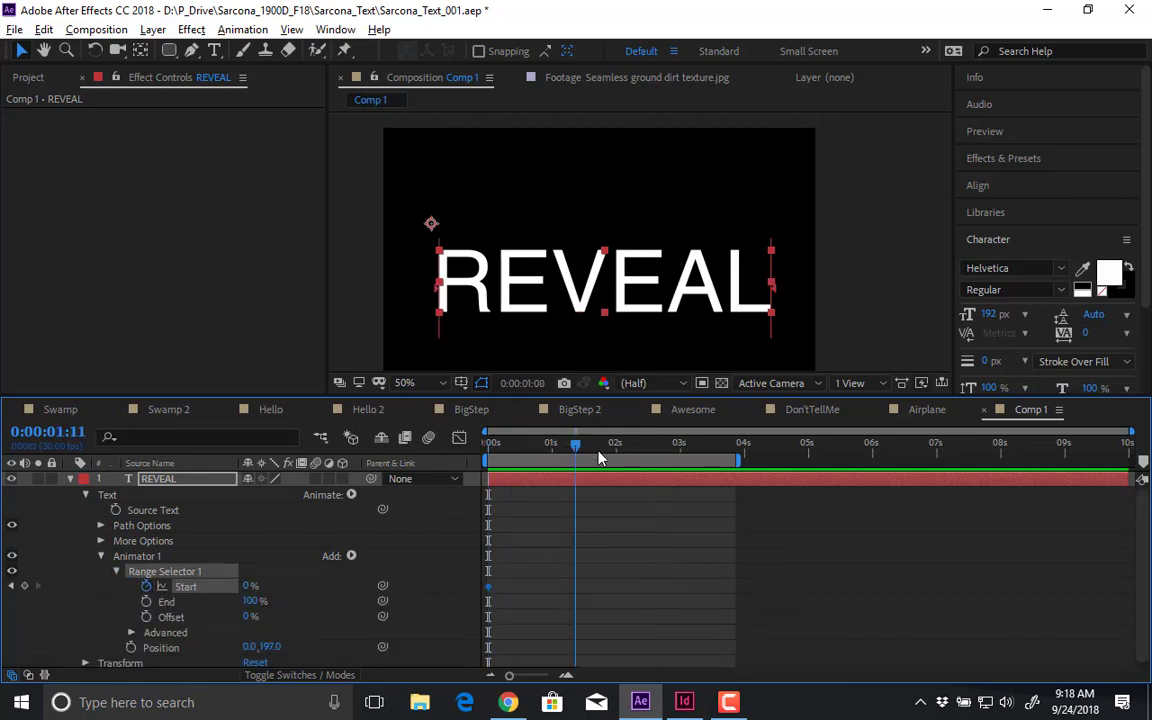
drag(600, 457, 564, 448)
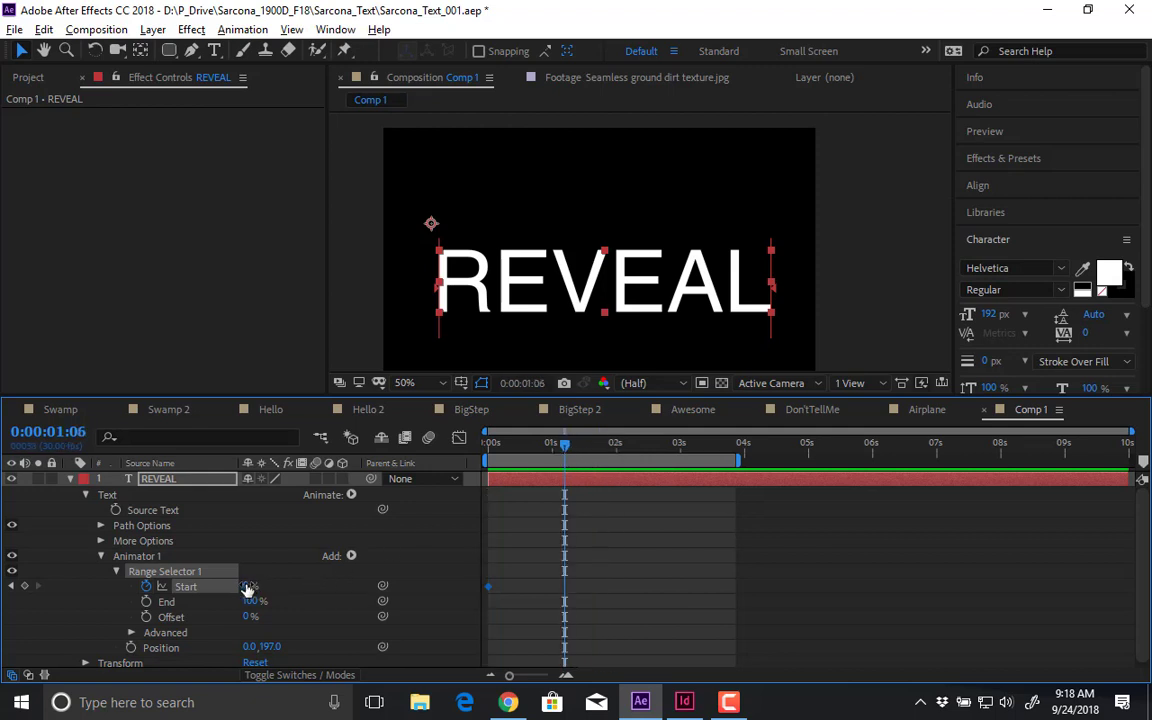
drag(248, 588, 682, 569)
- Move the end Start keyframe earlier to 0:00:00:21 and preview the faster letter rise
key(Home)
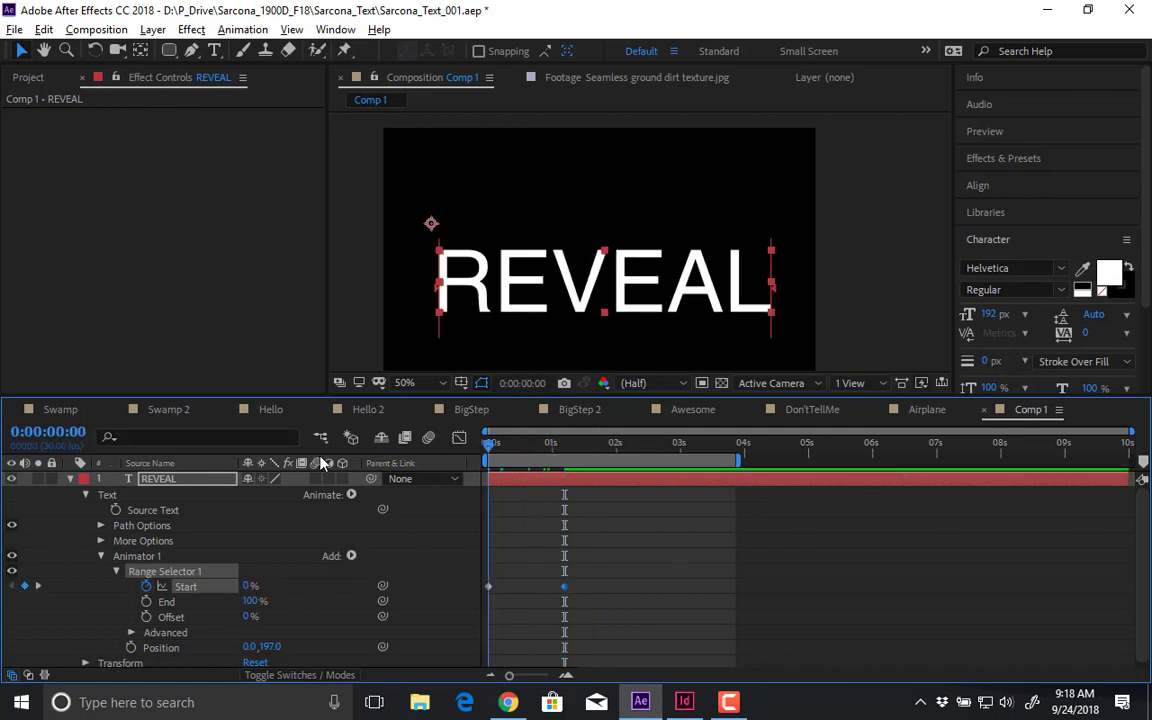
key(space)
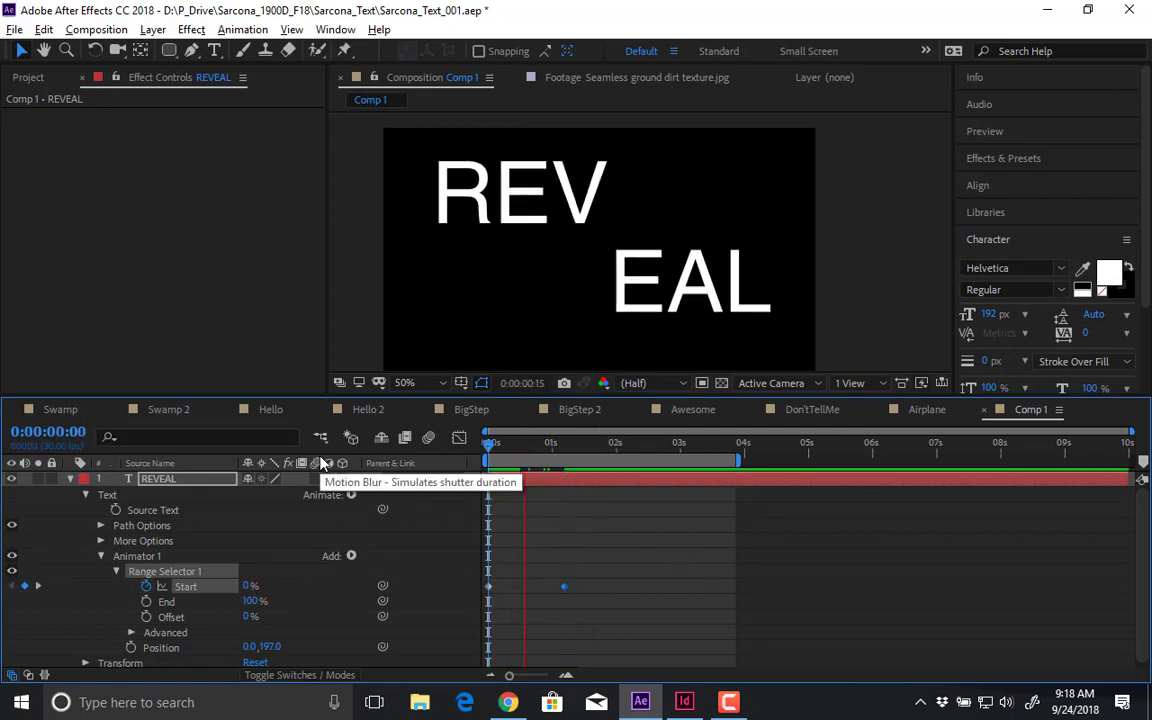
key(space)
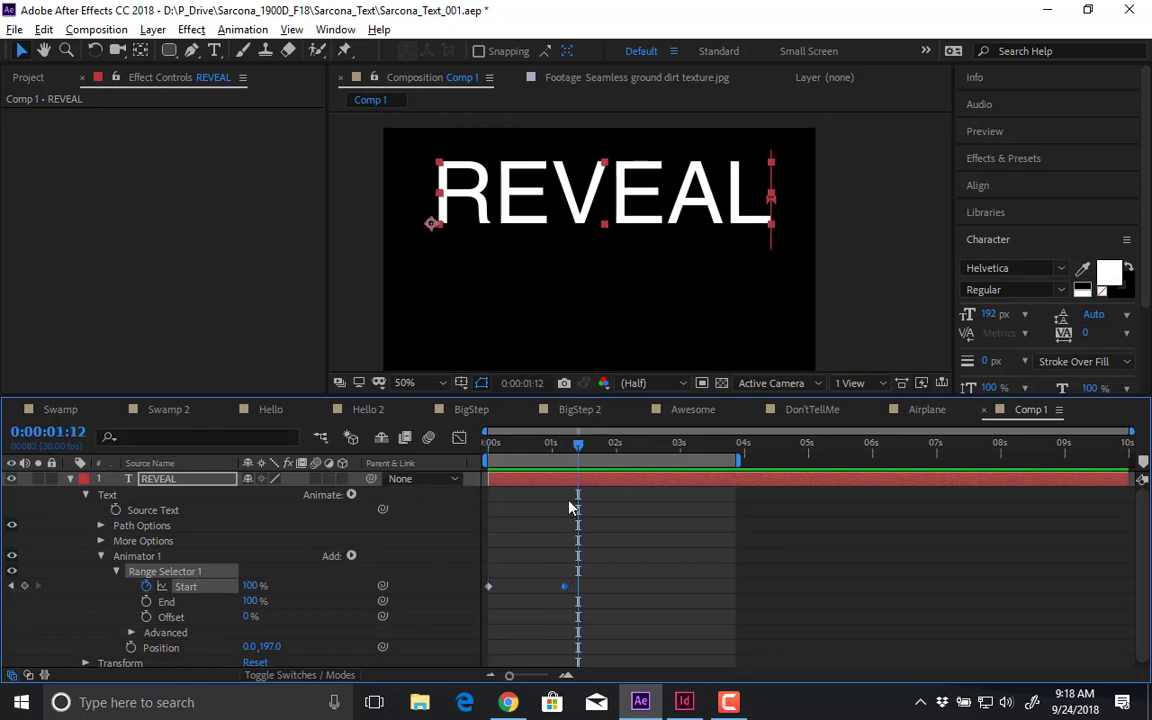
drag(565, 588, 532, 586)
drag(508, 440, 406, 481)
key(space)
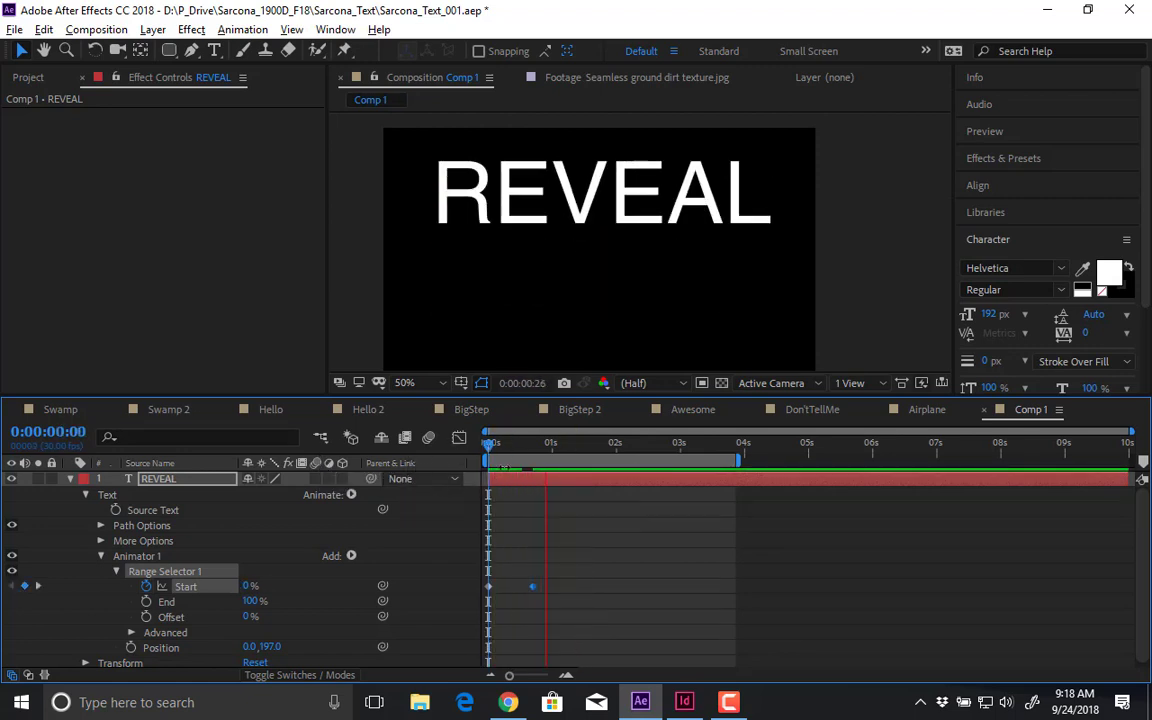
key(space)
click(69, 479)
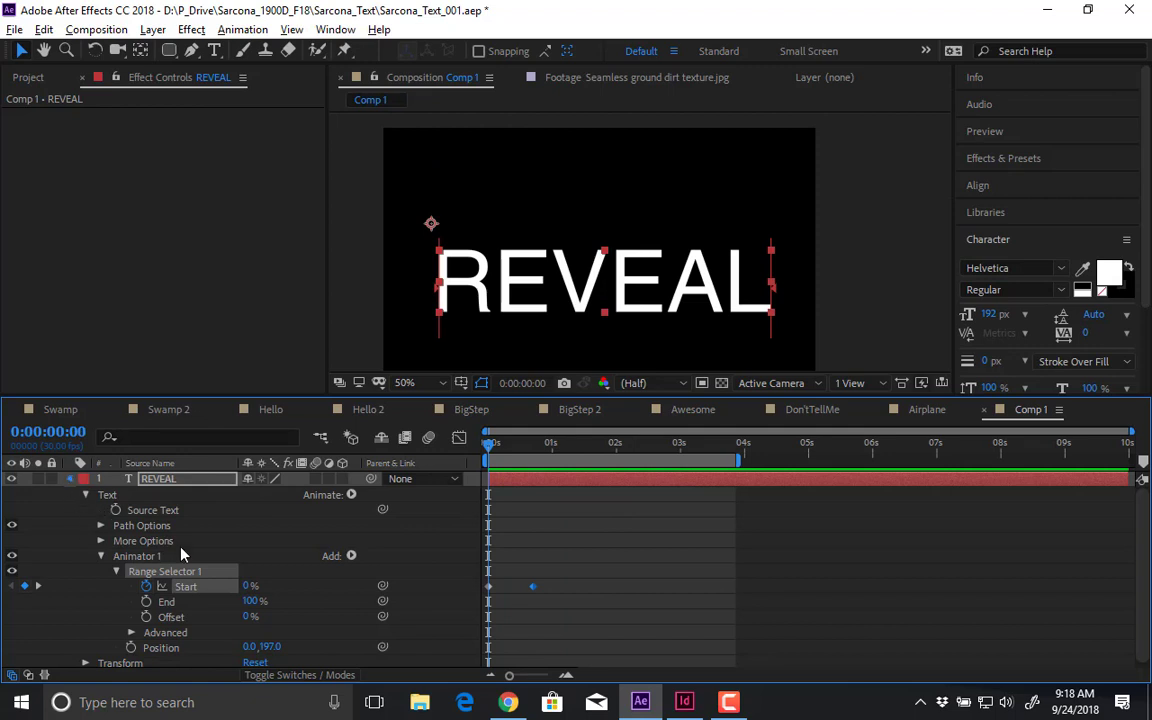
click(424, 214)
drag(169, 50, 234, 57)
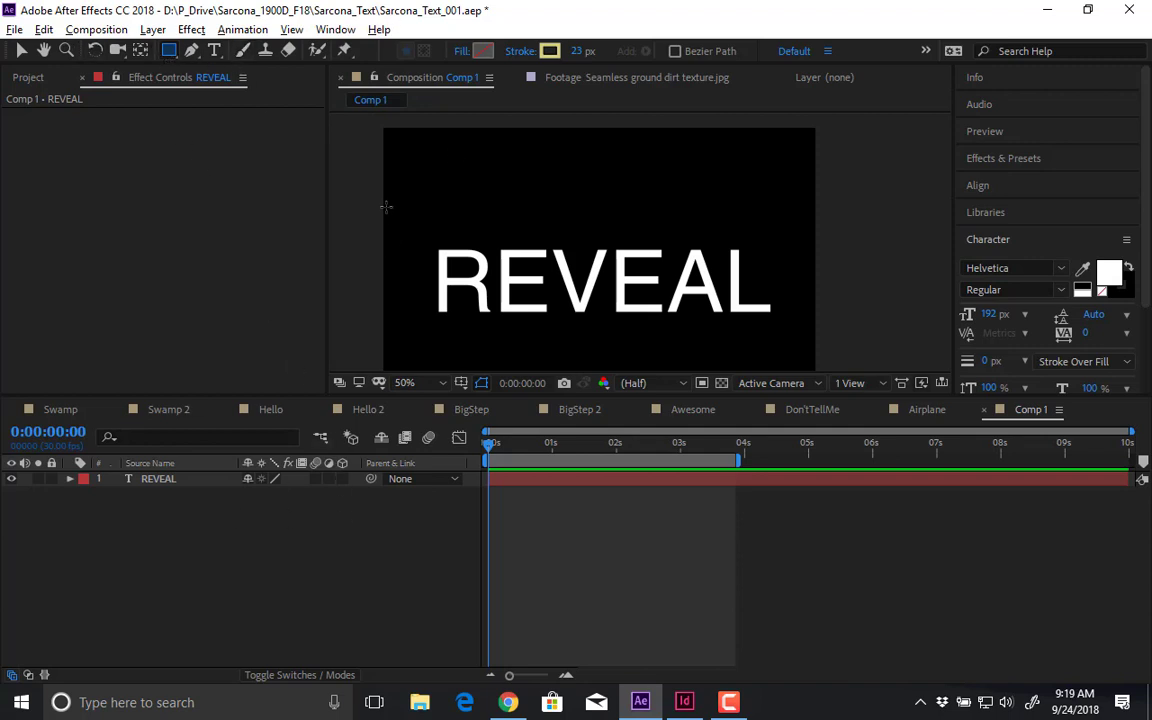
- Draw a rectangle across the top of the comp with red fill C00000
mouse_move(385, 231)
mouse_down()
mouse_move(846, 126)
mouse_move(813, 128)
mouse_up()
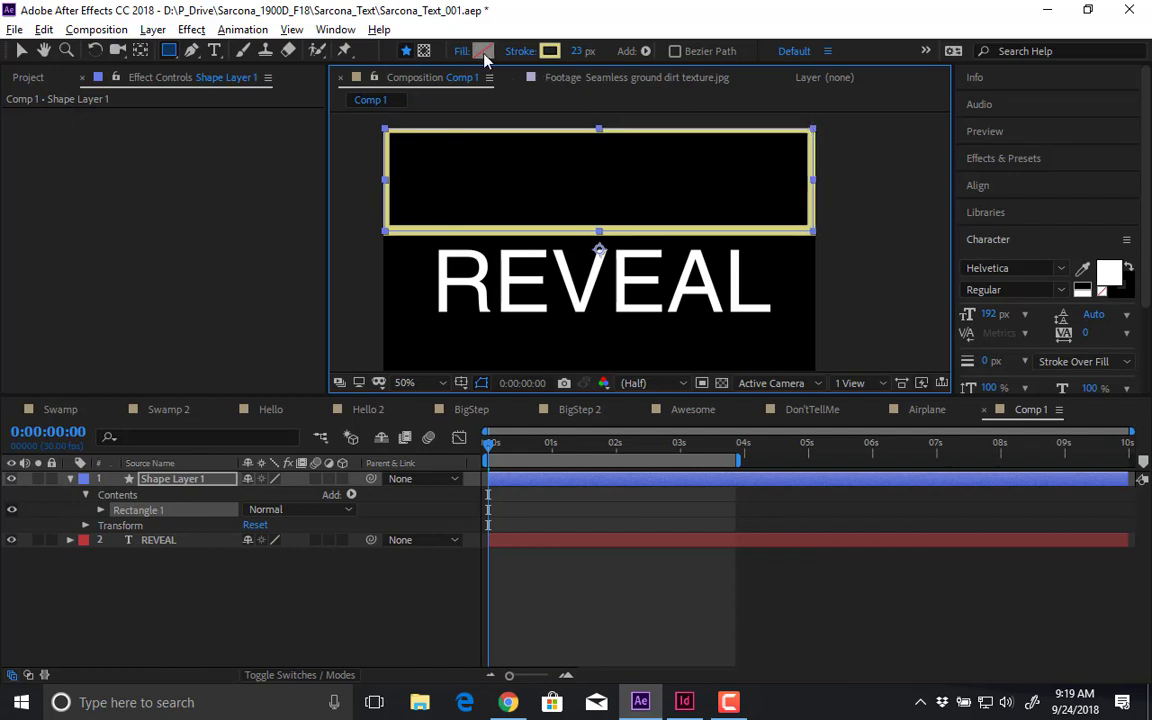
click(436, 50)
text(C00000)
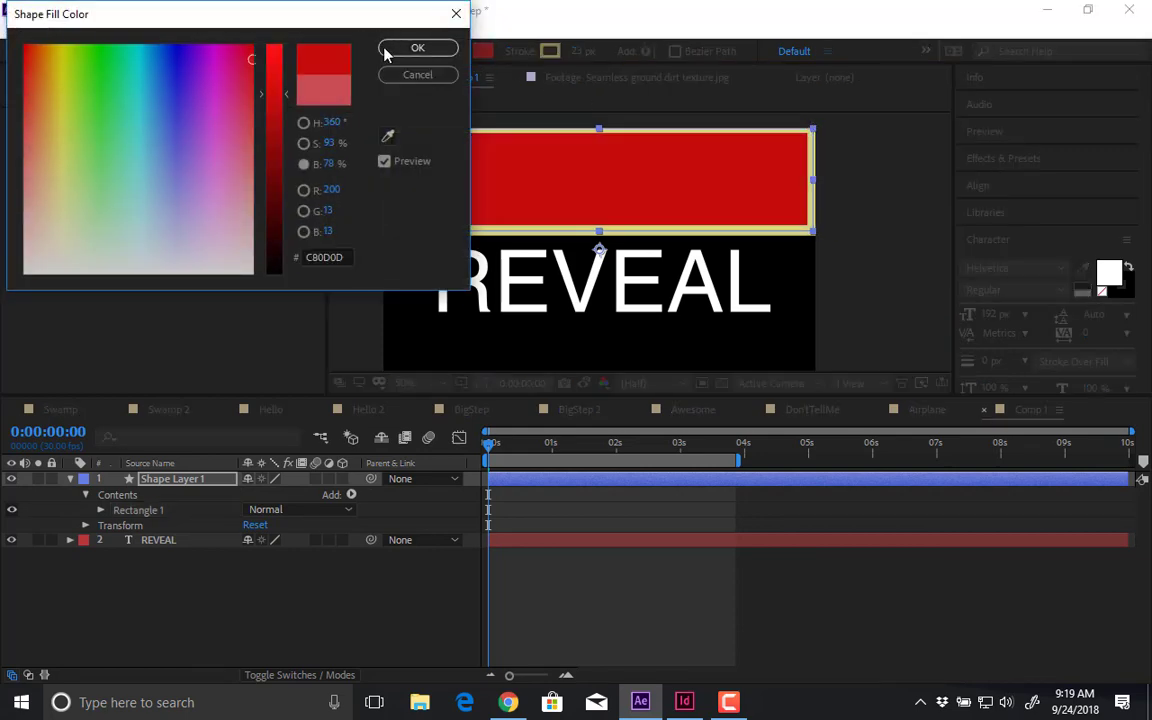
click(417, 48)
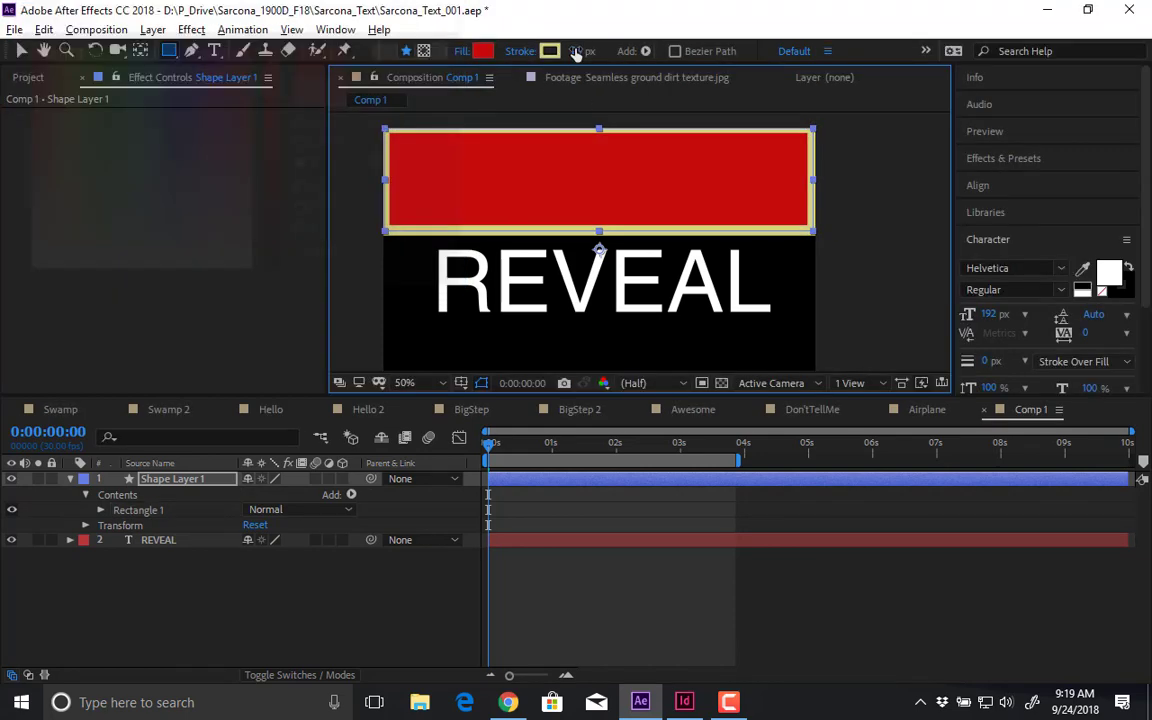
- Set REVEAL's track matte to Alpha Matte "Shape Layer 1" and preview the result
click(185, 543)
click(305, 675)
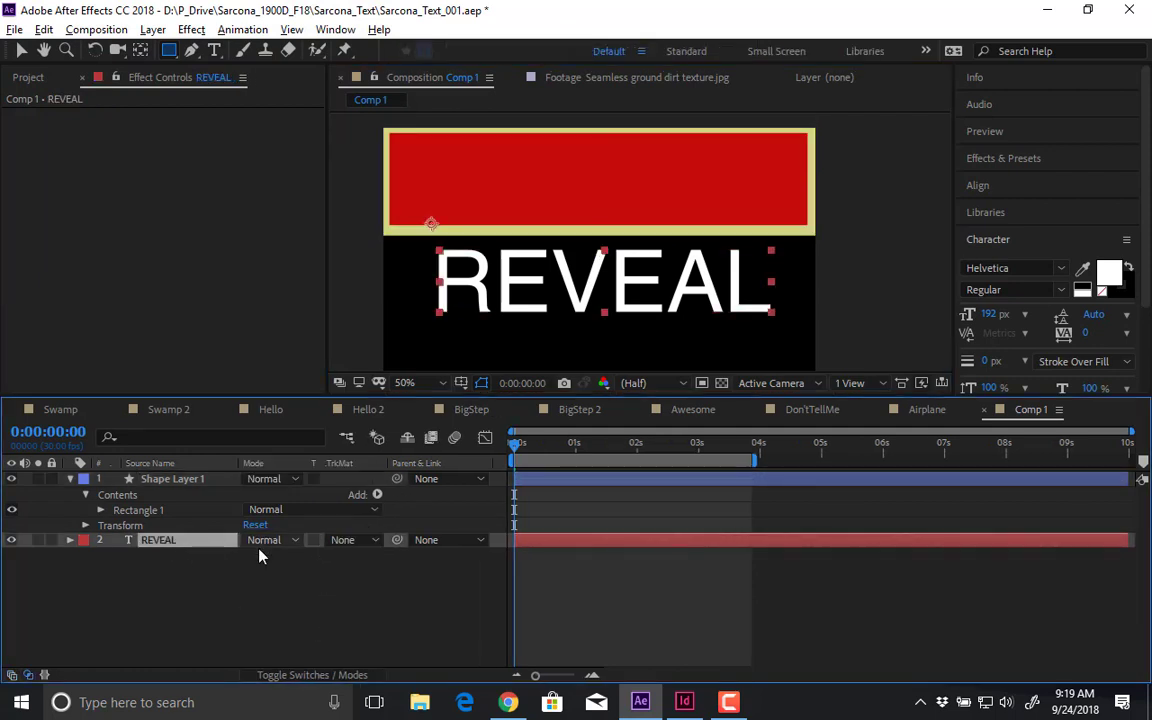
click(342, 541)
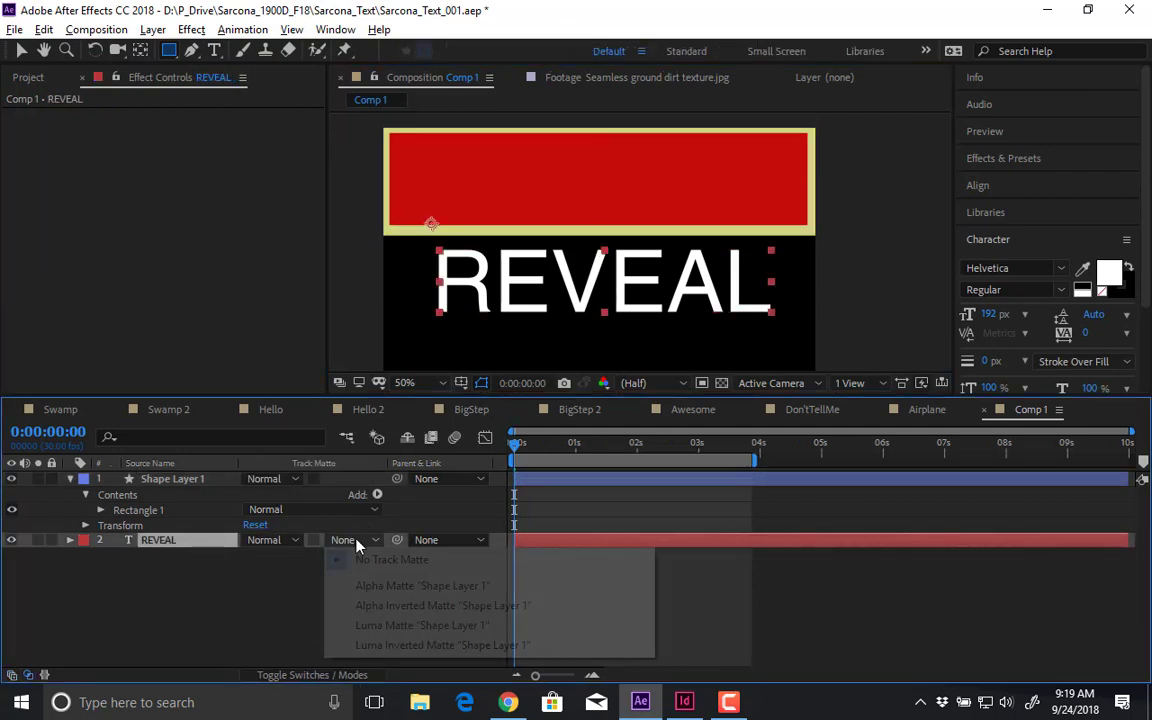
click(382, 586)
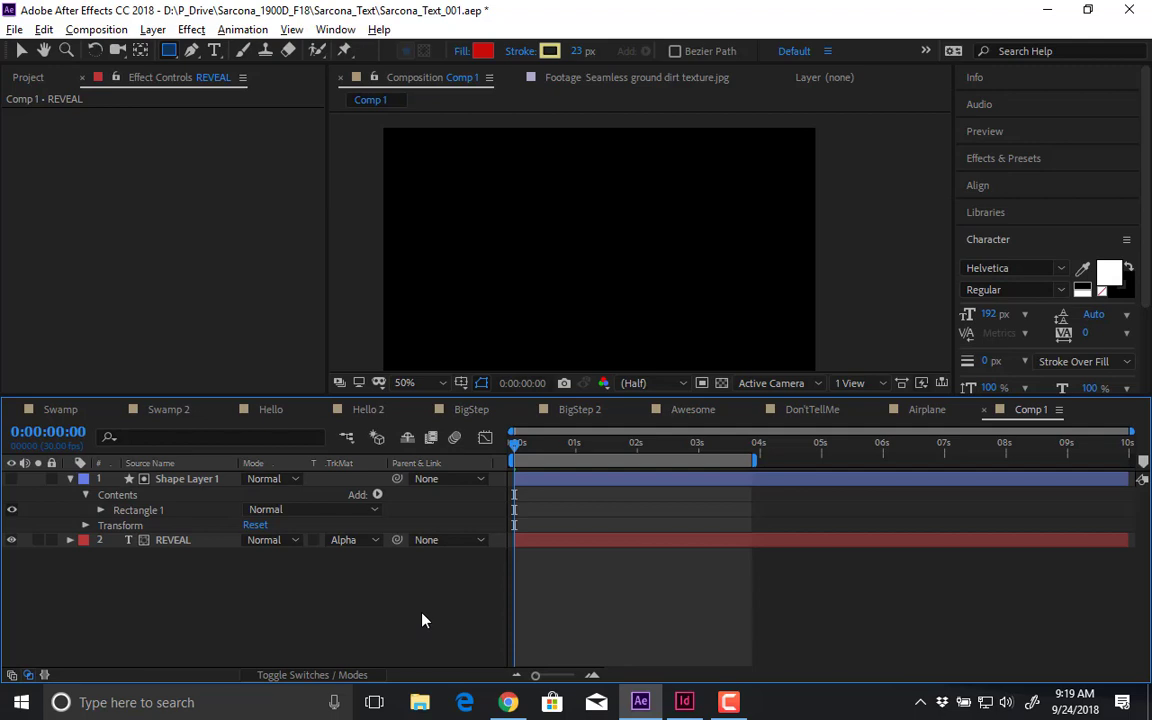
key(space)
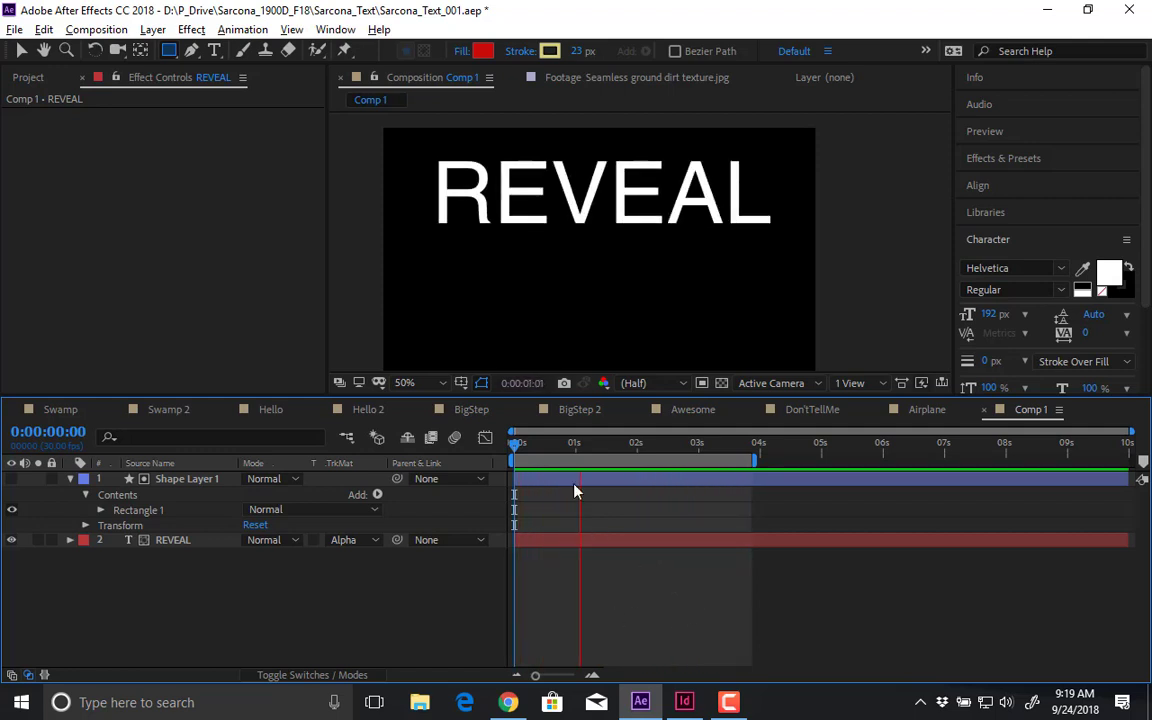
- Draw a horizontal line across the comp under REVEAL with the Pen tool
key(space)
drag(565, 448, 594, 449)
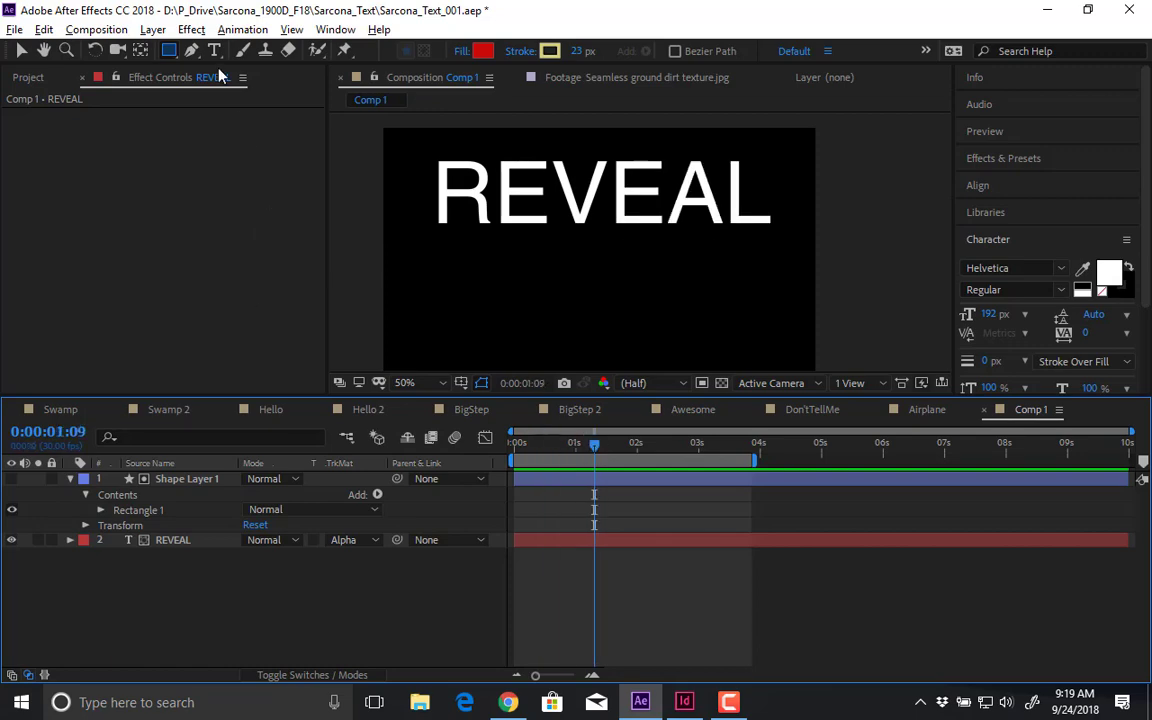
click(153, 29)
mouse_move(152, 50)
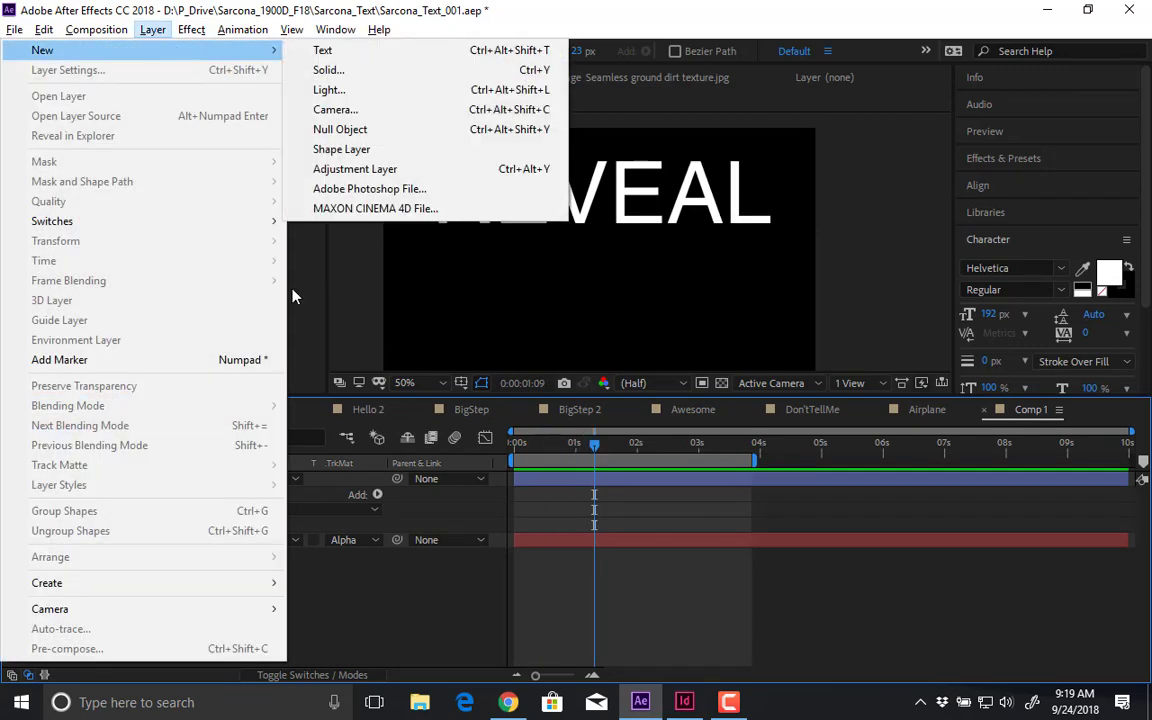
click(427, 584)
key(g)
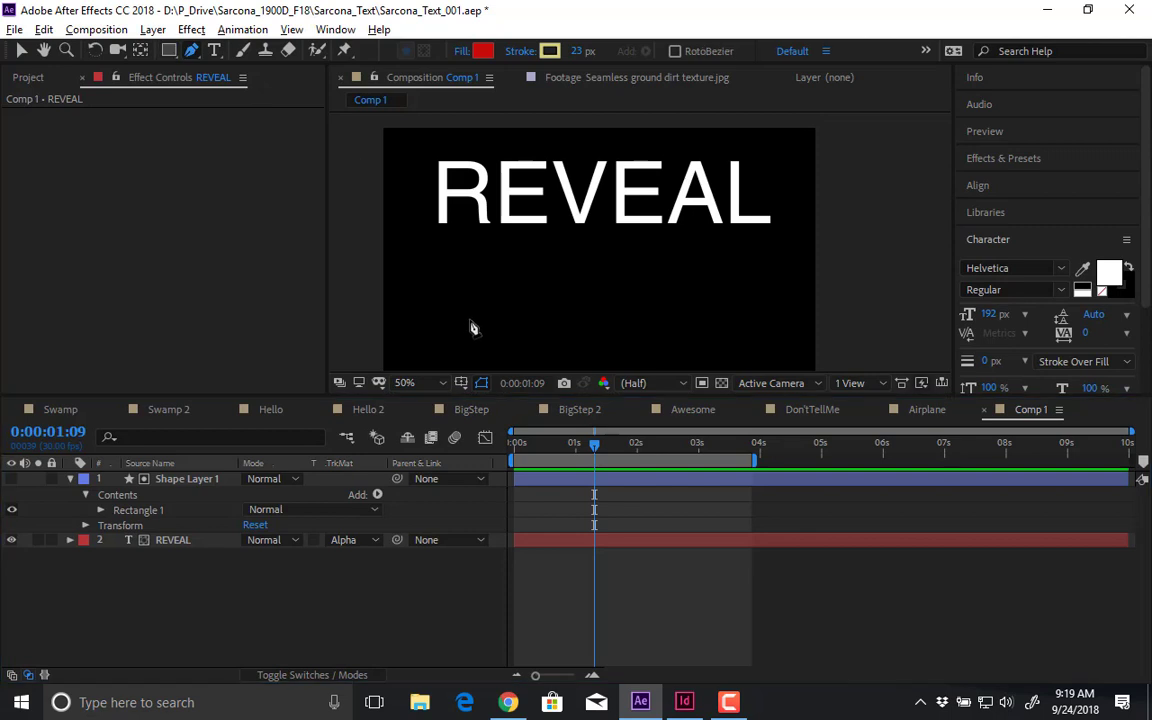
click(358, 271)
click(845, 271)
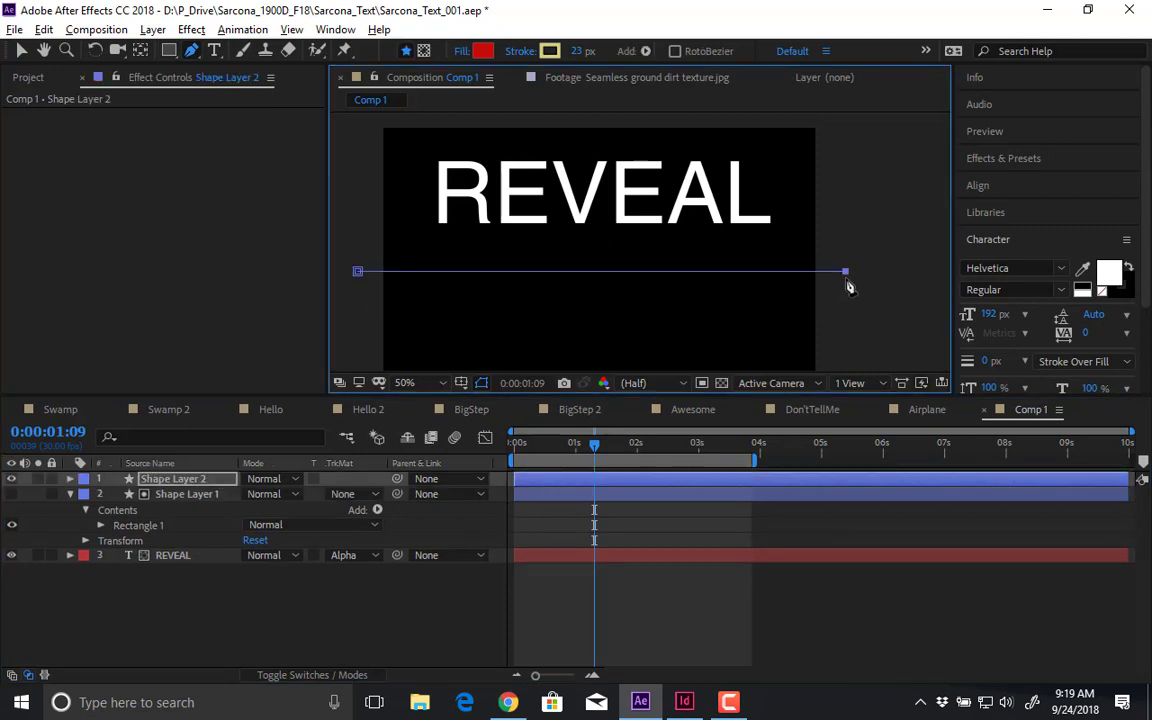
key(v)
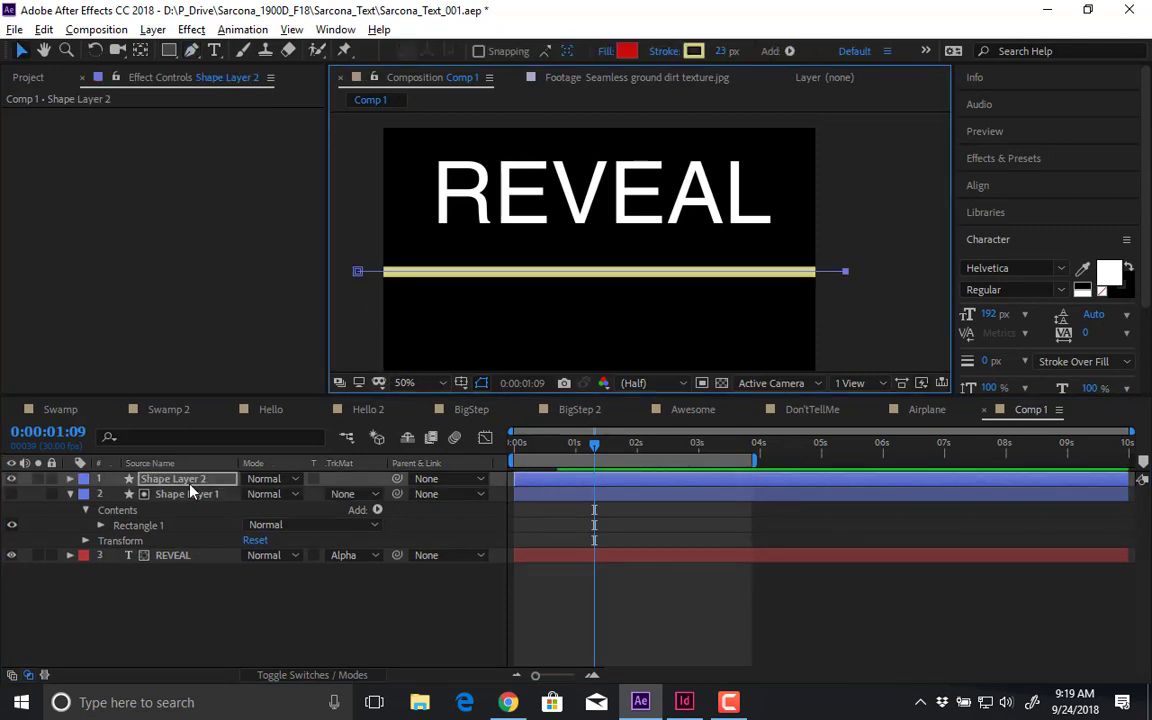
- Add Trim Paths to the line and keyframe End from 1% at 0:00 to 100% at 0:00:01:10
click(190, 485)
click(70, 478)
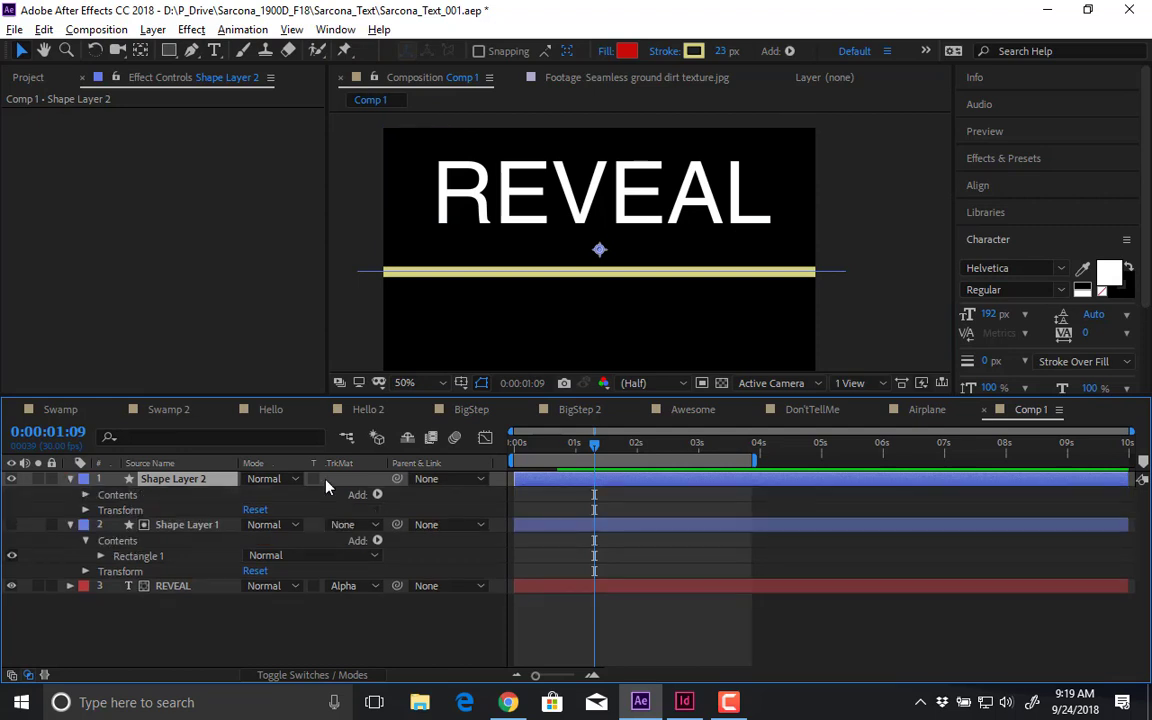
click(379, 496)
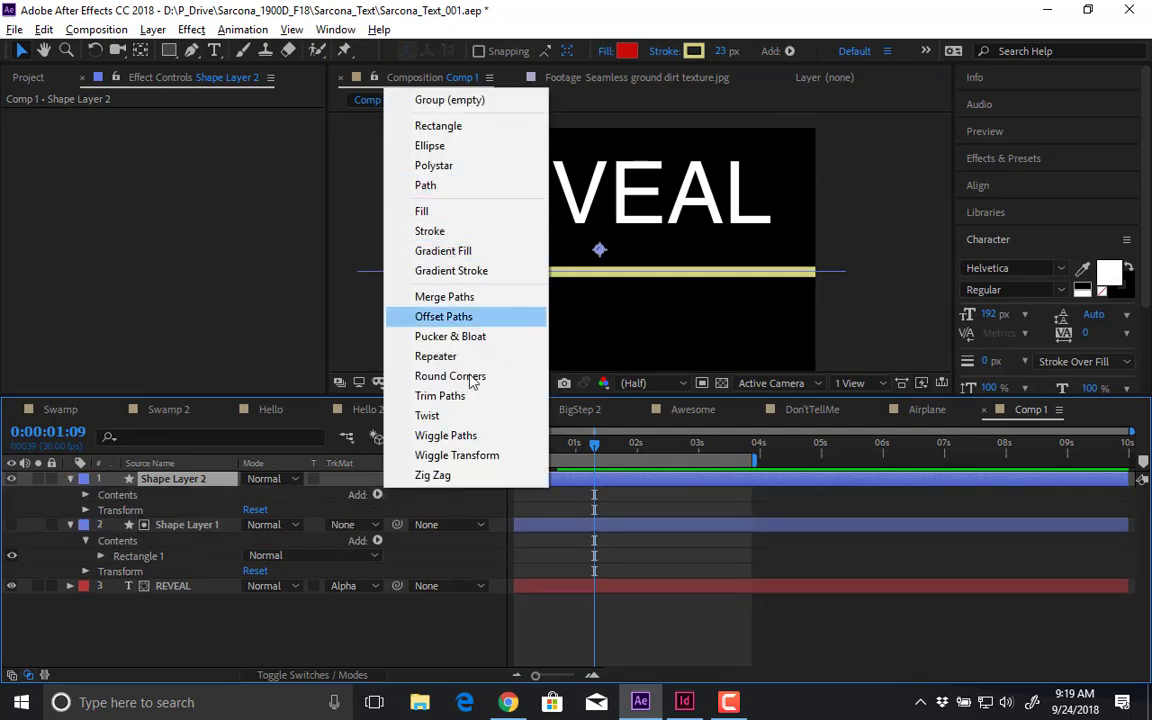
click(472, 398)
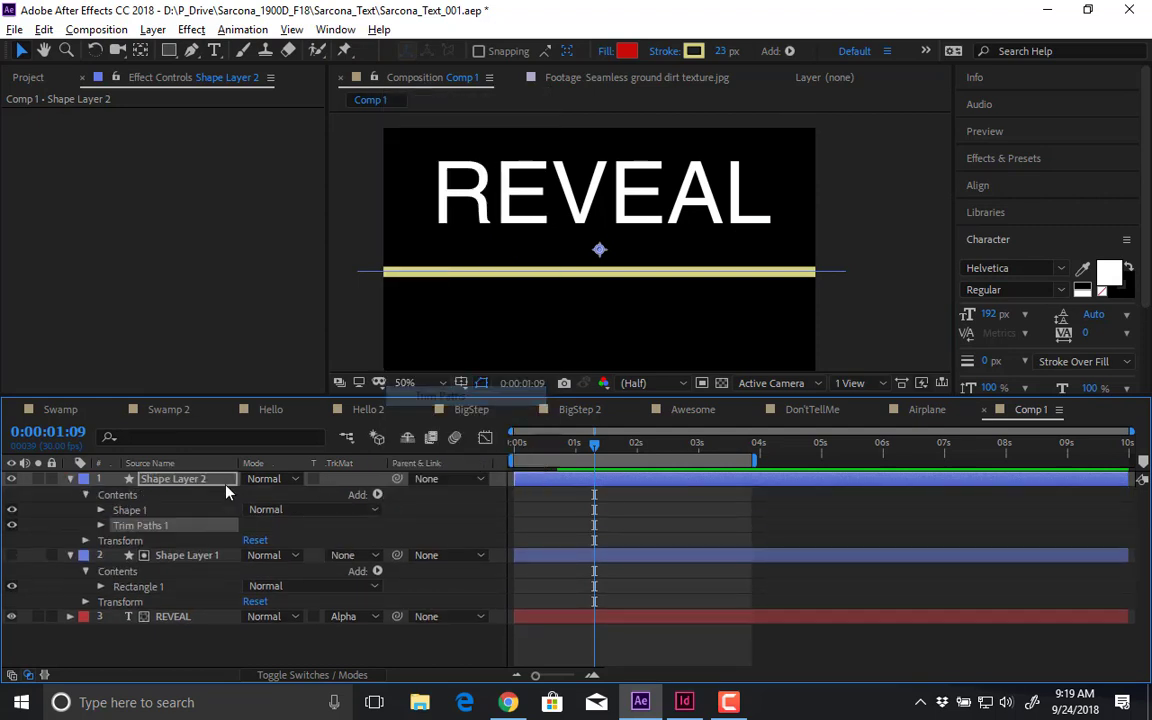
click(100, 525)
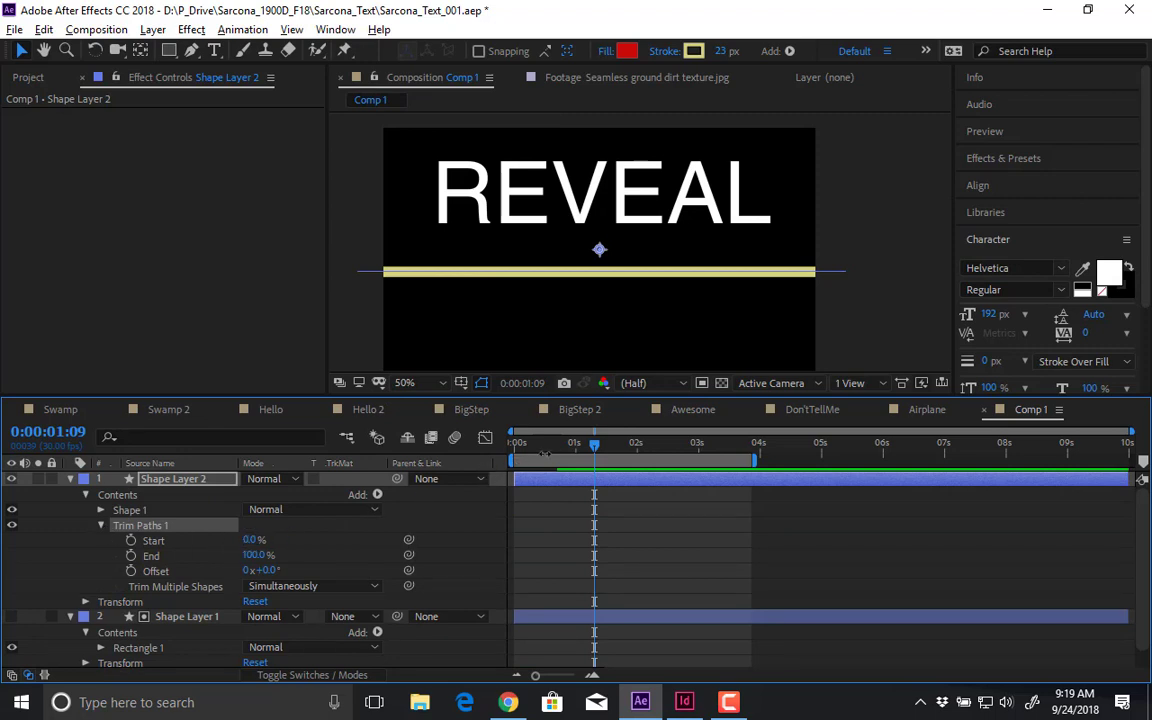
click(518, 455)
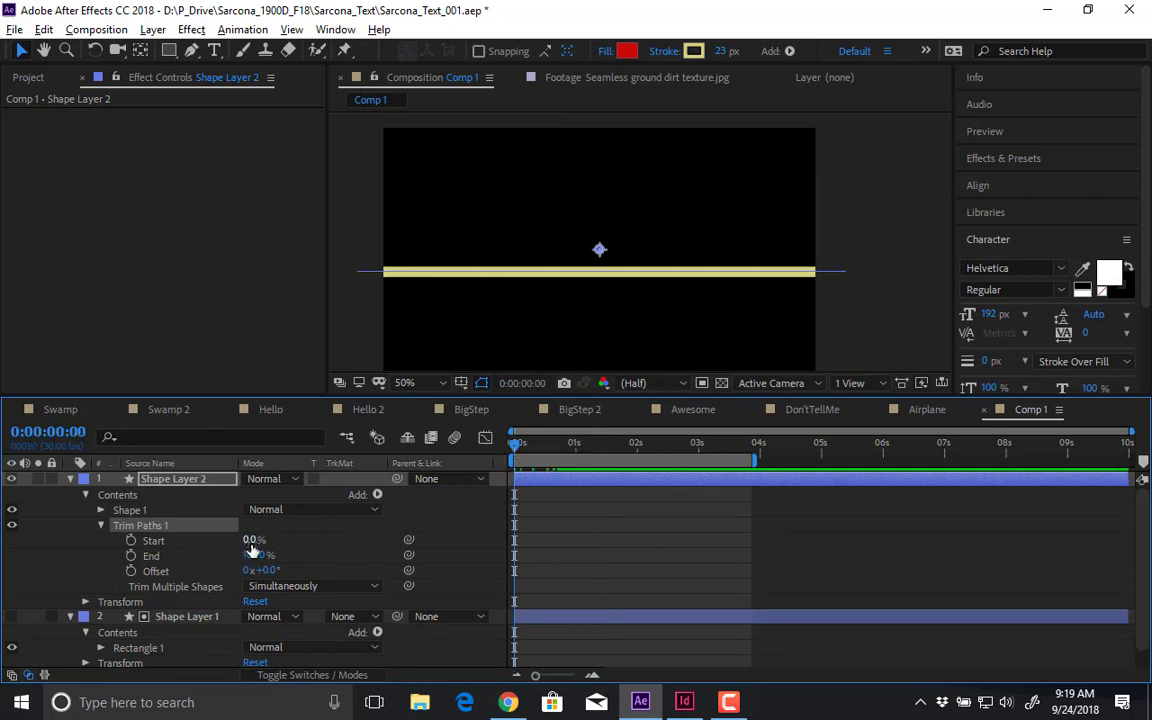
click(131, 540)
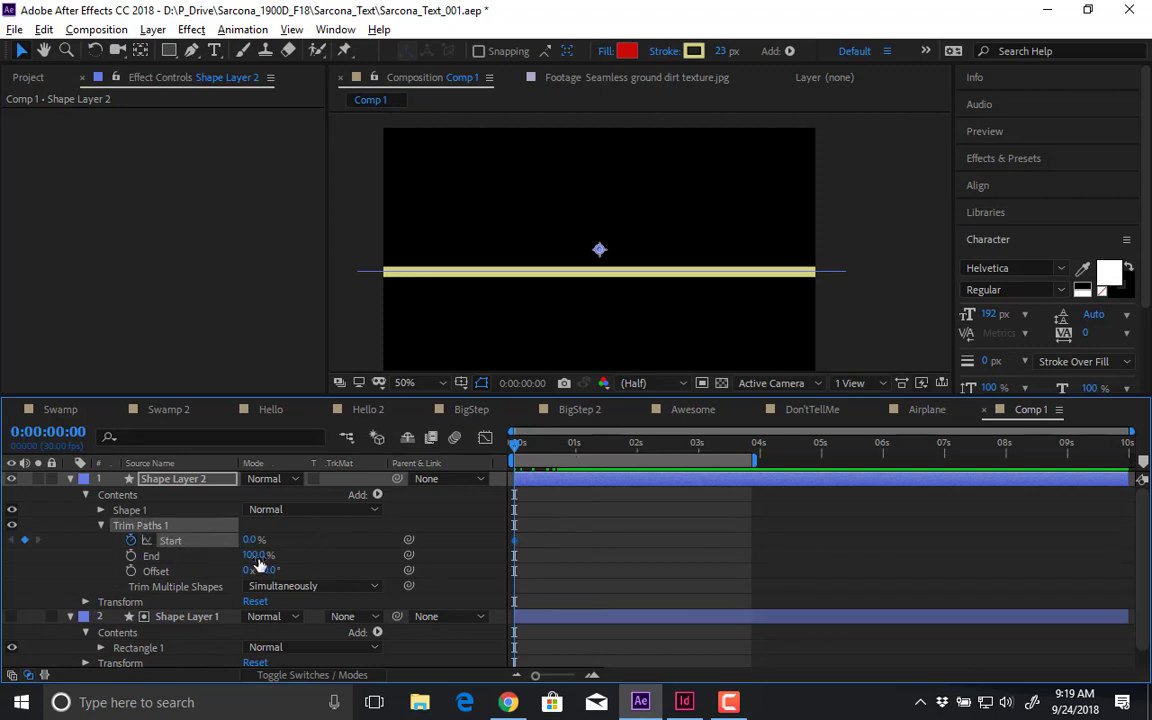
drag(257, 555, 124, 566)
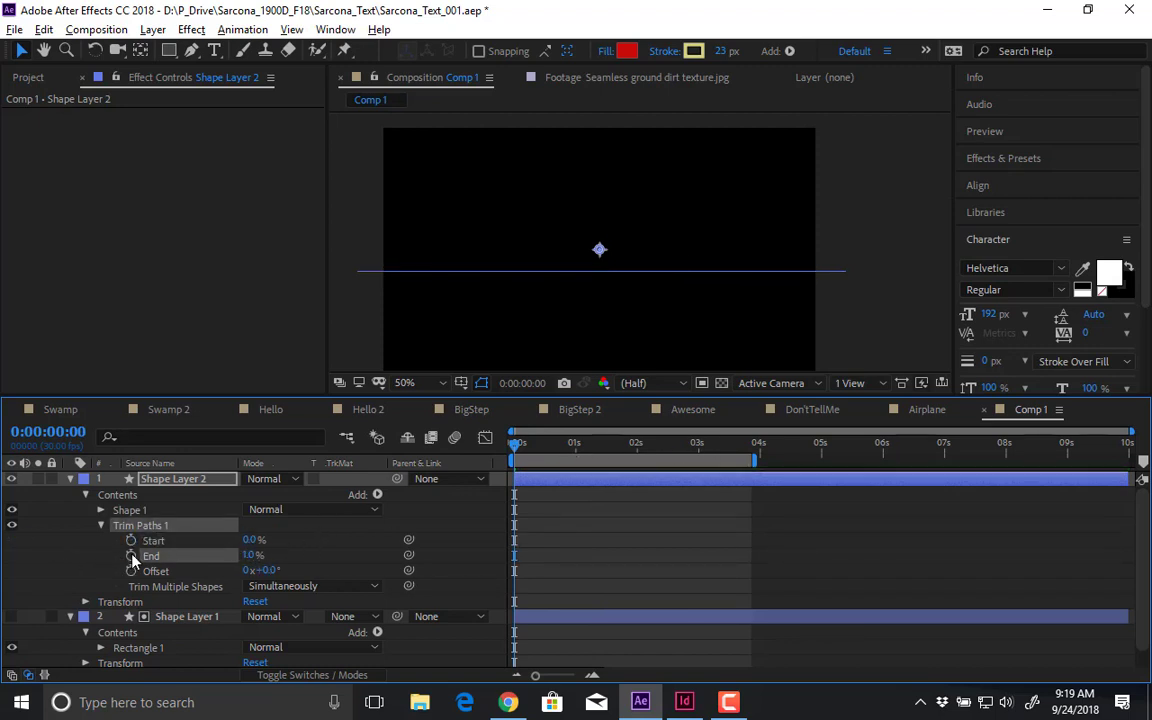
click(131, 555)
drag(580, 449, 596, 449)
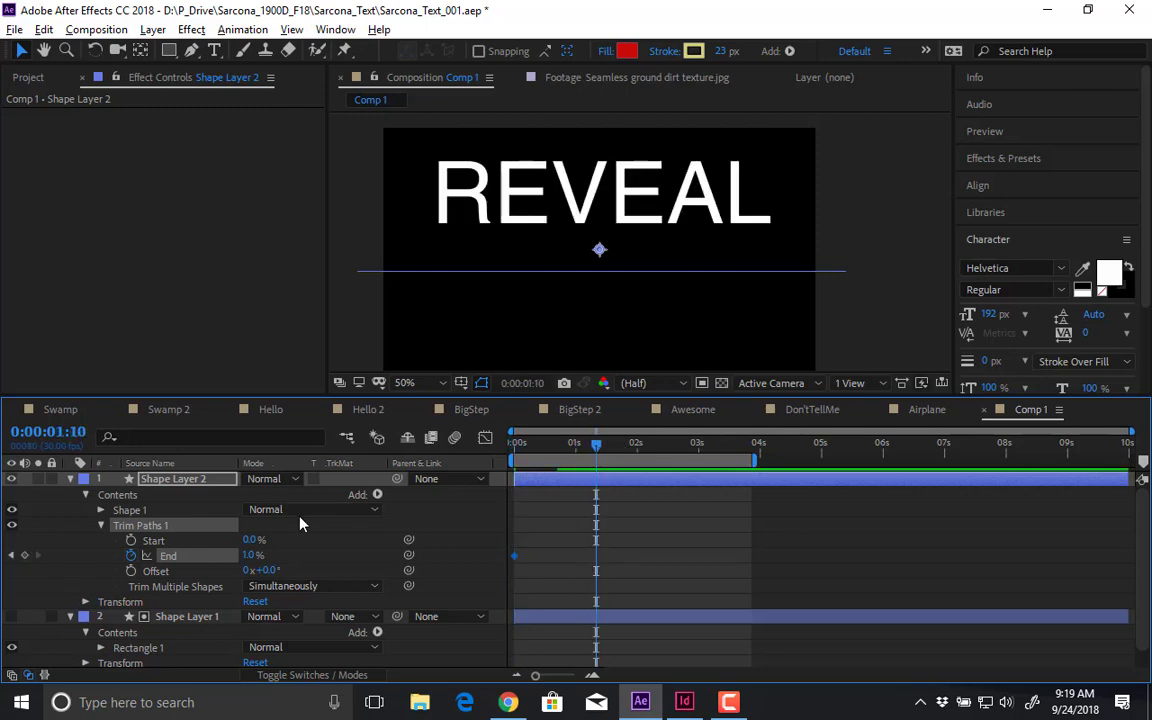
drag(250, 555, 550, 538)
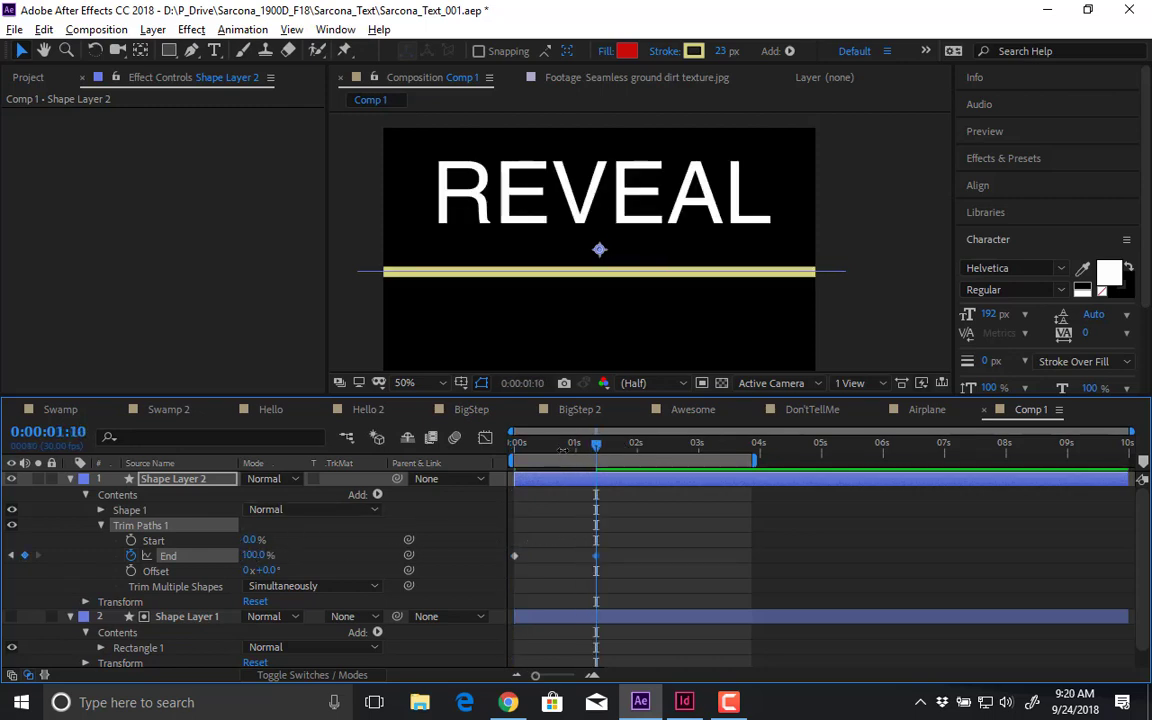
- Check the line's look by alternately selecting and deselecting Shape Layer 2
click(157, 482)
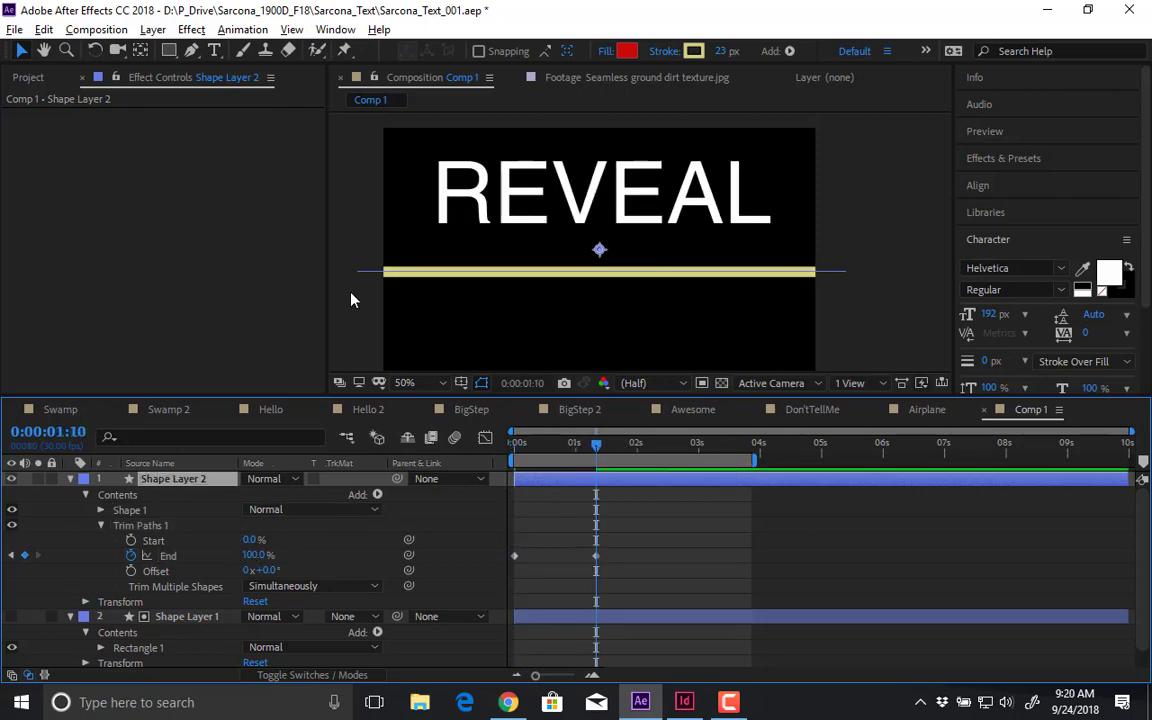
click(427, 265)
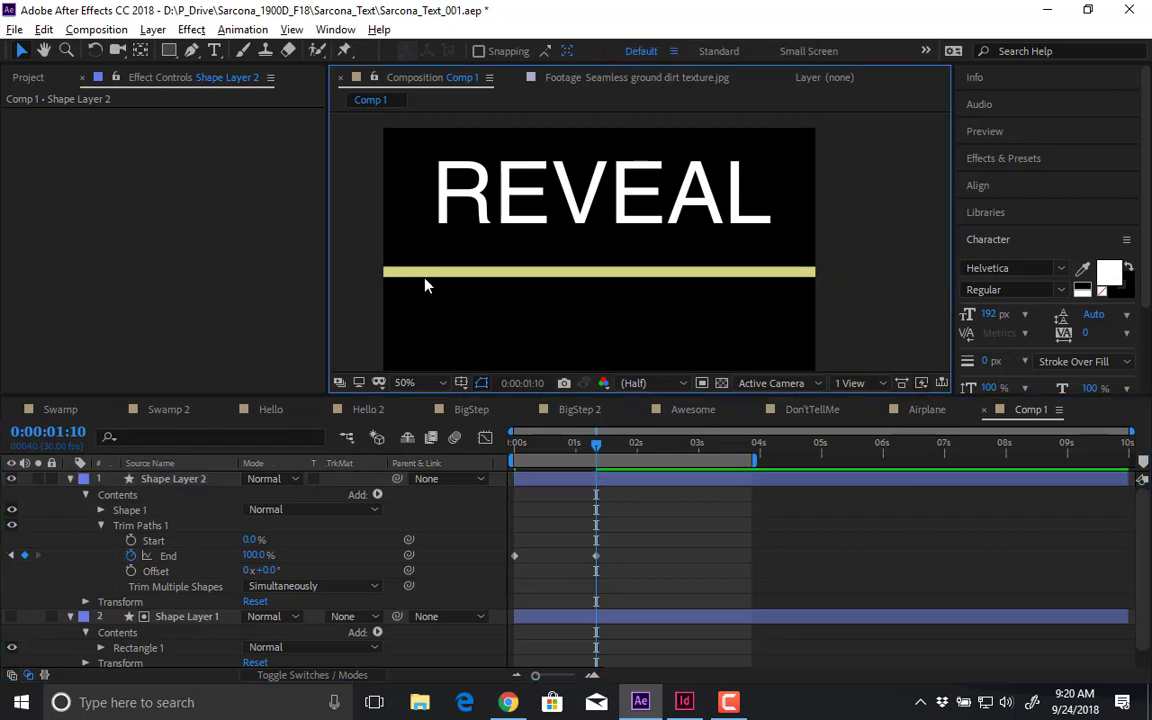
click(175, 485)
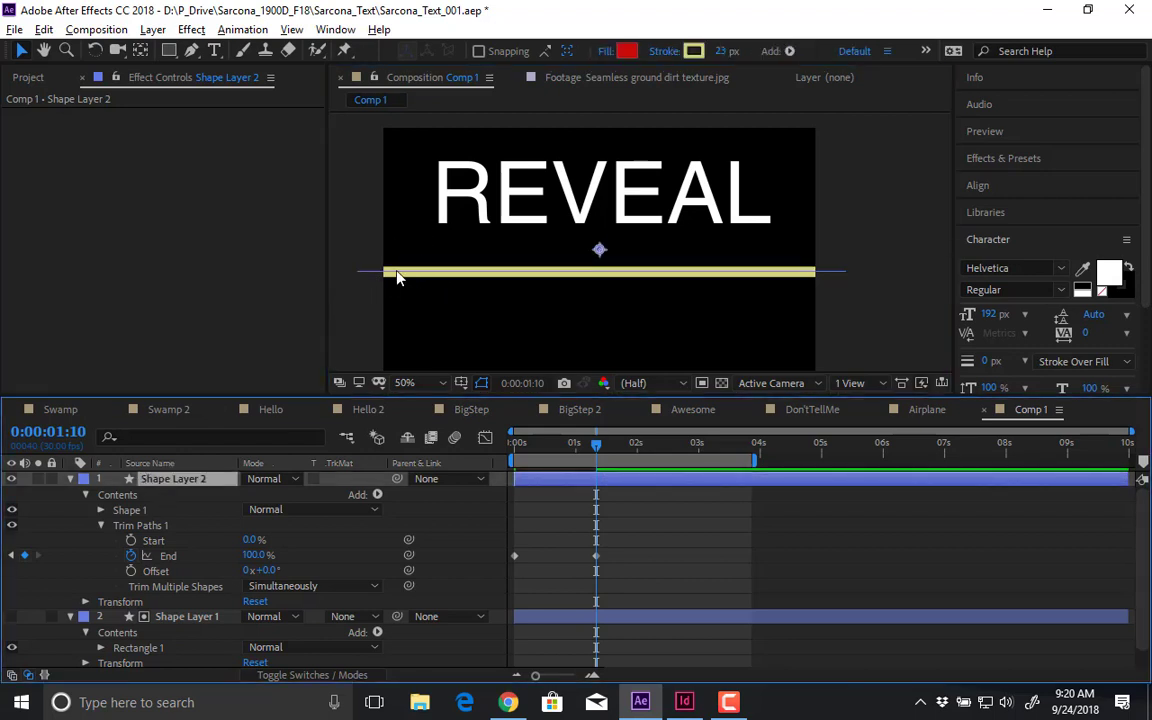
click(402, 255)
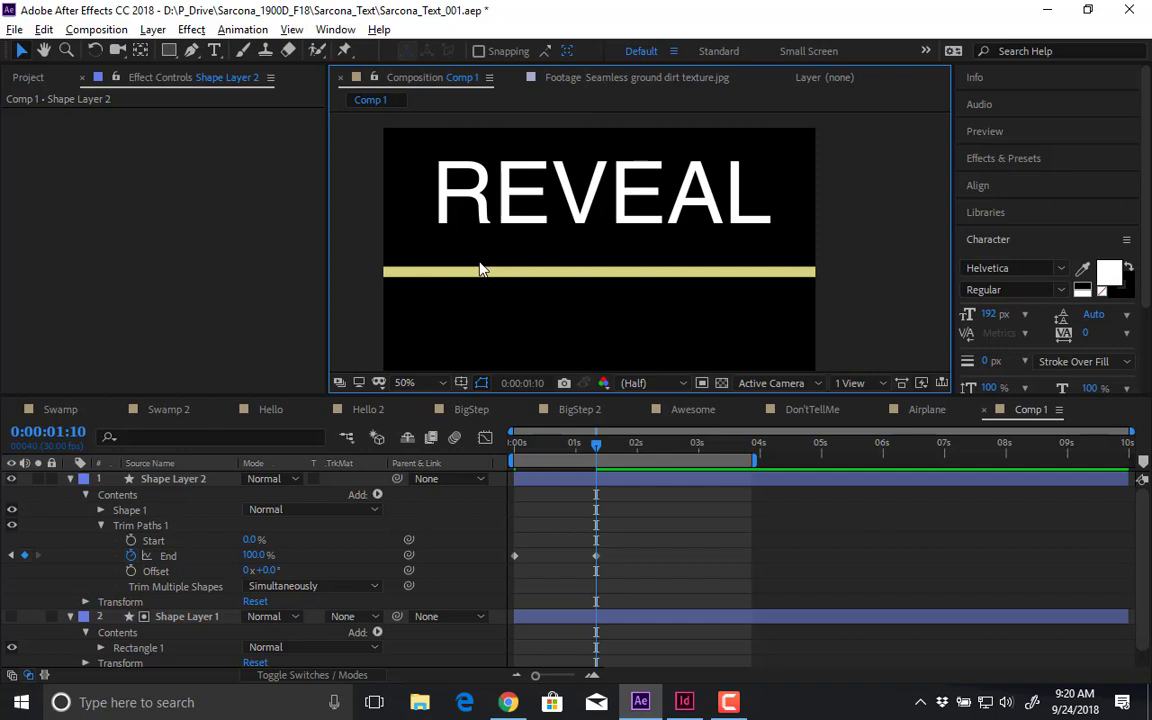
click(178, 480)
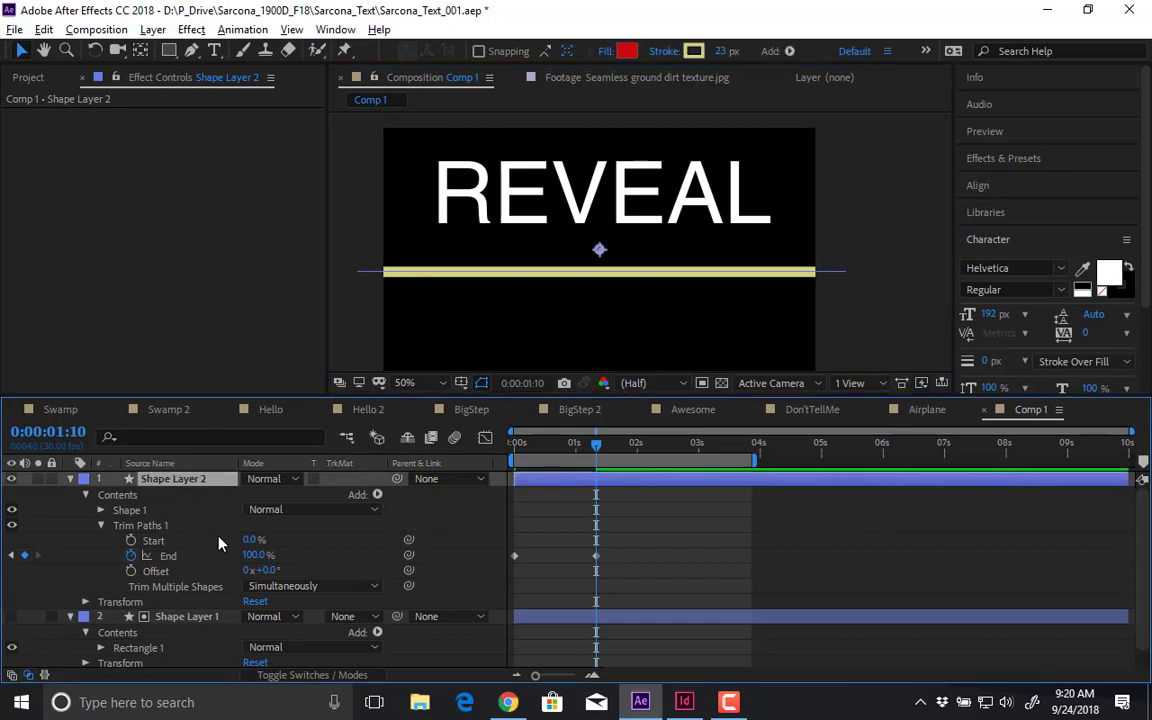
- Raise the yellow bar's Position Y to 200, just beneath REVEAL
key(p)
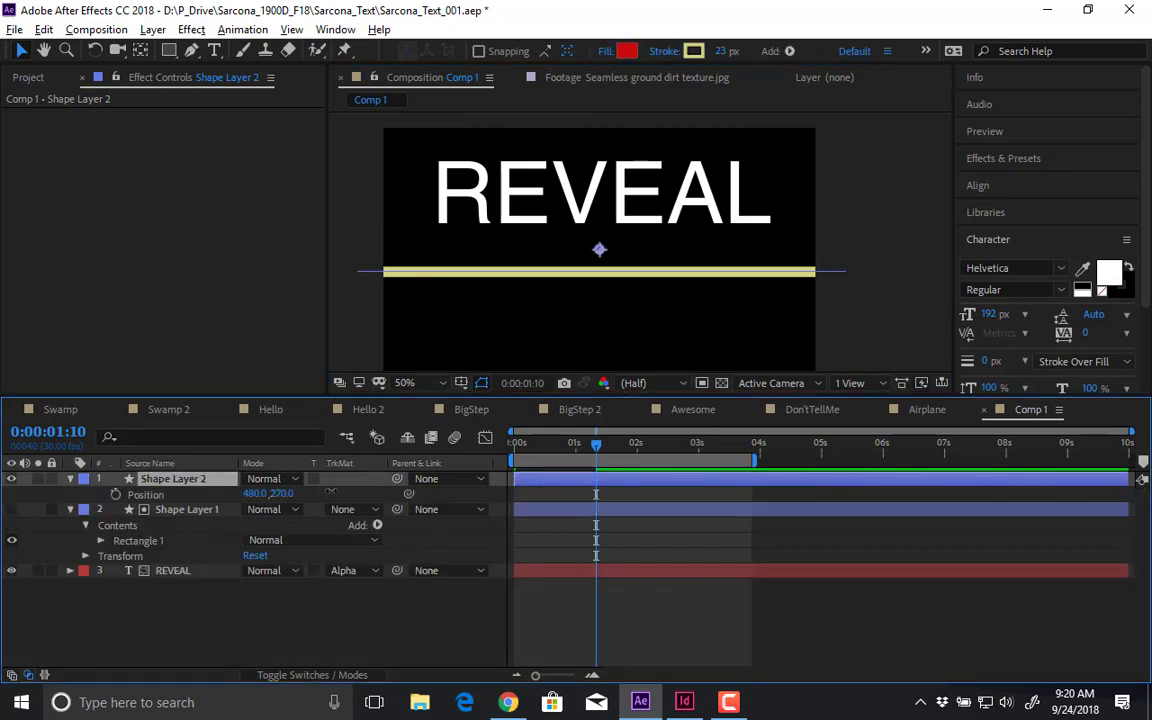
drag(282, 493, 188, 487)
key(p)
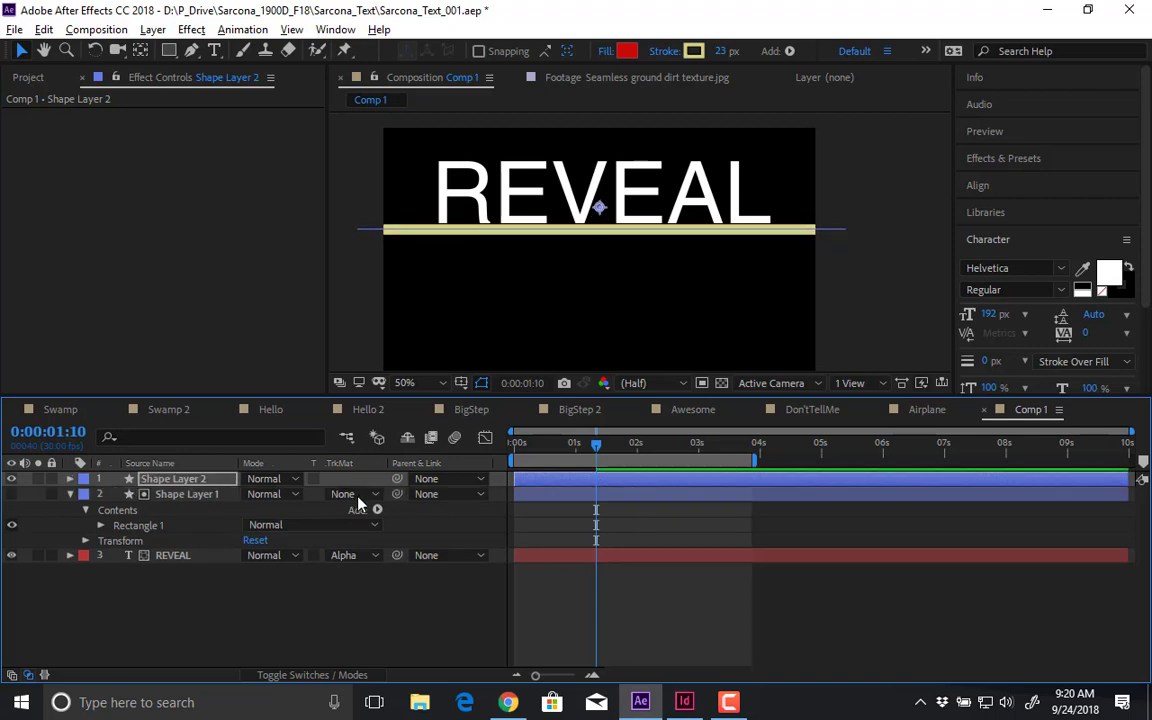
- Trim the sliding rectangle layer to start at the current time and preview
click(199, 497)
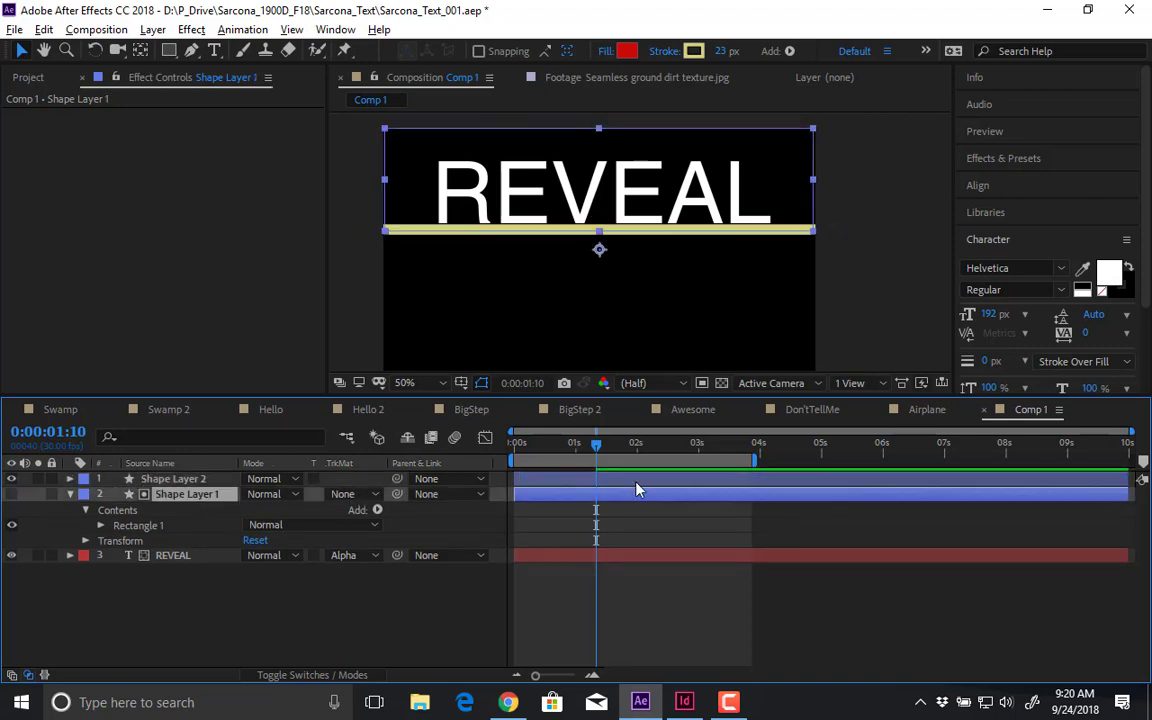
key(alt+bracketleft)
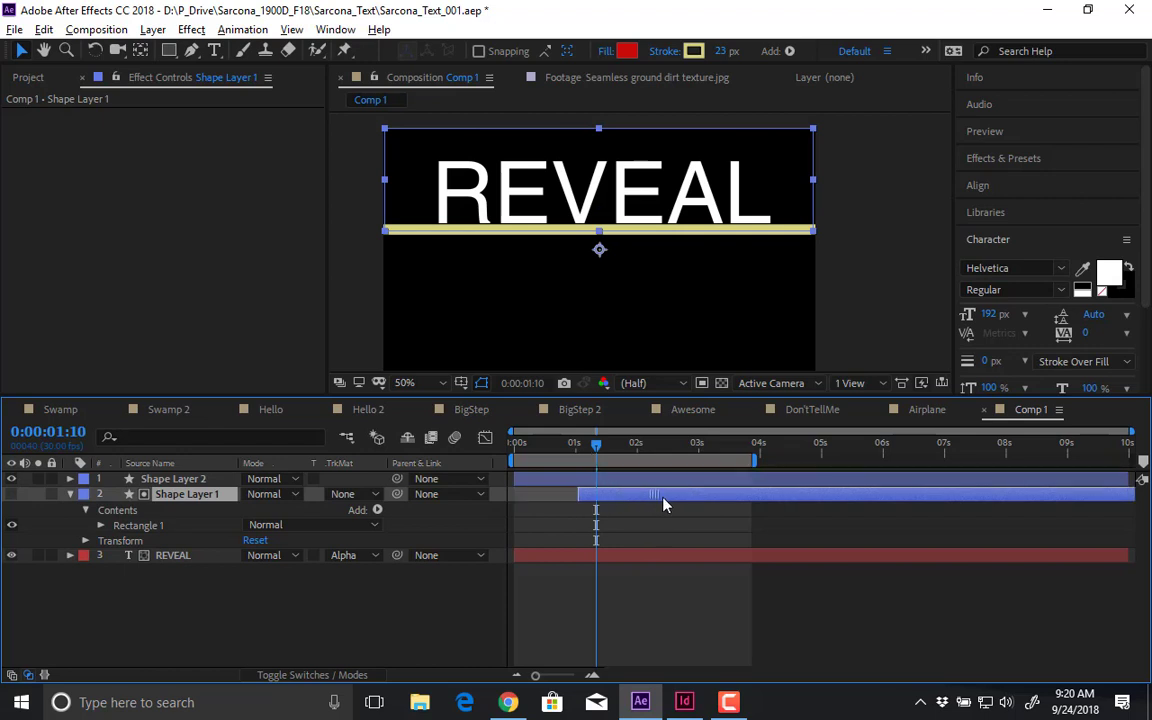
key(Home)
key(space)
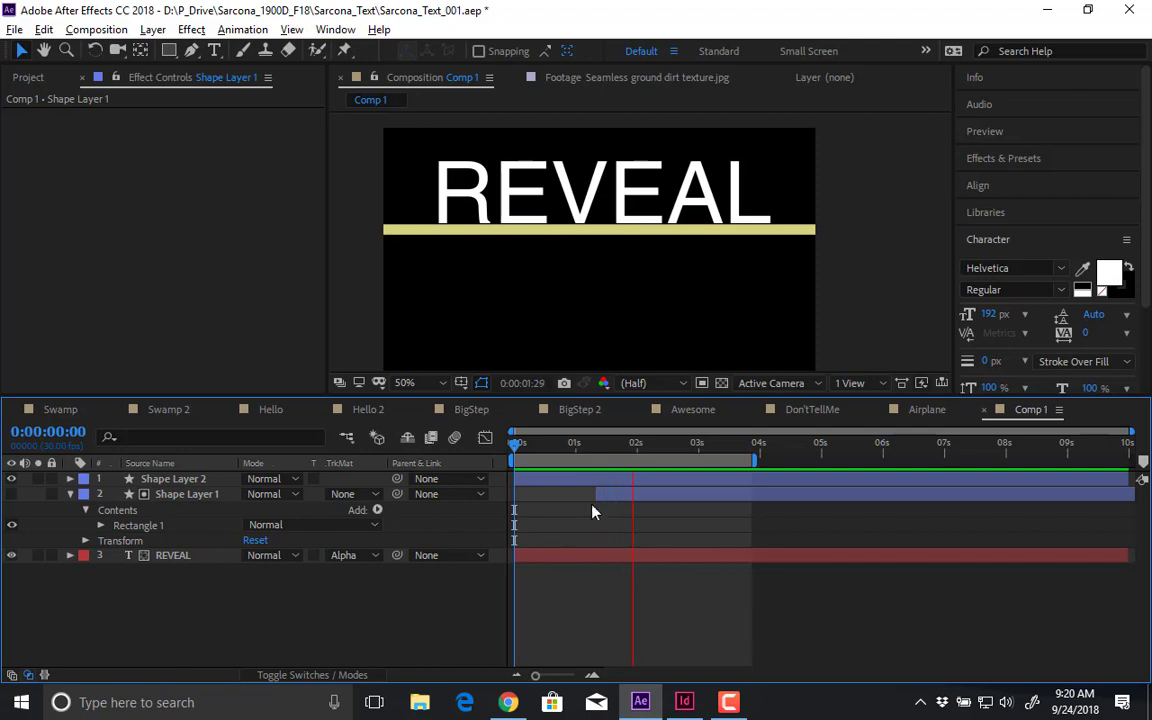
key(space)
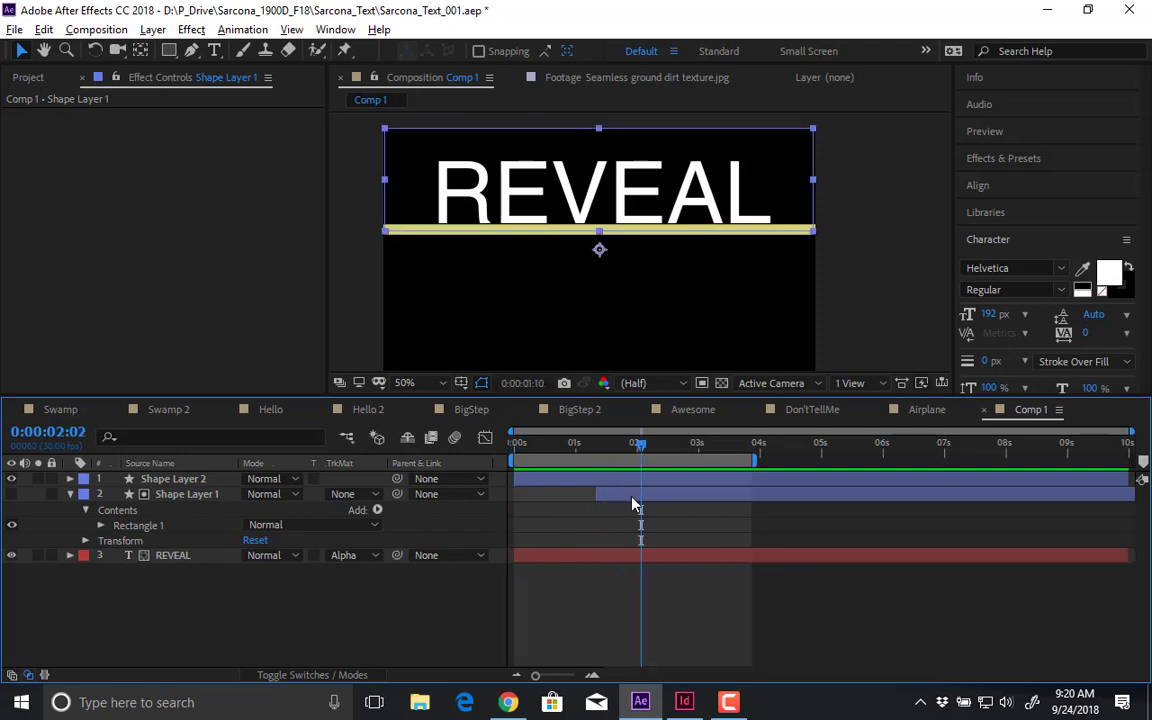
- Make the REVEAL text also start at 0:00:01:10, then preview and check the reveal
click(638, 501)
key(i)
ctrl+click(581, 558)
key(alt+bracketleft)
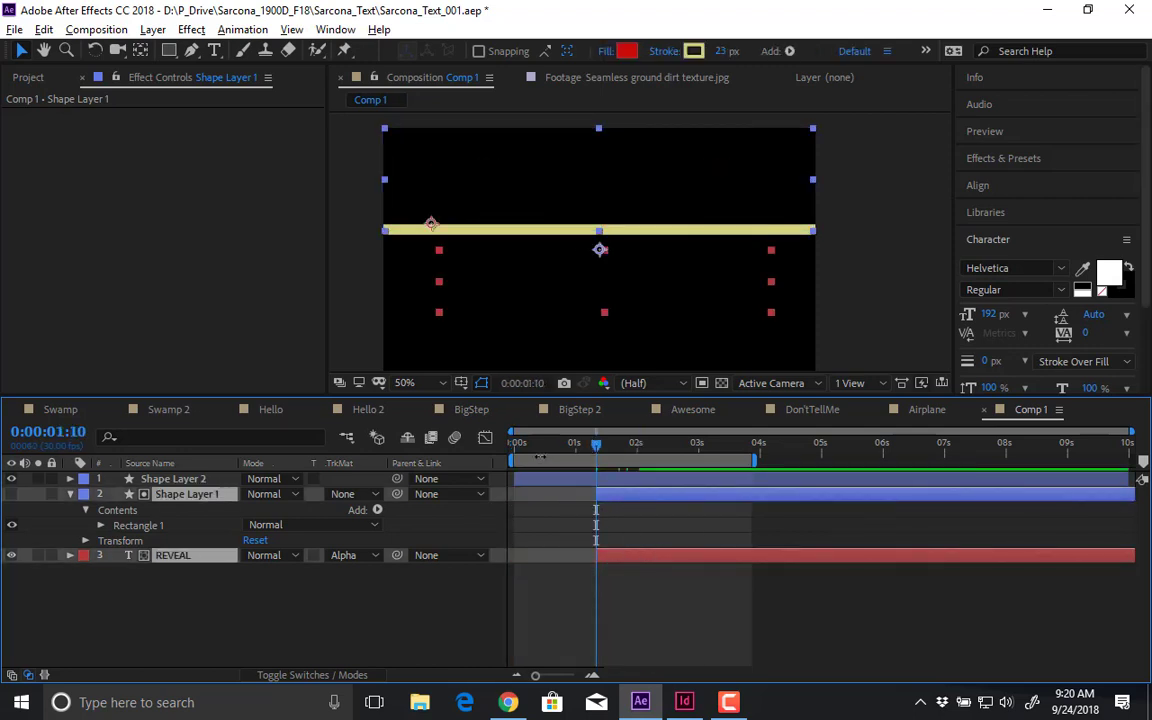
key(Home)
key(space)
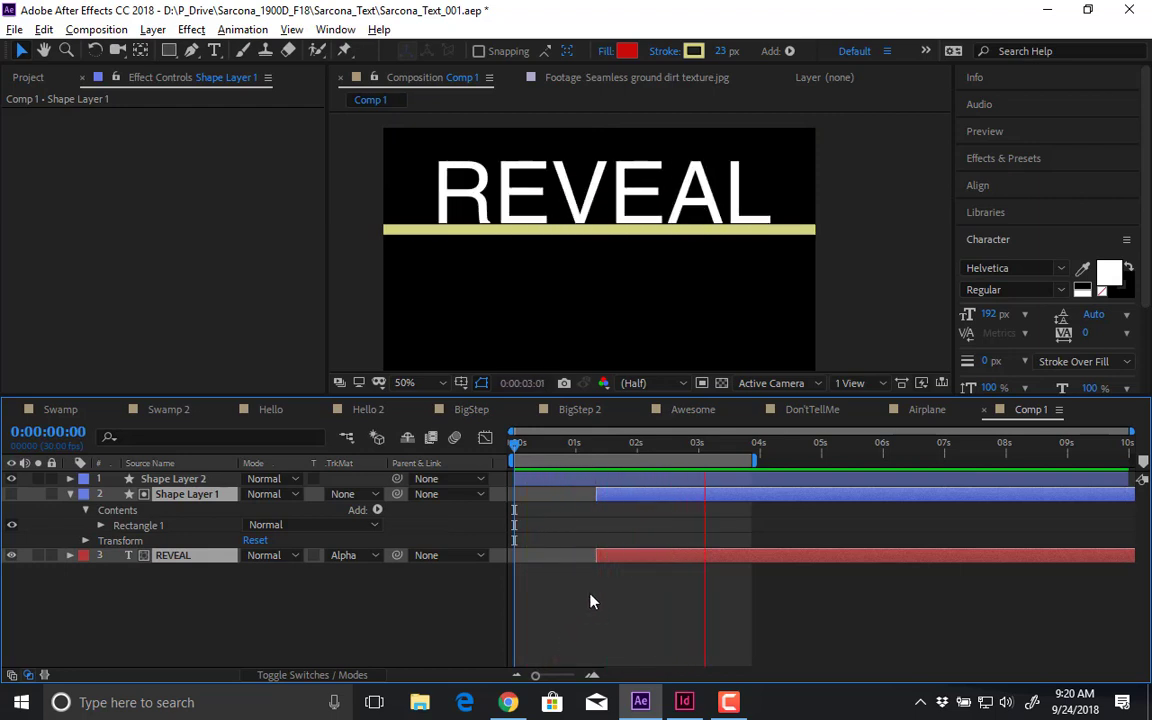
key(space)
drag(525, 445, 505, 470)
- Search Google Images for 'lower thirds' in a new Chrome tab
click(509, 703)
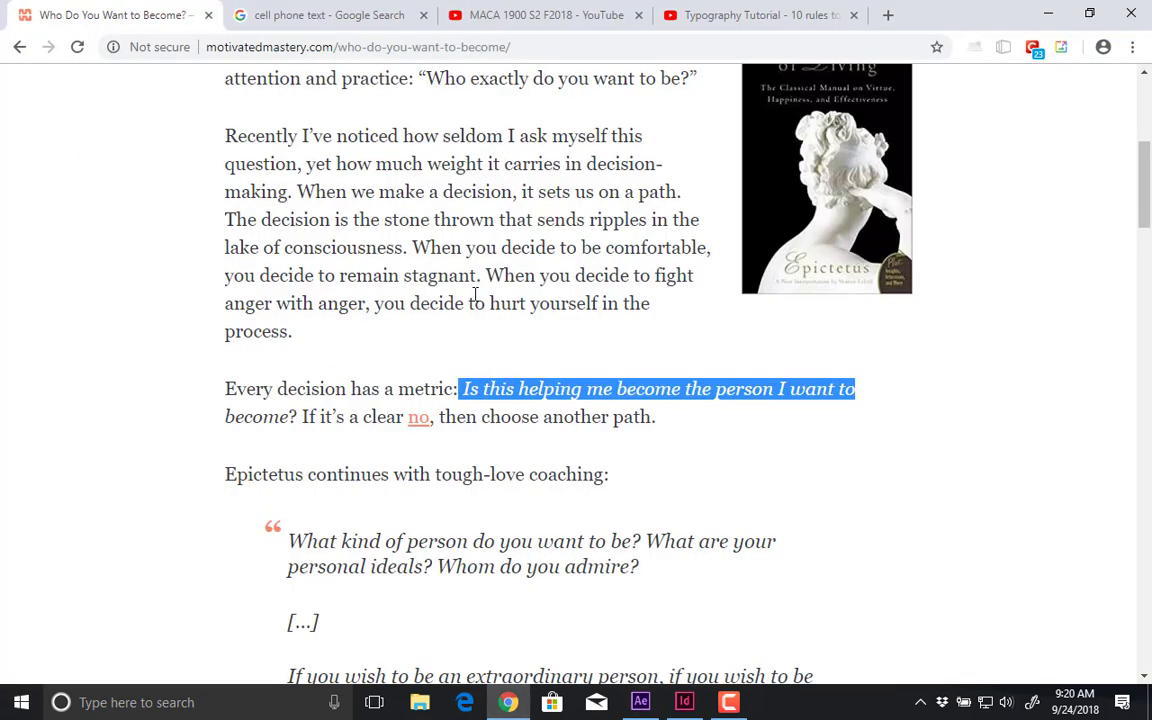
key(ctrl+t)
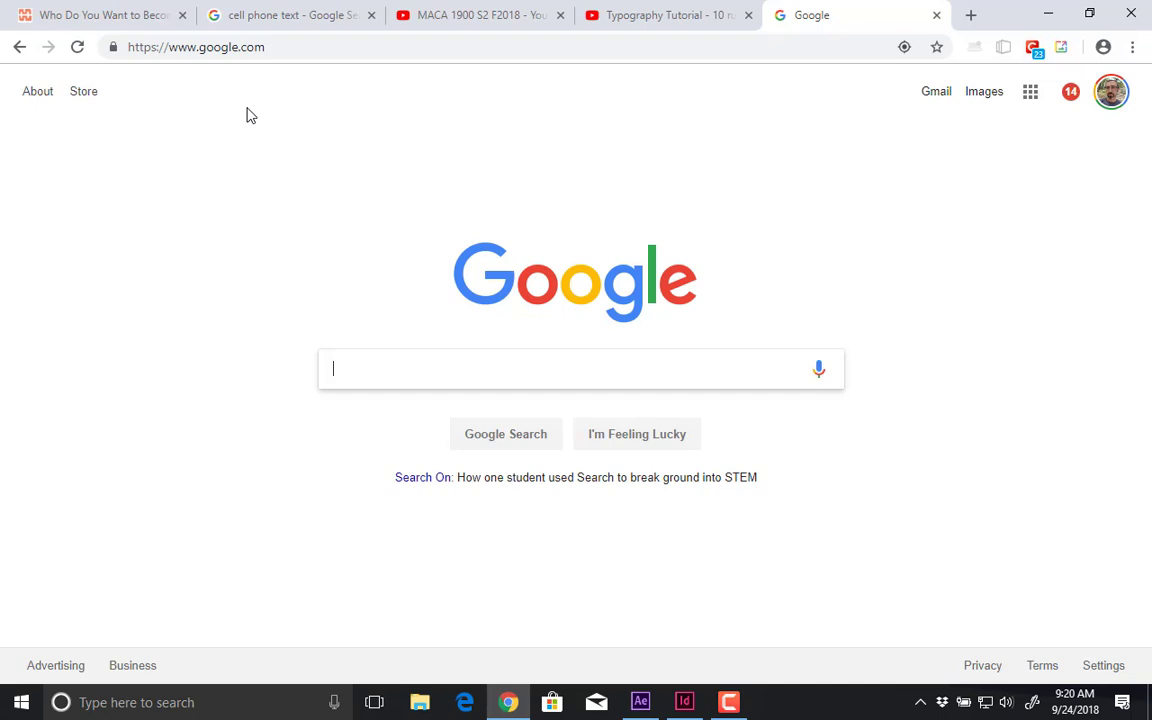
text(lower thirds)
key(Return)
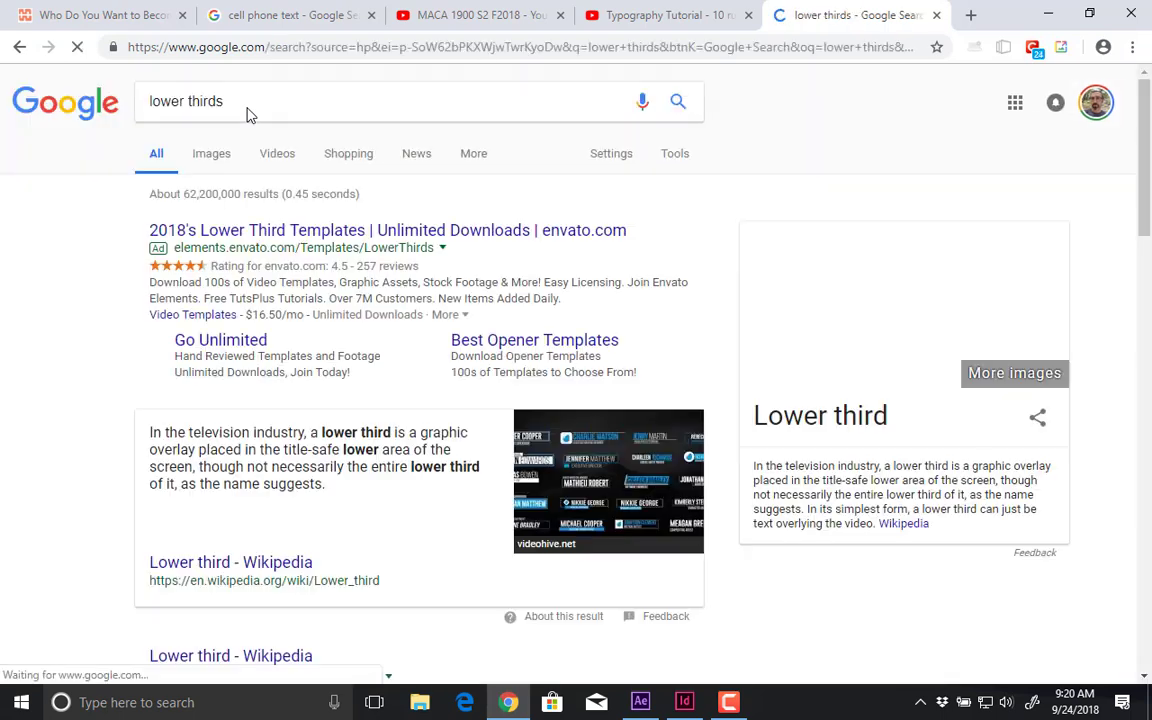
click(226, 155)
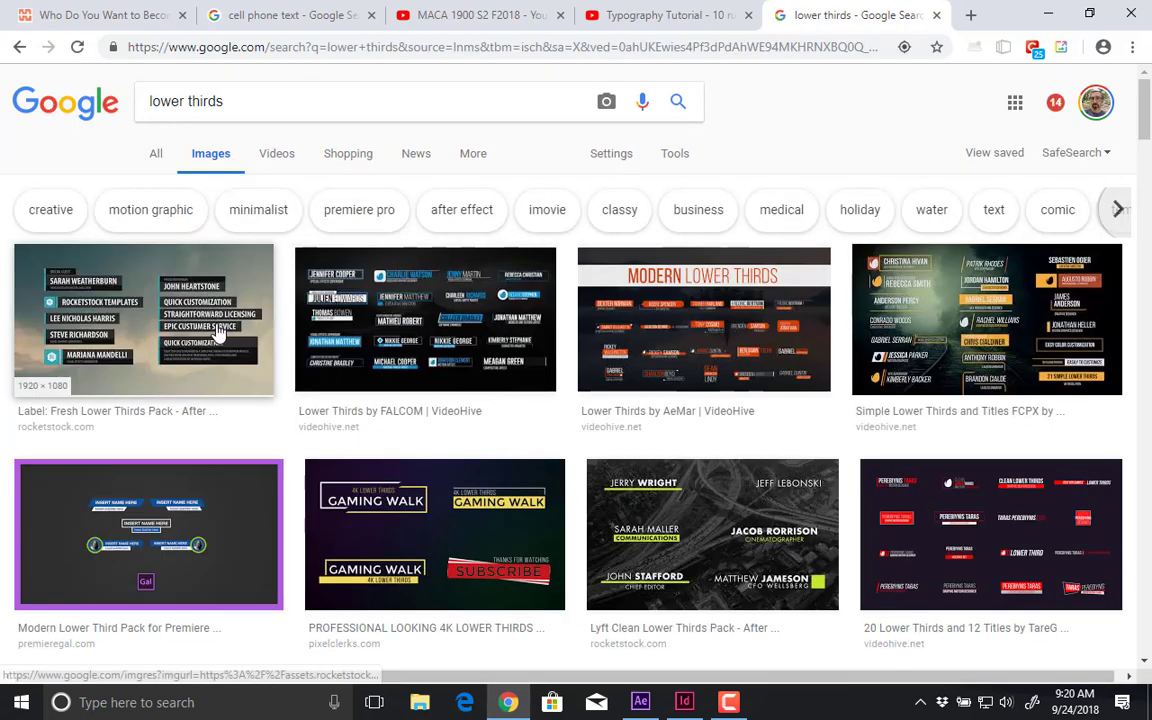
- Preview the FALCOM lower-thirds example, then return to After Effects
click(219, 329)
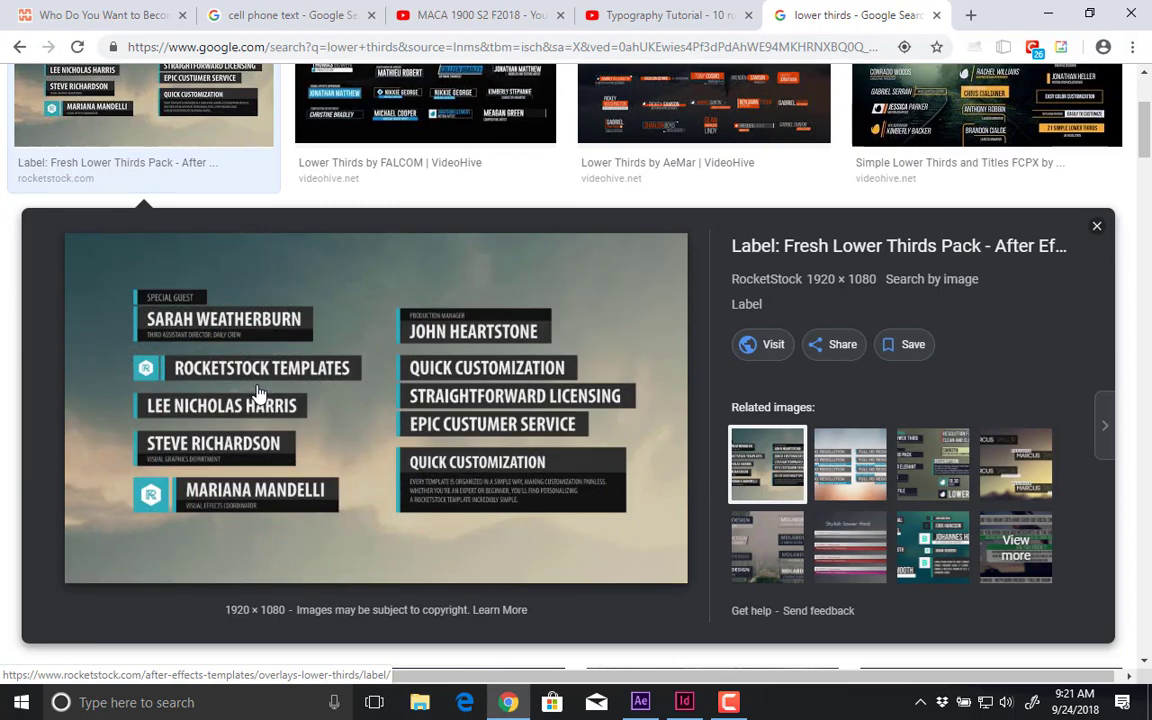
scroll(300, 390, up, 2)
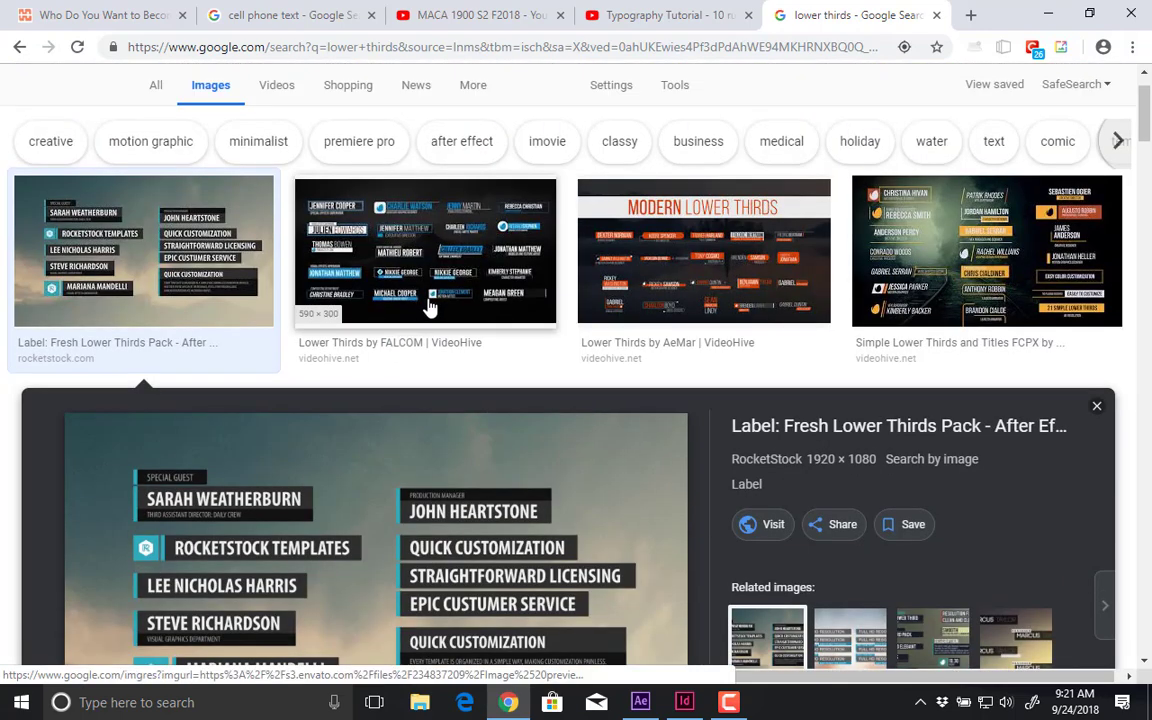
click(420, 240)
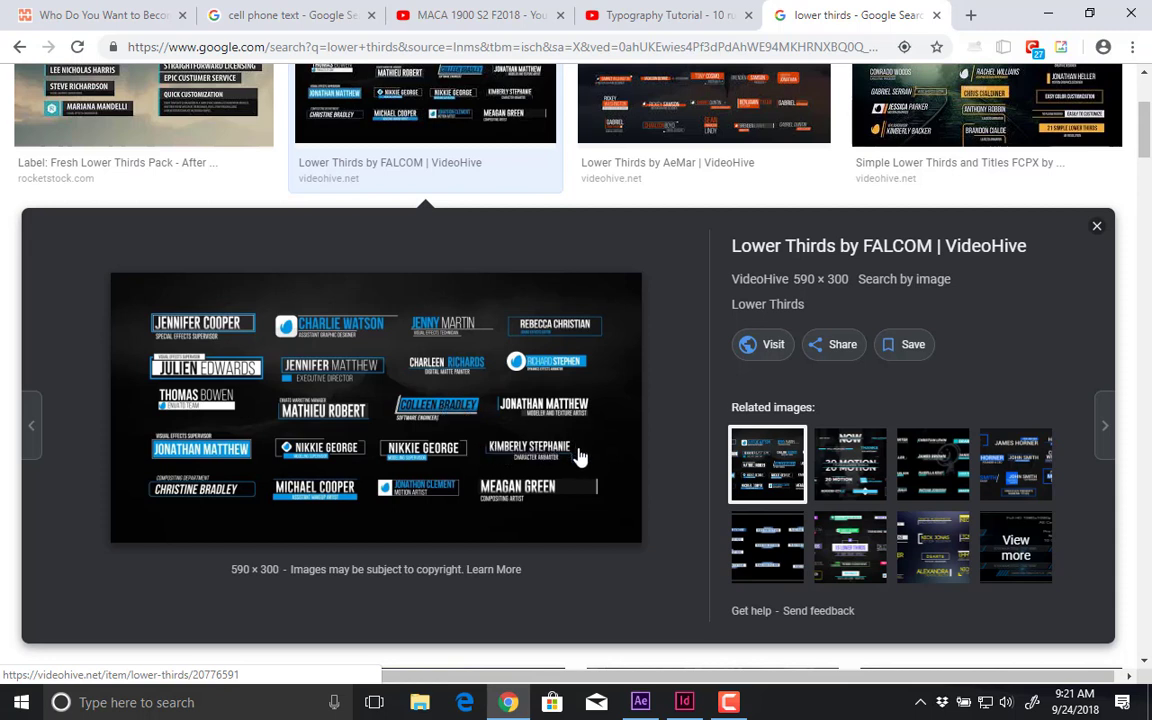
key(alt+Tab)
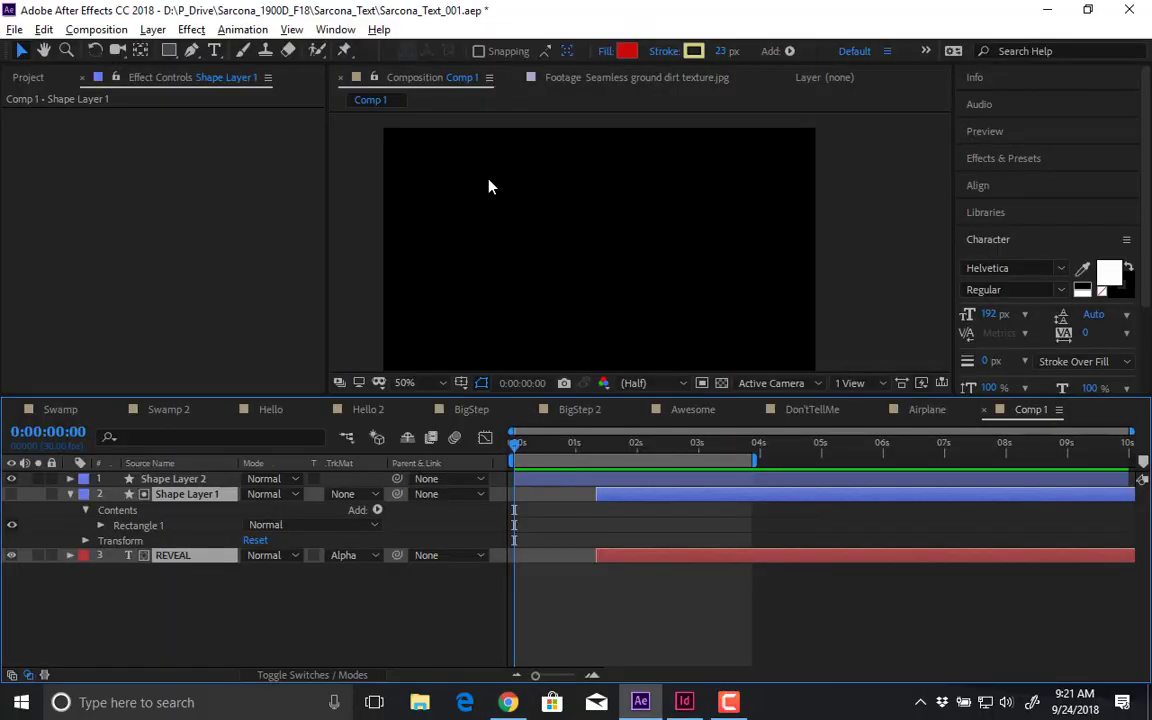
- Delete every layer, then draw a three-point vertical Pen line with a 12 px stroke
key(ctrl+a)
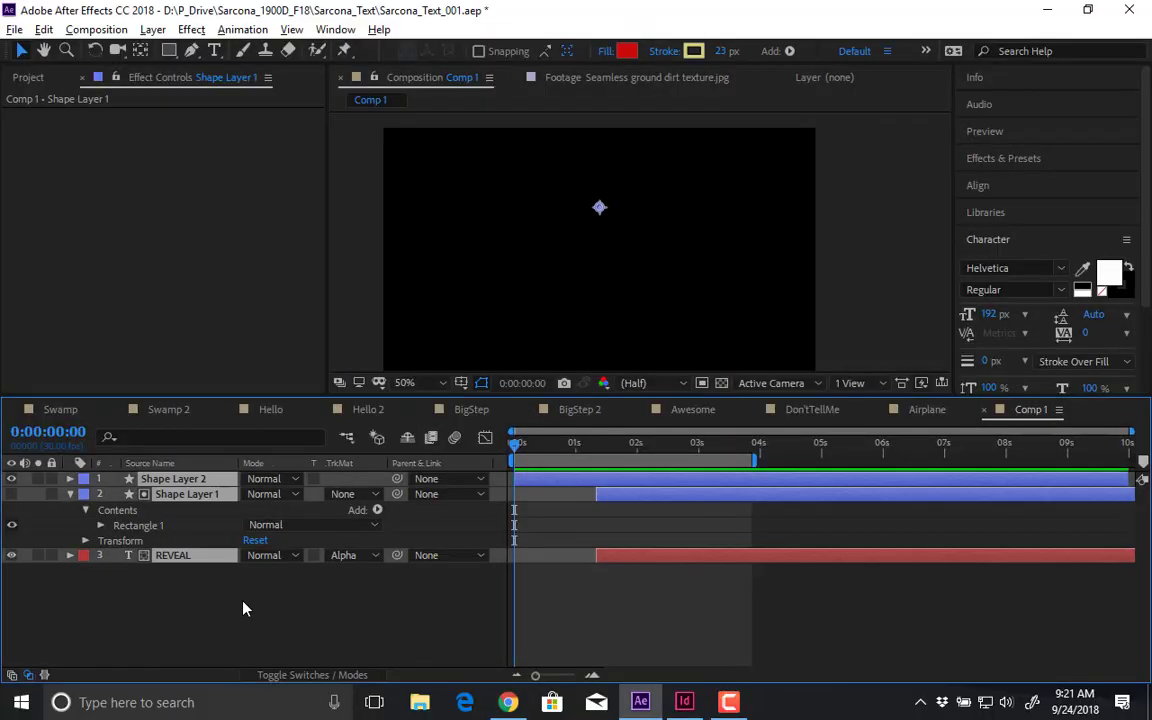
key(Delete)
mouse_move(167, 53)
mouse_down()
mouse_move(215, 57)
mouse_move(216, 47)
mouse_move(174, 46)
mouse_up()
click(197, 49)
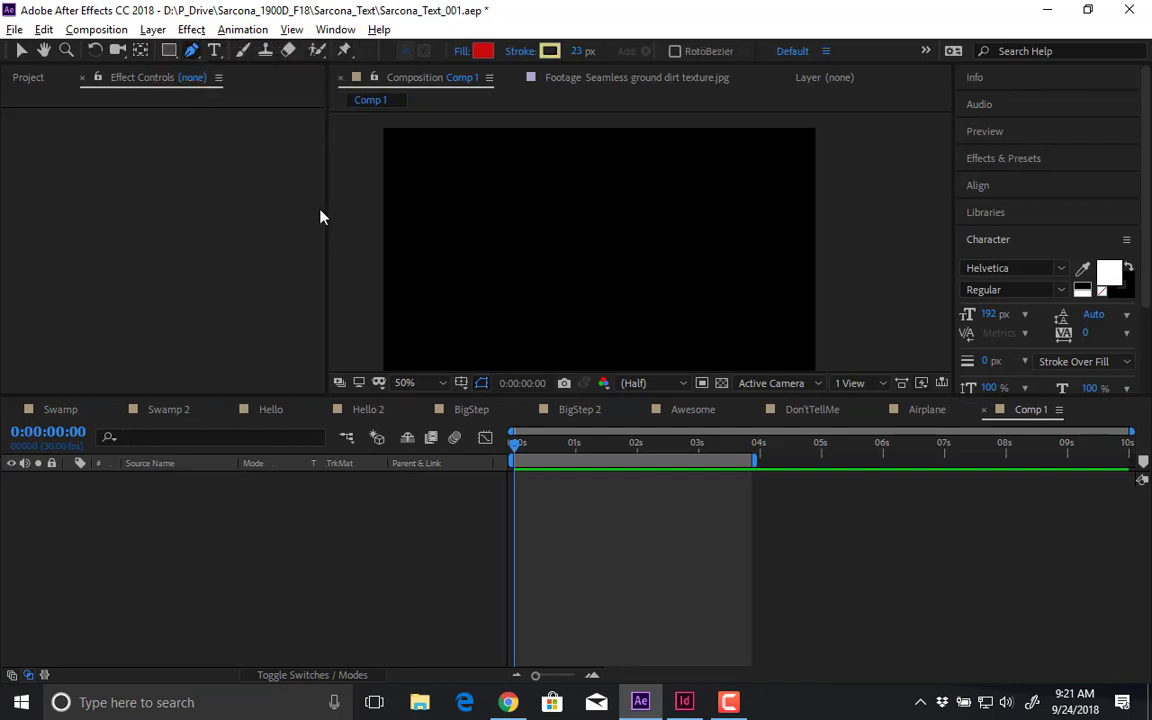
click(437, 195)
click(439, 215)
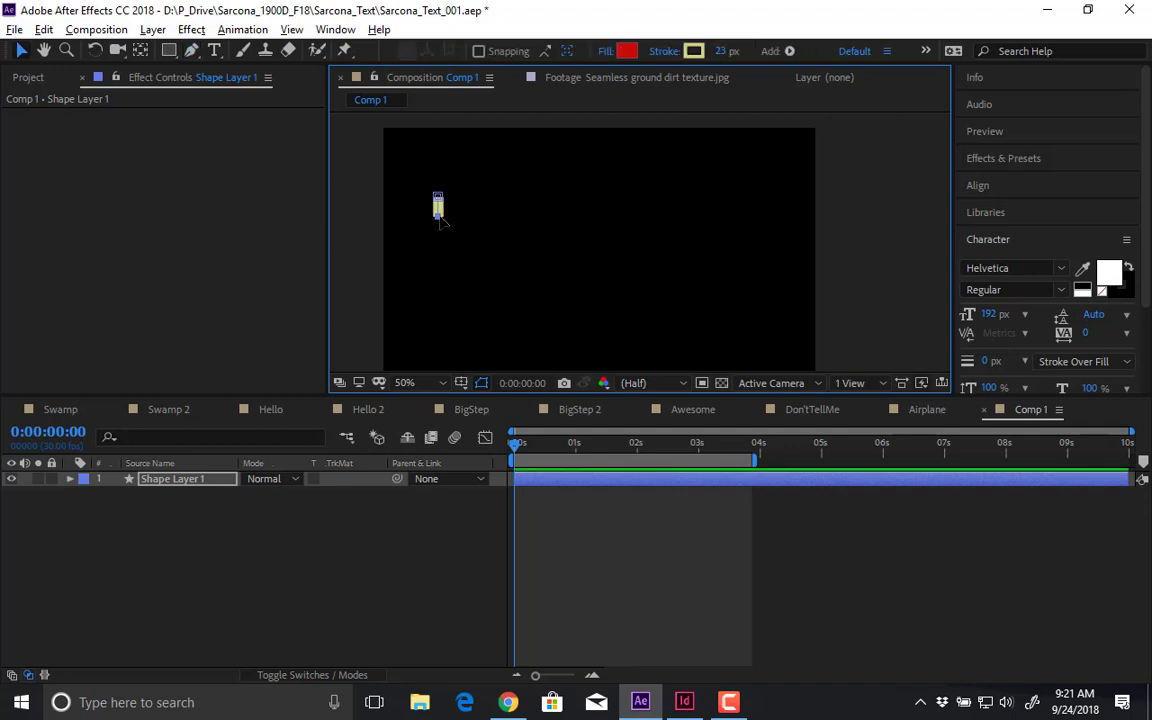
click(439, 238)
drag(720, 51, 714, 51)
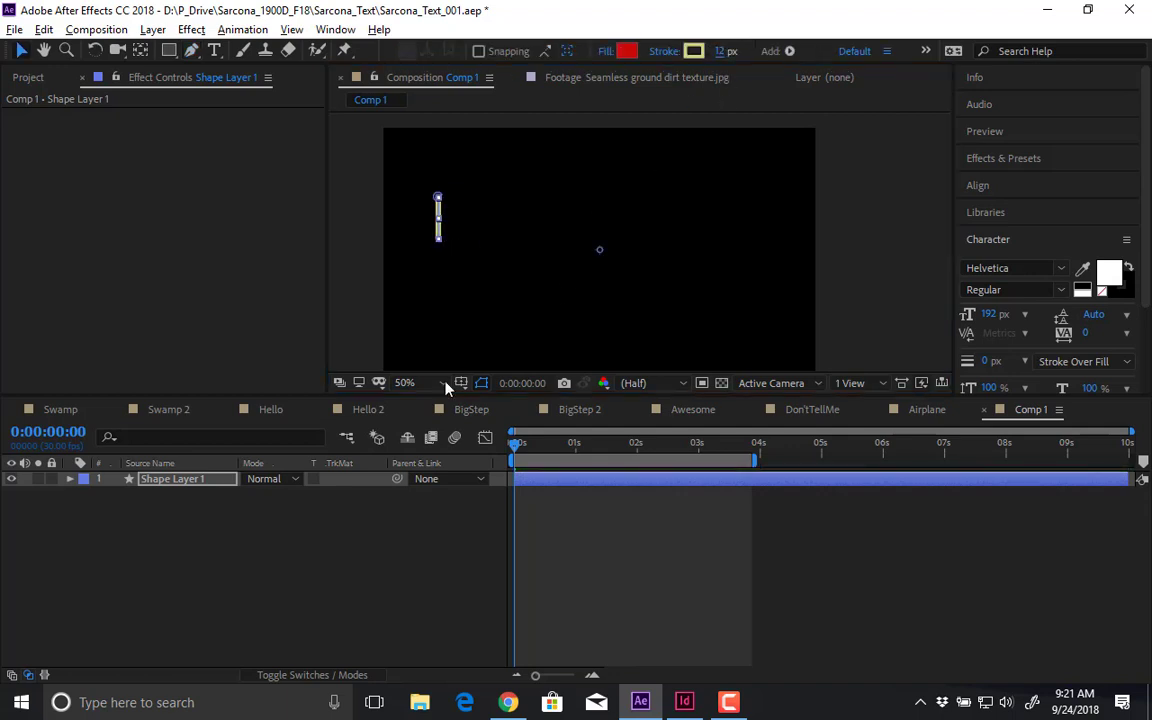
click(200, 480)
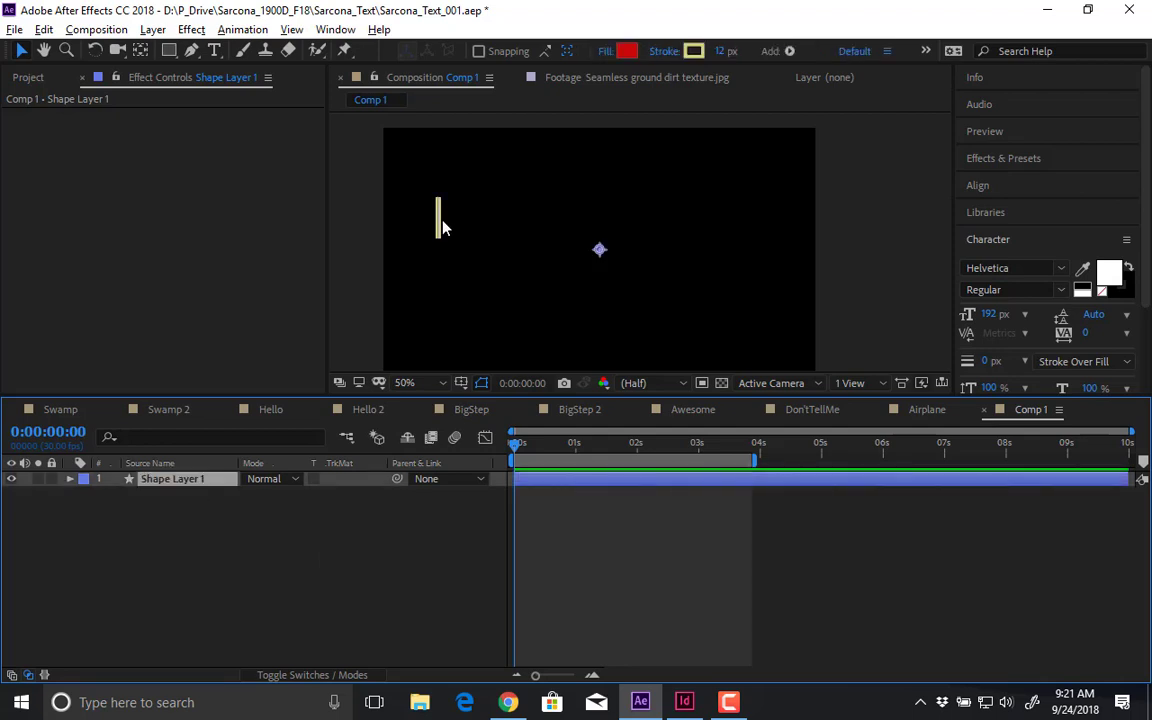
- Move Shape Layer 1's anchor point onto the yellow line with Pan Behind
key(p)
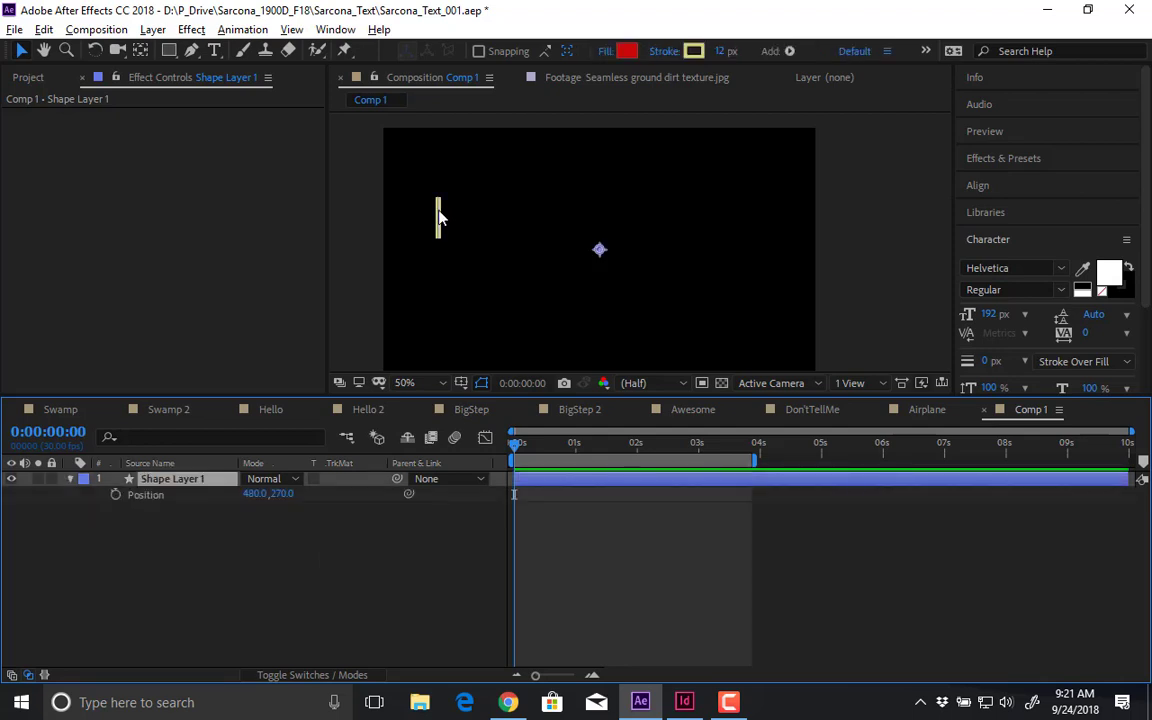
key(y)
mouse_move(600, 250)
mouse_down()
mouse_move(440, 219)
mouse_move(877, 215)
mouse_move(851, 216)
mouse_up()
key(v)
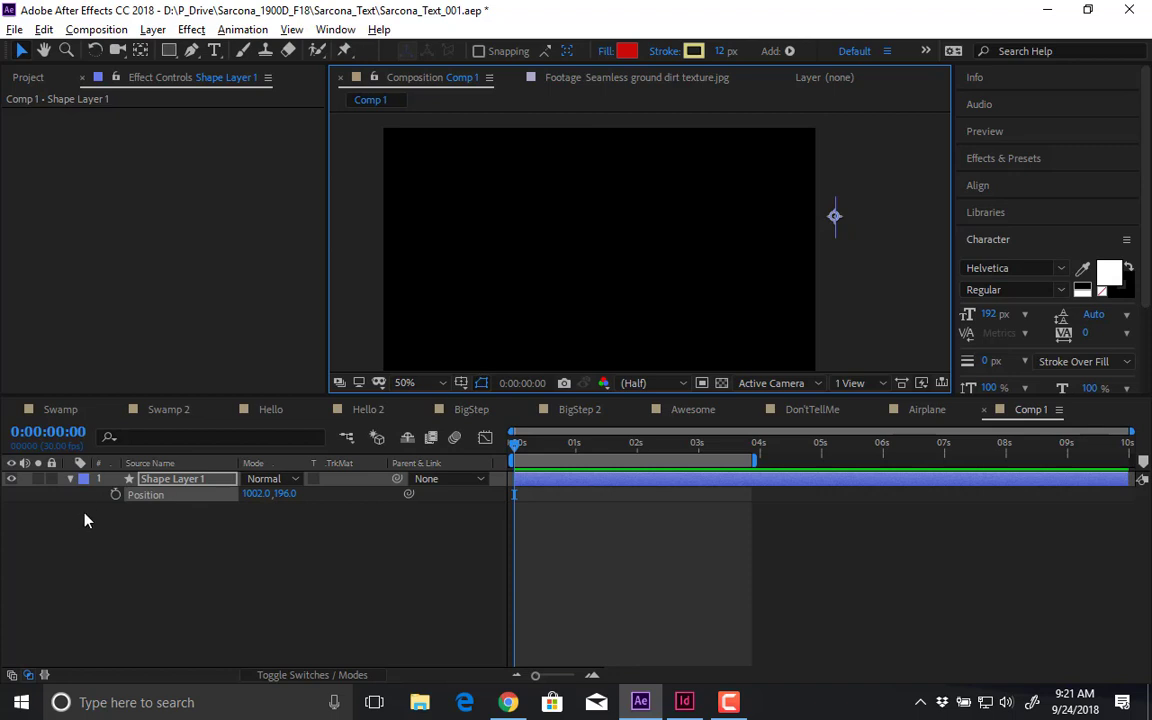
- Keyframe Position: bar starts off right, reaches the left edge near 1s, exits right near 2s
click(116, 495)
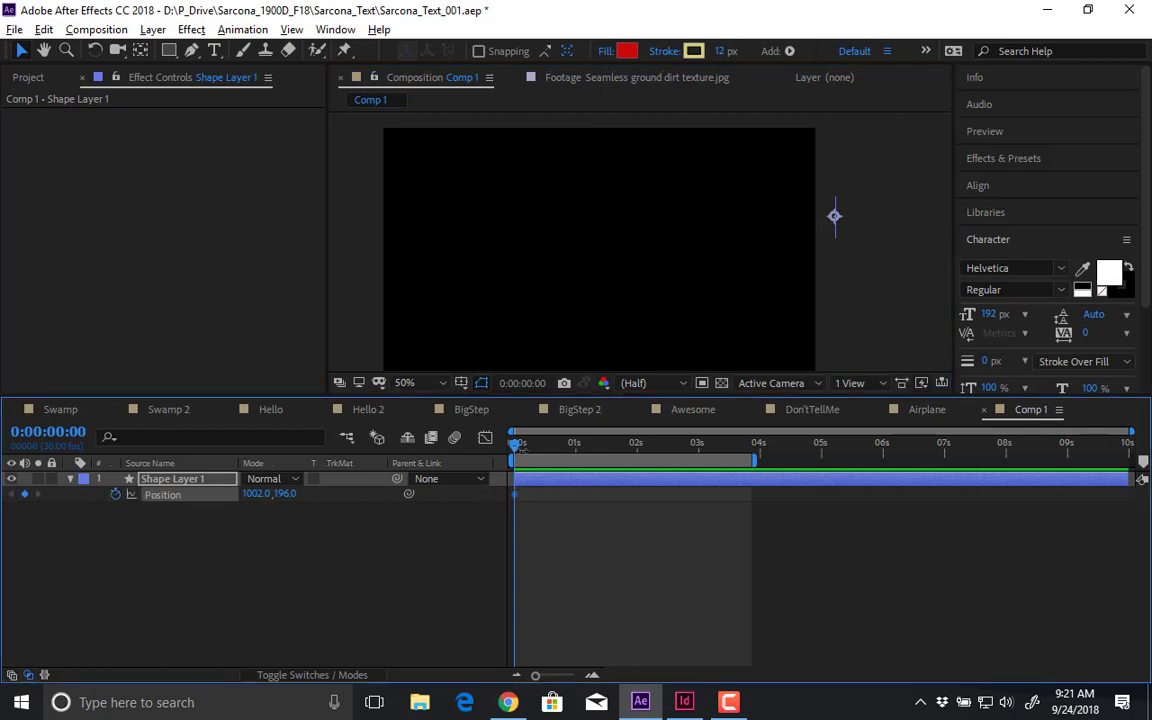
key(space)
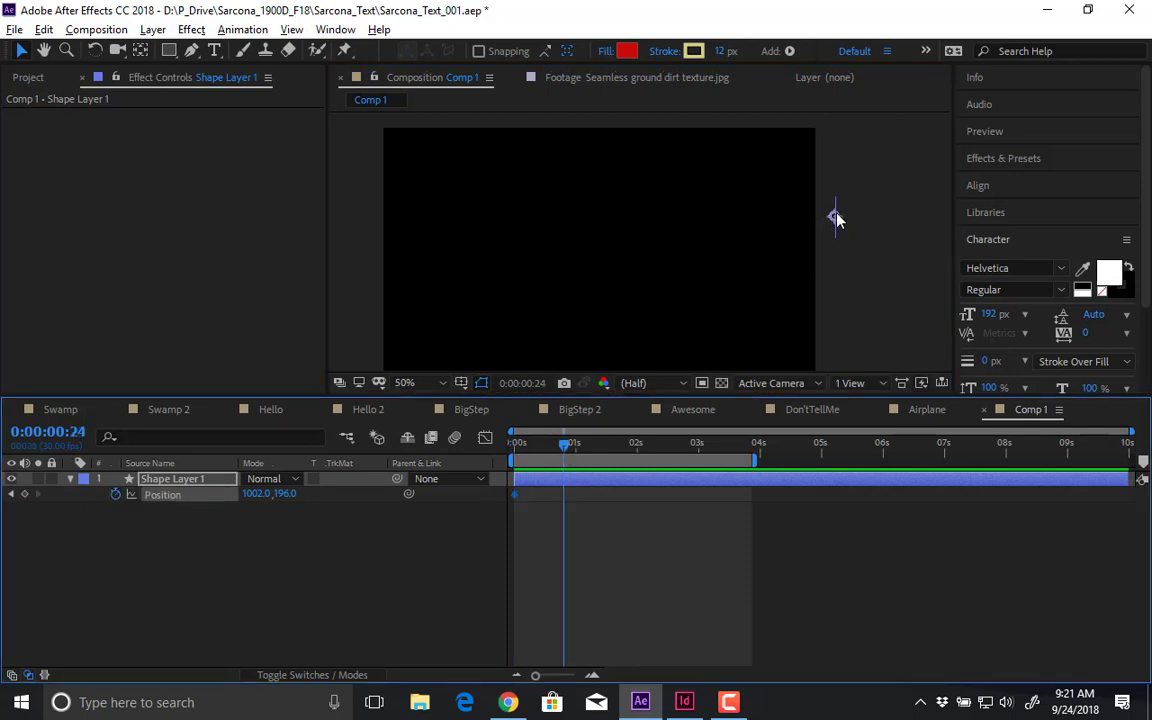
drag(836, 216, 432, 216)
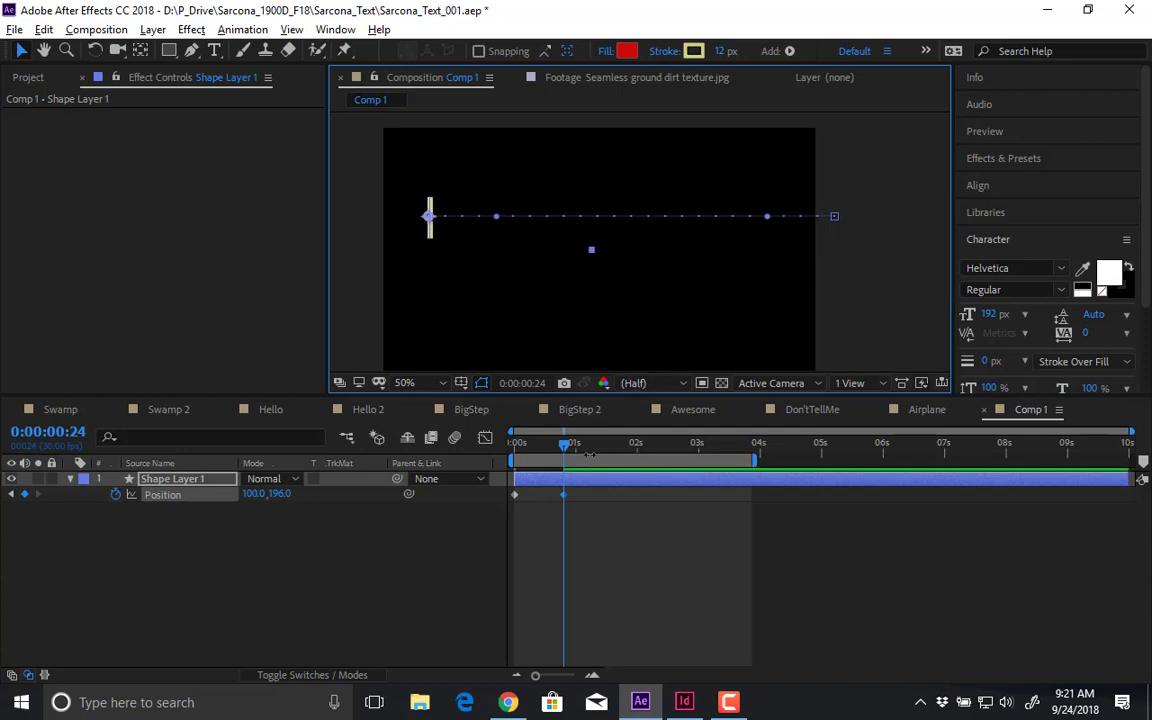
drag(578, 448, 635, 443)
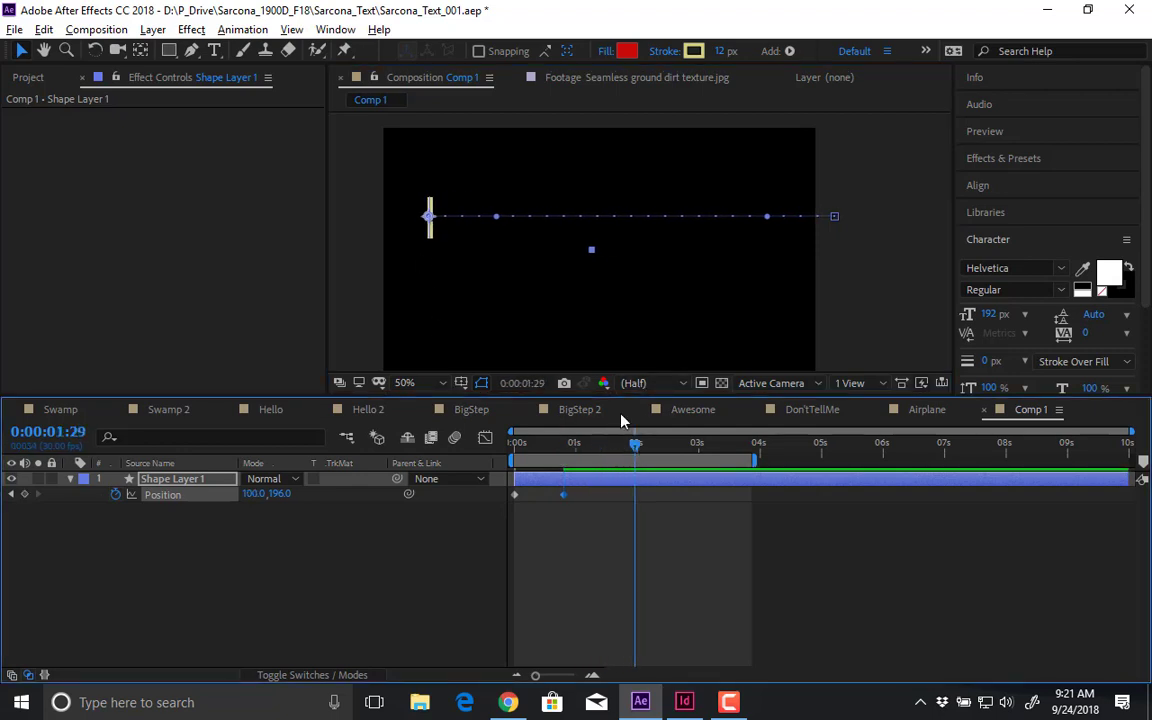
drag(428, 220, 836, 216)
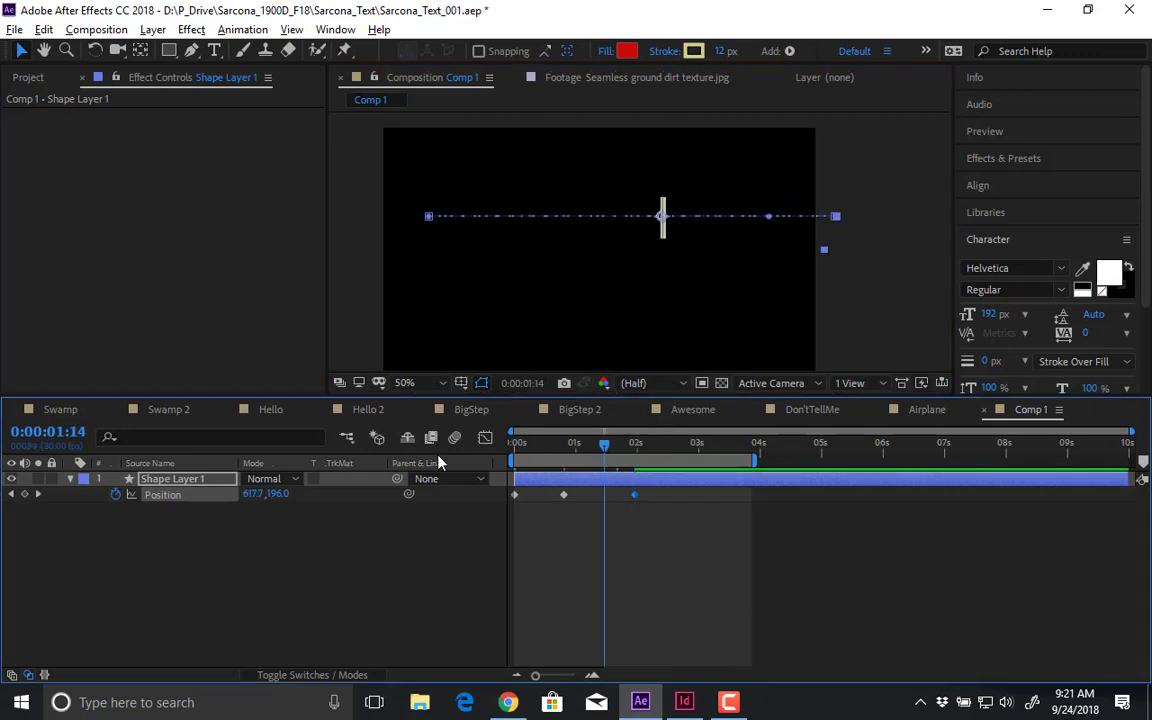
- Preview the slide from the start and select all three Position keyframes
key(Home)
click(466, 589)
key(space)
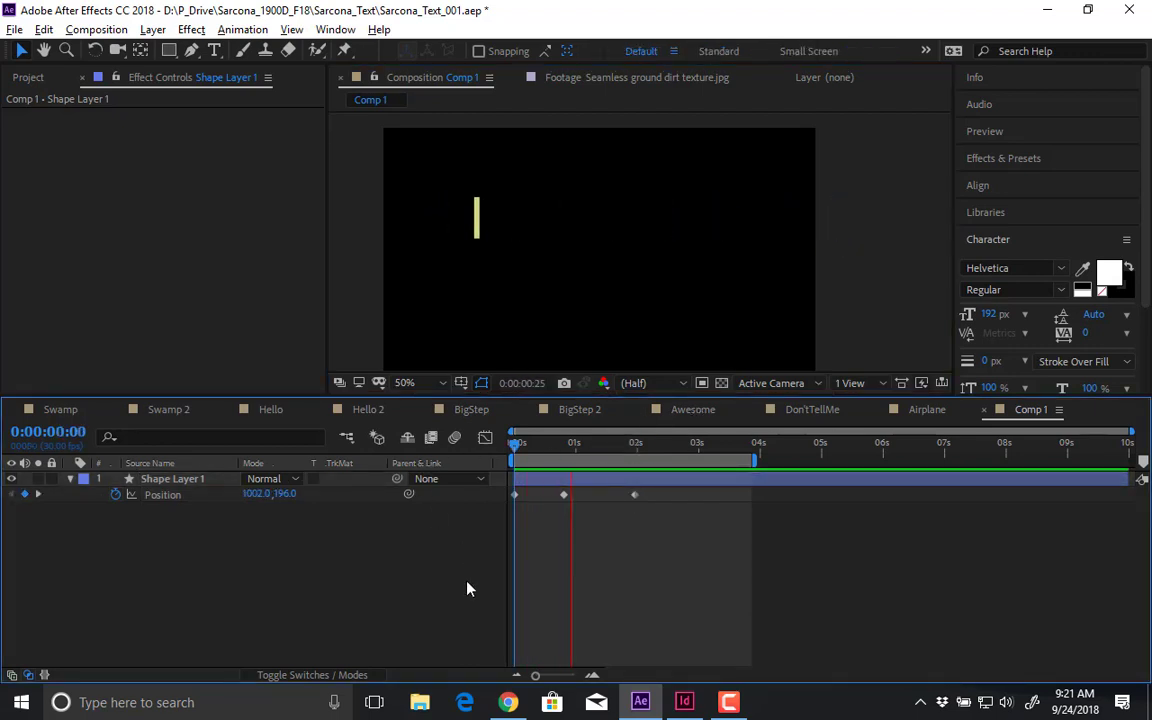
key(space)
drag(681, 548, 462, 489)
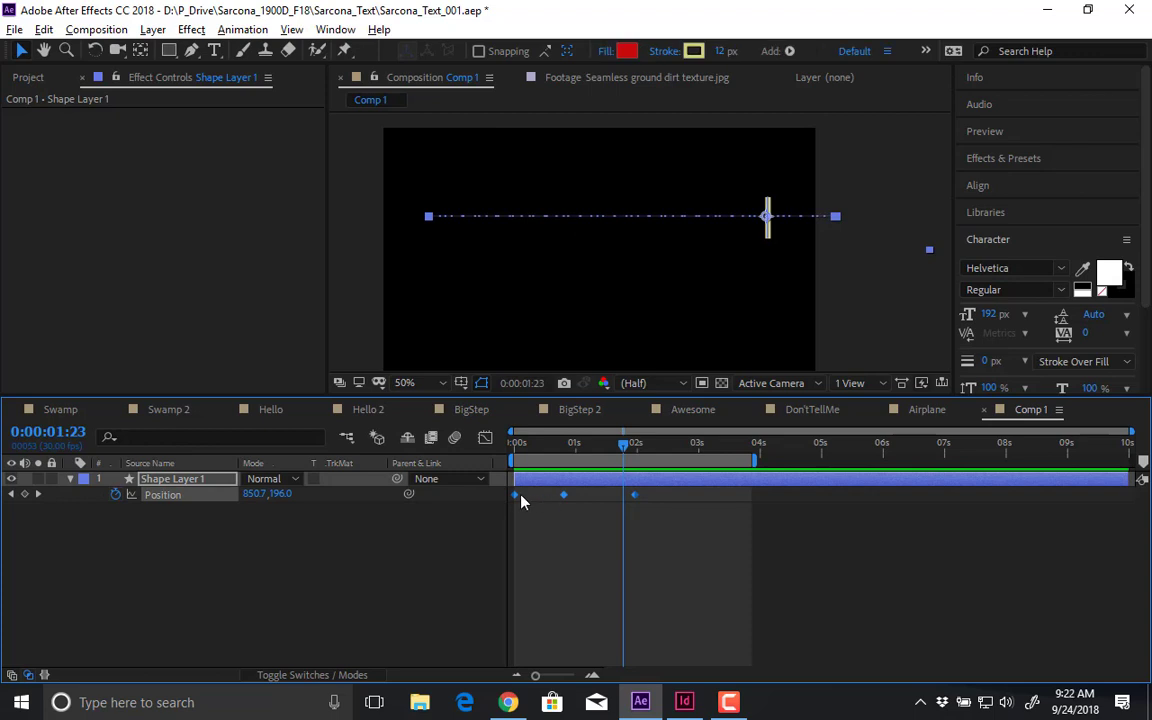
- Apply Easy Ease to the three selected Position keyframes
right_click(514, 495)
mouse_move(590, 481)
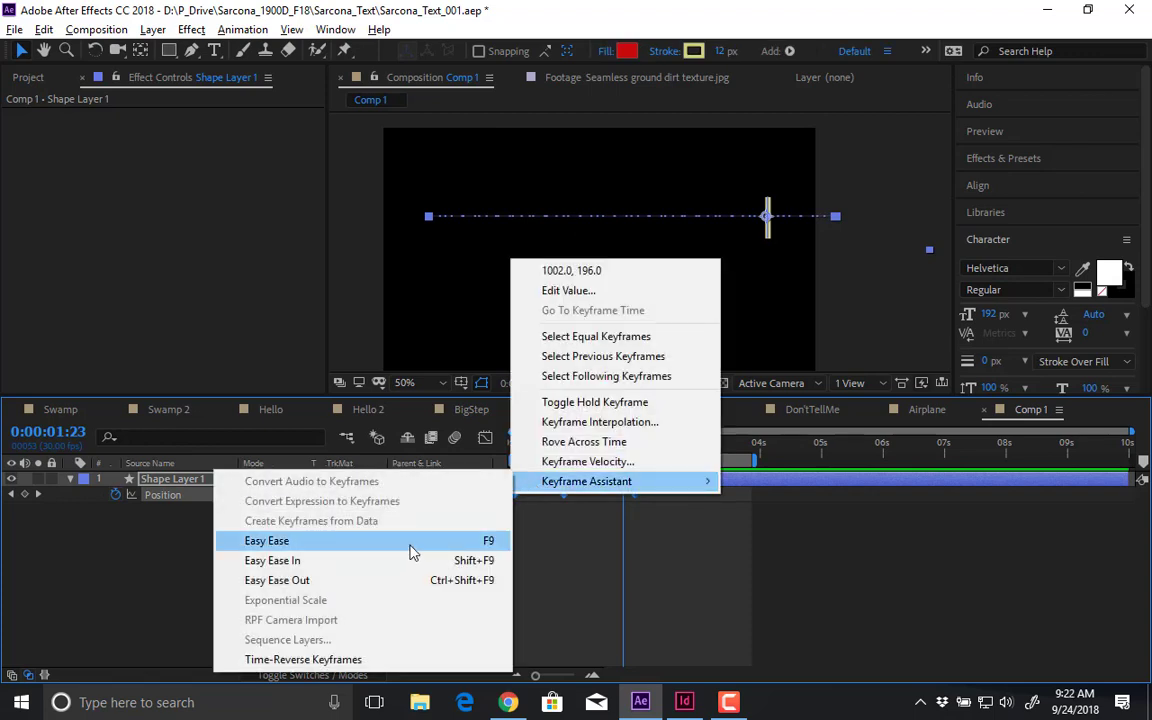
click(408, 540)
click(499, 442)
- Inspect the eased Position speed curve in the Graph Editor, preview, then return to the timeline
click(485, 437)
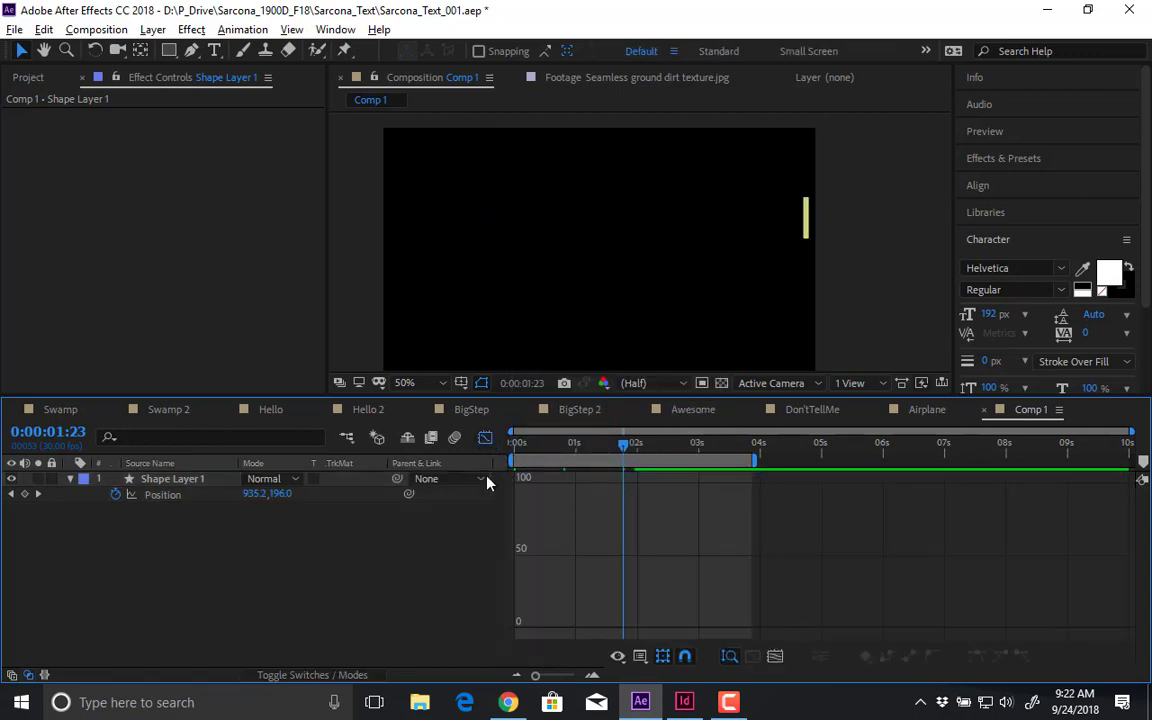
click(163, 494)
drag(591, 615, 639, 630)
key(space)
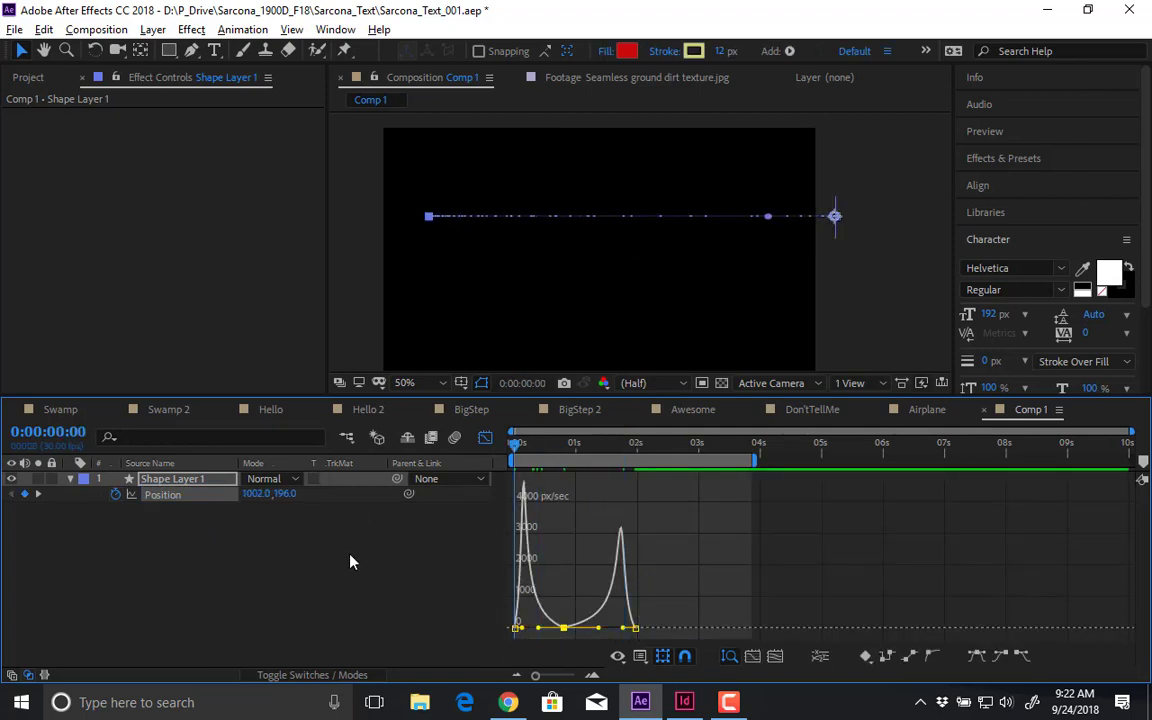
click(352, 562)
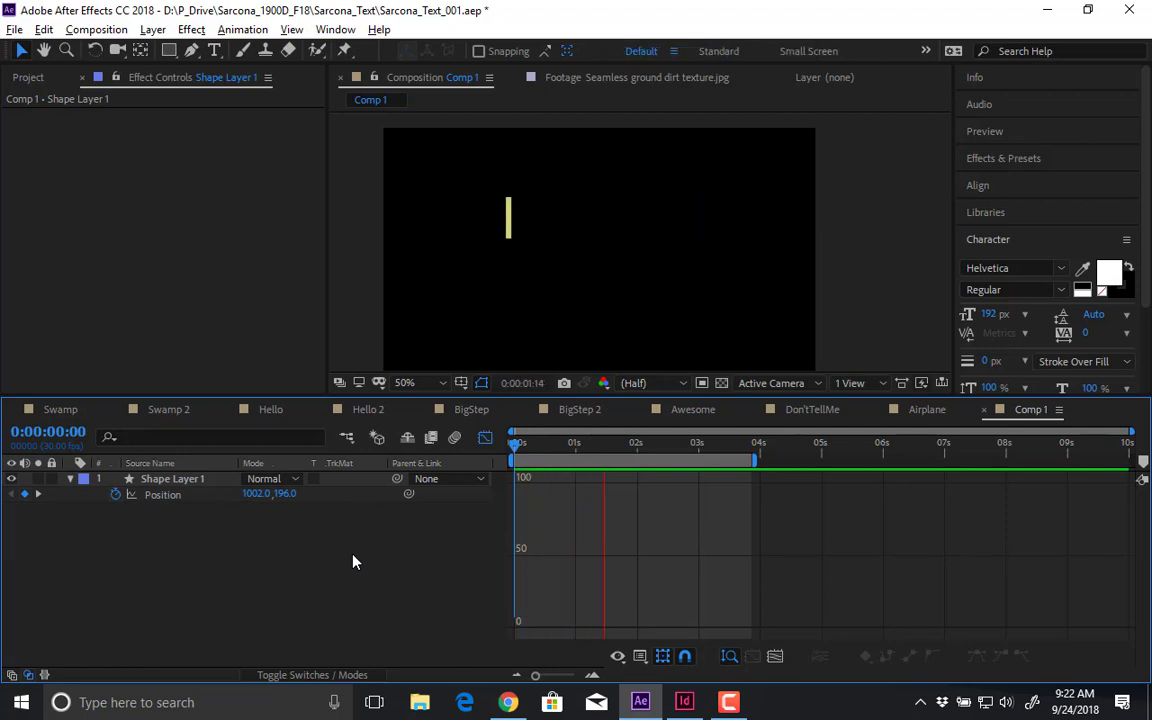
click(482, 442)
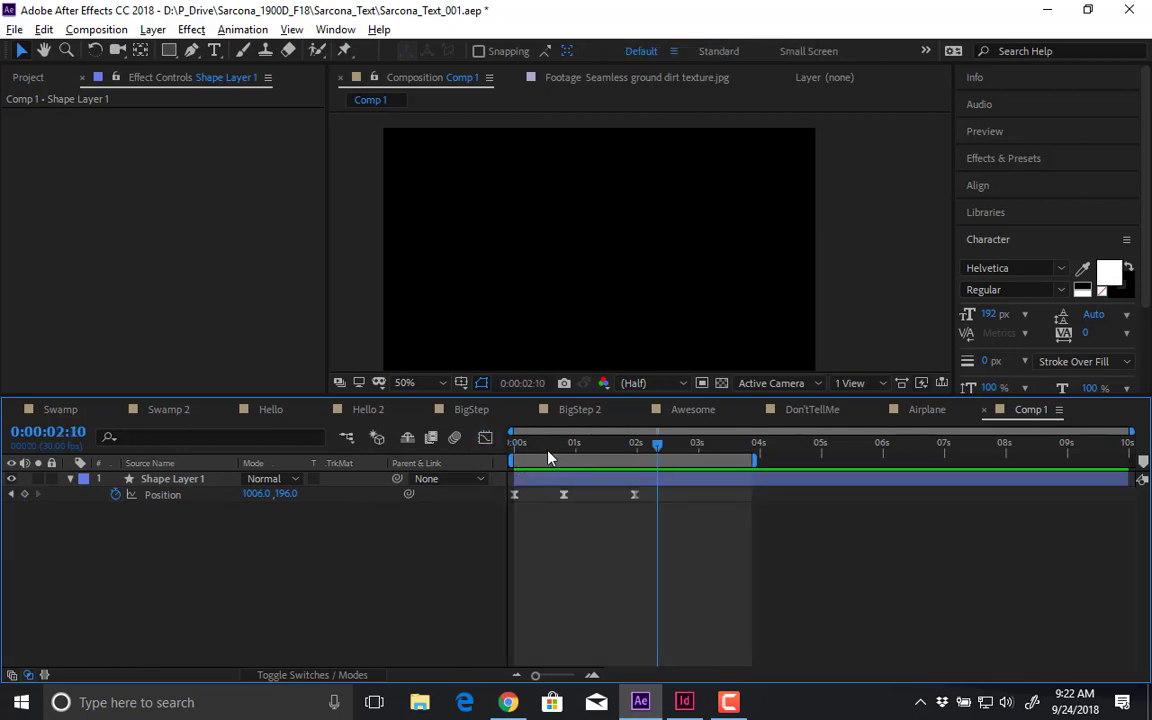
click(215, 50)
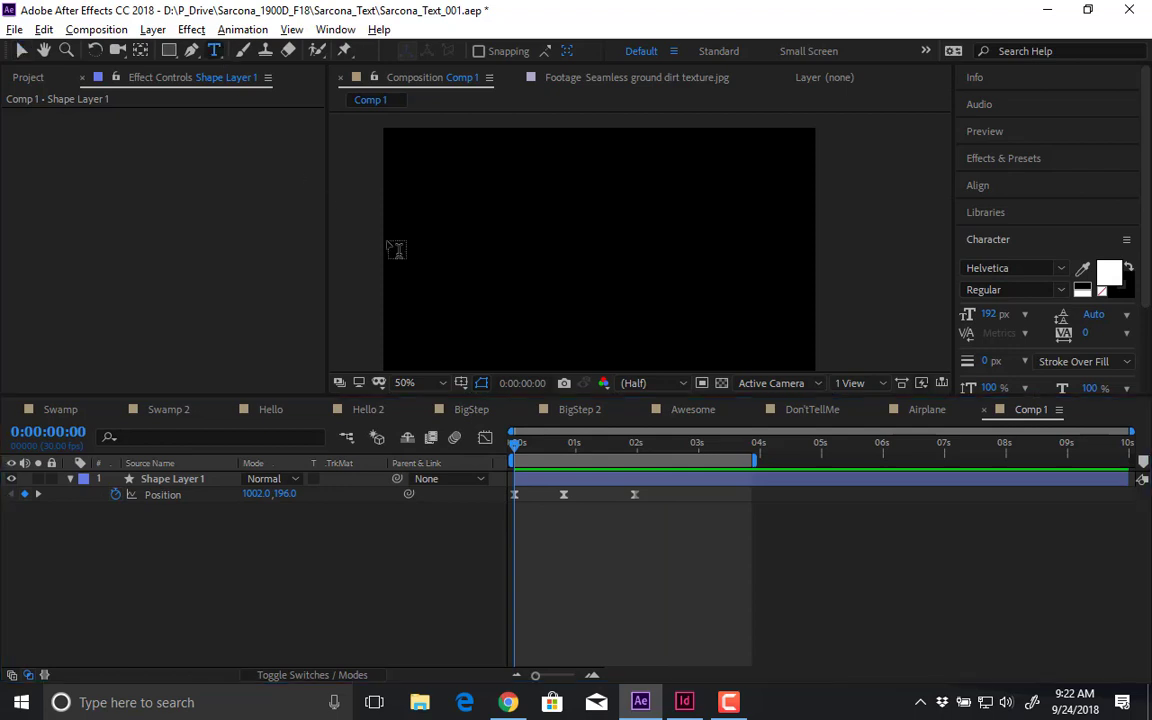
- Create a text layer with a person's name in title case at 80 px
click(450, 224)
text(SHAUAN)
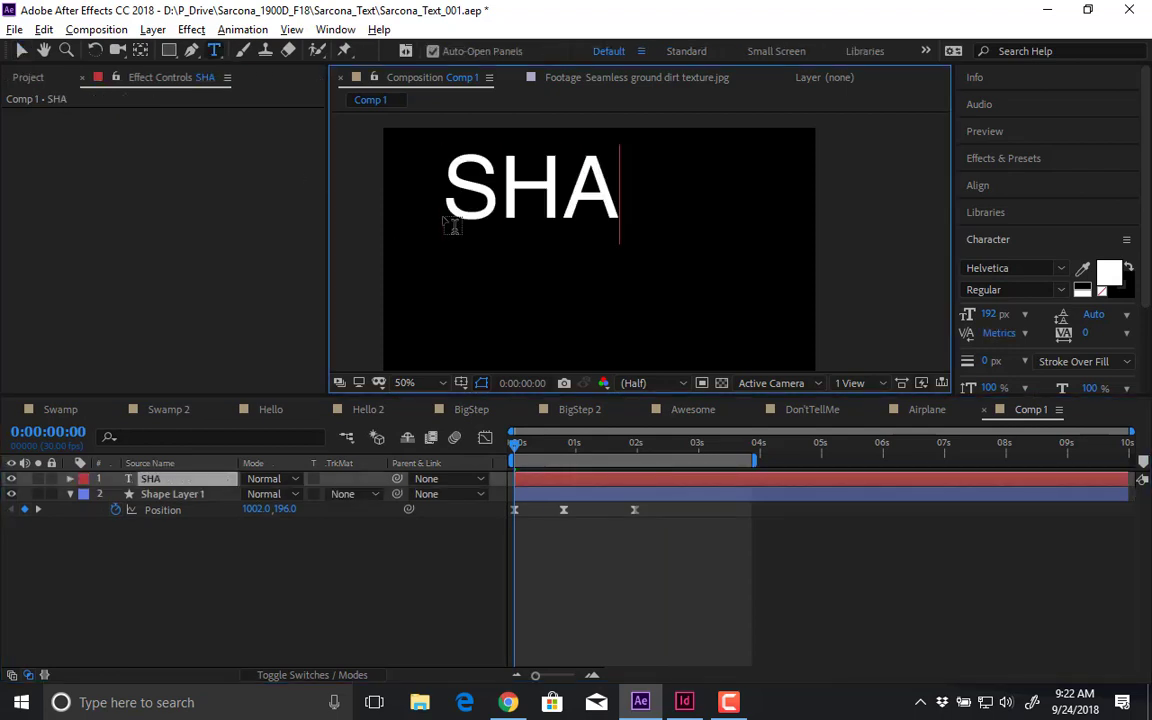
key(BackSpace)
key(BackSpace)
text(N SARCONA)
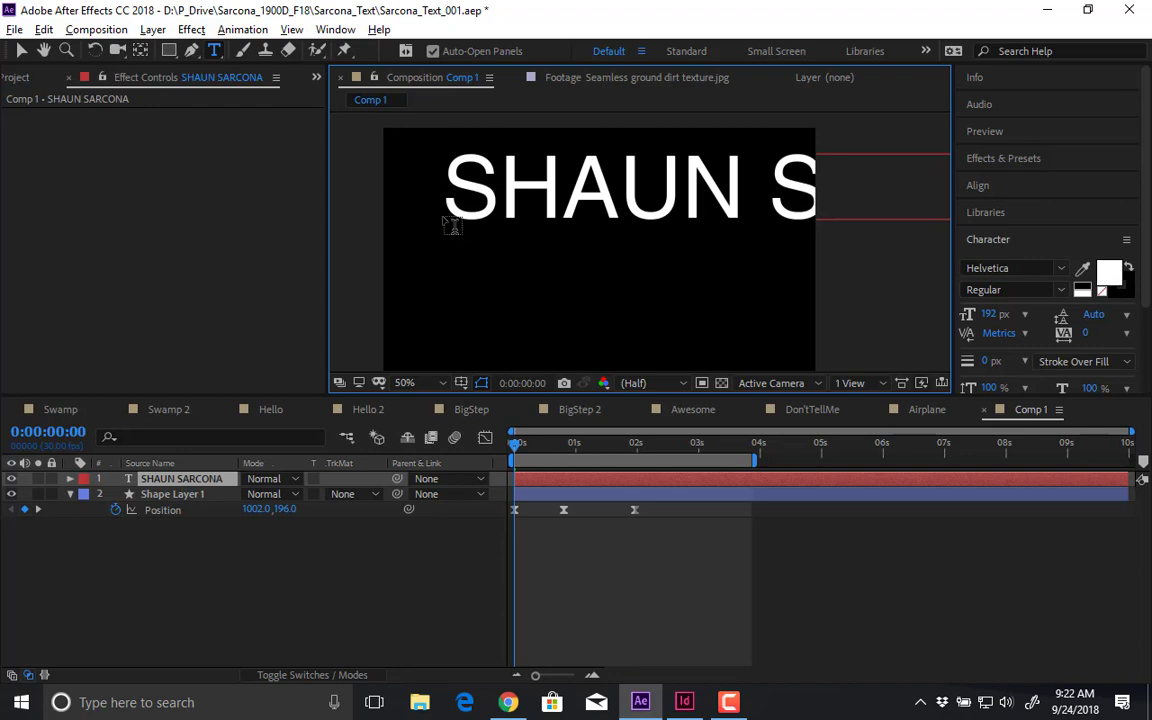
key(ctrl+a)
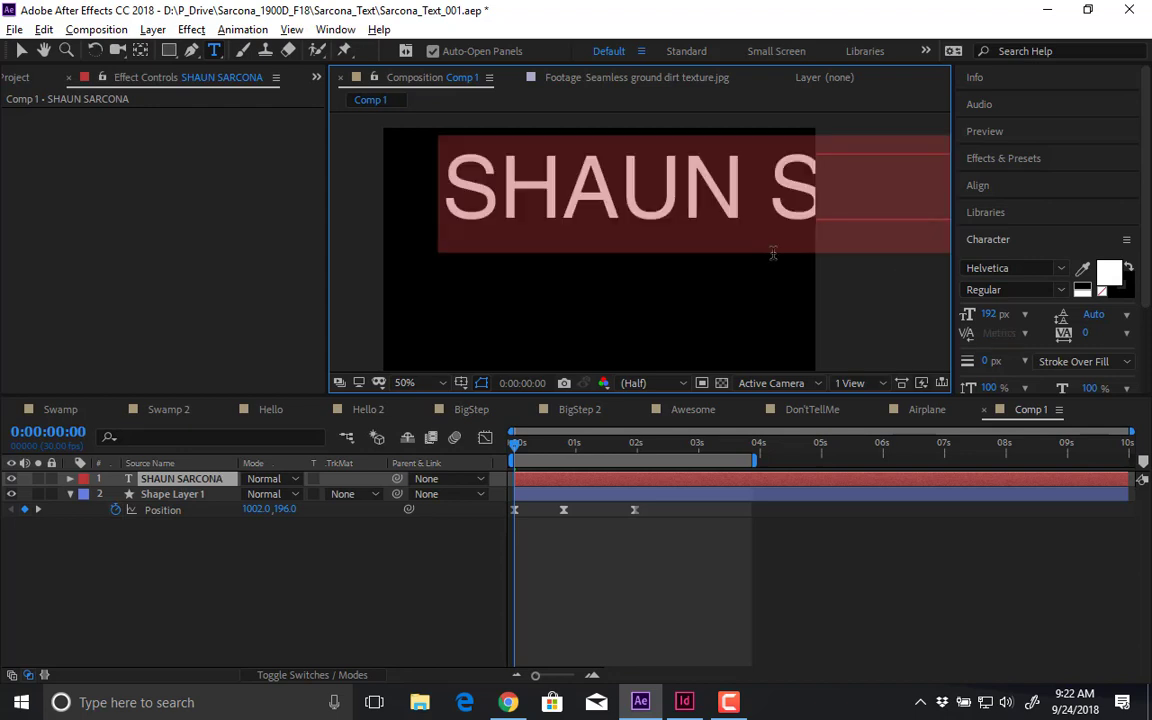
drag(988, 314, 875, 311)
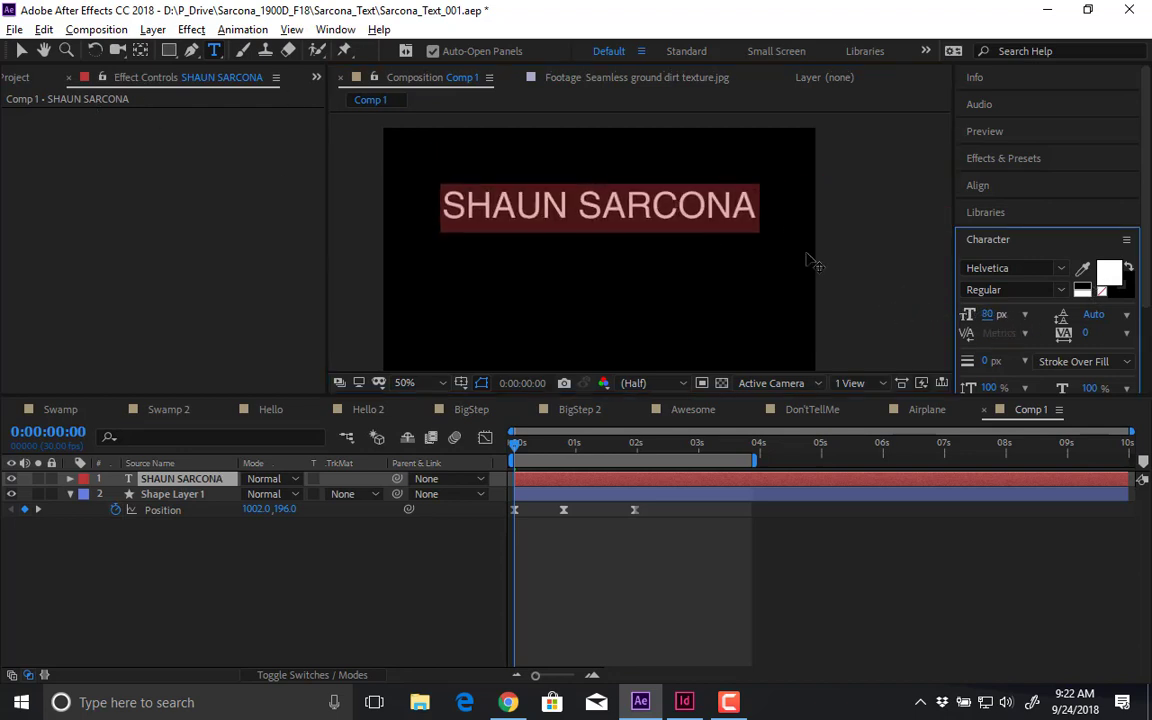
text(Shaun Sarcon)
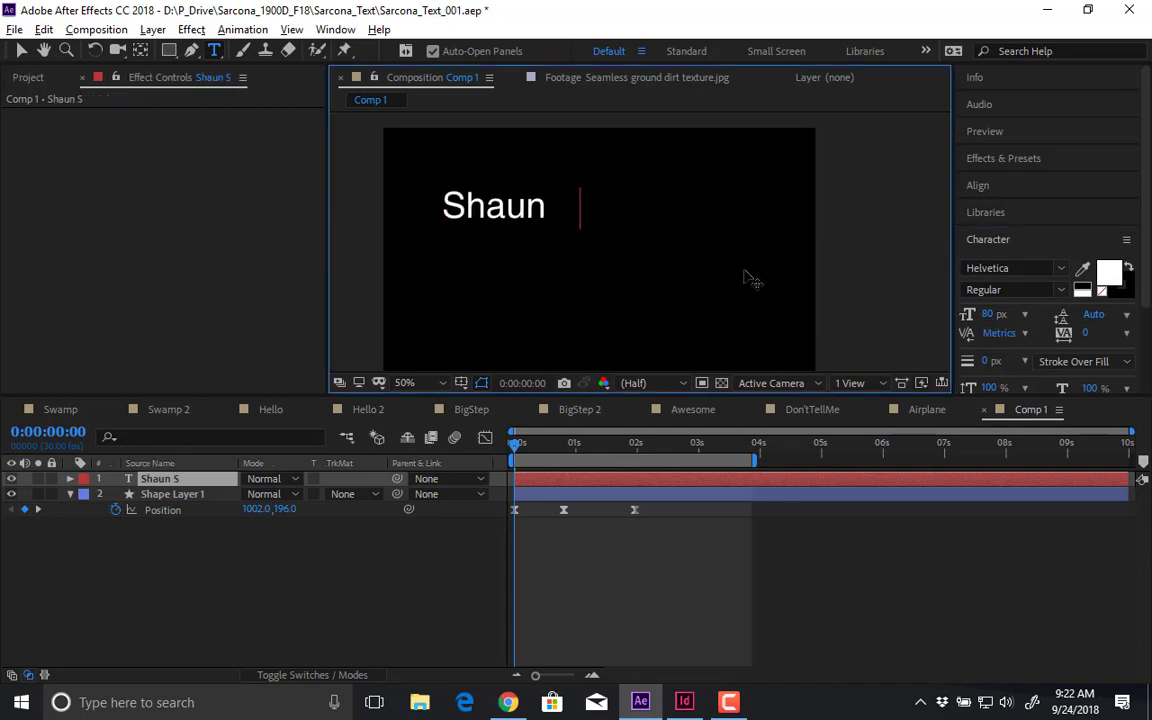
text(a)
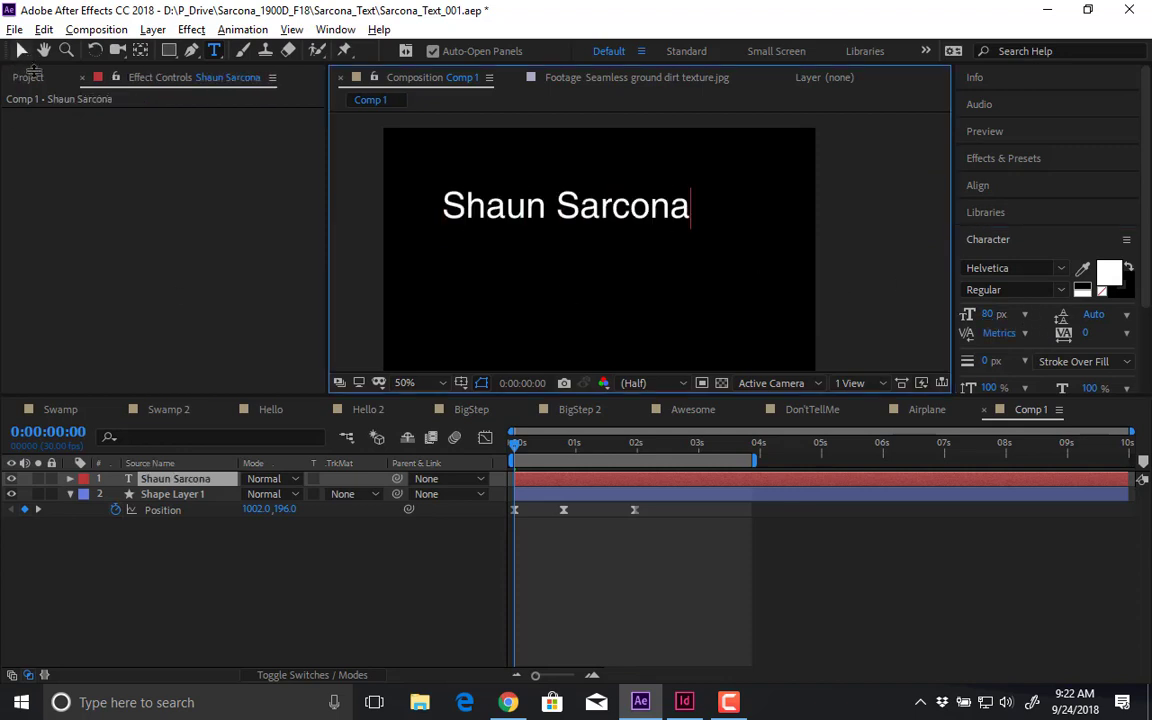
key(Escape)
- At 0:00:00:24, position the name text so it starts right beside the bar
drag(527, 449, 532, 447)
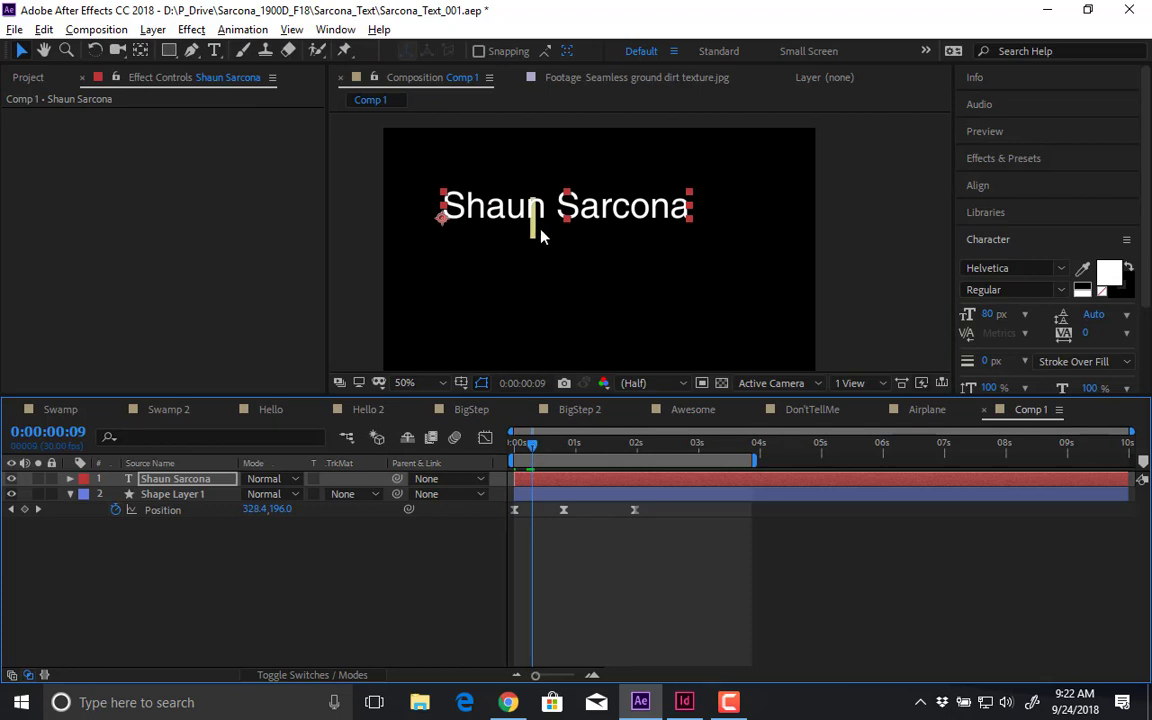
drag(584, 210, 587, 220)
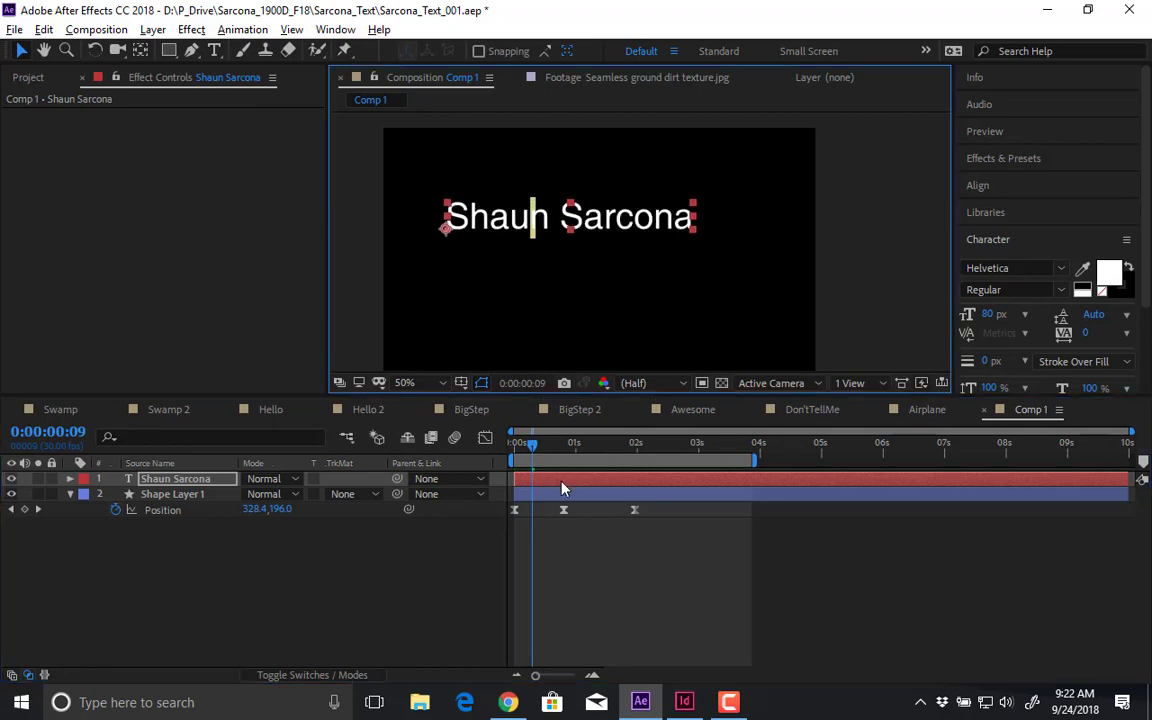
drag(537, 447, 557, 444)
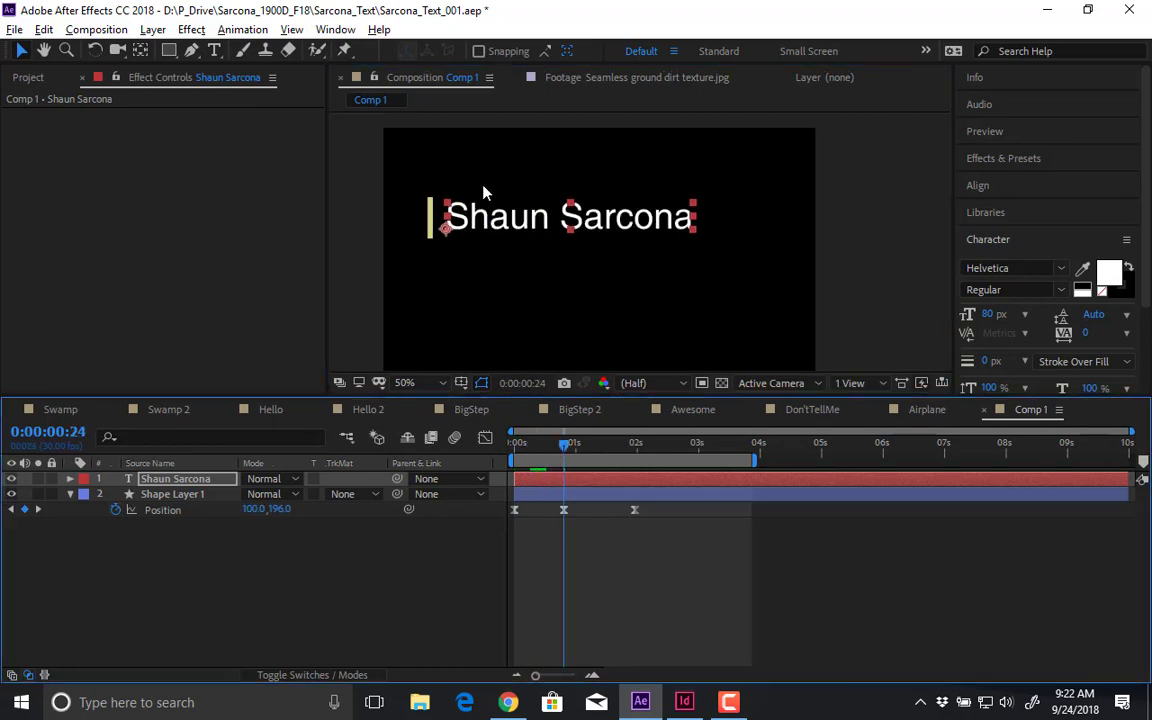
drag(475, 220, 474, 228)
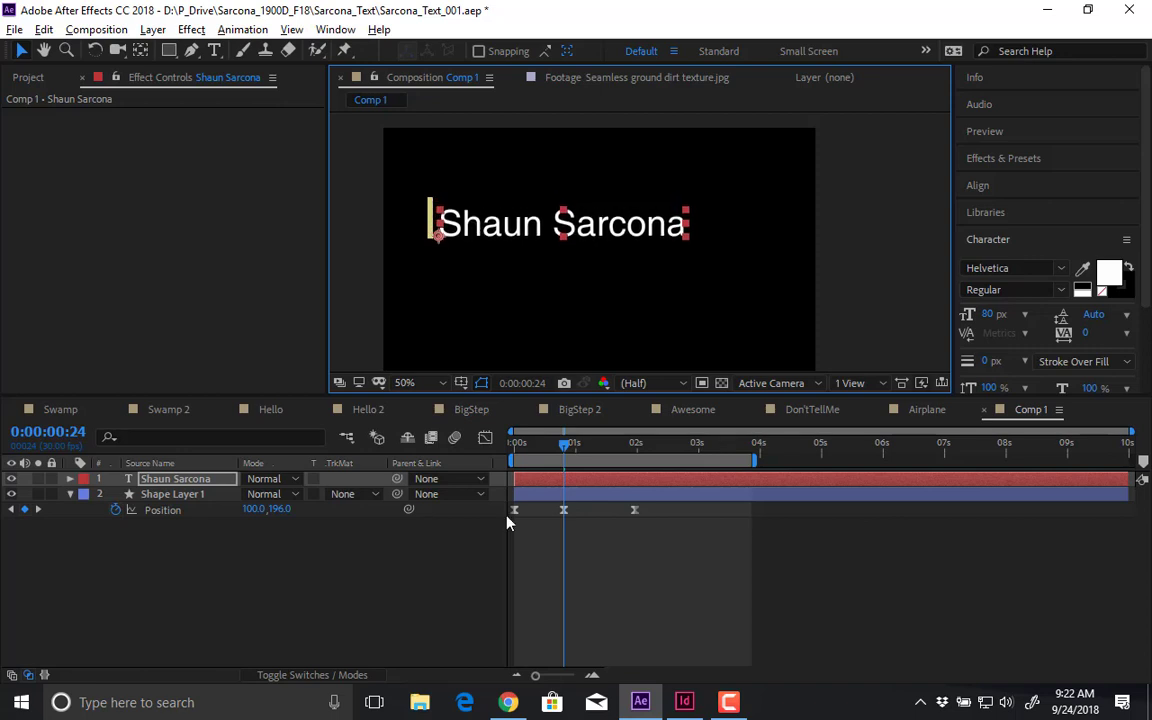
- Add an Opacity animator at 0% to the name text and keyframe Range Selector Start
click(71, 479)
click(377, 495)
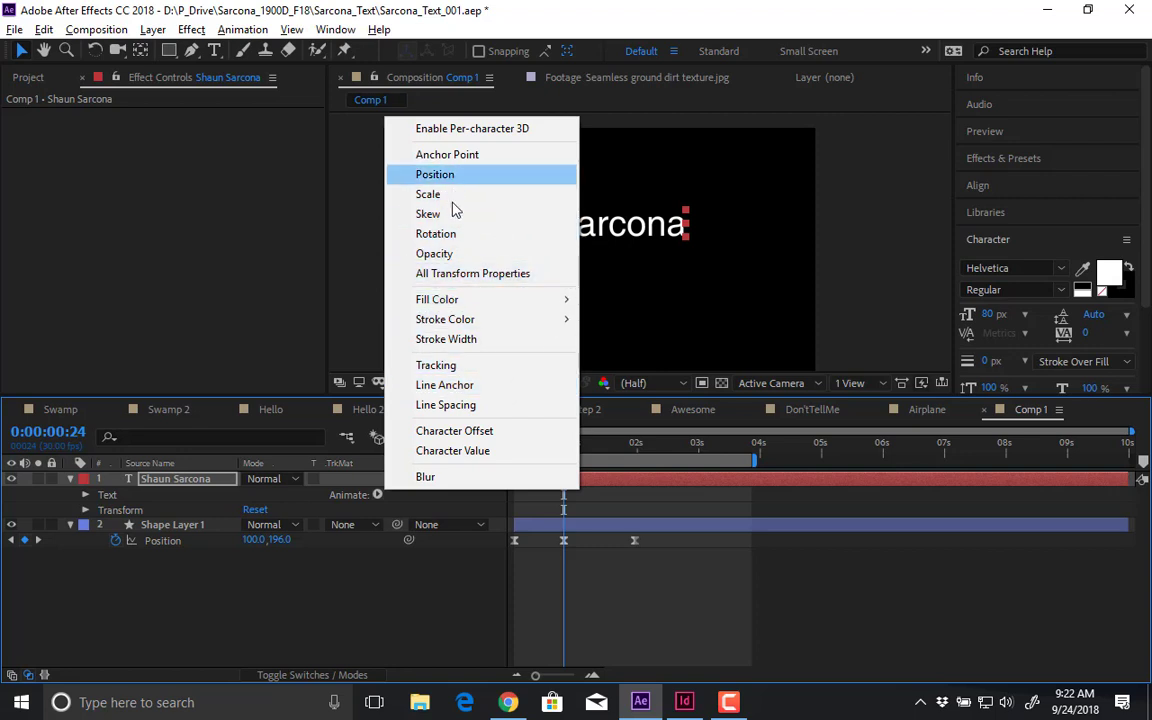
click(449, 257)
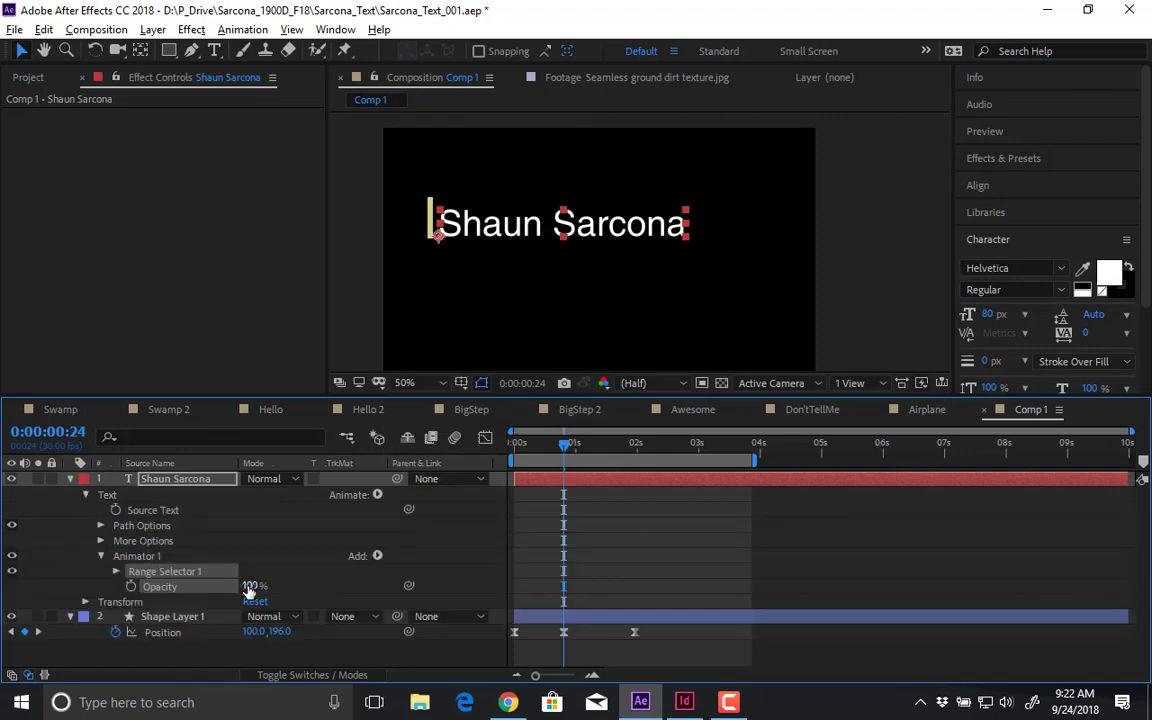
drag(192, 586, 6, 571)
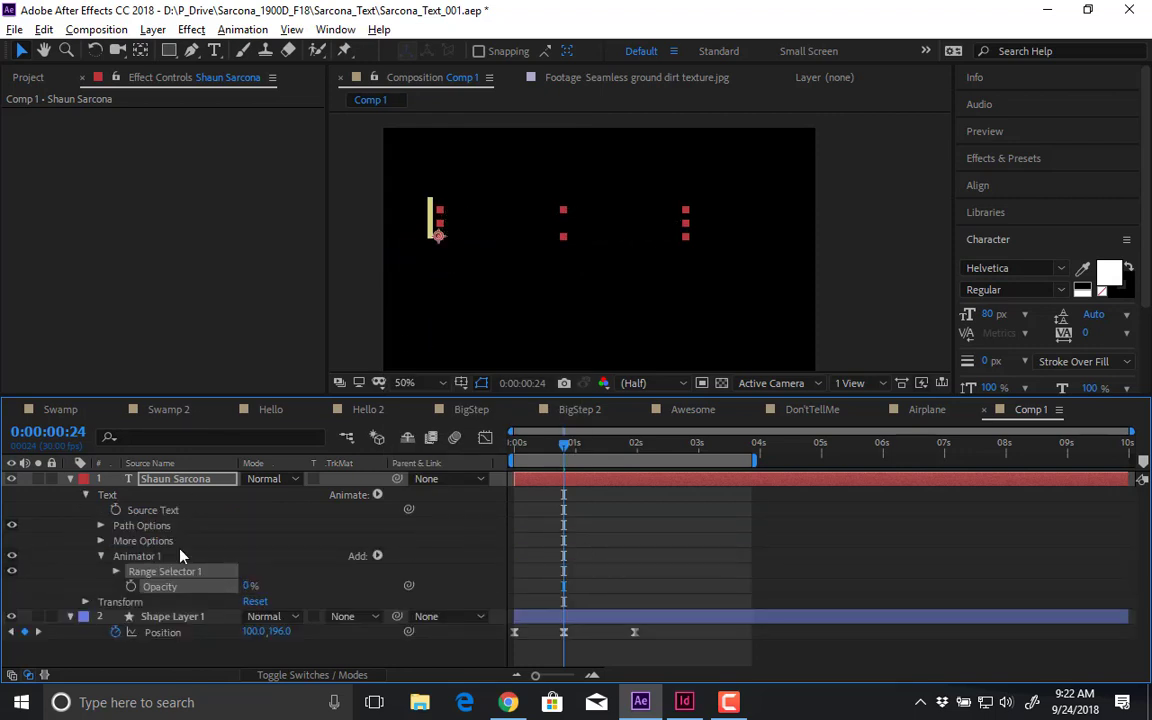
click(116, 571)
click(146, 586)
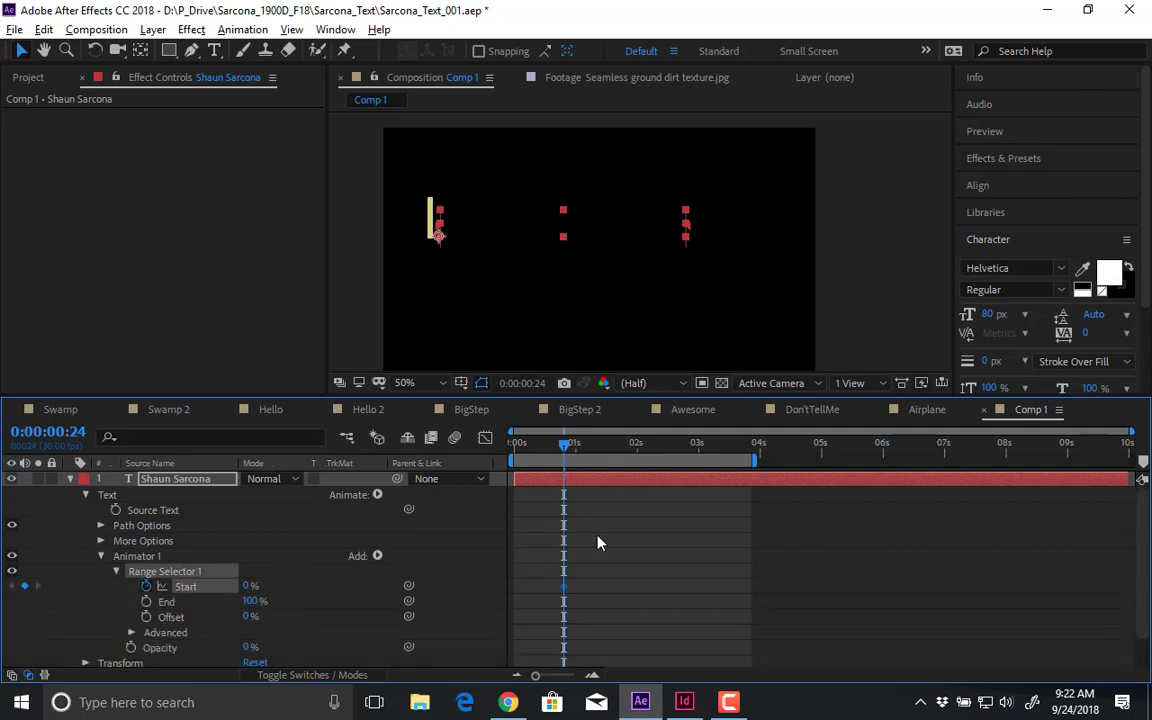
- Set Start to 100% later in time and preview the reveal
scroll(650, 525, down, 1)
drag(560, 442, 610, 456)
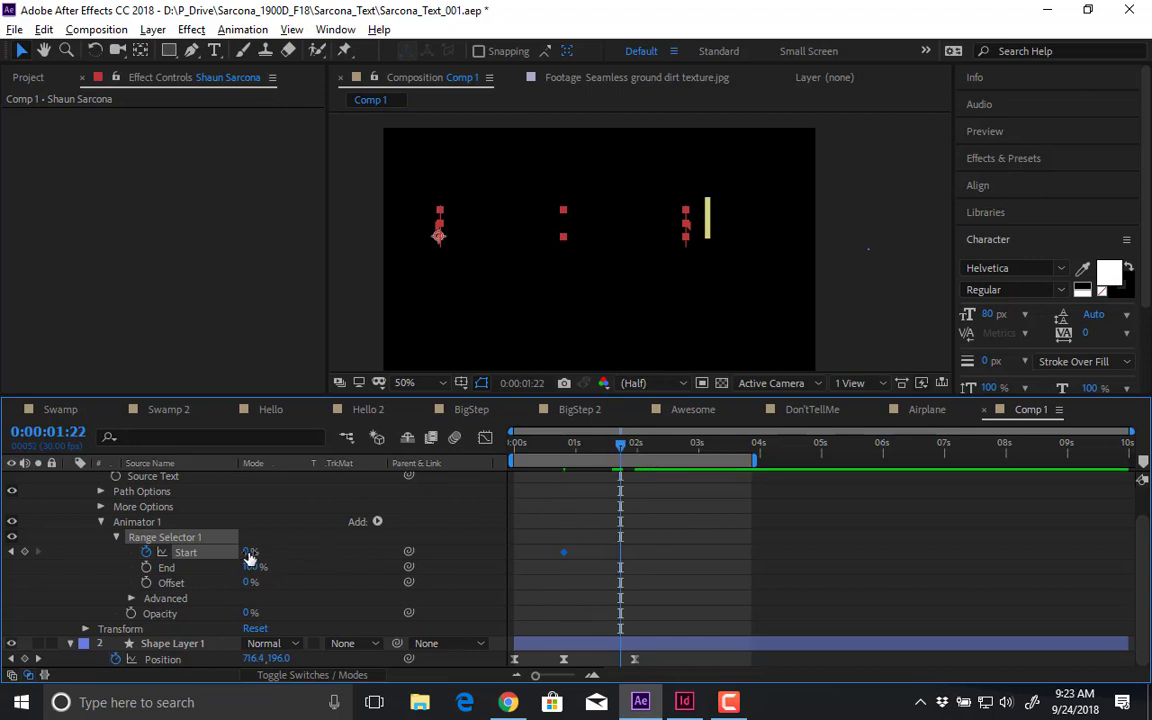
drag(250, 551, 488, 551)
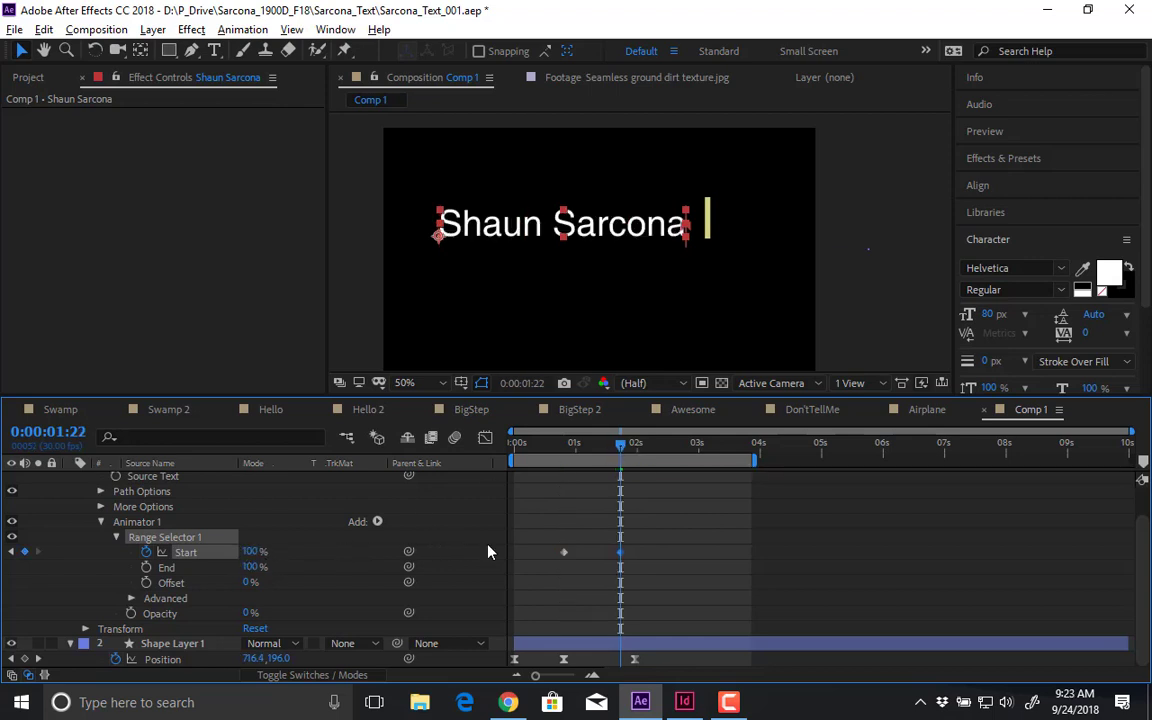
click(510, 457)
key(space)
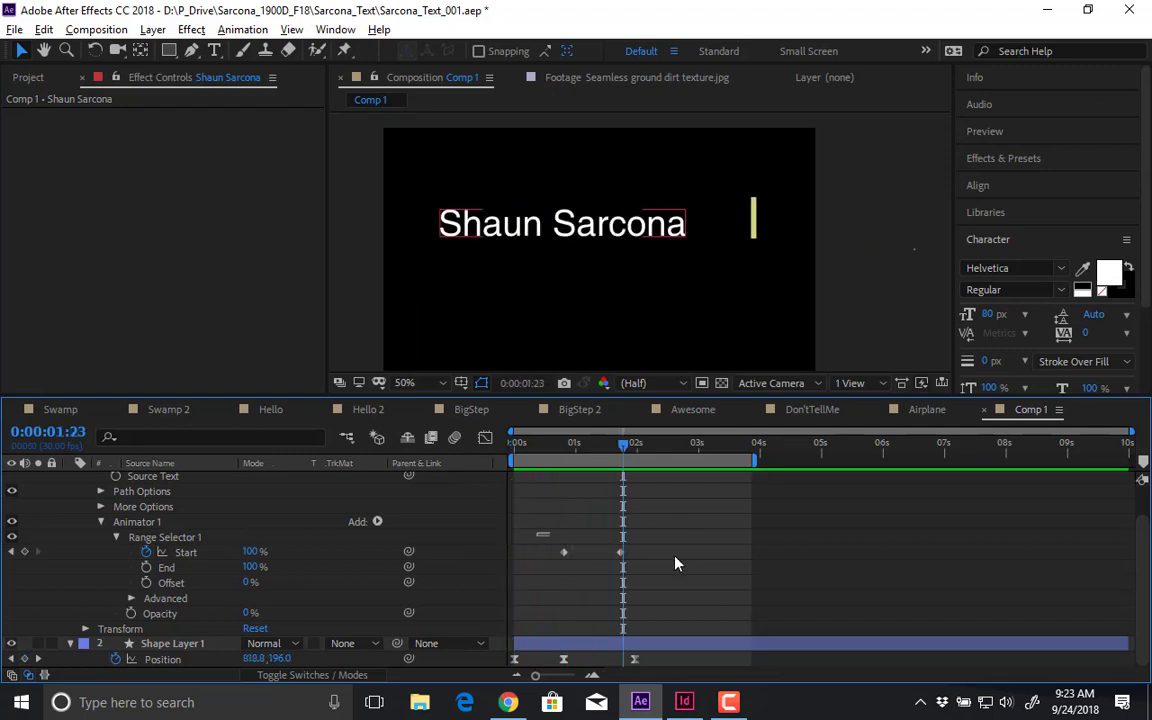
- Adjust Start to 44% at 0:00:01:16 so the reveal trails the bar, then preview
drag(537, 532, 609, 556)
key(ctrl+z)
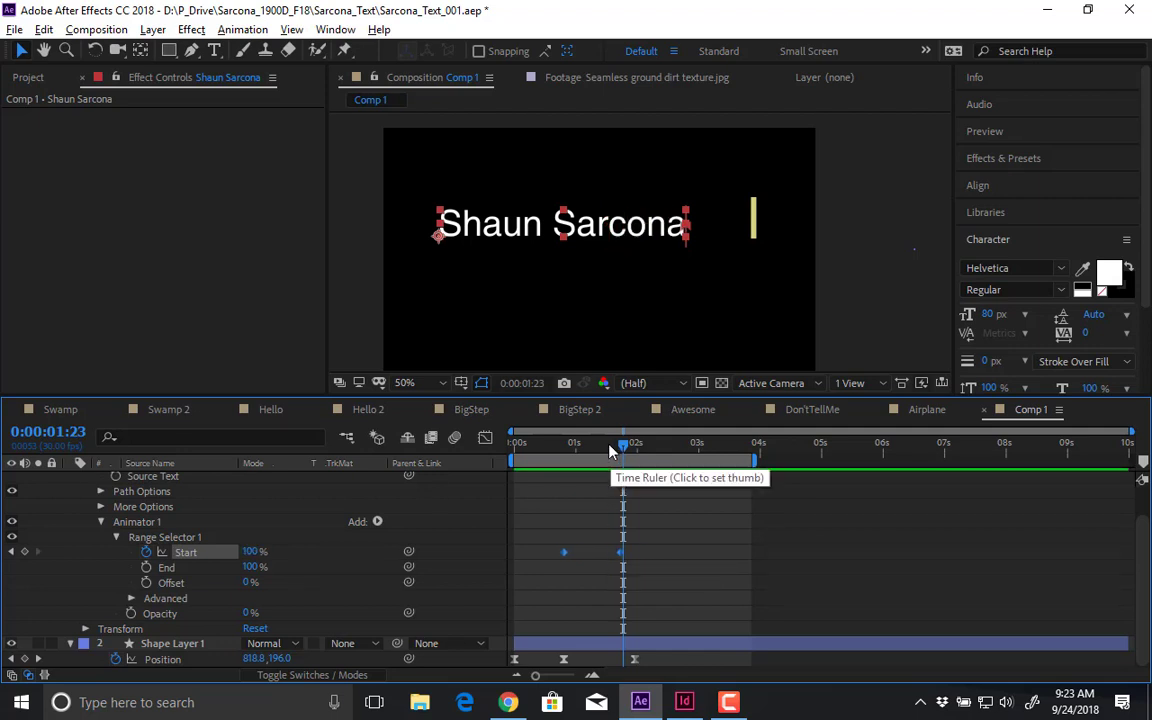
drag(609, 445, 596, 445)
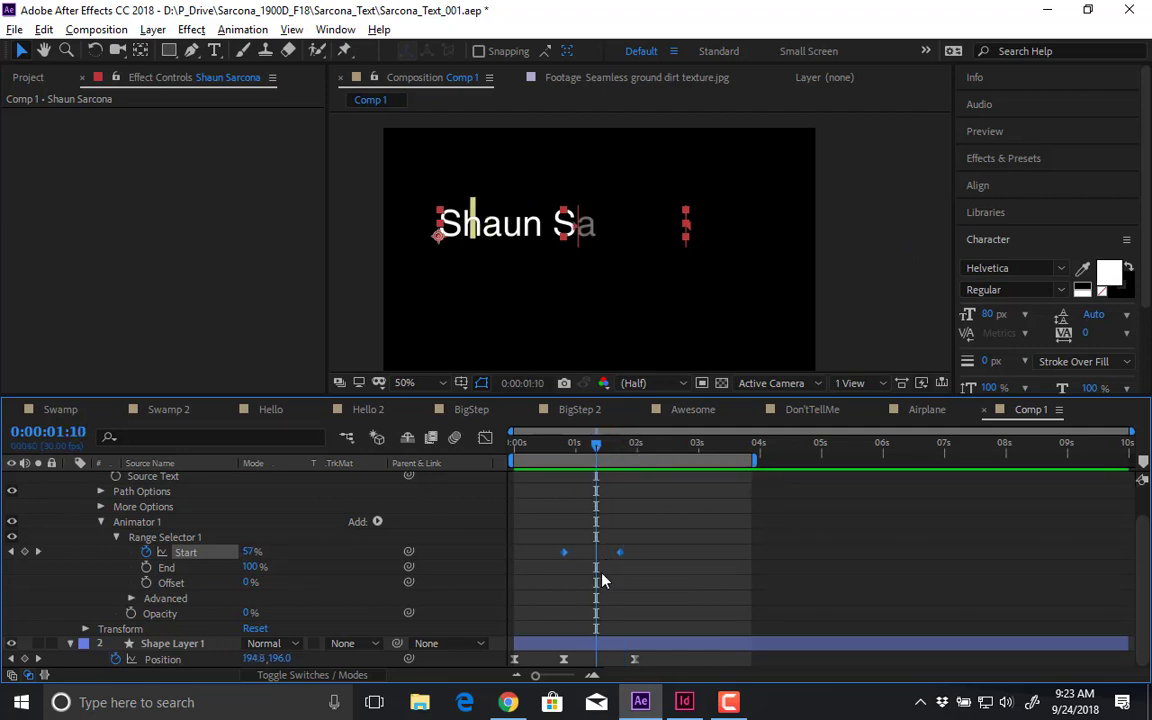
click(602, 580)
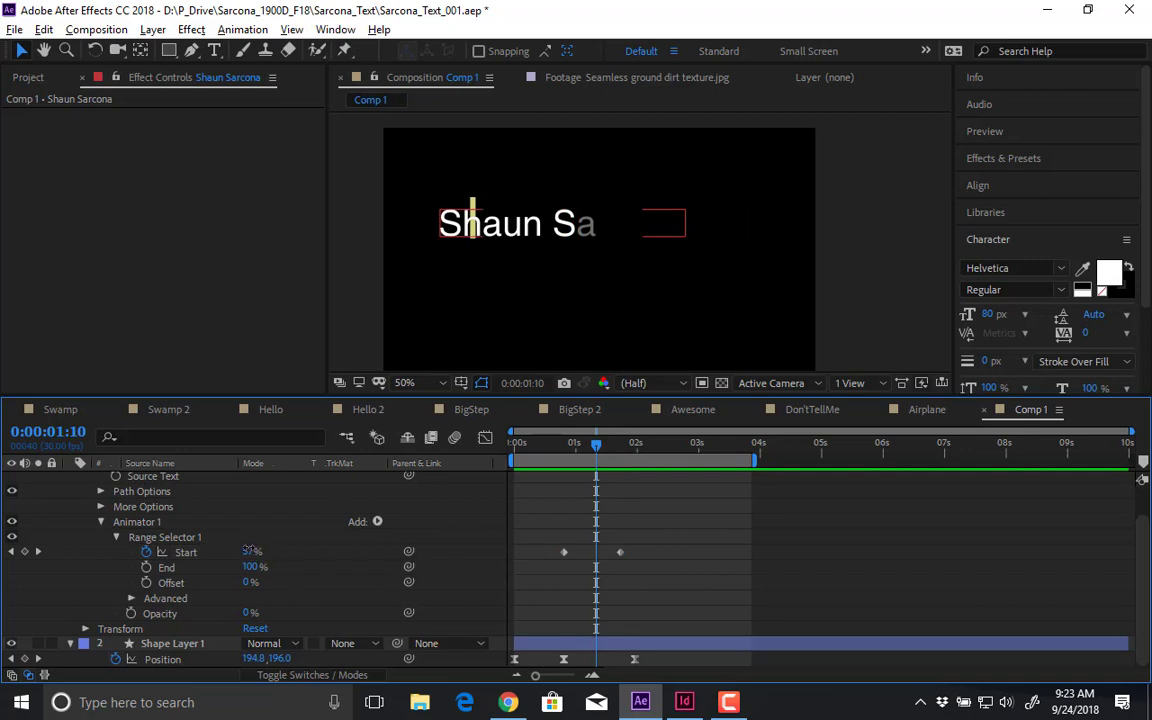
drag(249, 551, 208, 540)
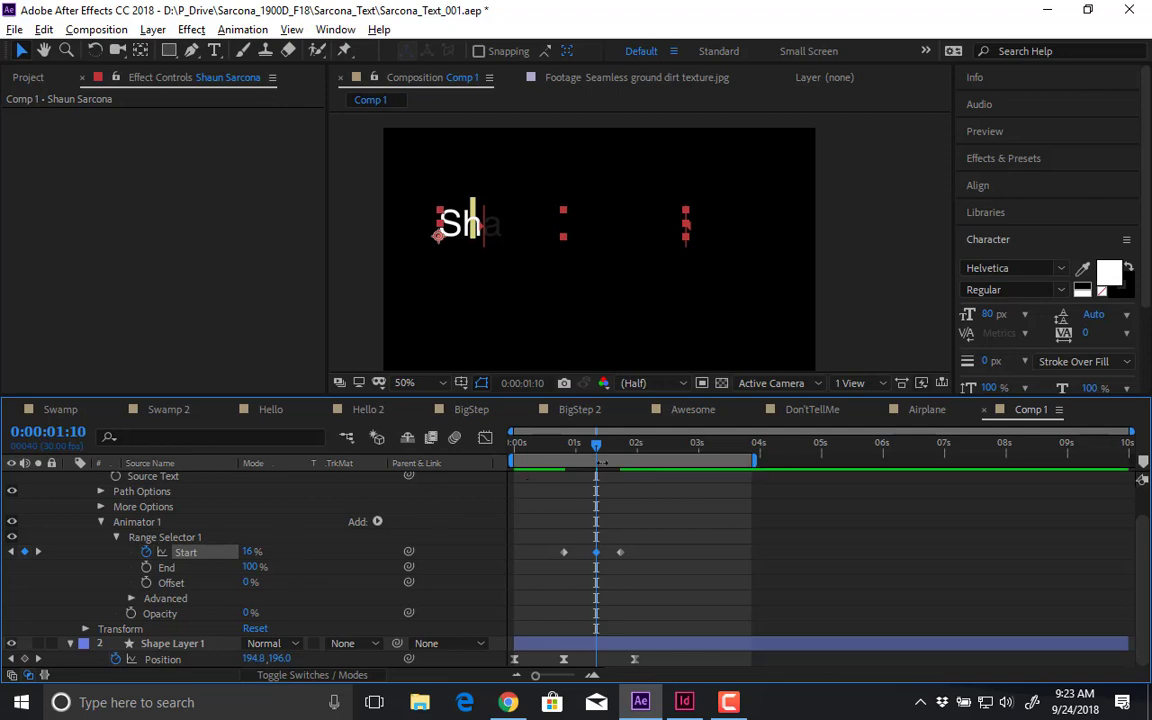
key(space)
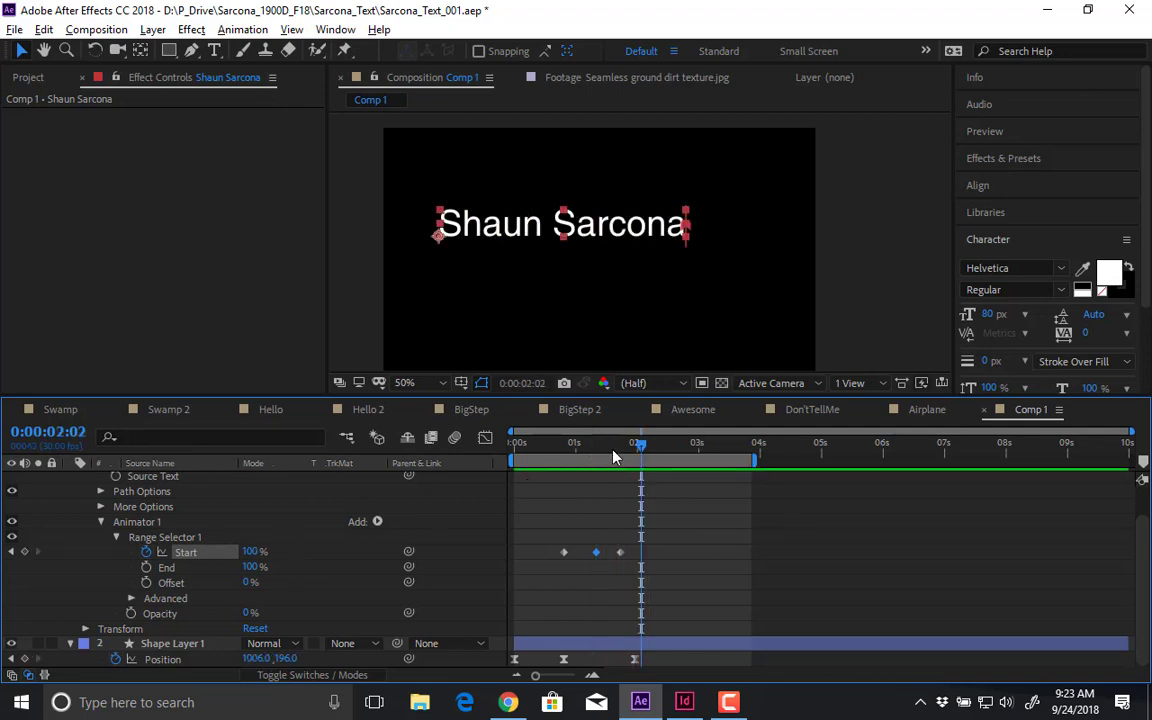
drag(613, 450, 609, 450)
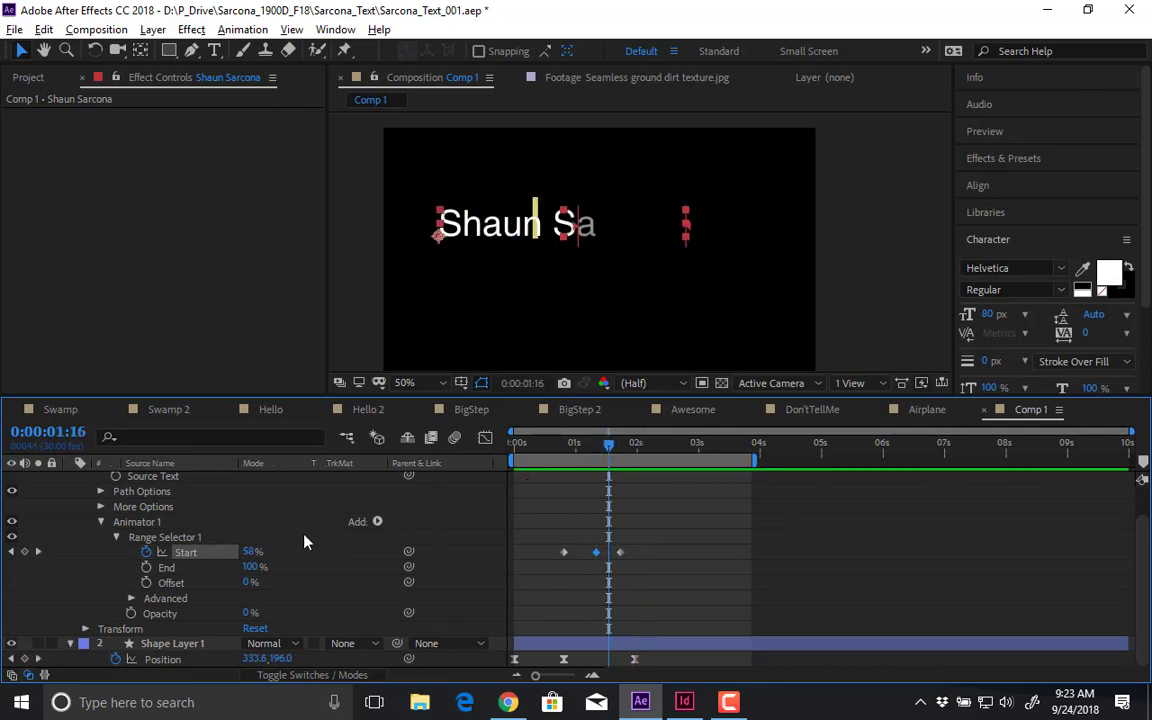
drag(251, 553, 237, 550)
key(space)
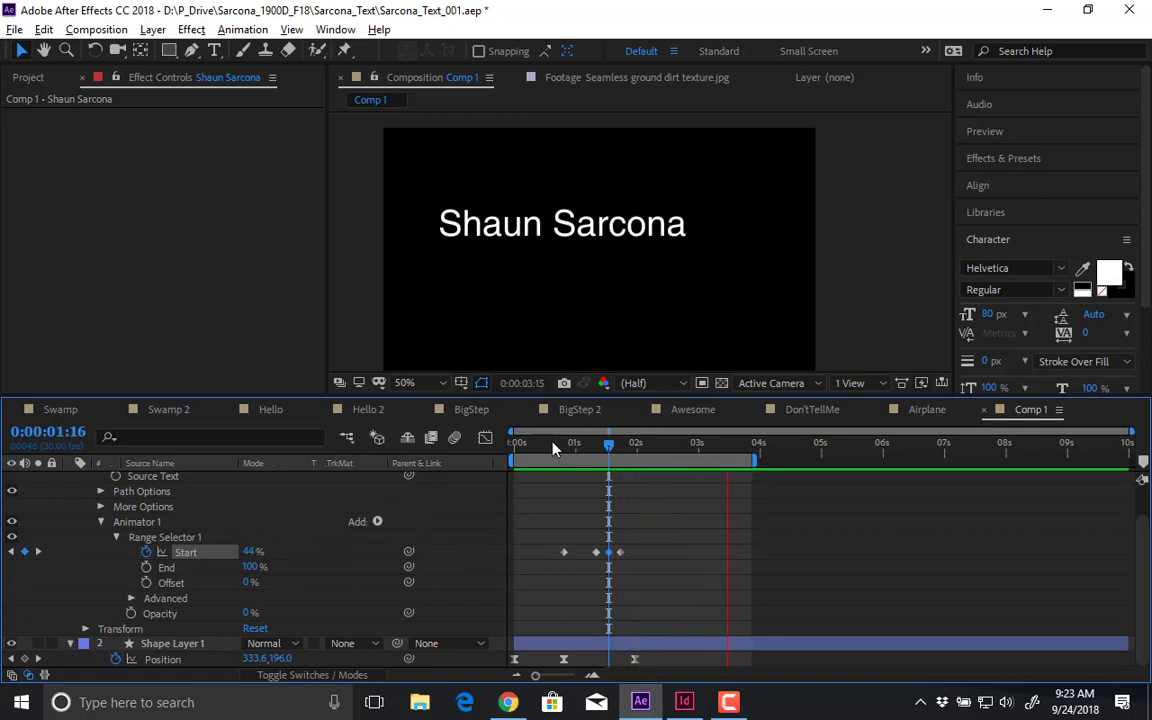
- Move the first Start keyframe to 0:00:00:24 and preview the retimed reveal
click(554, 443)
mouse_move(556, 450)
mouse_down()
mouse_move(604, 448)
mouse_move(567, 451)
mouse_up()
drag(564, 552, 573, 557)
key(space)
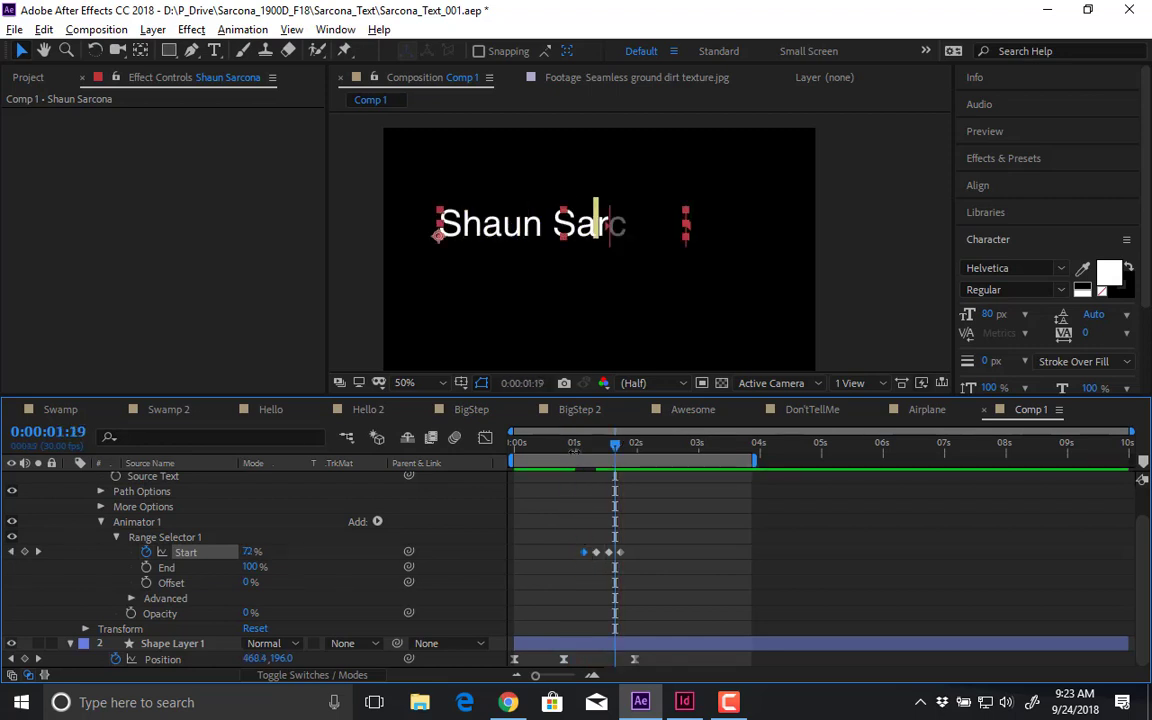
click(574, 447)
key(space)
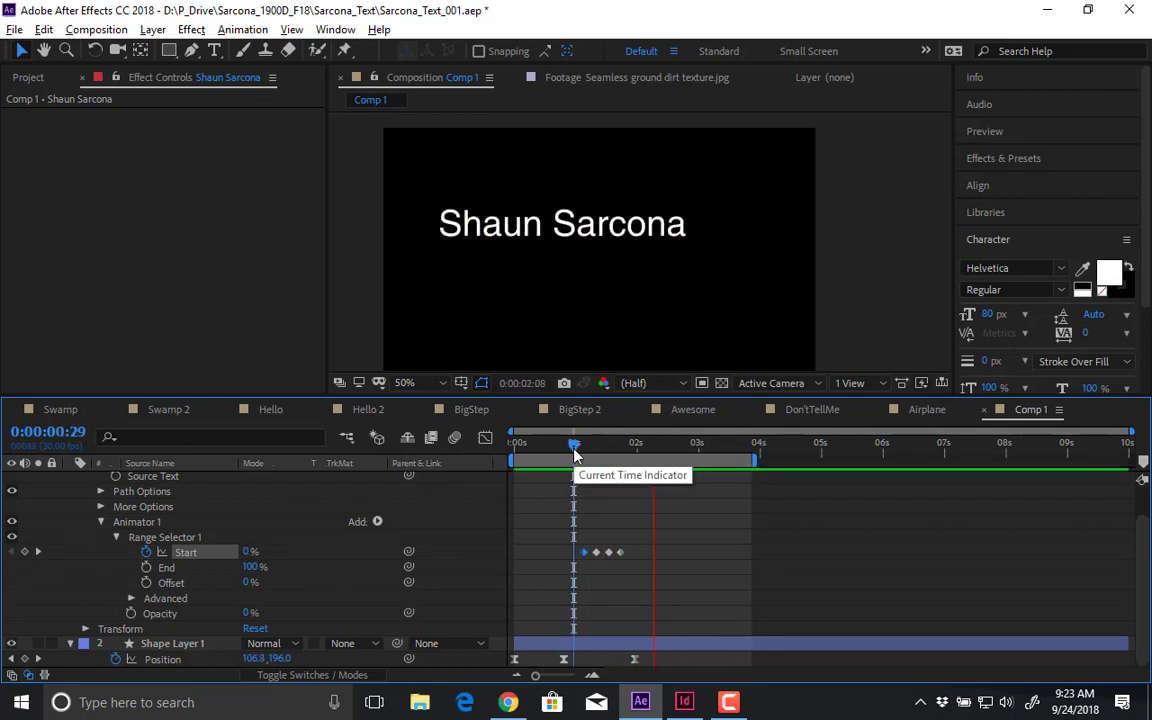
key(space)
- Shift all four Start keyframes slightly later and play the full animation from the start
drag(579, 556, 627, 557)
click(570, 447)
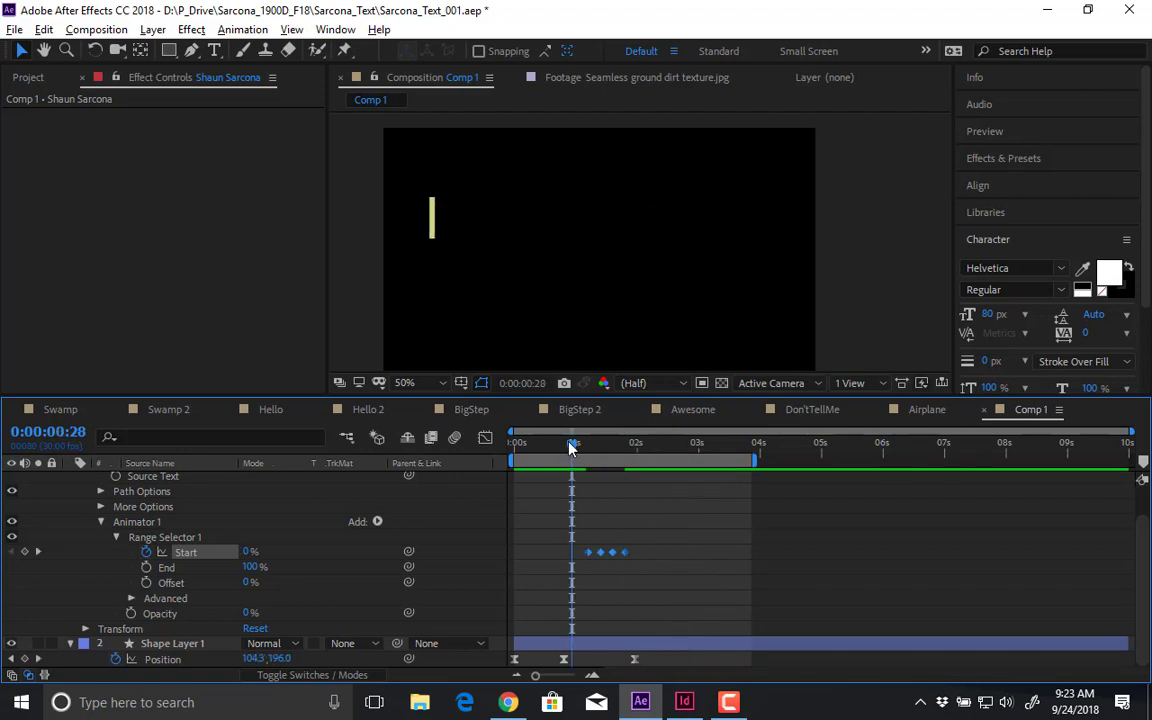
key(space)
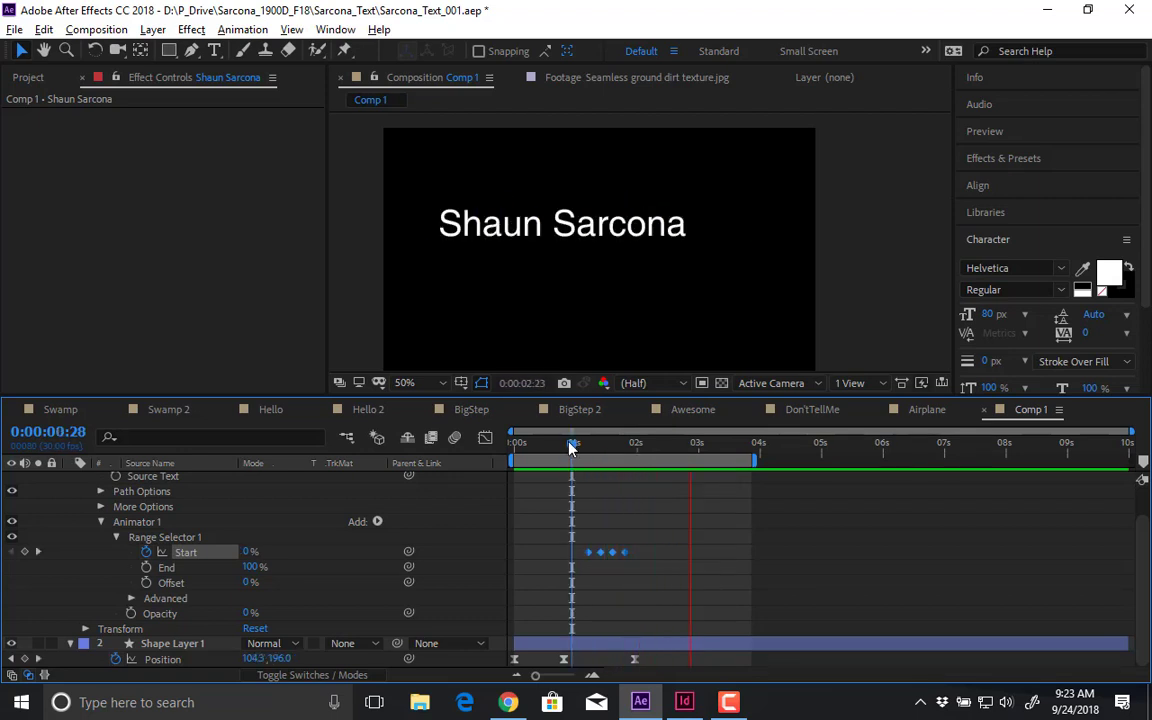
drag(565, 443, 401, 464)
key(space)
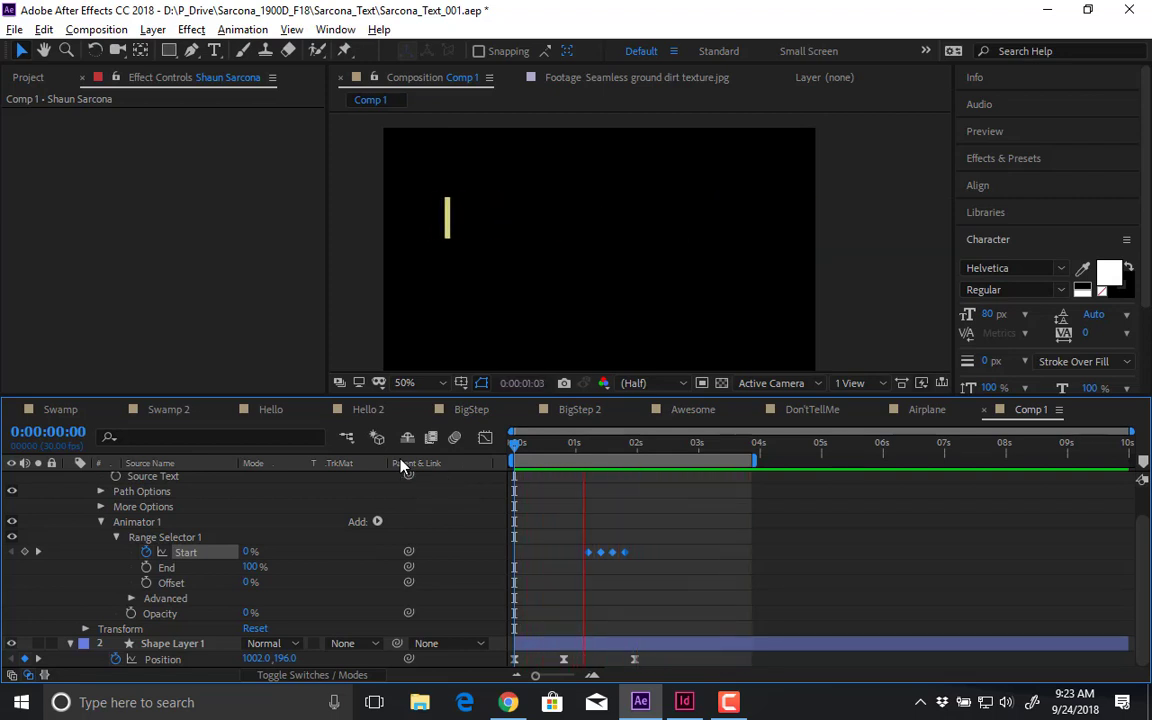
key(space)
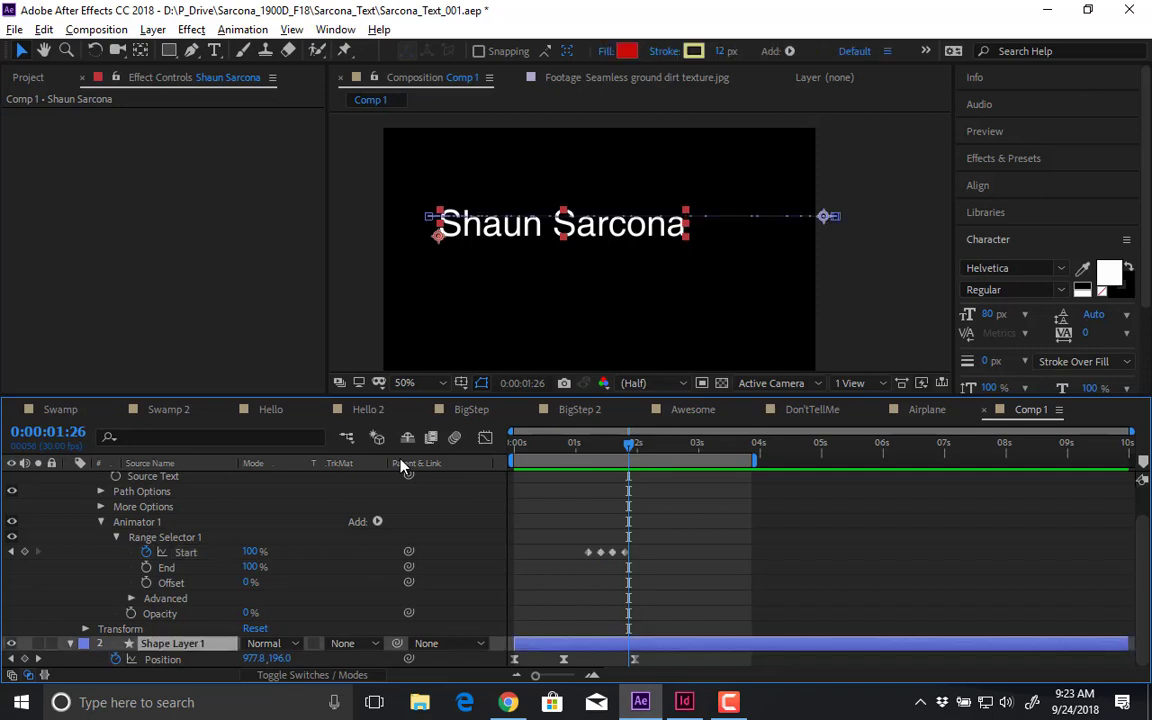
- Show only keyframed properties, then collapse and reselect the name text layer
key(u)
key(u)
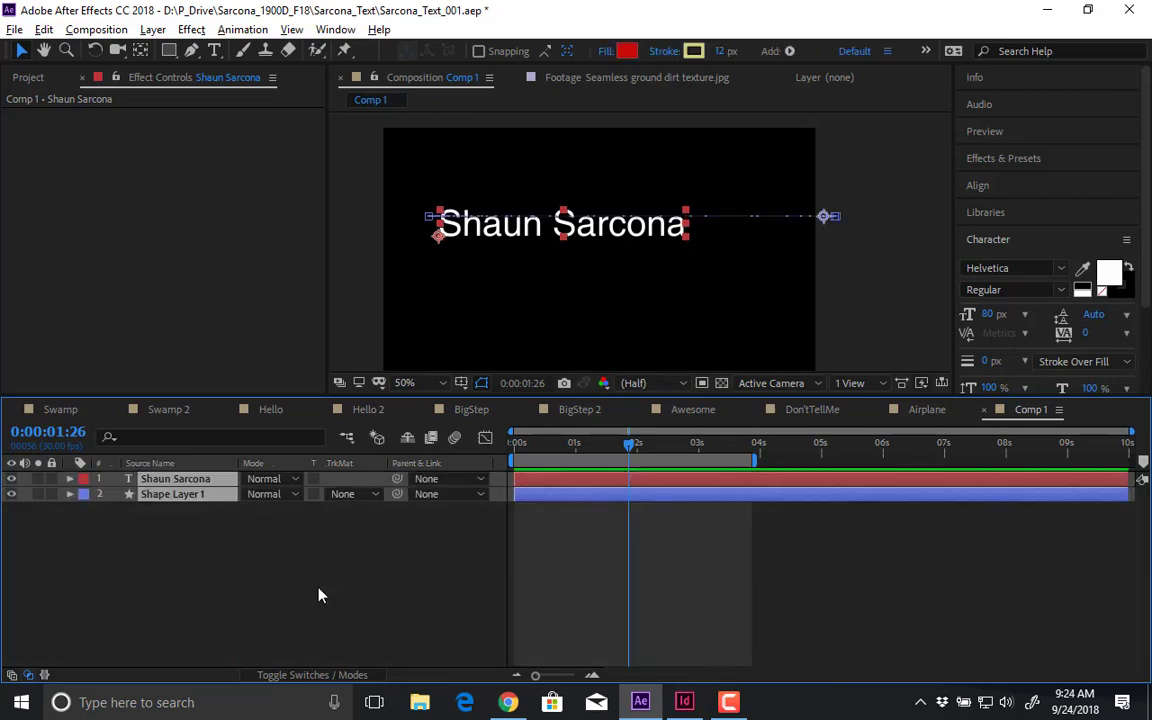
click(316, 598)
click(167, 479)
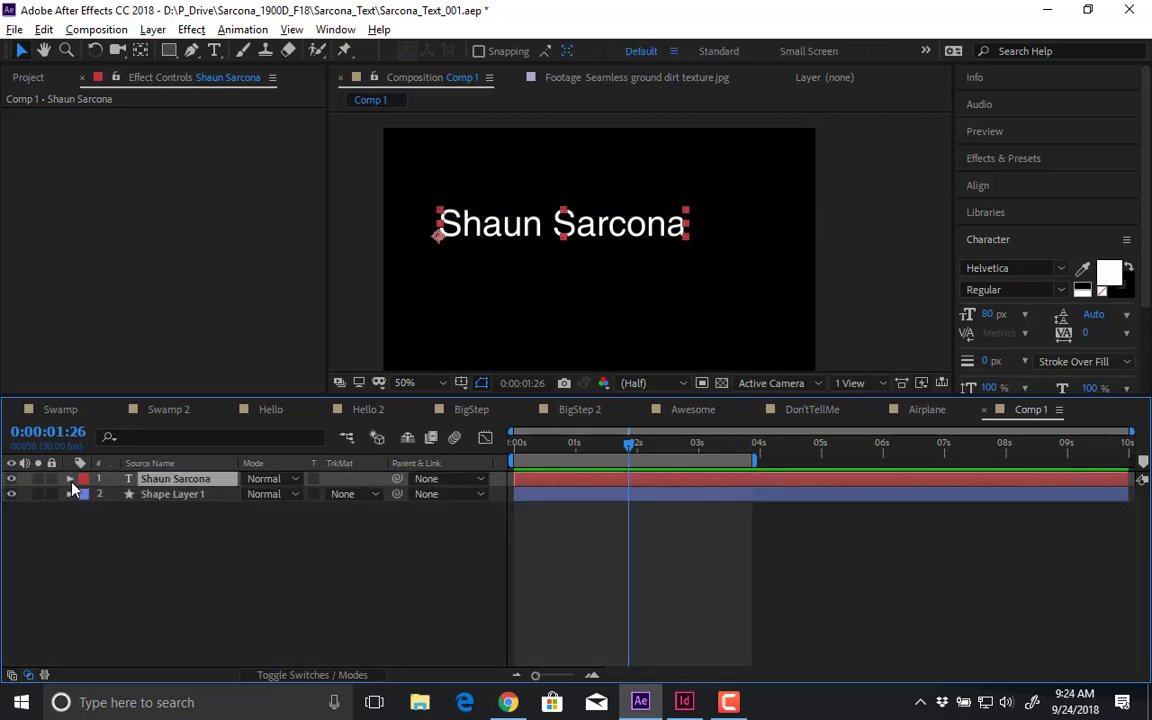
click(70, 480)
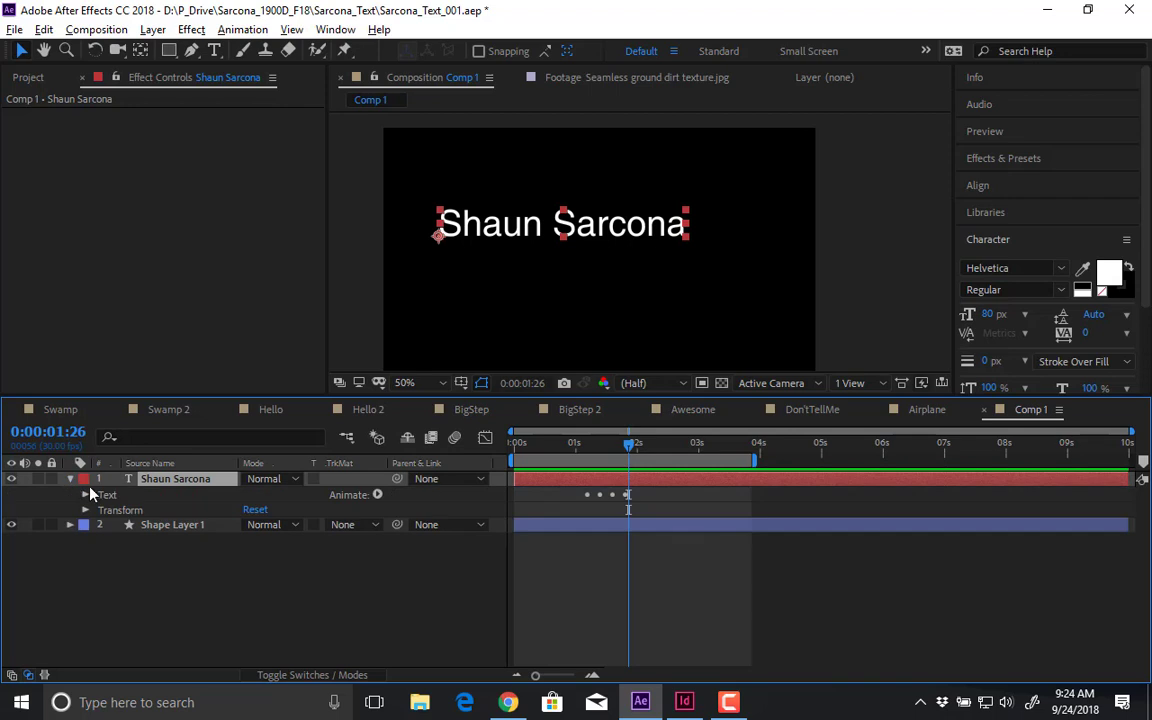
- Switch to the Awesome composition and expand the layer 4 text properties
click(579, 412)
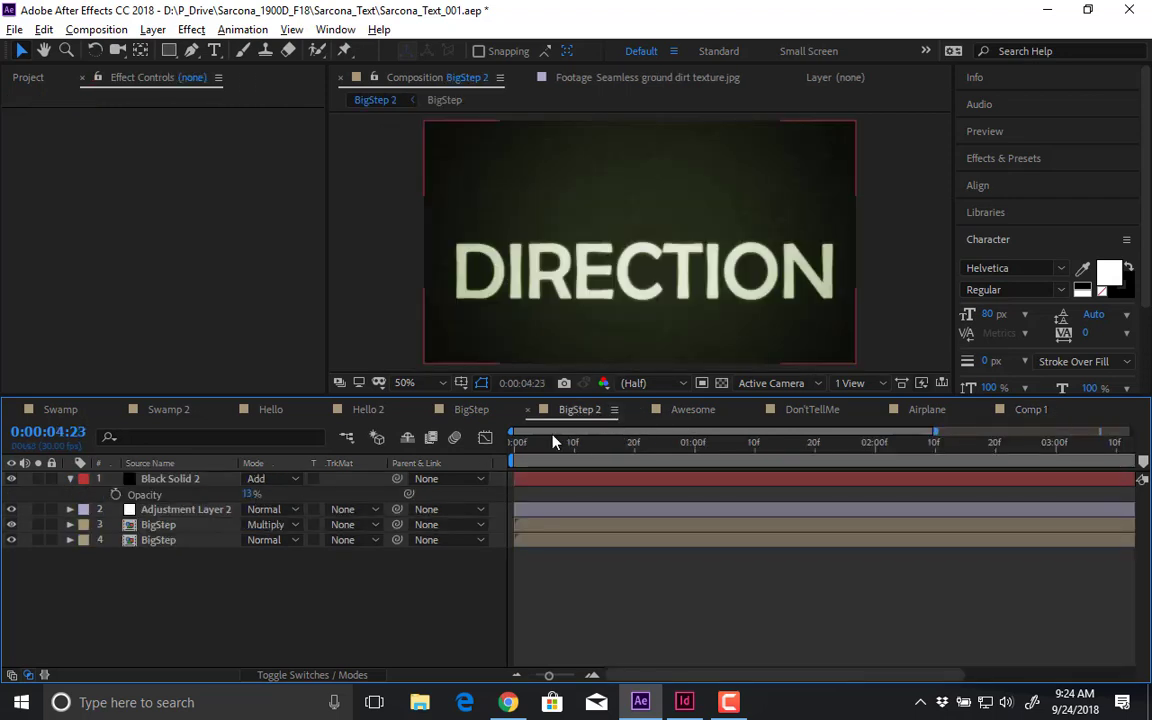
click(690, 412)
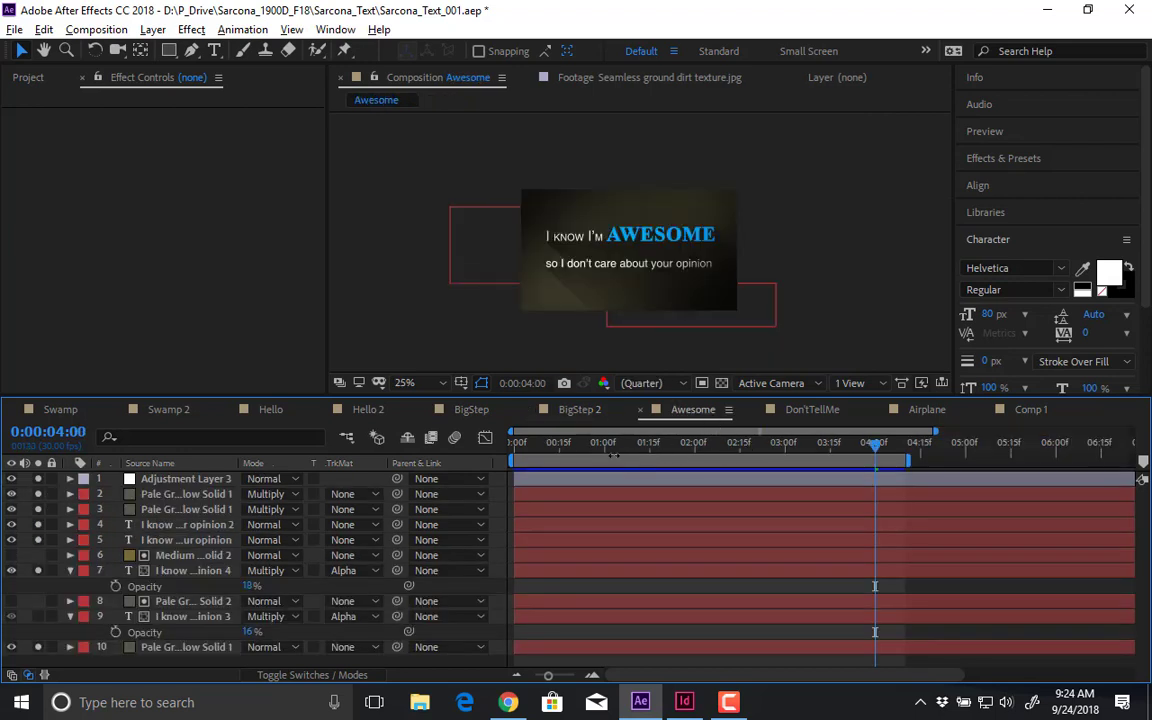
click(202, 543)
click(185, 526)
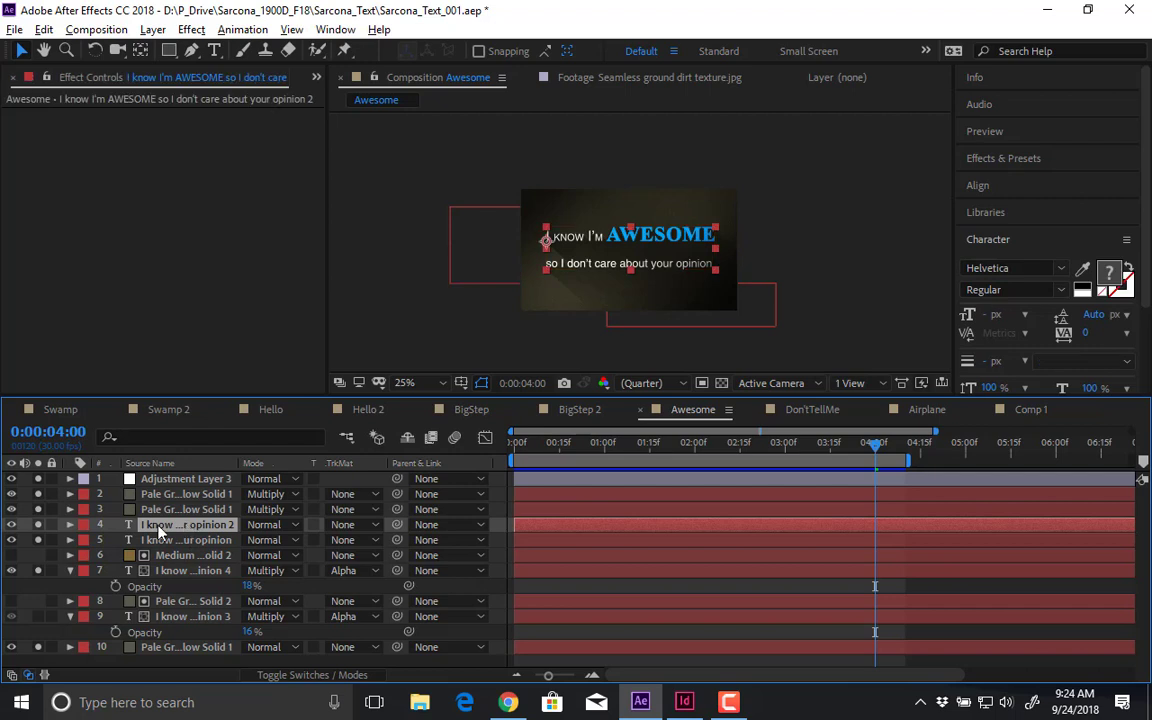
click(70, 525)
- Collapse and select Animator 1 and Animator 2, with time back at 0:00
scroll(80, 545, down, 2)
click(100, 556)
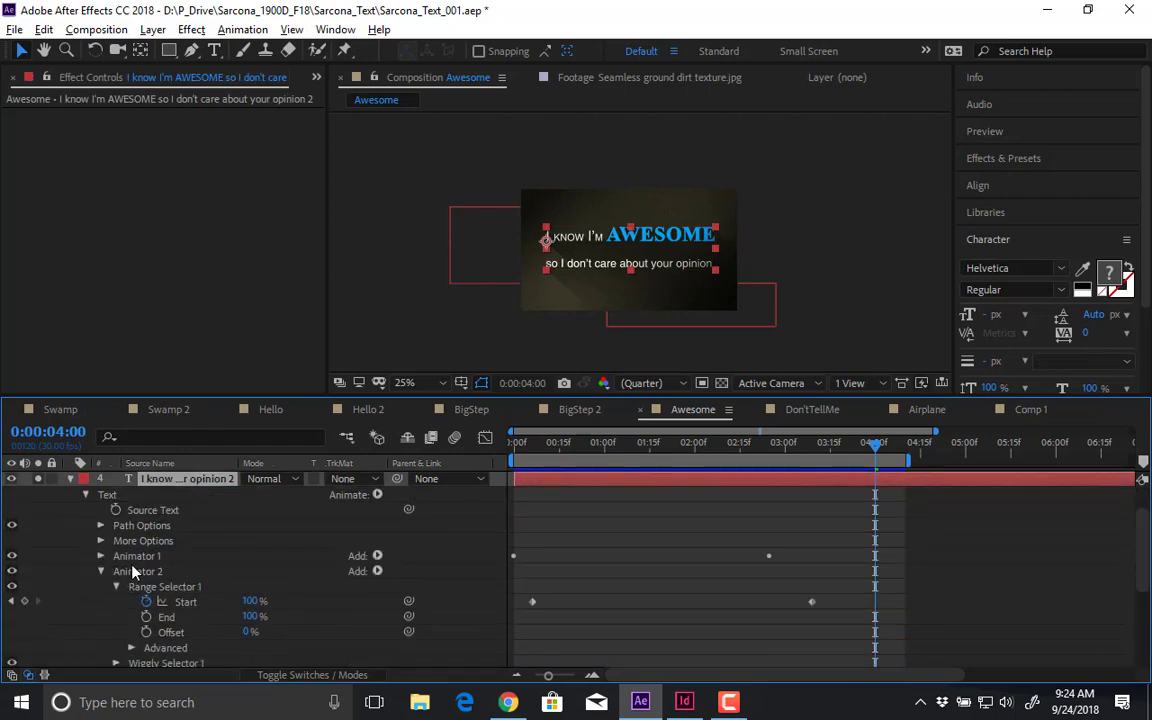
click(100, 571)
click(137, 556)
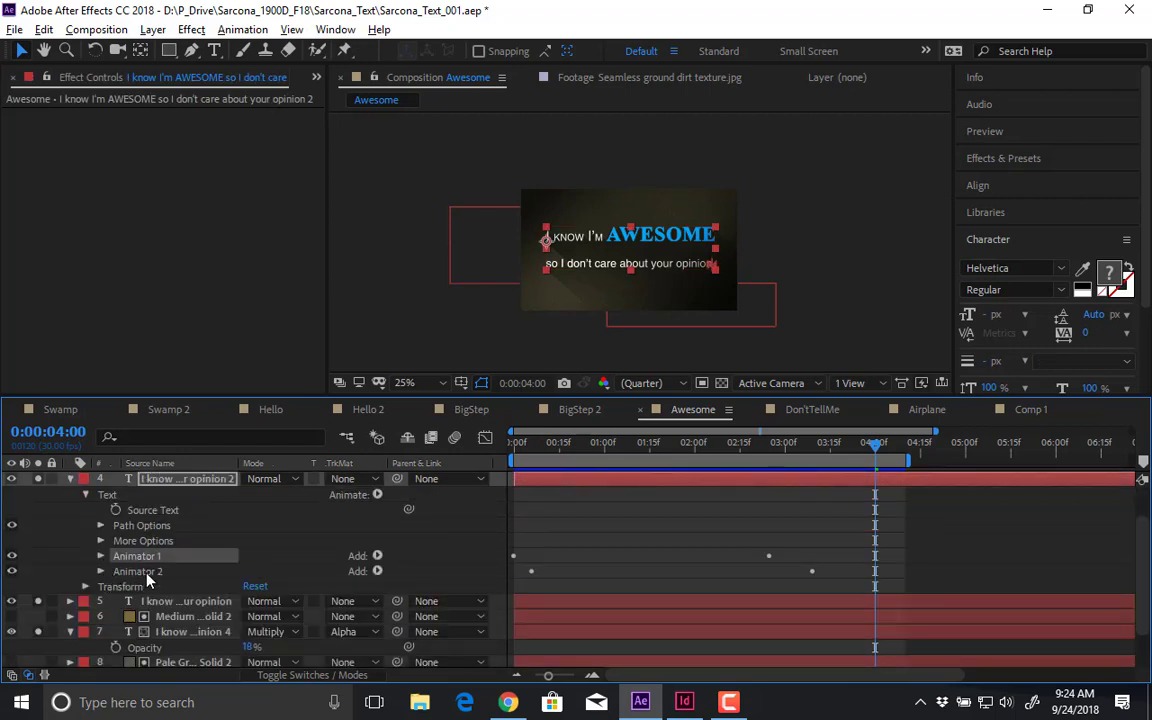
shift+click(147, 572)
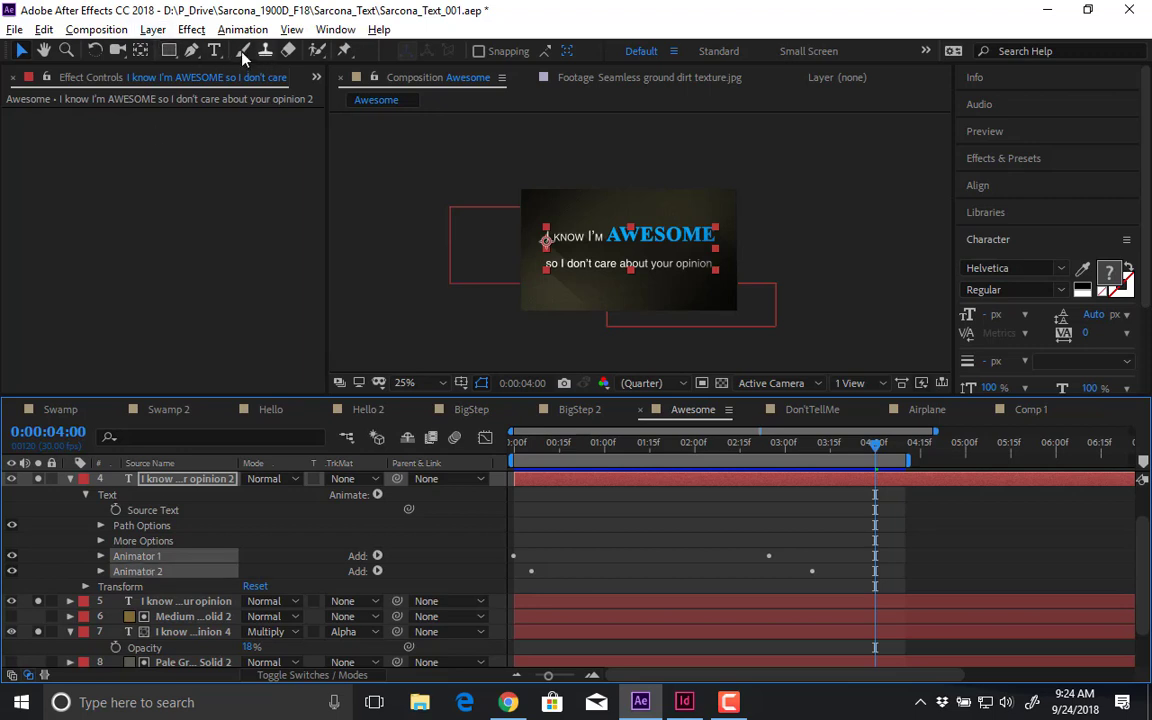
drag(575, 452, 514, 452)
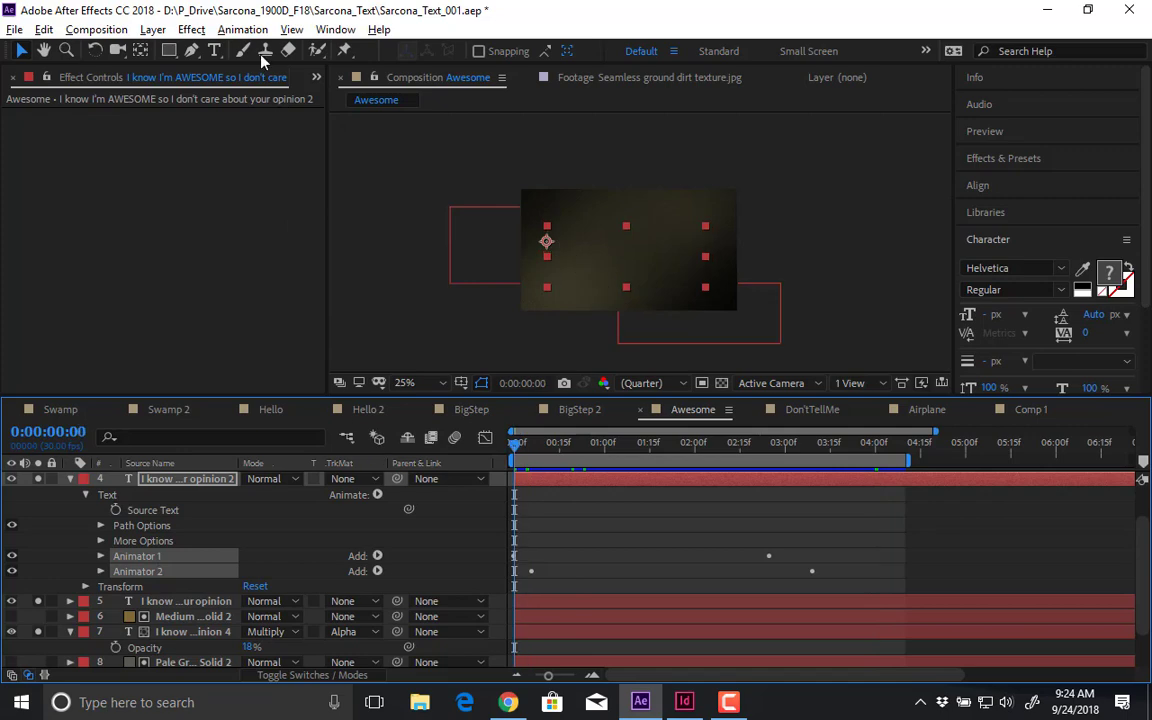
- Save both animators as the GlitchyFX.ffx preset, overwriting the existing file
click(242, 29)
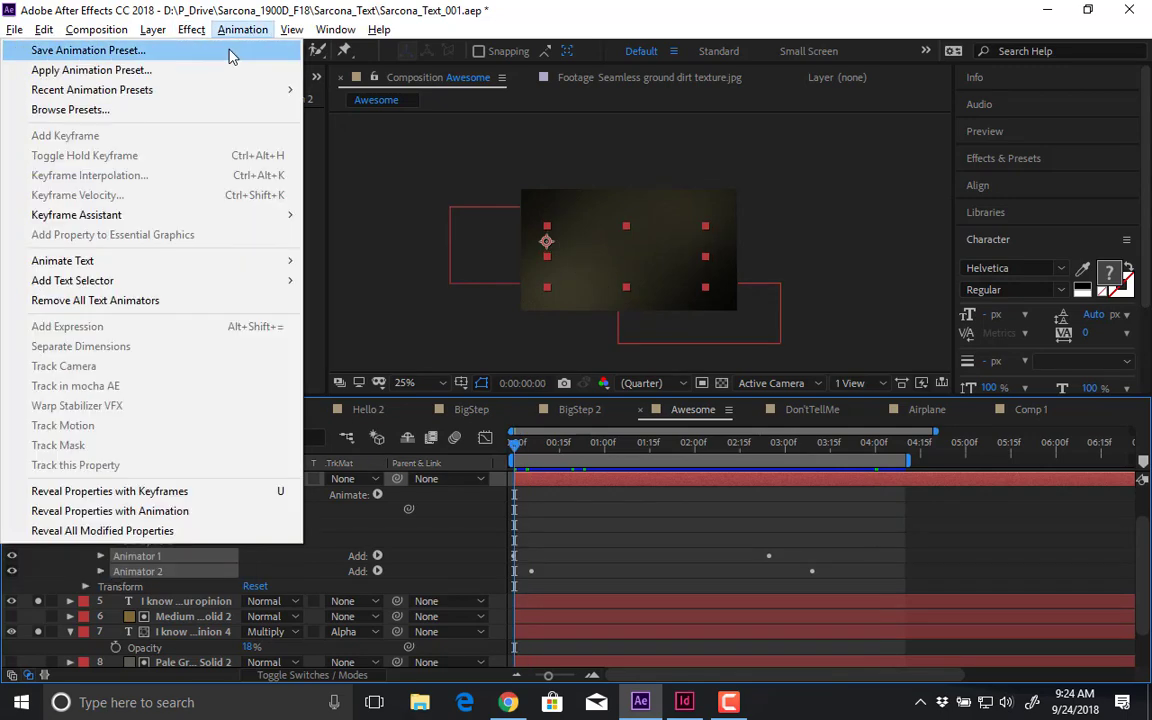
click(229, 51)
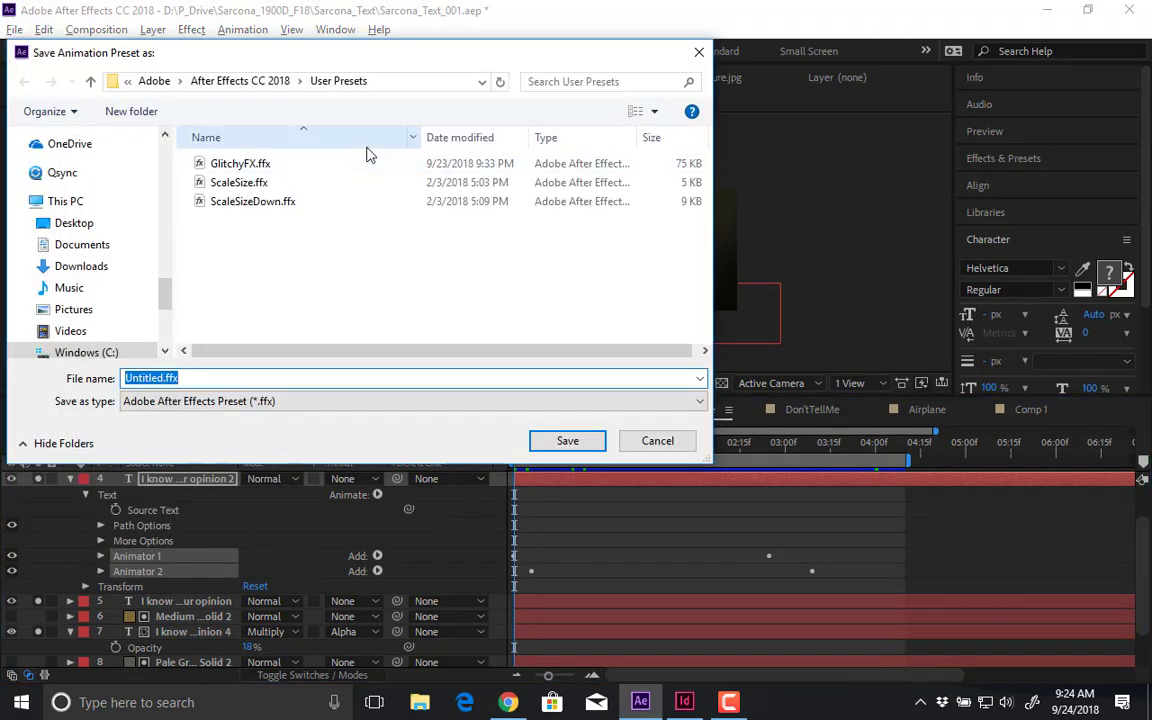
text(Glitchy)
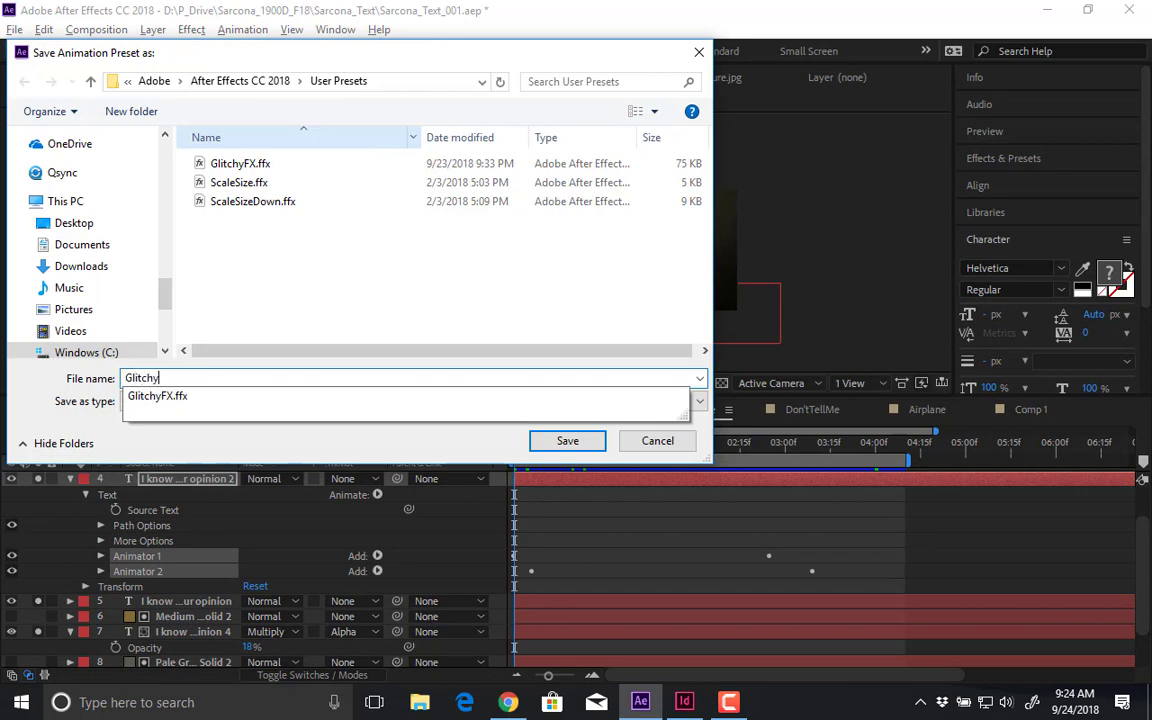
key(Down)
key(Return)
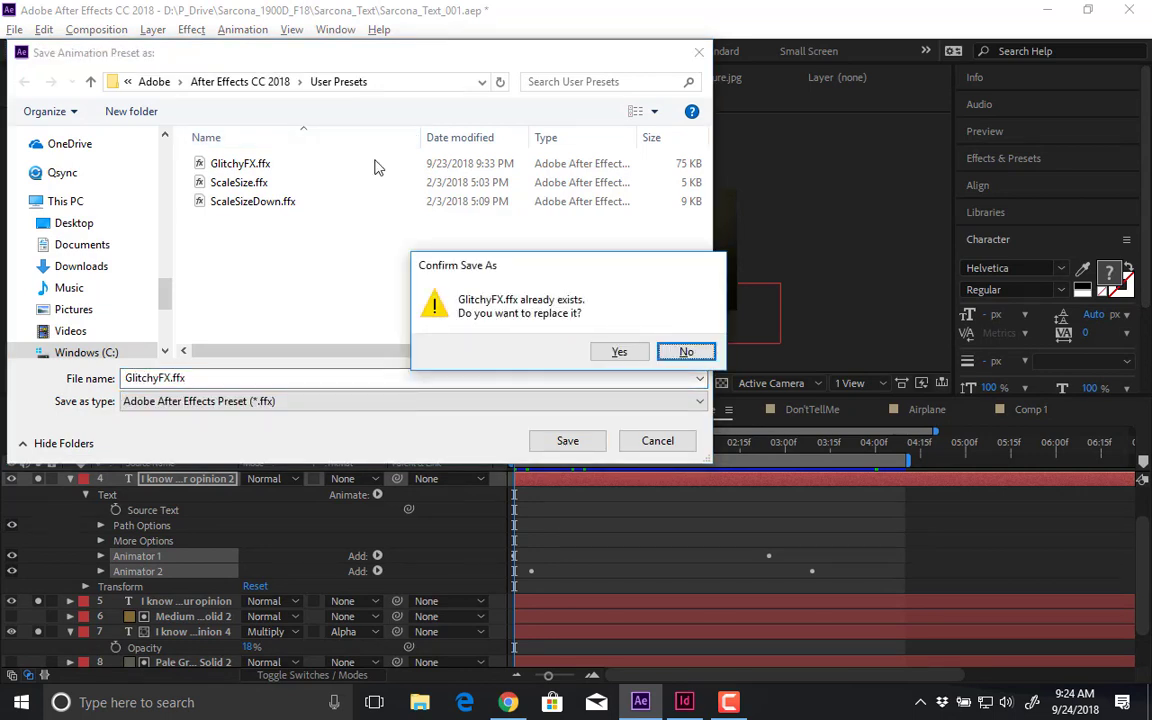
click(617, 352)
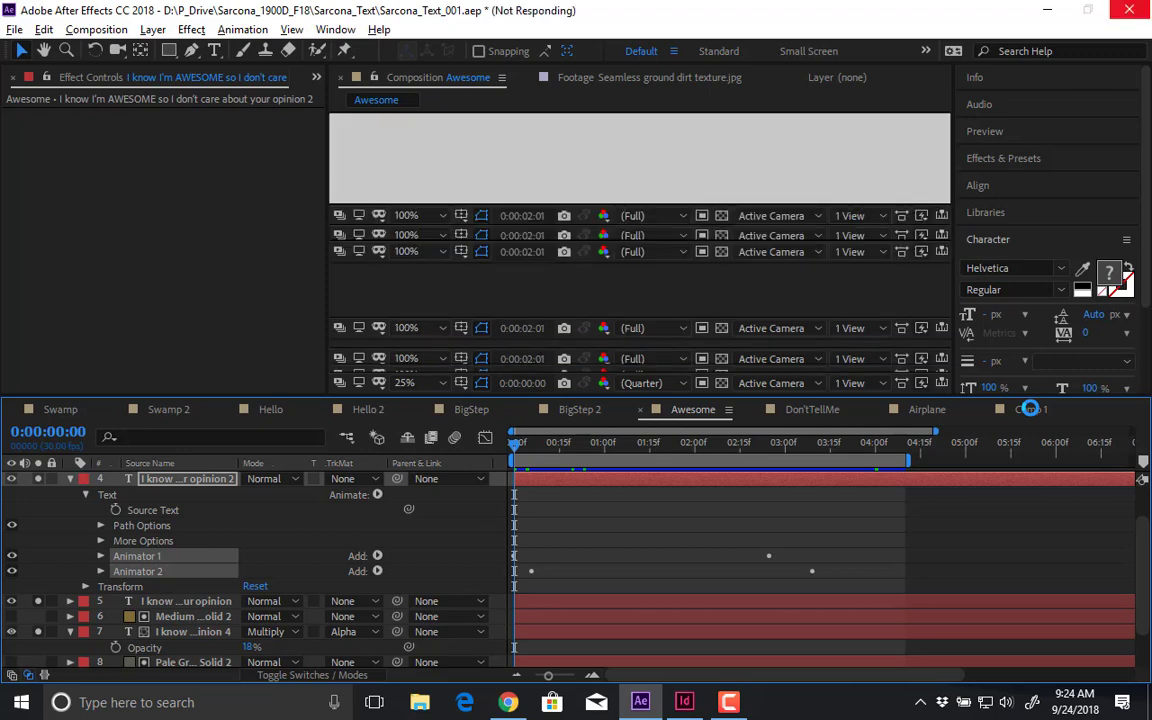
- Add a 'GLITCHY FX' text layer below Shaun Sarcona in Comp 1
click(1030, 409)
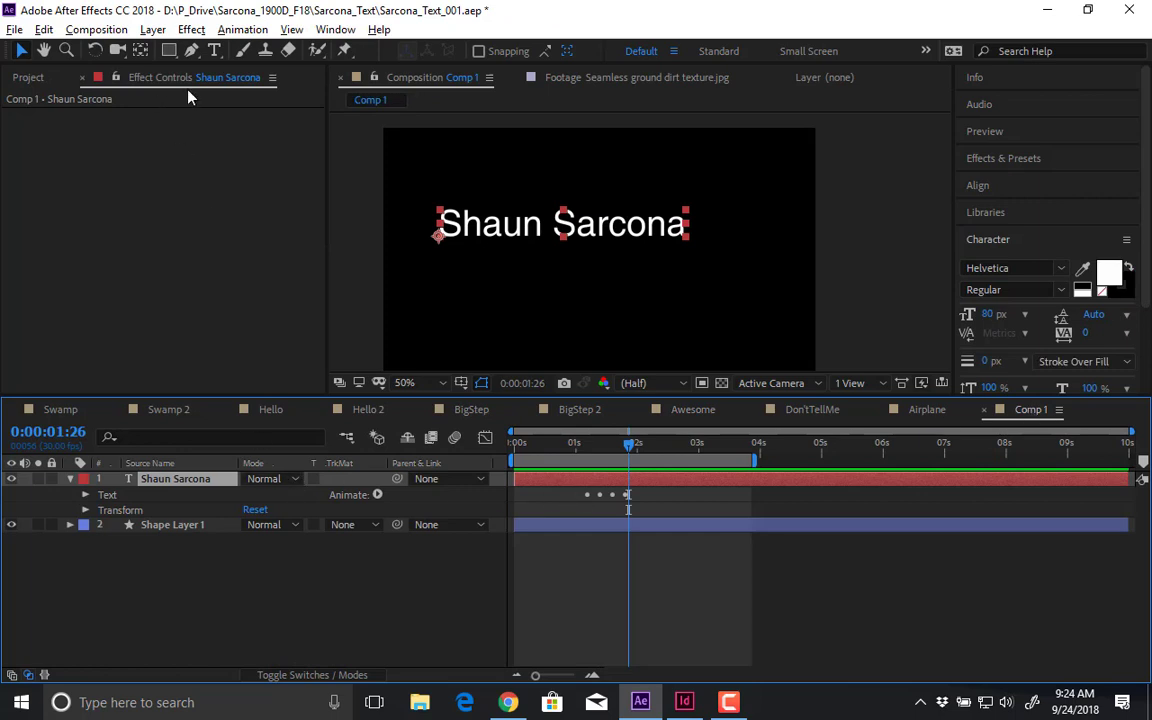
click(214, 50)
click(455, 350)
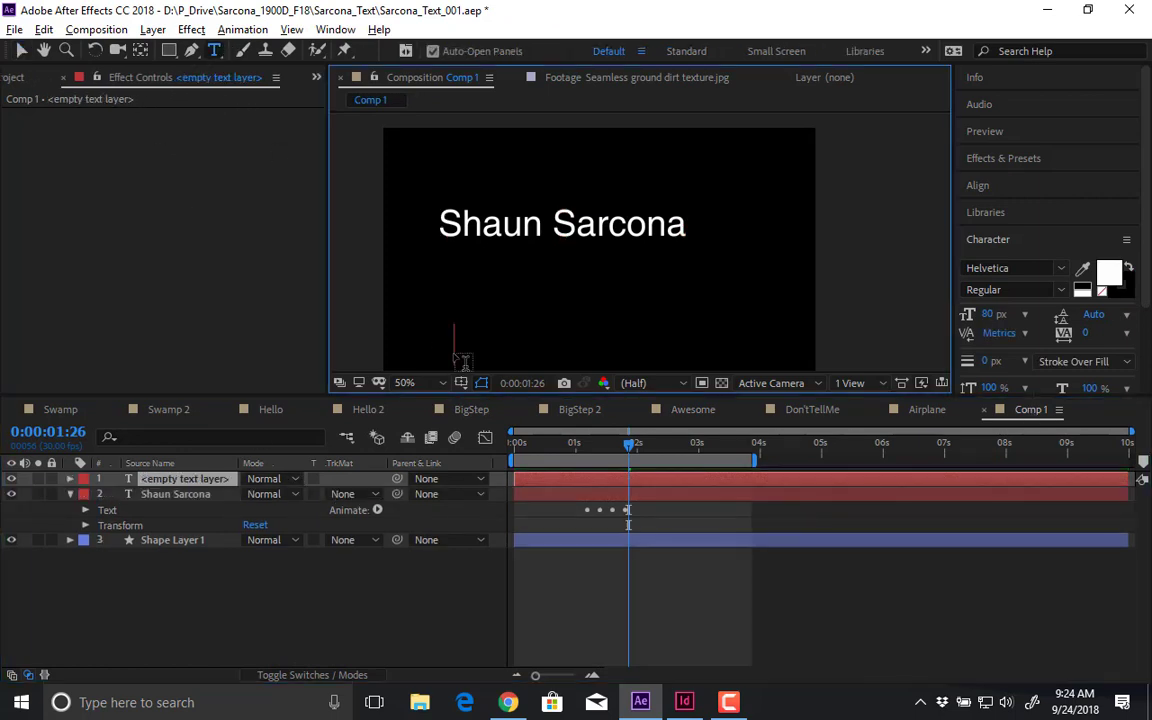
text(GLITCHY F)
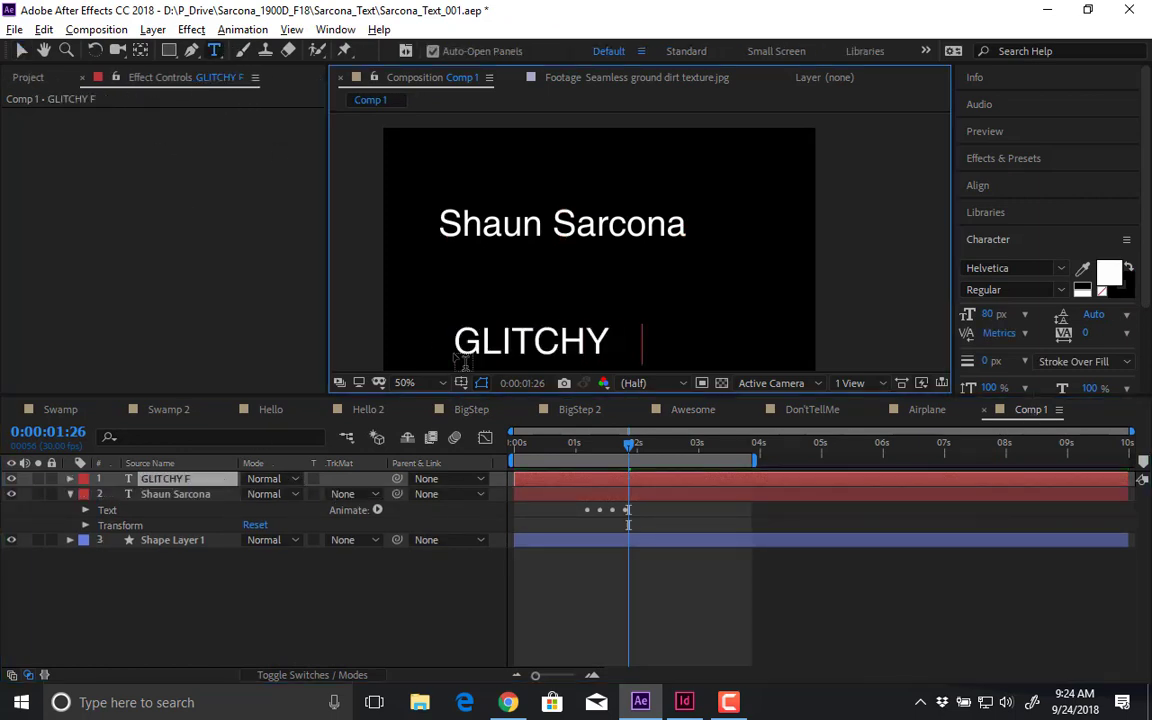
text(X)
drag(628, 445, 176, 463)
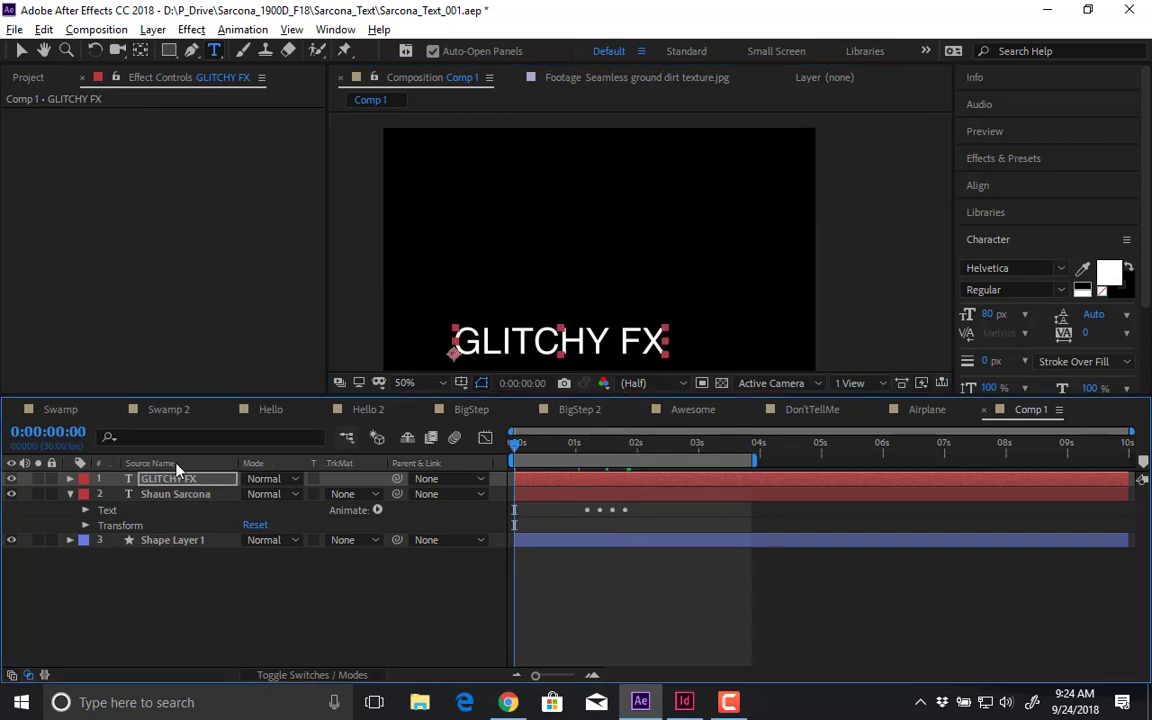
- Apply the saved GlitchyFX animation preset to the GLITCHY FX layer and preview it
click(240, 30)
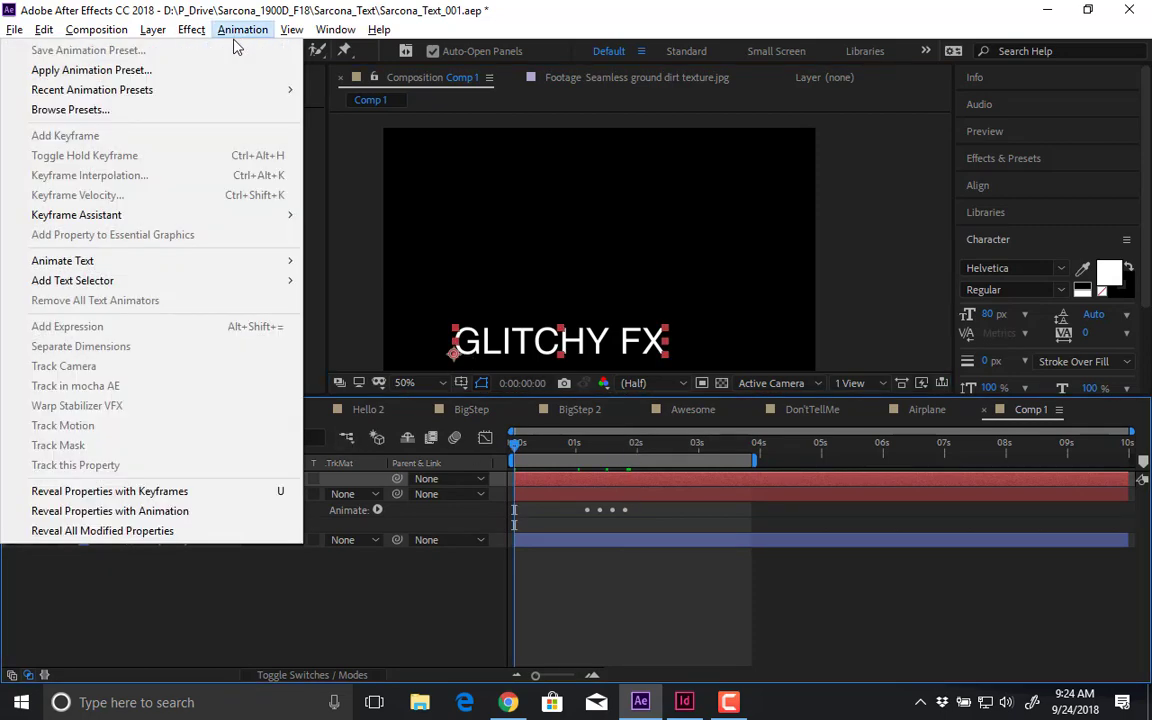
mouse_move(239, 92)
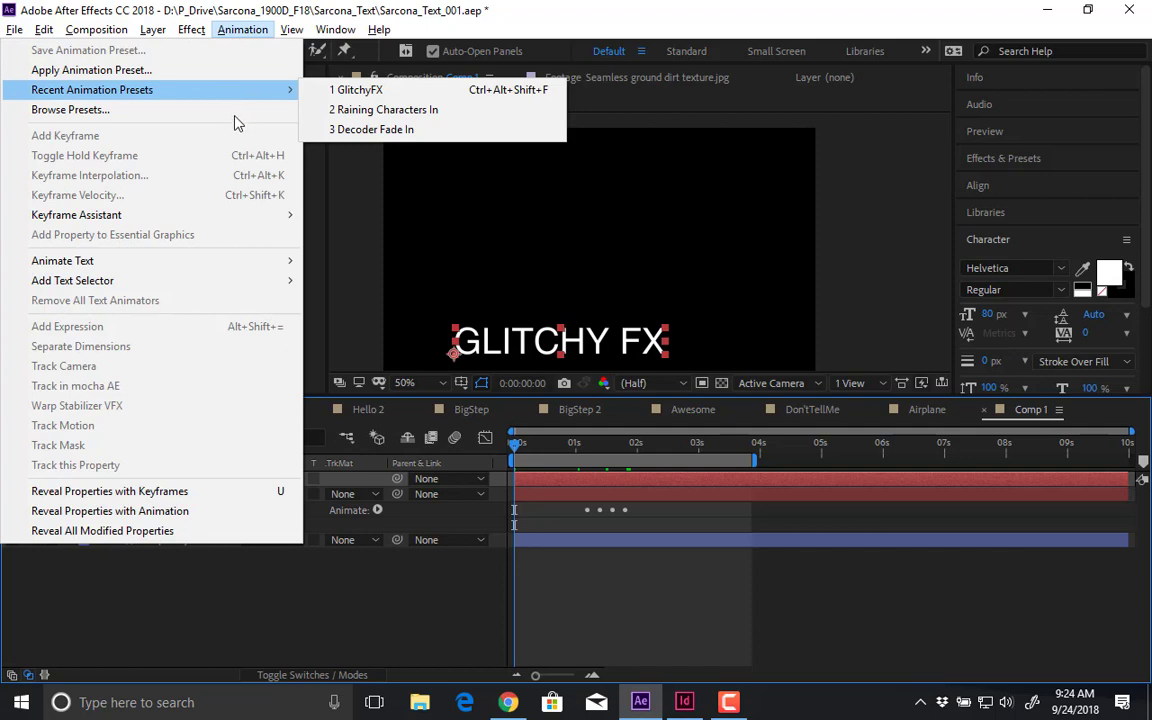
click(142, 112)
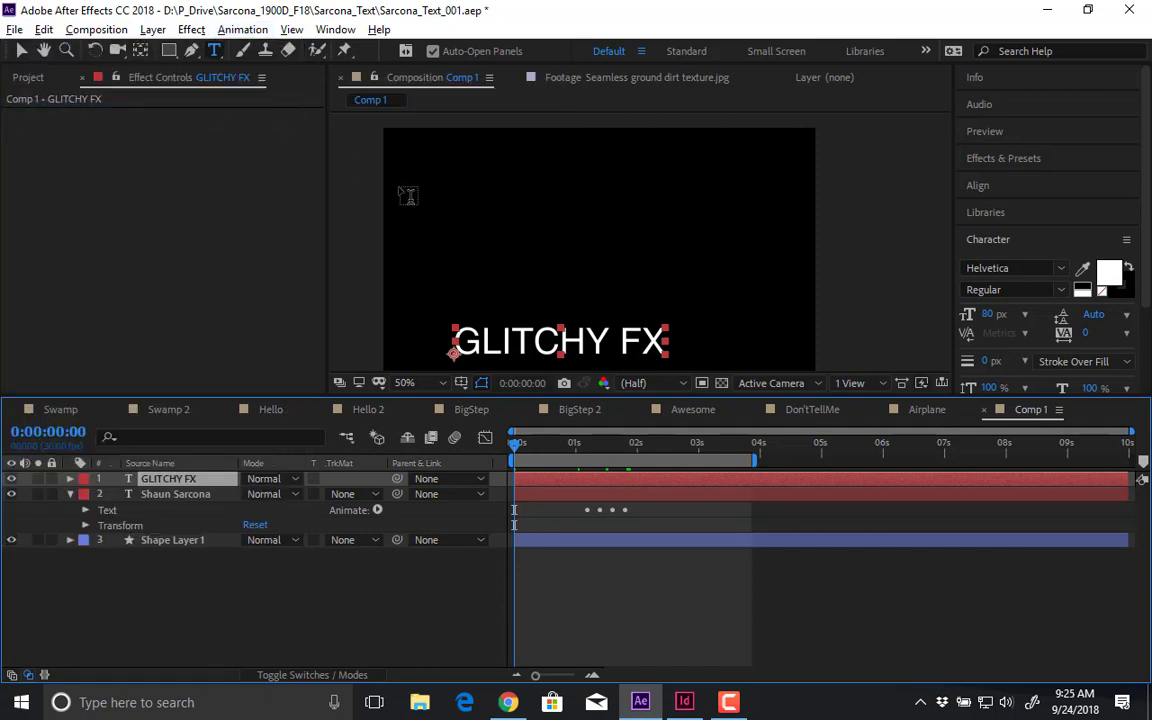
click(242, 29)
mouse_move(240, 98)
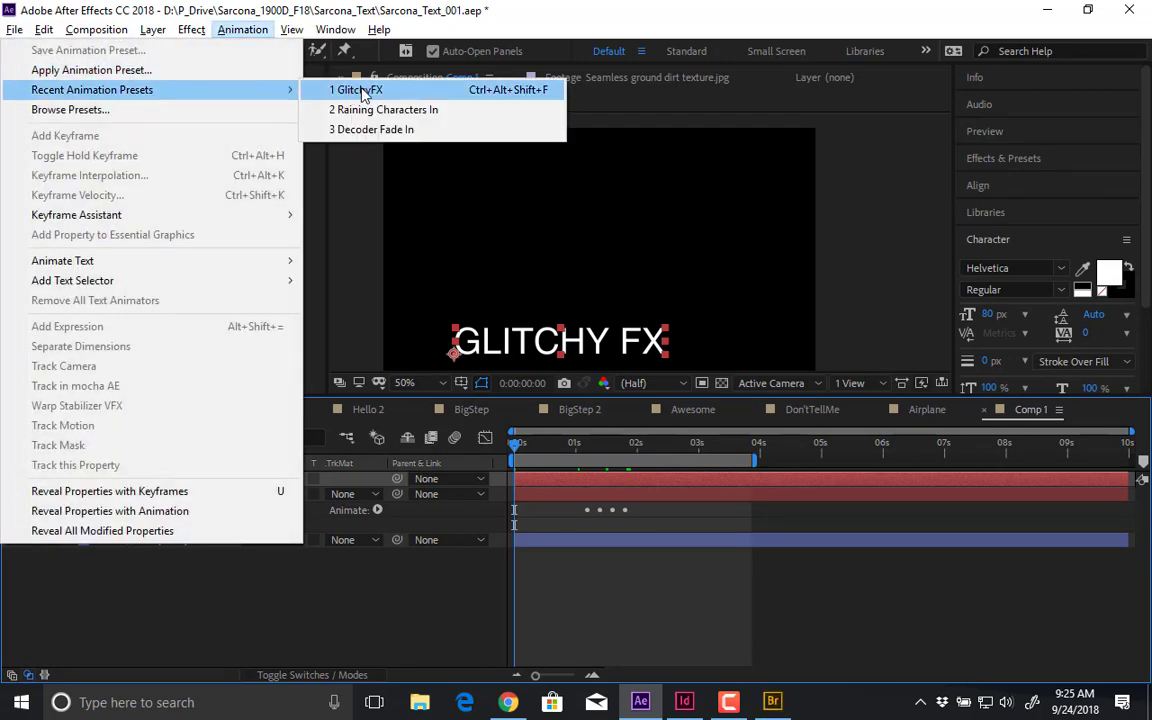
click(363, 92)
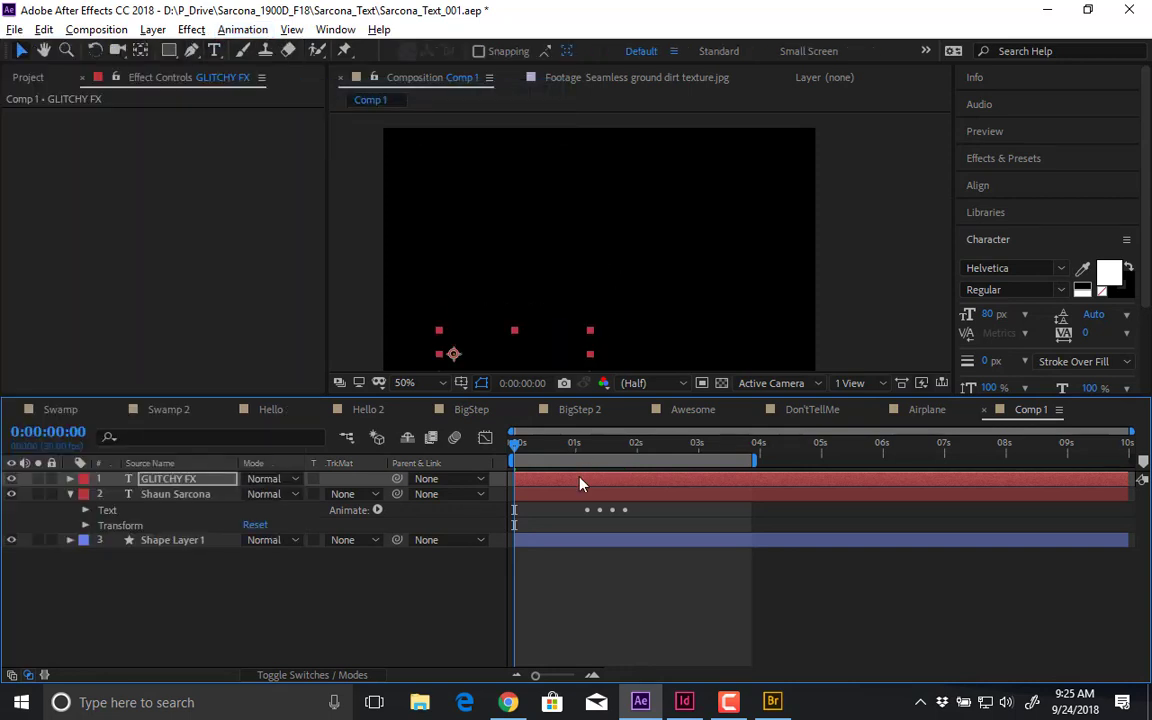
key(space)
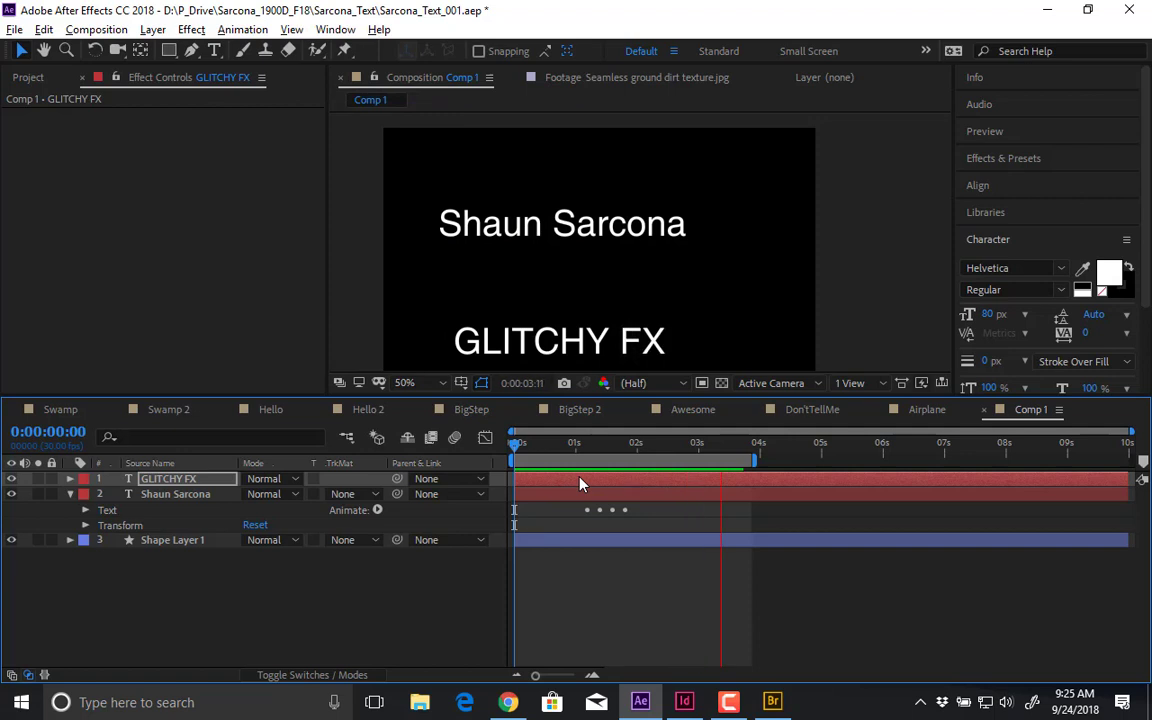
- Move the two later Start keyframes to about one second and preview the retimed glitch
key(u)
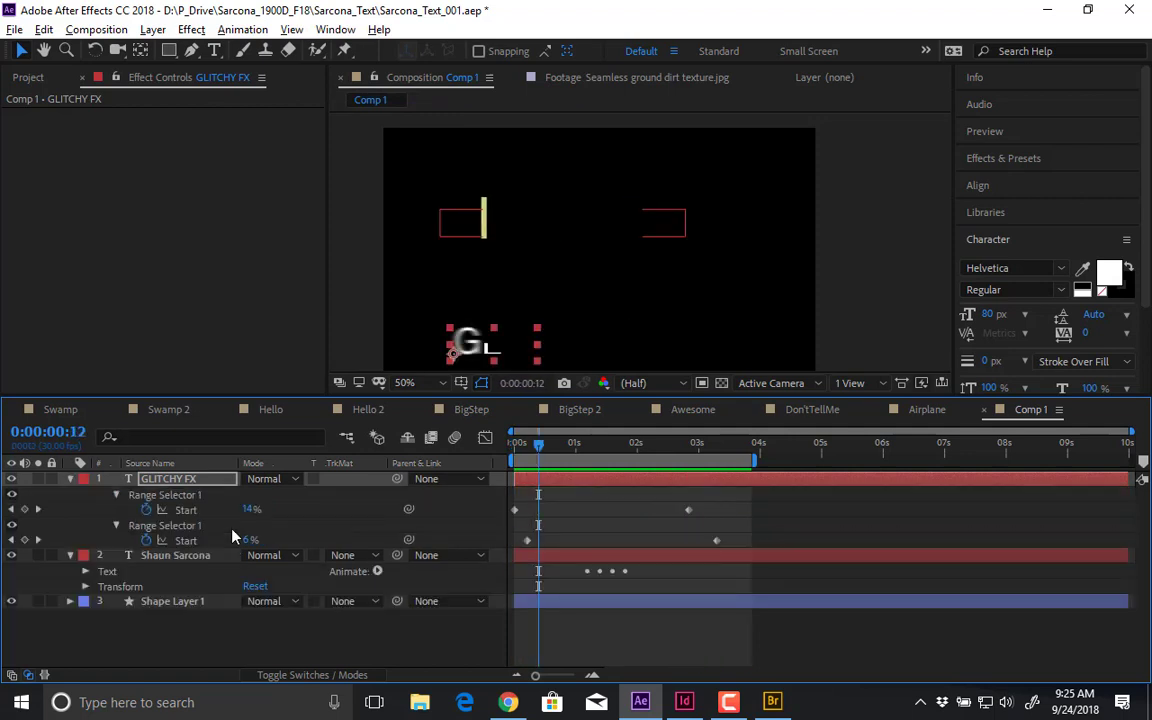
drag(645, 511, 585, 546)
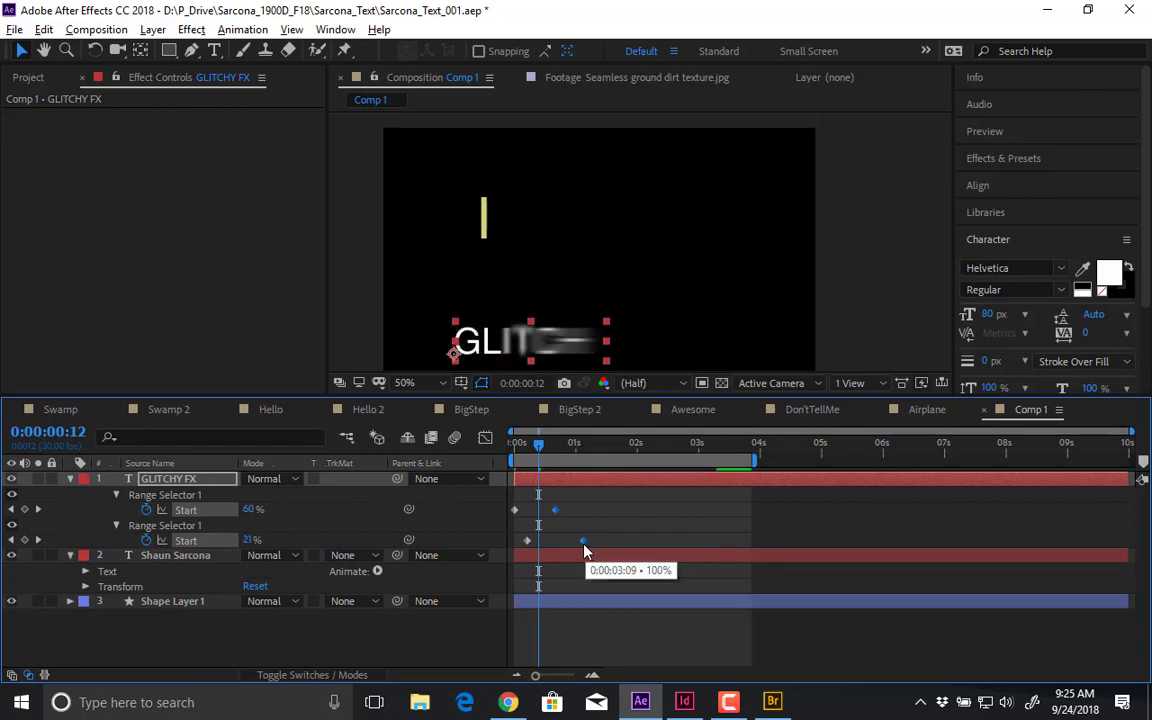
drag(538, 447, 372, 490)
click(372, 490)
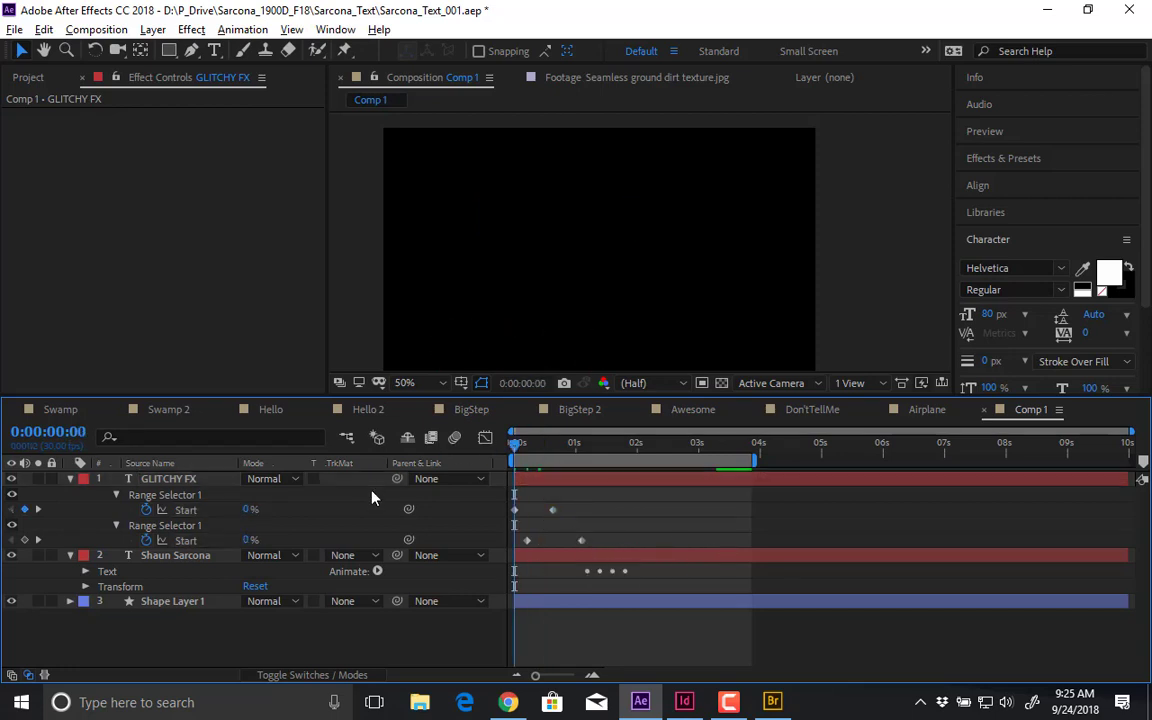
key(space)
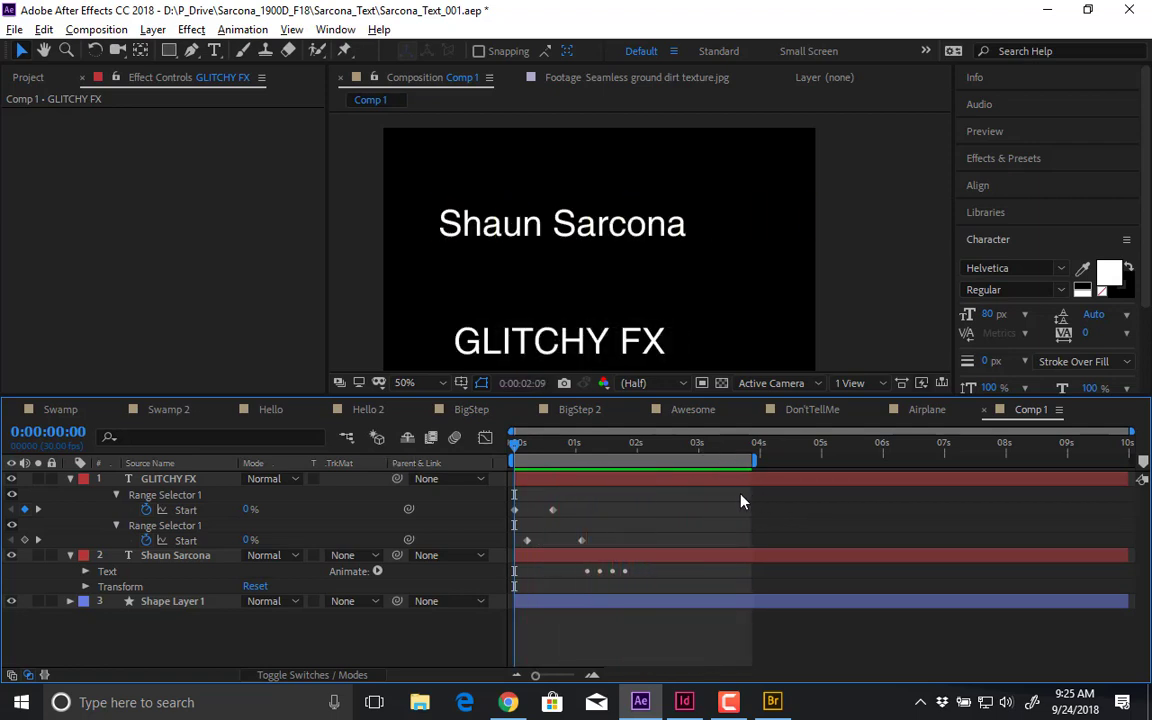
- Stop the Comp 1 preview at 2:25, collapse all layer properties, and deselect every layer
key(space)
key(ctrl+a)
key(u)
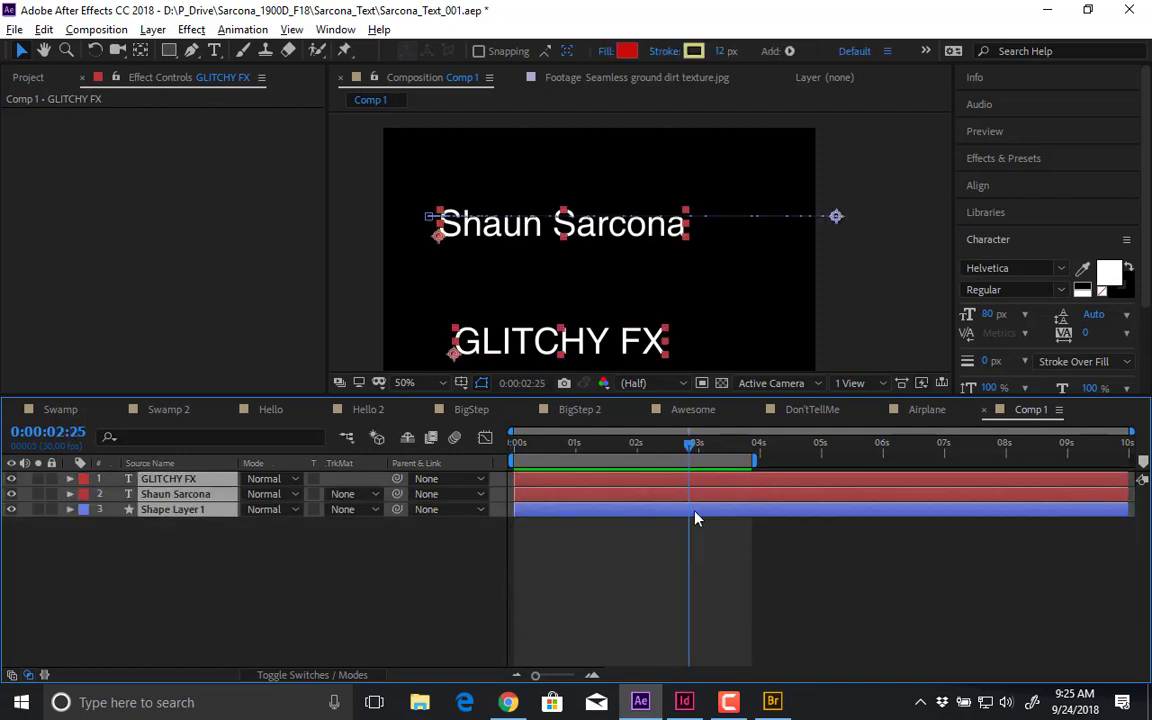
click(642, 531)
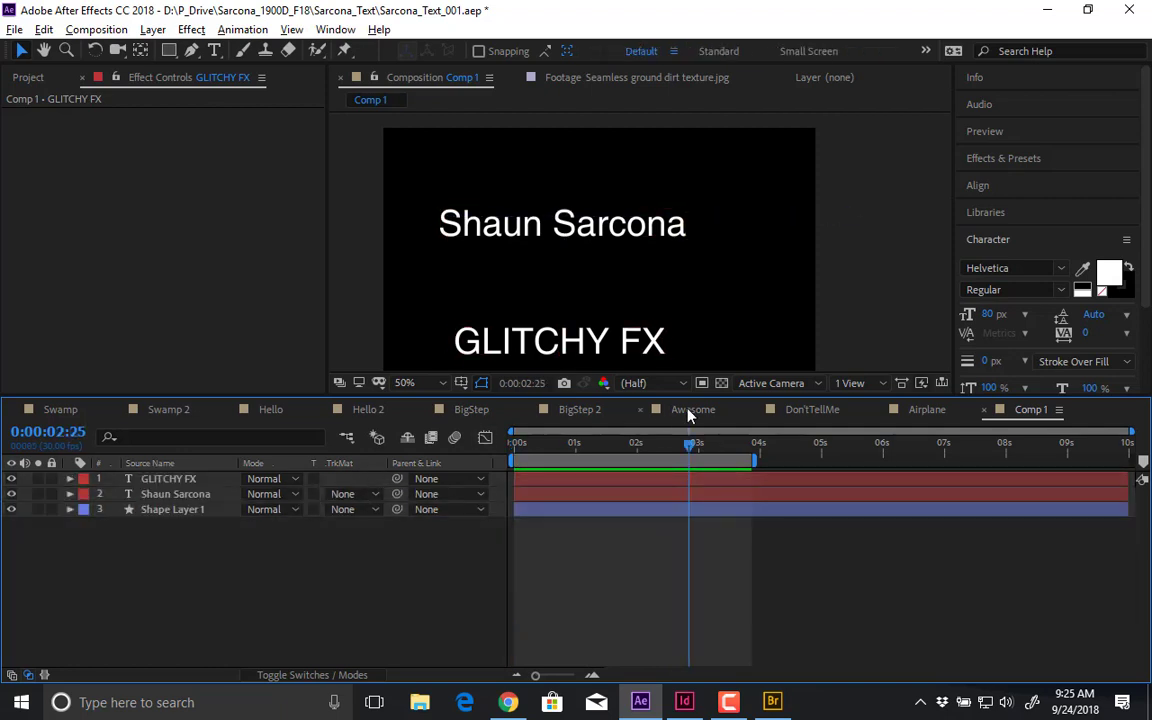
- Preview the Awesome composition, then play DontTellMe's text animation and stop it partway
click(690, 410)
key(space)
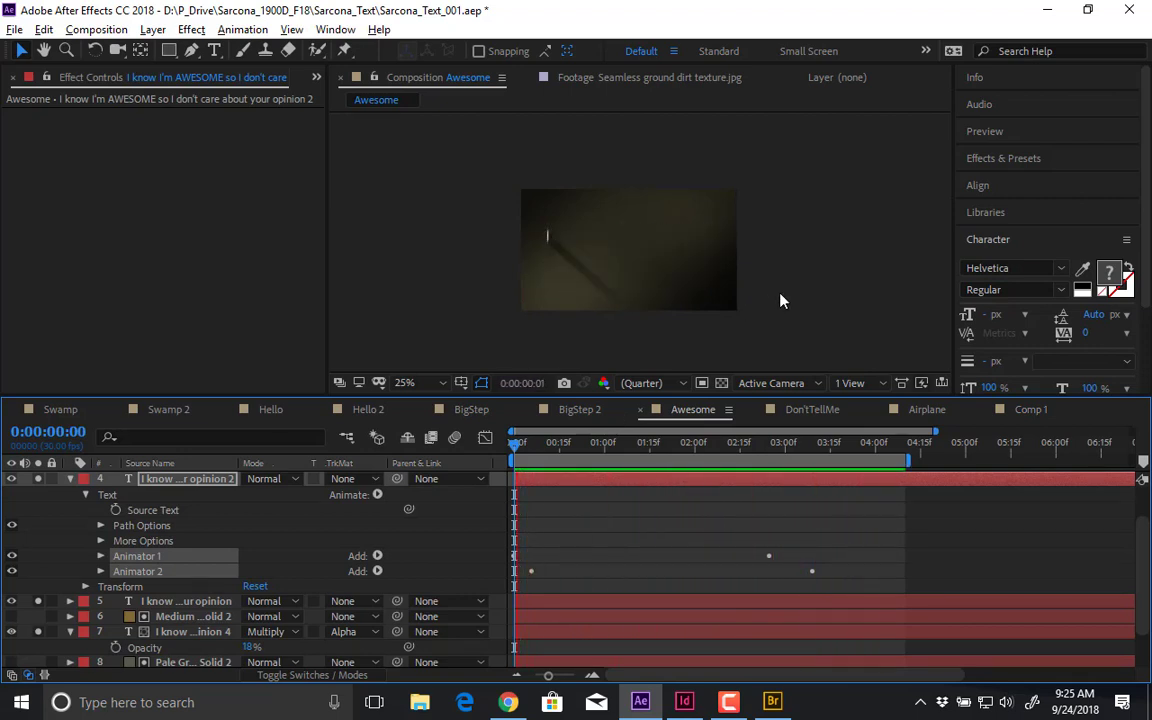
click(813, 412)
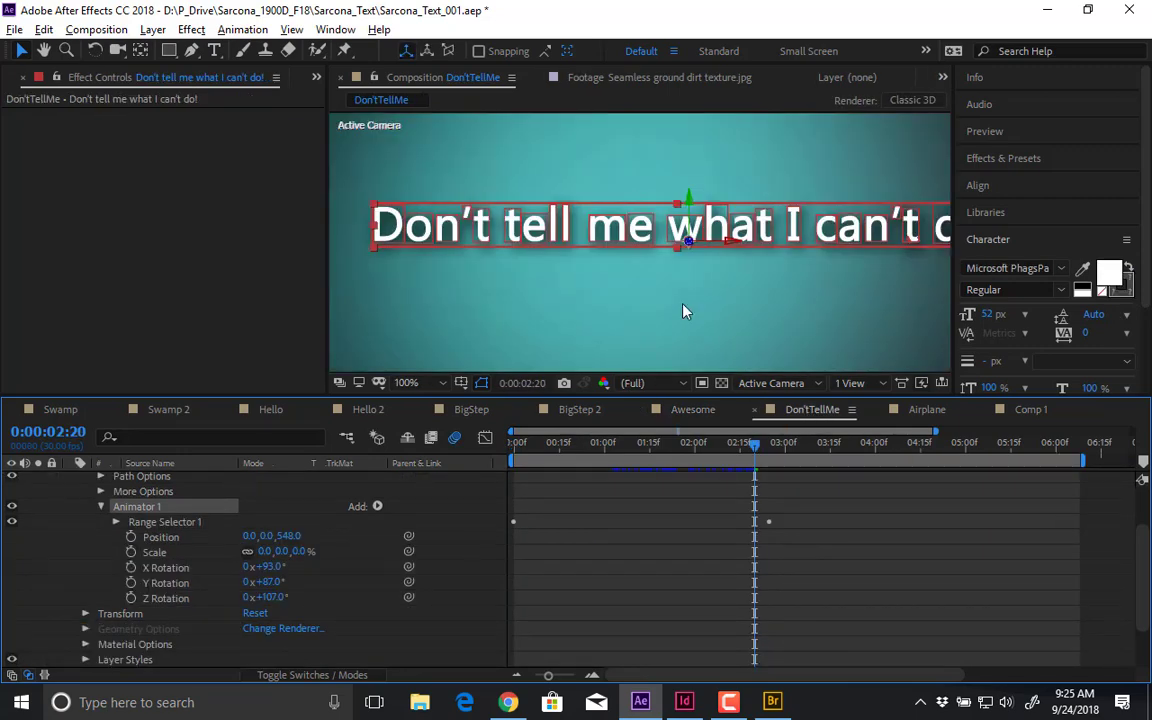
scroll(683, 305, down, 1)
click(419, 301)
key(space)
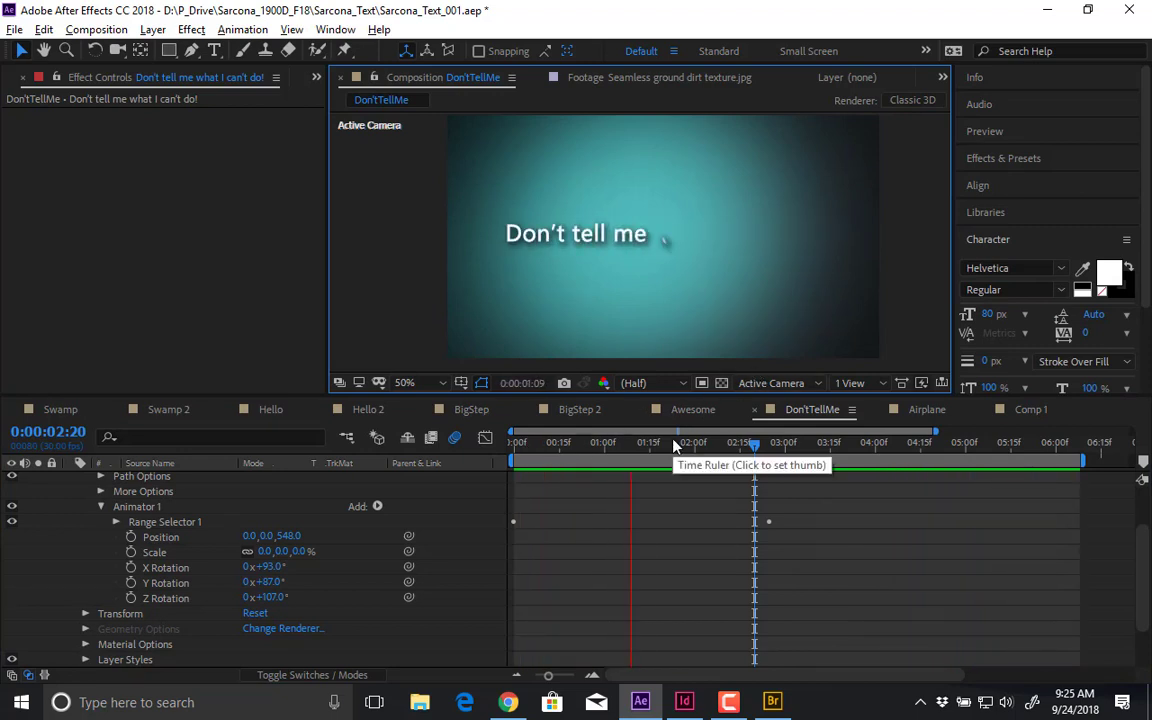
key(space)
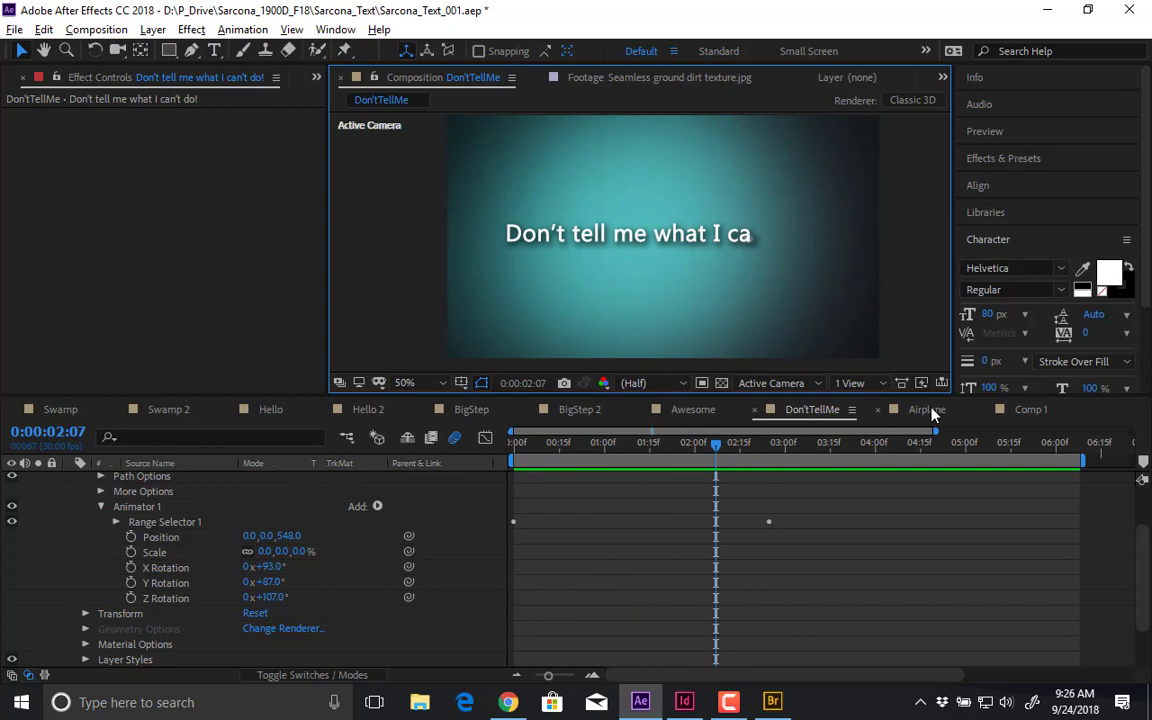
- Close the Comp 1 and Airplane timelines, leaving DontTellMe in front
click(928, 410)
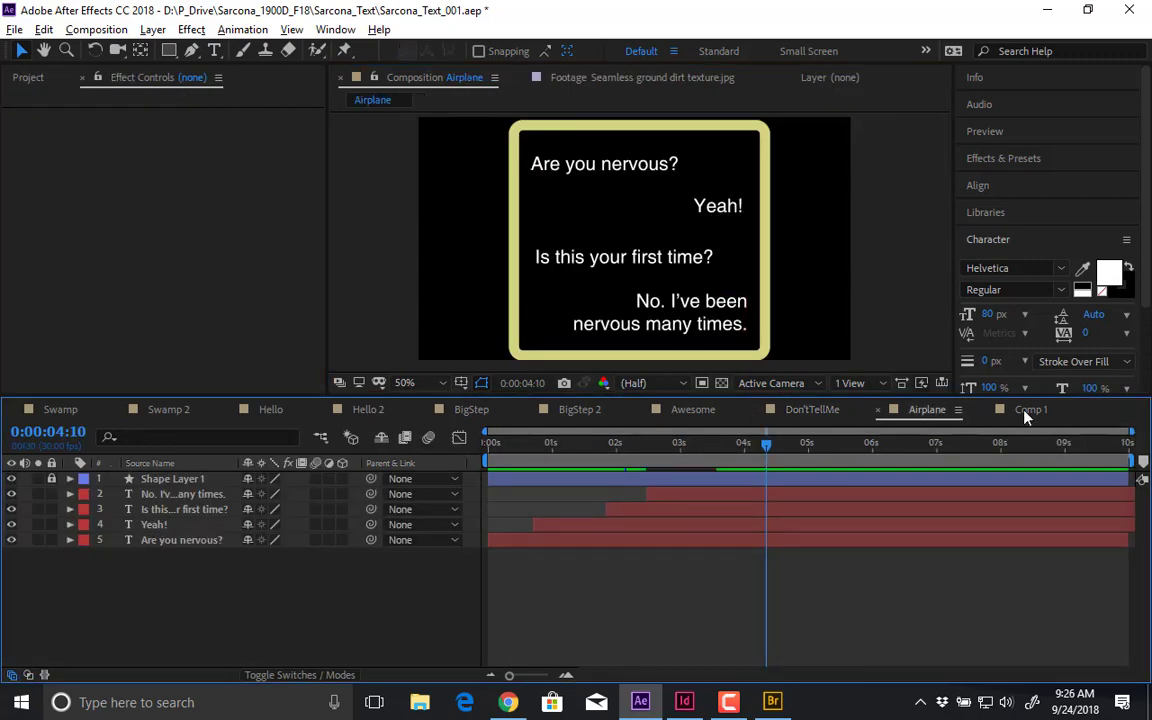
click(1030, 412)
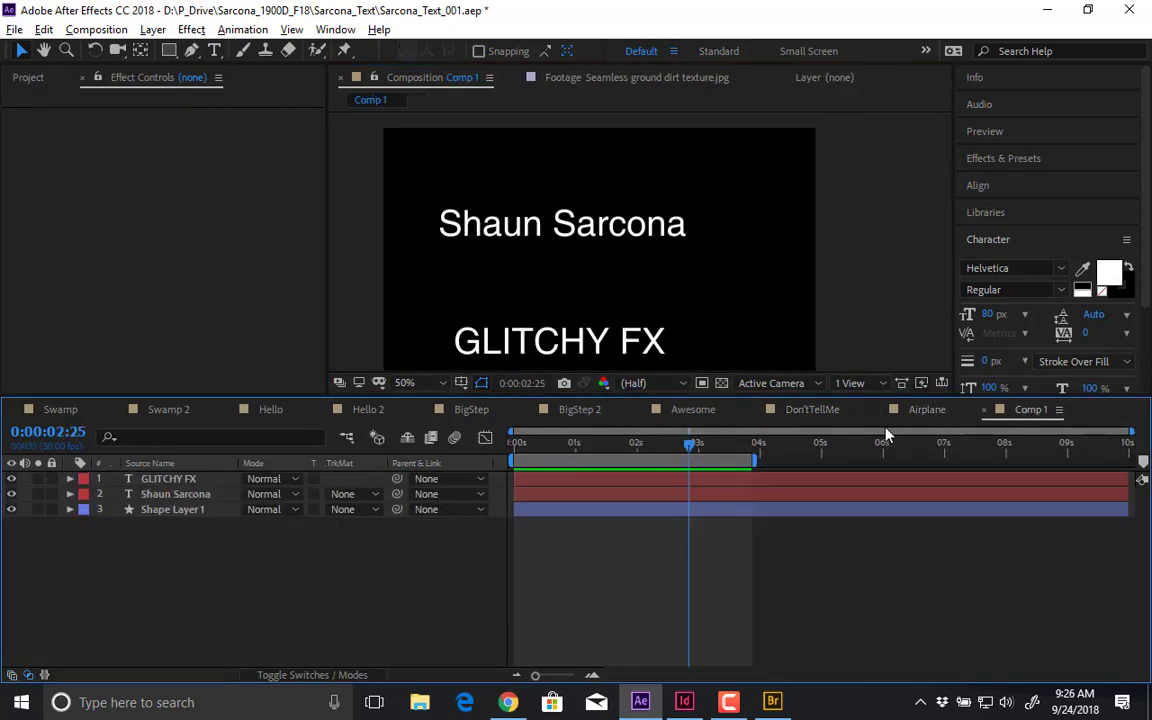
click(935, 411)
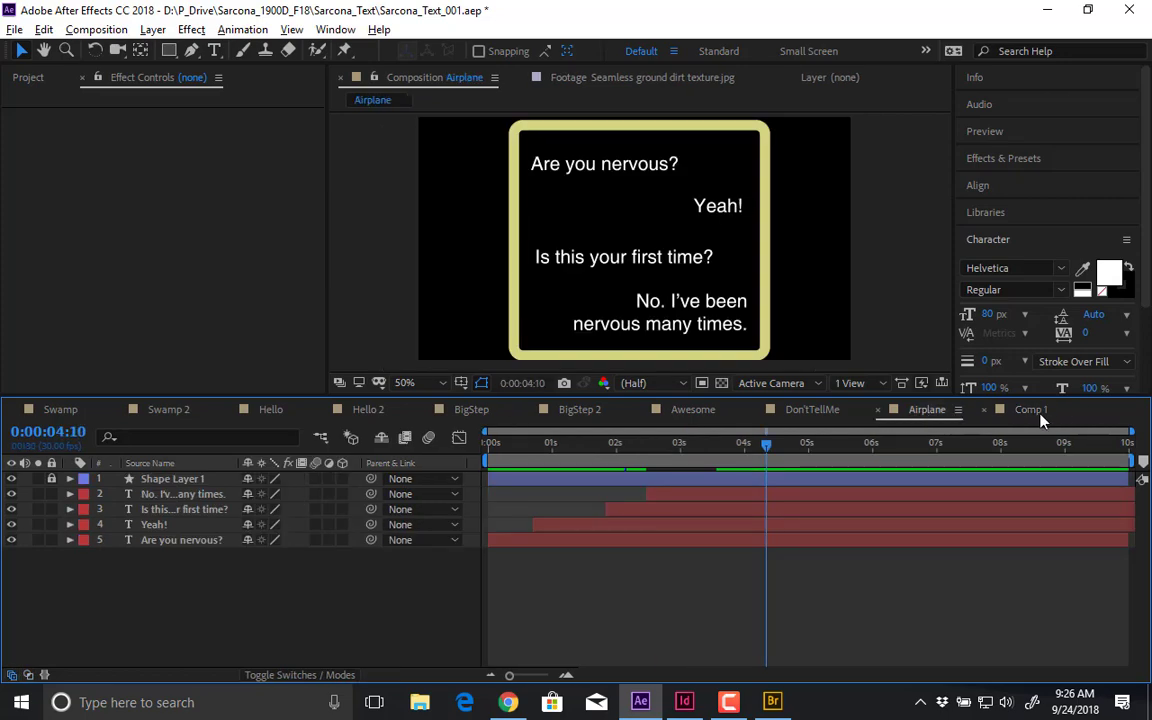
click(1035, 412)
click(984, 410)
click(878, 411)
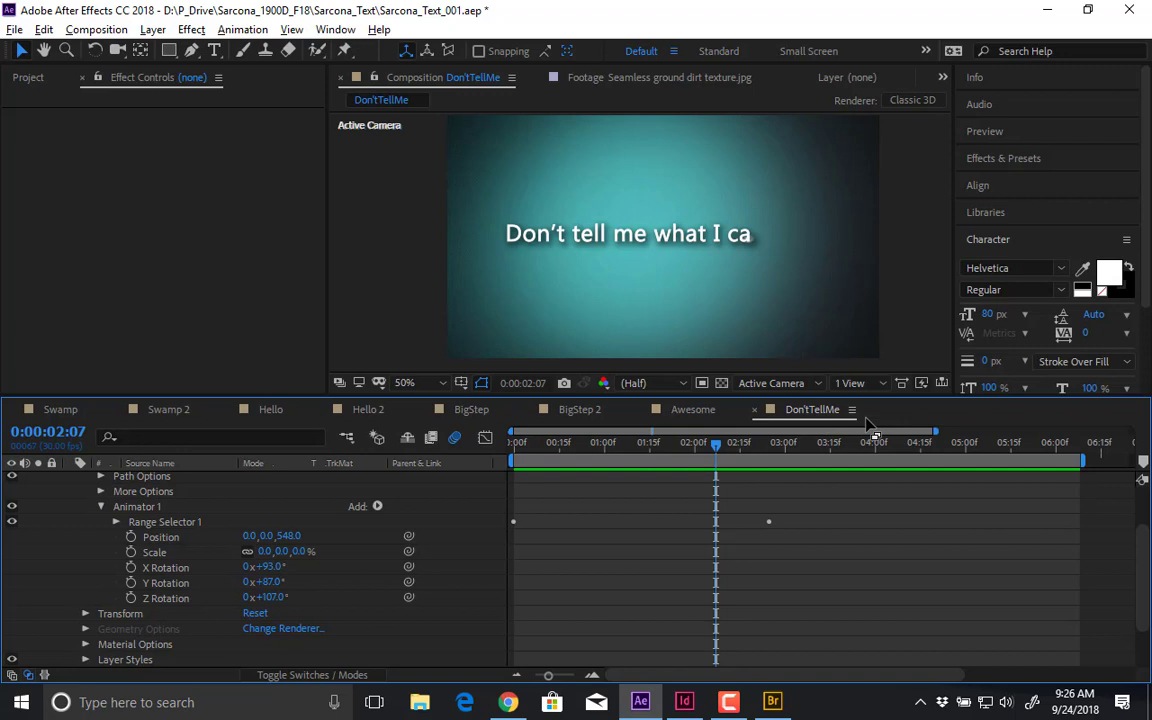
click(372, 410)
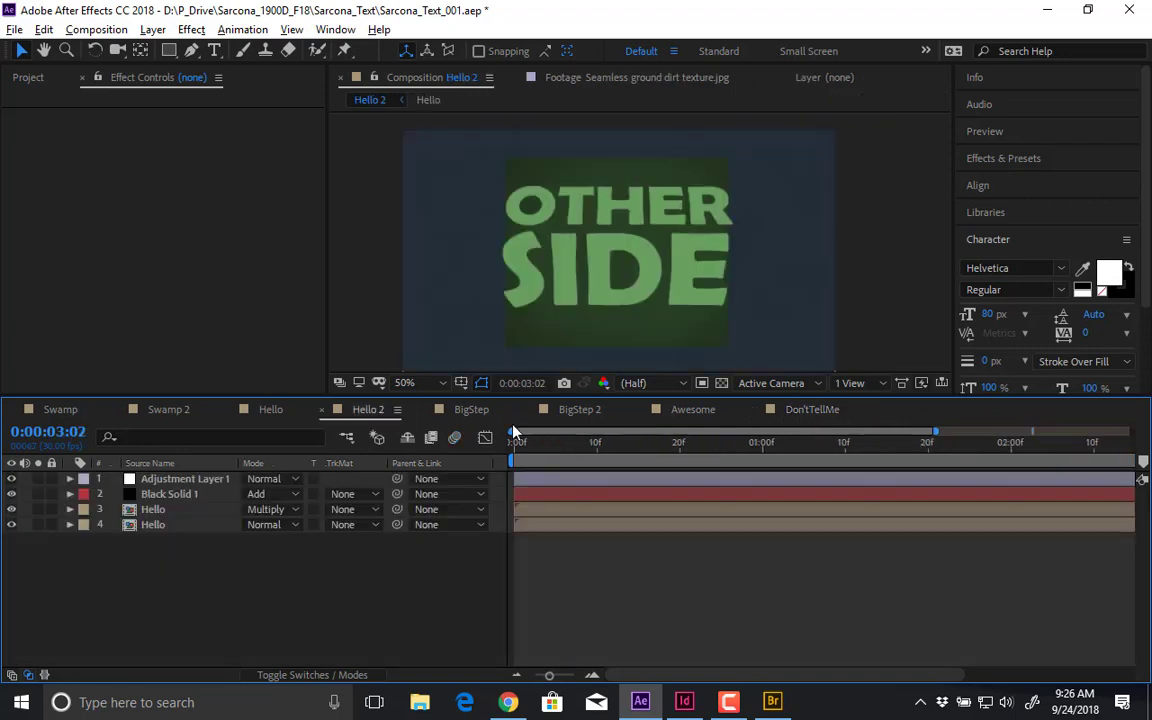
key(Home)
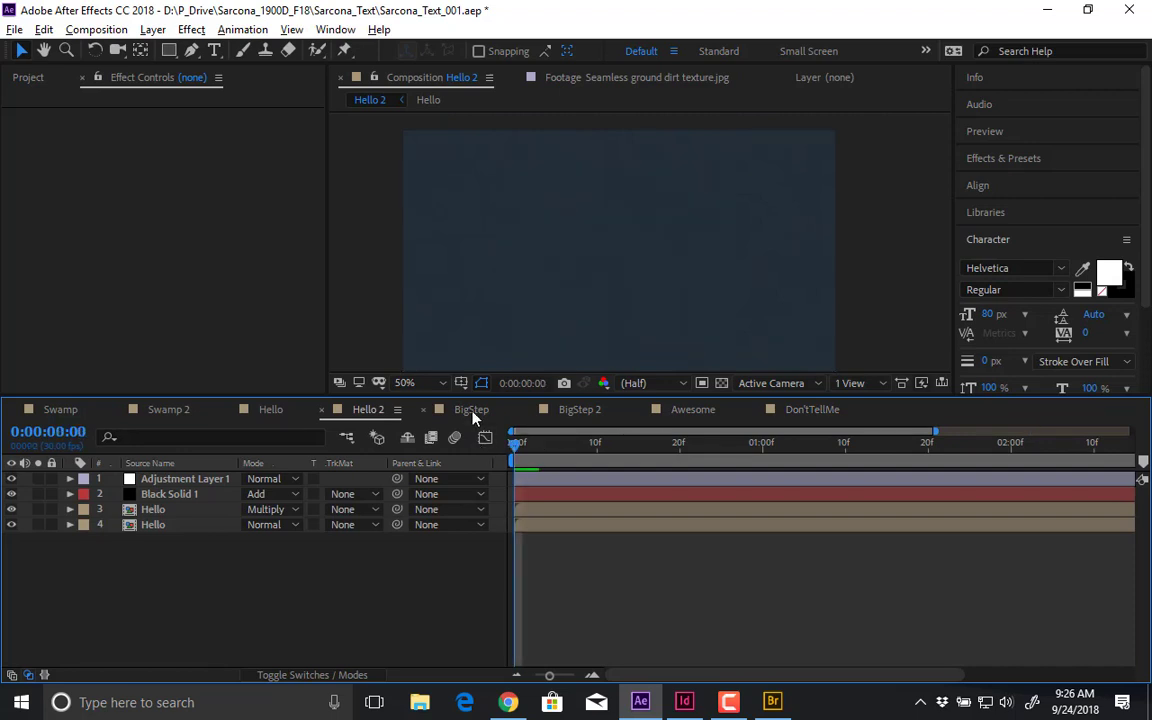
key(space)
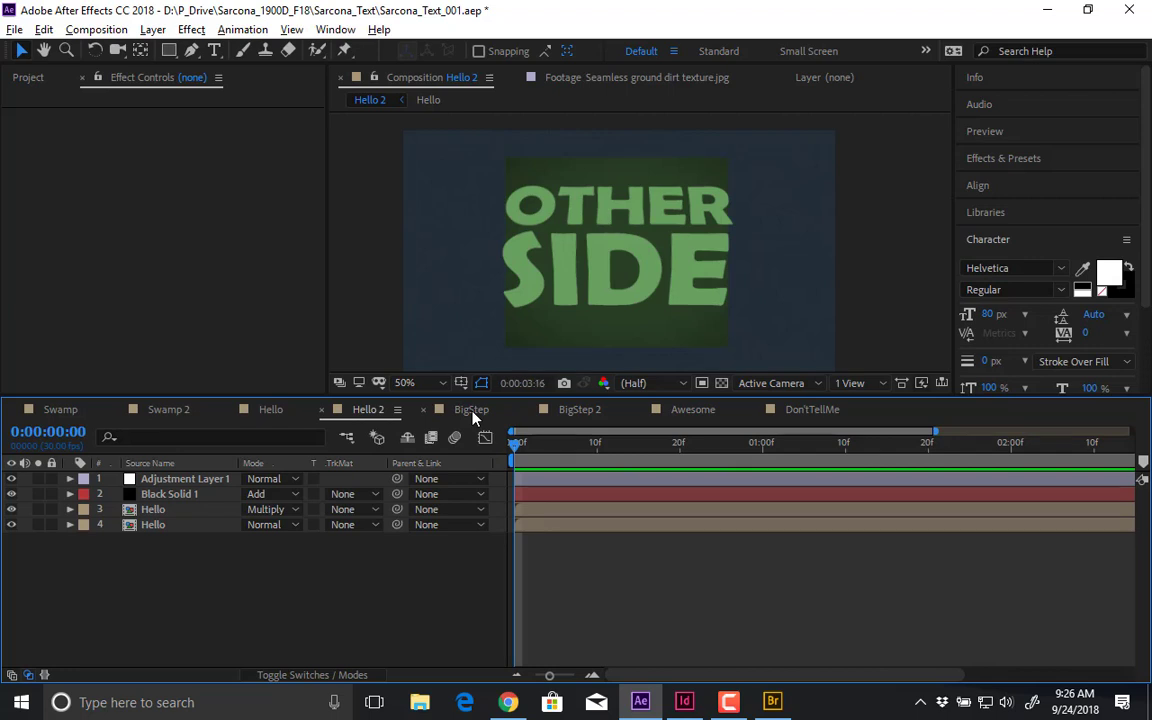
click(473, 411)
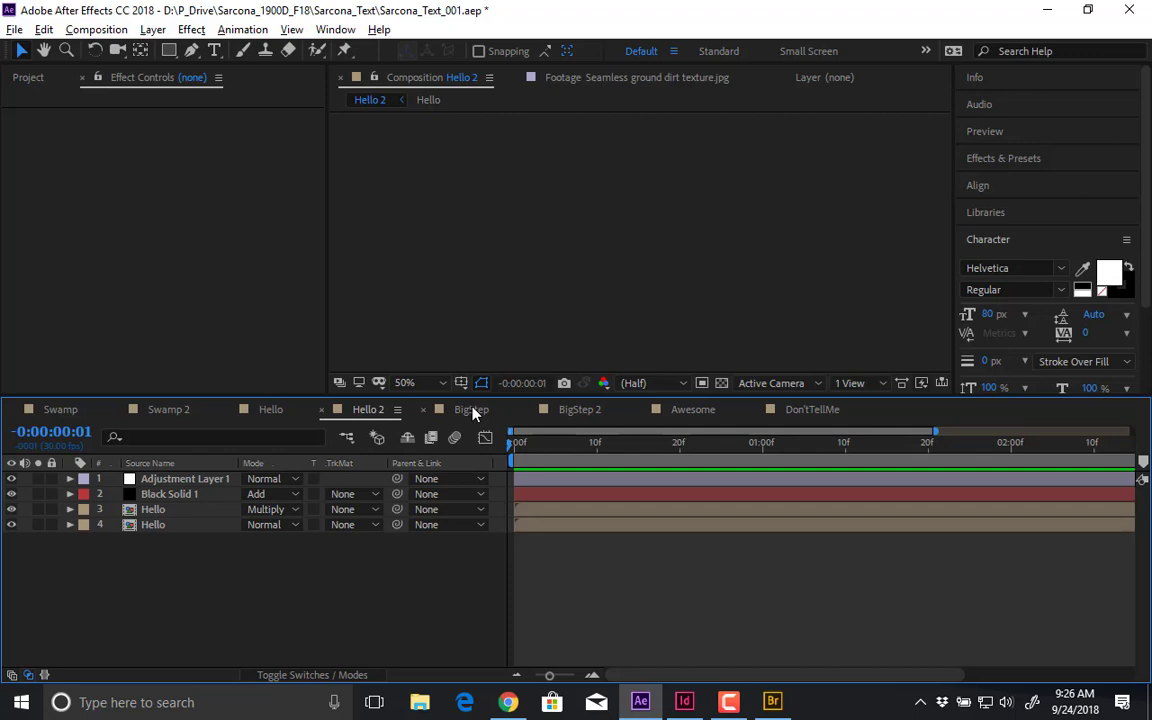
click(805, 410)
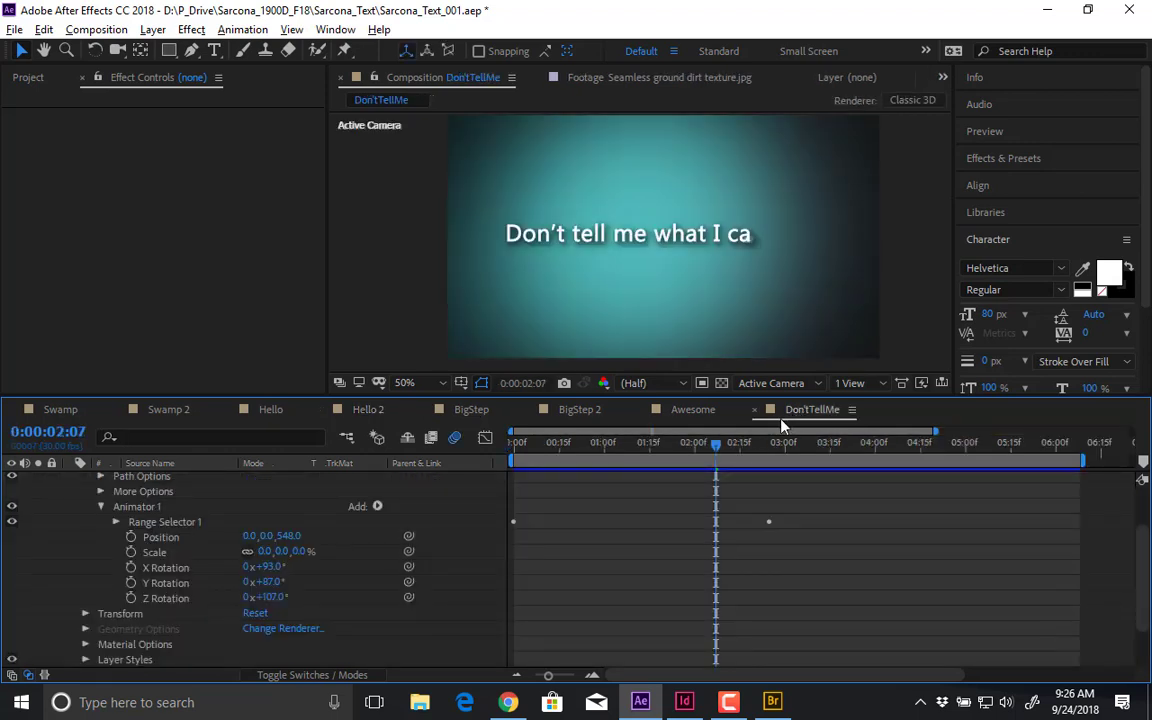